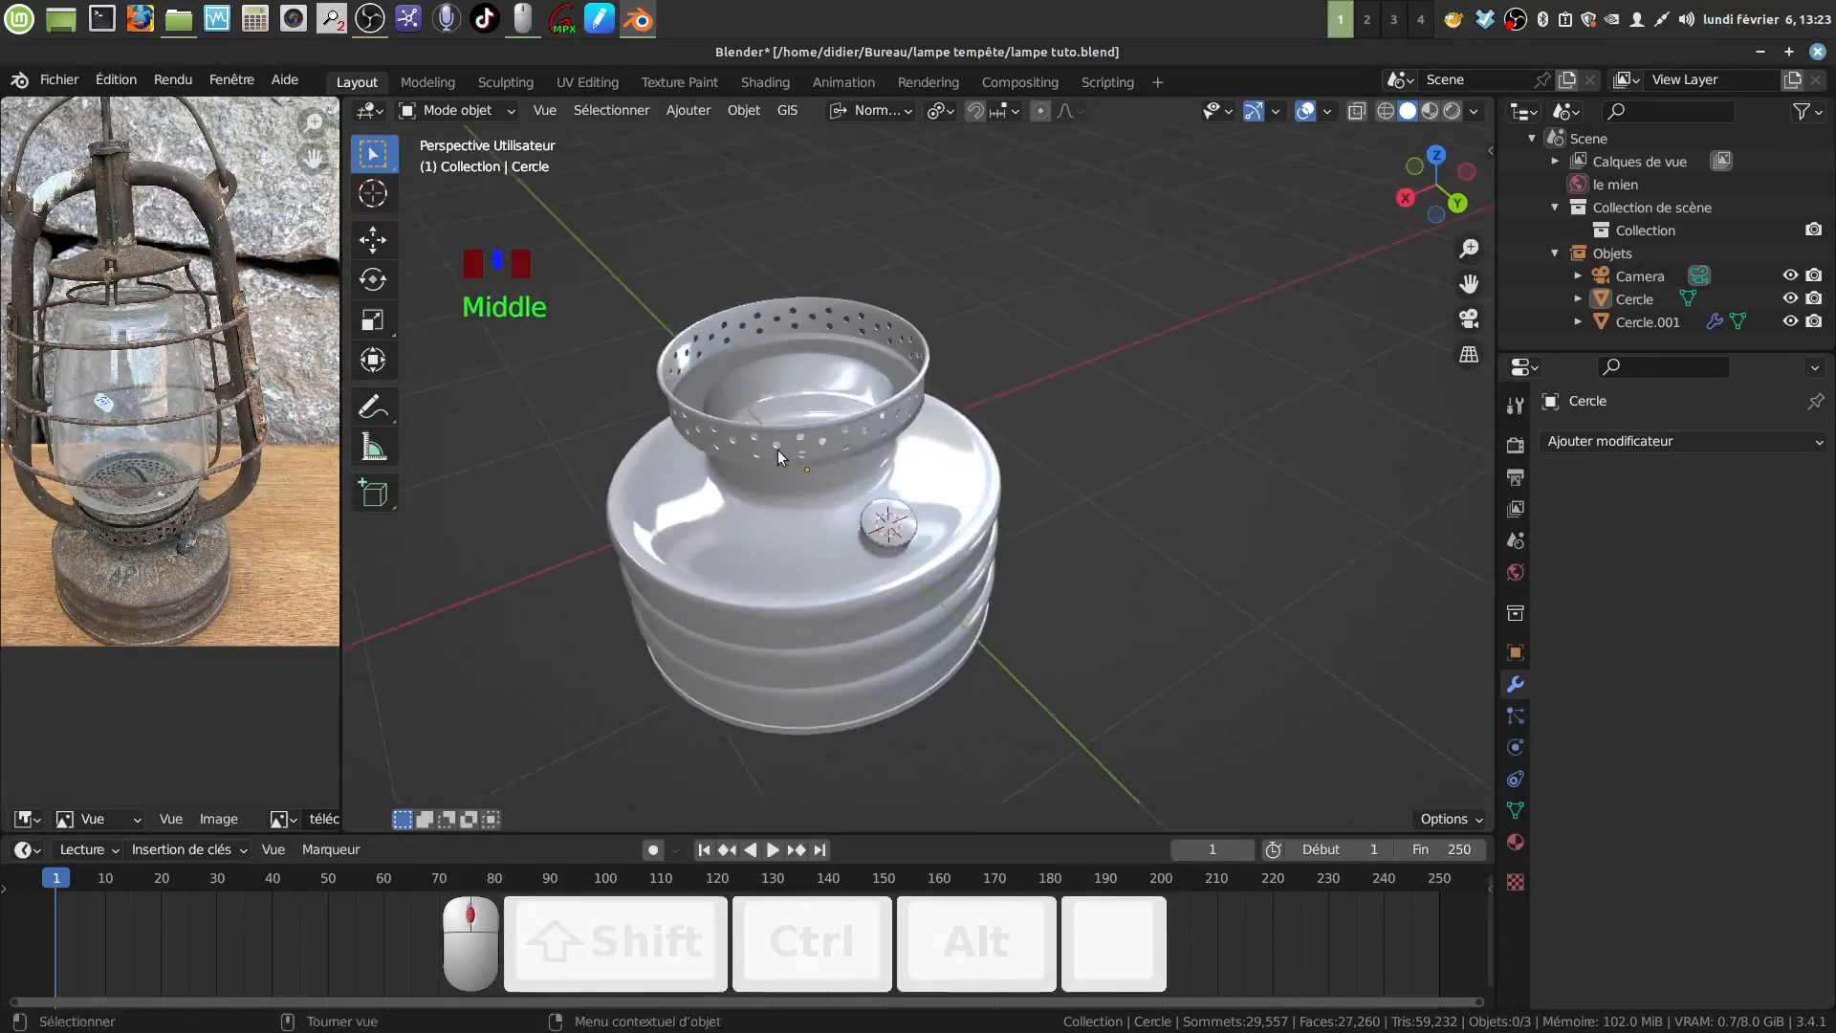
# Add a cube mesh to the scene and enter edit mode on it.
pyautogui.scroll(-2, 918, 419)
pyautogui.keyDown('shift'); pyautogui.moveTo(916, 417); pyautogui.dragTo(852, 394, button='middle'); pyautogui.keyUp('shift')
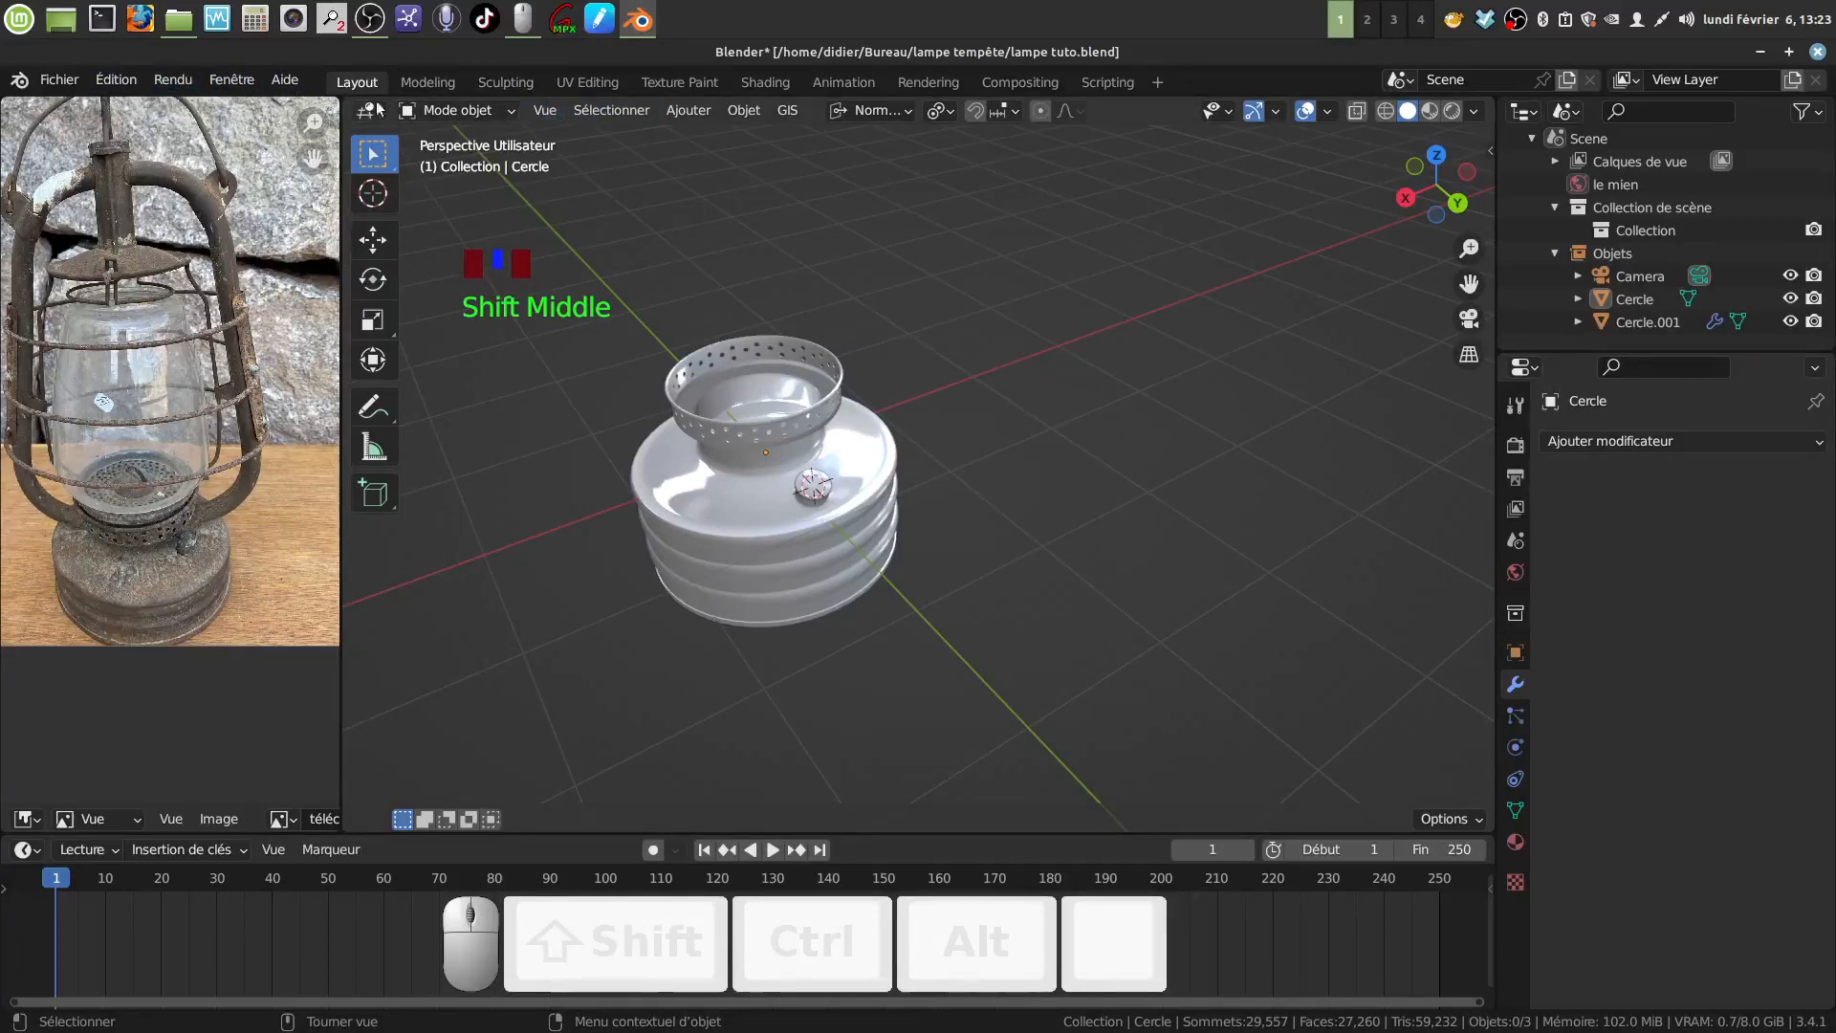
pyautogui.click(685, 111)
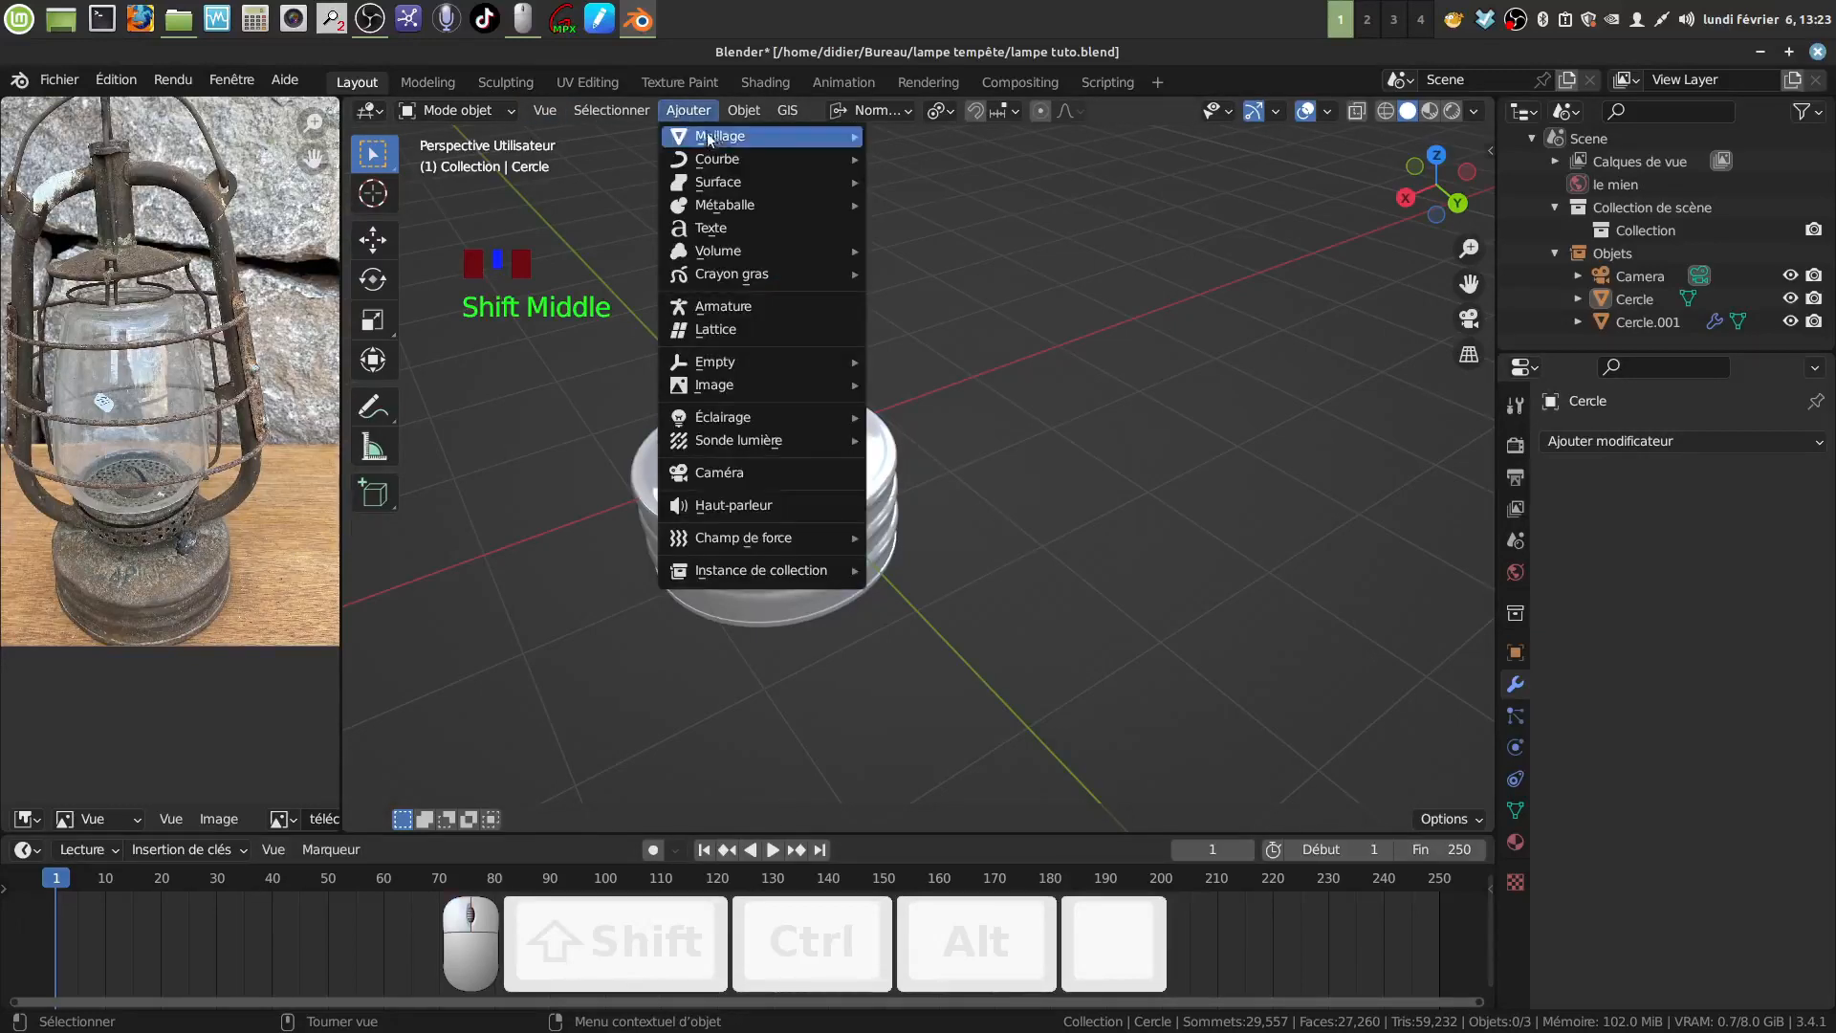
pyautogui.moveTo(717, 137)
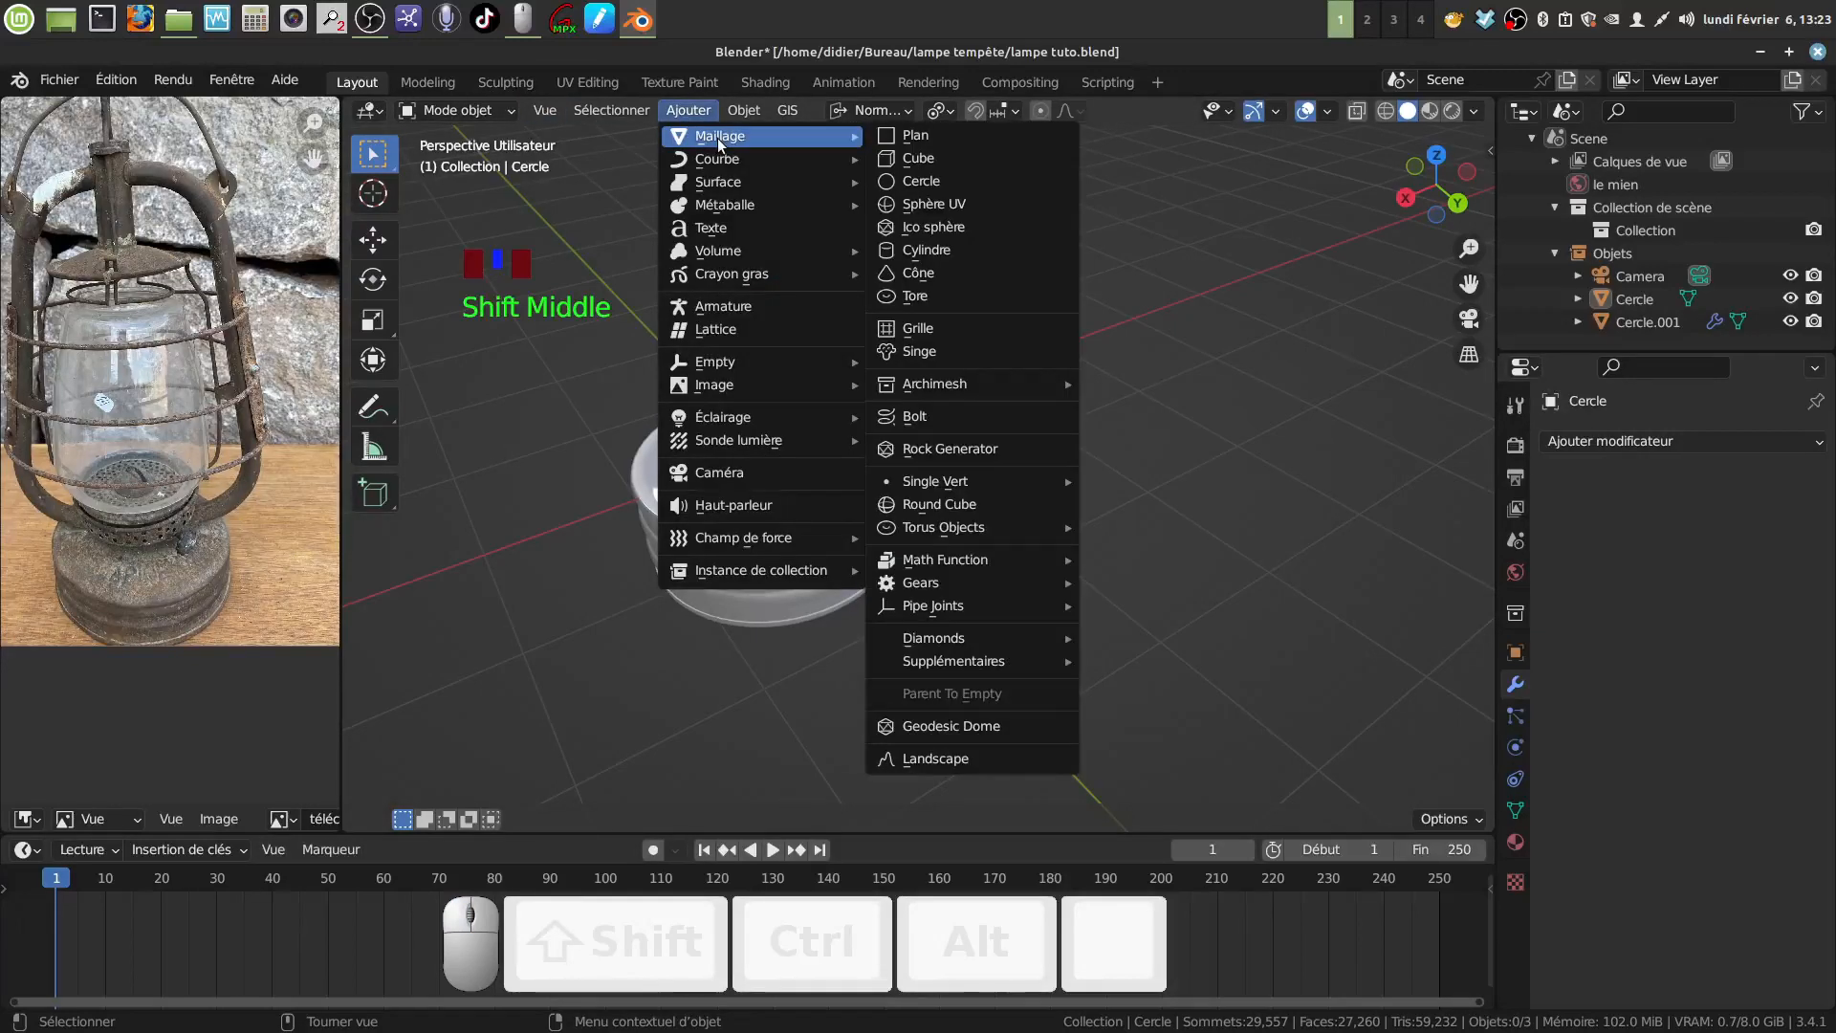
pyautogui.click(937, 158)
pyautogui.scroll(-2, 990, 478)
pyautogui.moveTo(990, 478); pyautogui.dragTo(938, 601, button='middle')
pyautogui.press('Tab')
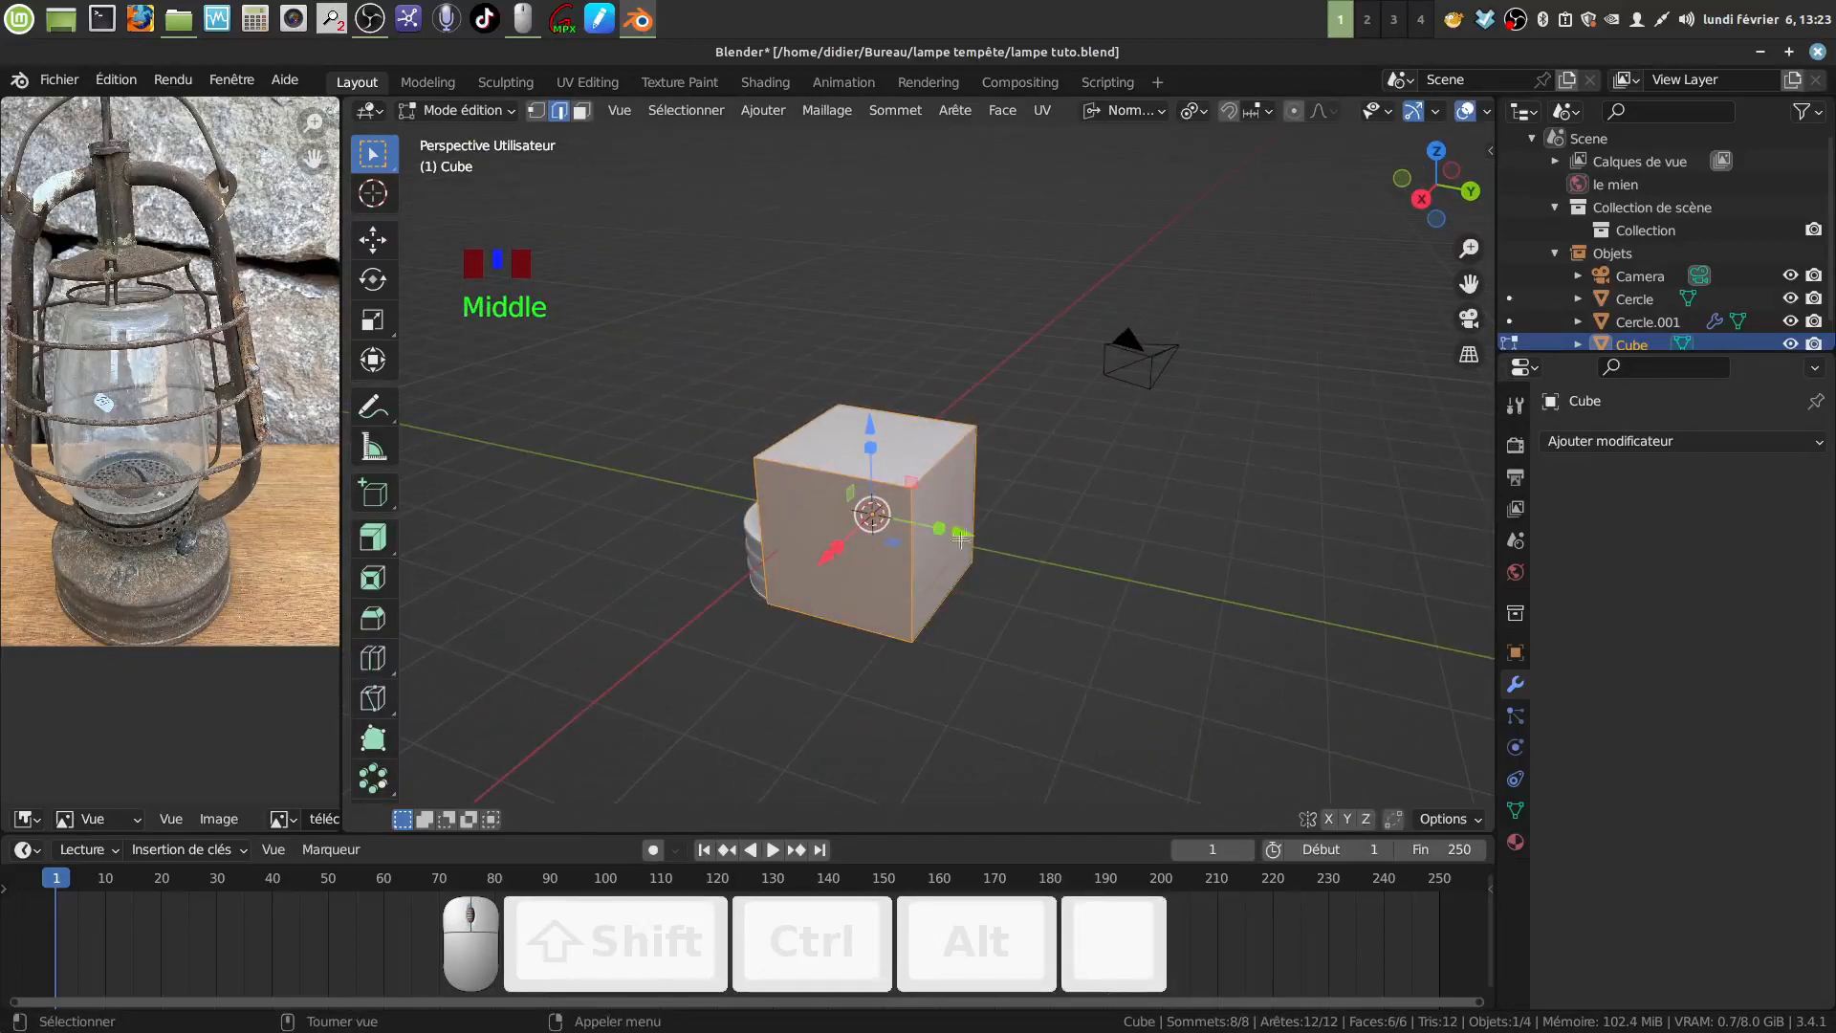
# Set the transform orientation to Global and move the cube mesh about 3.49 m along Y, clear of the lamp base.
pyautogui.moveTo(960, 539); pyautogui.dragTo(1268, 561)
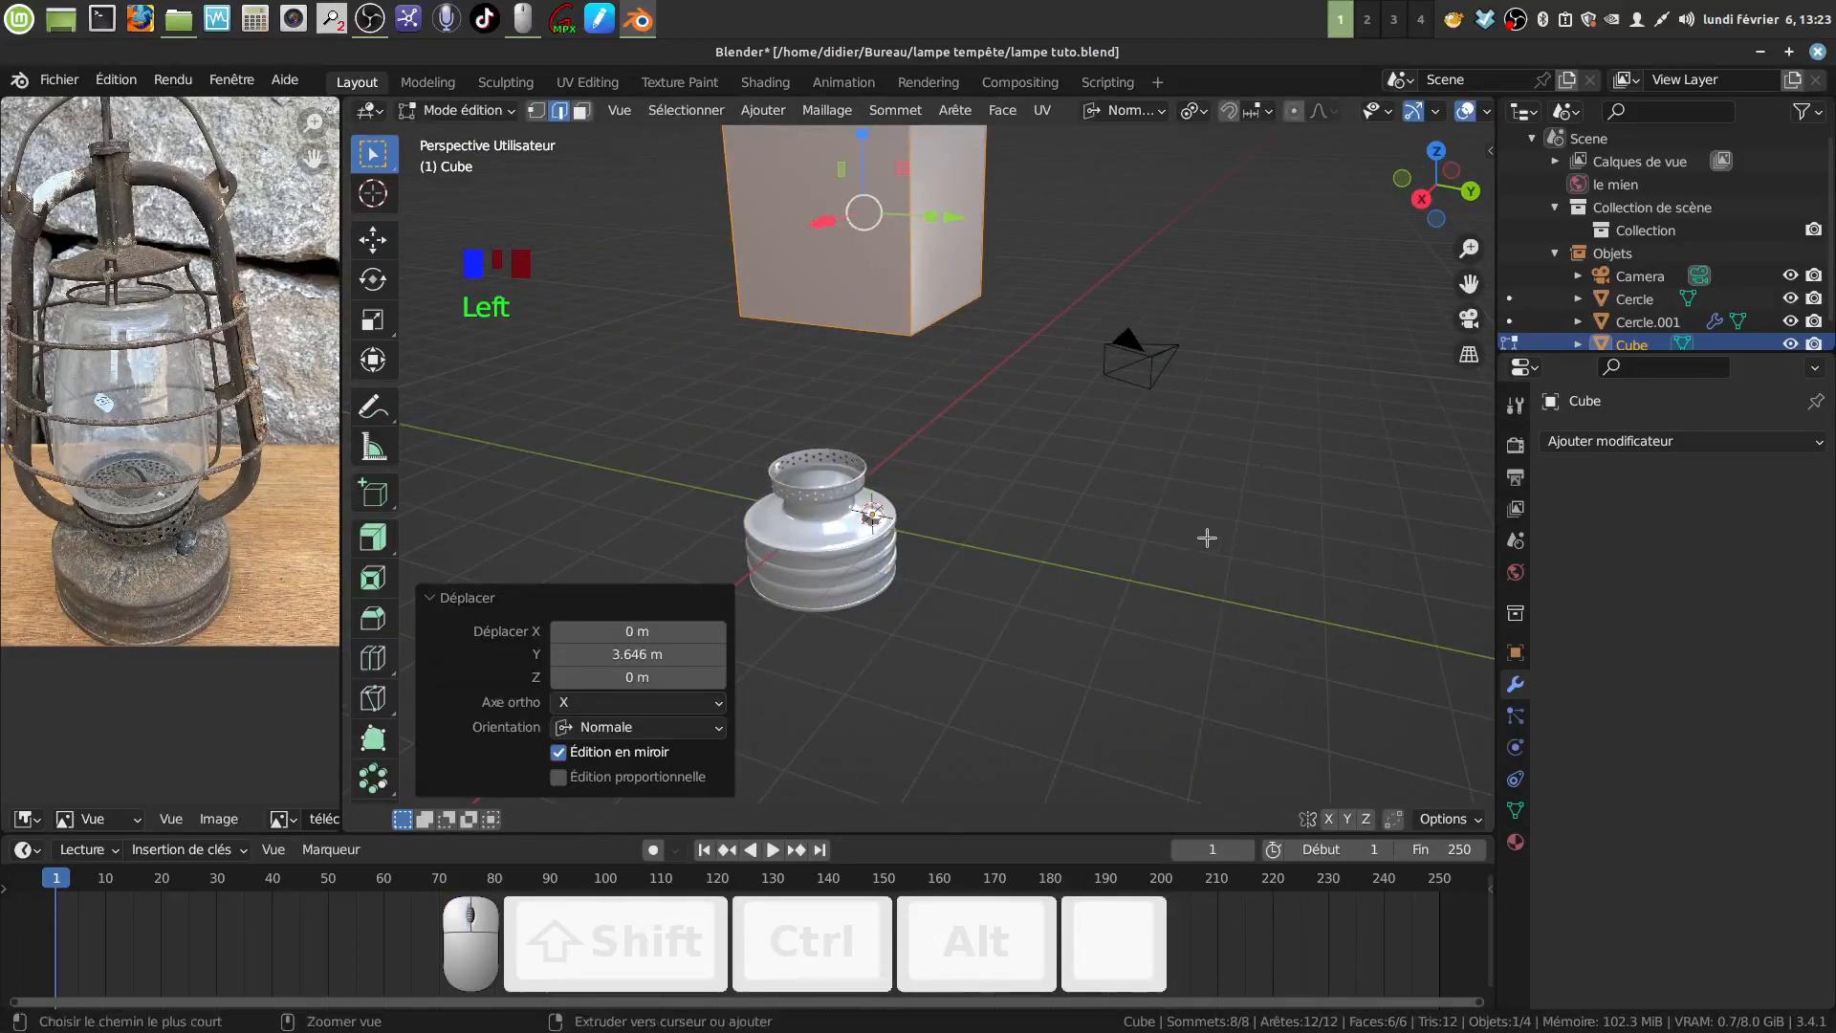
pyautogui.hotkey('ctrl', 'z')
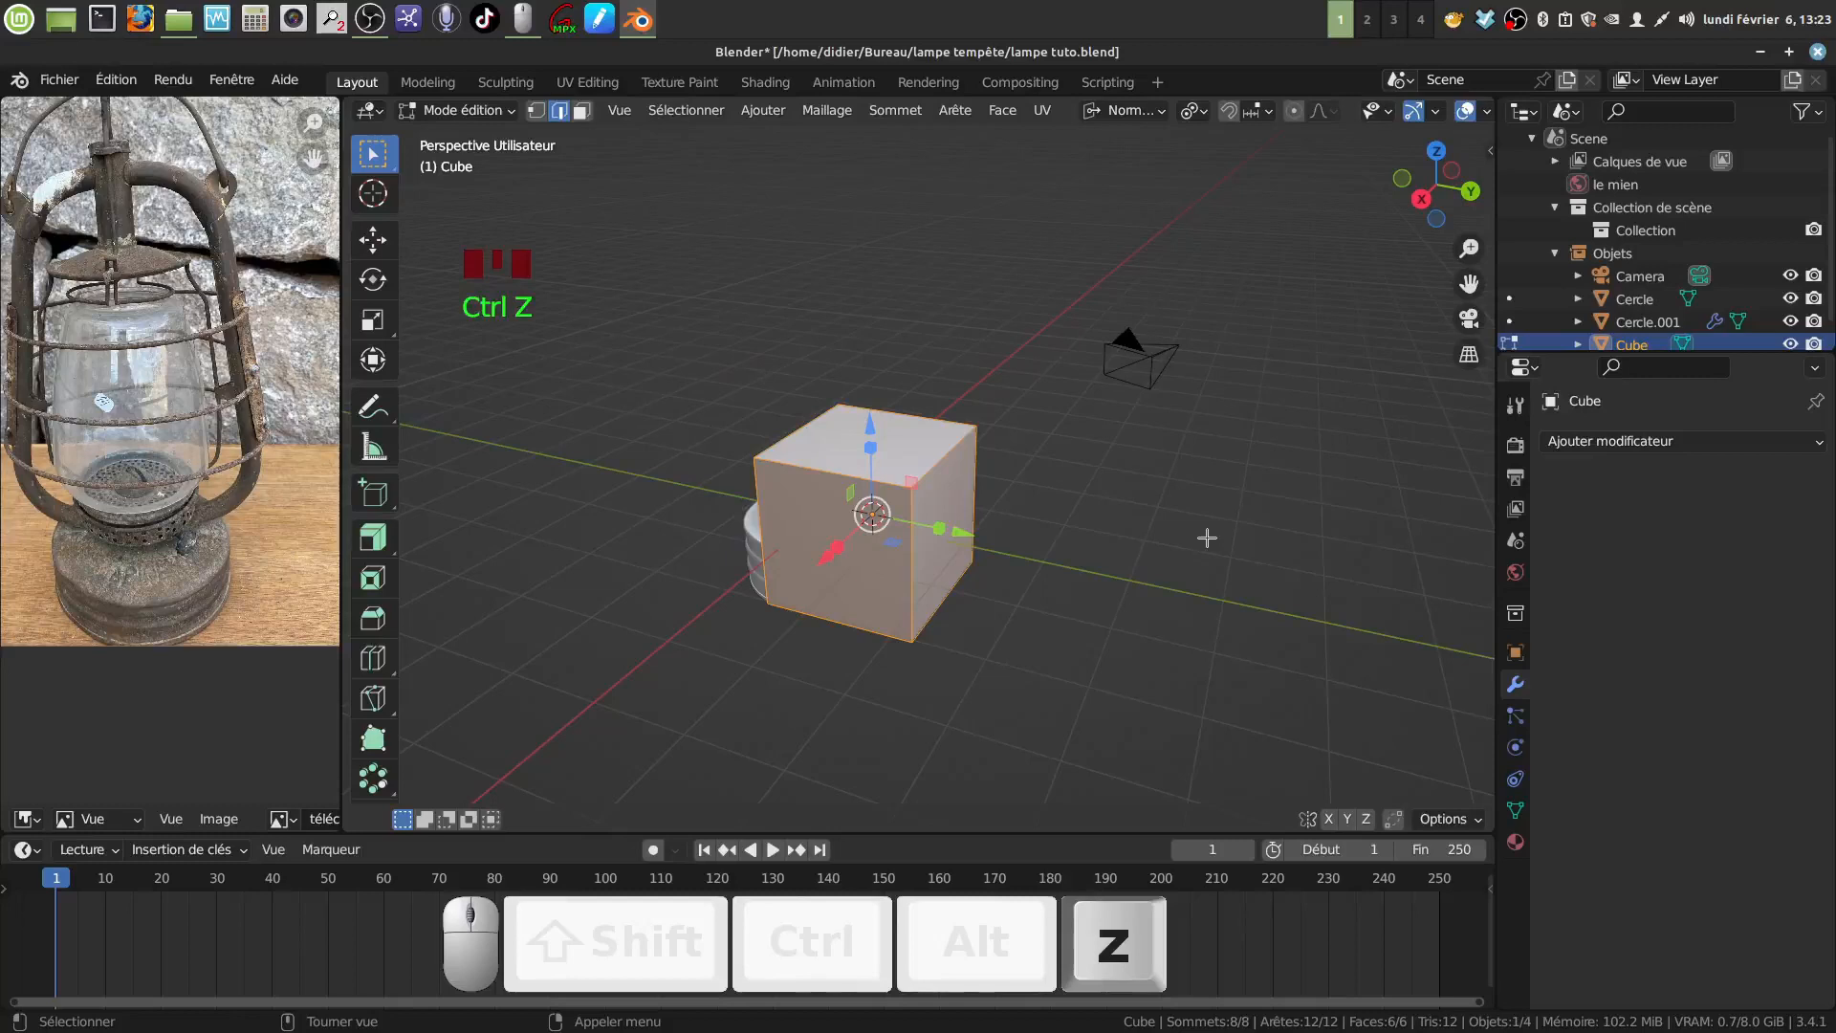
pyautogui.click(1159, 111)
pyautogui.click(1102, 184)
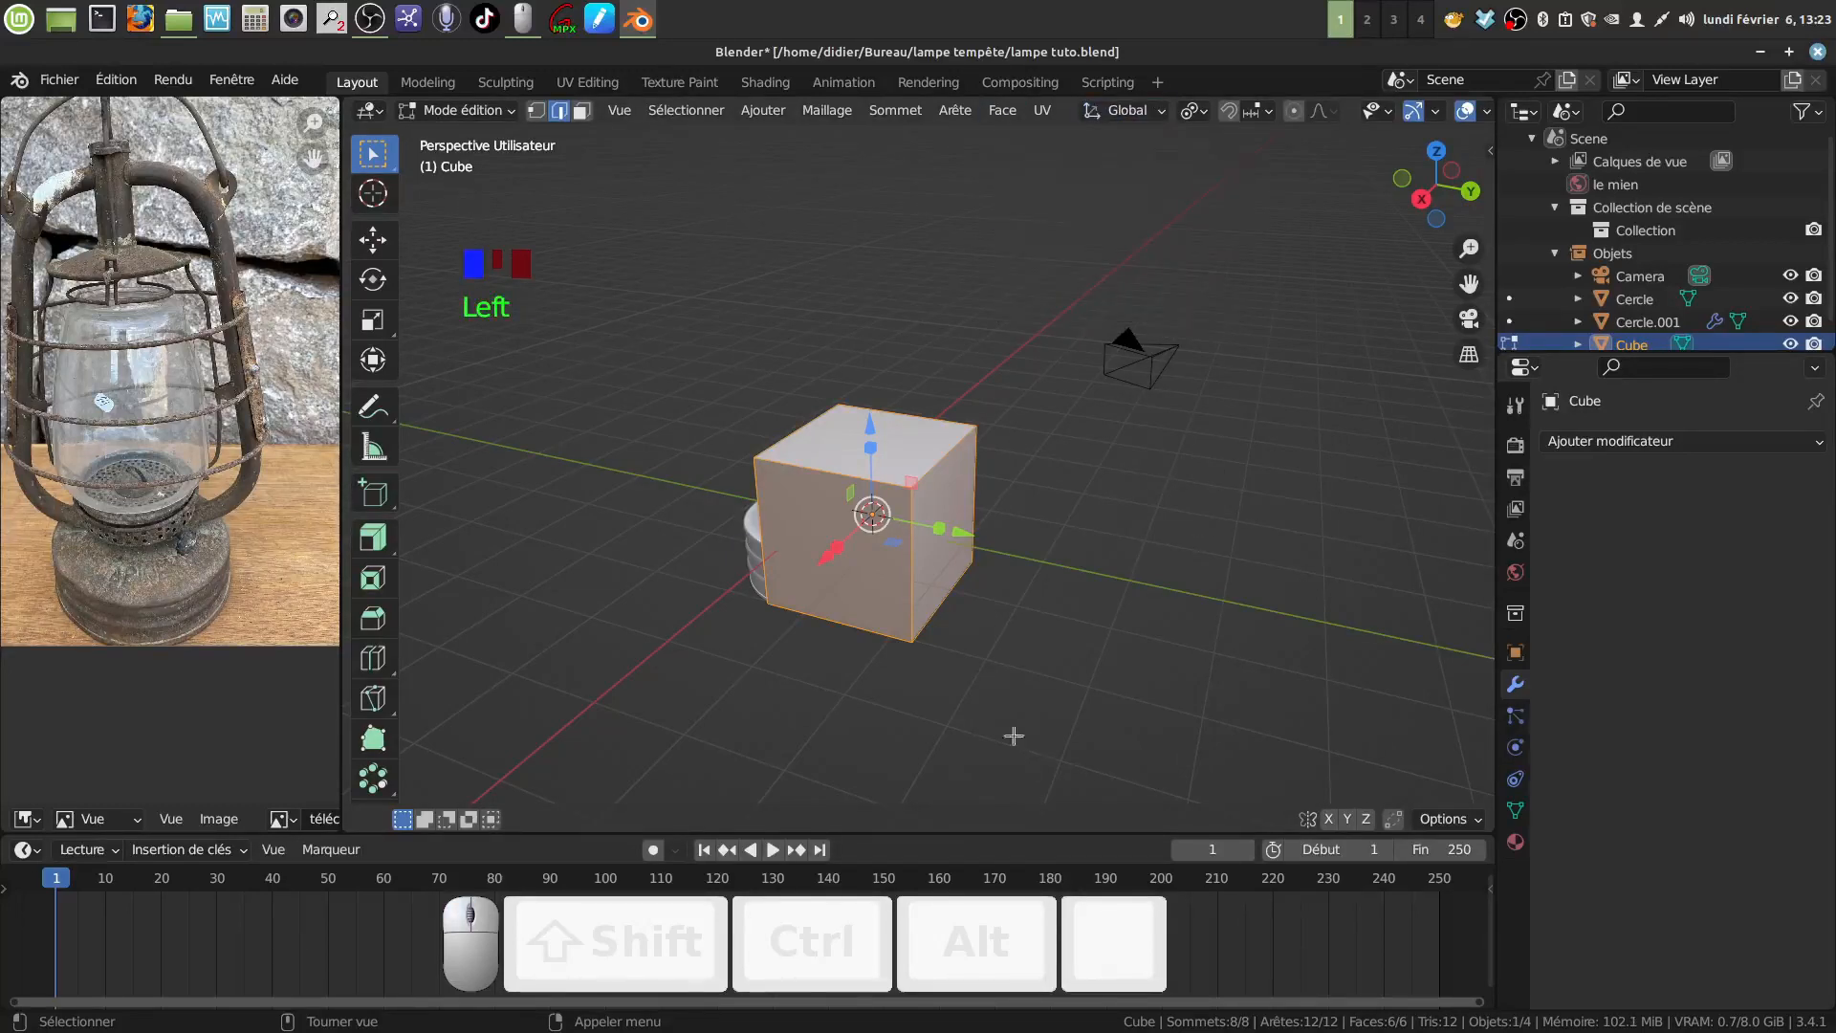
pyautogui.moveTo(959, 541); pyautogui.dragTo(1171, 591)
pyautogui.keyDown('shift'); pyautogui.moveTo(1171, 591); pyautogui.dragTo(1027, 551, button='middle'); pyautogui.keyUp('shift')
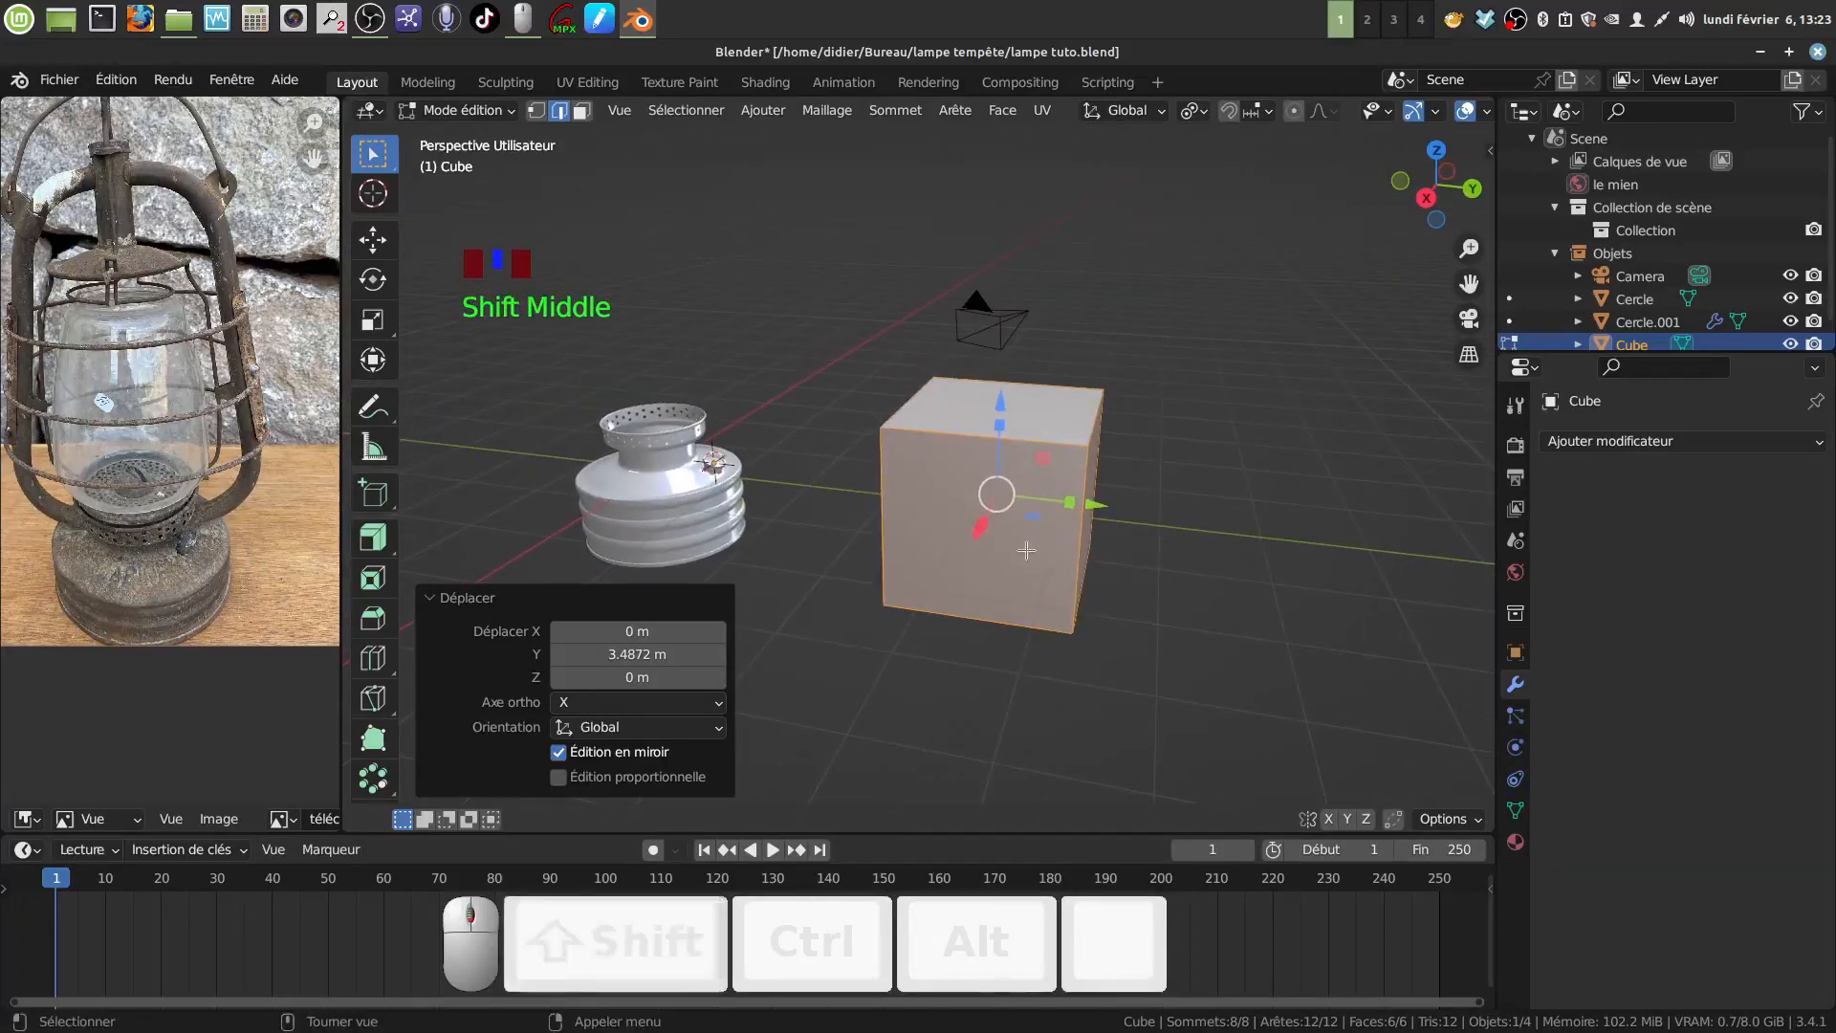
# Subdivide the whole cube with 4 cuts.
pyautogui.rightClick(1010, 551)
pyautogui.click(950, 323)
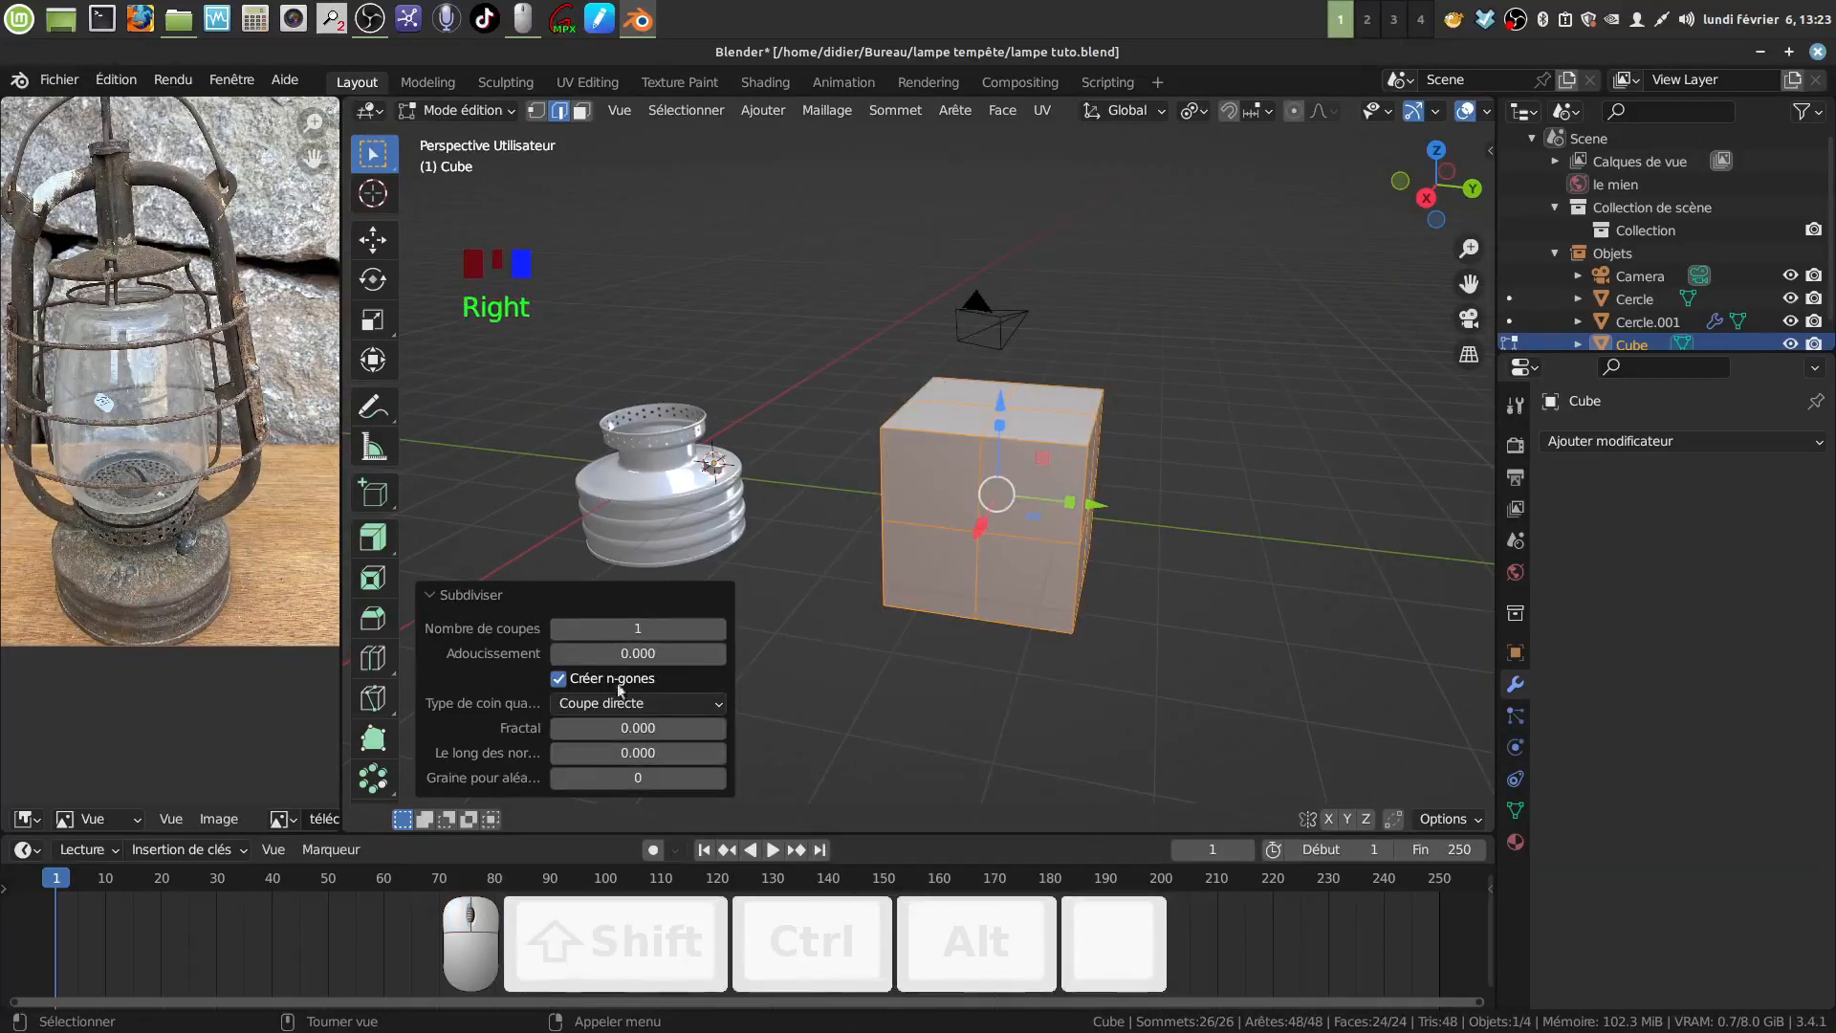
pyautogui.moveTo(626, 628); pyautogui.dragTo(670, 629)
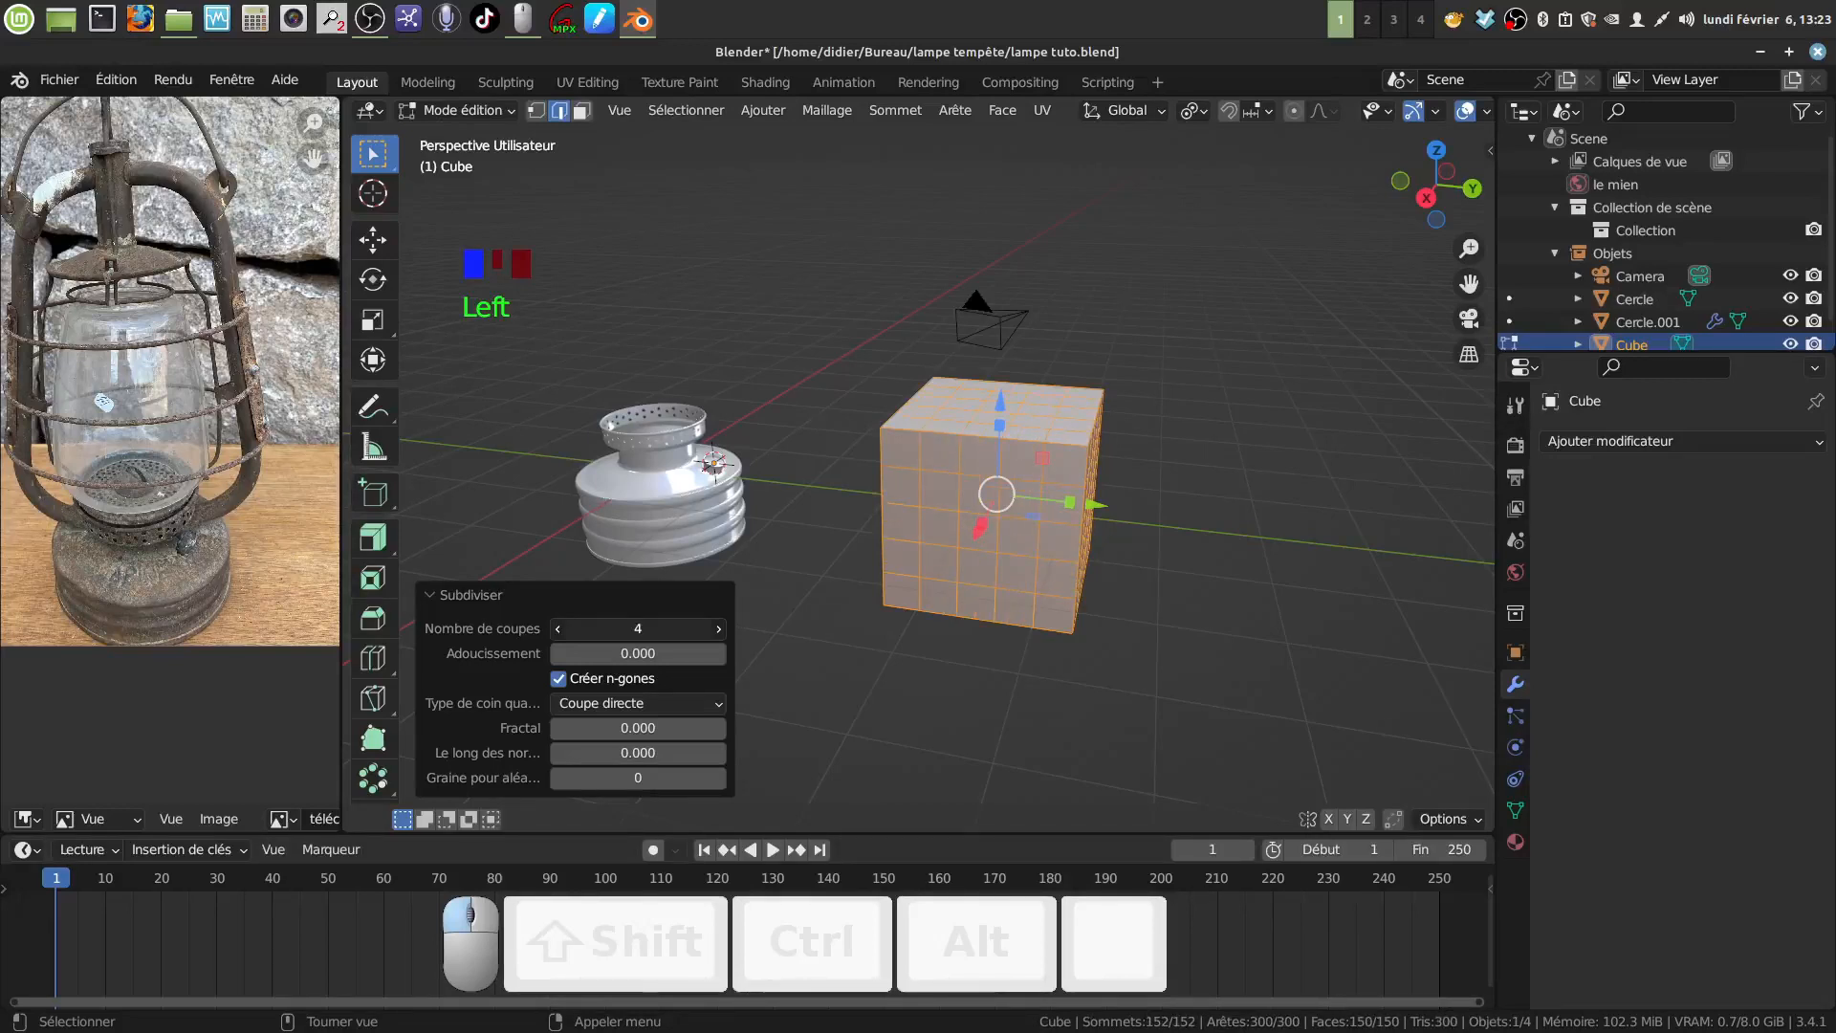
# Round the subdivided cube into a full sphere using To Sphere with a factor of 1.
pyautogui.moveTo(993, 497); pyautogui.dragTo(1004, 512, button='middle')
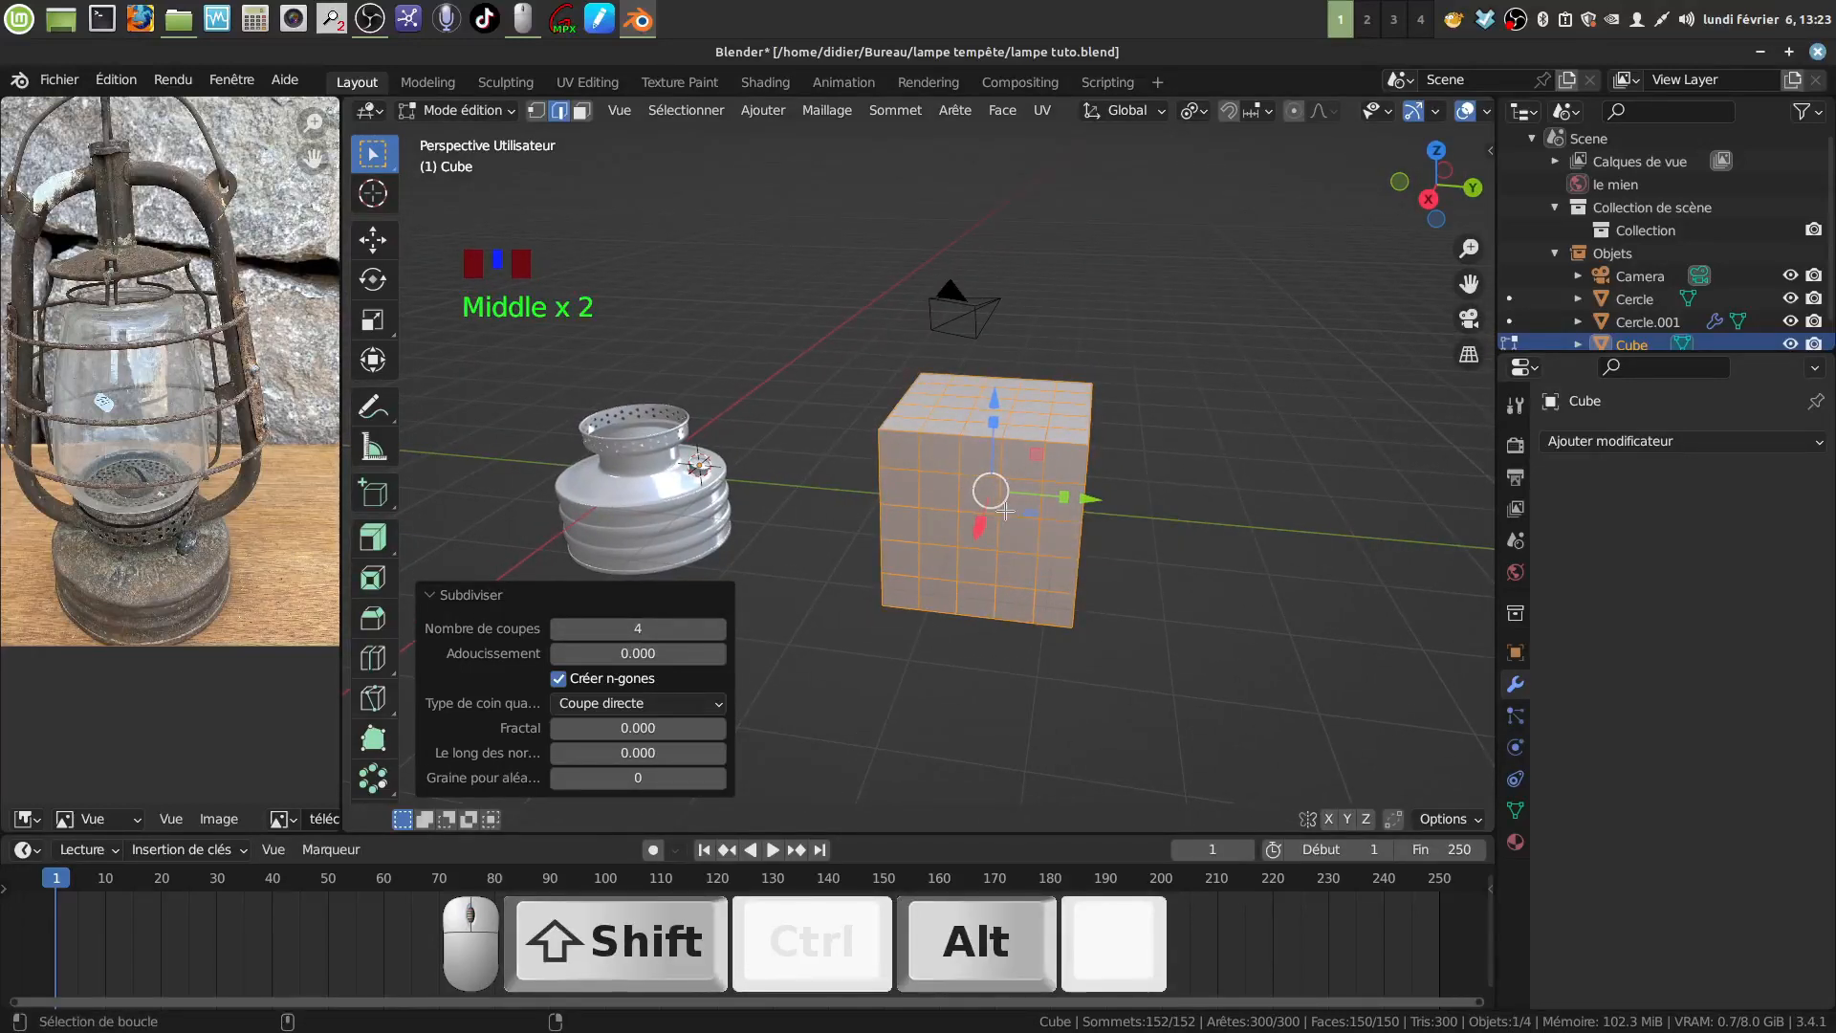
pyautogui.hotkey('shift', 'alt', 's')
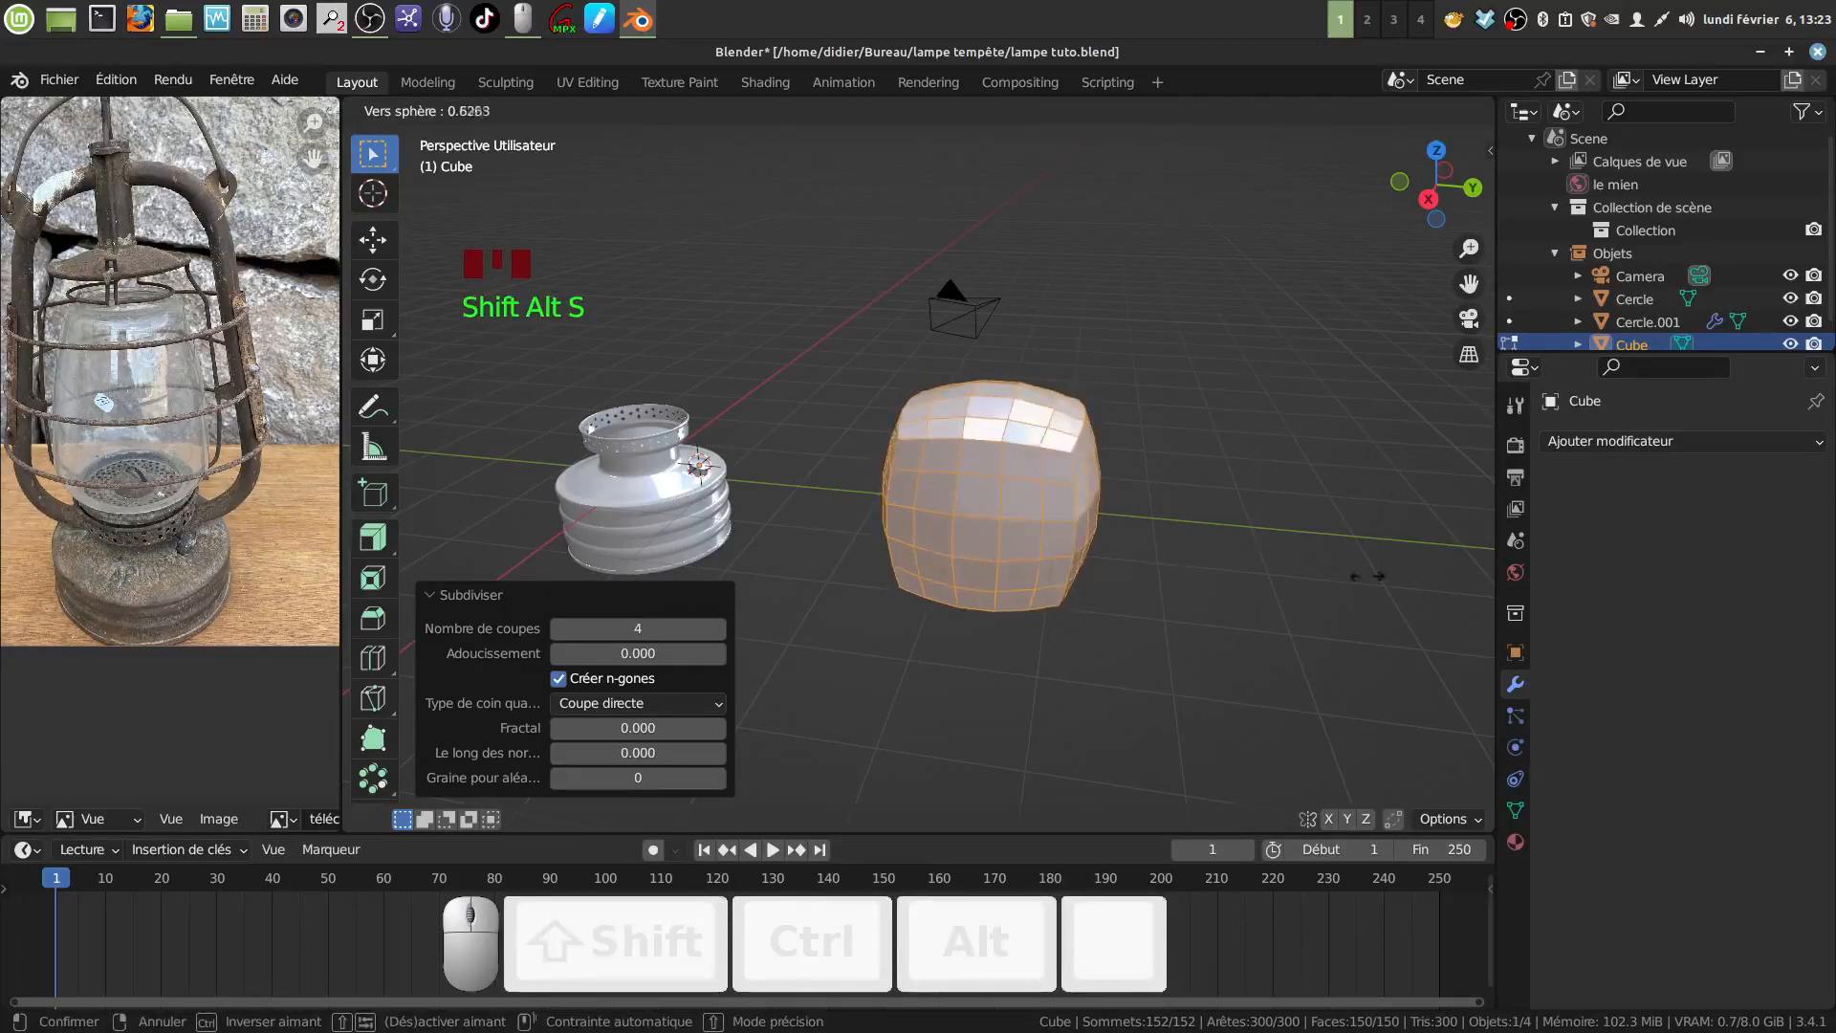
pyautogui.click(841, 659)
pyautogui.moveTo(957, 593); pyautogui.dragTo(947, 528, button='middle')
pyautogui.scroll(2, 1033, 598)
# In the right orthographic view, add one centred horizontal loop cut around the sphere's equator.
pyautogui.press('KP_1')
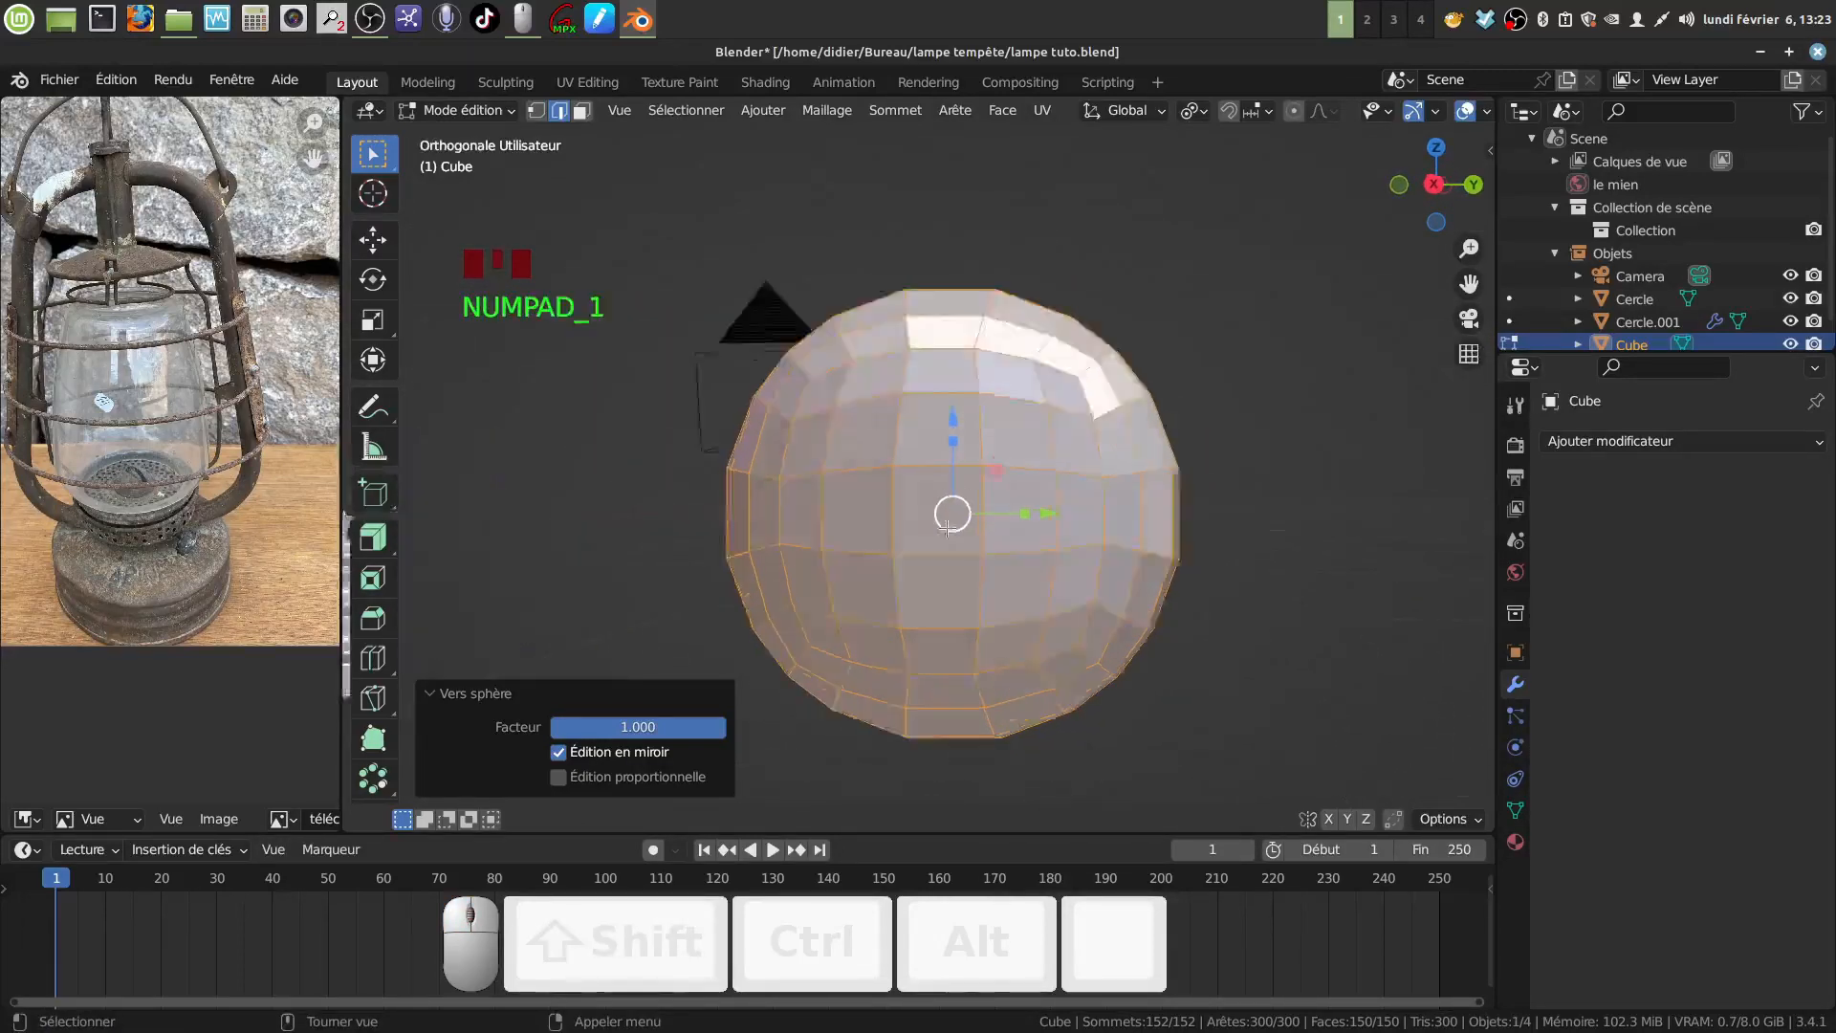
pyautogui.press('KP_3')
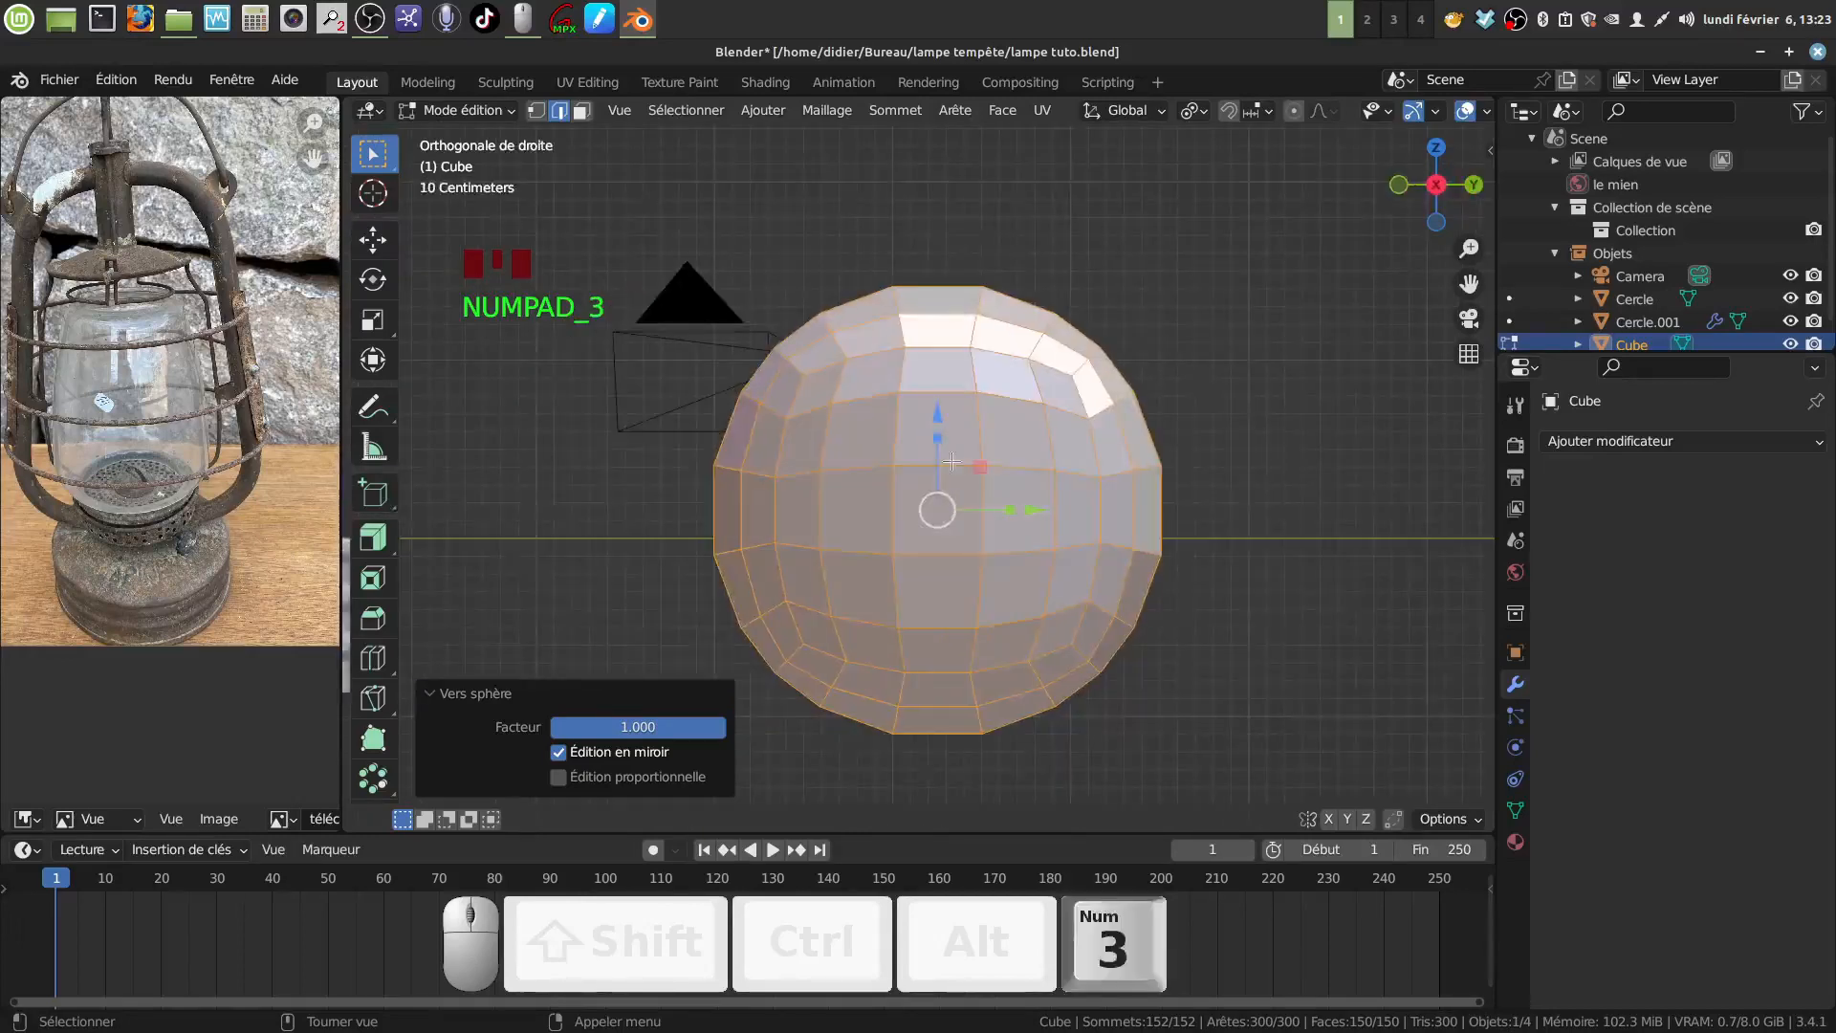
pyautogui.keyDown('shift'); pyautogui.moveTo(944, 405); pyautogui.dragTo(942, 358, button='middle'); pyautogui.keyUp('shift')
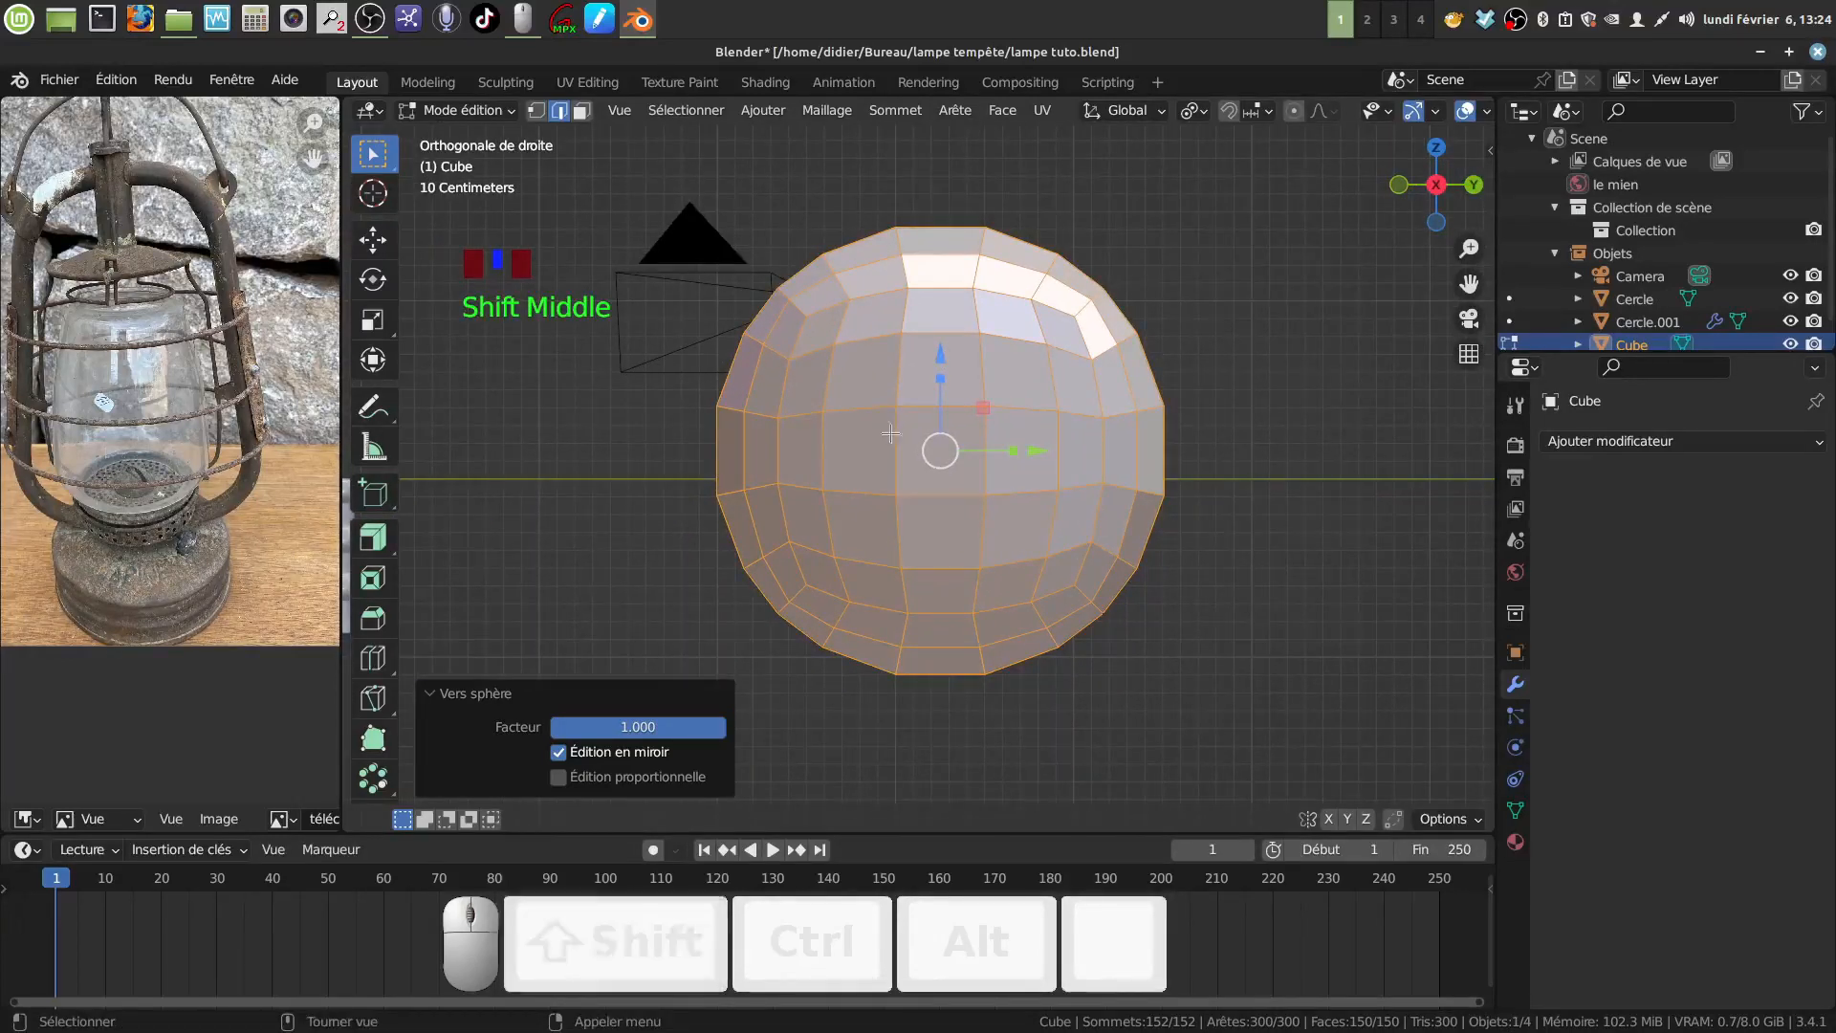
pyautogui.scroll(-1, 861, 447)
pyautogui.keyDown('shift'); pyautogui.moveTo(855, 453); pyautogui.dragTo(878, 445, button='middle'); pyautogui.keyUp('shift')
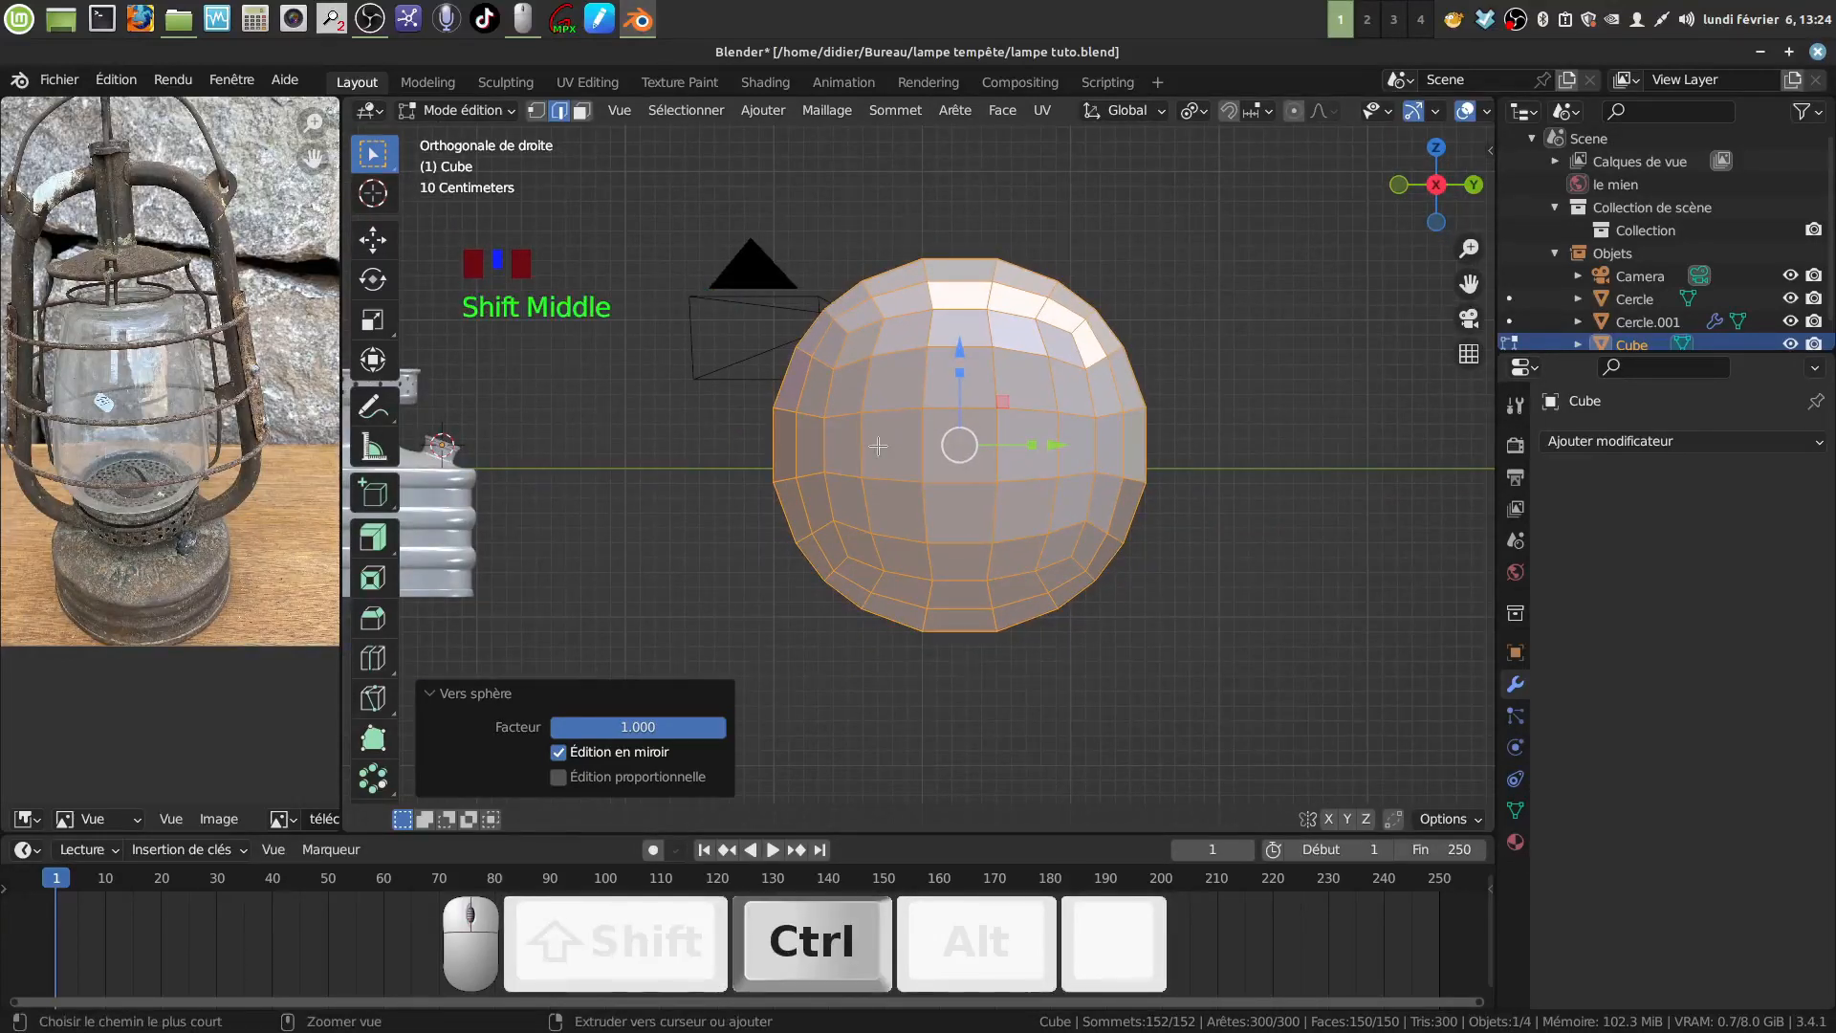
pyautogui.hotkey('ctrl', 'r')
pyautogui.click(878, 446)
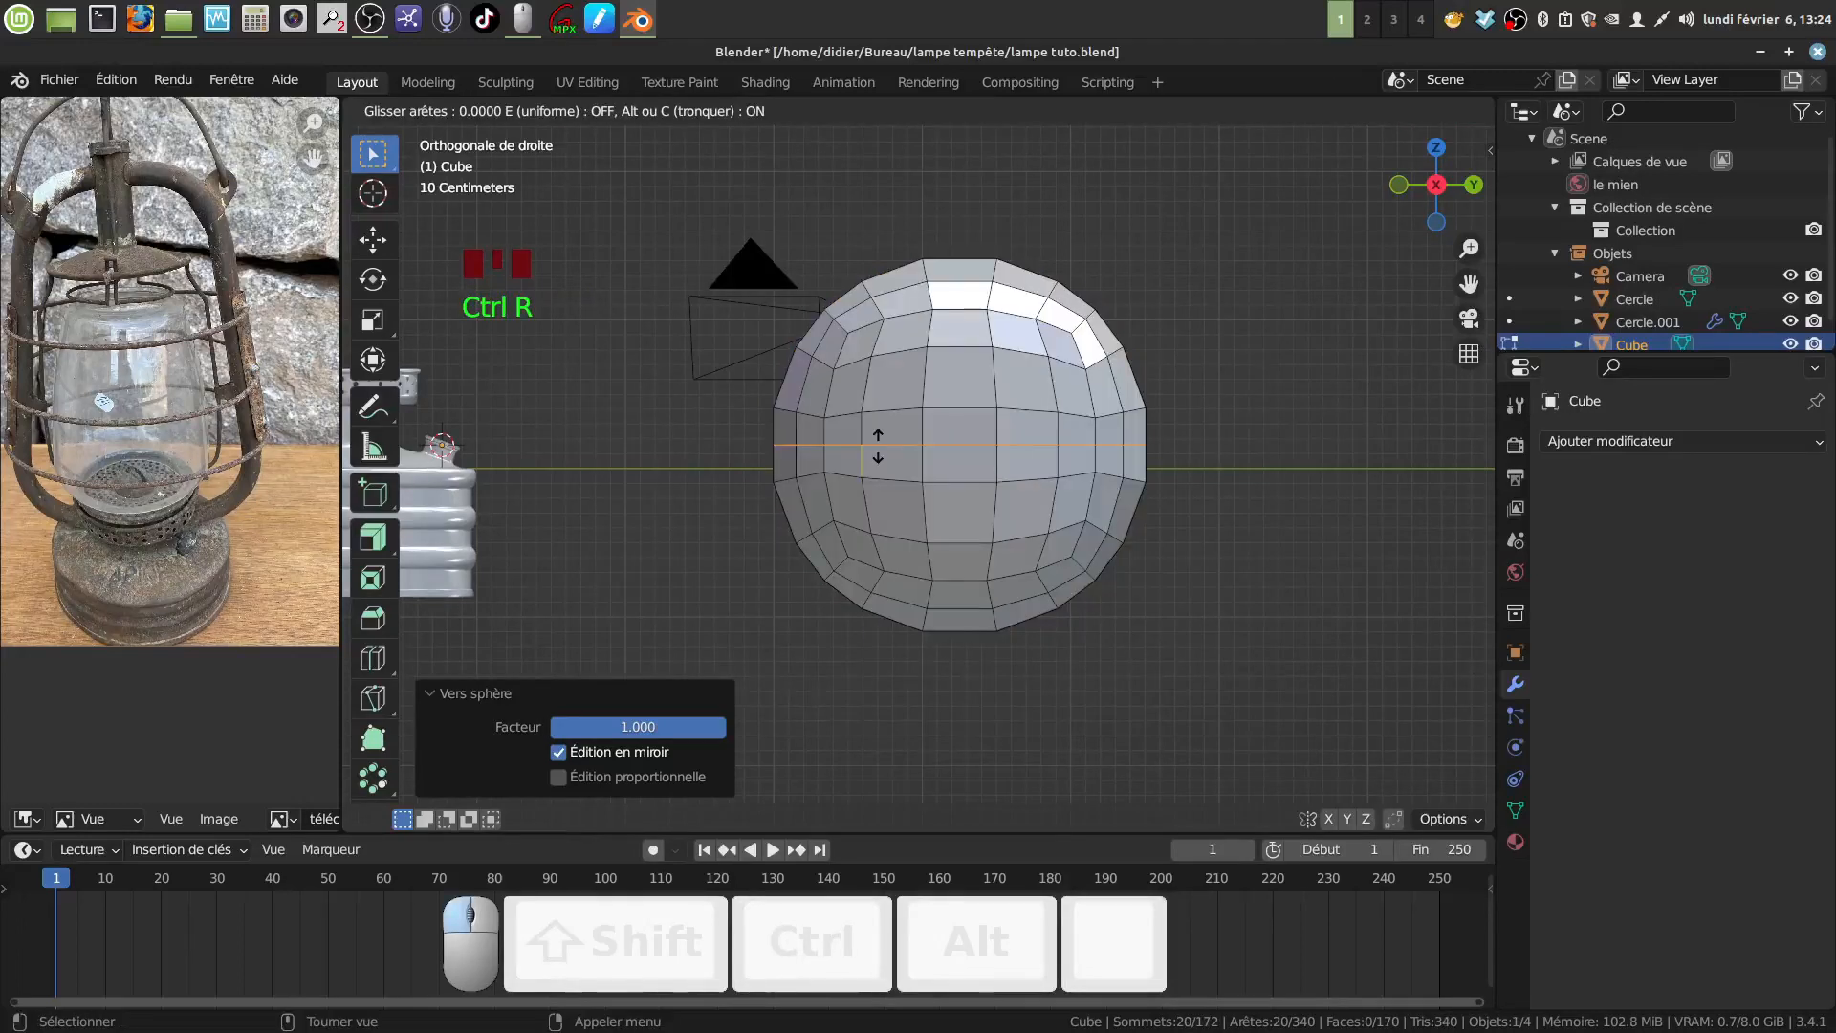
pyautogui.rightClick(877, 446)
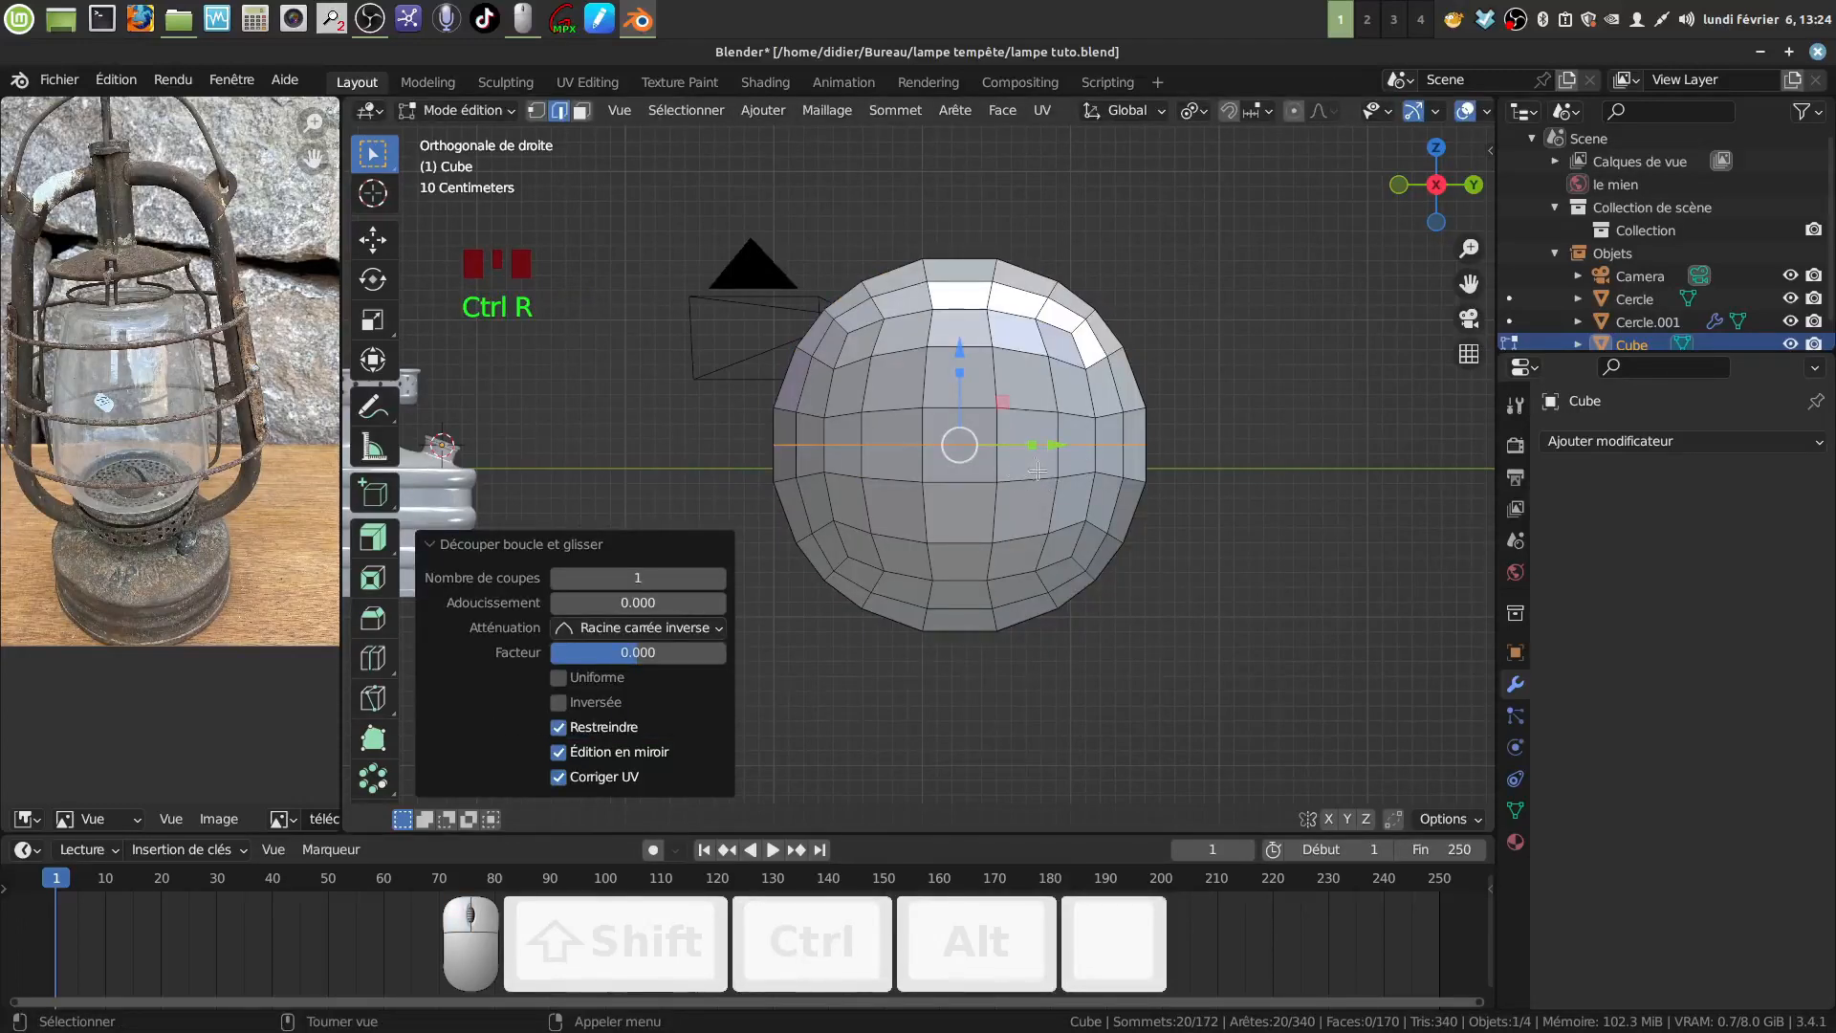
# In face select mode with wireframe shading, select and delete all faces of the sphere's lower half.
pyautogui.click(830, 114)
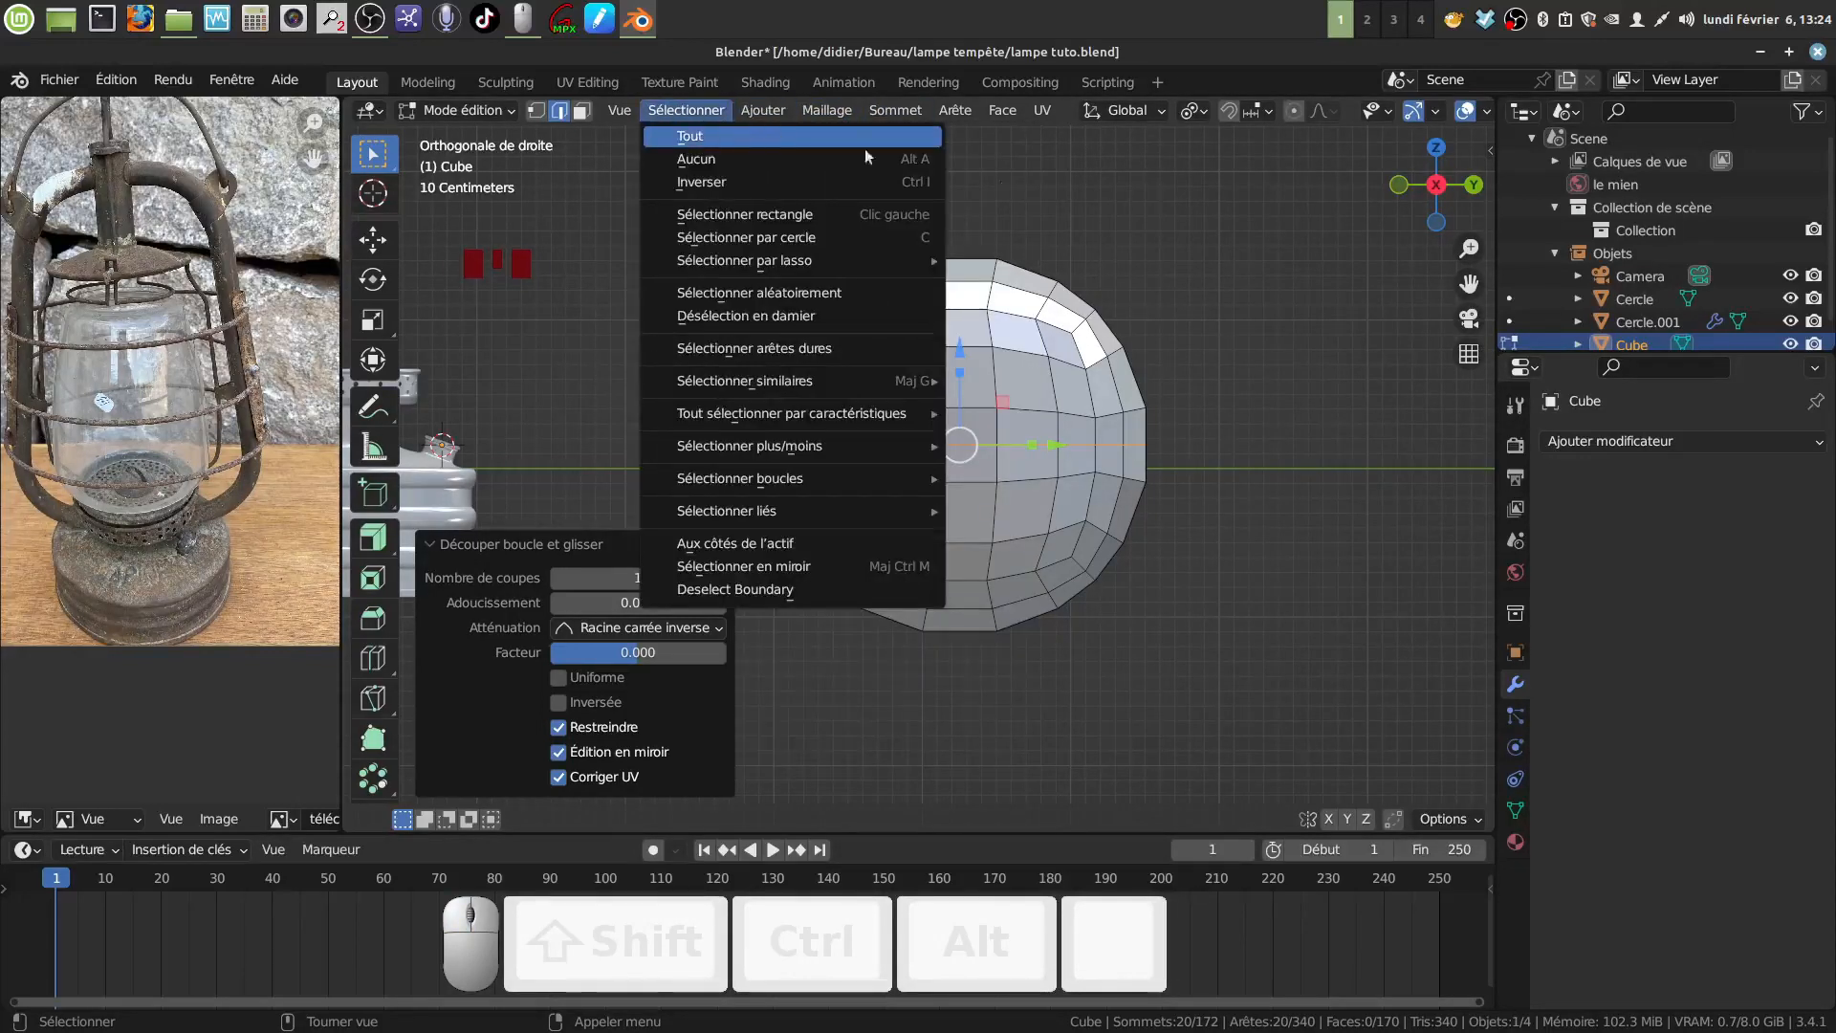
pyautogui.click(588, 114)
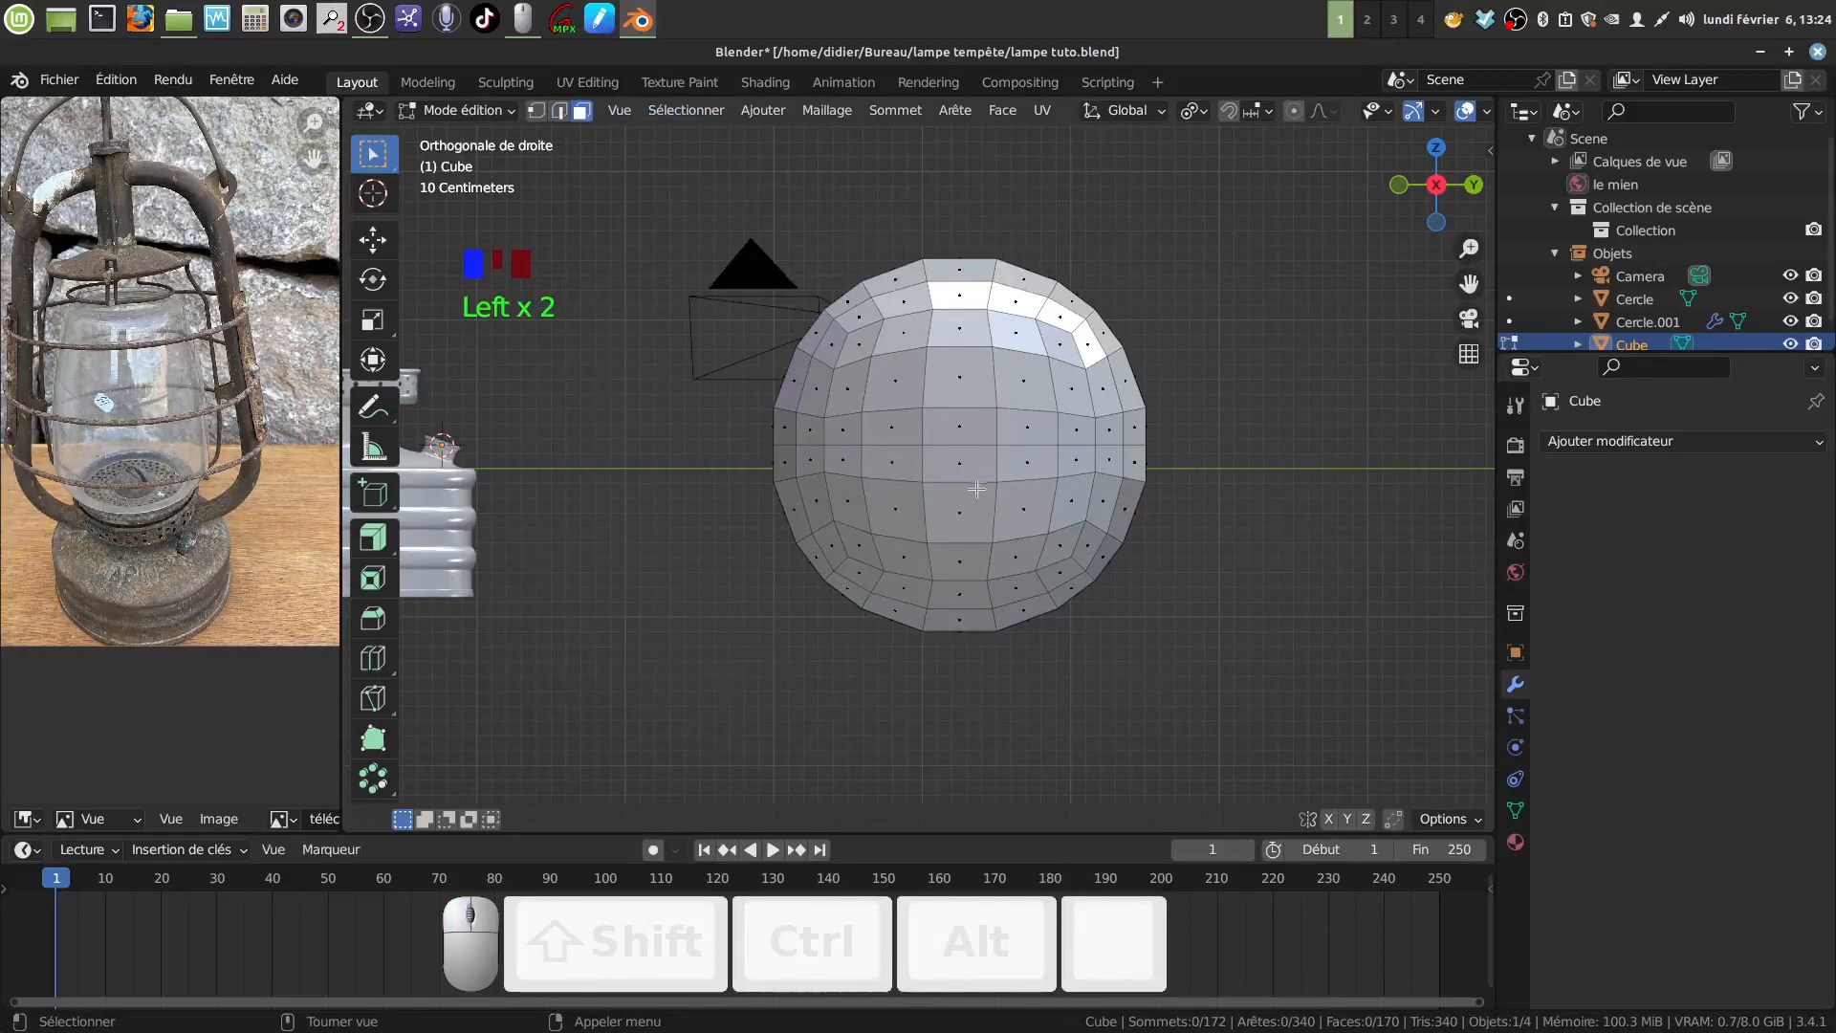
pyautogui.press('z')
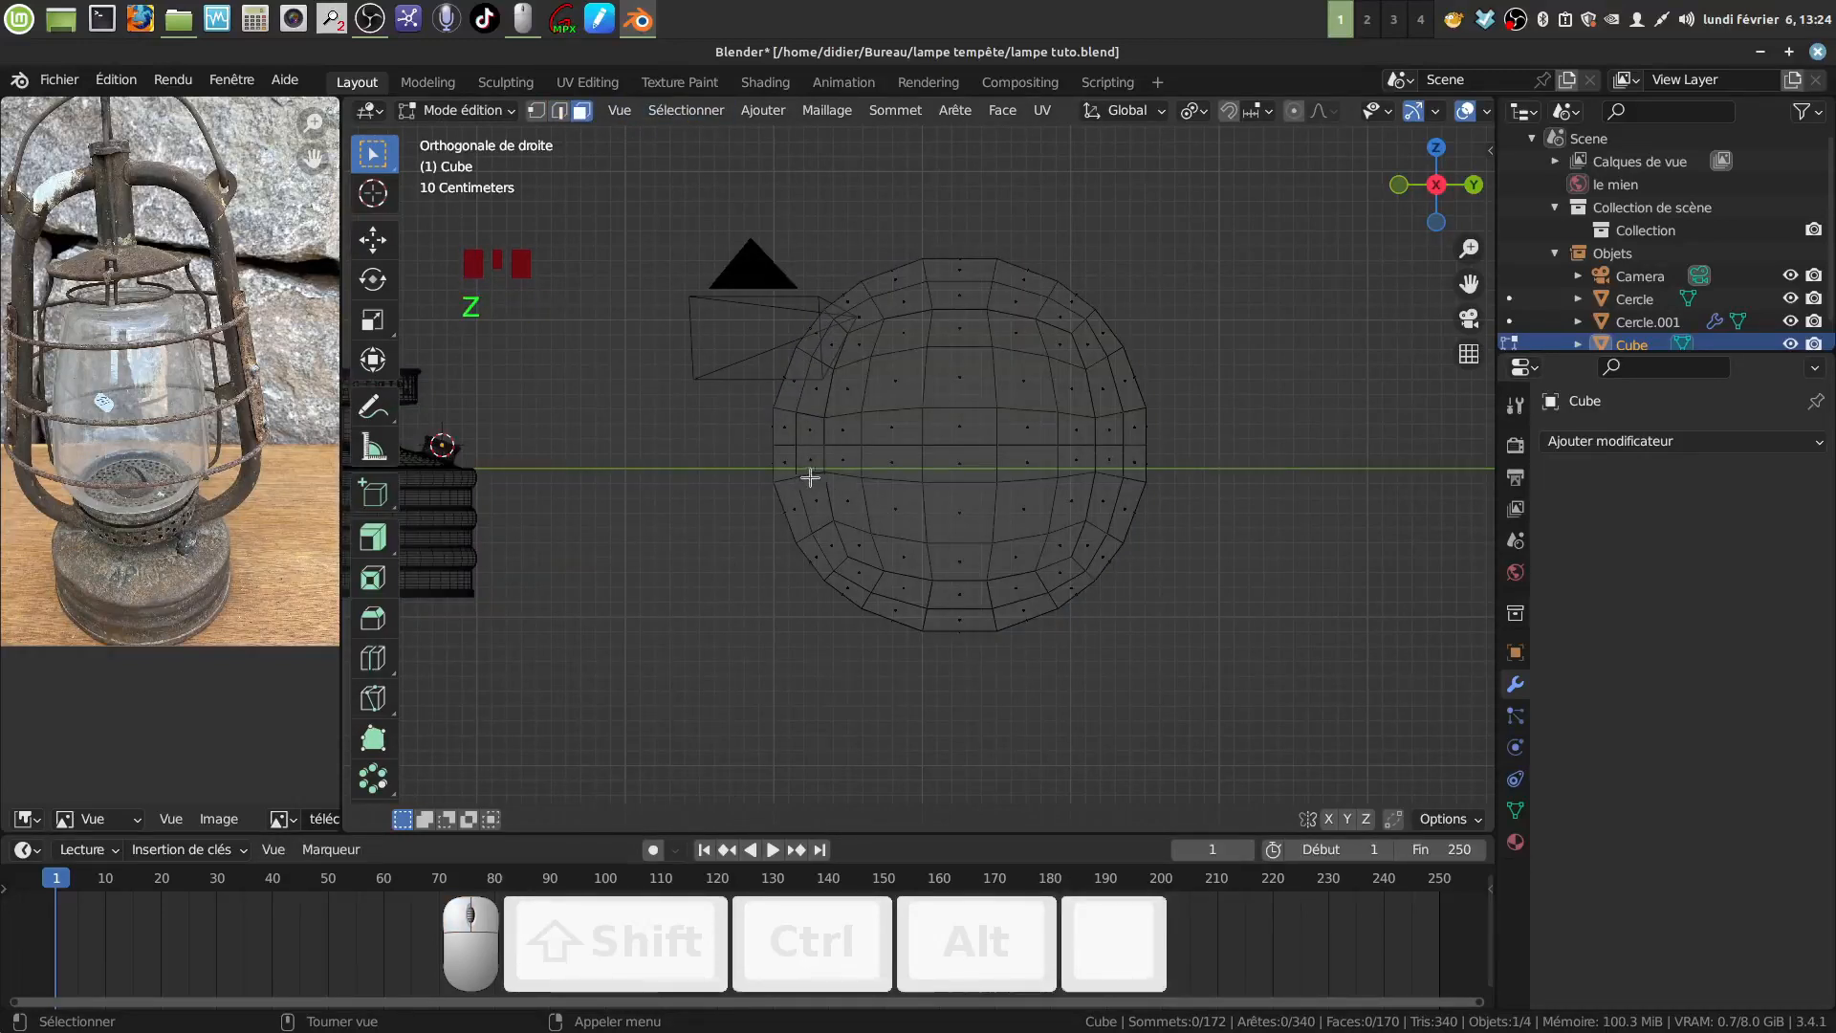
pyautogui.press('b')
pyautogui.moveTo(731, 451); pyautogui.dragTo(1226, 670)
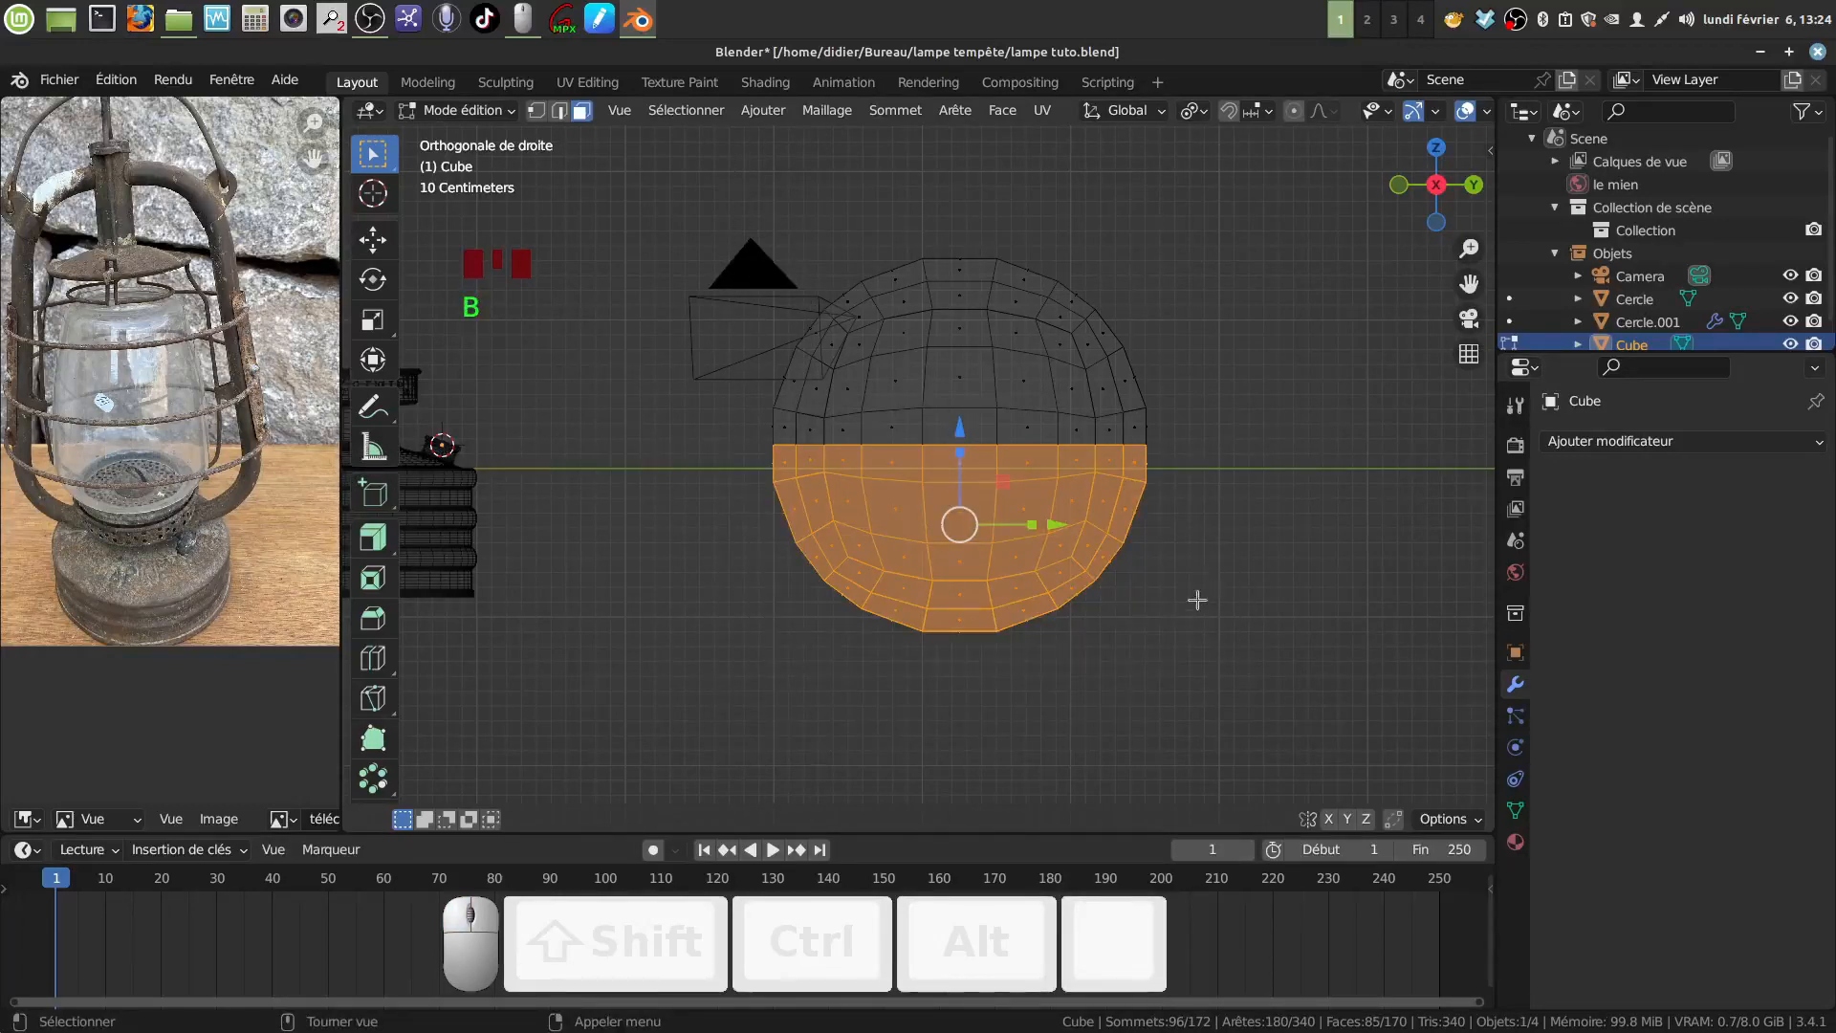
pyautogui.press('x')
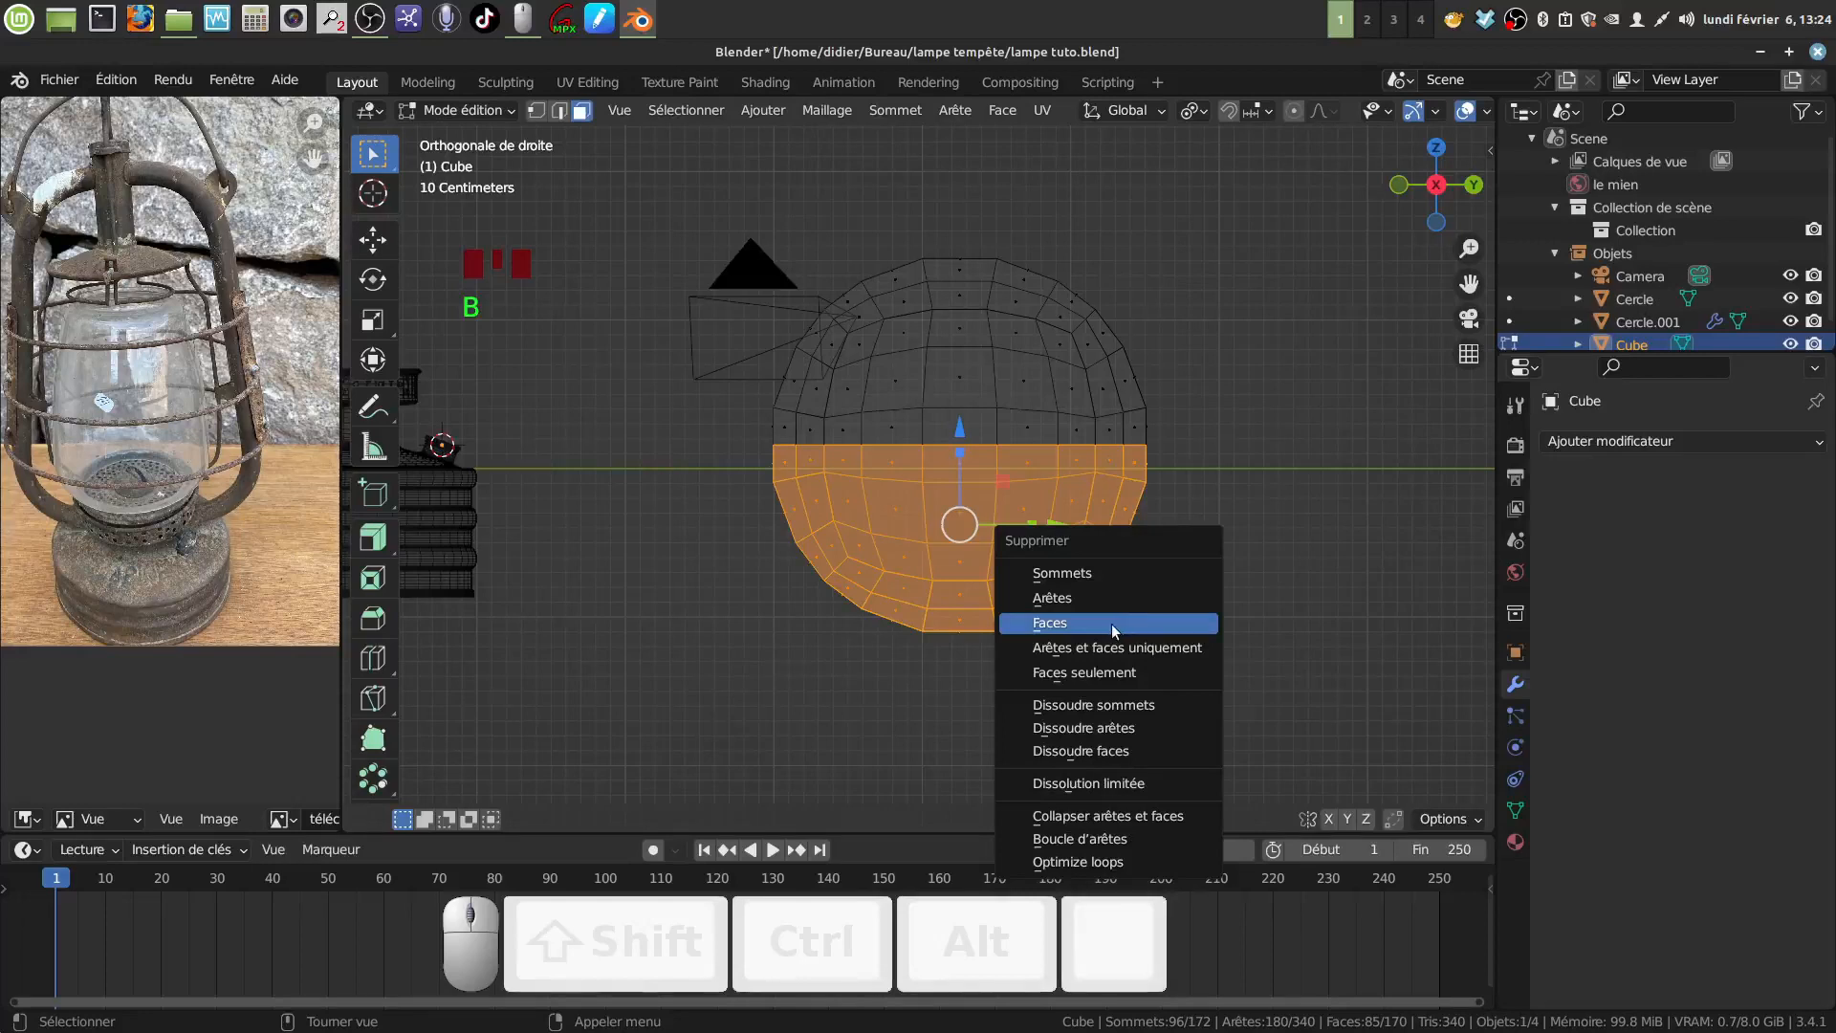
pyautogui.click(1114, 631)
# Leave edit mode and display the remaining dome in solid shading.
pyautogui.scroll(-3, 971, 507)
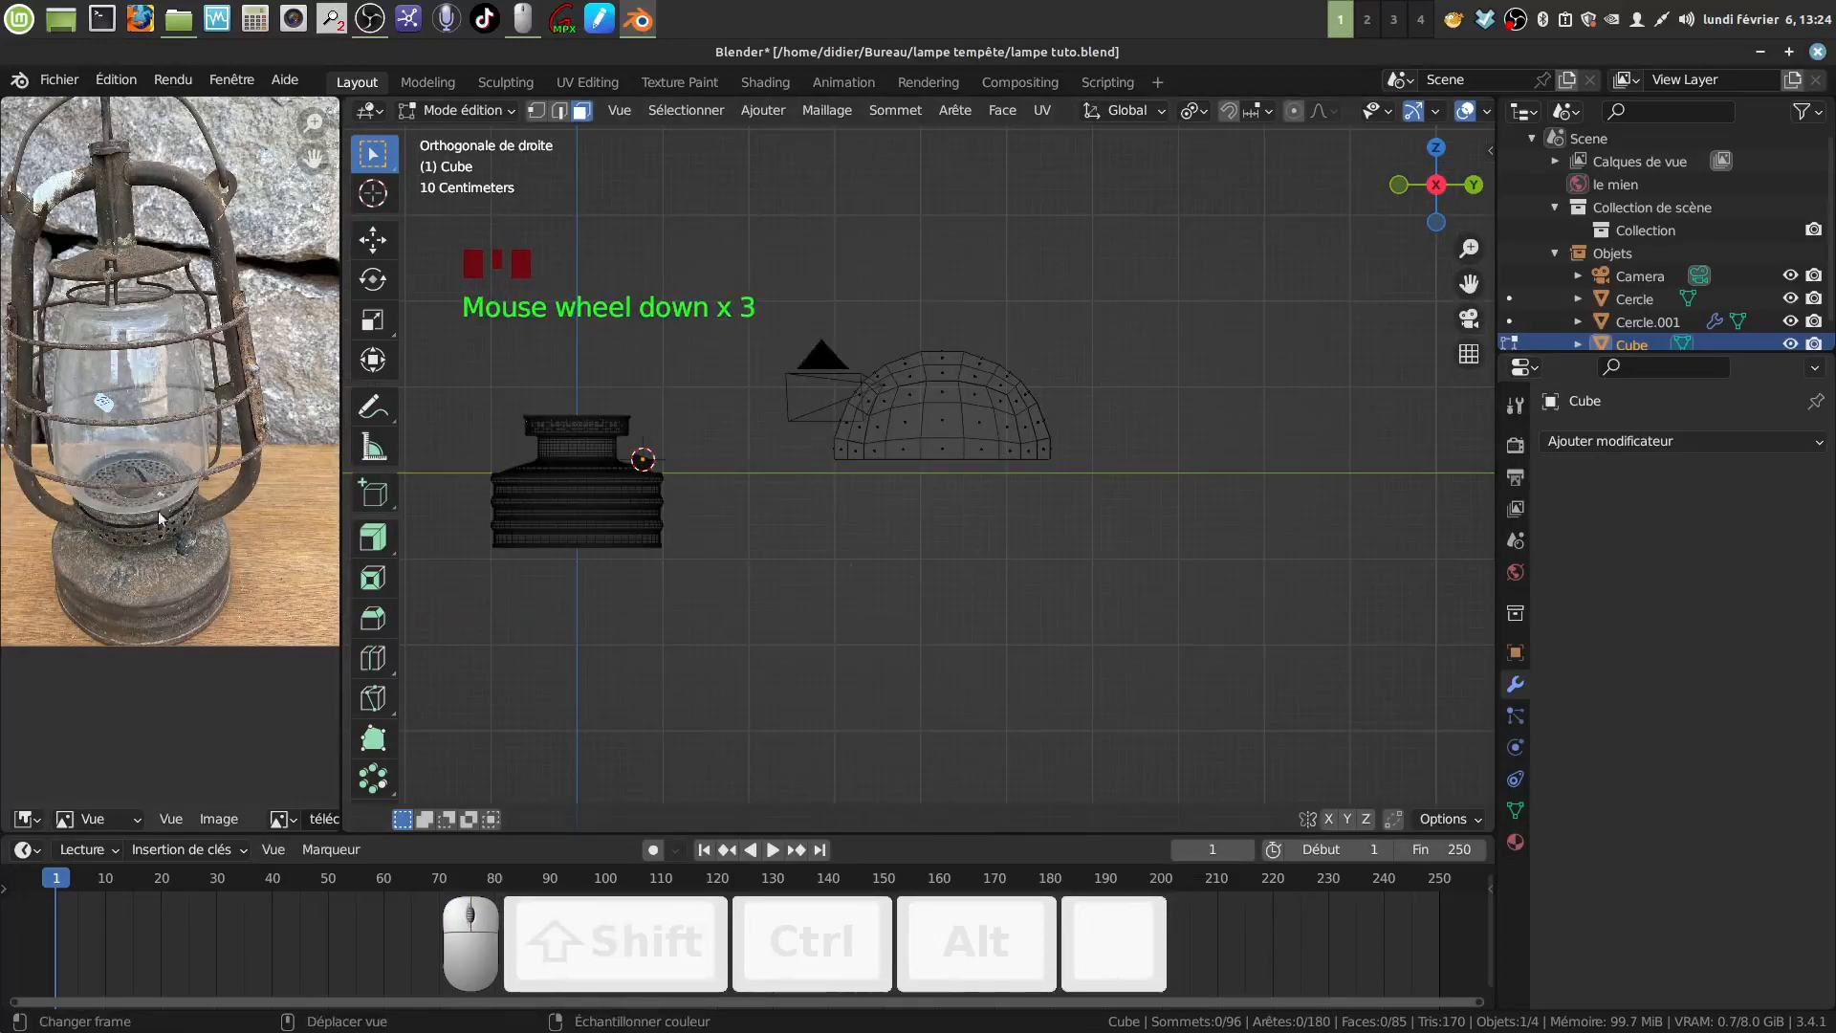
pyautogui.scroll(2, 1004, 545)
pyautogui.moveTo(1004, 545)
pyautogui.keyDown('shift'); pyautogui.mouseDown(button='middle')
pyautogui.moveTo(992, 500)
pyautogui.moveTo(984, 561)
pyautogui.moveTo(992, 541)
pyautogui.mouseUp(button='middle'); pyautogui.keyUp('shift')
pyautogui.scroll(2, 1000, 561)
pyautogui.press('Tab')
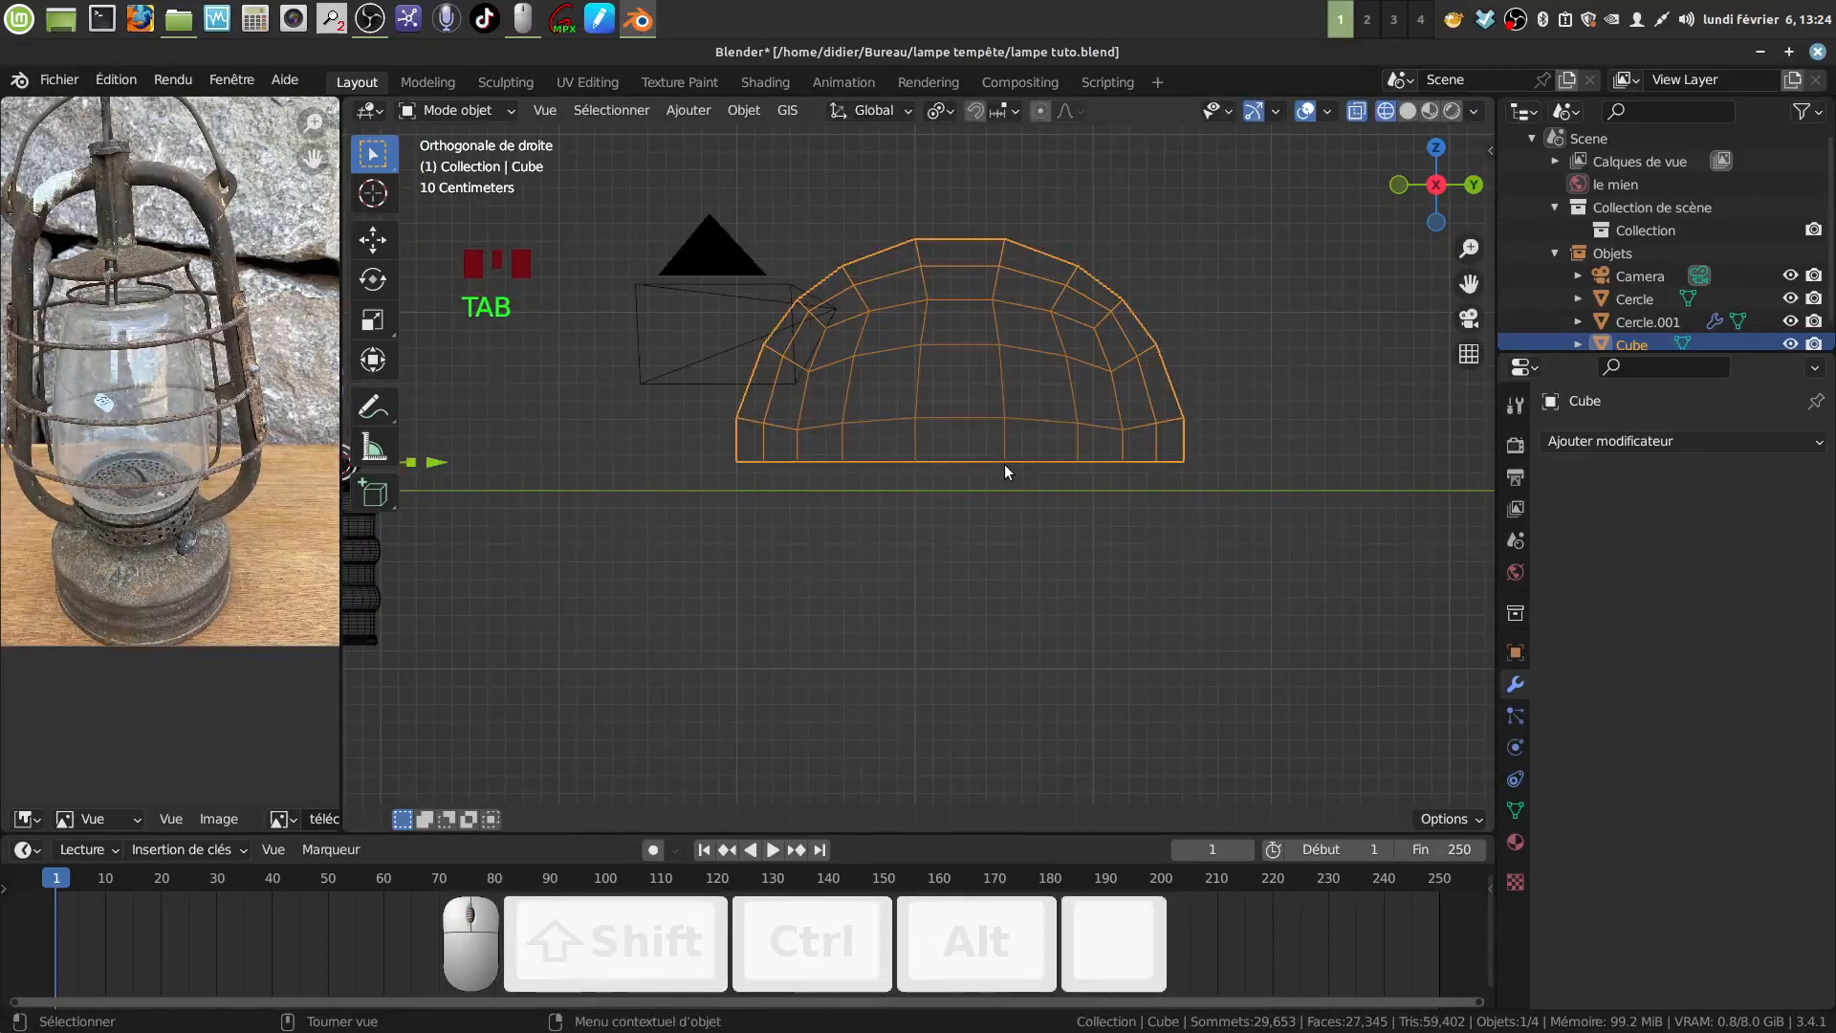
pyautogui.press('z')
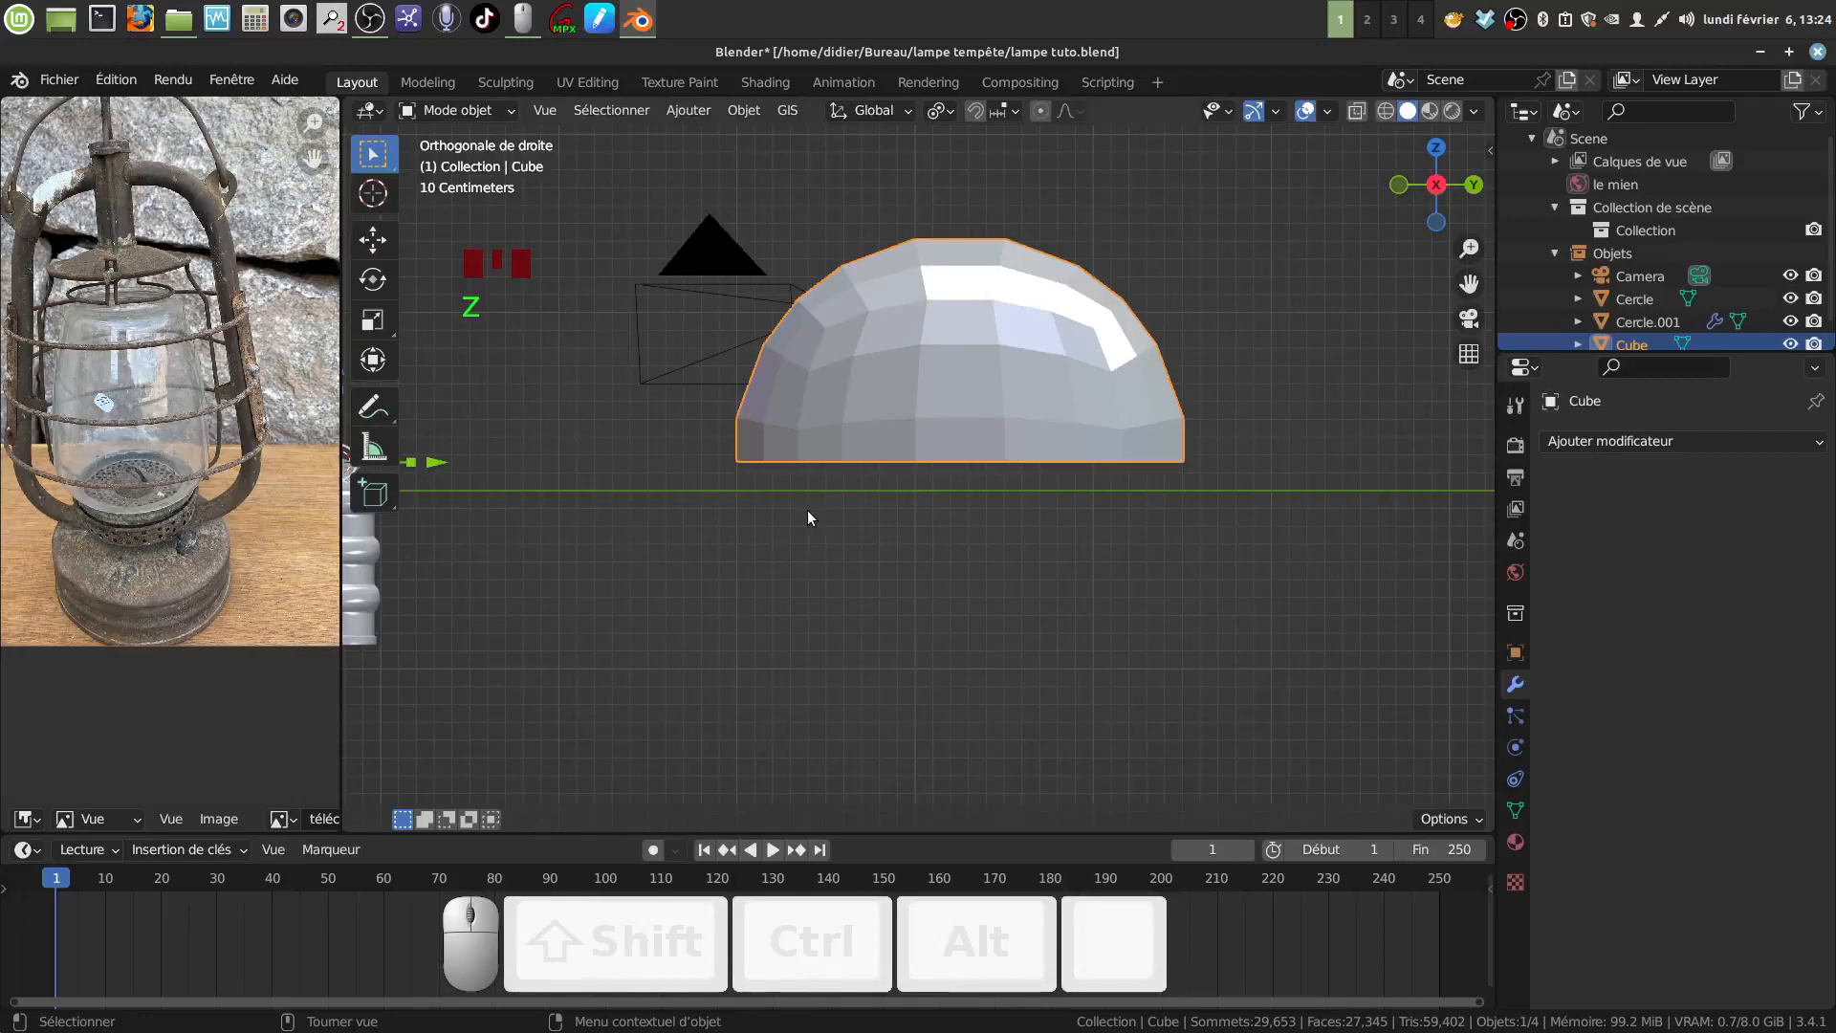
# Select the dome's open bottom edge loop and extrude it outward into a flat brim, scaled by about 2.37.
pyautogui.press('Tab')
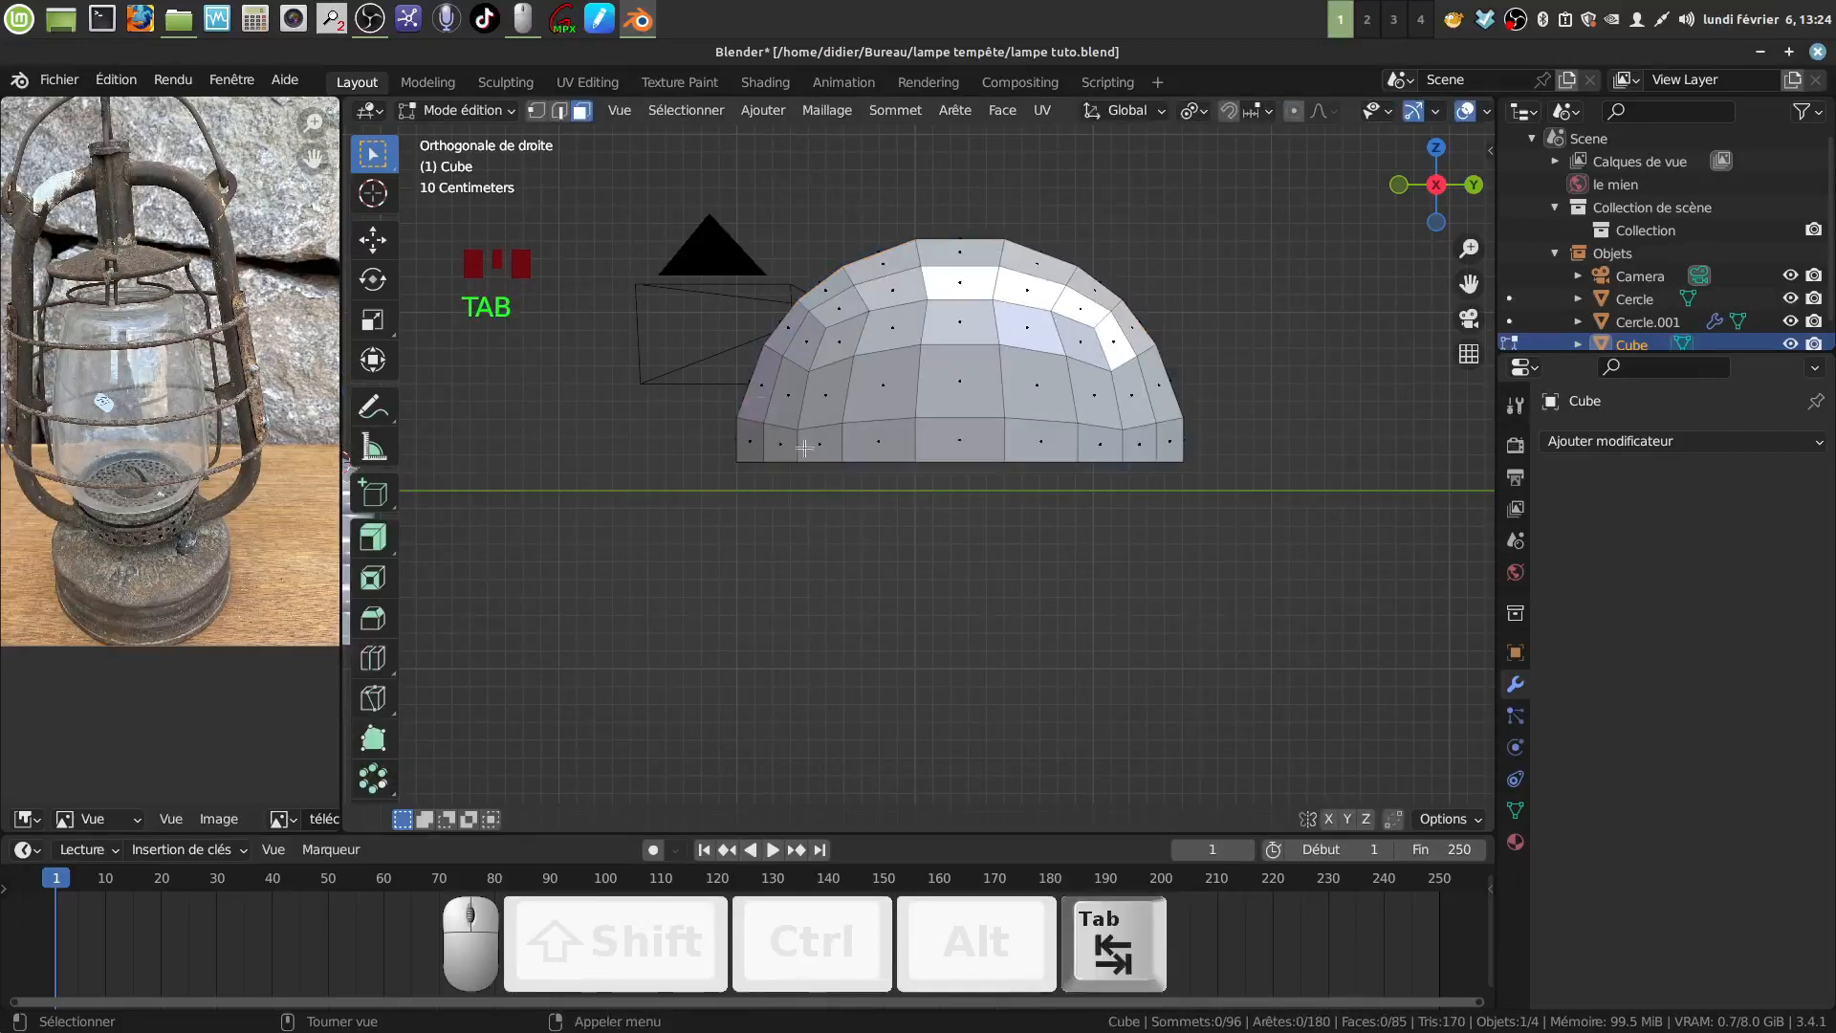
pyautogui.click(560, 111)
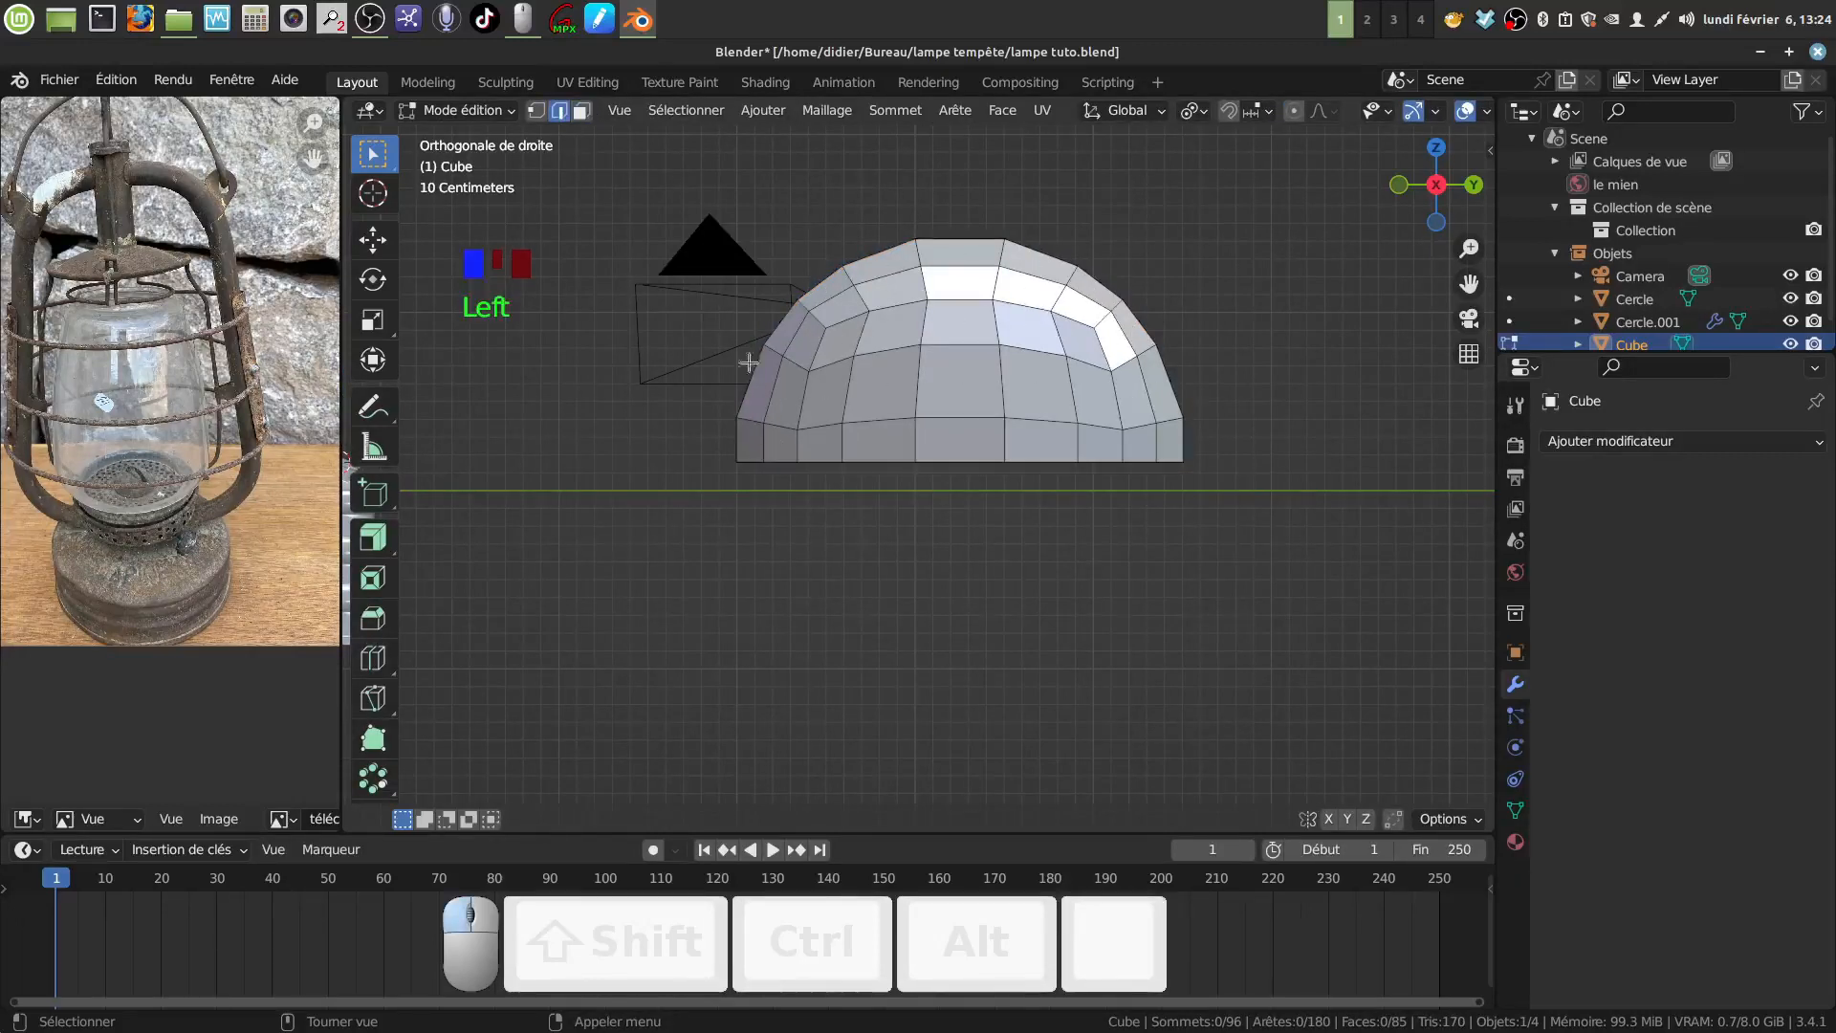
pyautogui.keyDown('alt'); pyautogui.click(884, 460); pyautogui.keyUp('alt')
pyautogui.scroll(-3, 947, 469)
pyautogui.moveTo(947, 468); pyautogui.dragTo(1054, 531, button='middle')
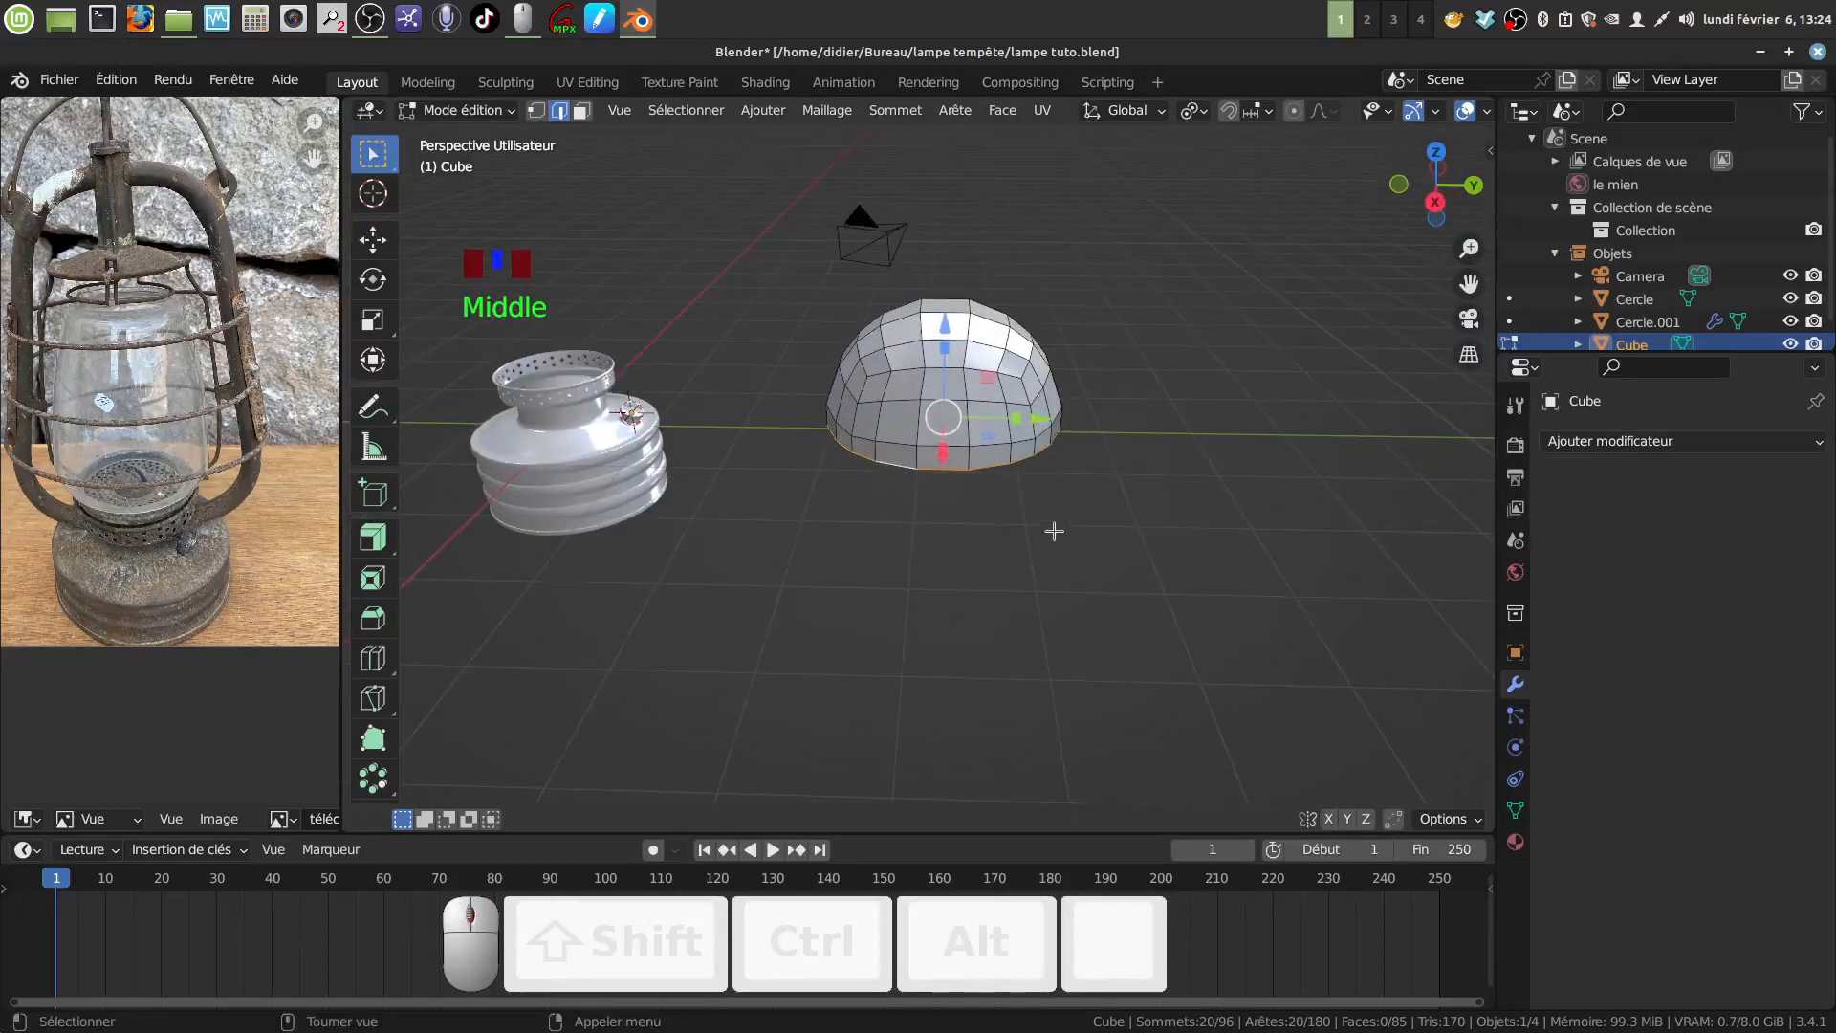
pyautogui.press('e')
pyautogui.press('s')
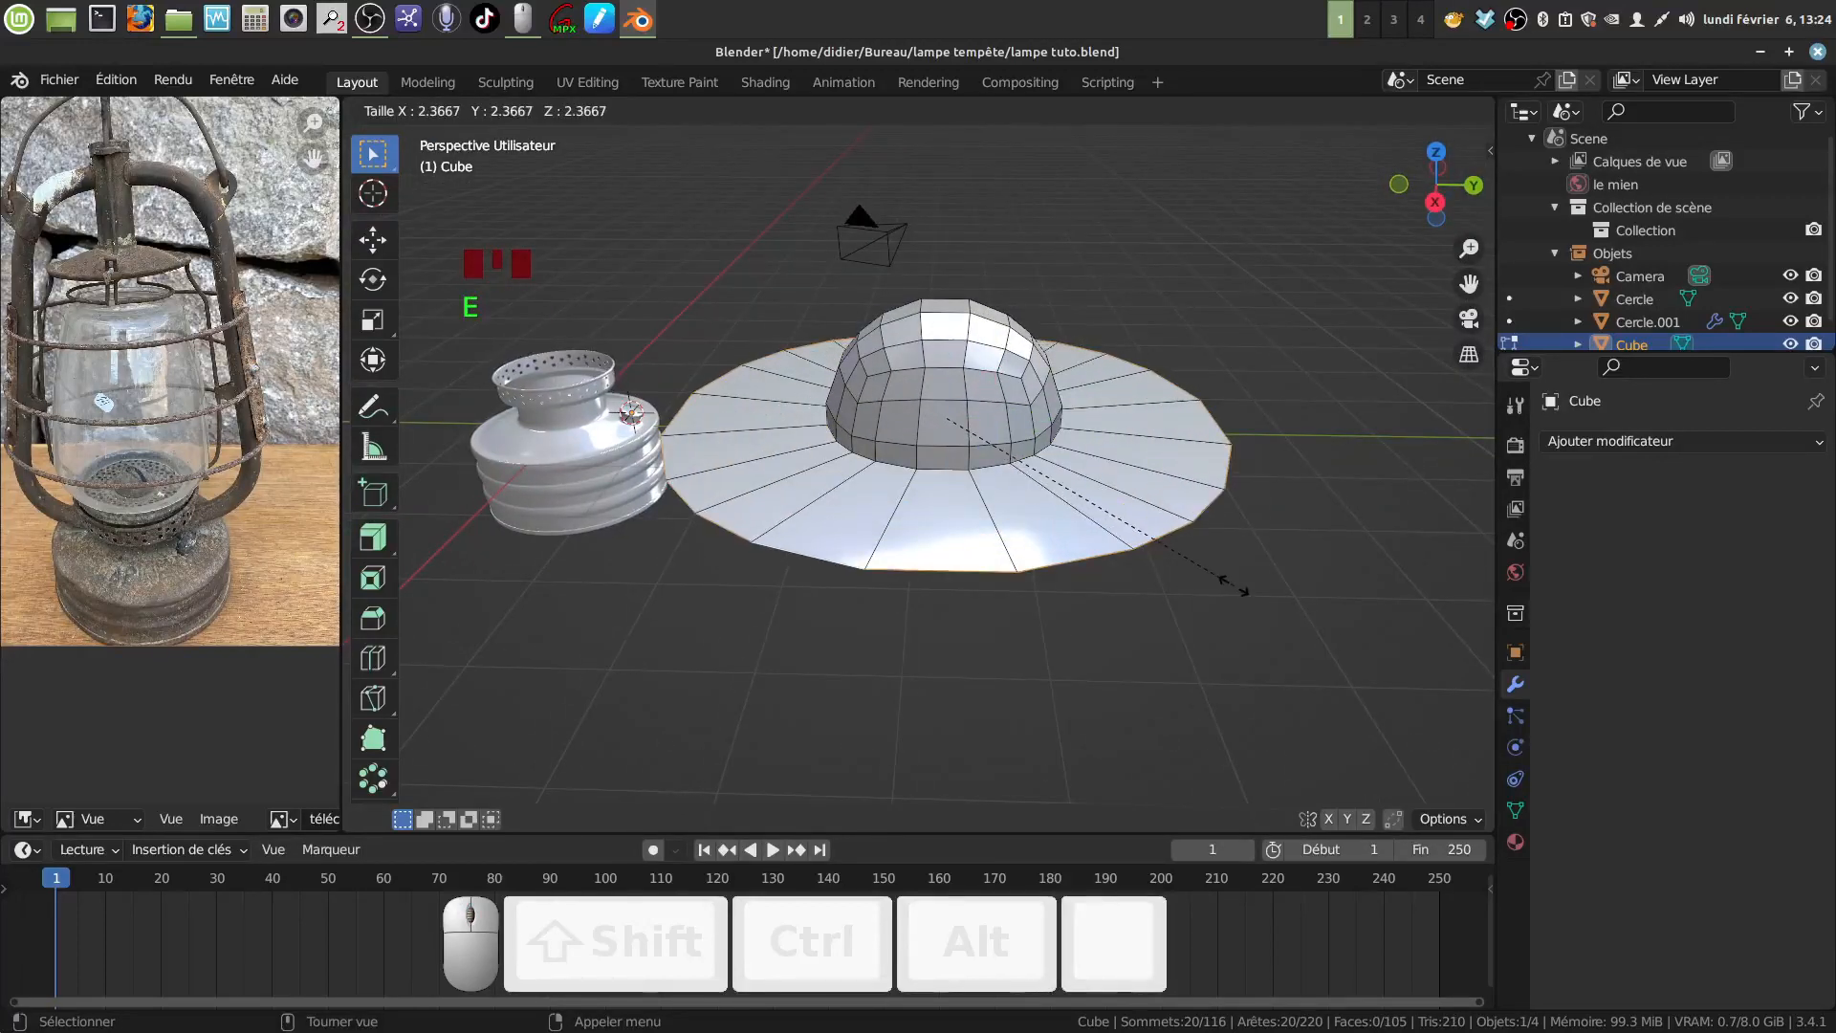
pyautogui.click(1234, 585)
# Select the whole hat-shaped mesh in edit mode and scale it down uniformly to about 0.39.
pyautogui.scroll(3, 1042, 483)
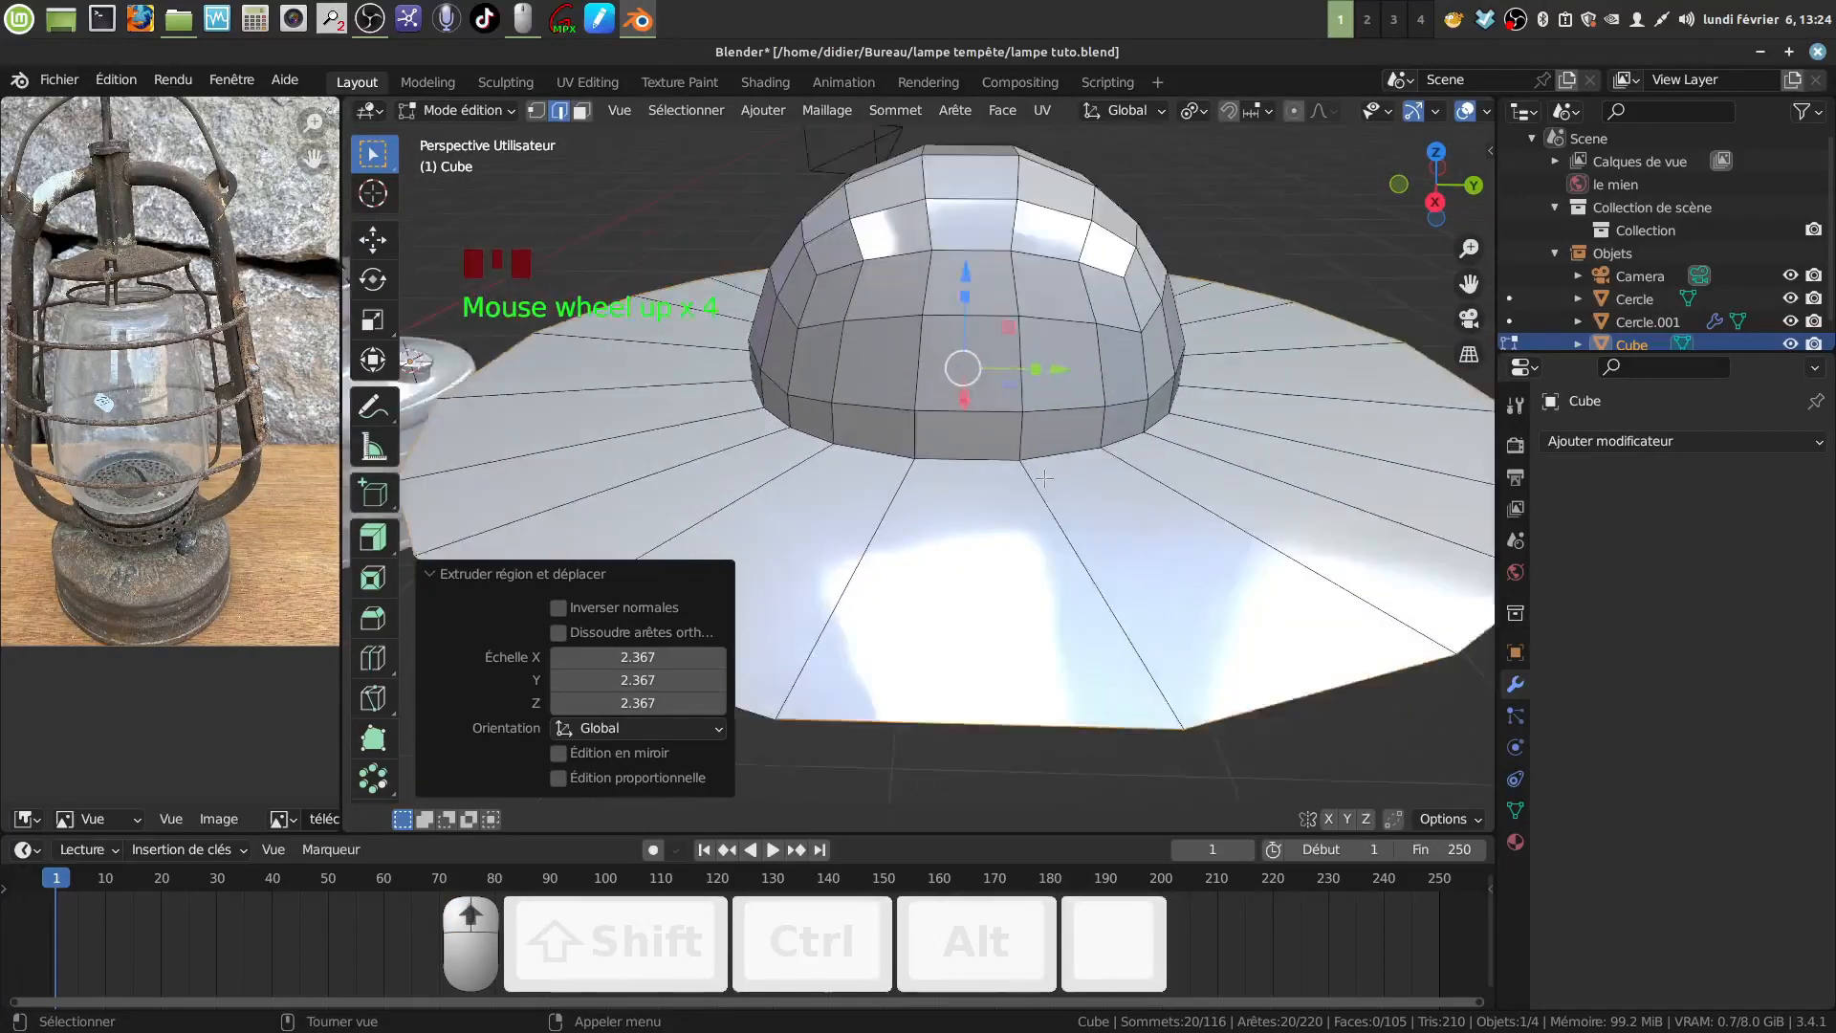
pyautogui.moveTo(1041, 483); pyautogui.dragTo(1035, 540, button='middle')
pyautogui.scroll(-3, 1034, 540)
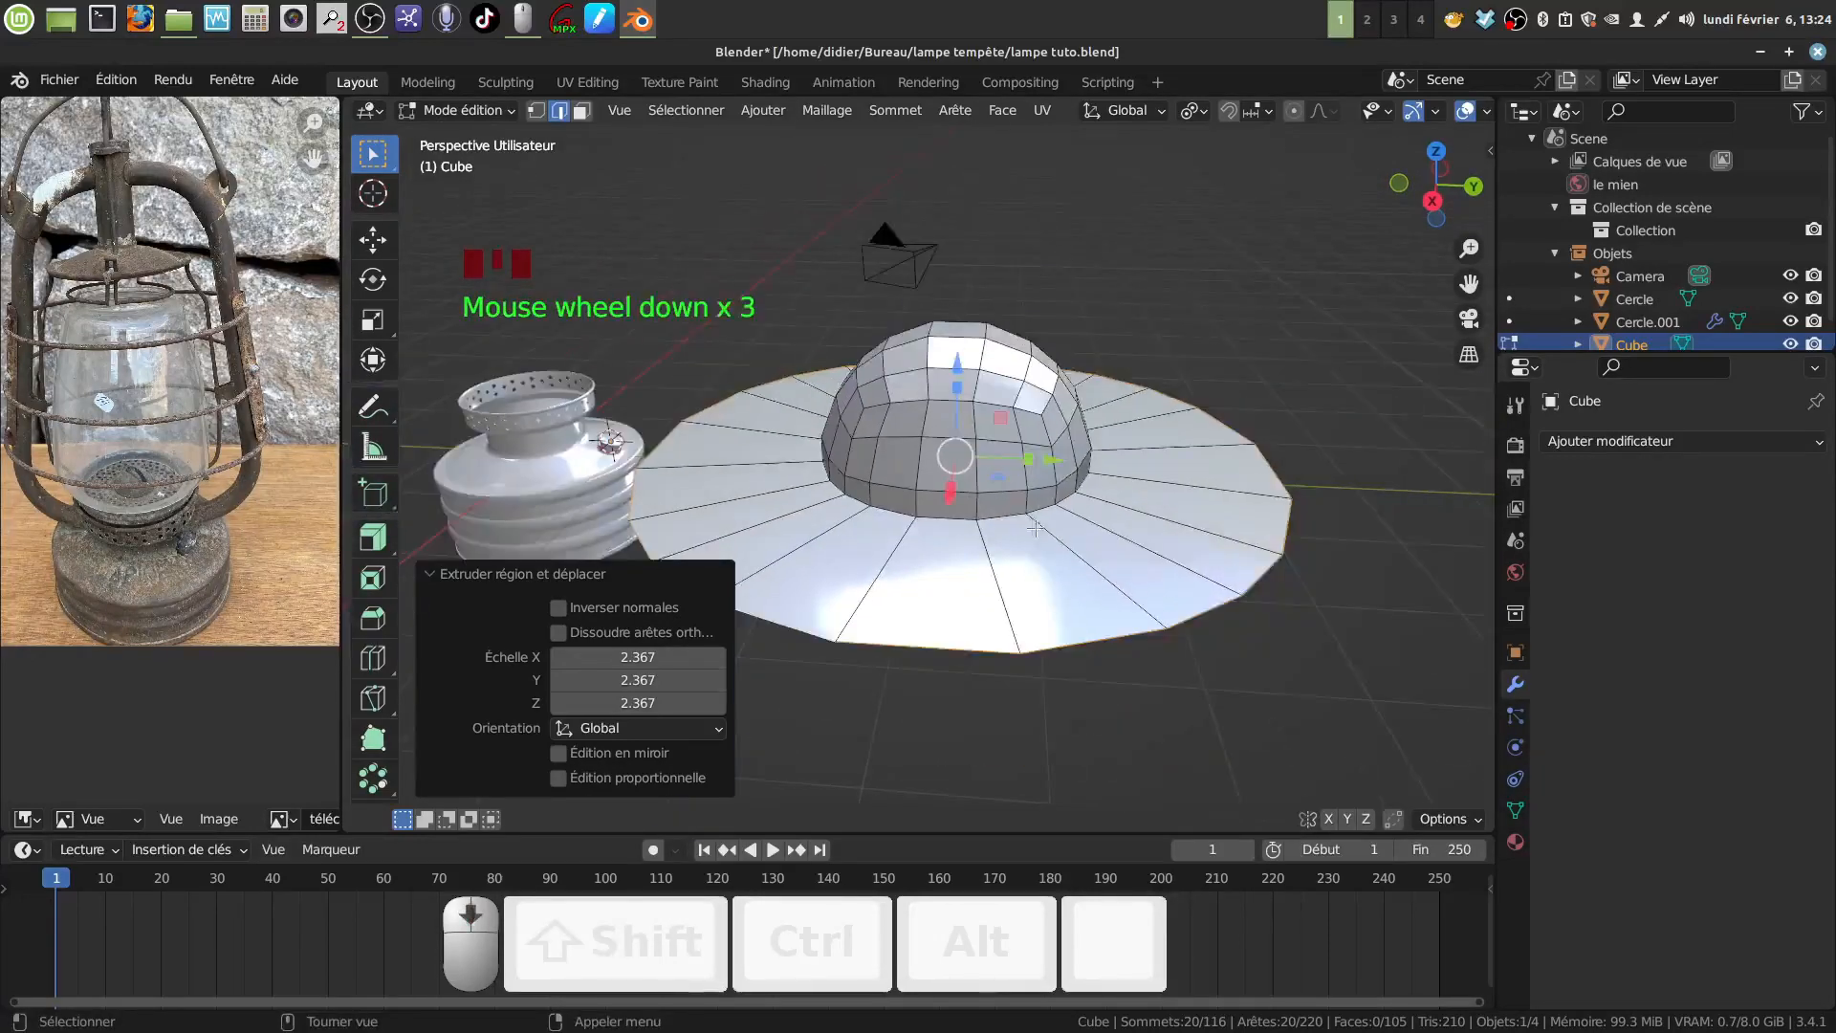
pyautogui.keyDown('shift'); pyautogui.moveTo(995, 461); pyautogui.dragTo(1003, 471, button='middle'); pyautogui.keyUp('shift')
pyautogui.press('Tab')
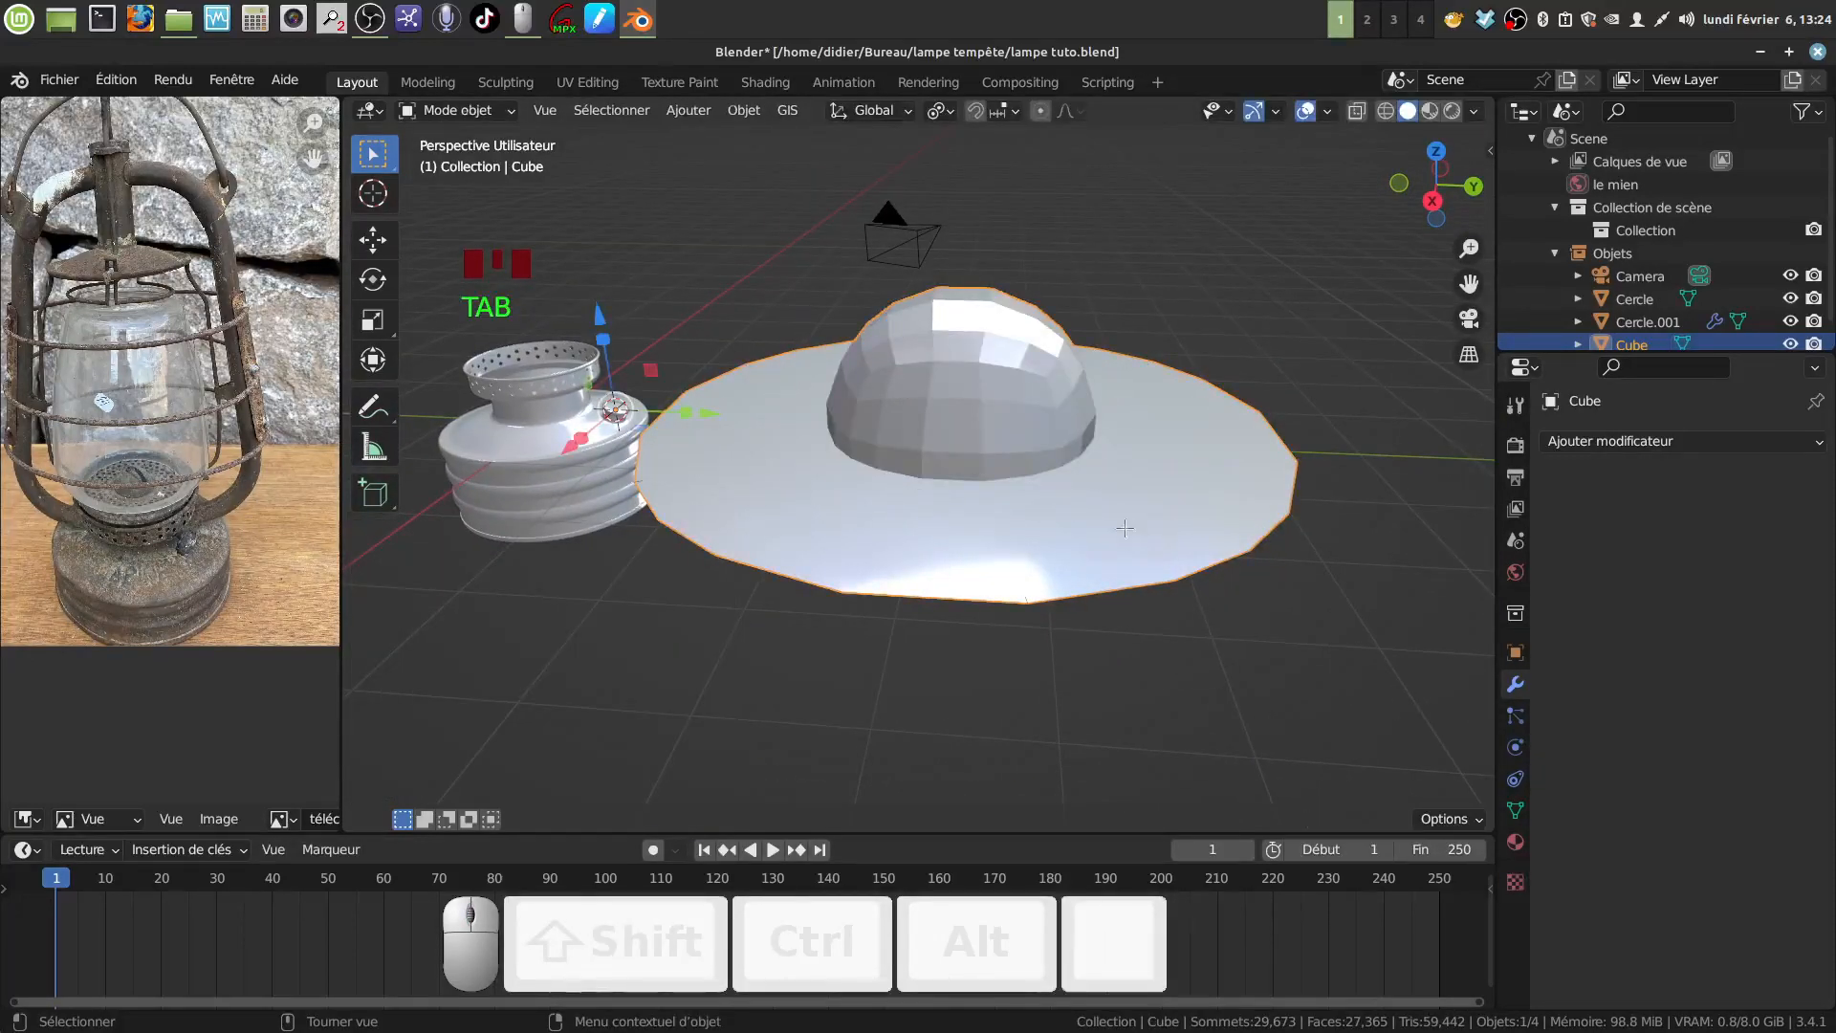
pyautogui.press('Tab')
pyautogui.press('a')
pyautogui.press('a')
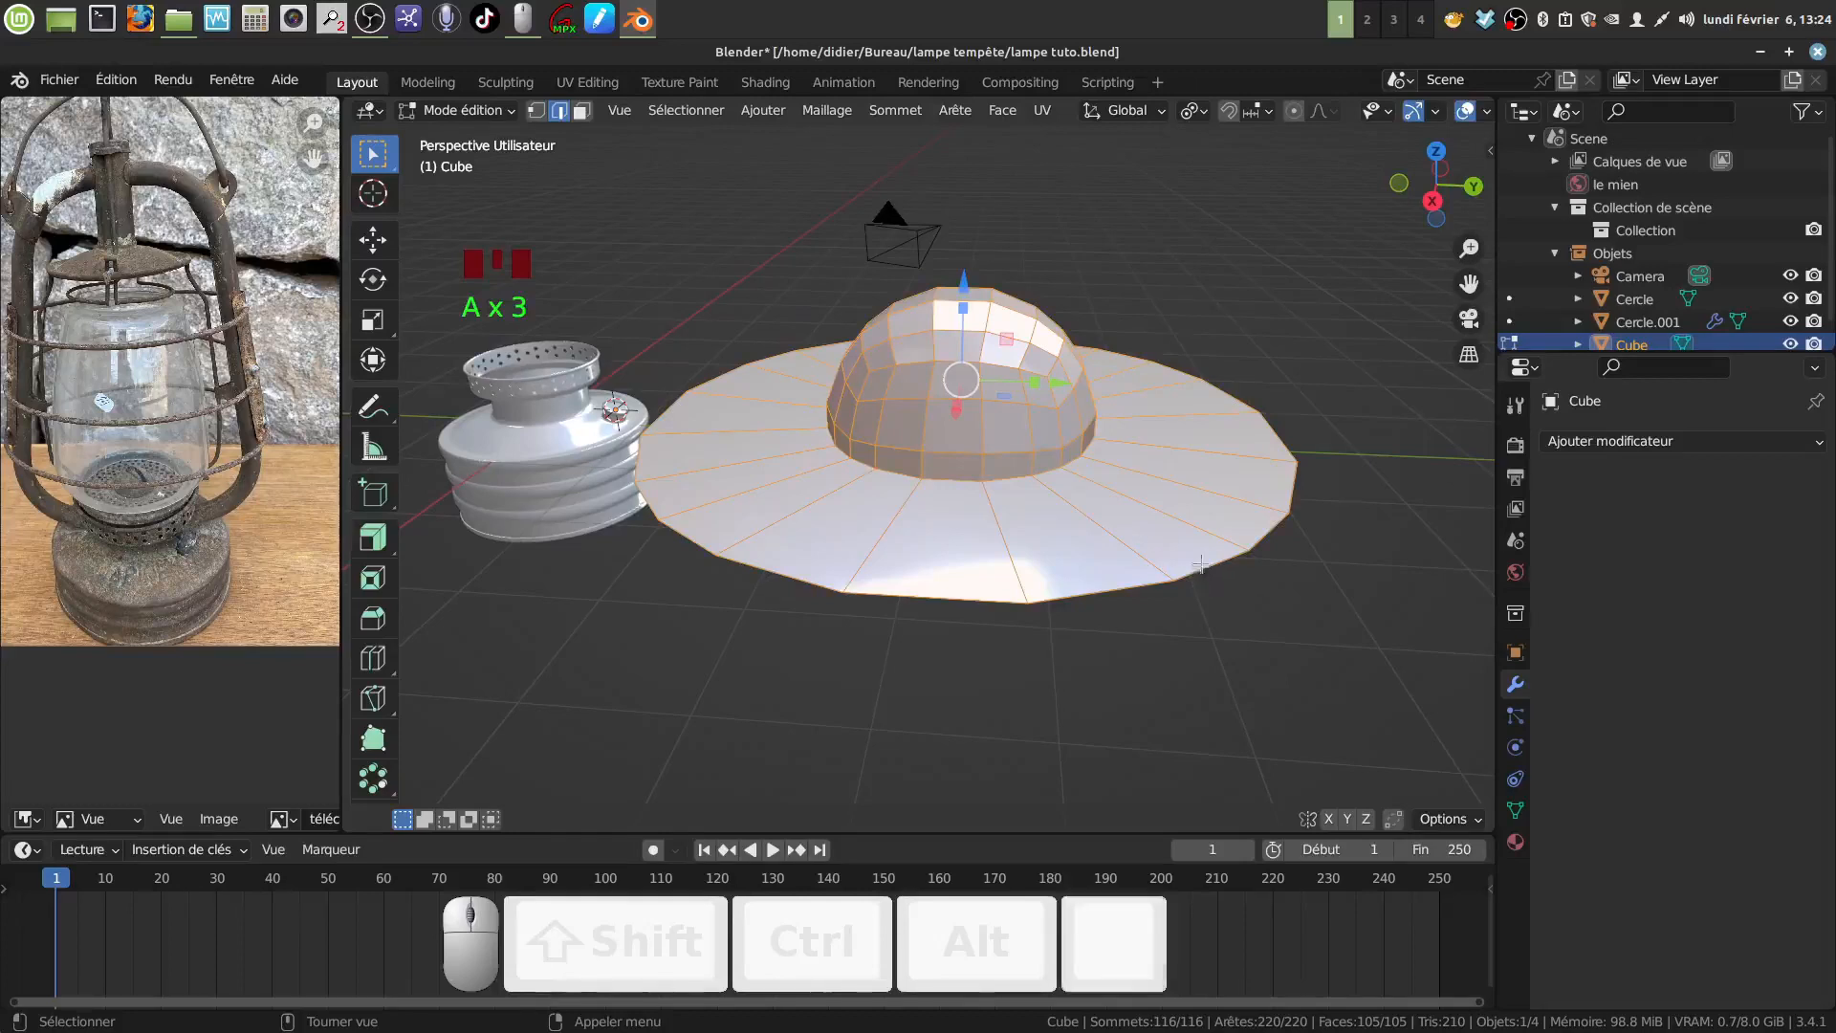
pyautogui.press('s')
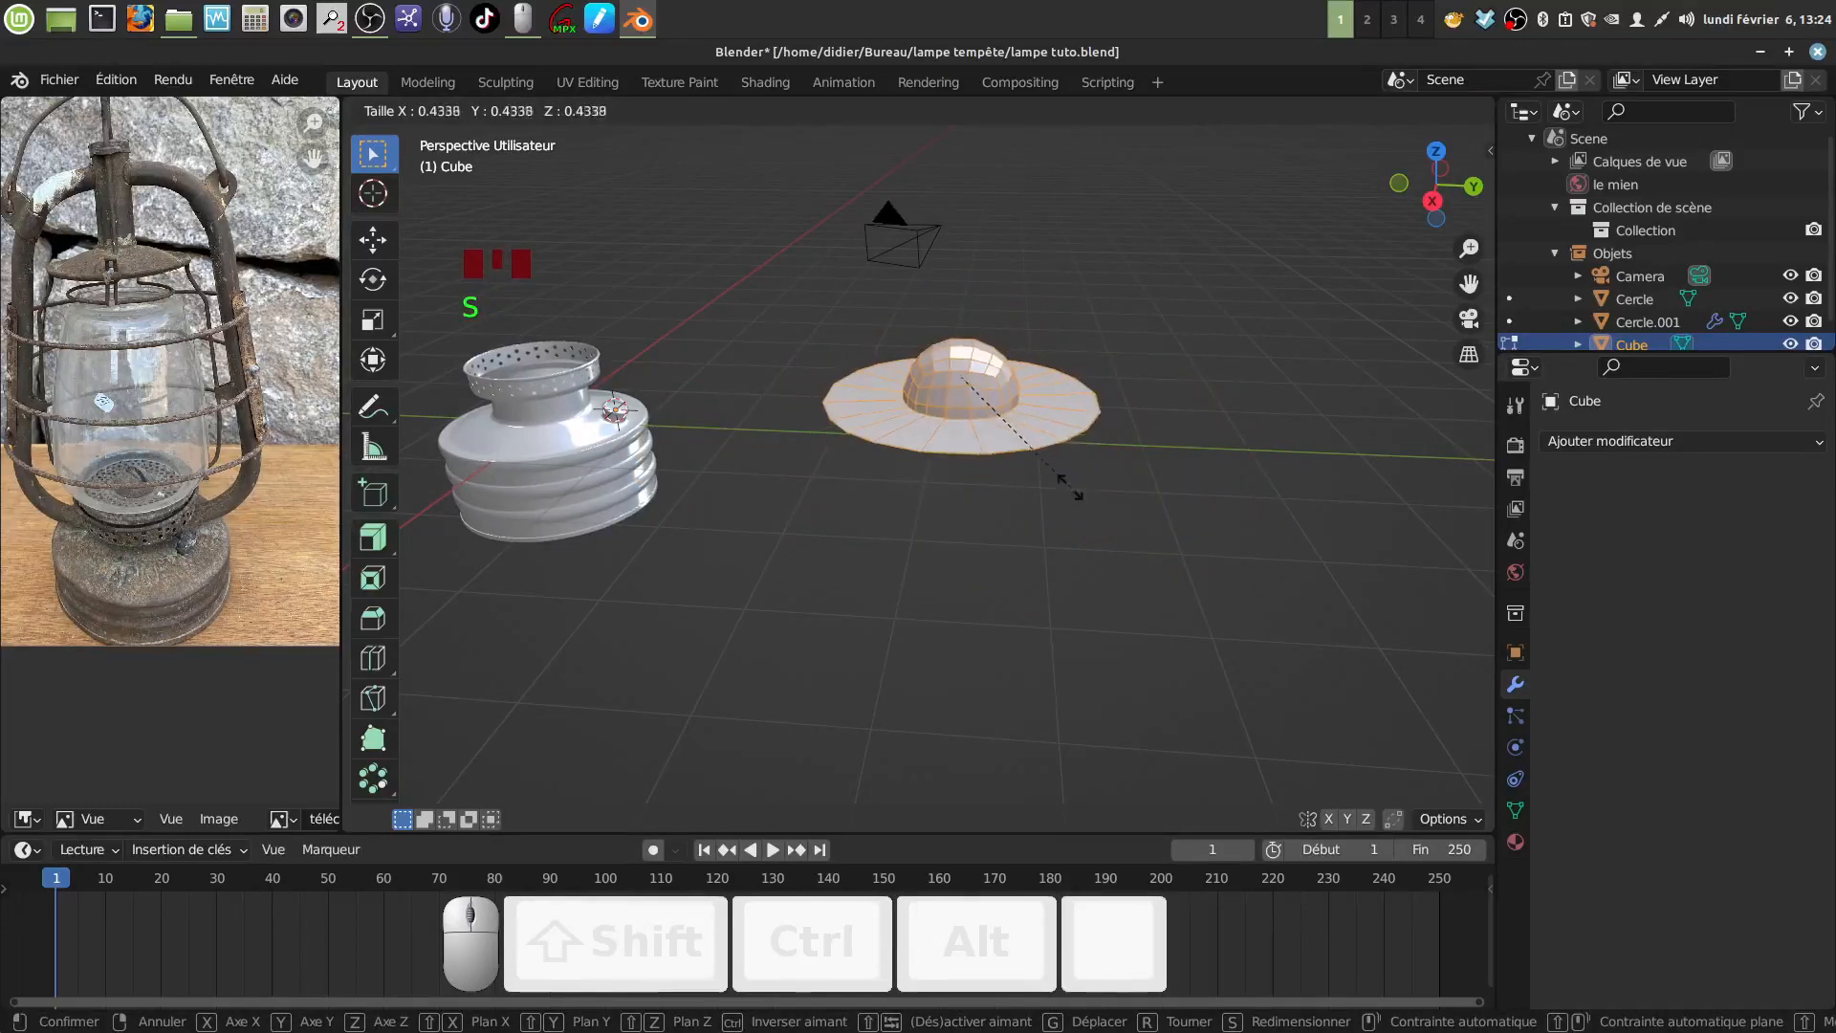
pyautogui.click(1056, 481)
# Select the brim's outer edge loop and scale it outward by about 1.14.
pyautogui.scroll(4, 1046, 442)
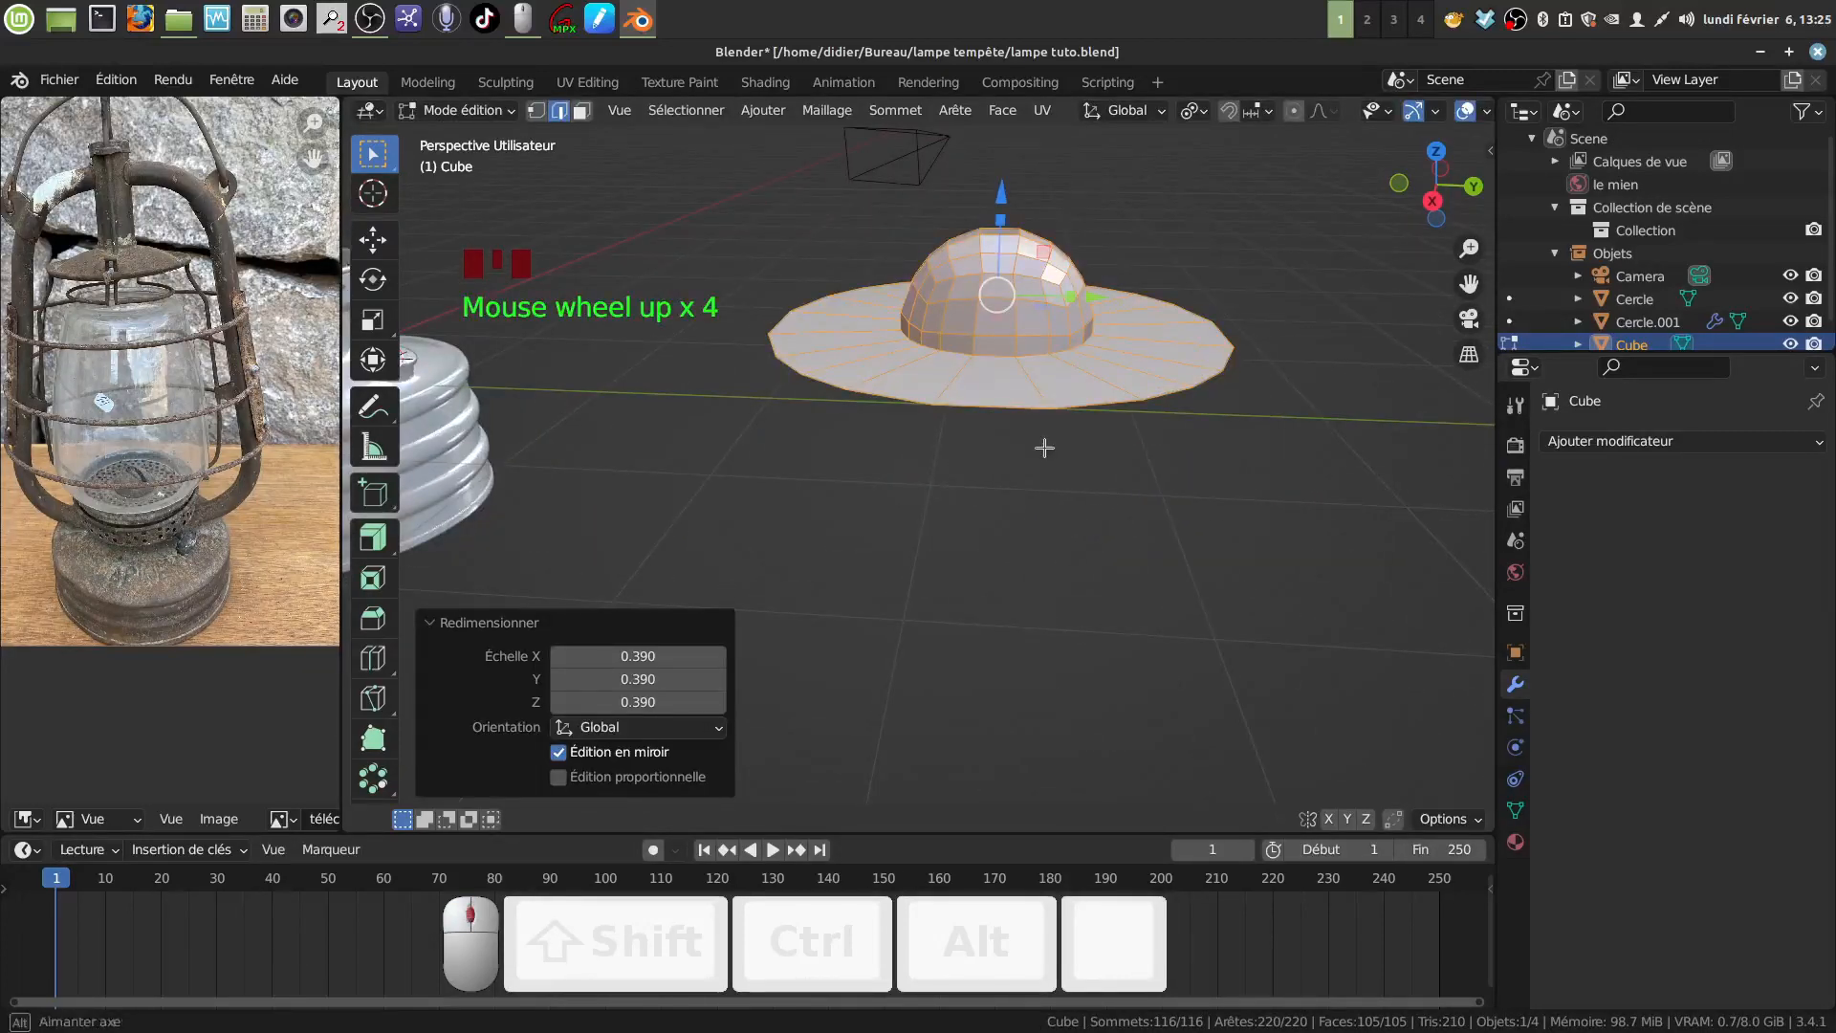
pyautogui.middleClick(1044, 448)
pyautogui.middleClick(1044, 448)
pyautogui.press('Tab')
pyautogui.moveTo(1028, 411); pyautogui.dragTo(1029, 422, button='middle')
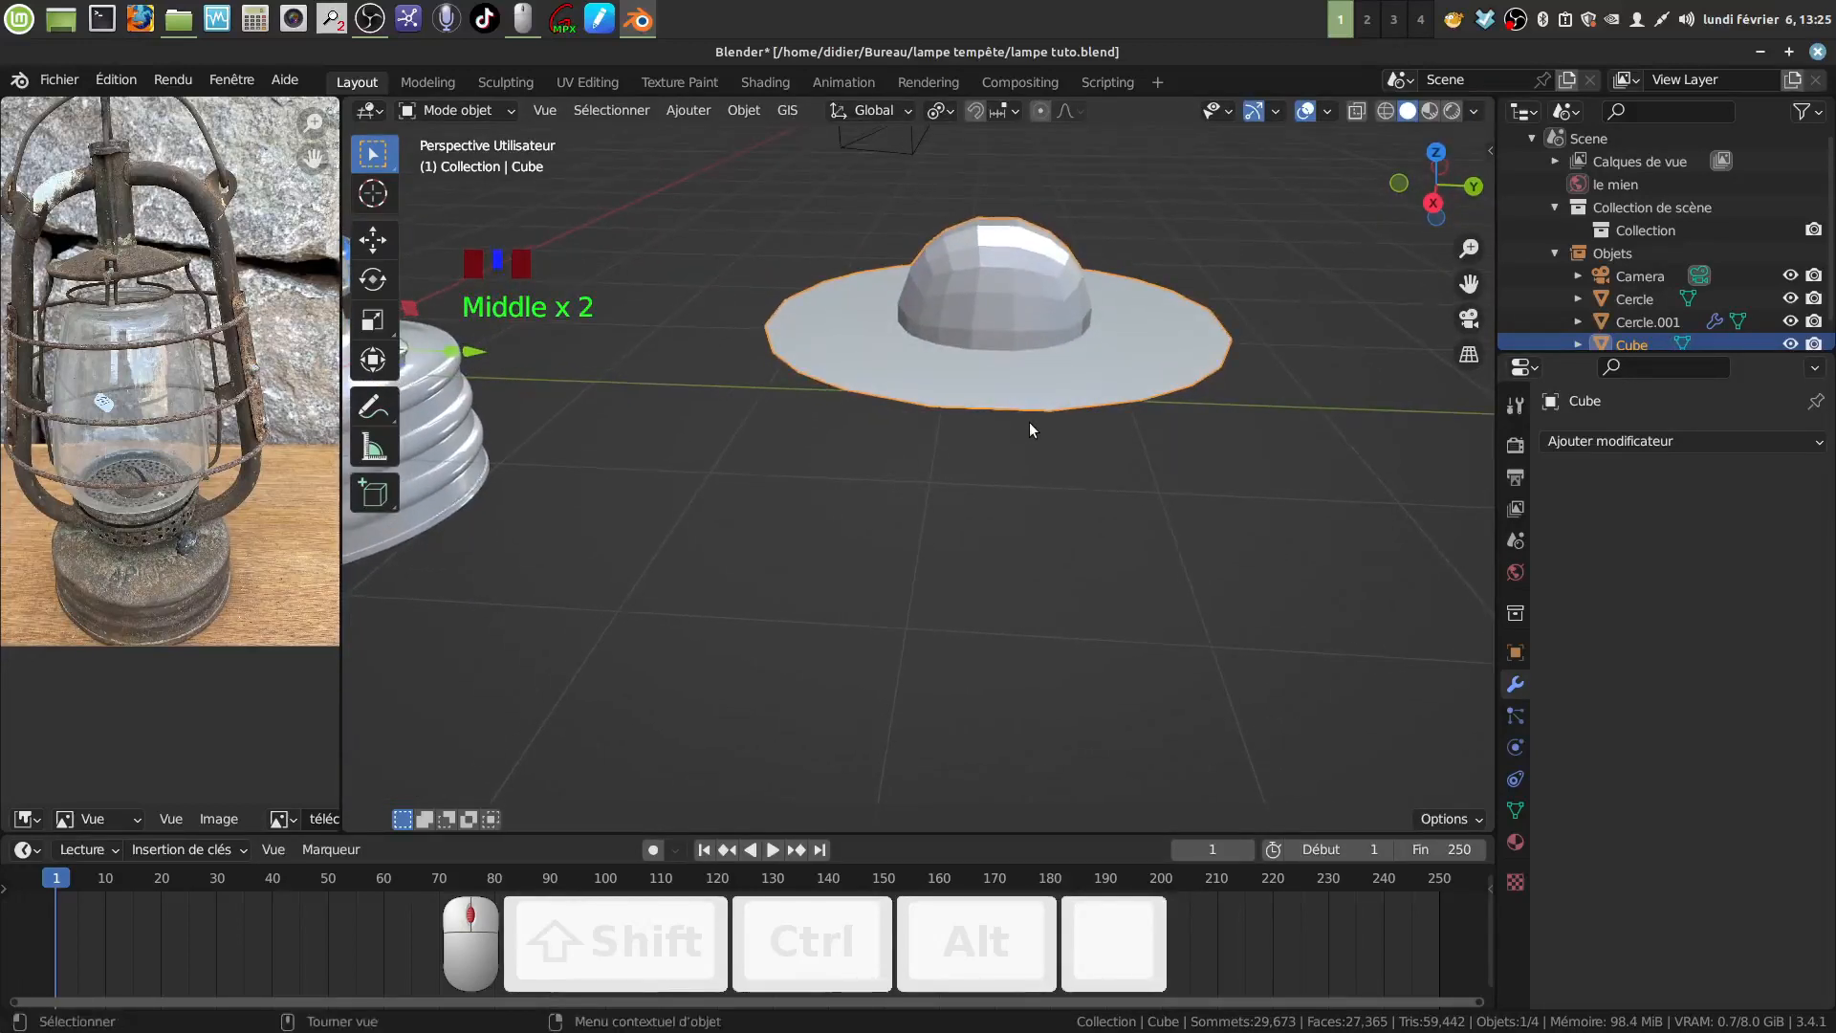
pyautogui.press('Tab')
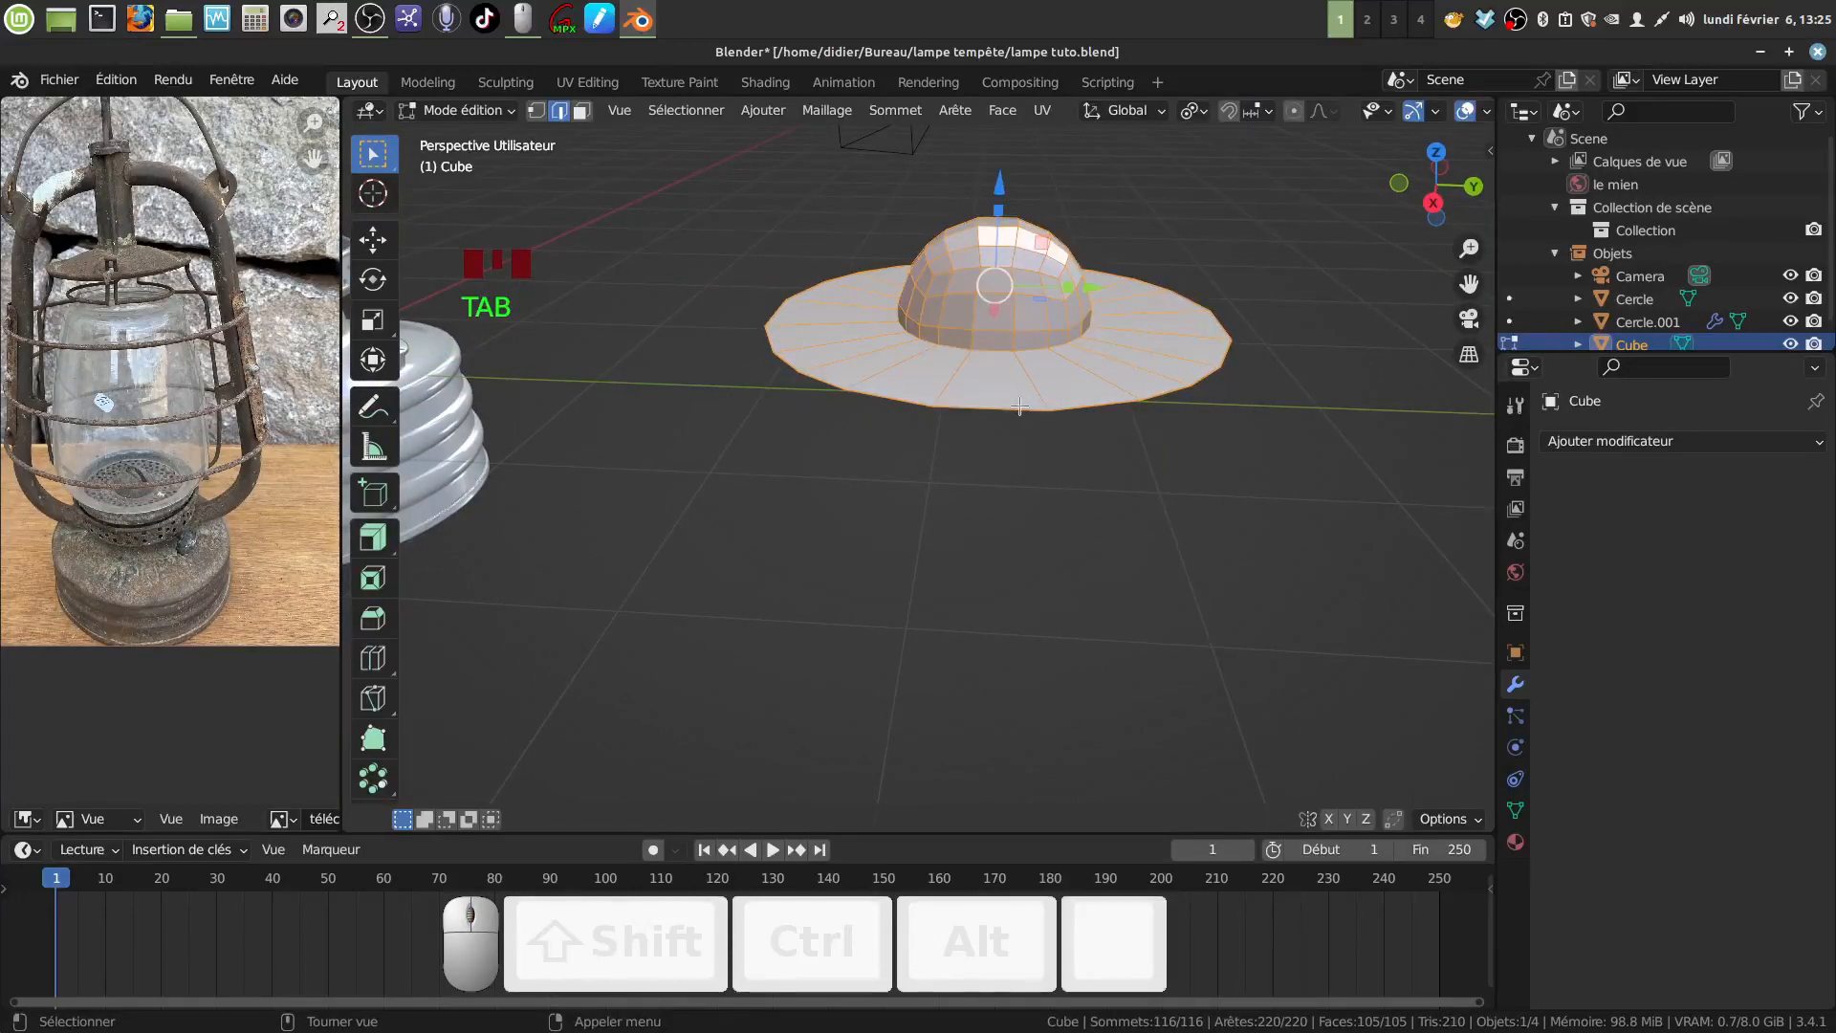
pyautogui.keyDown('alt'); pyautogui.click(1019, 406); pyautogui.keyUp('alt')
pyautogui.moveTo(1019, 406); pyautogui.dragTo(1052, 425, button='middle')
pyautogui.press('s')
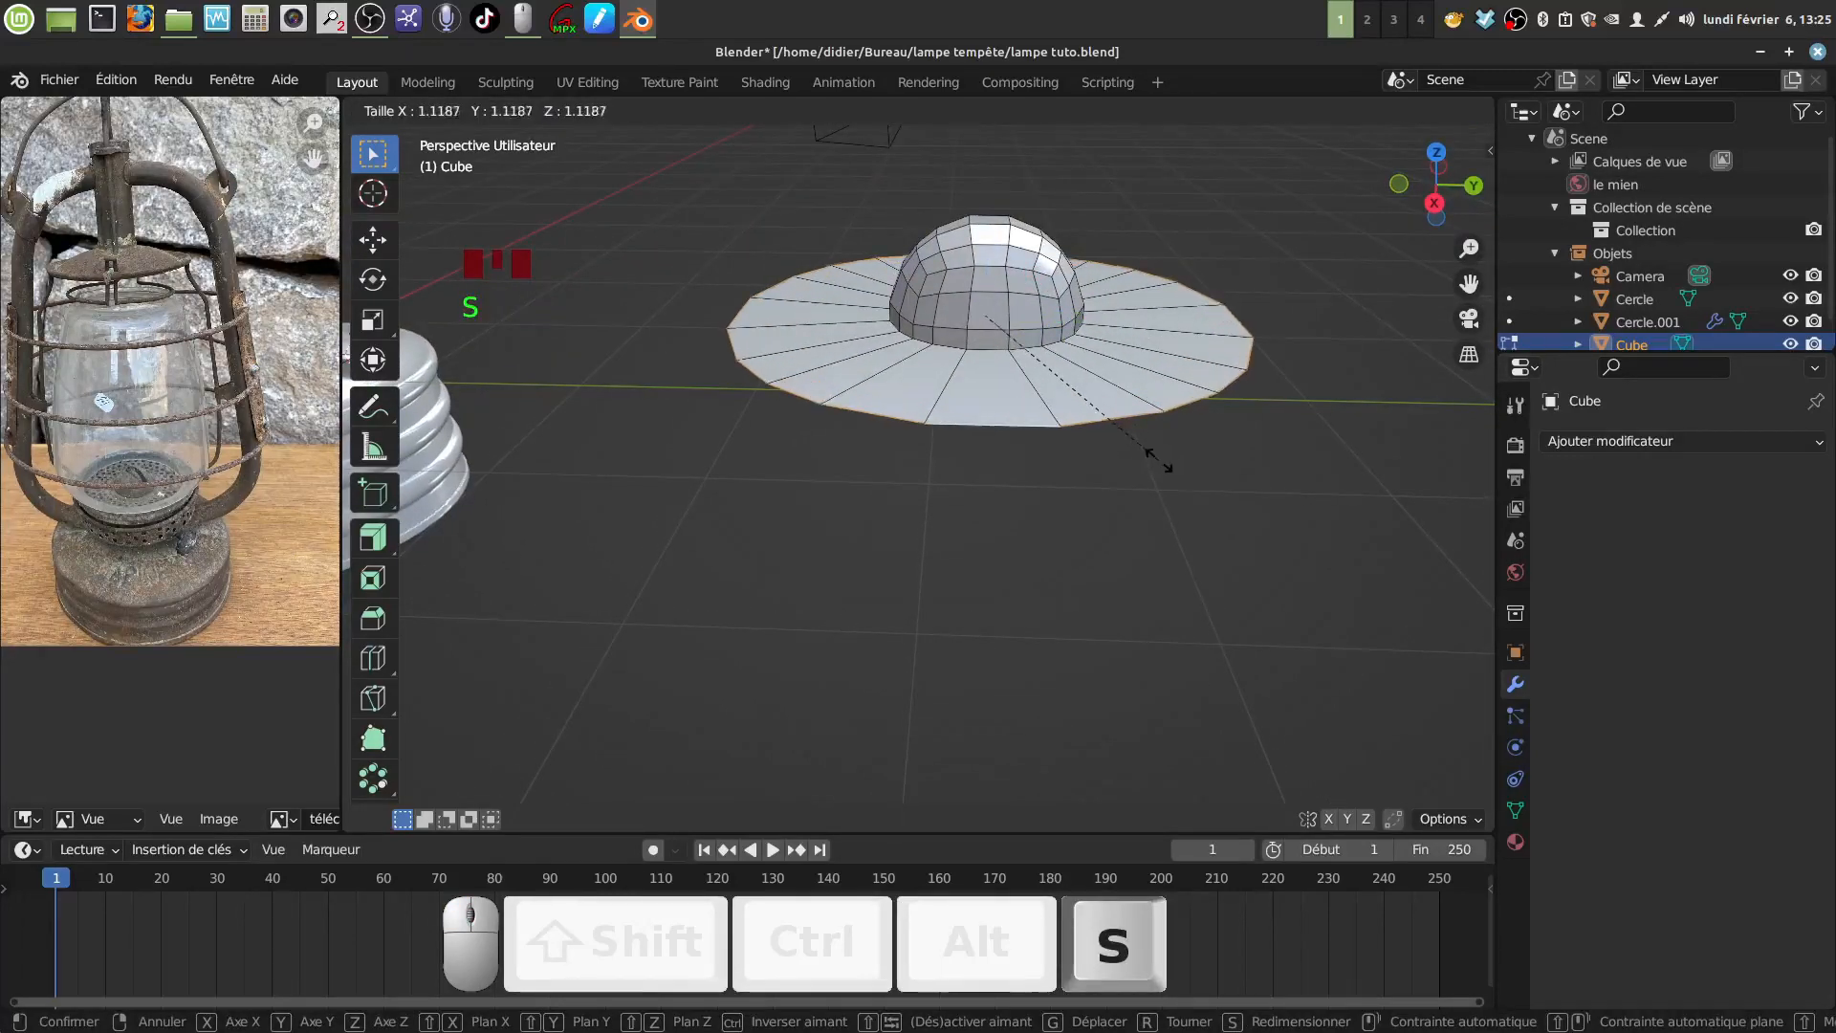
pyautogui.click(1160, 459)
# Add two evenly spaced, unslid loop cuts around the brim.
pyautogui.moveTo(1160, 459); pyautogui.dragTo(1068, 450, button='middle')
pyautogui.scroll(2, 1028, 551)
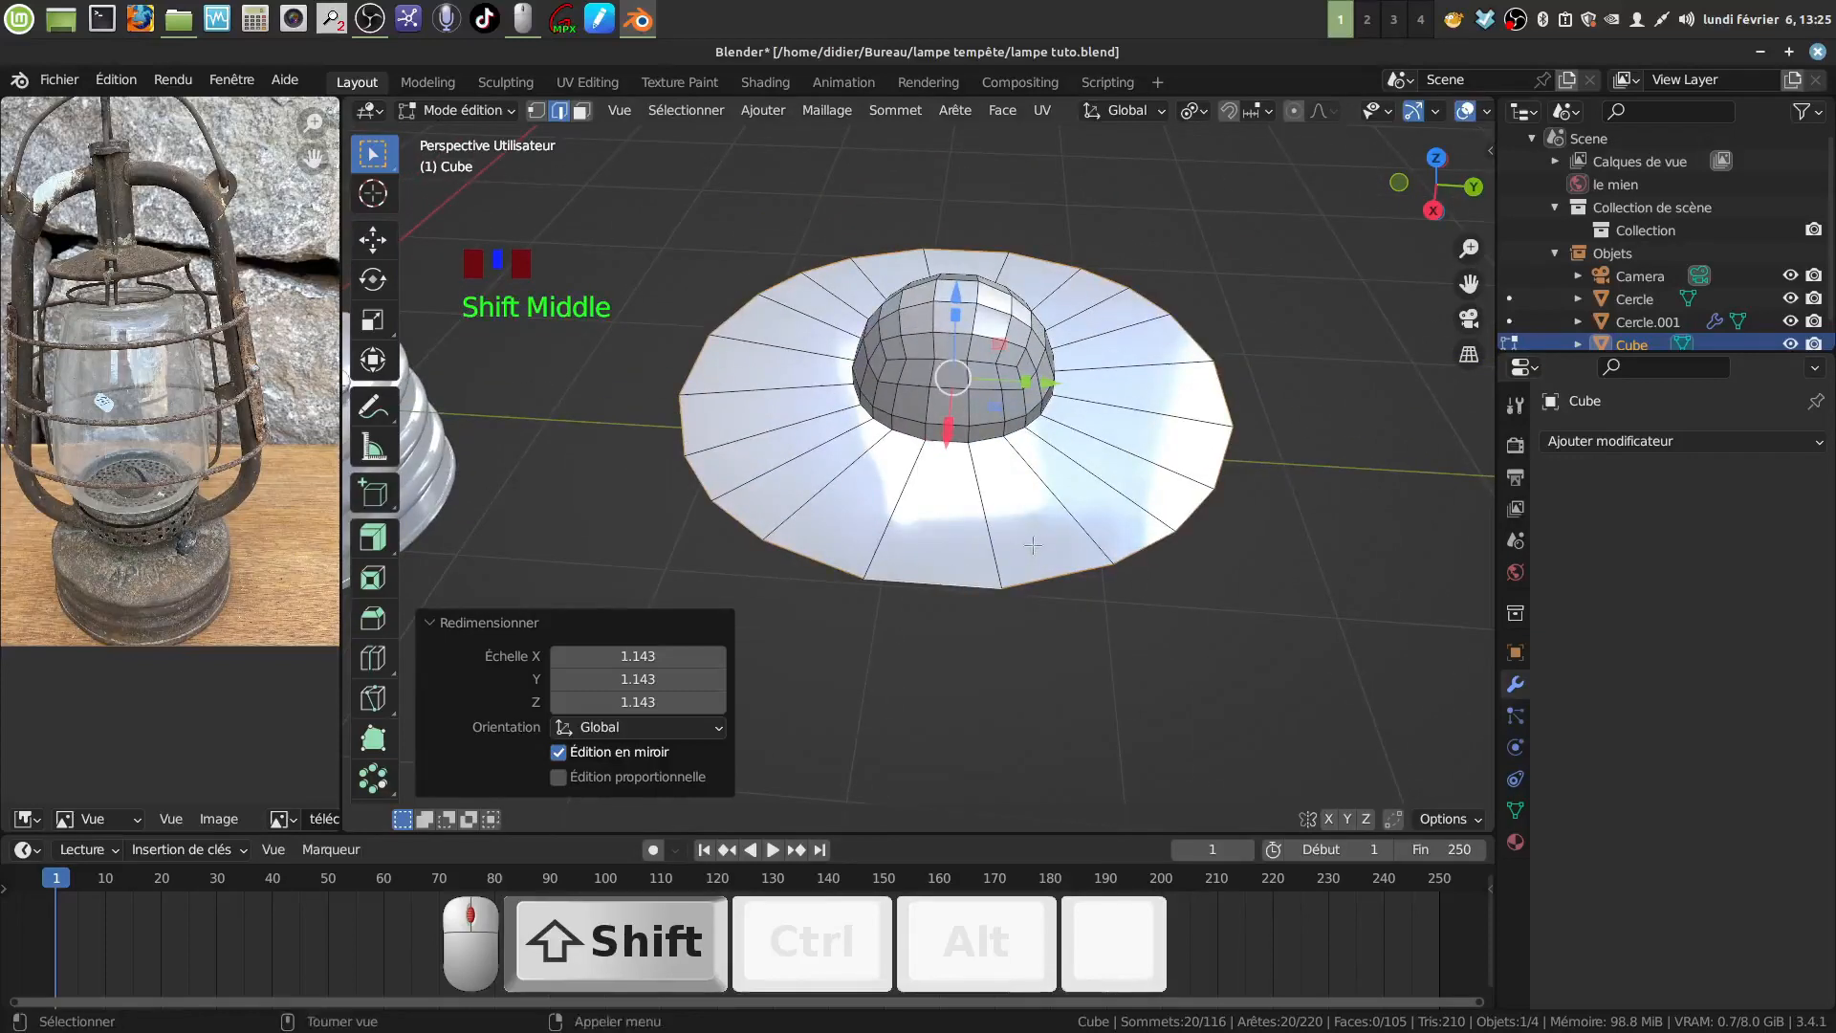
pyautogui.hotkey('ctrl', 'r')
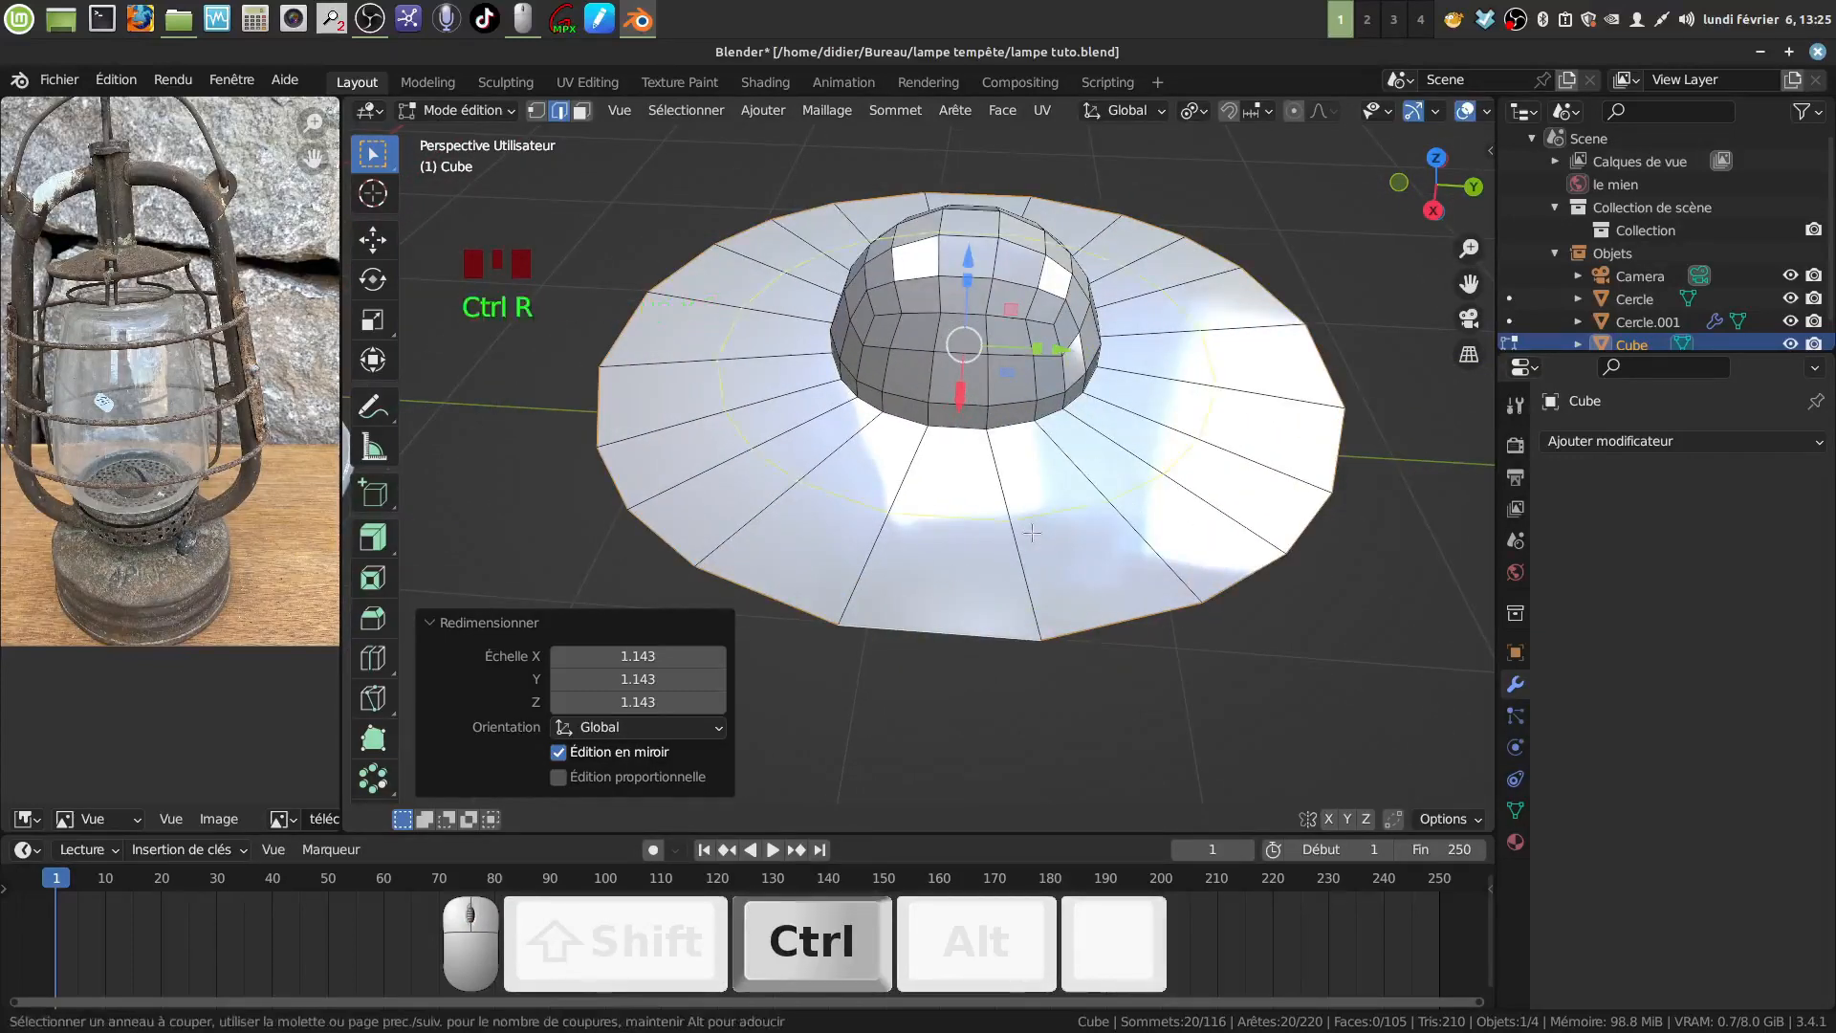
pyautogui.scroll(1, 1032, 533)
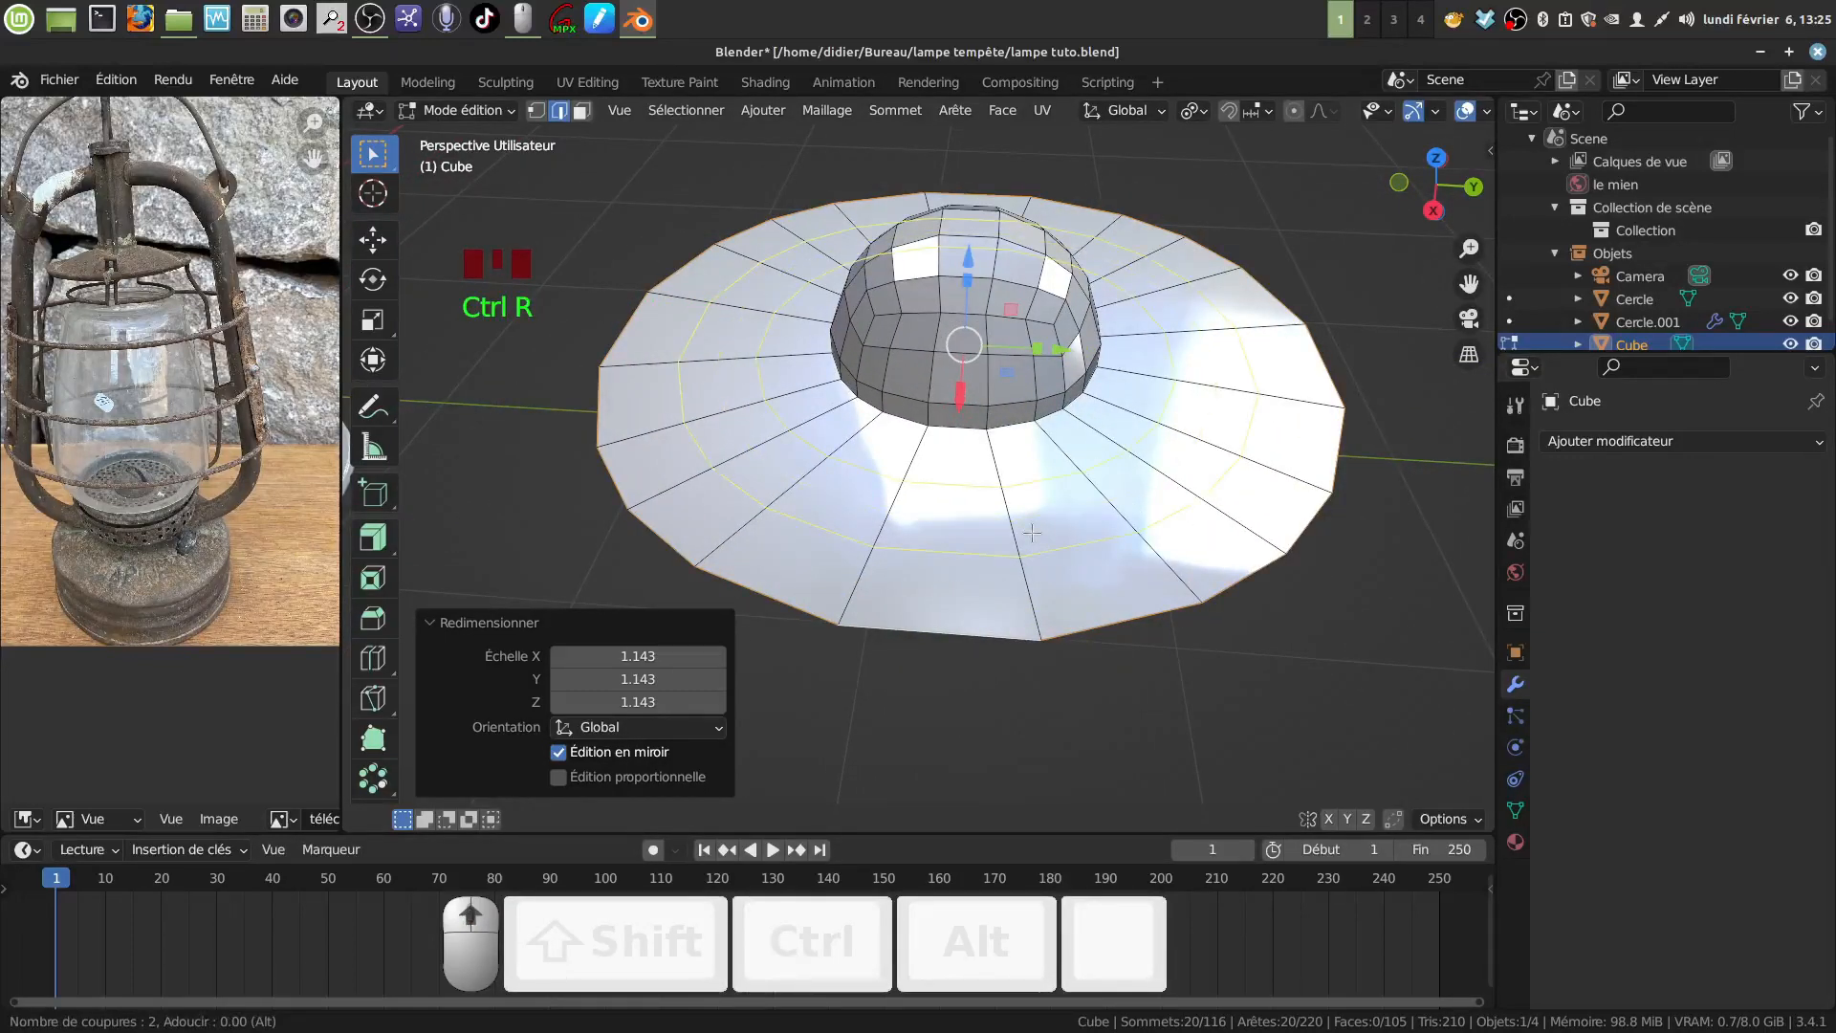
pyautogui.click(1032, 533)
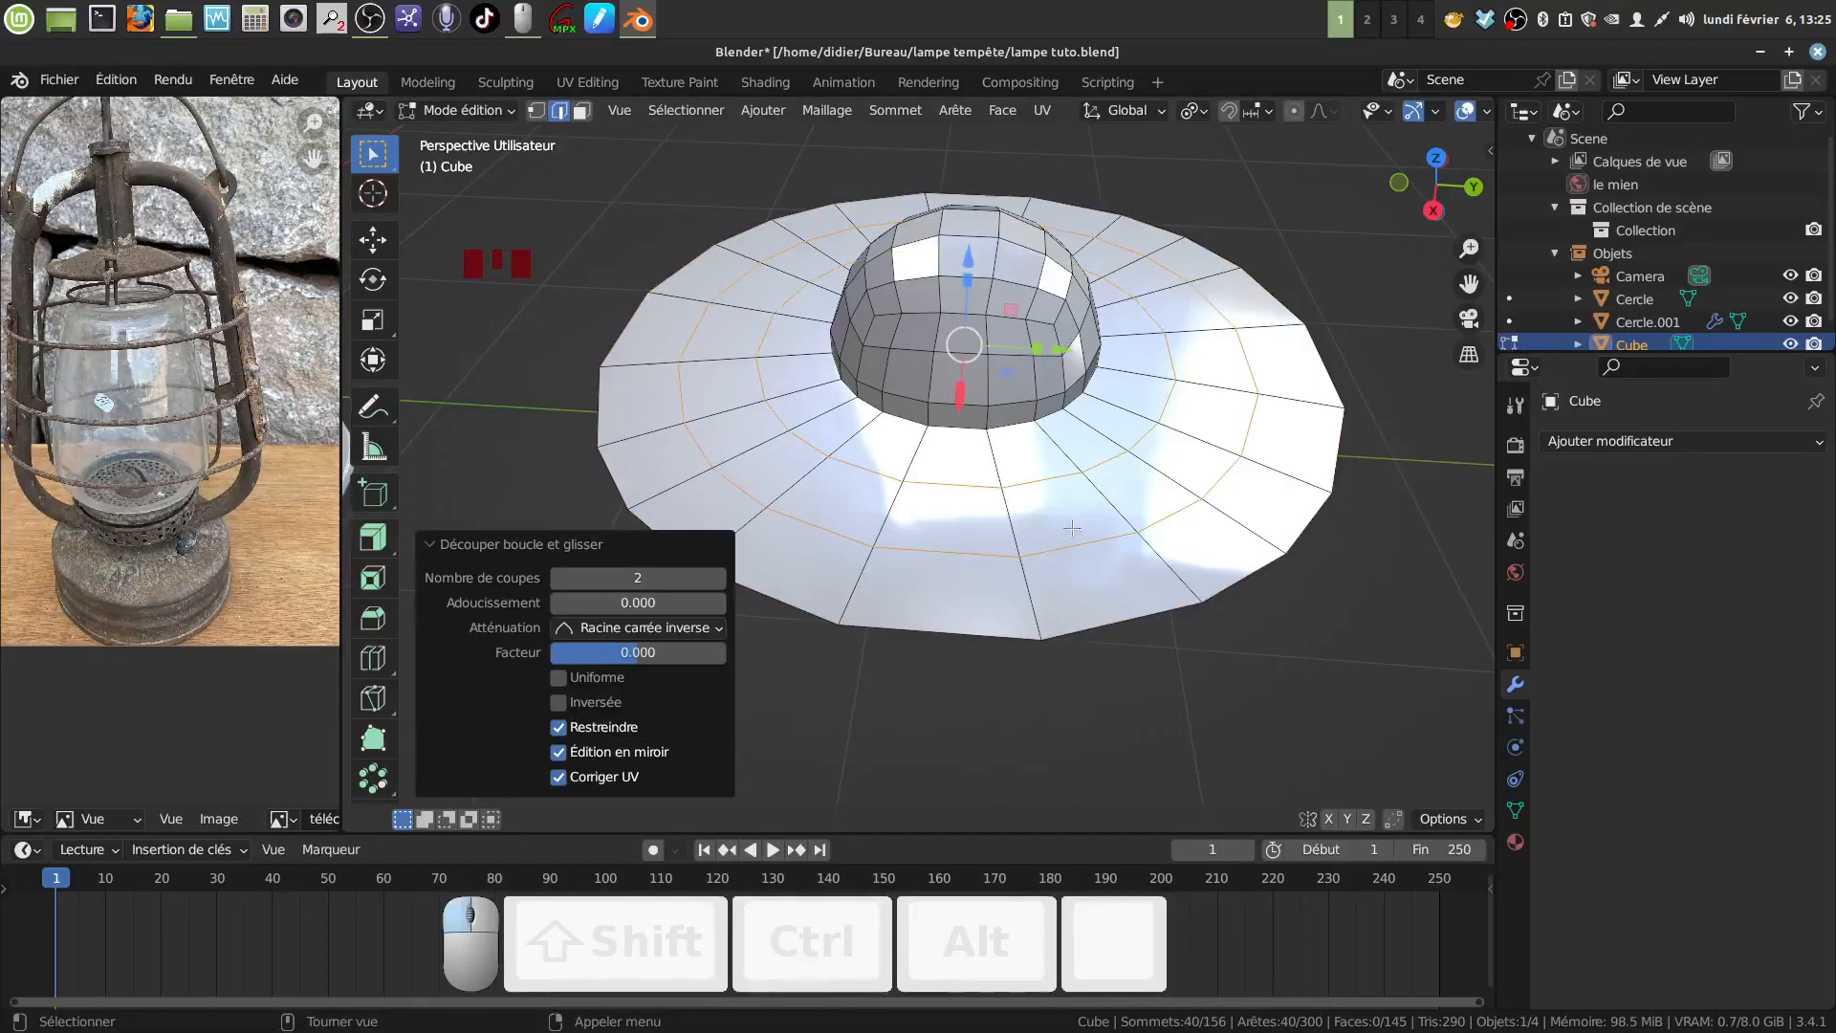
# In edge select mode, select the shortest edge path over the dome from base to opposite base and flatten it with LoopTools, Best fit.
pyautogui.moveTo(1032, 533); pyautogui.dragTo(755, 289, button='middle')
pyautogui.scroll(2, 1070, 493)
pyautogui.scroll(1, 1030, 553)
pyautogui.scroll(1, 1004, 490)
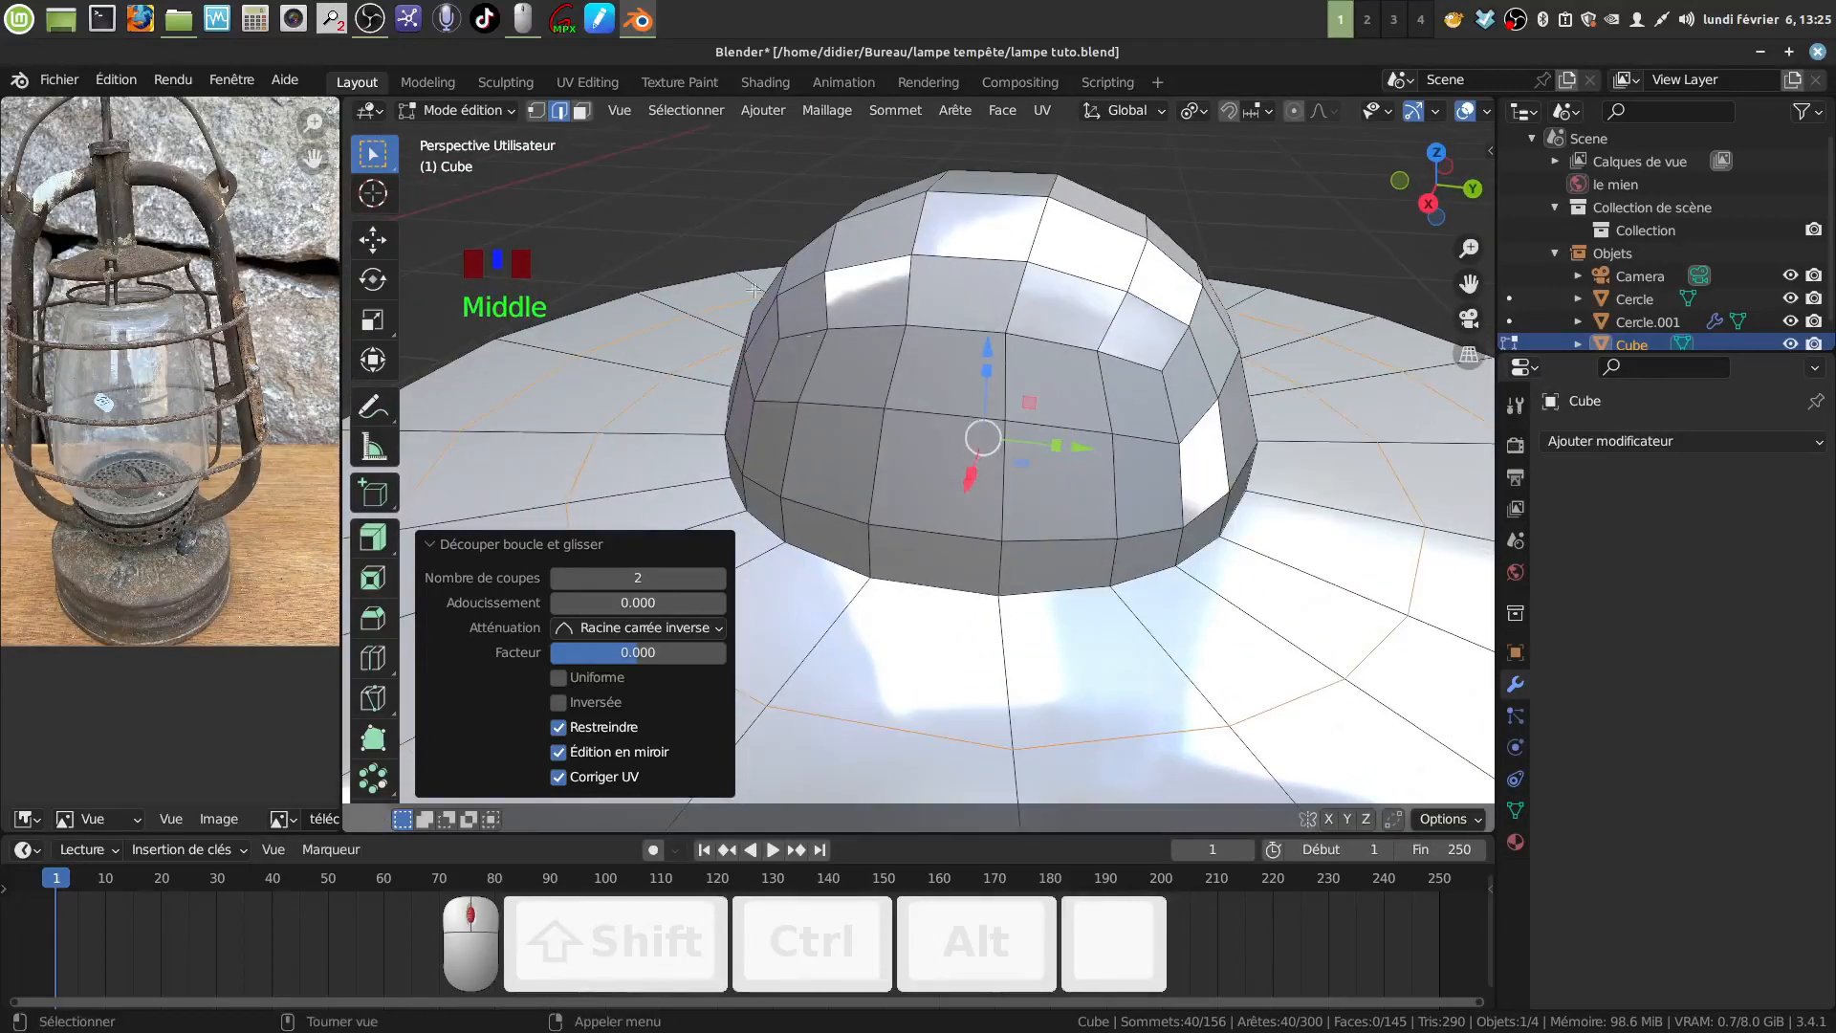
pyautogui.click(582, 109)
pyautogui.click(567, 112)
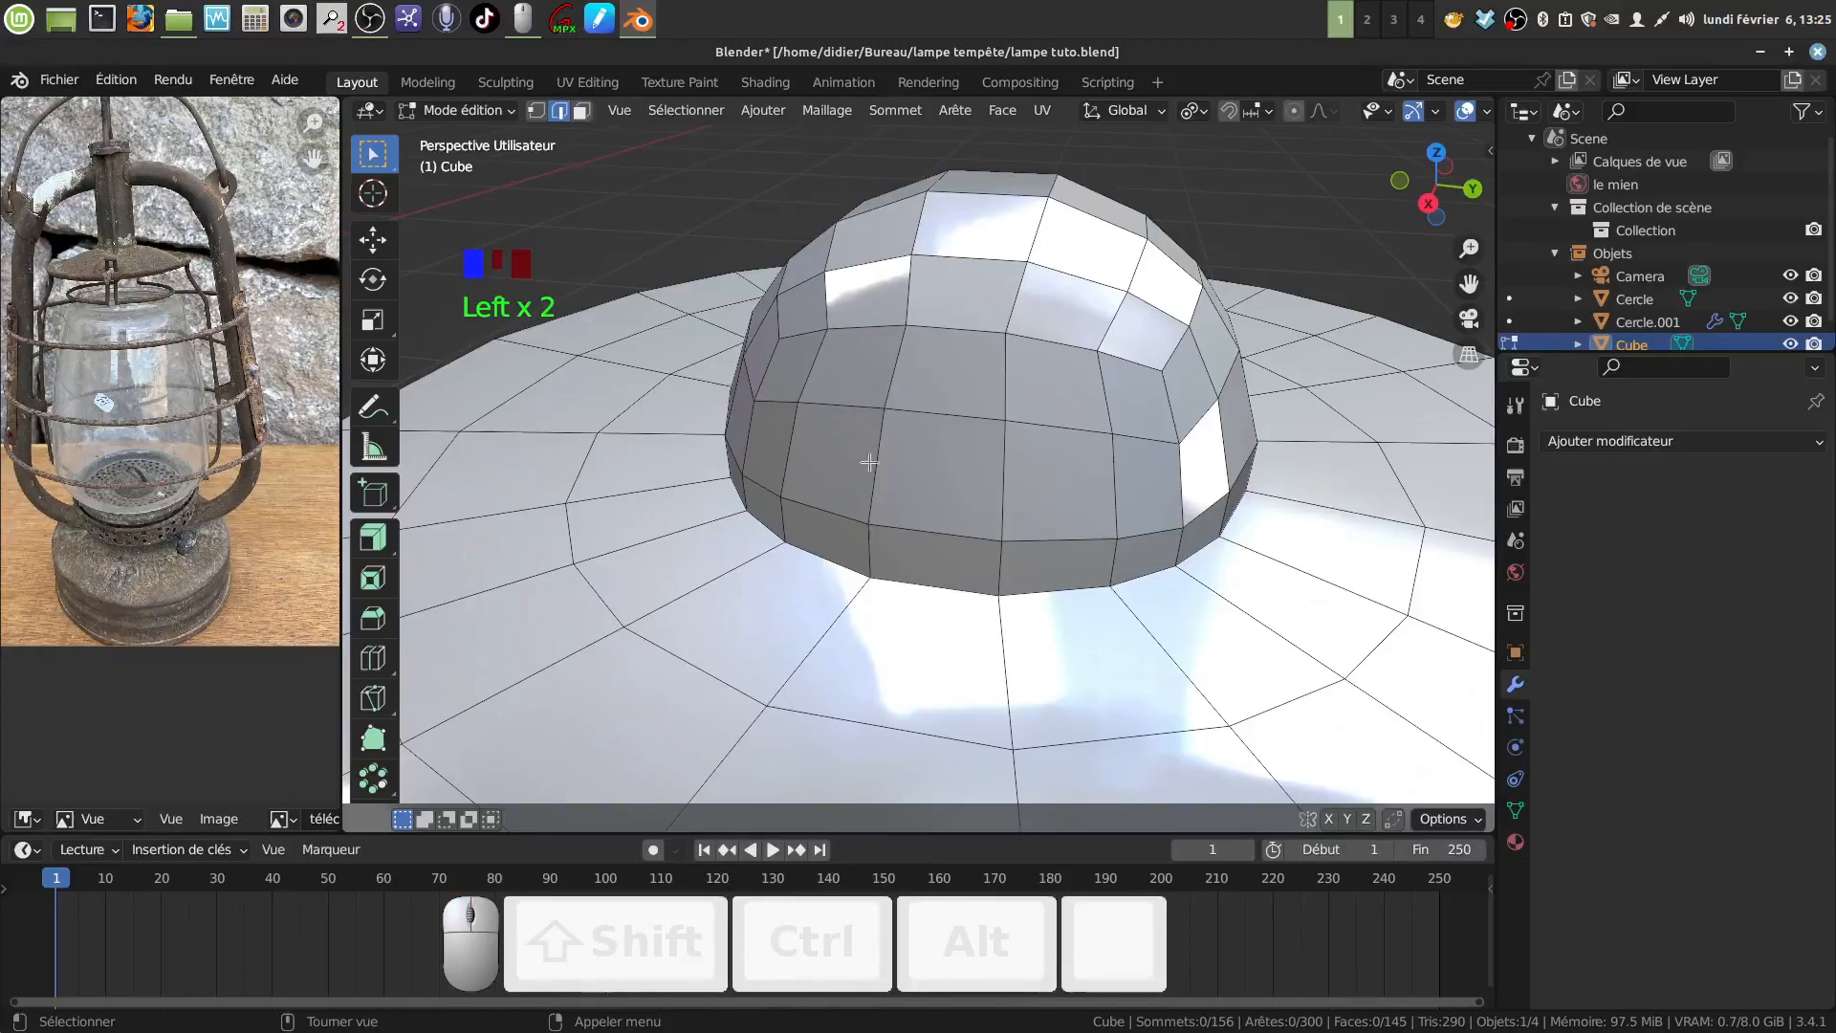
pyautogui.click(870, 538)
pyautogui.moveTo(905, 447); pyautogui.dragTo(918, 574, button='middle')
pyautogui.keyDown('shift'); pyautogui.moveTo(935, 316); pyautogui.dragTo(910, 606, button='middle'); pyautogui.keyUp('shift')
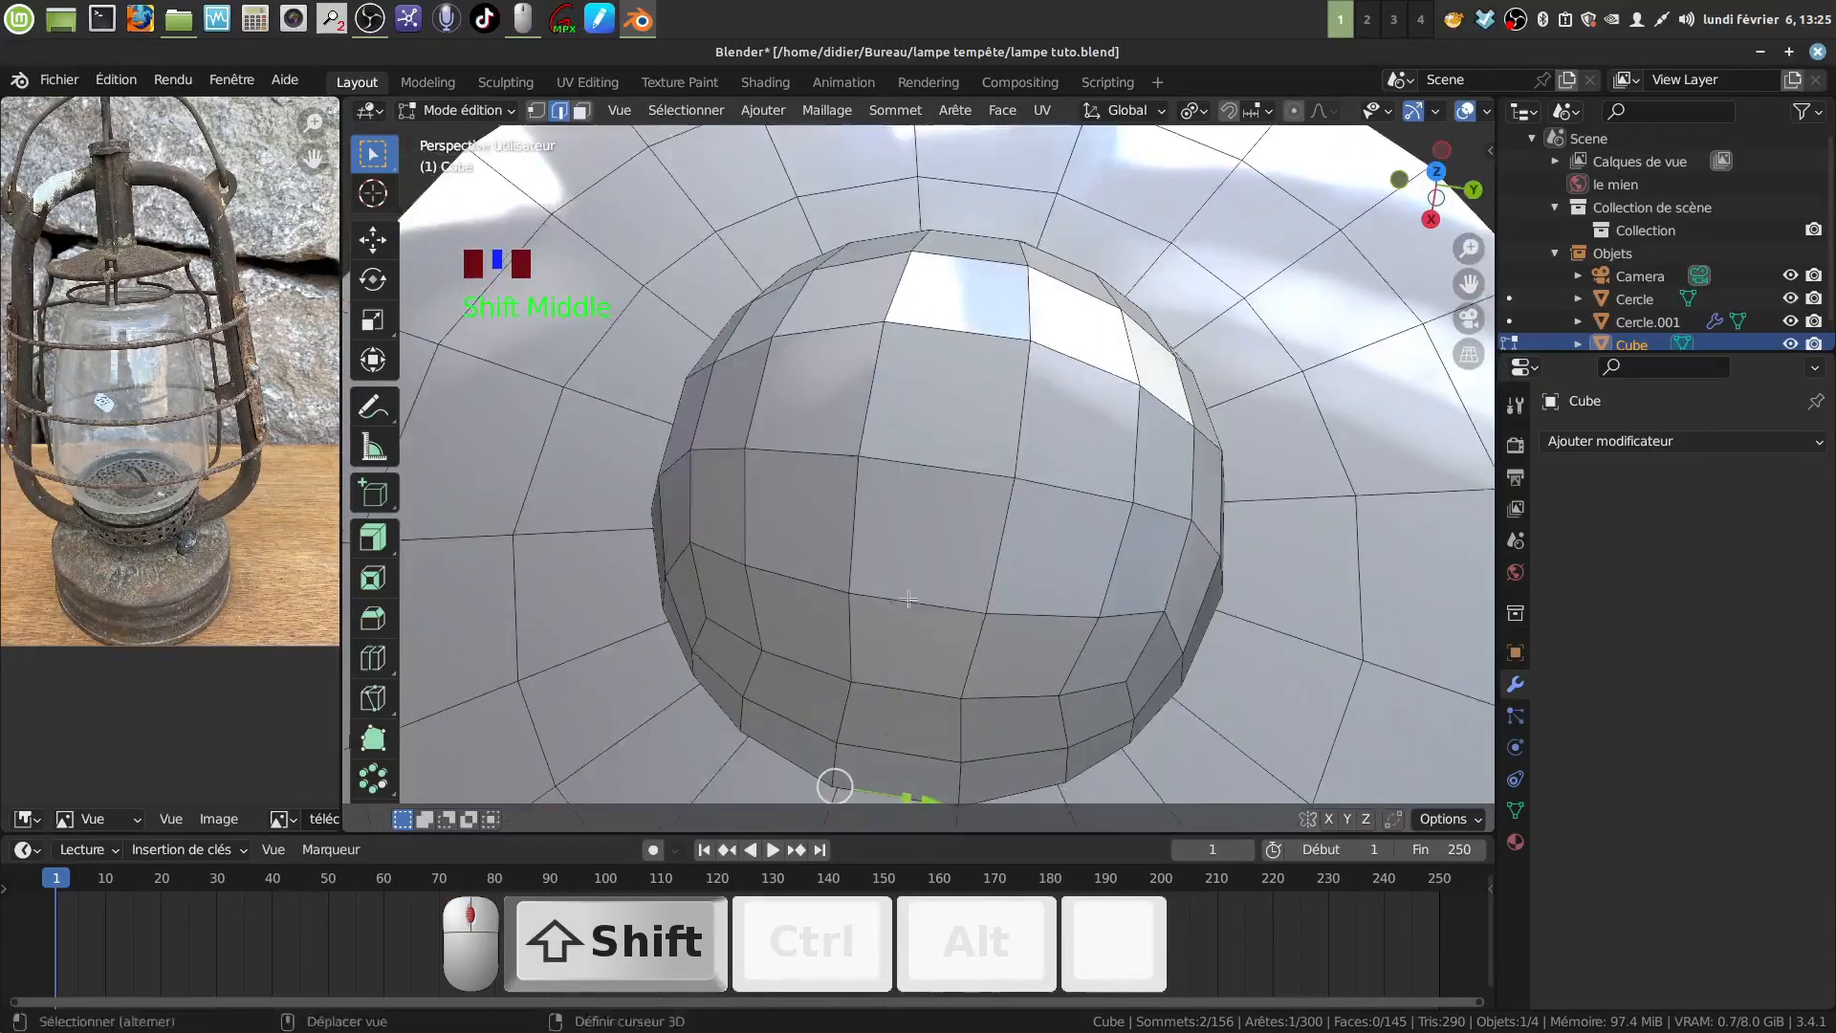
pyautogui.moveTo(911, 430); pyautogui.dragTo(914, 547, button='middle')
pyautogui.keyDown('shift'); pyautogui.moveTo(912, 392); pyautogui.dragTo(889, 591, button='middle'); pyautogui.keyUp('shift')
pyautogui.moveTo(871, 317); pyautogui.dragTo(901, 381, button='middle')
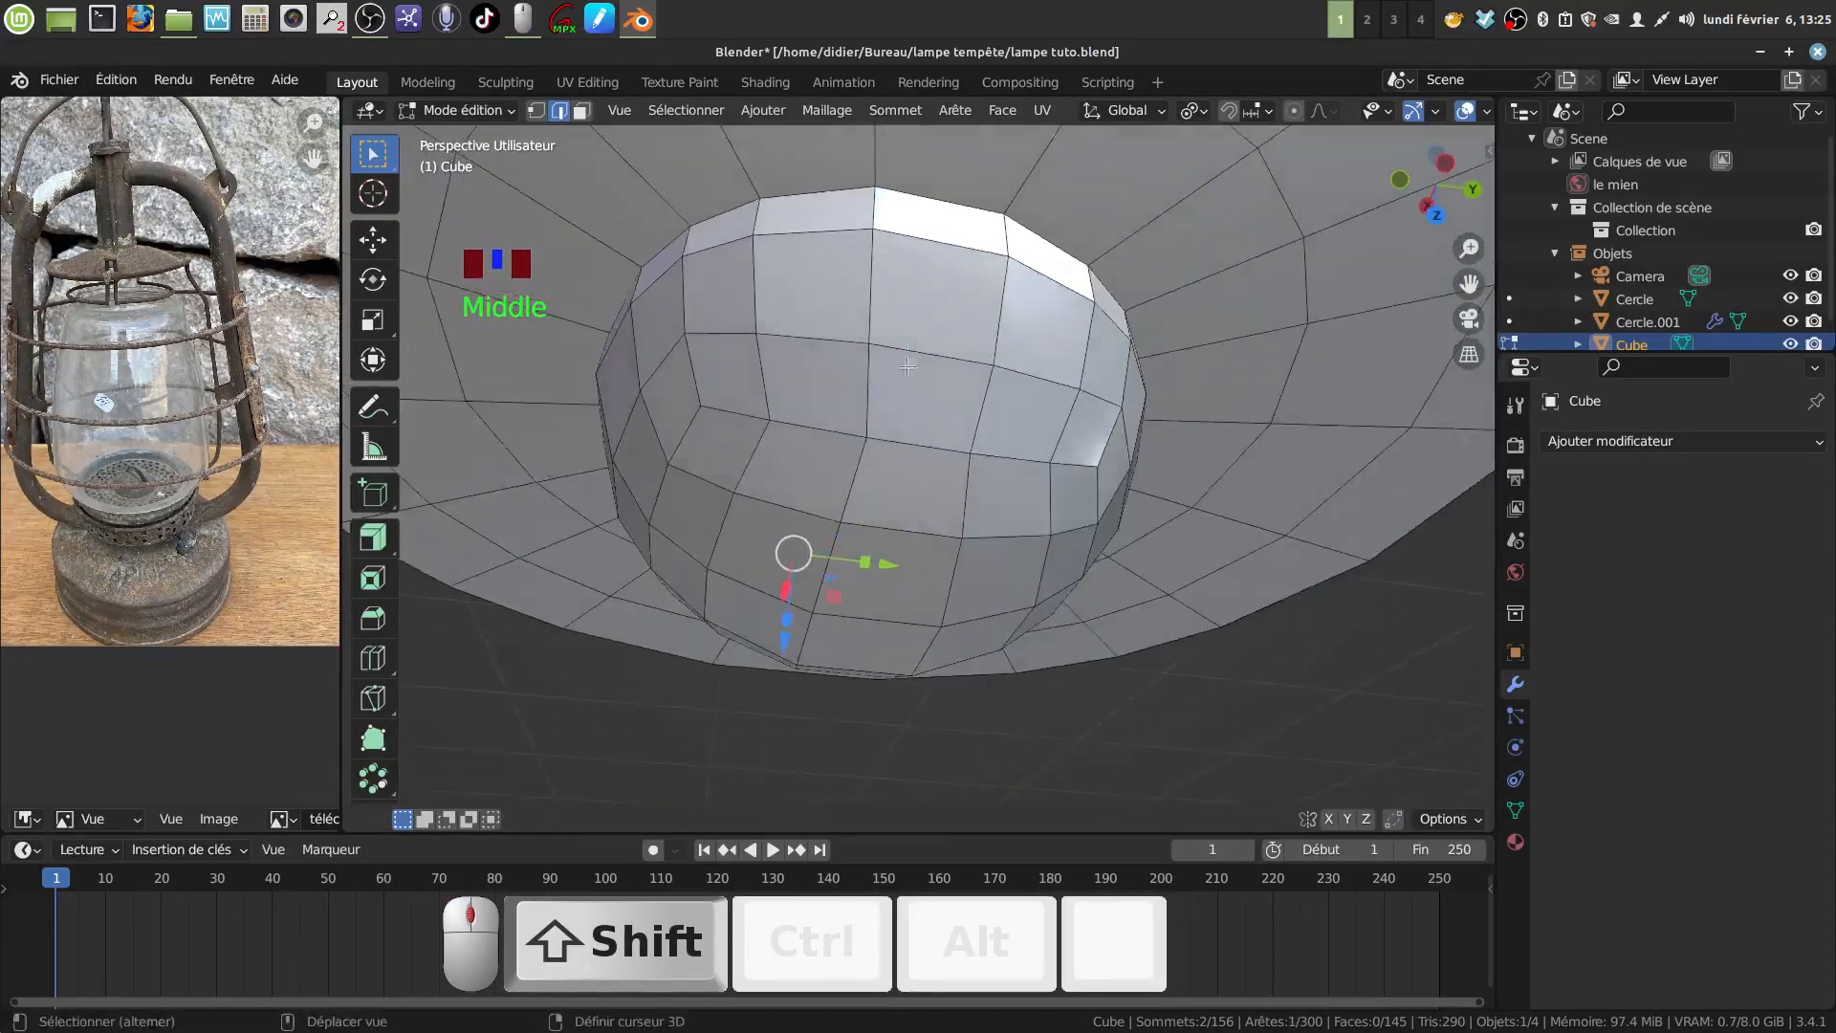
pyautogui.keyDown('ctrl'); pyautogui.click(869, 213); pyautogui.keyUp('ctrl')
pyautogui.moveTo(931, 356); pyautogui.dragTo(931, 291, button='middle')
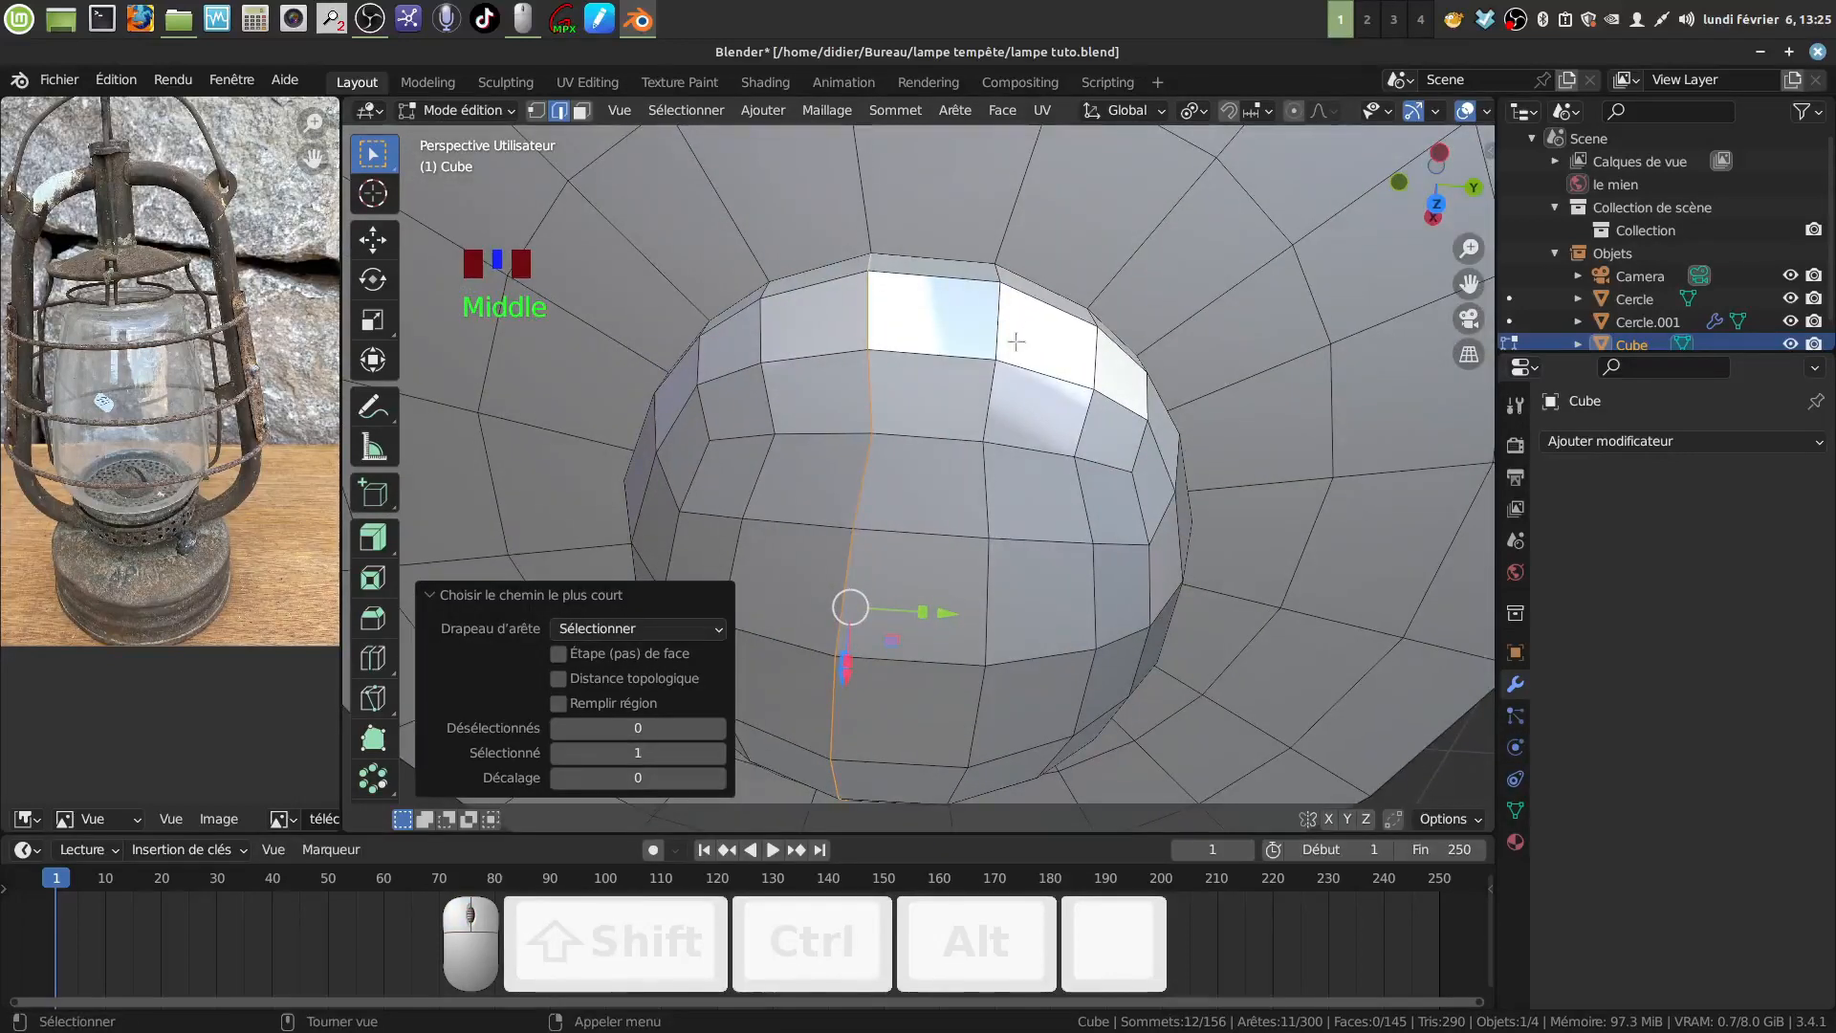
pyautogui.rightClick(1002, 381)
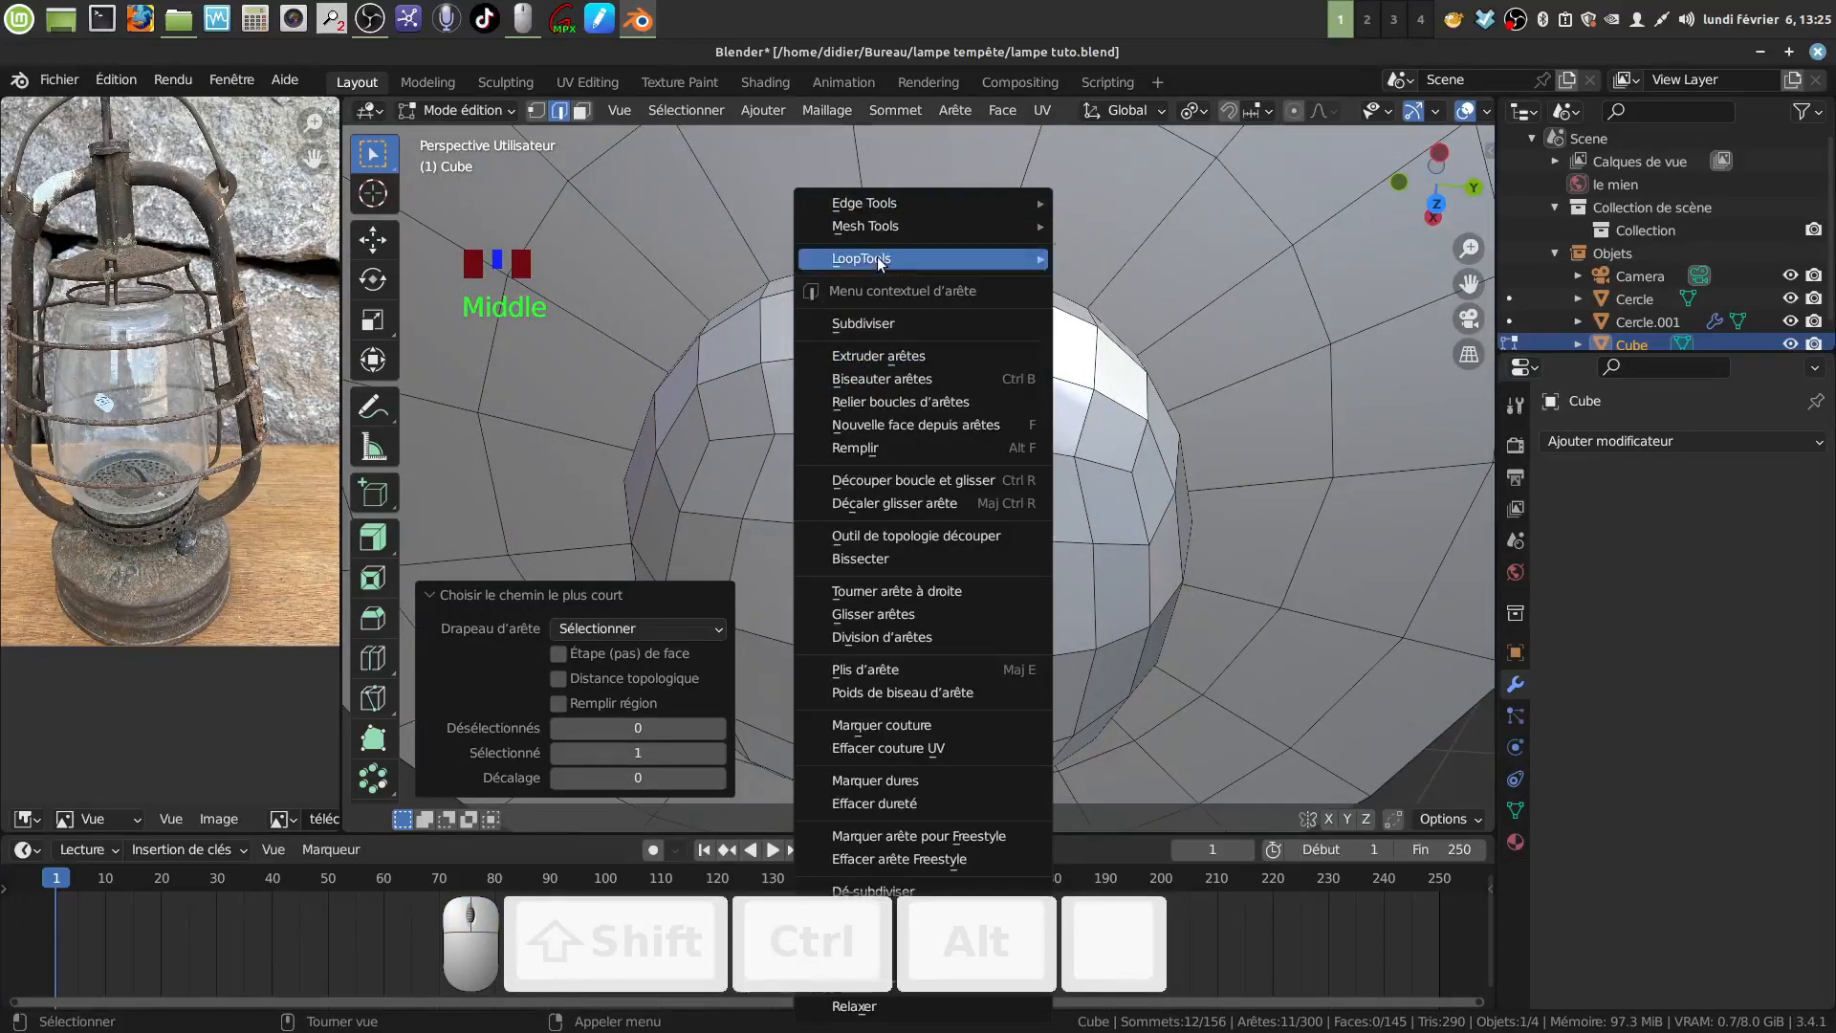
pyautogui.moveTo(877, 258)
pyautogui.rightClick(1144, 329)
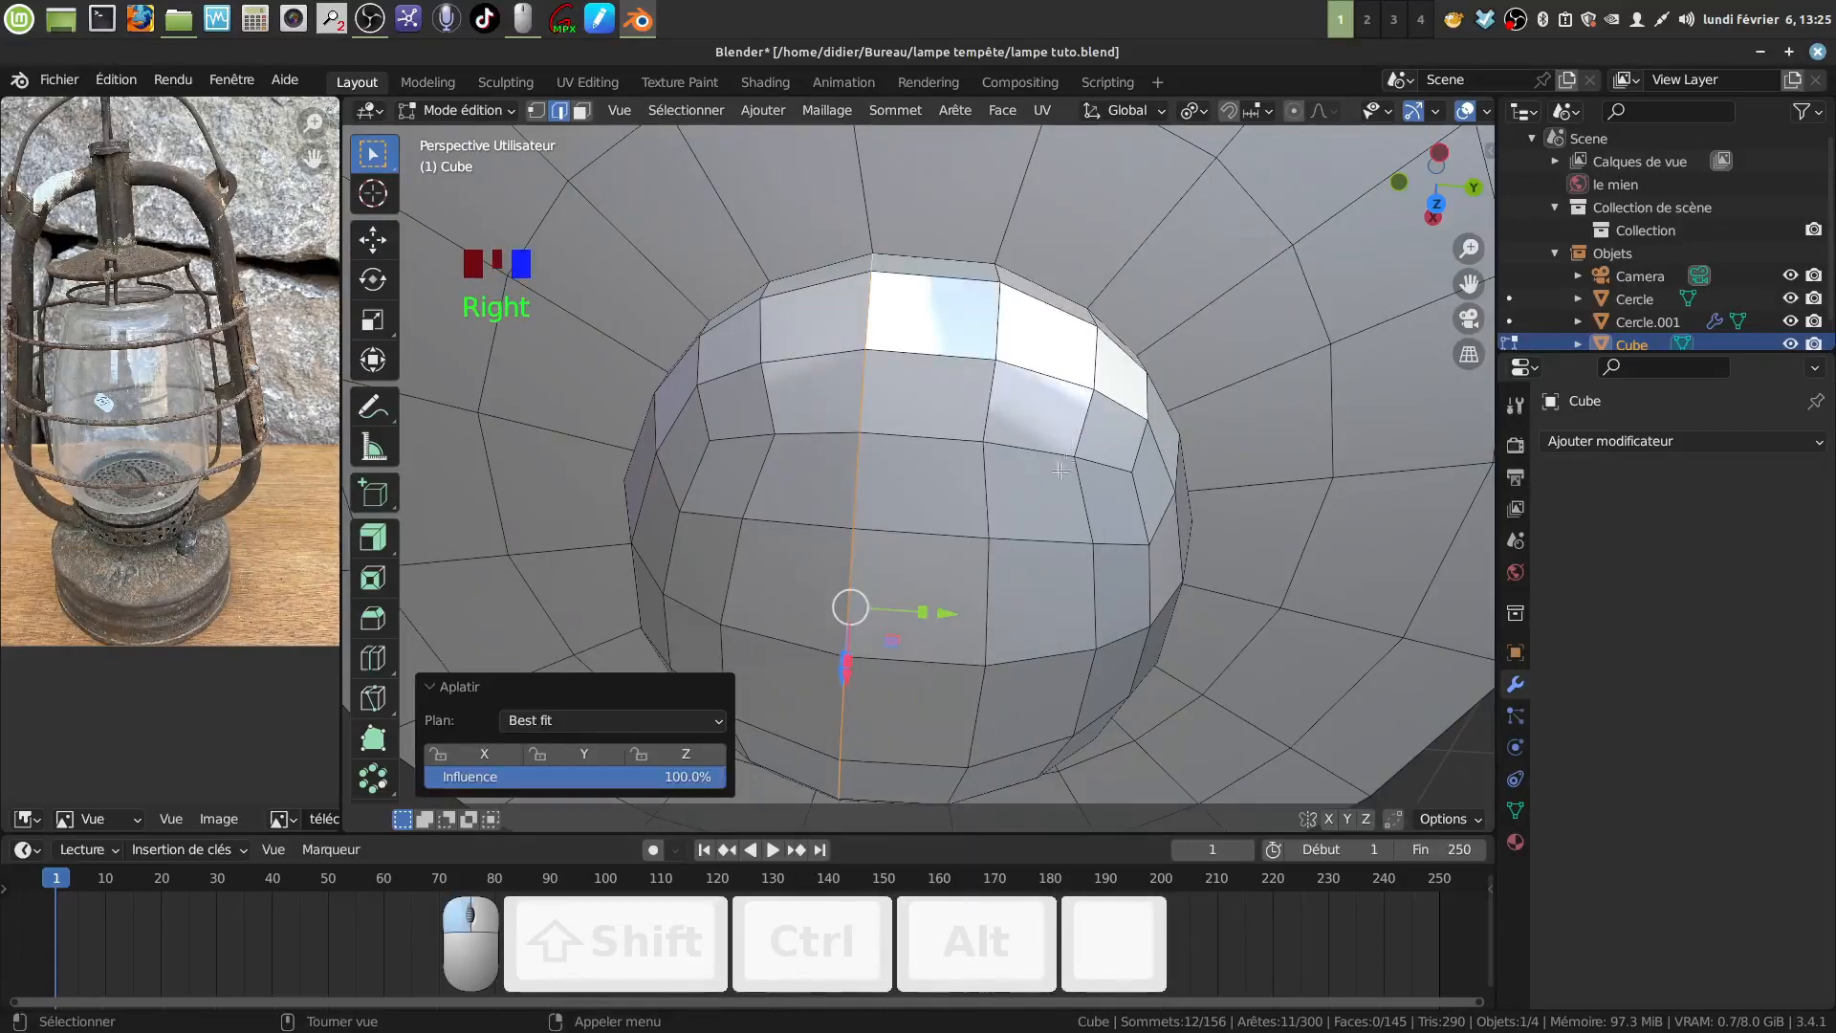
# Select the parallel edge path on the other side of the dome's central face strip and flatten it with LoopTools, Best fit.
pyautogui.scroll(-3, 1011, 508)
pyautogui.moveTo(1011, 508); pyautogui.dragTo(972, 500, button='middle')
pyautogui.click(969, 319)
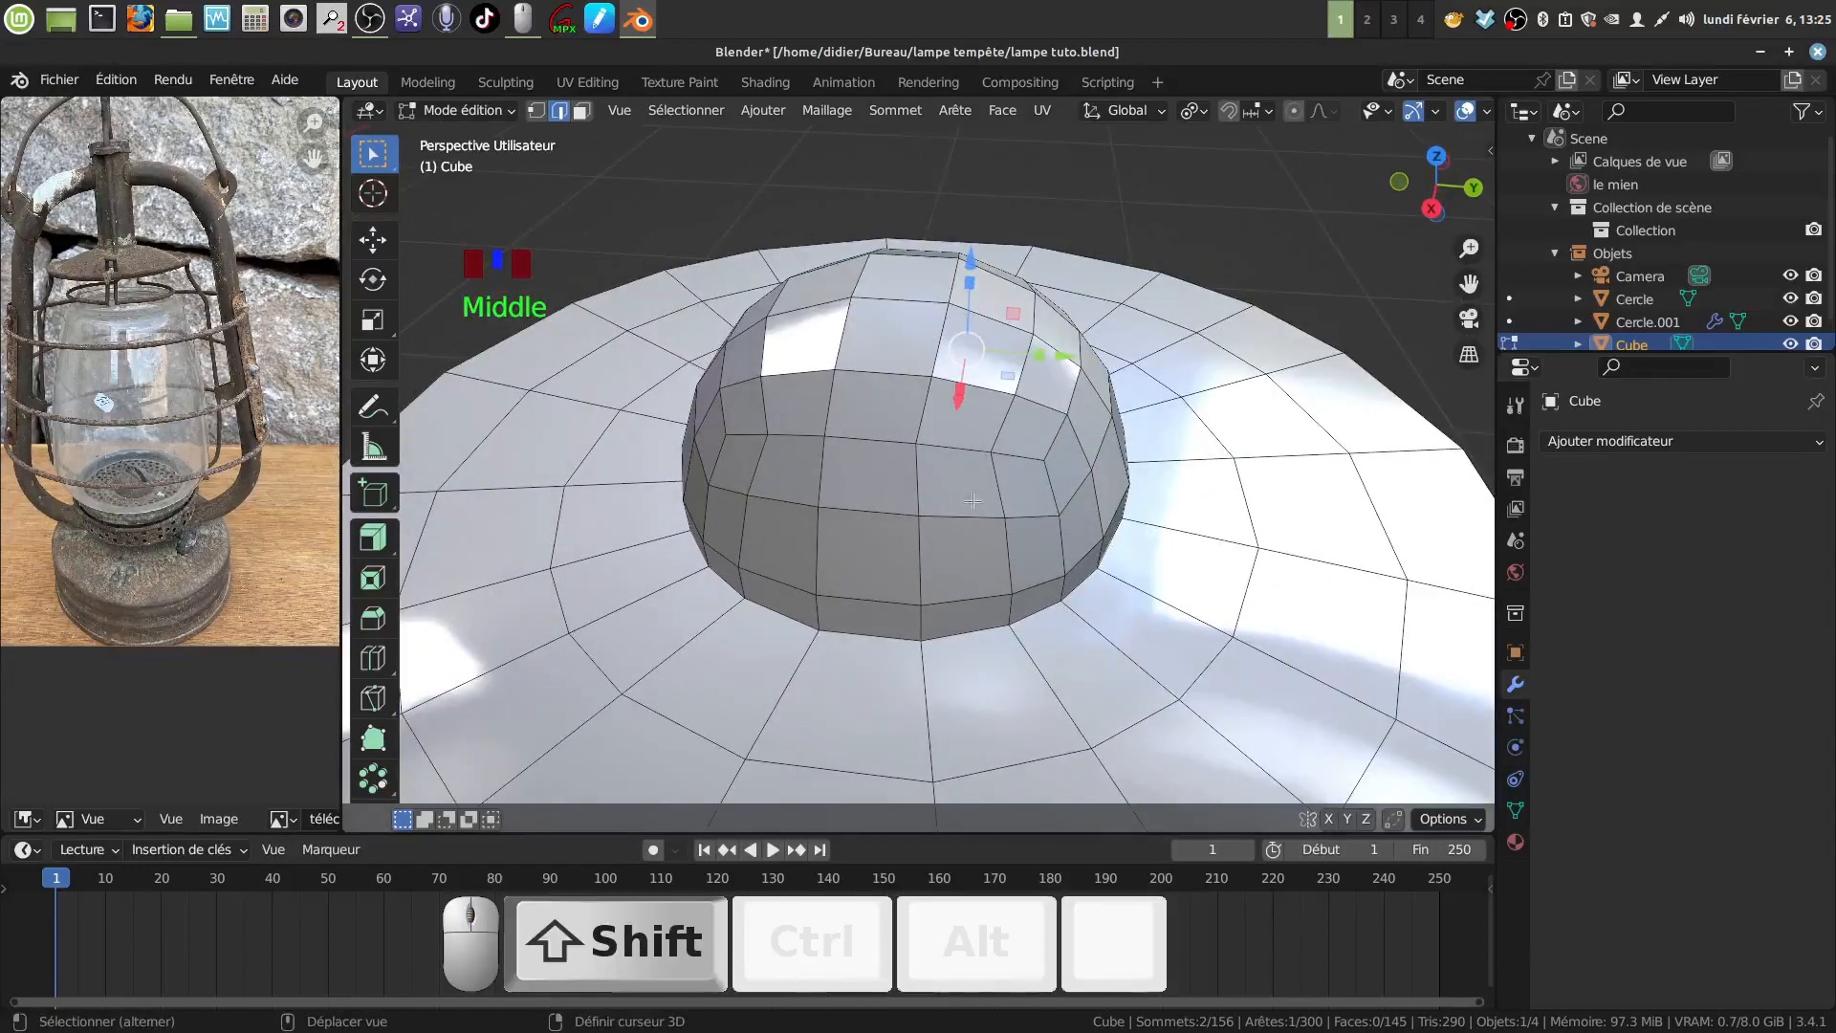
pyautogui.keyDown('ctrl'); pyautogui.click(923, 617); pyautogui.keyUp('ctrl')
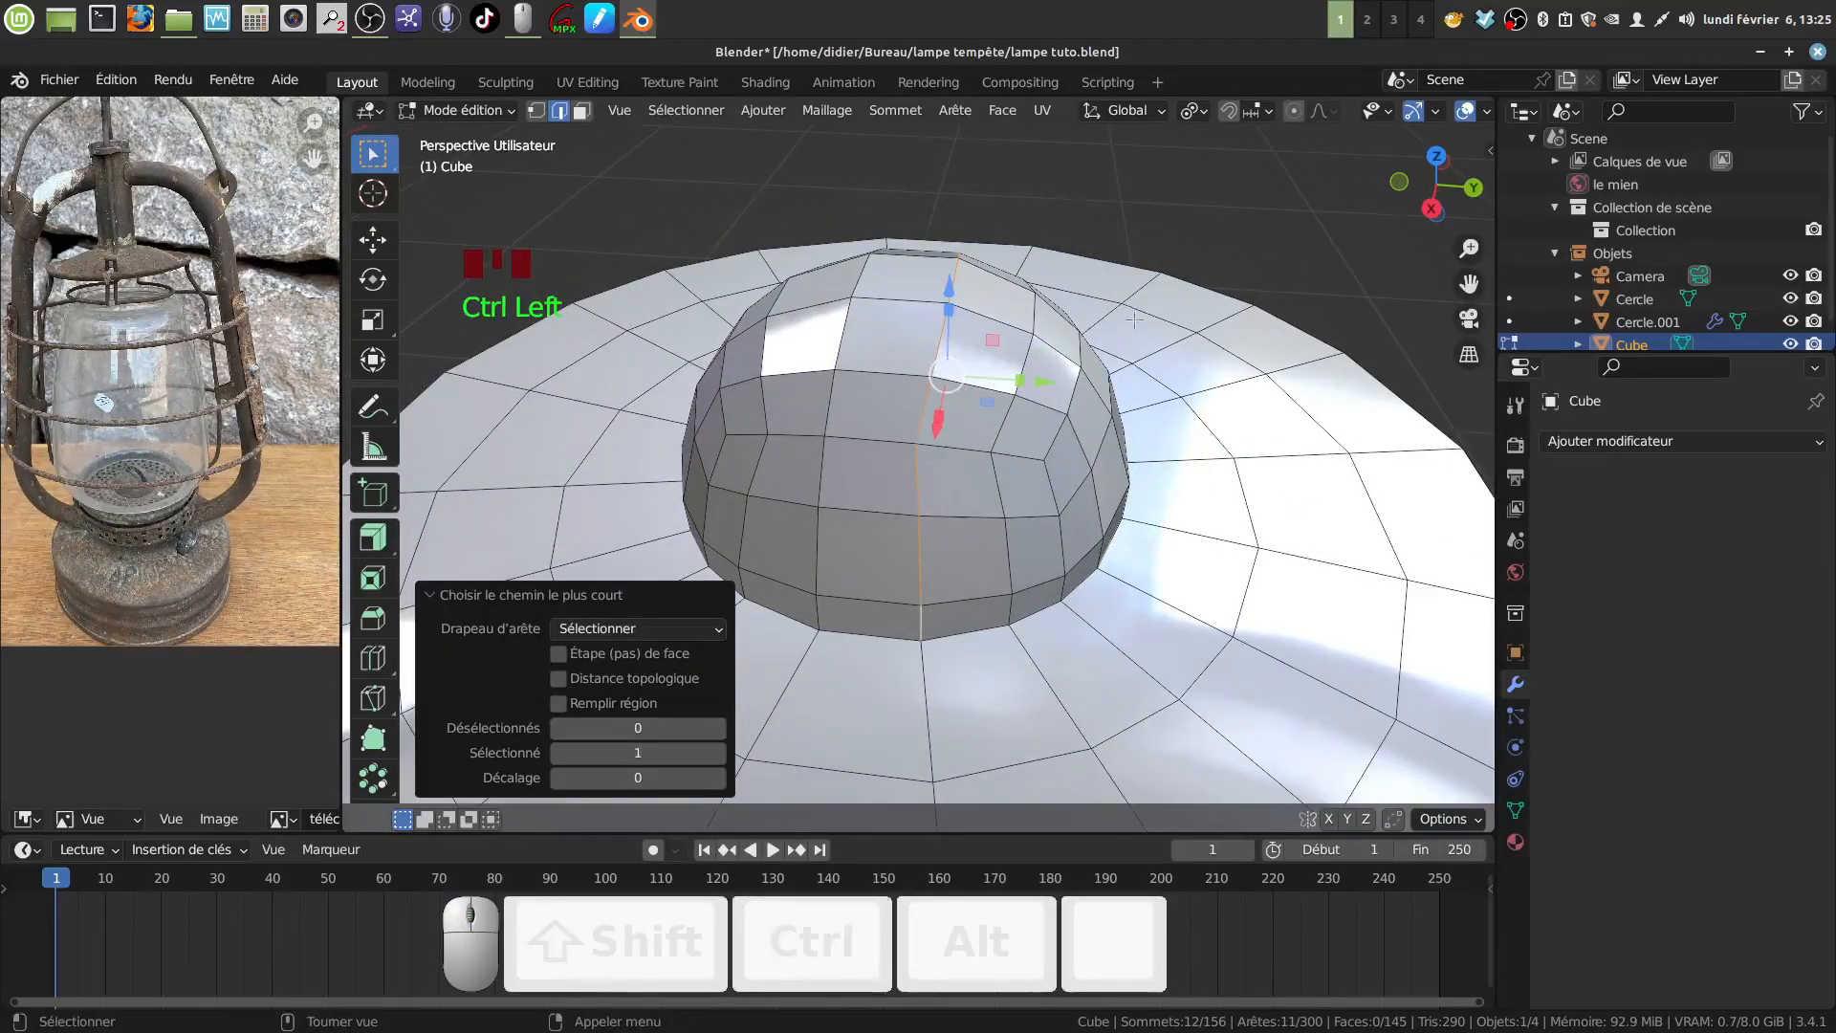
pyautogui.rightClick(1128, 279)
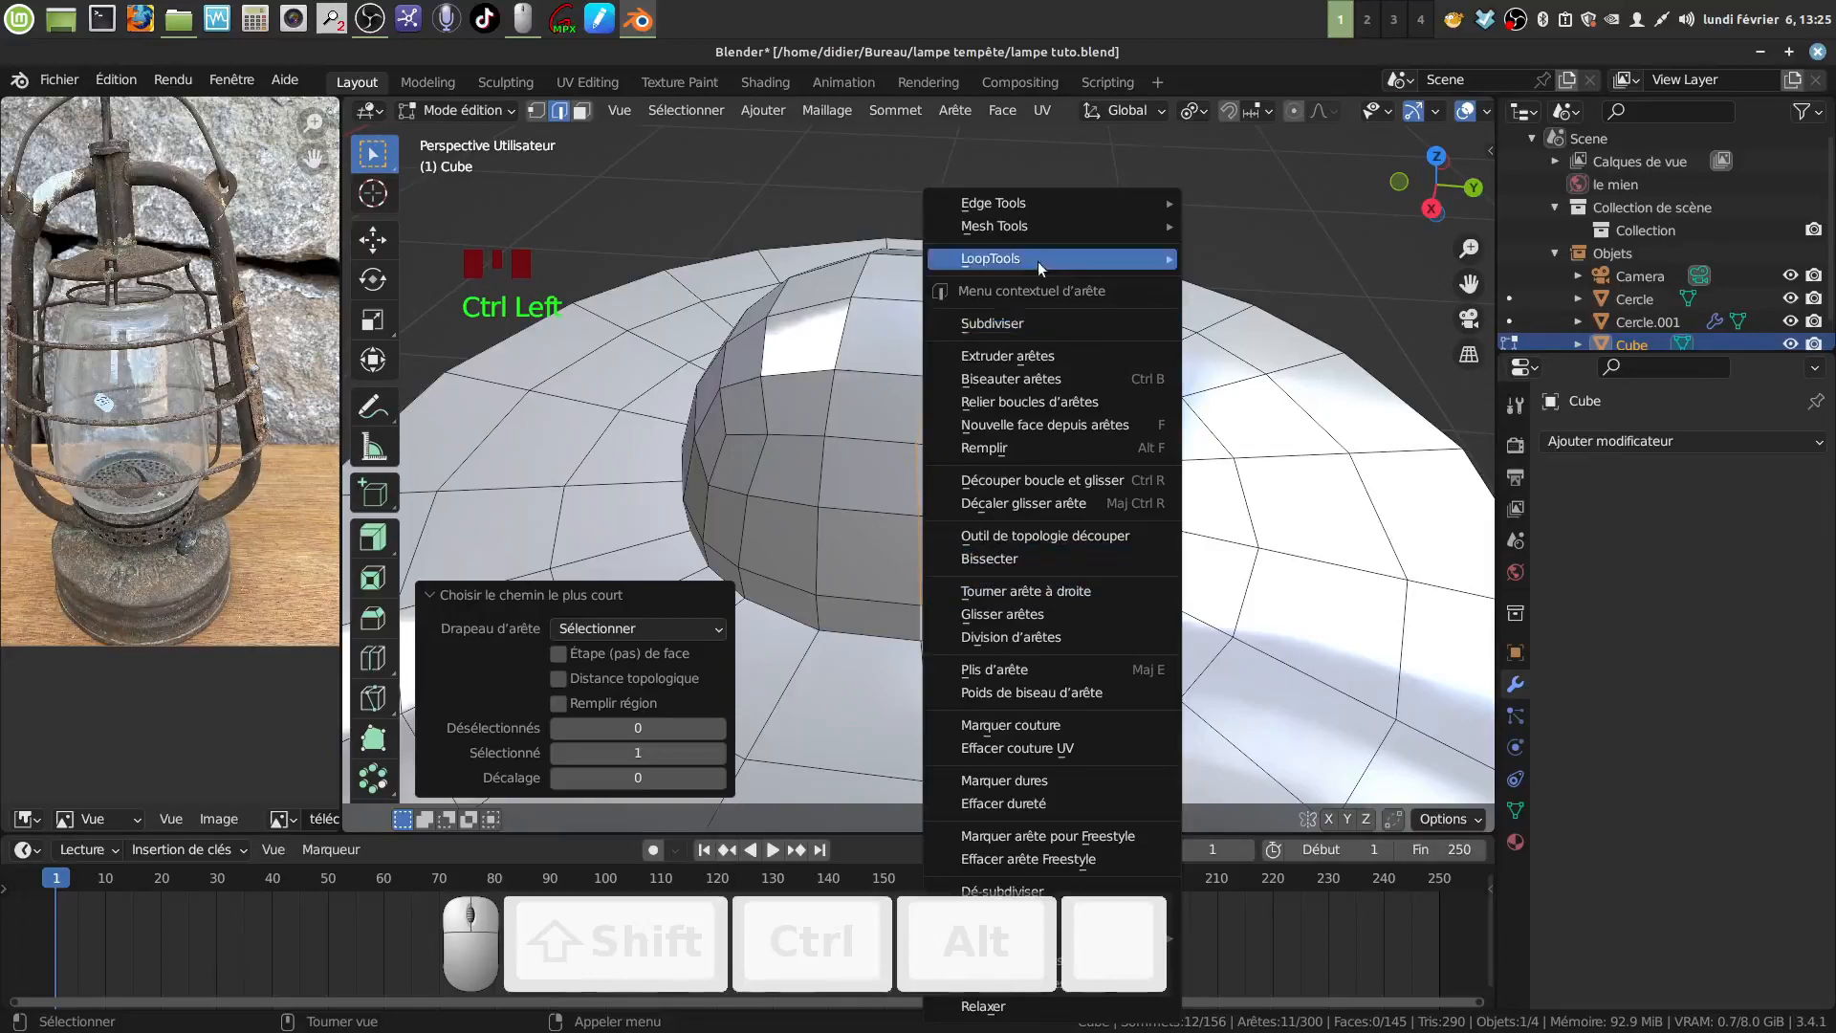
pyautogui.moveTo(1038, 264)
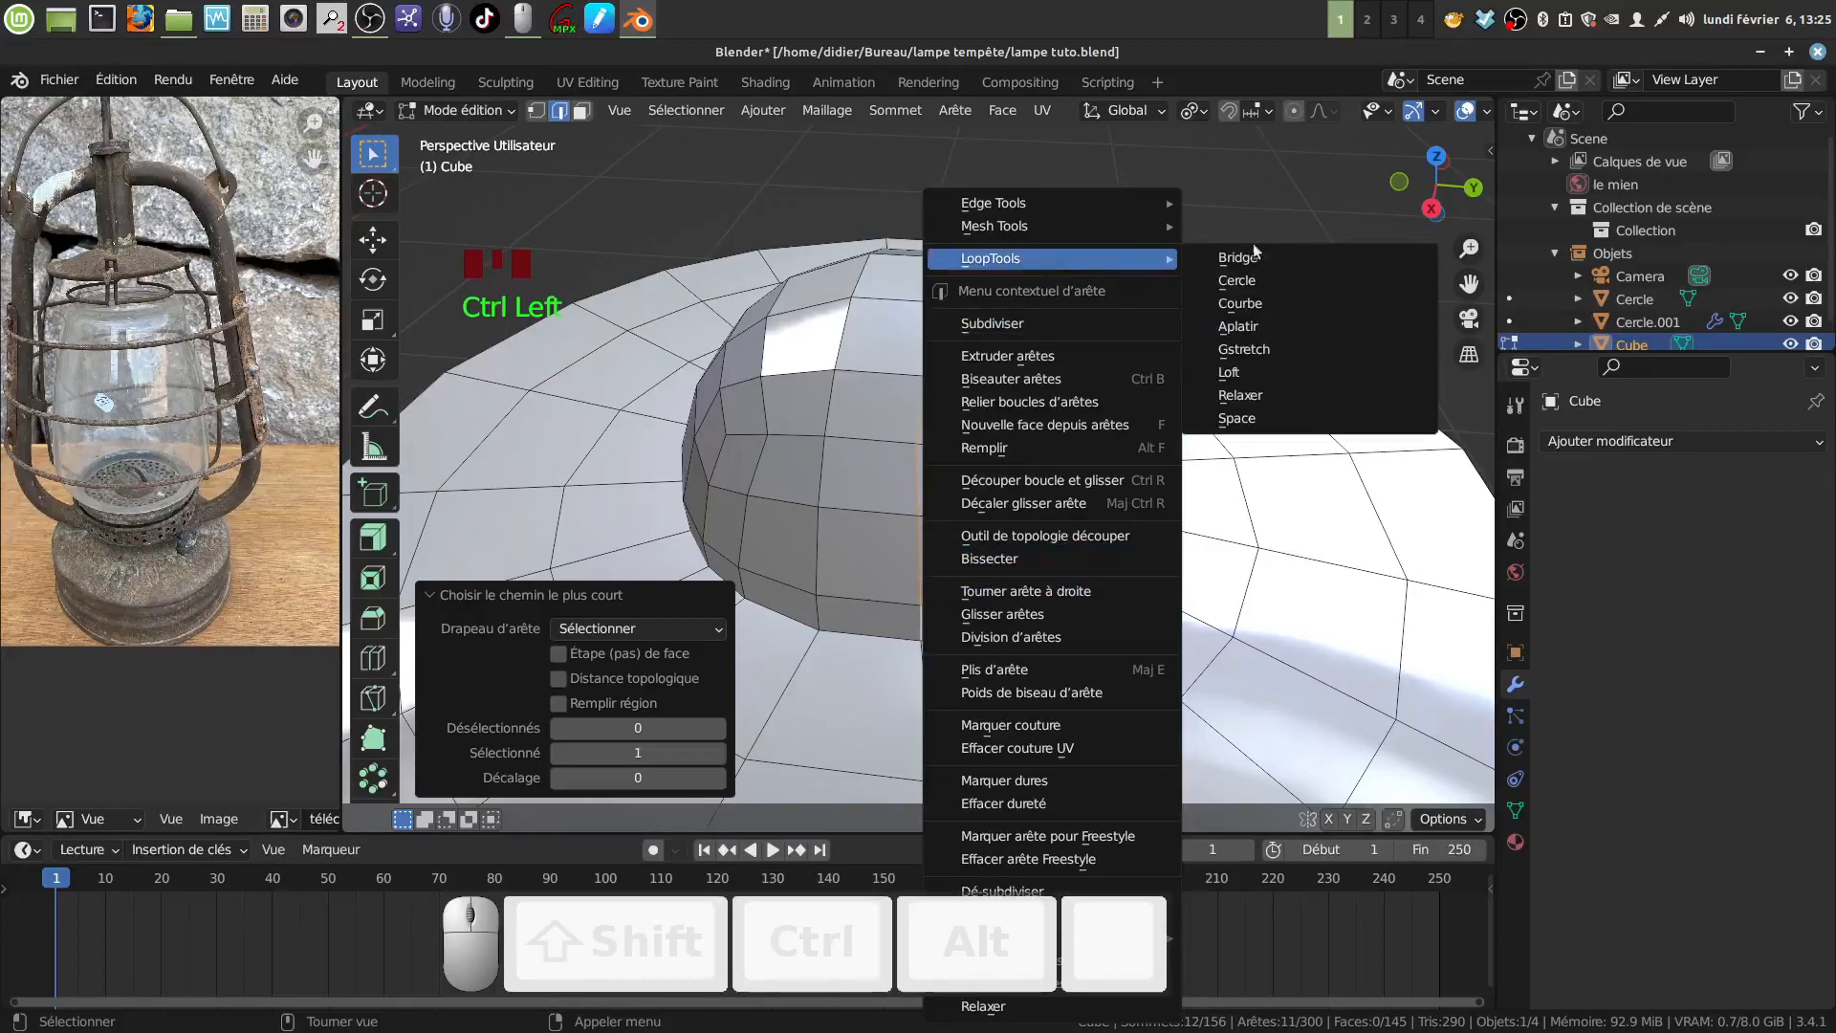
pyautogui.click(1252, 332)
pyautogui.moveTo(926, 467); pyautogui.dragTo(882, 468, button='middle')
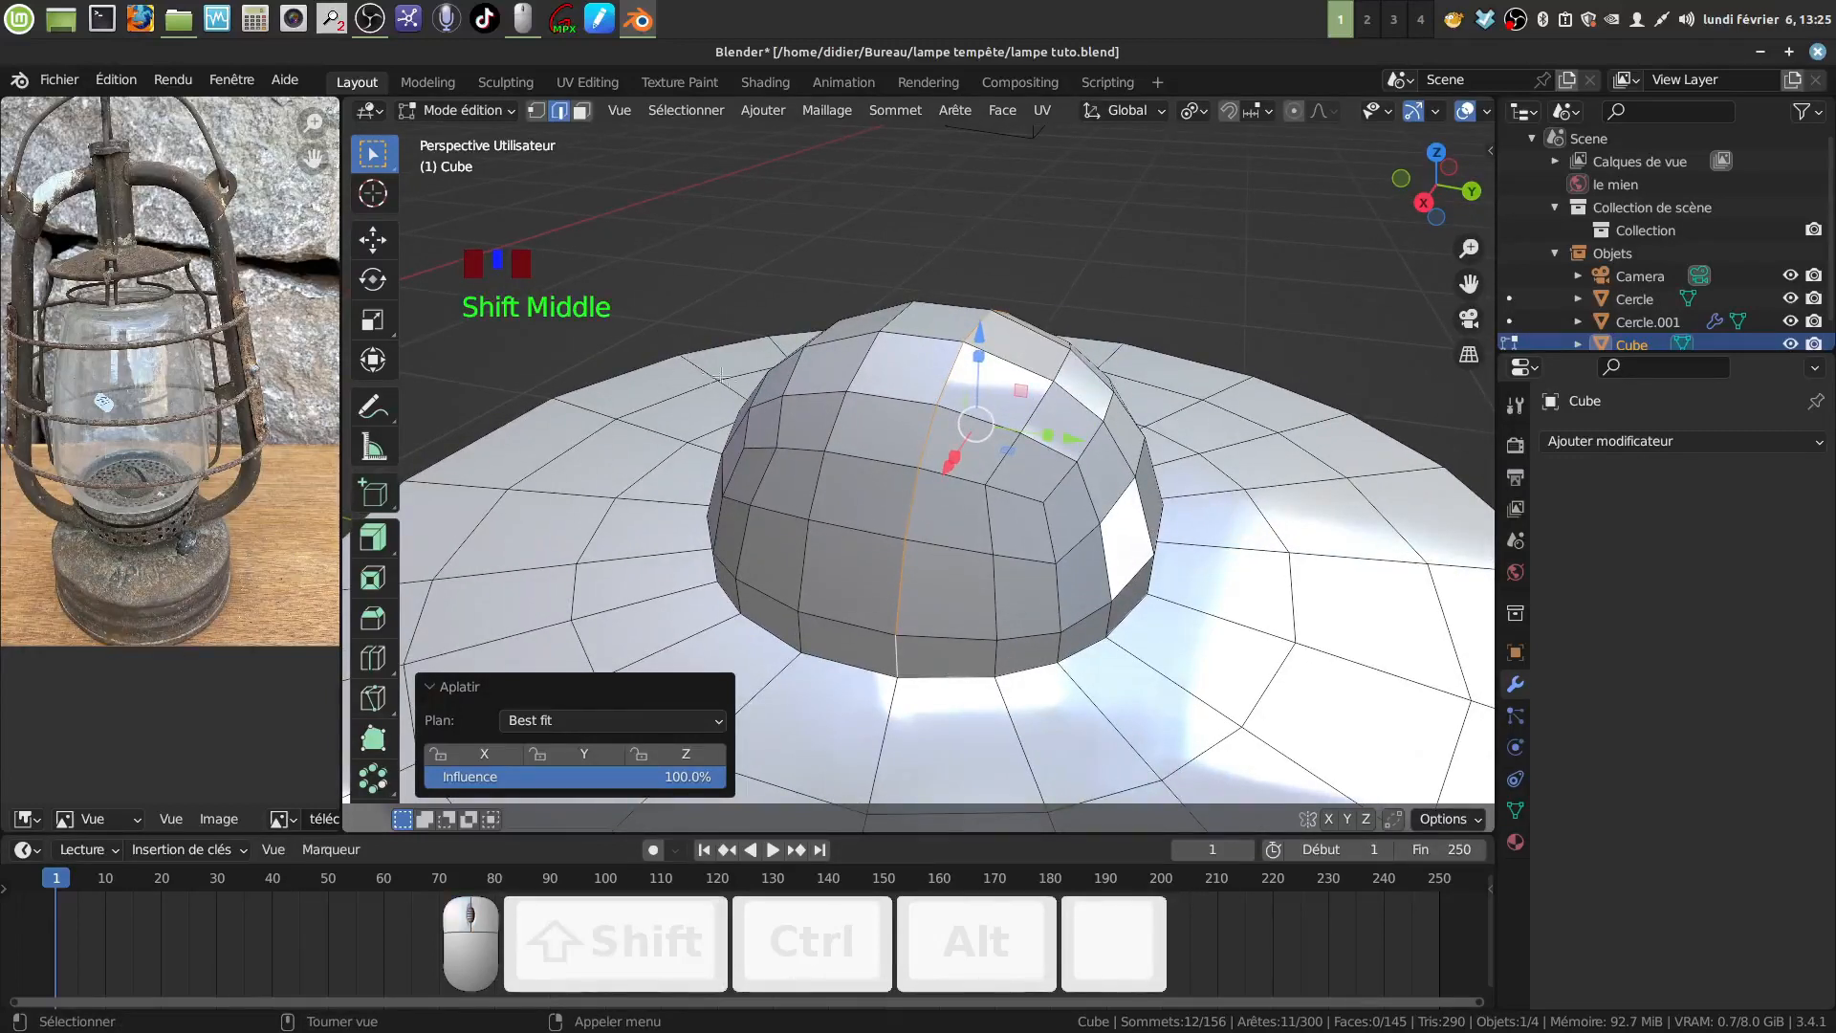
# In face select mode, select the strip of five faces across the dome's top and inset it as one region by about 0.034 m.
pyautogui.doubleClick(865, 462)
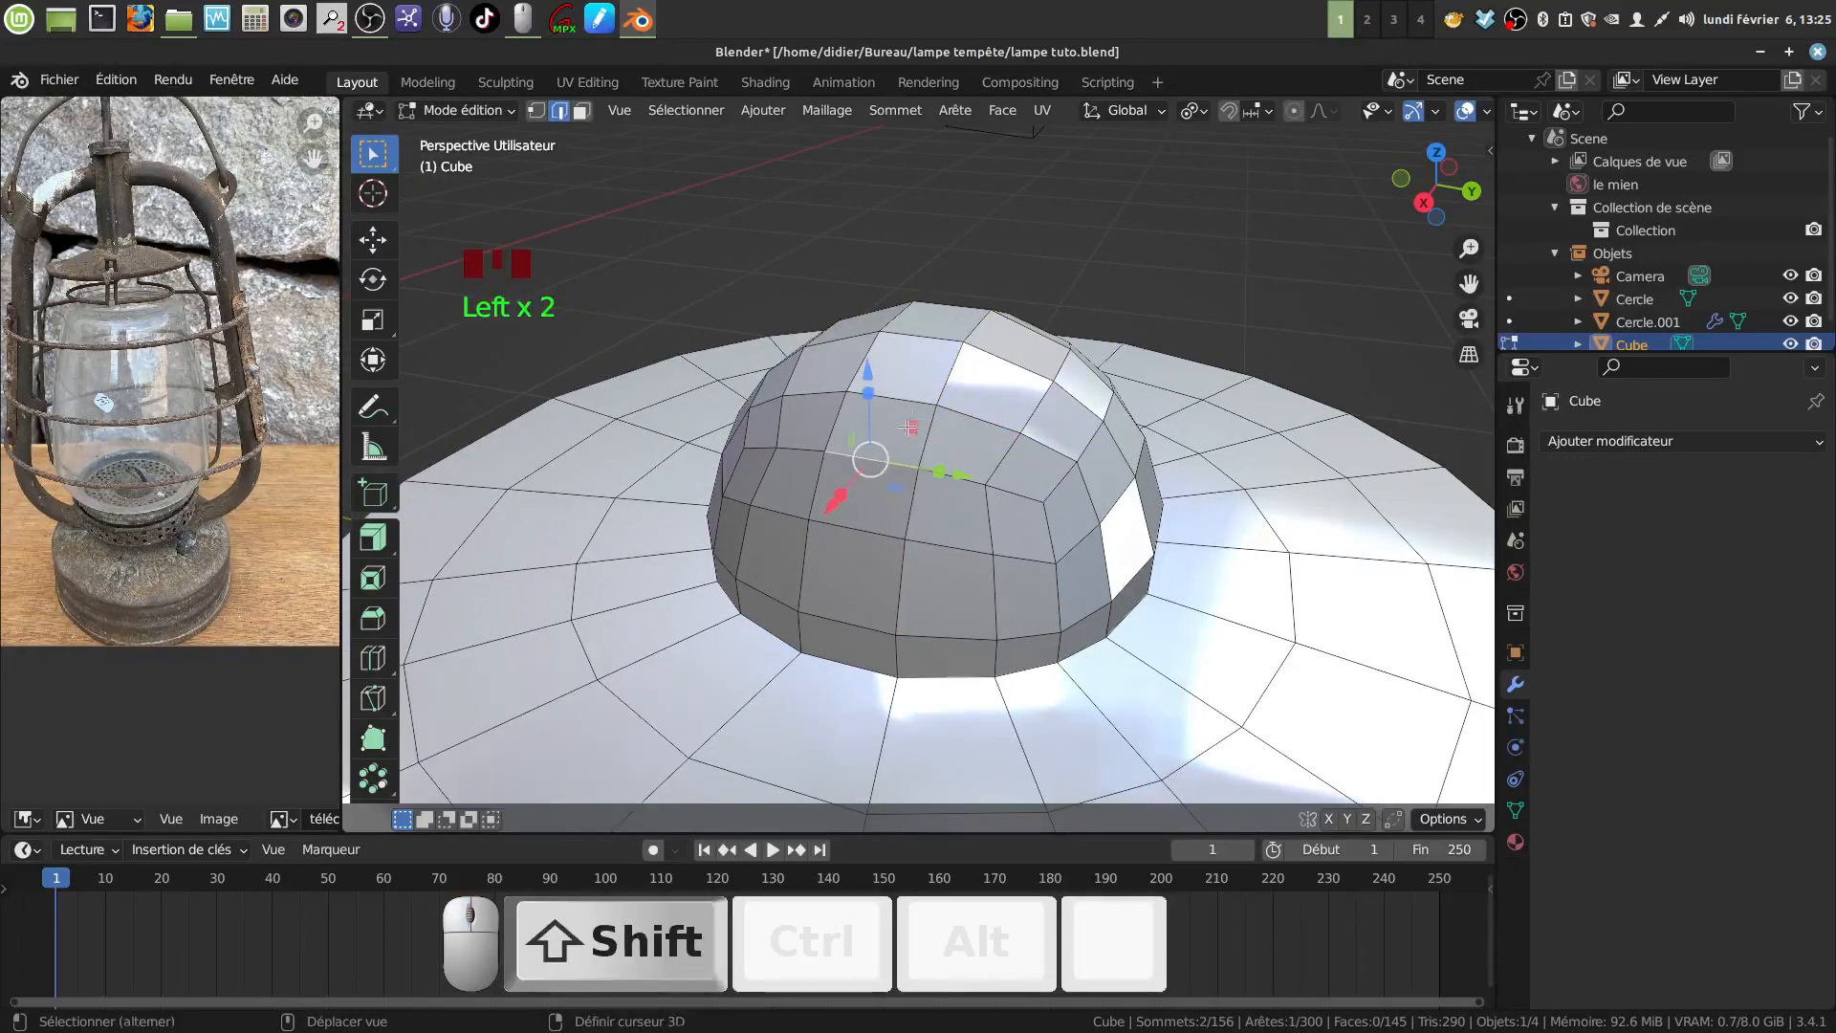
pyautogui.moveTo(864, 462); pyautogui.dragTo(869, 456, button='middle')
pyautogui.click(581, 111)
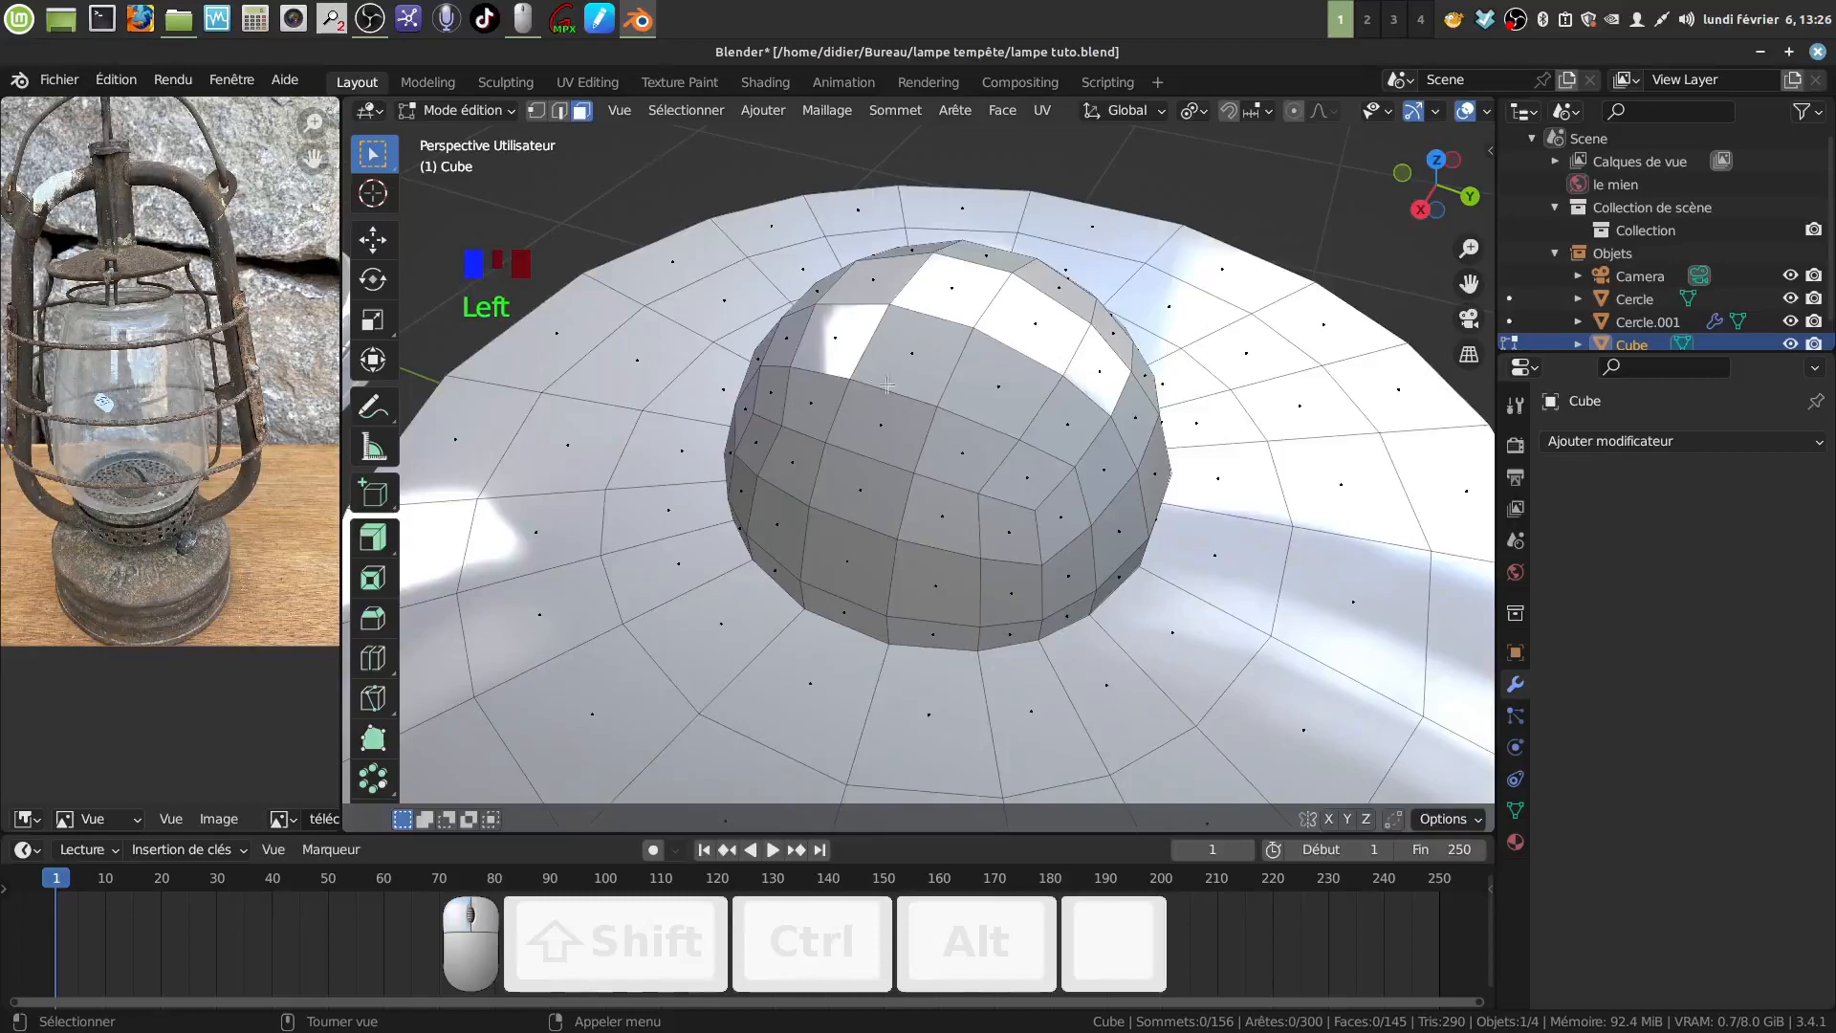
pyautogui.click(895, 436)
pyautogui.keyDown('shift'); pyautogui.click(909, 359); pyautogui.keyUp('shift')
pyautogui.keyDown('shift'); pyautogui.click(952, 291); pyautogui.keyUp('shift')
pyautogui.moveTo(951, 292); pyautogui.dragTo(1038, 440, button='middle')
pyautogui.keyDown('shift'); pyautogui.click(987, 426); pyautogui.keyUp('shift')
pyautogui.keyDown('shift'); pyautogui.click(987, 426); pyautogui.keyUp('shift')
pyautogui.keyDown('shift'); pyautogui.moveTo(942, 487); pyautogui.dragTo(953, 444, button='middle'); pyautogui.keyUp('shift')
pyautogui.moveTo(954, 444); pyautogui.dragTo(959, 507, button='middle')
pyautogui.keyDown('shift'); pyautogui.moveTo(959, 507); pyautogui.dragTo(997, 514, button='middle'); pyautogui.keyUp('shift')
pyautogui.scroll(1, 984, 532)
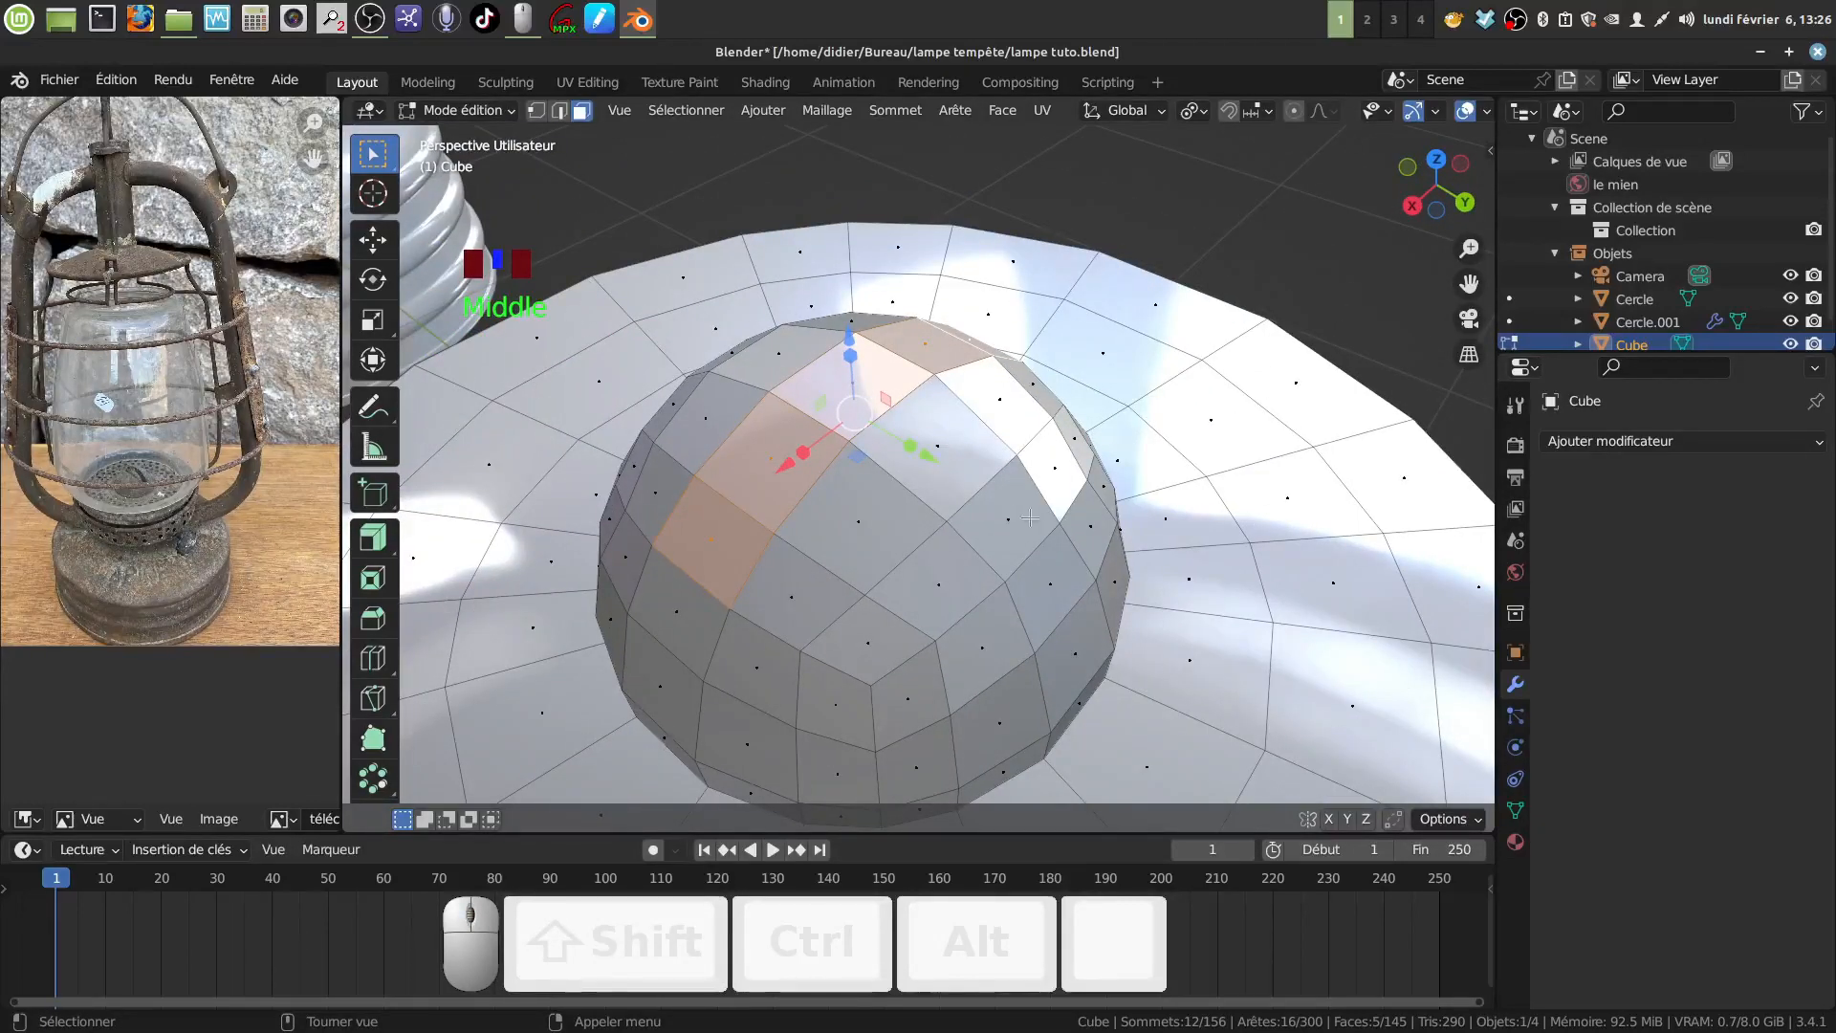
pyautogui.press('i')
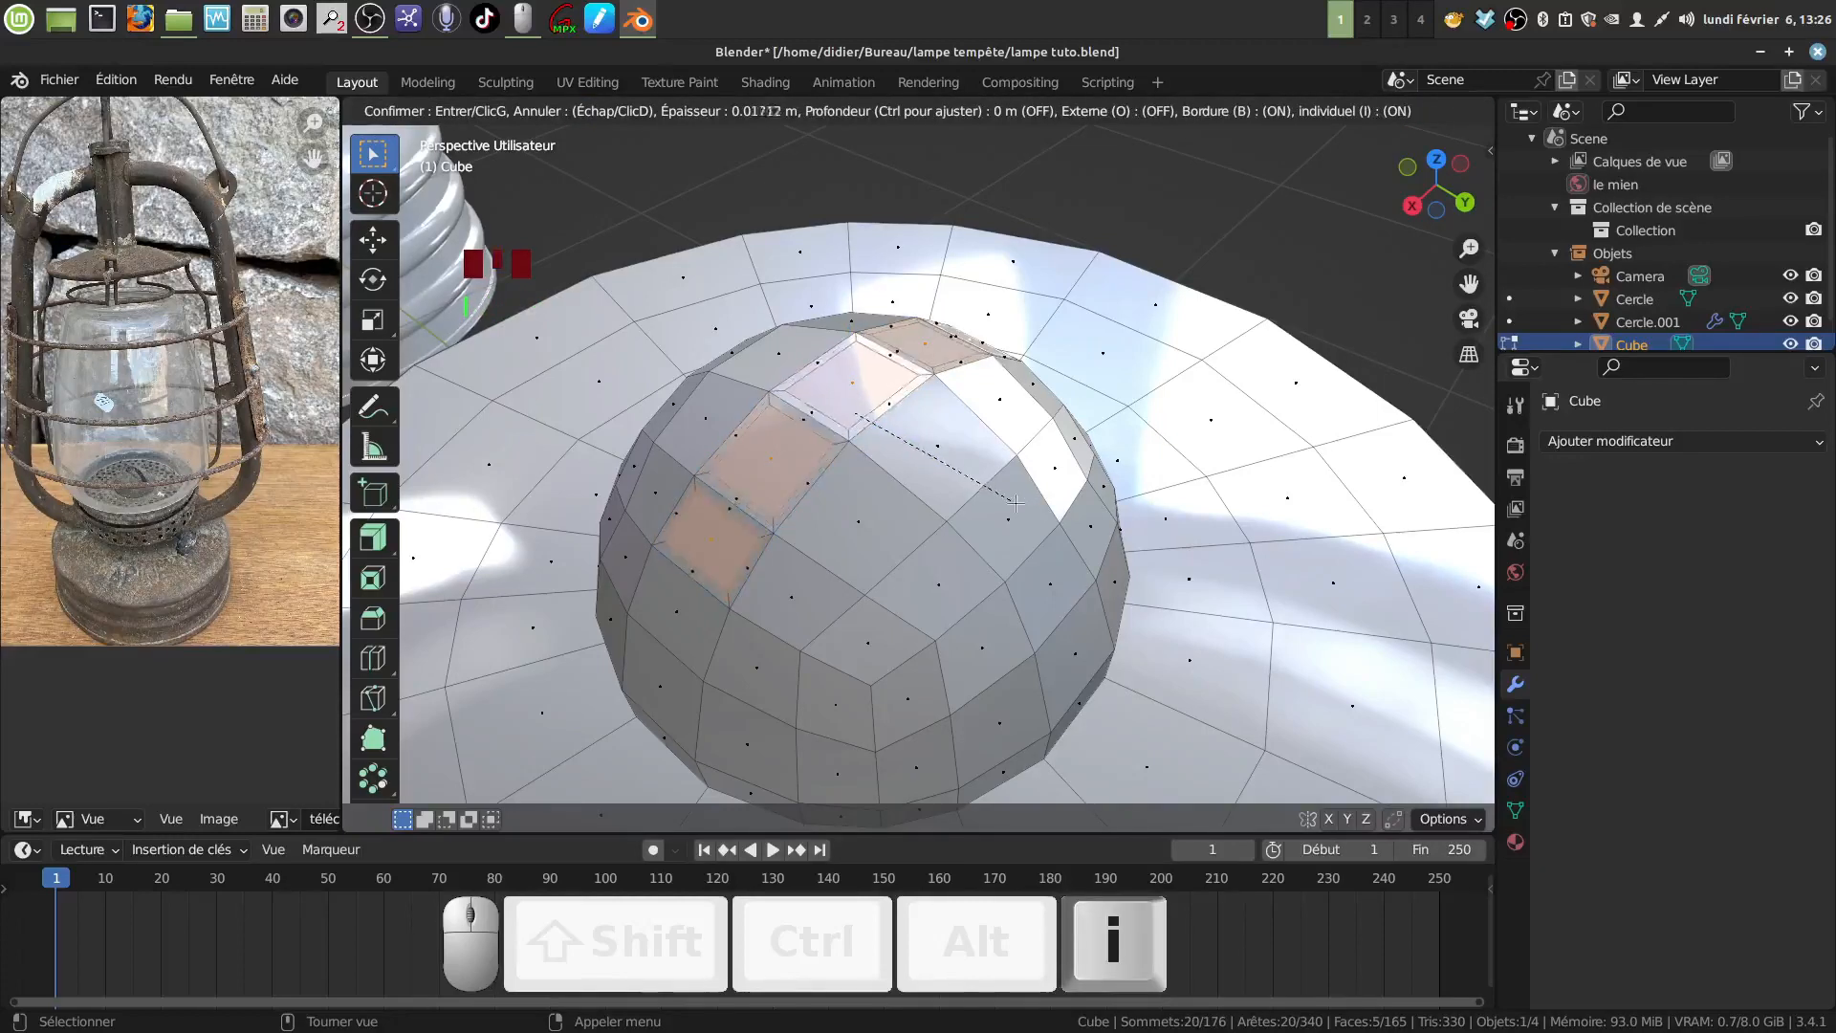
pyautogui.rightClick(1012, 501)
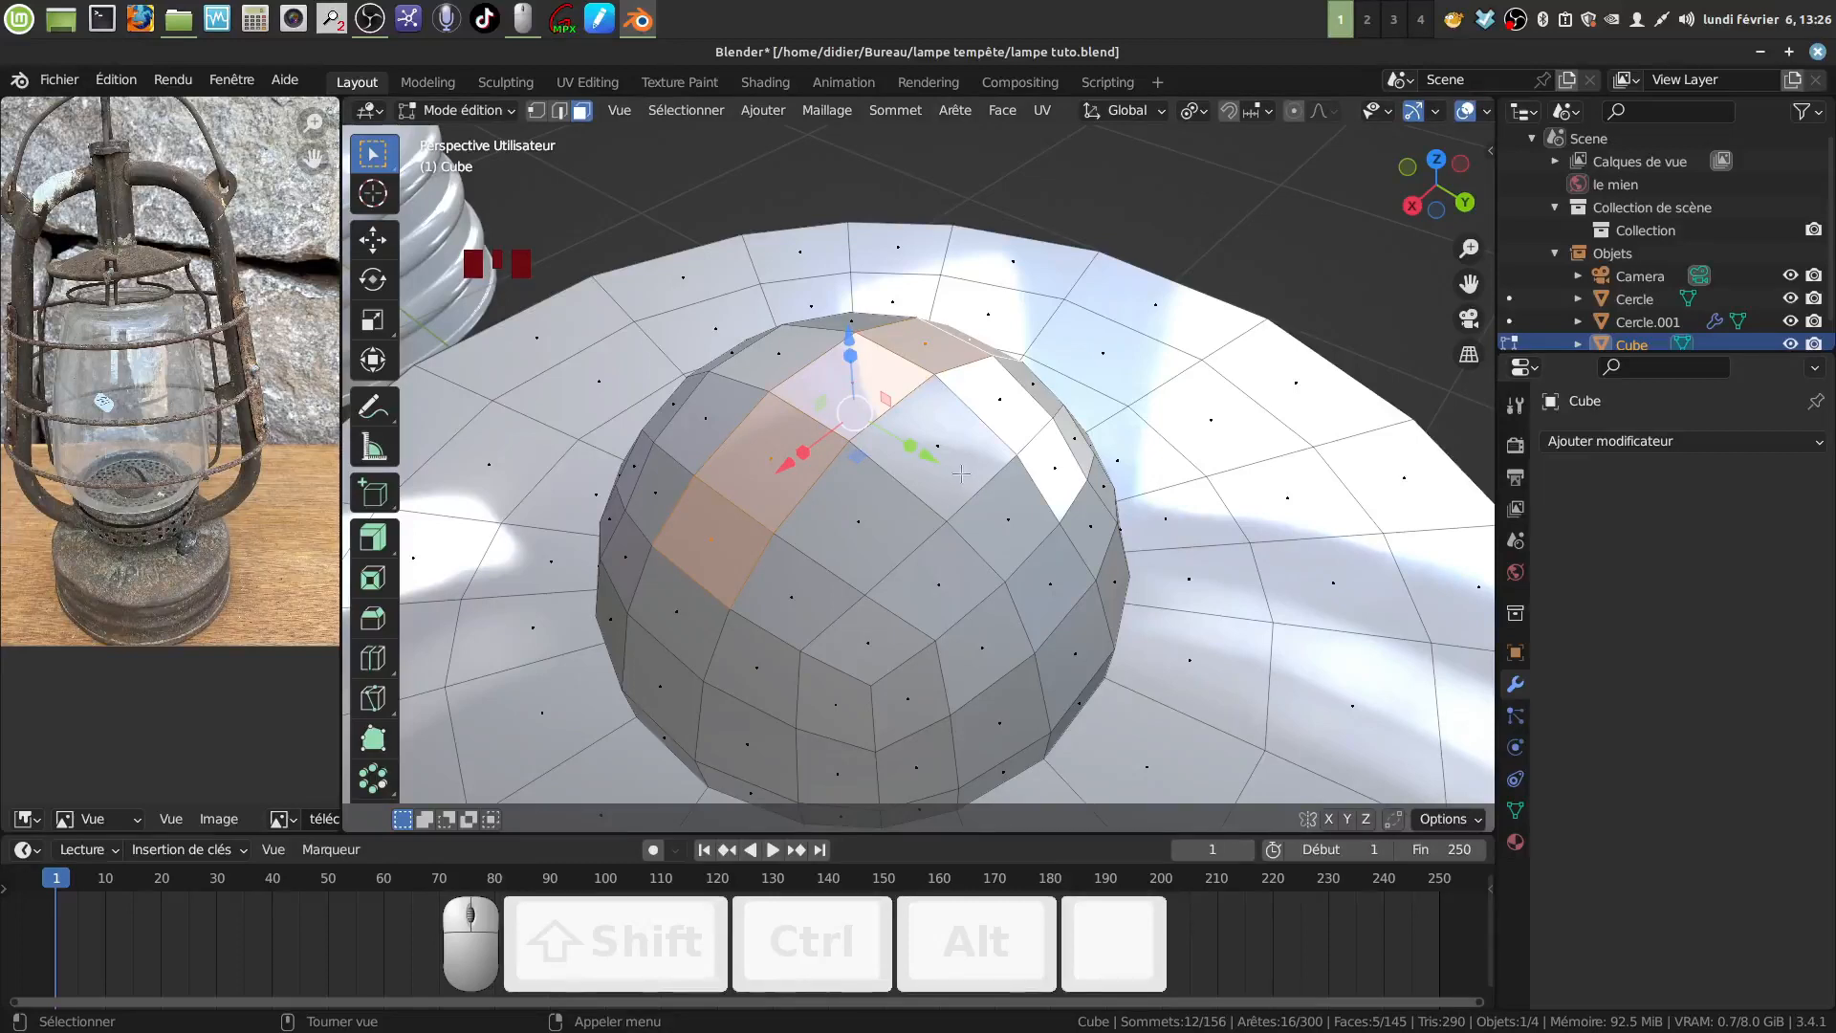
pyautogui.press('i')
pyautogui.press('i')
pyautogui.press('i')
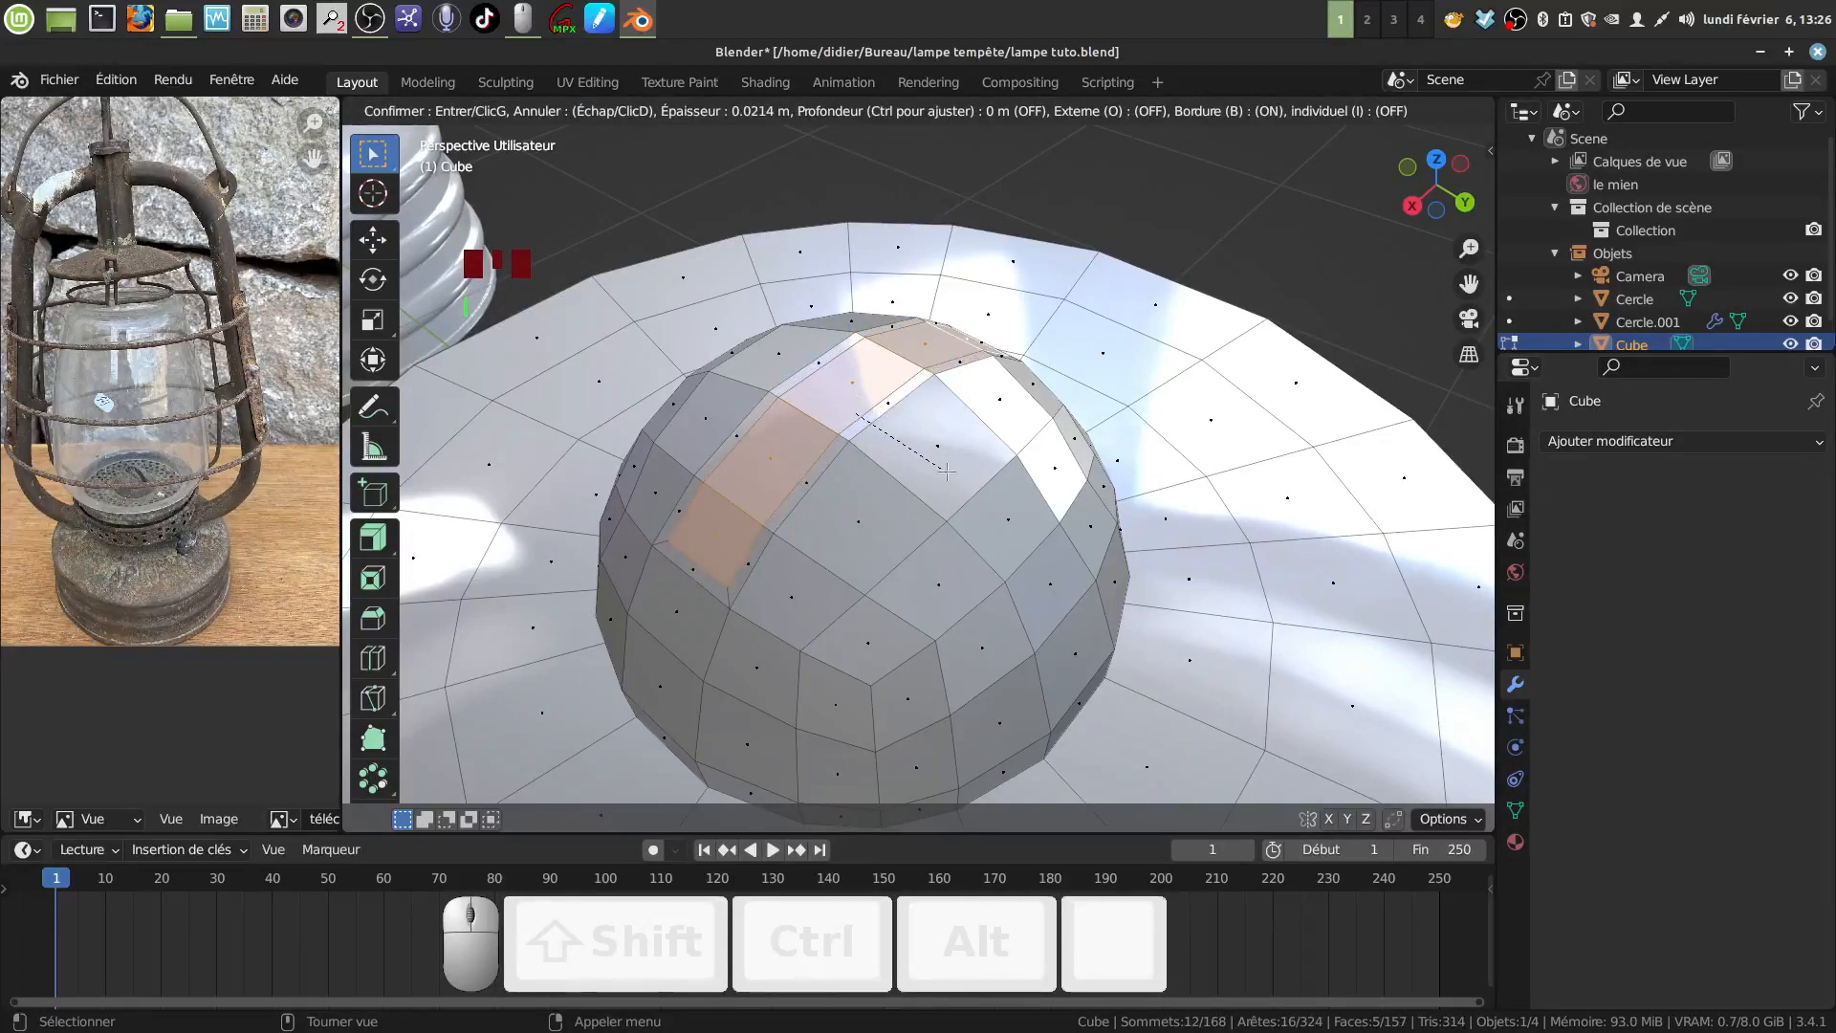
pyautogui.click(938, 471)
# Extrude the inset face strip and lower it along Z by about 0.128 m to form a groove.
pyautogui.moveTo(938, 471); pyautogui.dragTo(883, 400, button='middle')
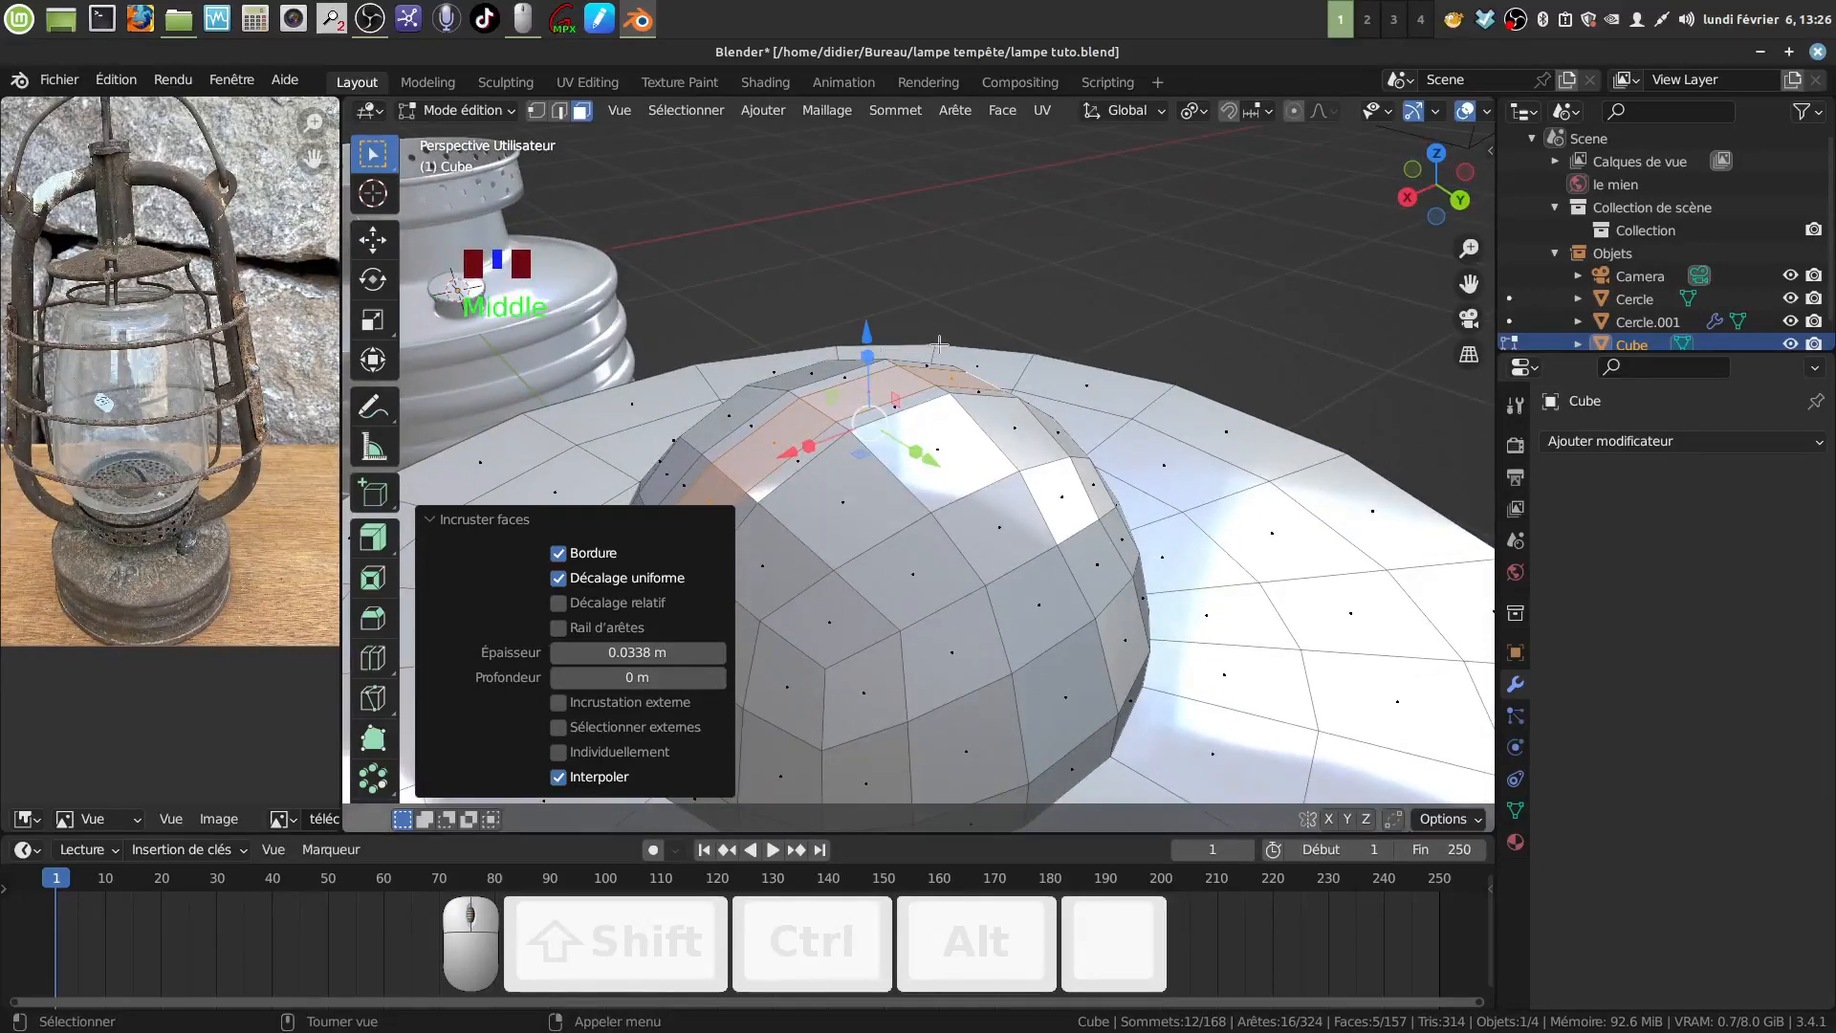
pyautogui.press('e')
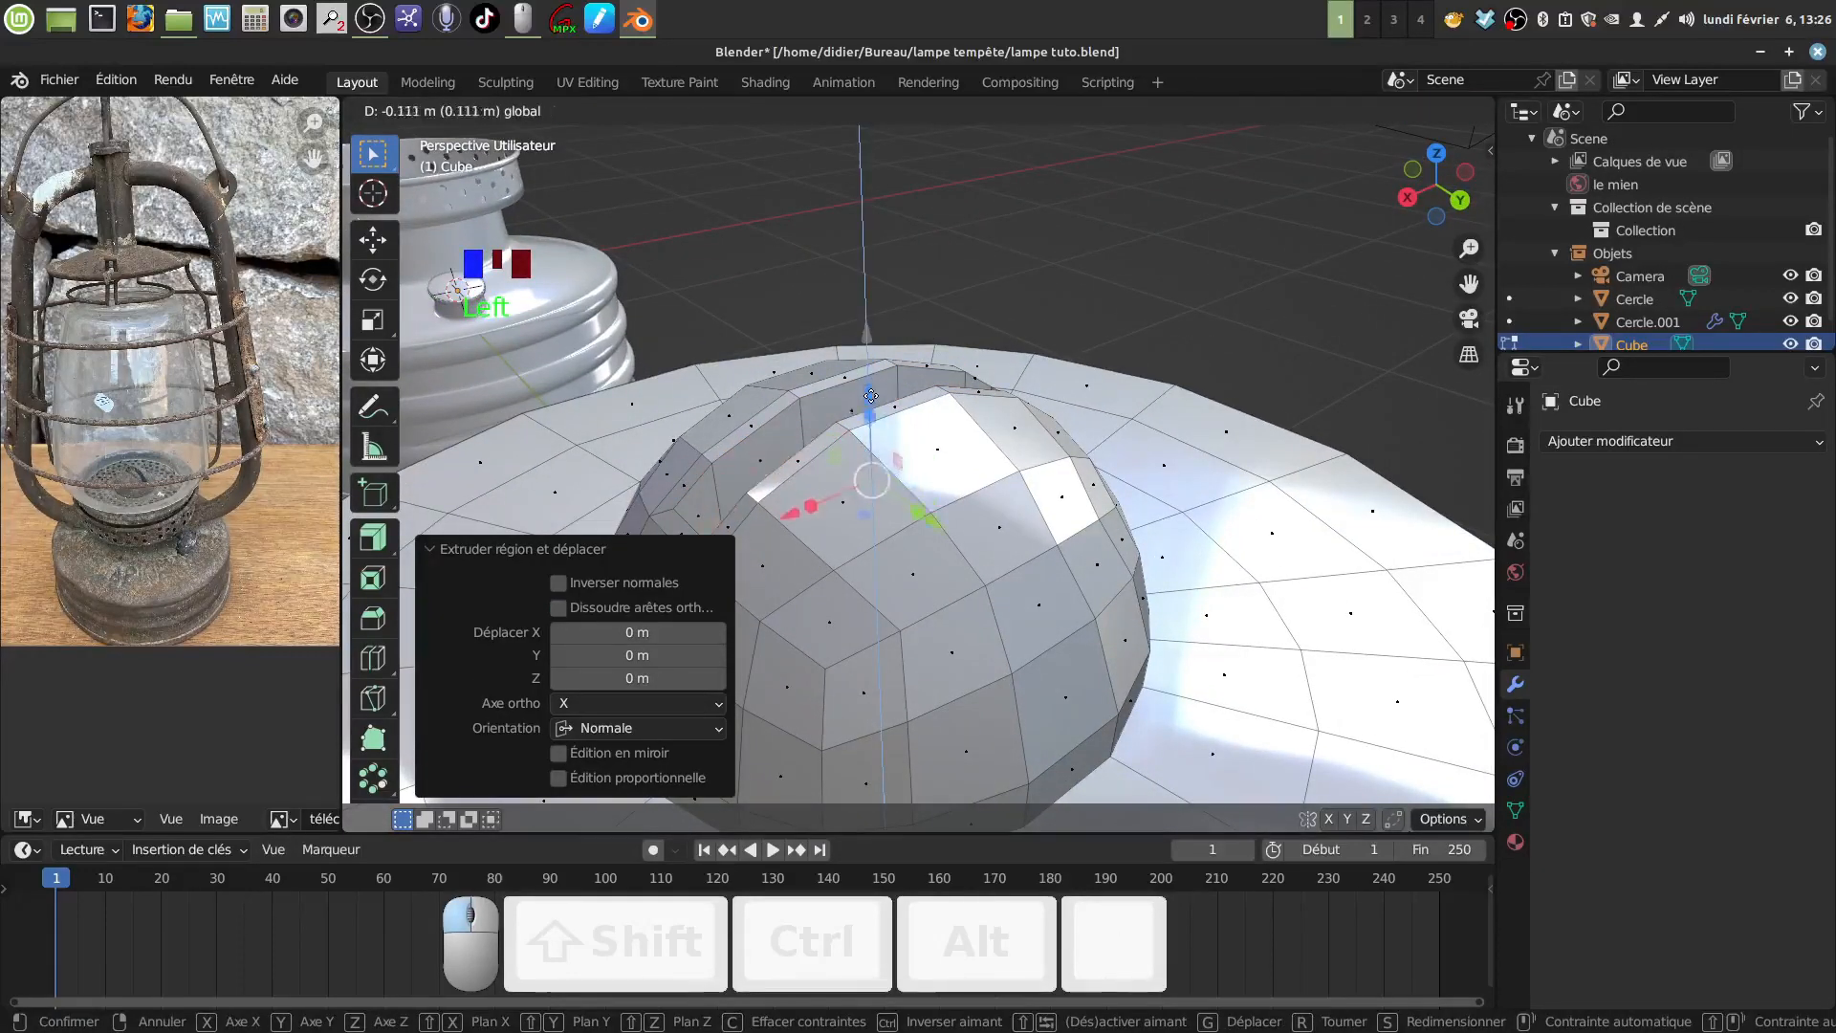
pyautogui.click(866, 394)
pyautogui.moveTo(866, 394); pyautogui.dragTo(957, 414, button='middle')
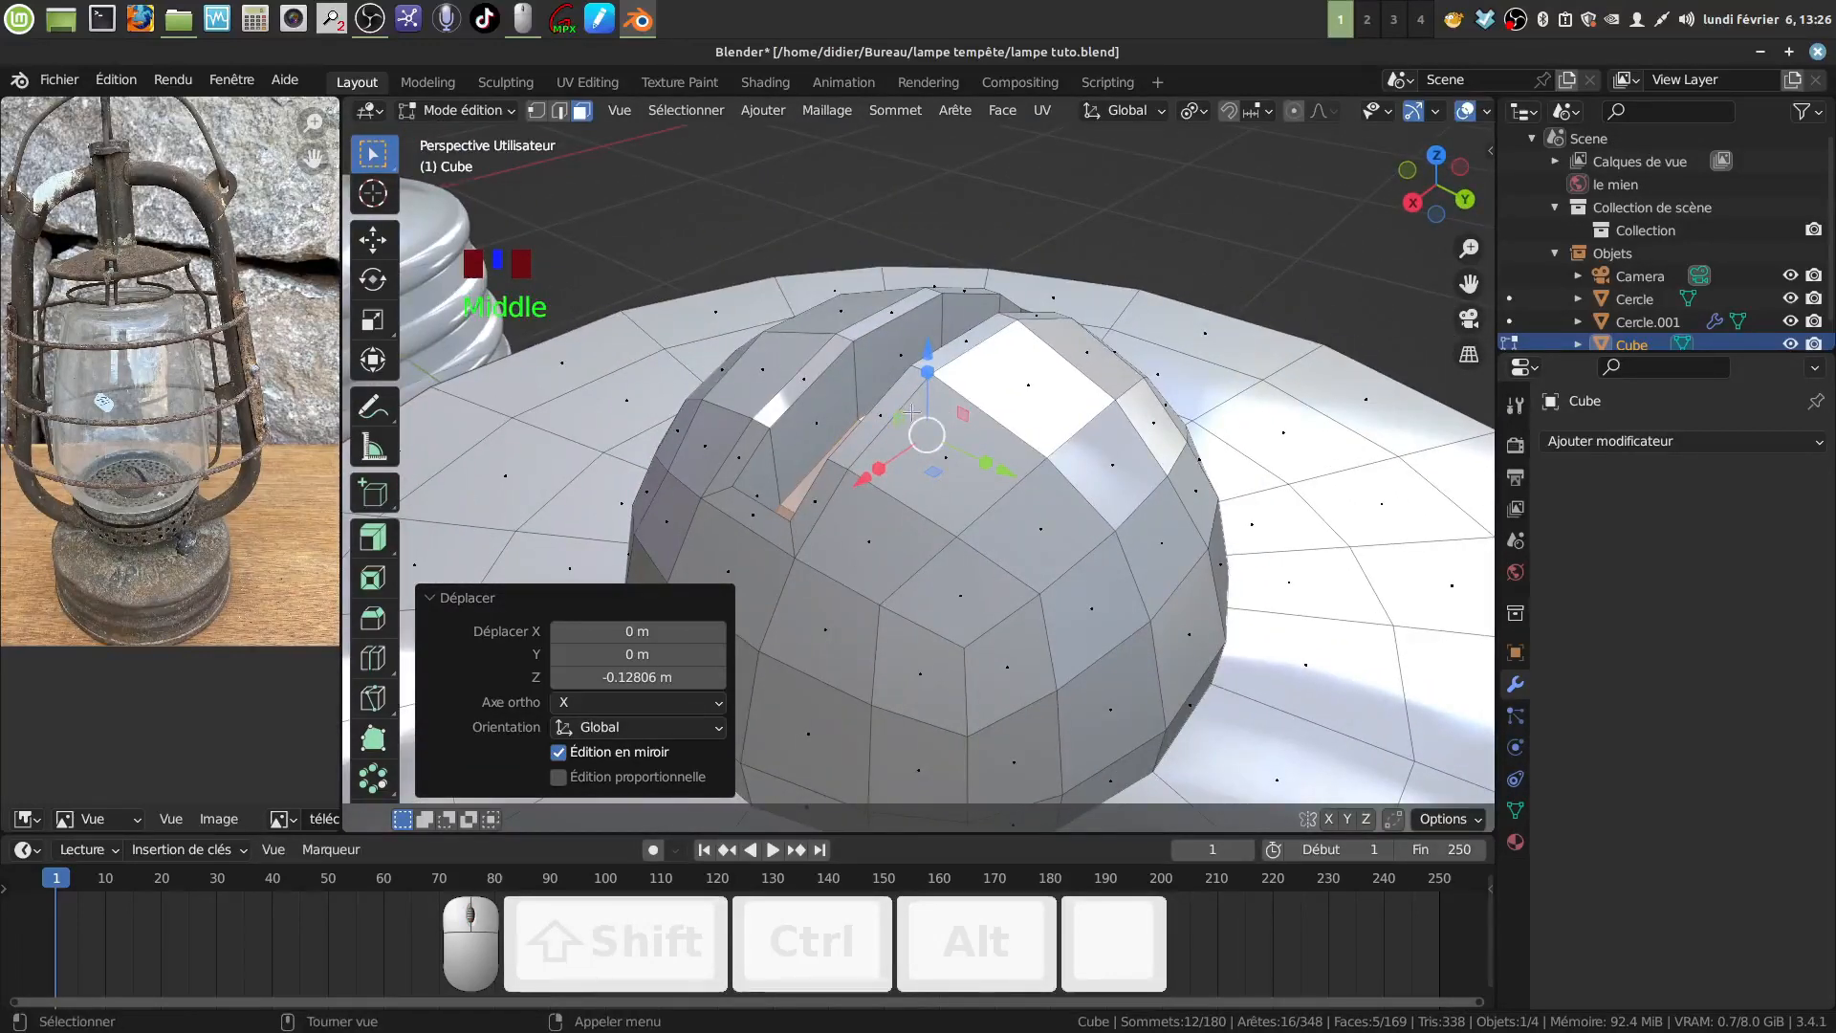
# Delete the lowered faces at the bottom of the groove to open the slot through the dome.
pyautogui.middleClick(916, 414)
pyautogui.press('x')
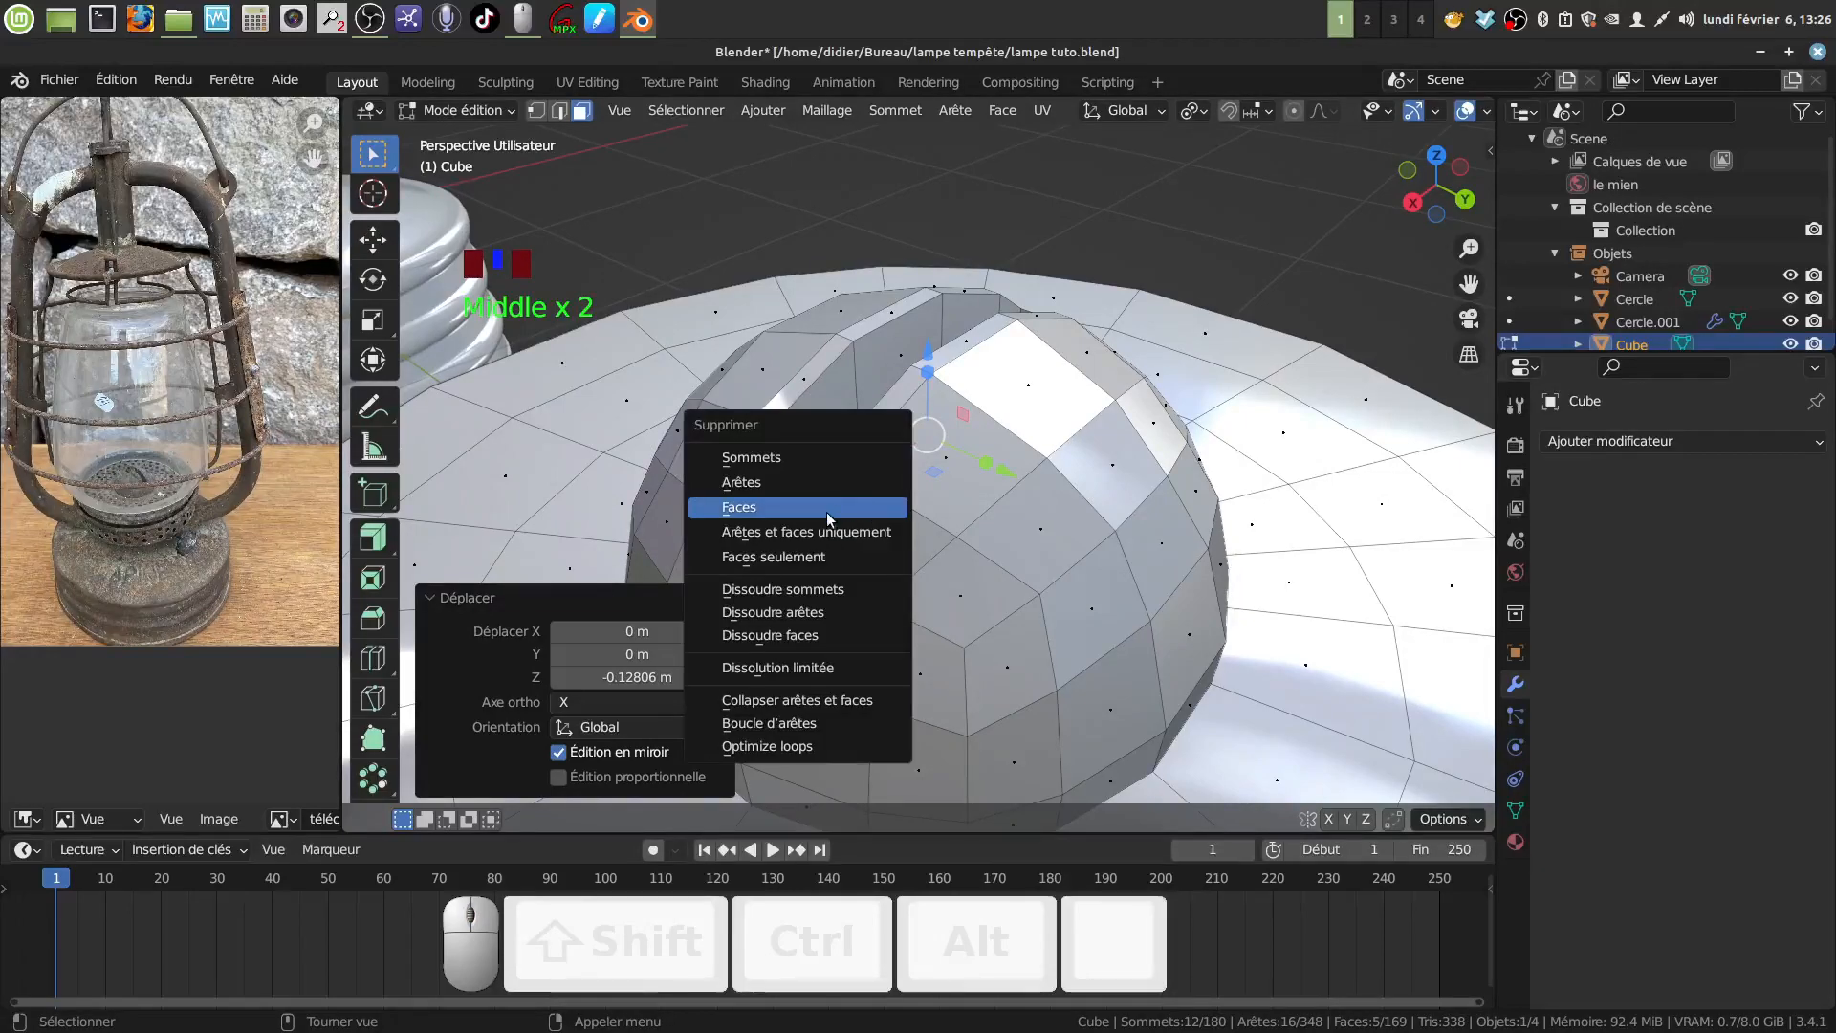
pyautogui.click(827, 513)
pyautogui.moveTo(826, 513)
pyautogui.mouseDown(button='middle')
pyautogui.moveTo(932, 513)
pyautogui.moveTo(890, 530)
pyautogui.moveTo(818, 493)
pyautogui.mouseUp(button='middle')
pyautogui.scroll(2, 873, 527)
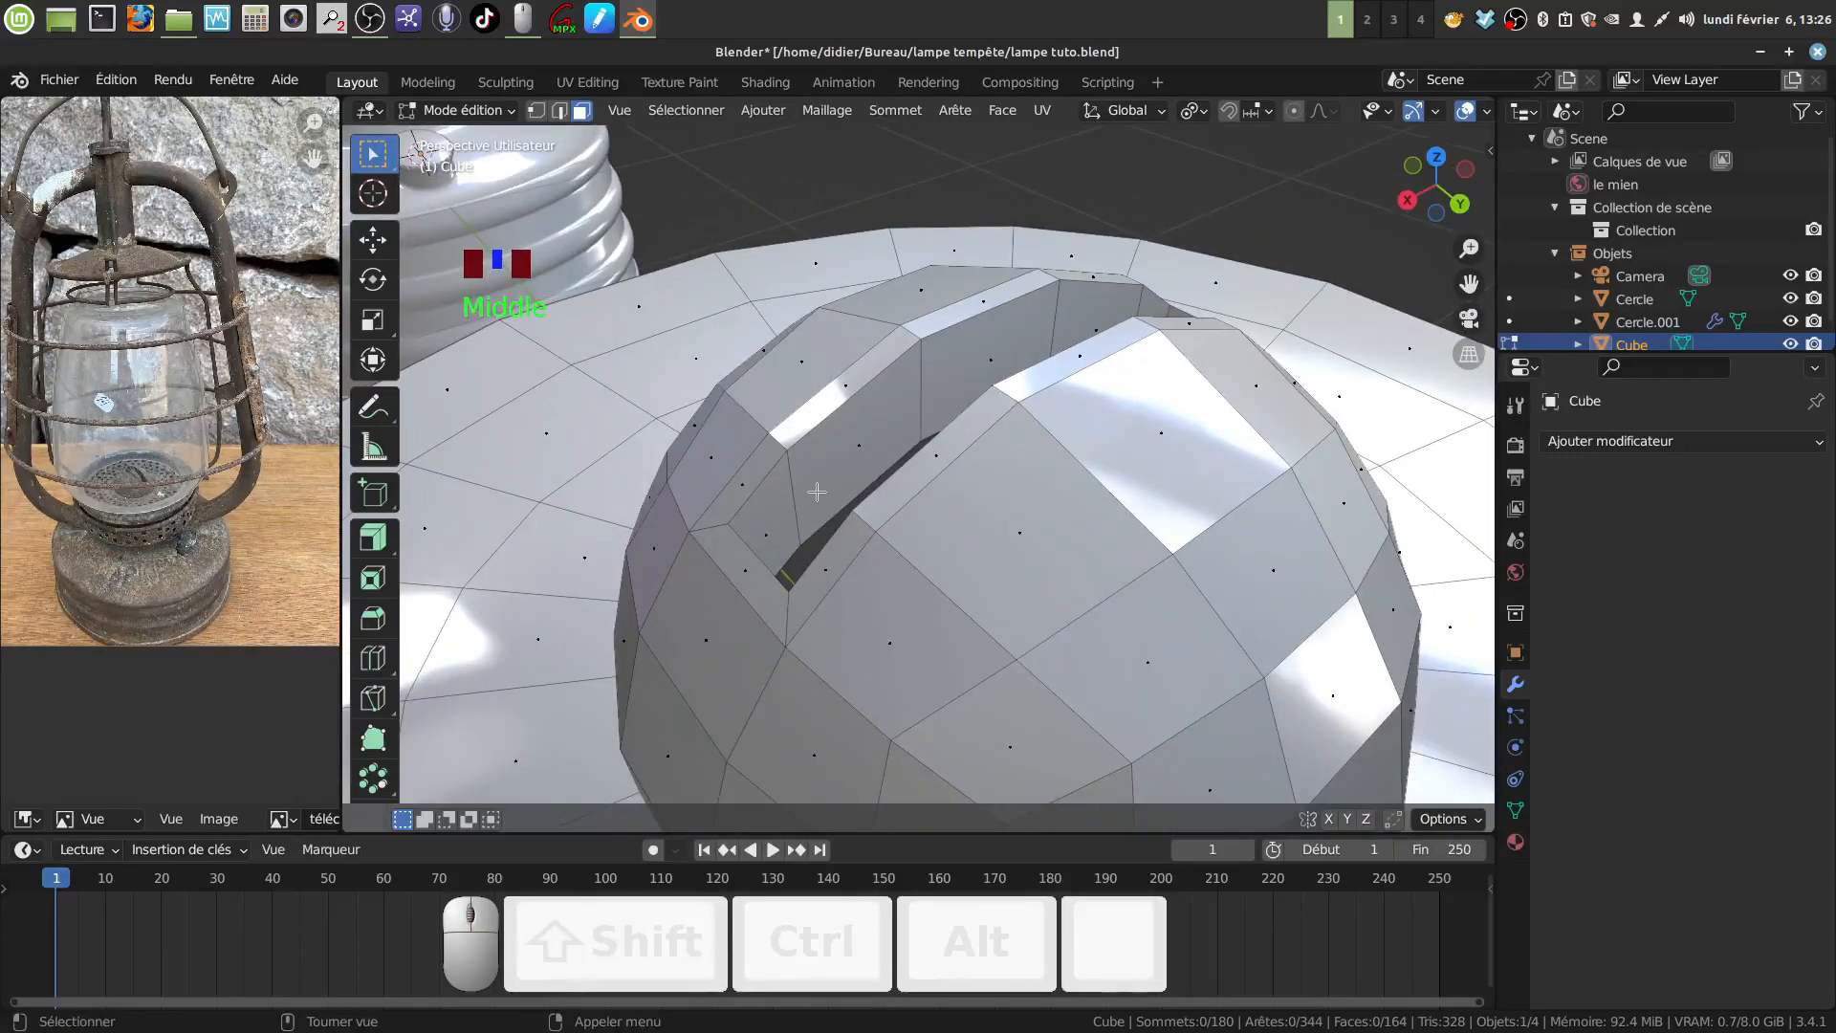
pyautogui.press('ctrl')
pyautogui.moveTo(867, 391); pyautogui.dragTo(842, 410, button='middle')
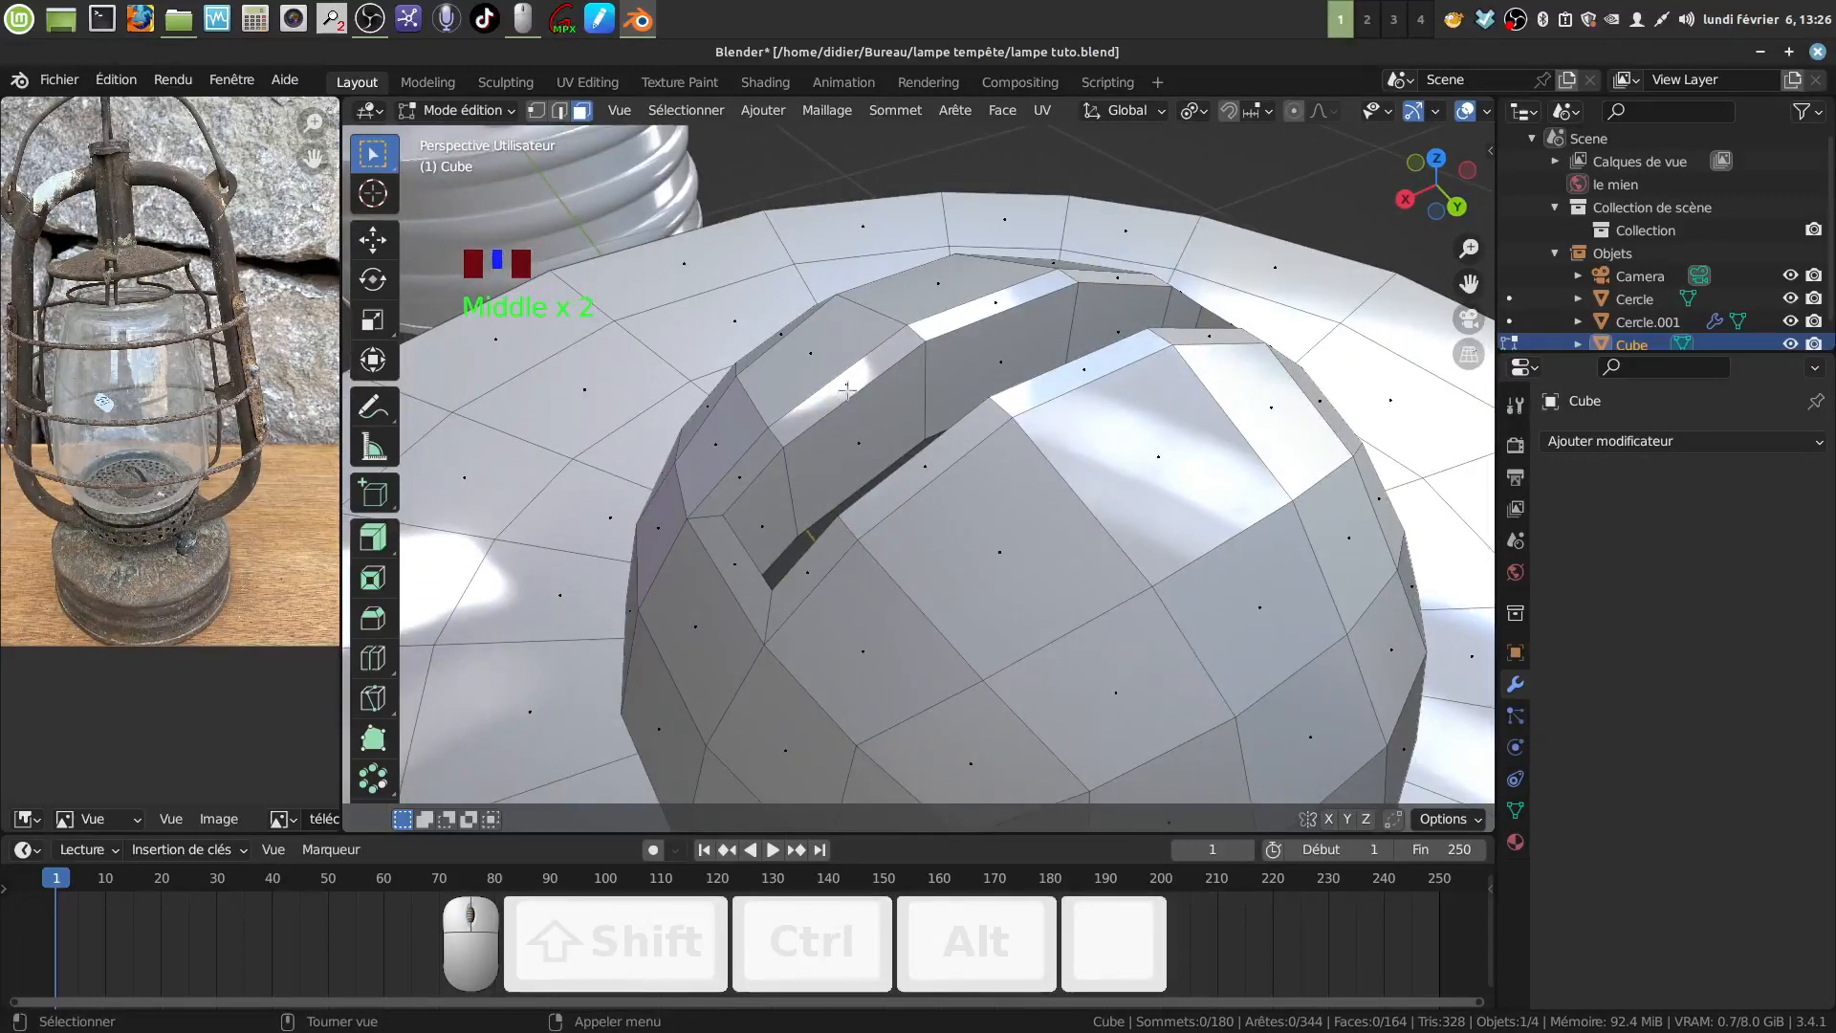
# In edge select mode, select the complete loop of edges around the slot's outer rim, adding the missing edges at its end.
pyautogui.keyDown('alt'); pyautogui.click(847, 390); pyautogui.keyUp('alt')
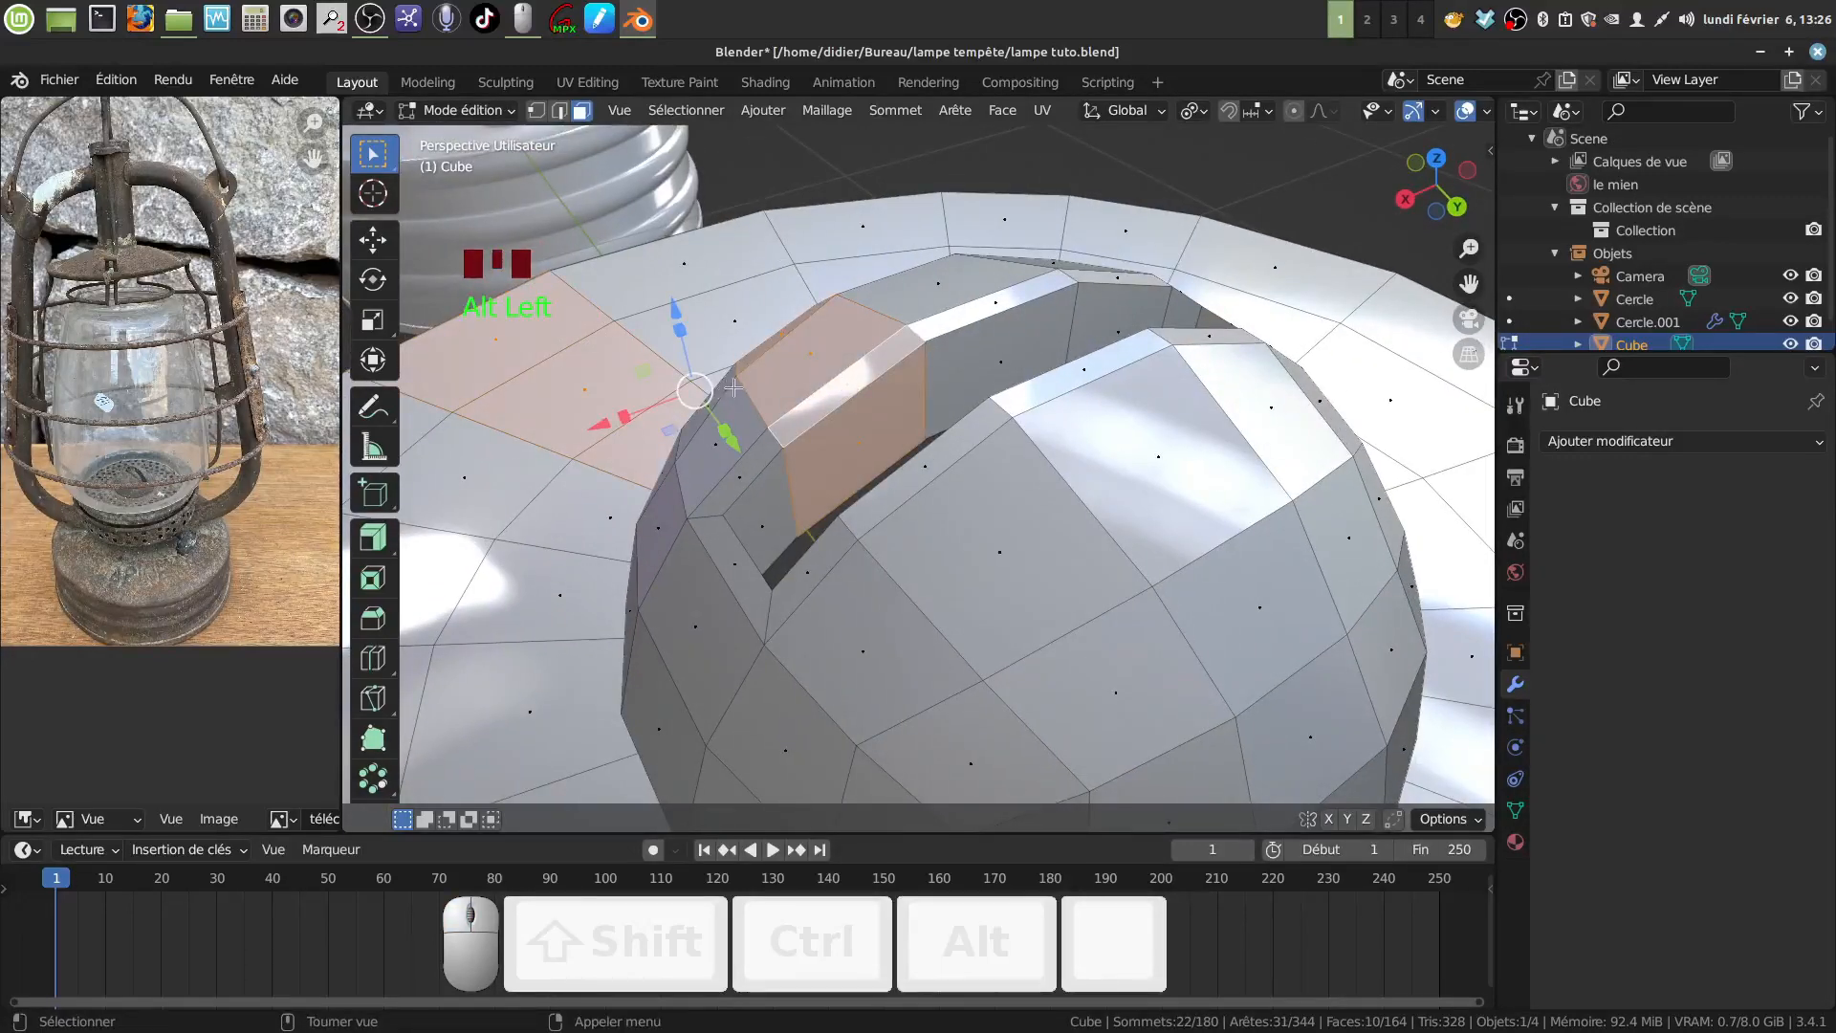
pyautogui.press('a')
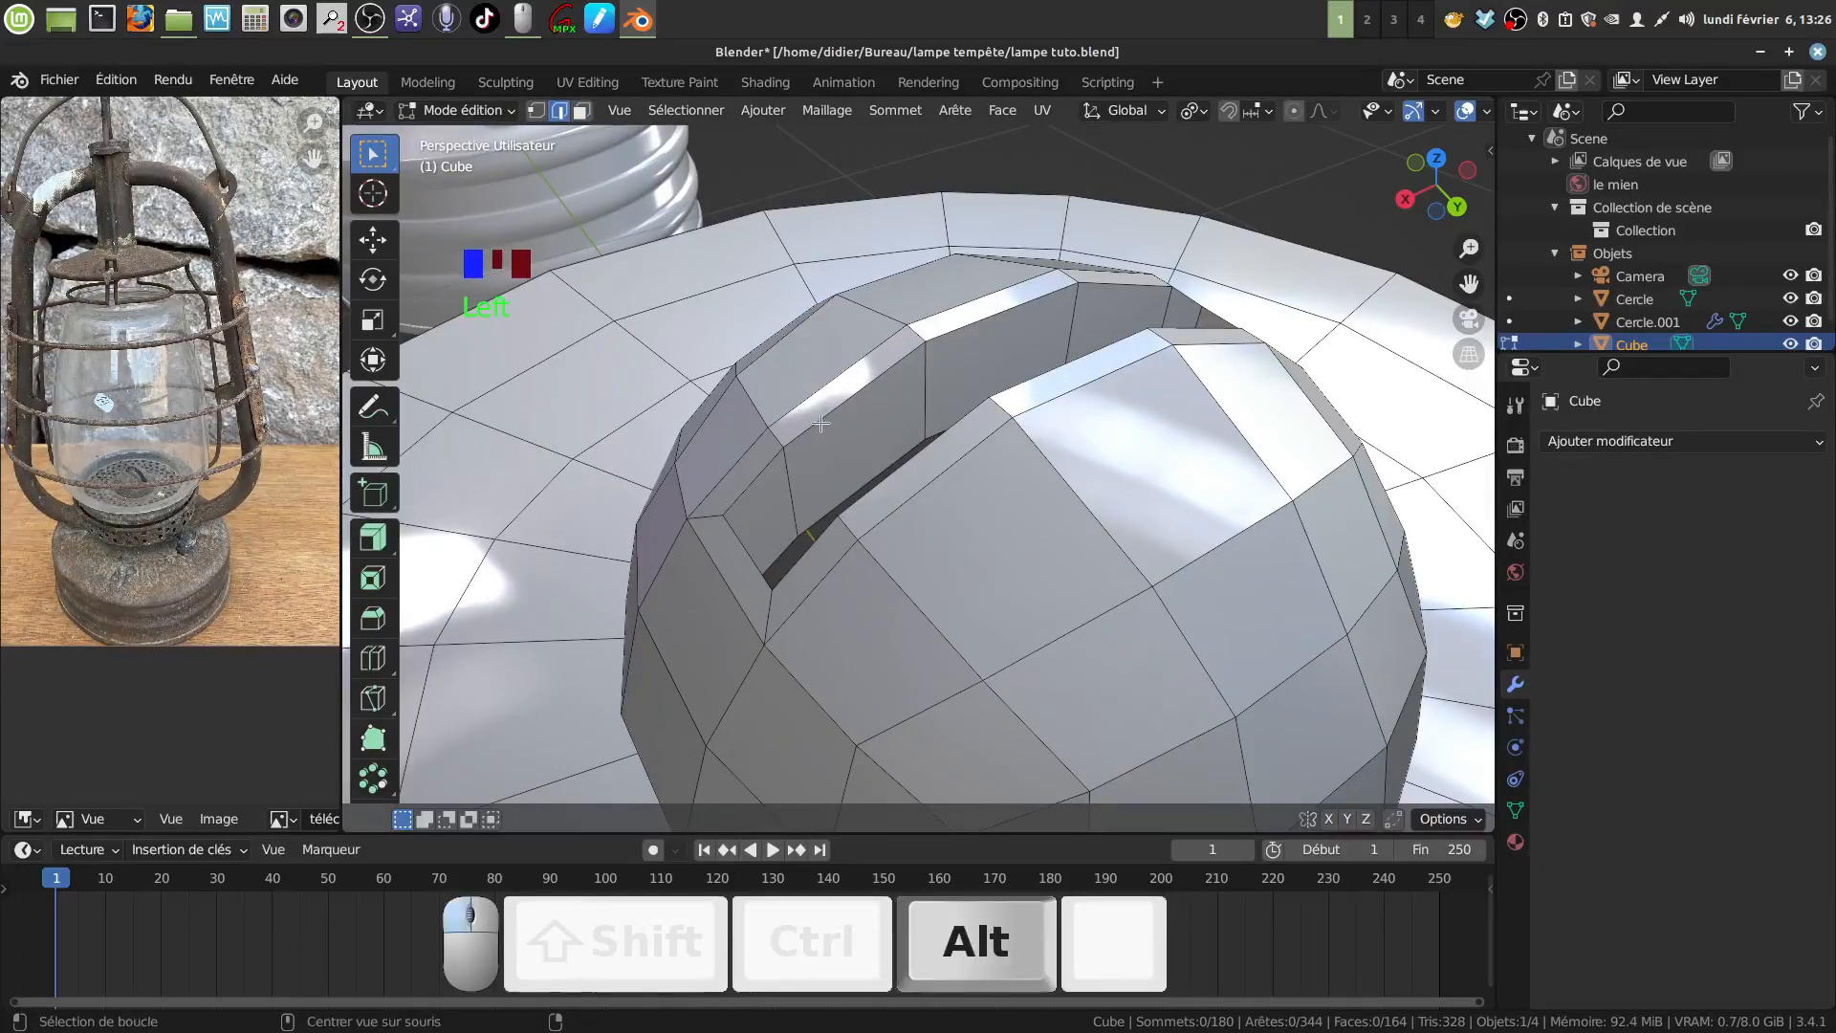
pyautogui.keyDown('alt'); pyautogui.click(821, 422); pyautogui.keyUp('alt')
pyautogui.moveTo(821, 423); pyautogui.dragTo(759, 520, button='middle')
pyautogui.moveTo(1104, 428); pyautogui.dragTo(983, 507, button='middle')
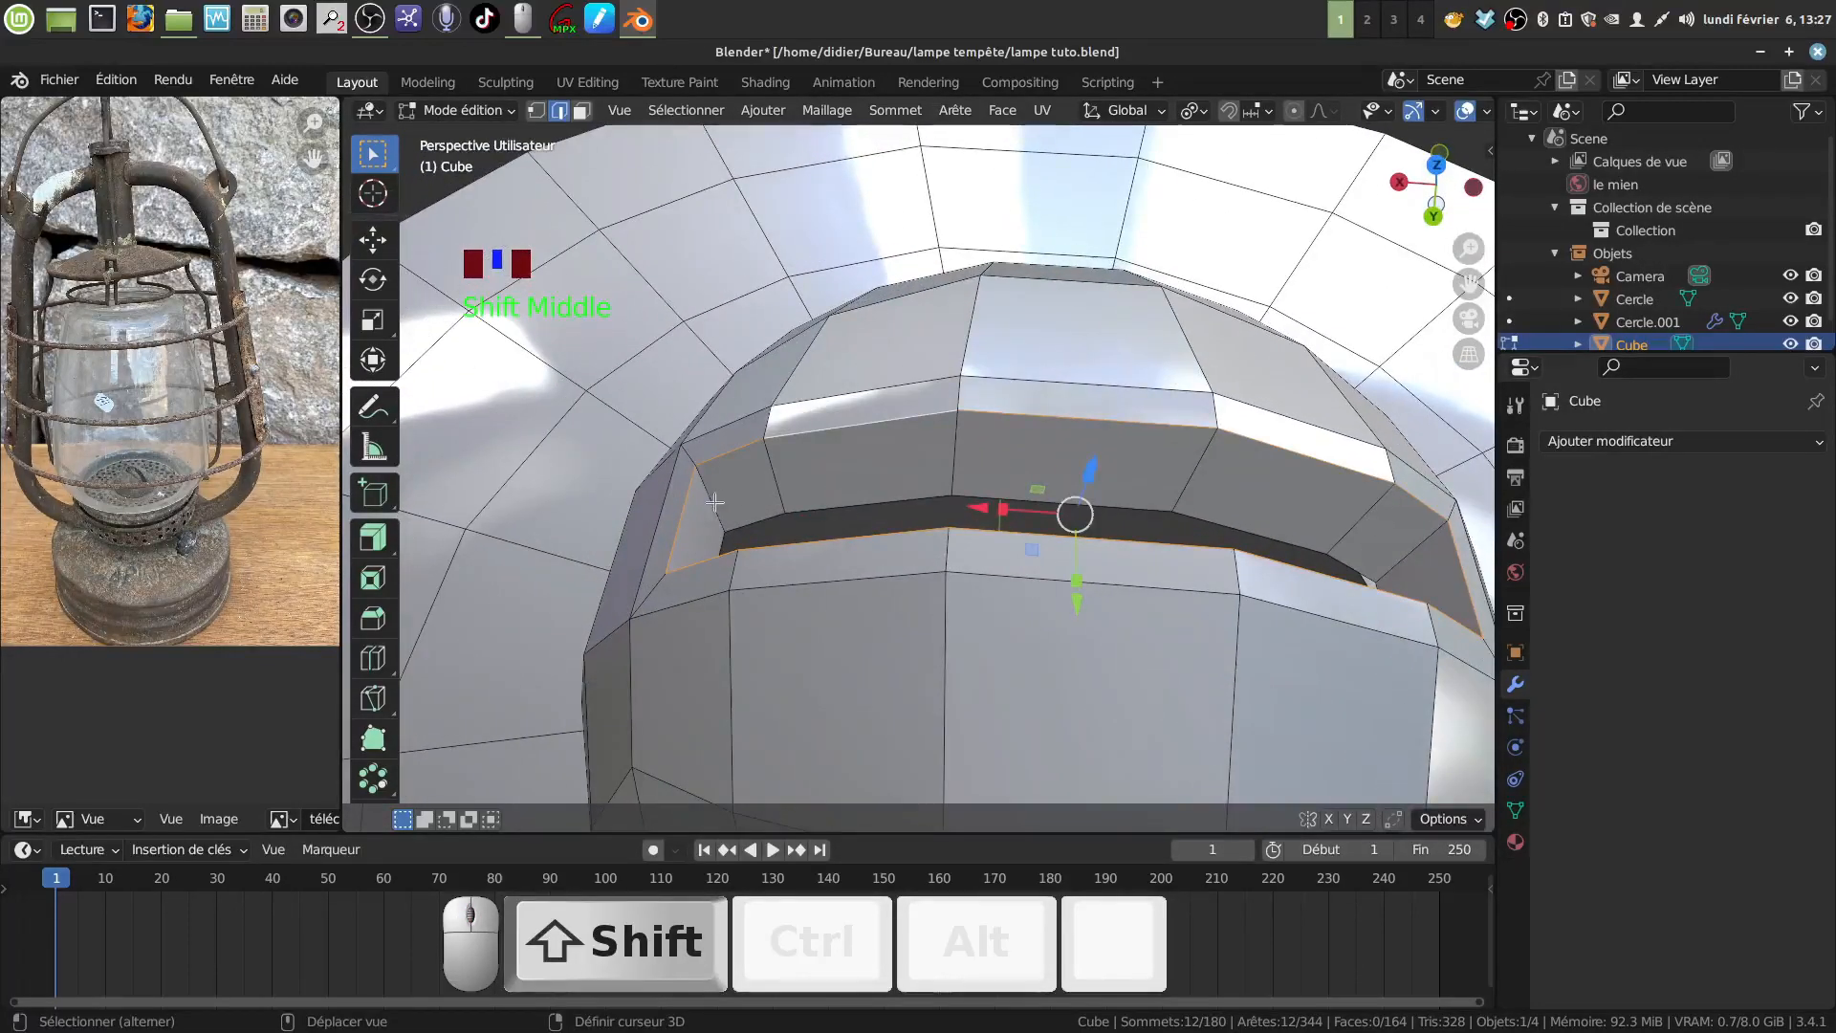
pyautogui.moveTo(750, 506); pyautogui.dragTo(781, 620, button='middle')
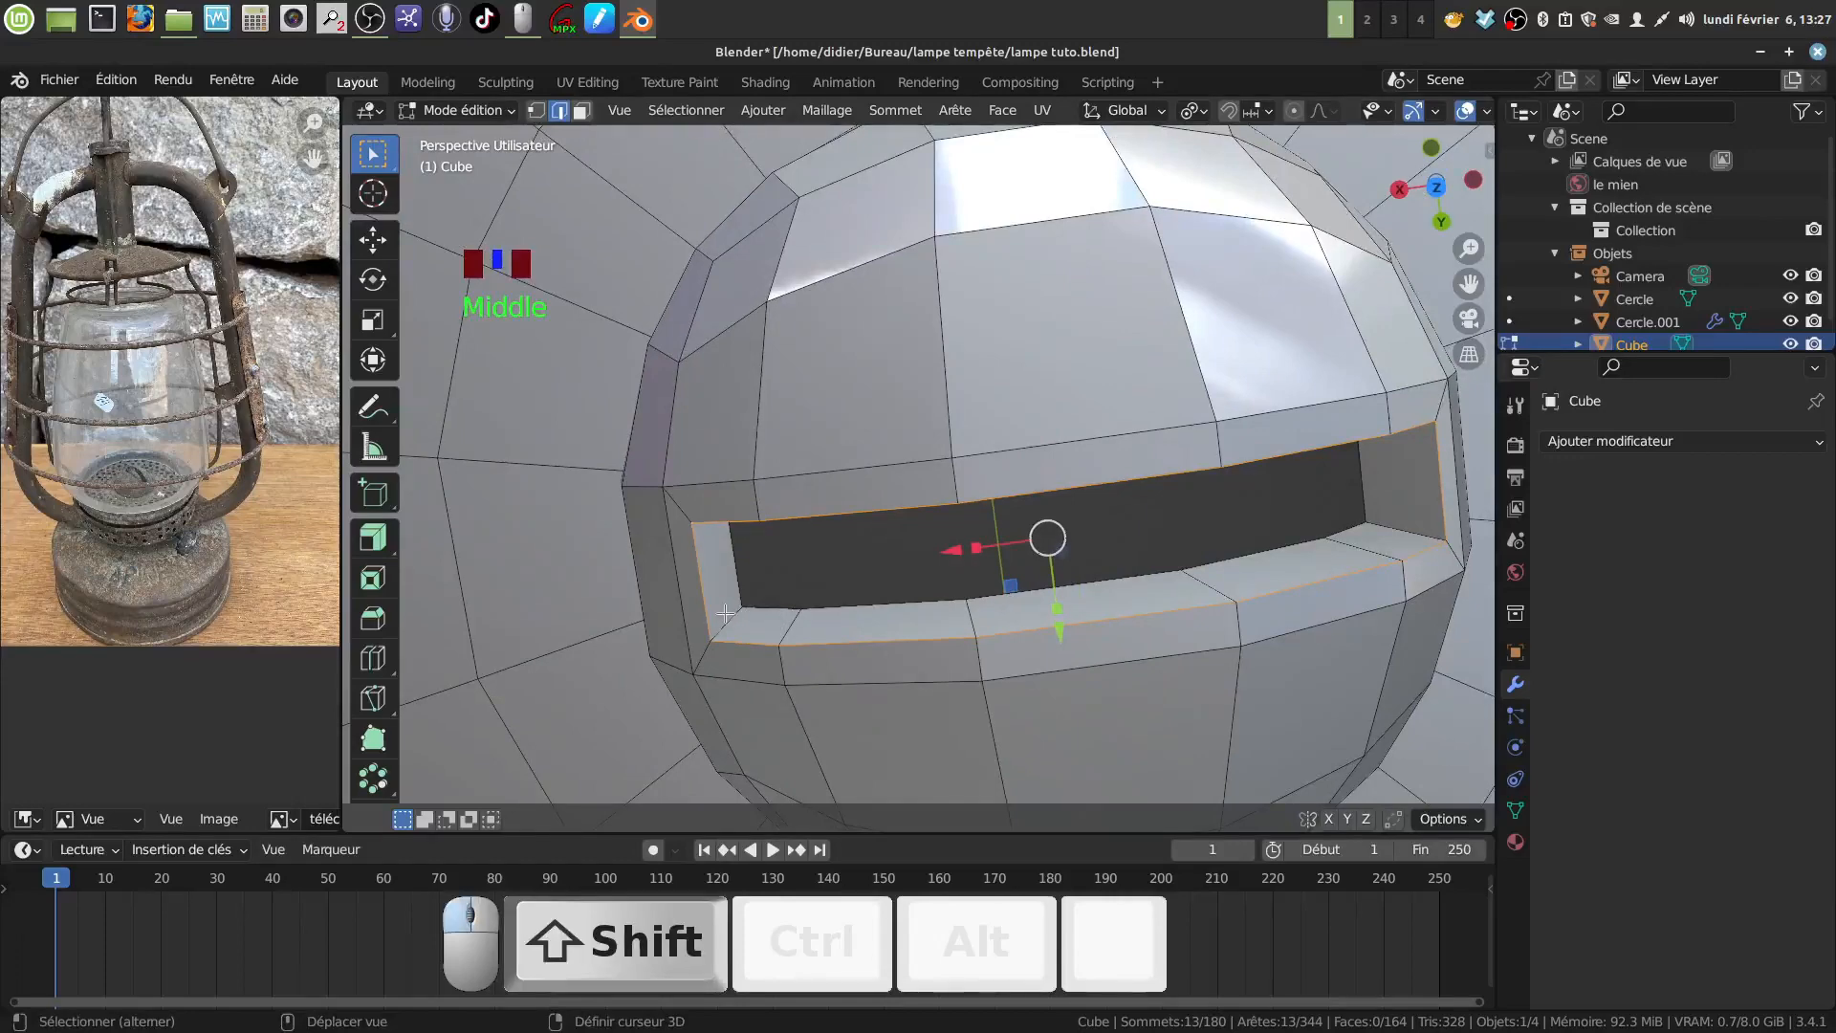
pyautogui.moveTo(1049, 521); pyautogui.dragTo(1225, 521, button='middle')
pyautogui.keyDown('shift'); pyautogui.click(1229, 632); pyautogui.keyUp('shift')
pyautogui.keyDown('shift'); pyautogui.moveTo(1020, 558); pyautogui.dragTo(1105, 505, button='middle'); pyautogui.keyUp('shift')
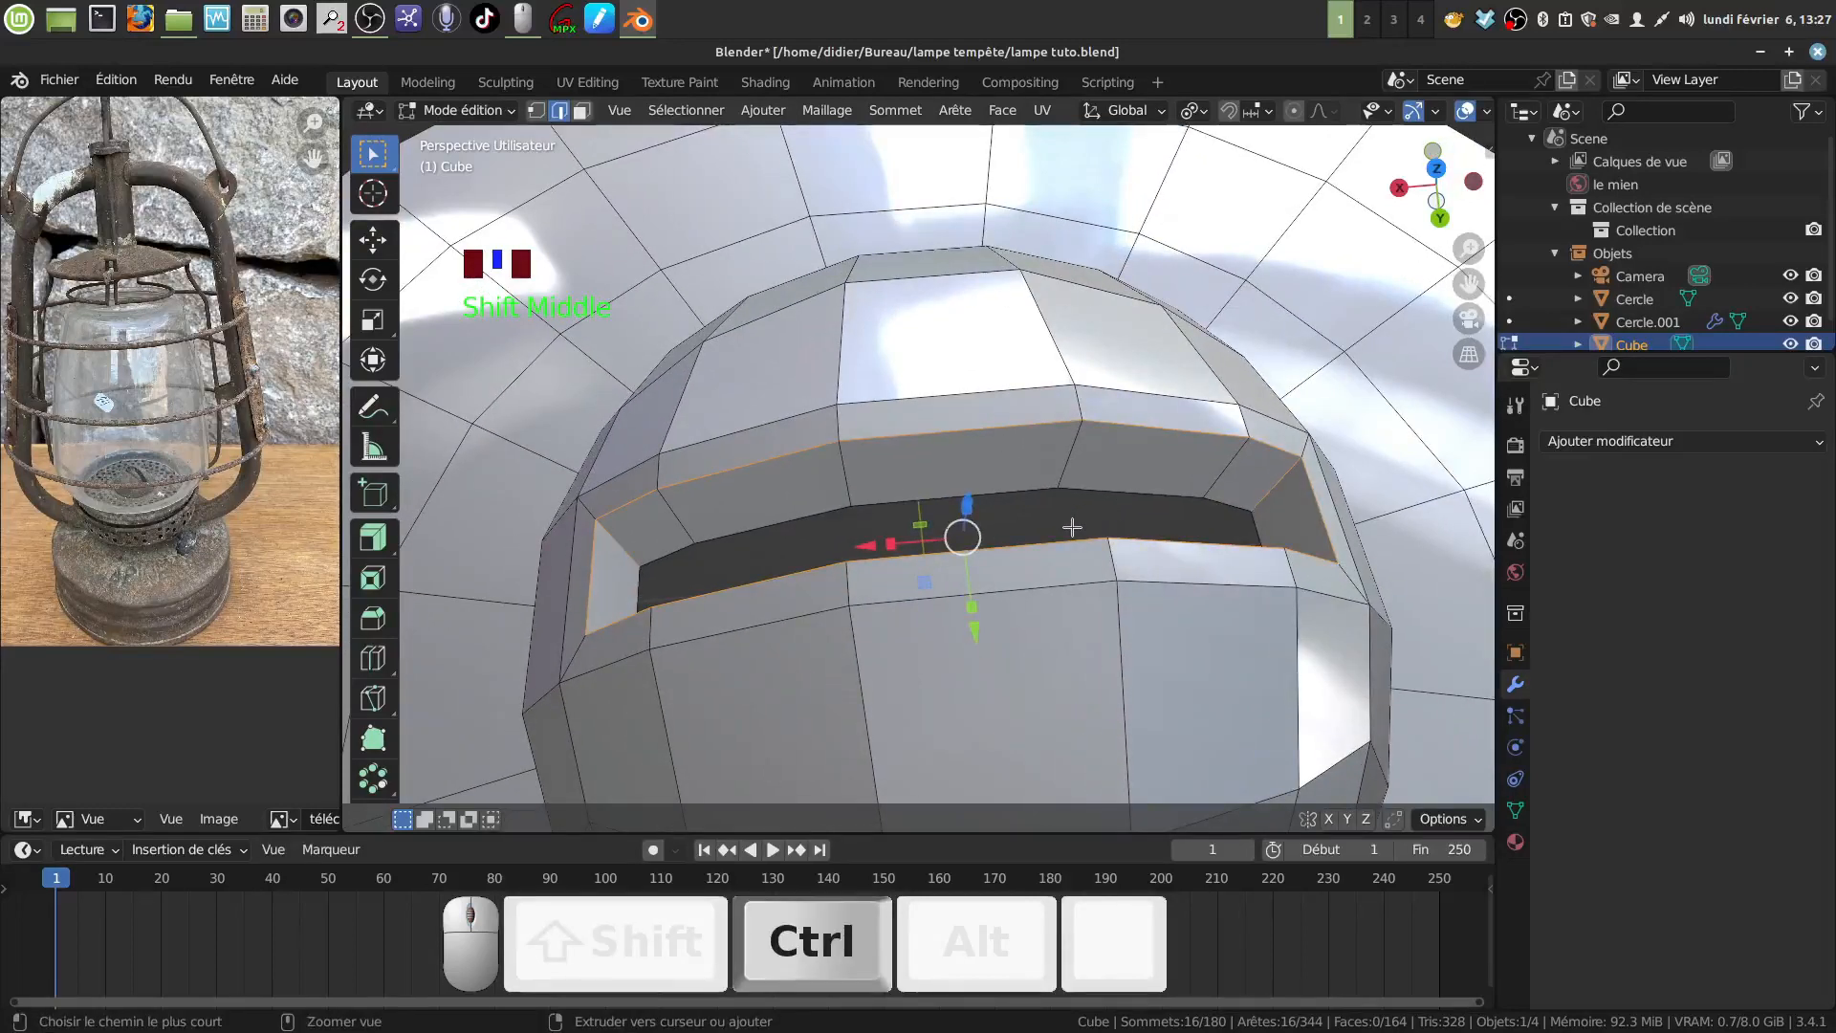
# Bevel the slot's rim edges by about 0.016 m with 2 segments and return to object mode.
pyautogui.hotkey('ctrl', 'b')
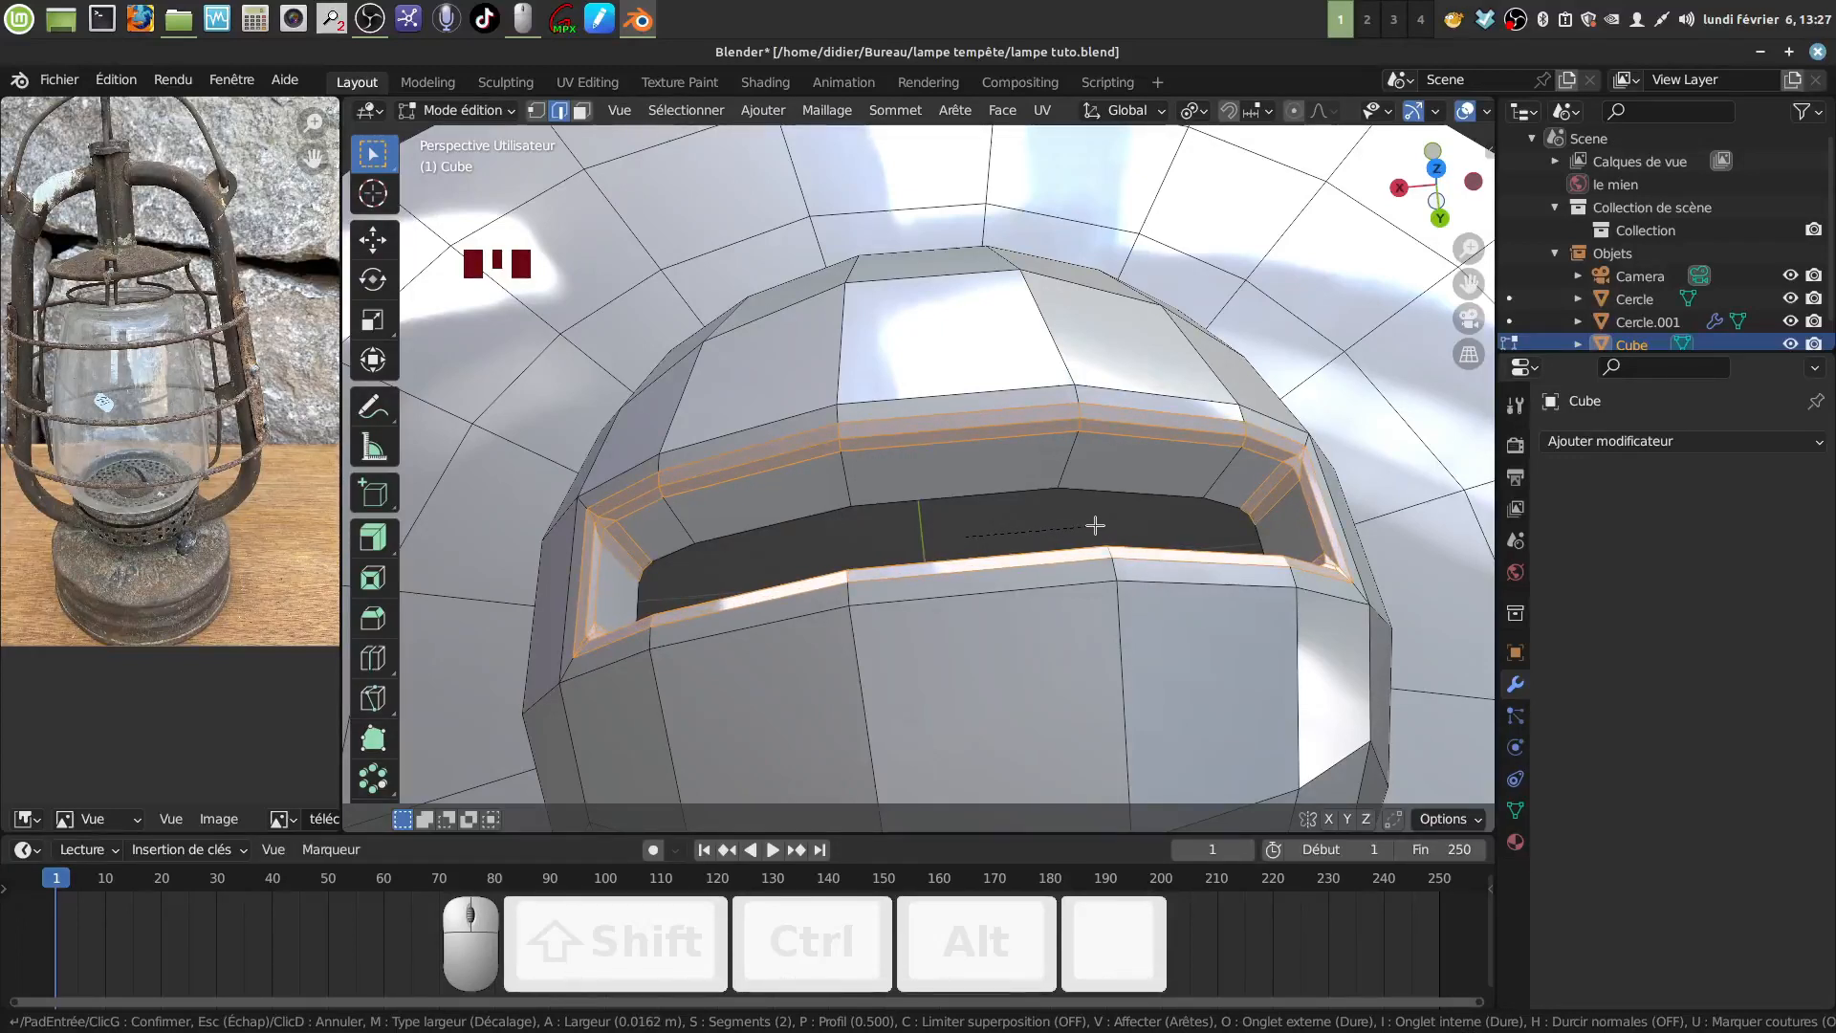
pyautogui.click(1095, 525)
pyautogui.moveTo(1095, 521); pyautogui.dragTo(1083, 569, button='middle')
pyautogui.scroll(-4, 1129, 480)
pyautogui.scroll(-3, 1042, 493)
pyautogui.press('Tab')
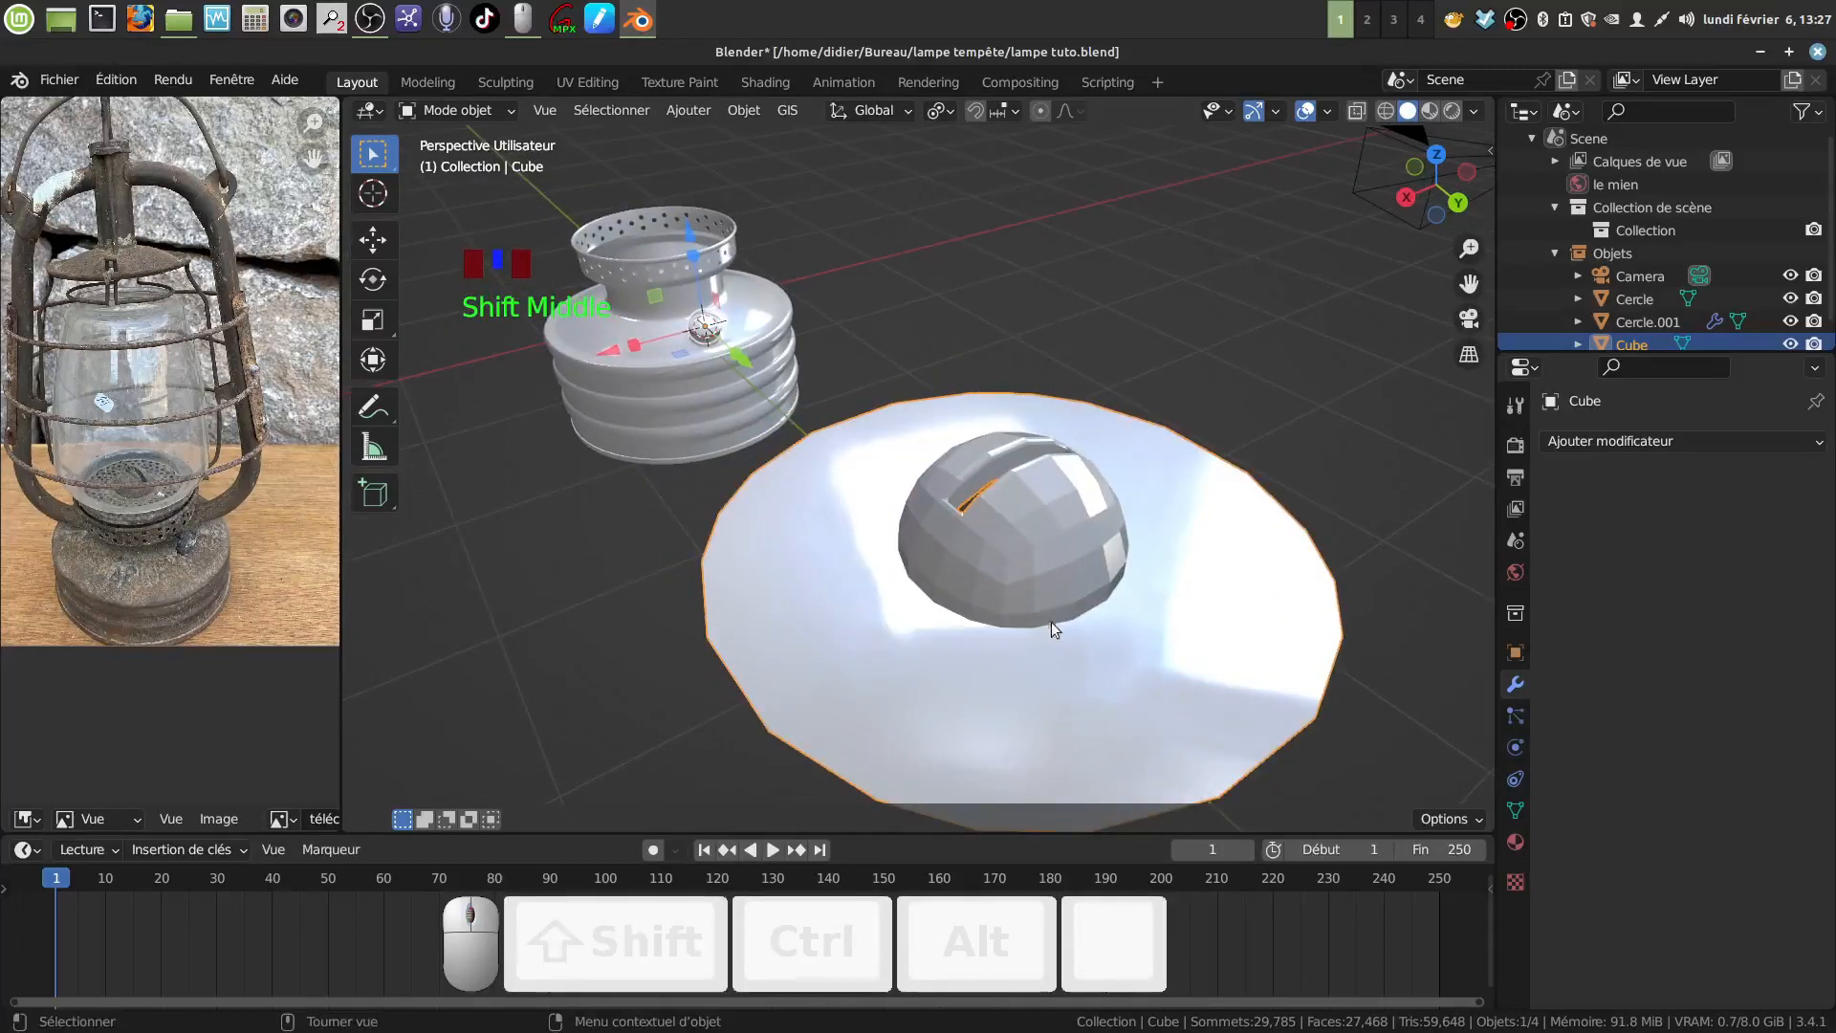
# Select the lantern's base with the perforated collar and open its mesh for editing.
pyautogui.scroll(-2, 1062, 612)
pyautogui.scroll(3, 967, 588)
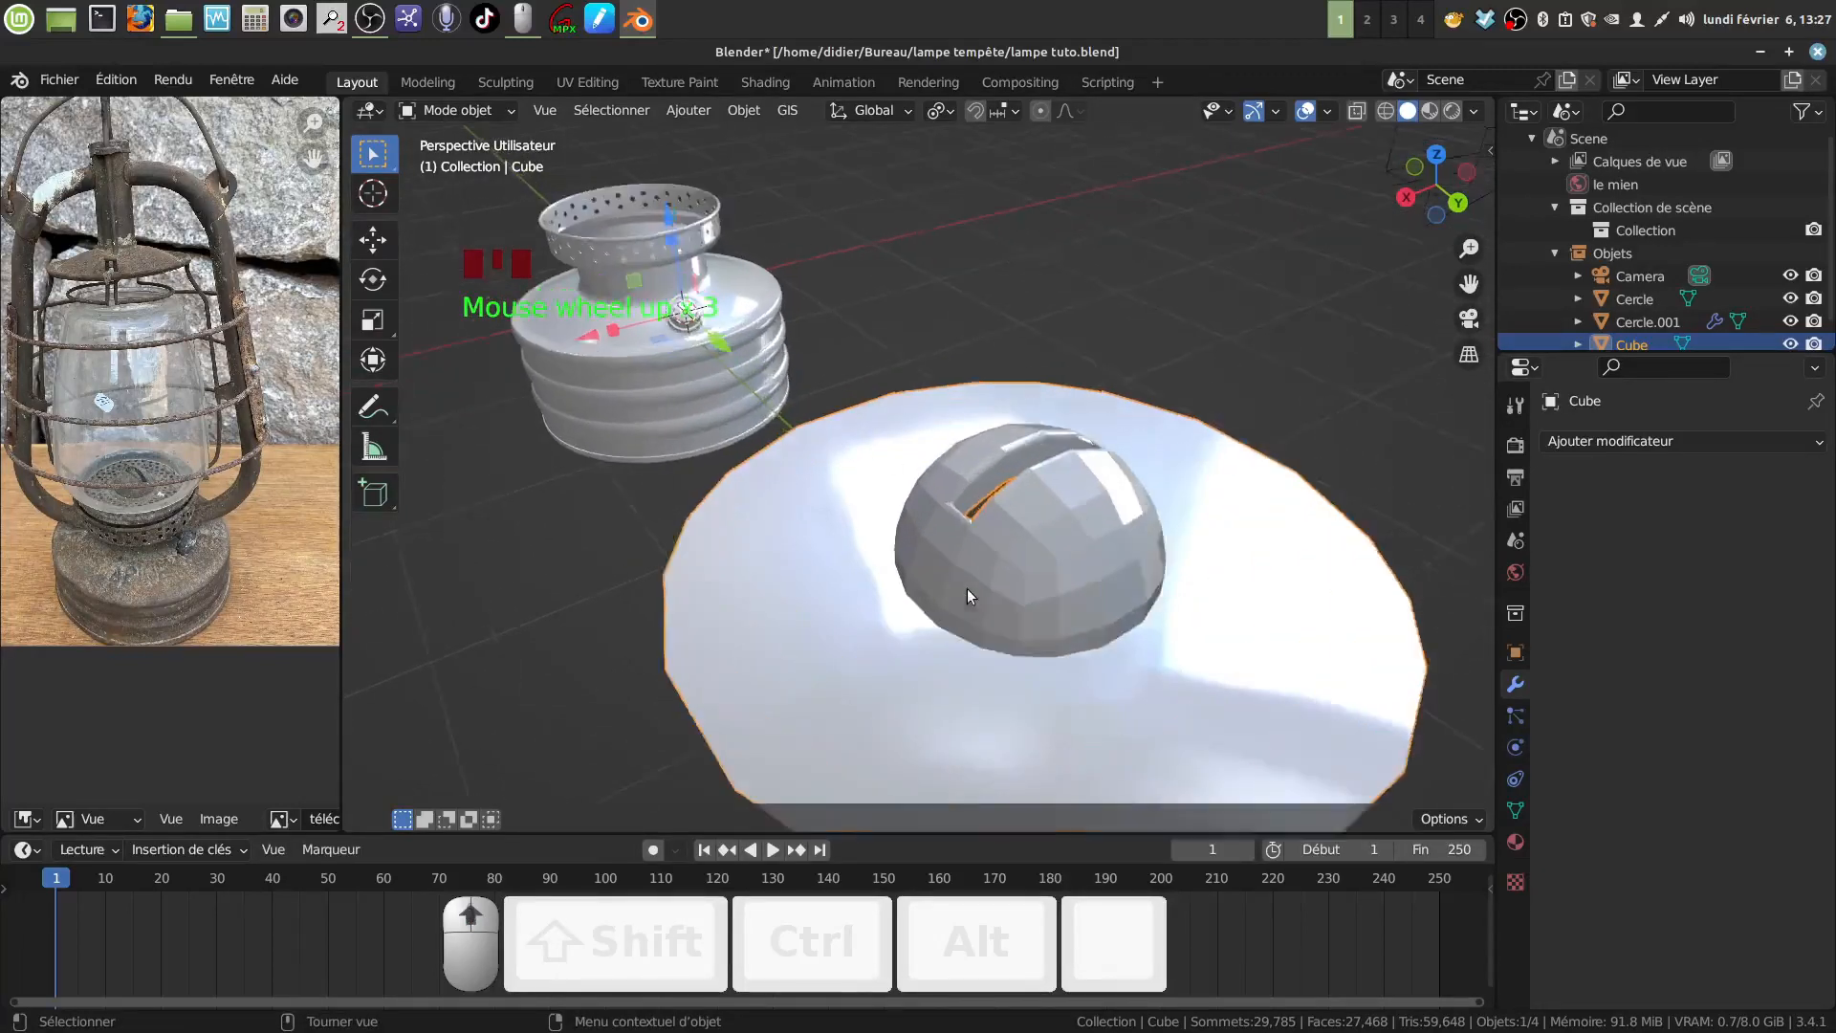
pyautogui.keyDown('shift'); pyautogui.moveTo(861, 530); pyautogui.dragTo(871, 639, button='middle'); pyautogui.keyUp('shift')
pyautogui.scroll(5, 872, 641)
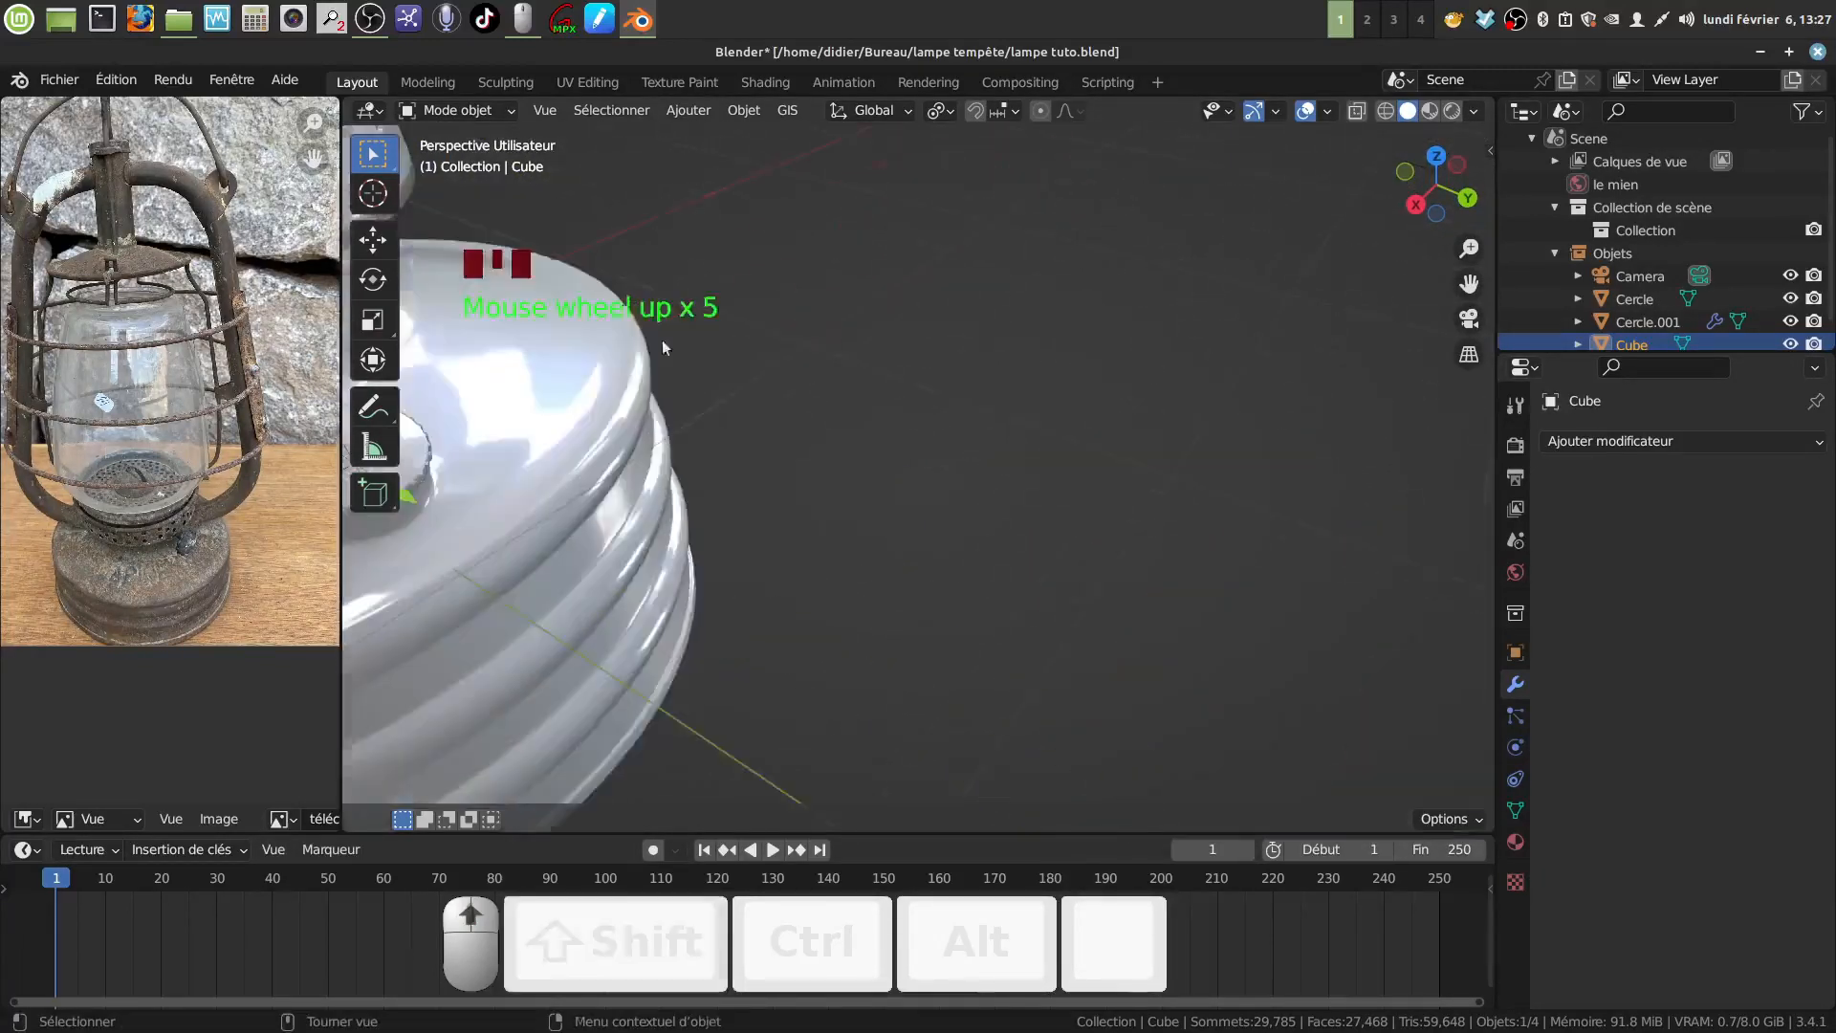
pyautogui.keyDown('shift'); pyautogui.moveTo(662, 340); pyautogui.dragTo(1029, 455, button='middle'); pyautogui.keyUp('shift')
pyautogui.scroll(1, 1010, 519)
pyautogui.moveTo(1010, 518)
pyautogui.keyDown('shift'); pyautogui.mouseDown(button='middle')
pyautogui.moveTo(997, 532)
pyautogui.moveTo(1010, 485)
pyautogui.mouseUp(button='middle'); pyautogui.keyUp('shift')
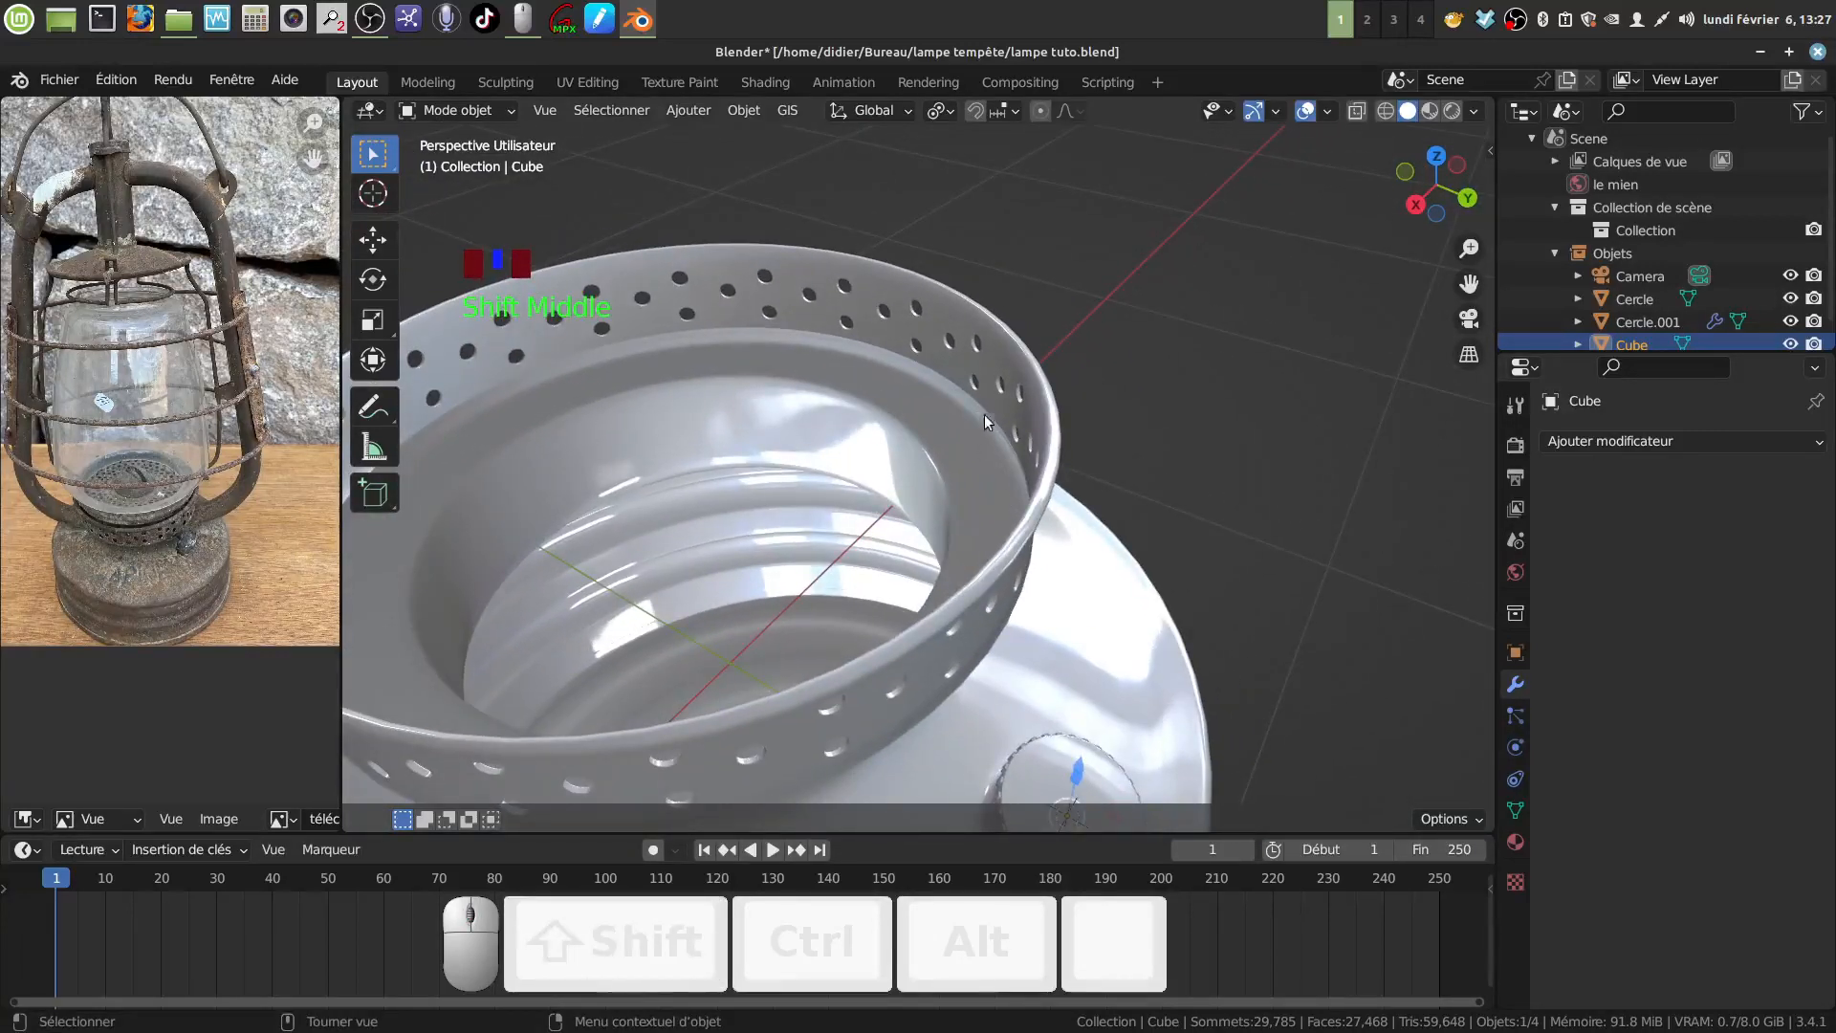
pyautogui.press('Tab')
pyautogui.press('Tab')
pyautogui.click(898, 396)
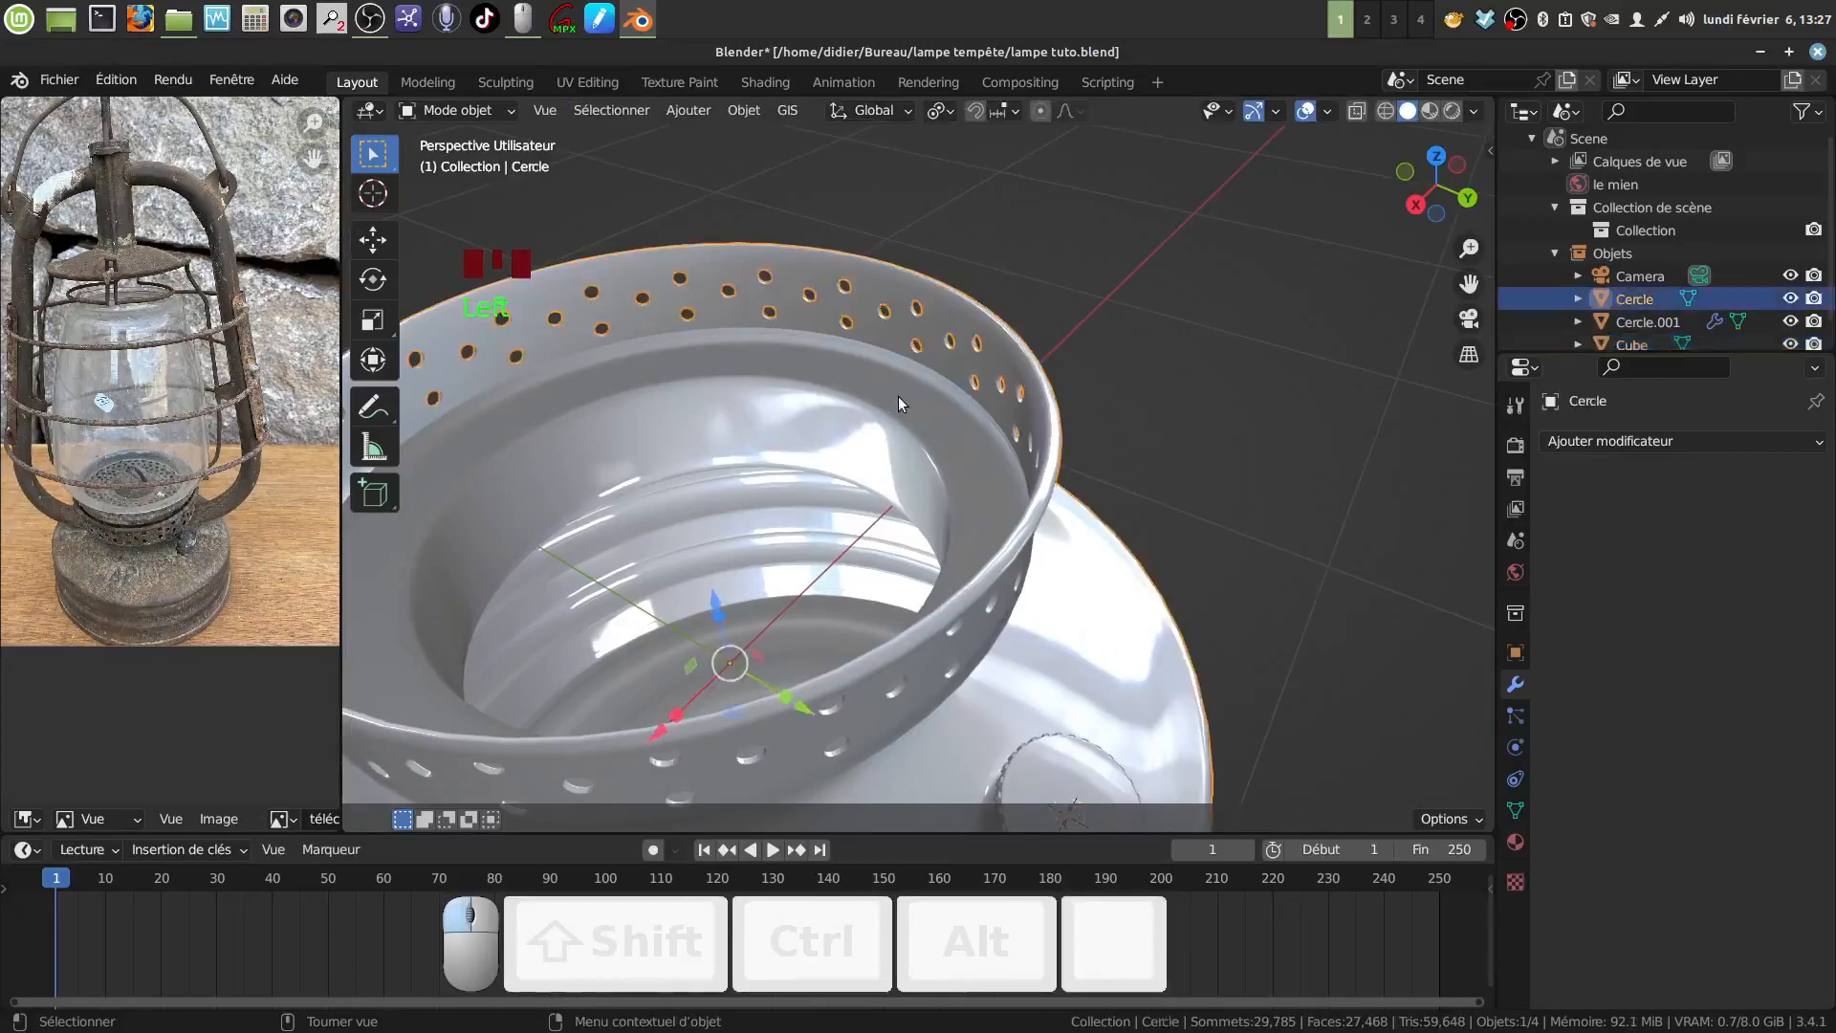
pyautogui.press('Tab')
pyautogui.scroll(3, 967, 441)
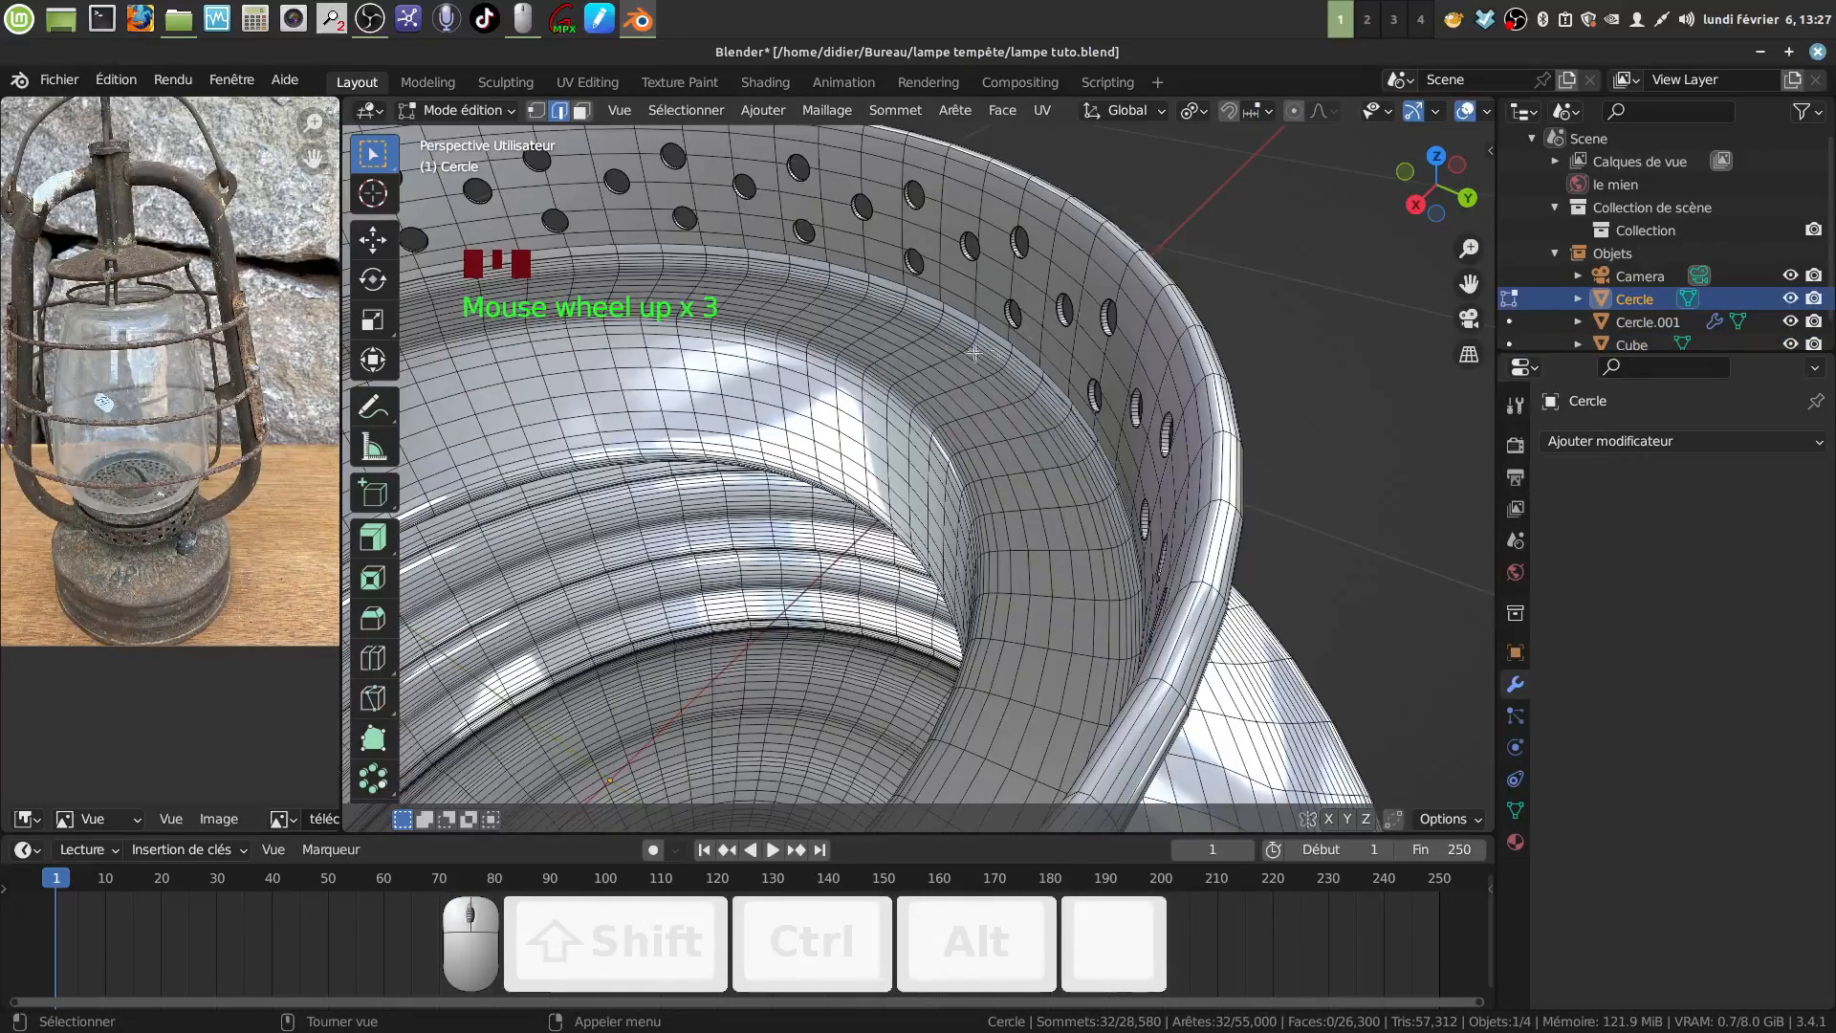
# Select the edge loop near the upper inside of the perforated collar and snap the 3D cursor to it.
pyautogui.middleClick(1086, 212)
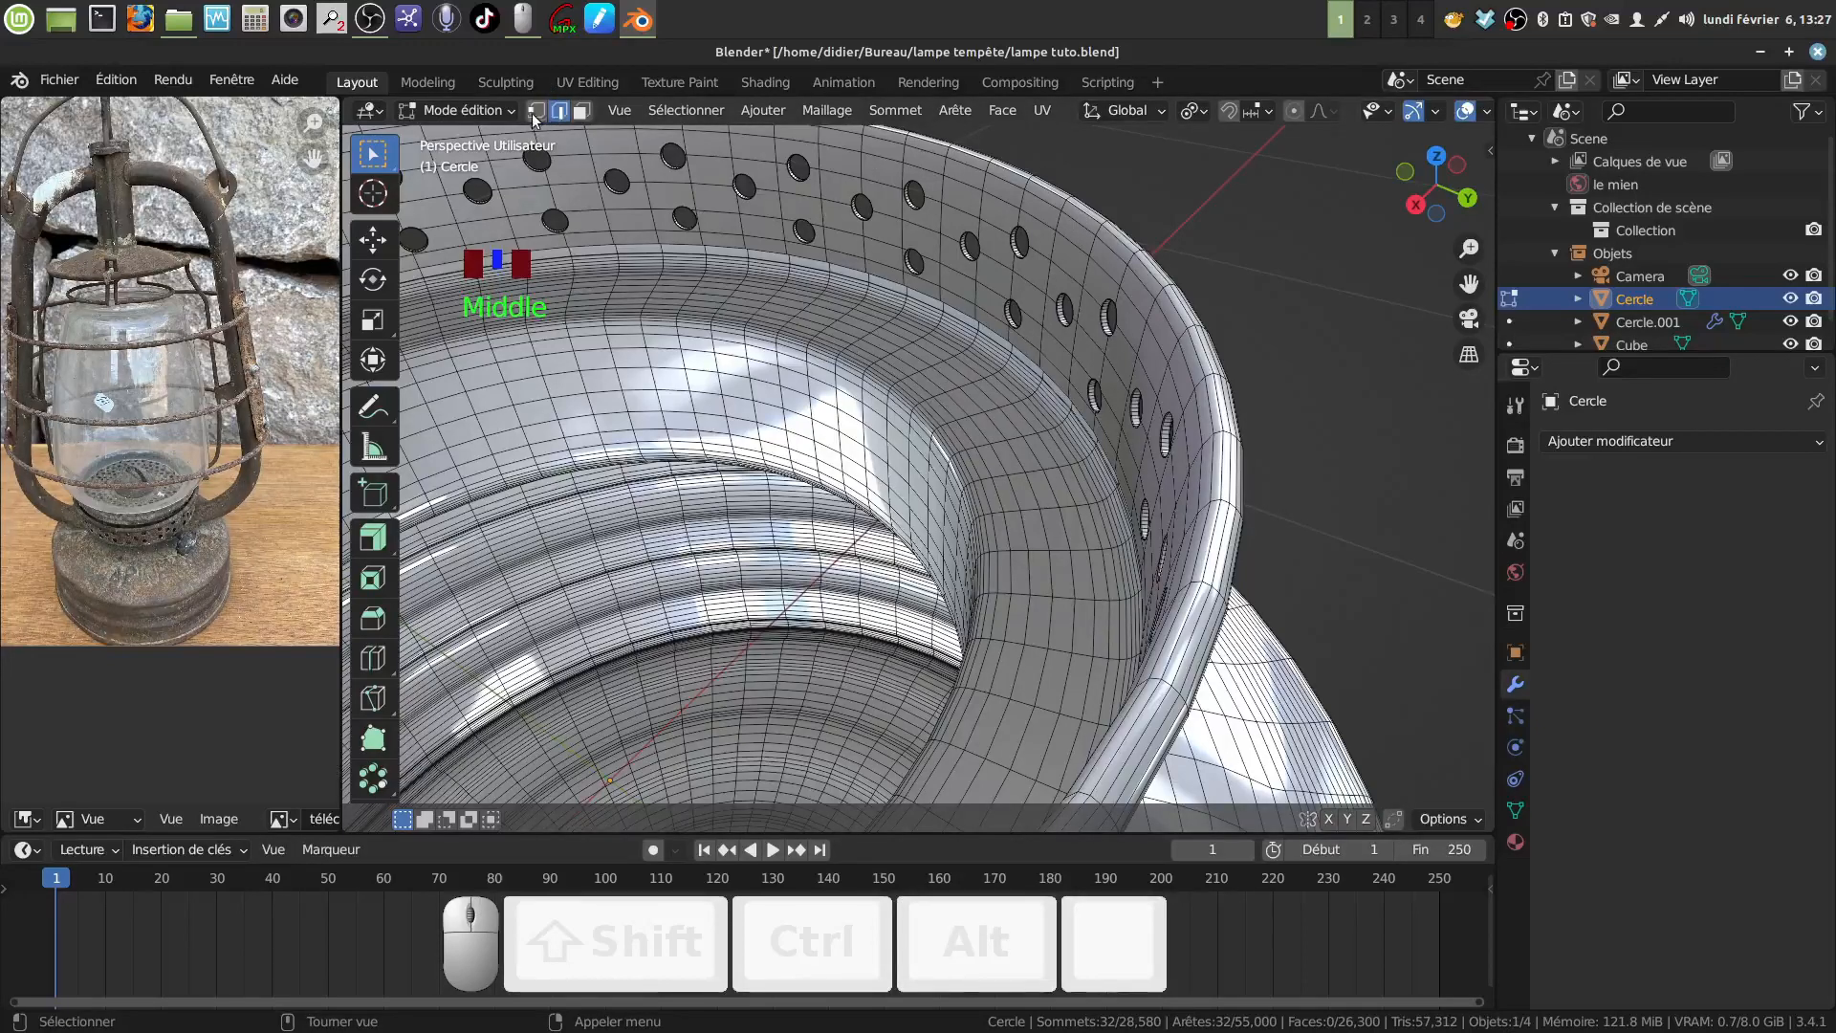
pyautogui.keyDown('alt'); pyautogui.click(1135, 279); pyautogui.keyUp('alt')
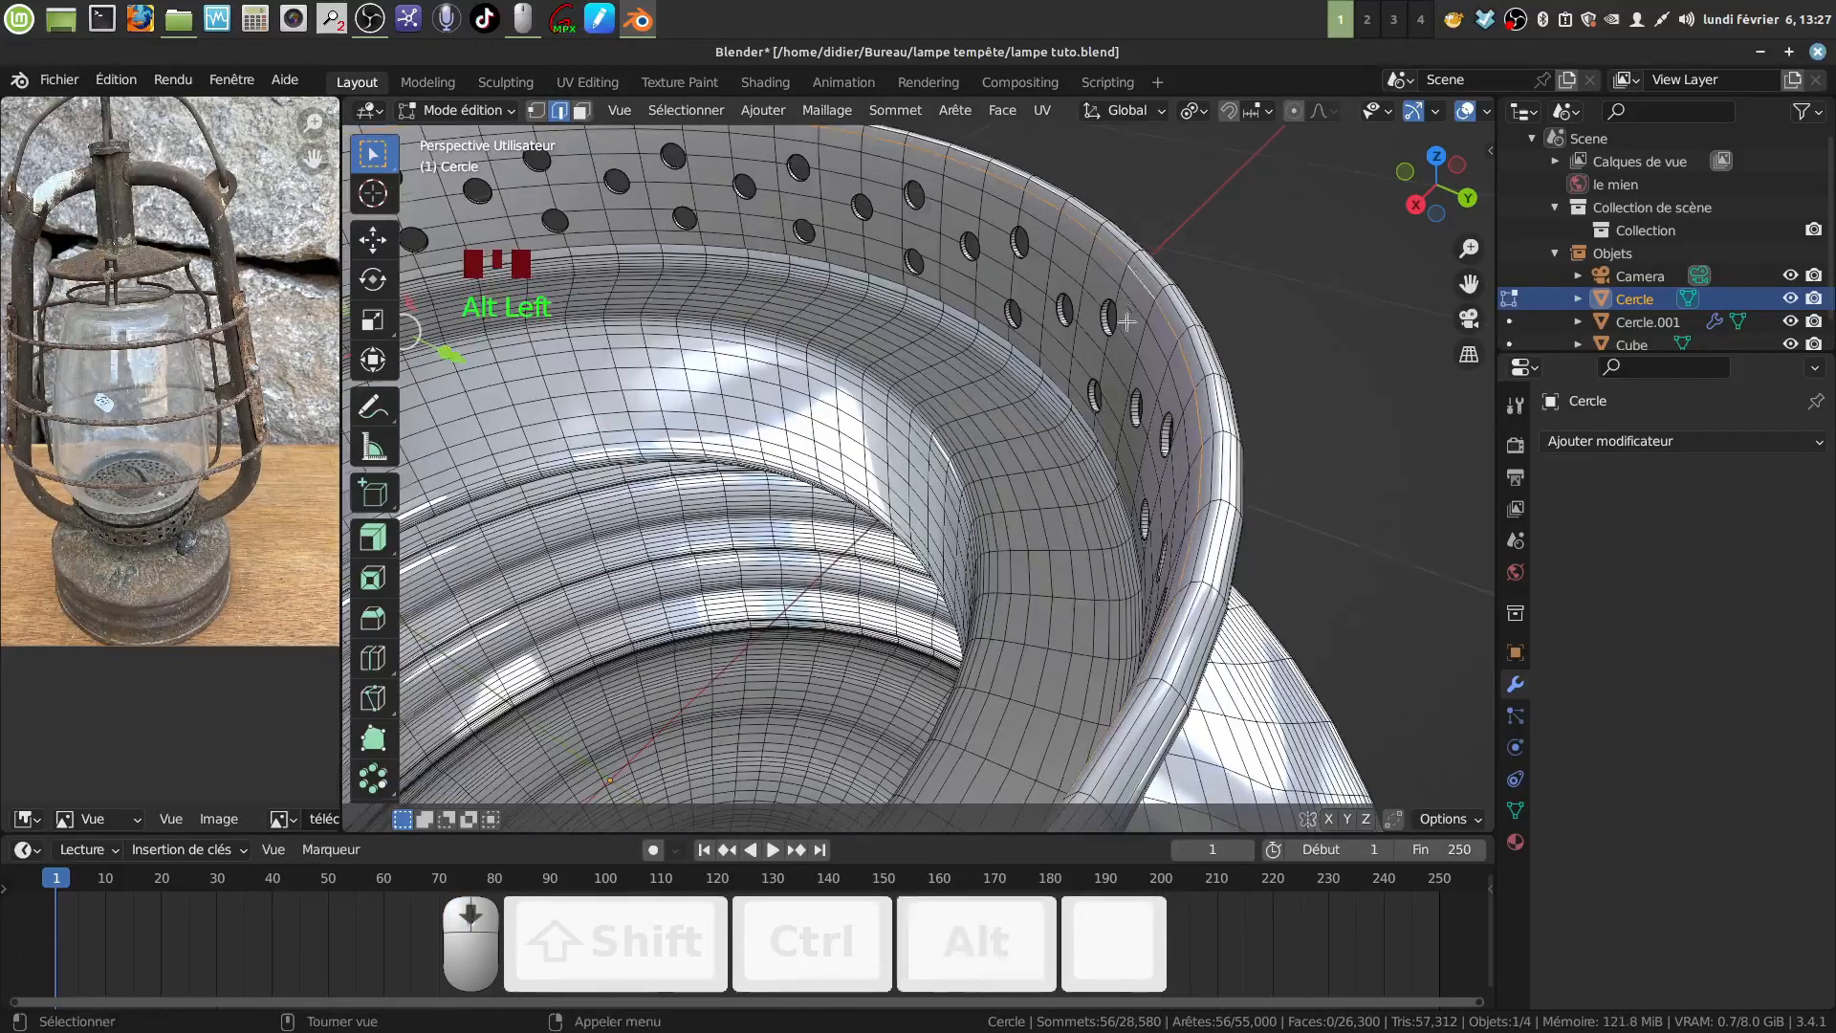
pyautogui.scroll(-3, 1047, 390)
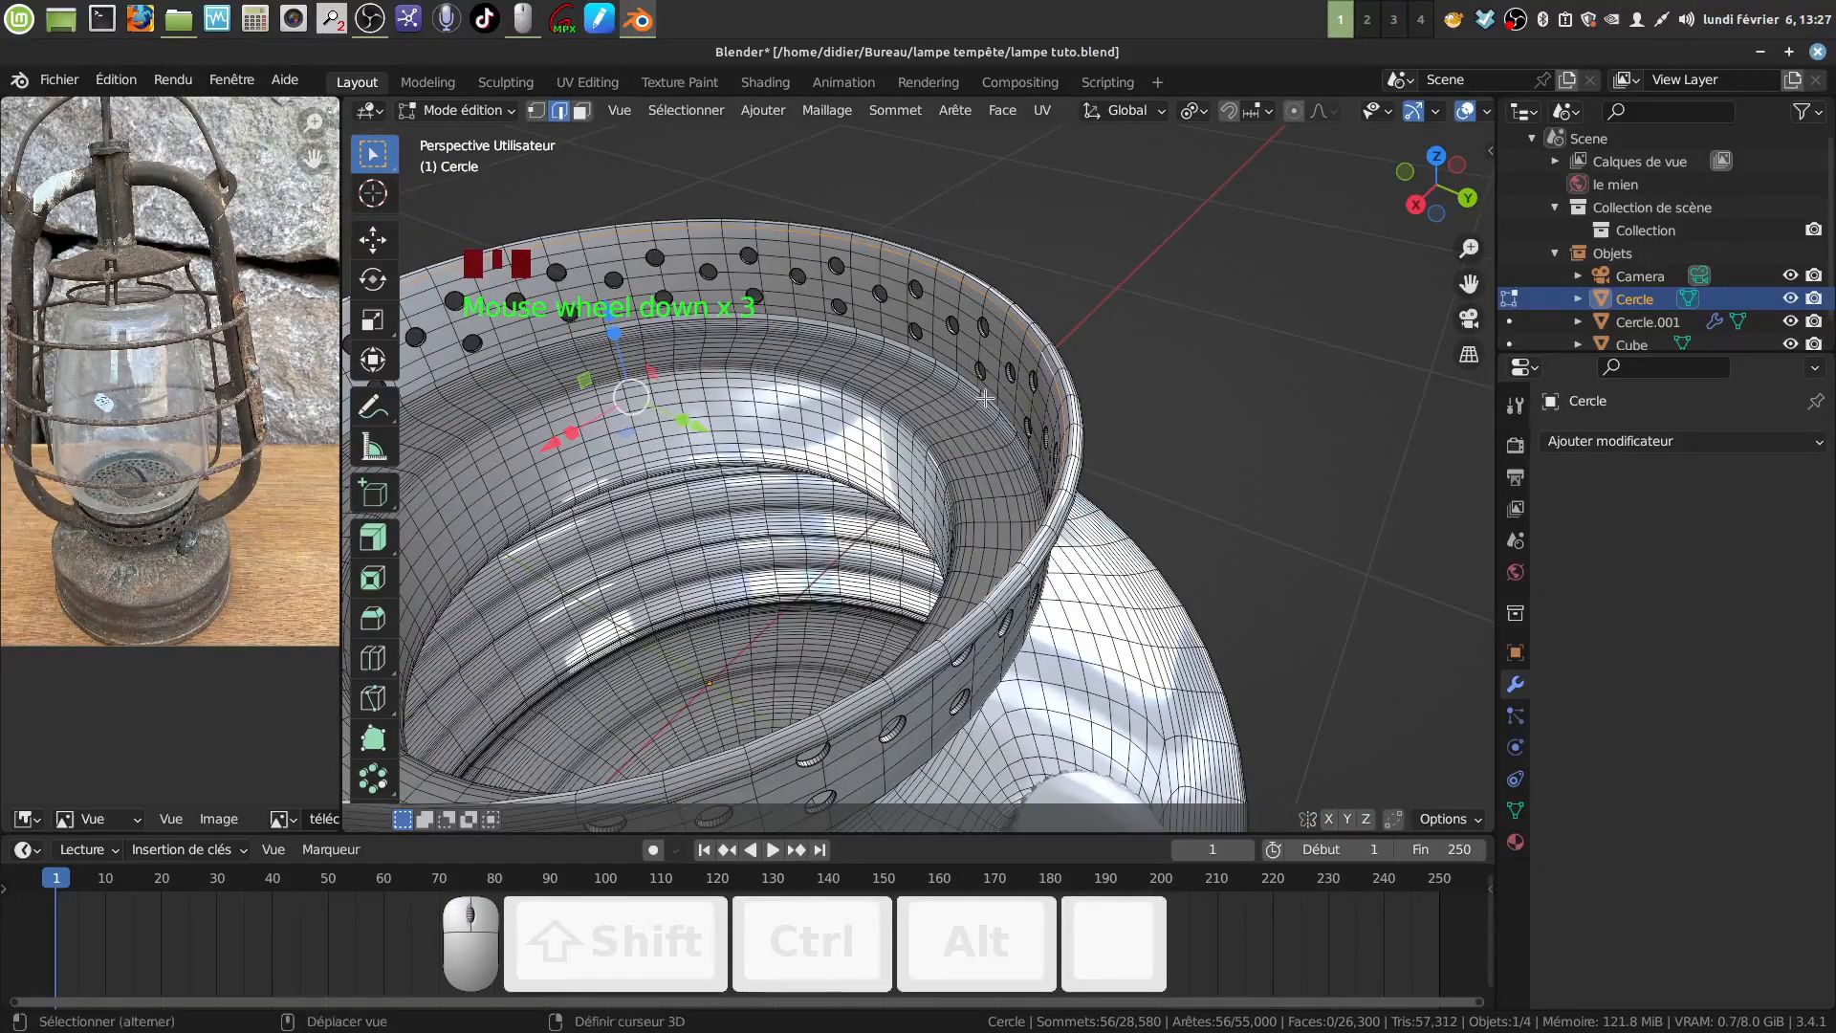
pyautogui.hotkey('shift', 's')
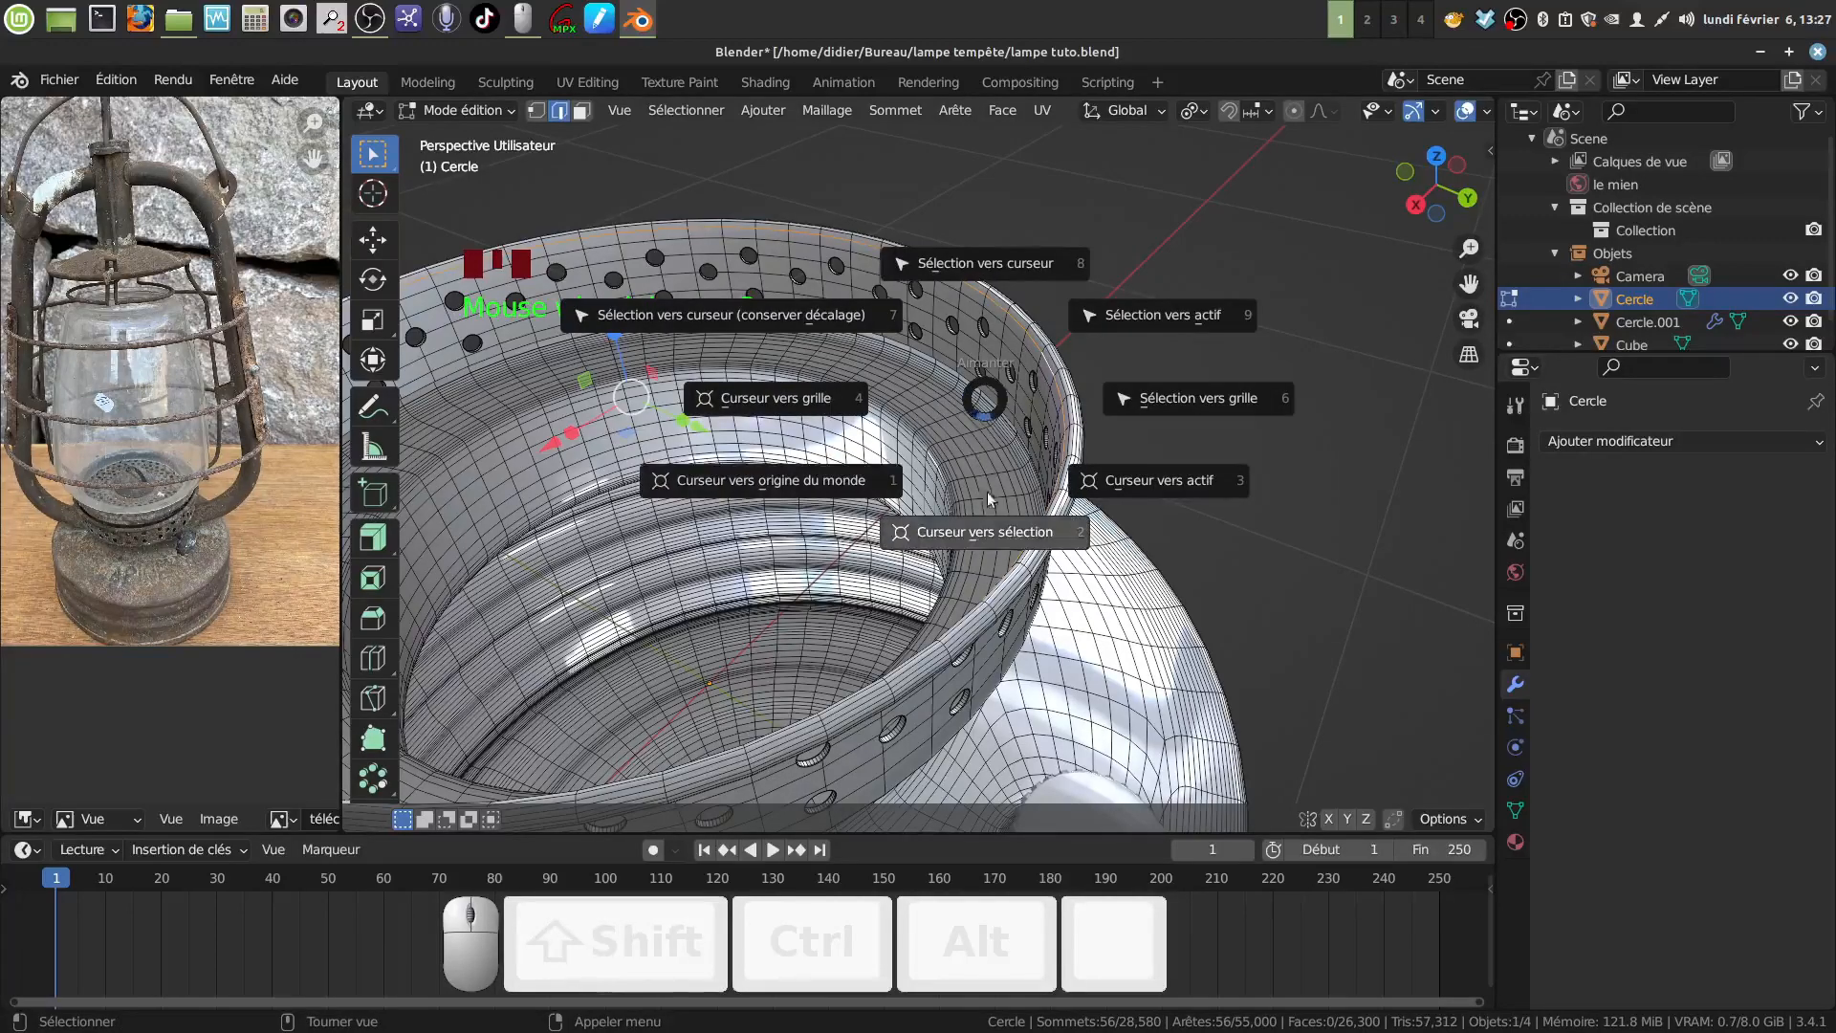
pyautogui.click(990, 543)
pyautogui.scroll(-3, 985, 550)
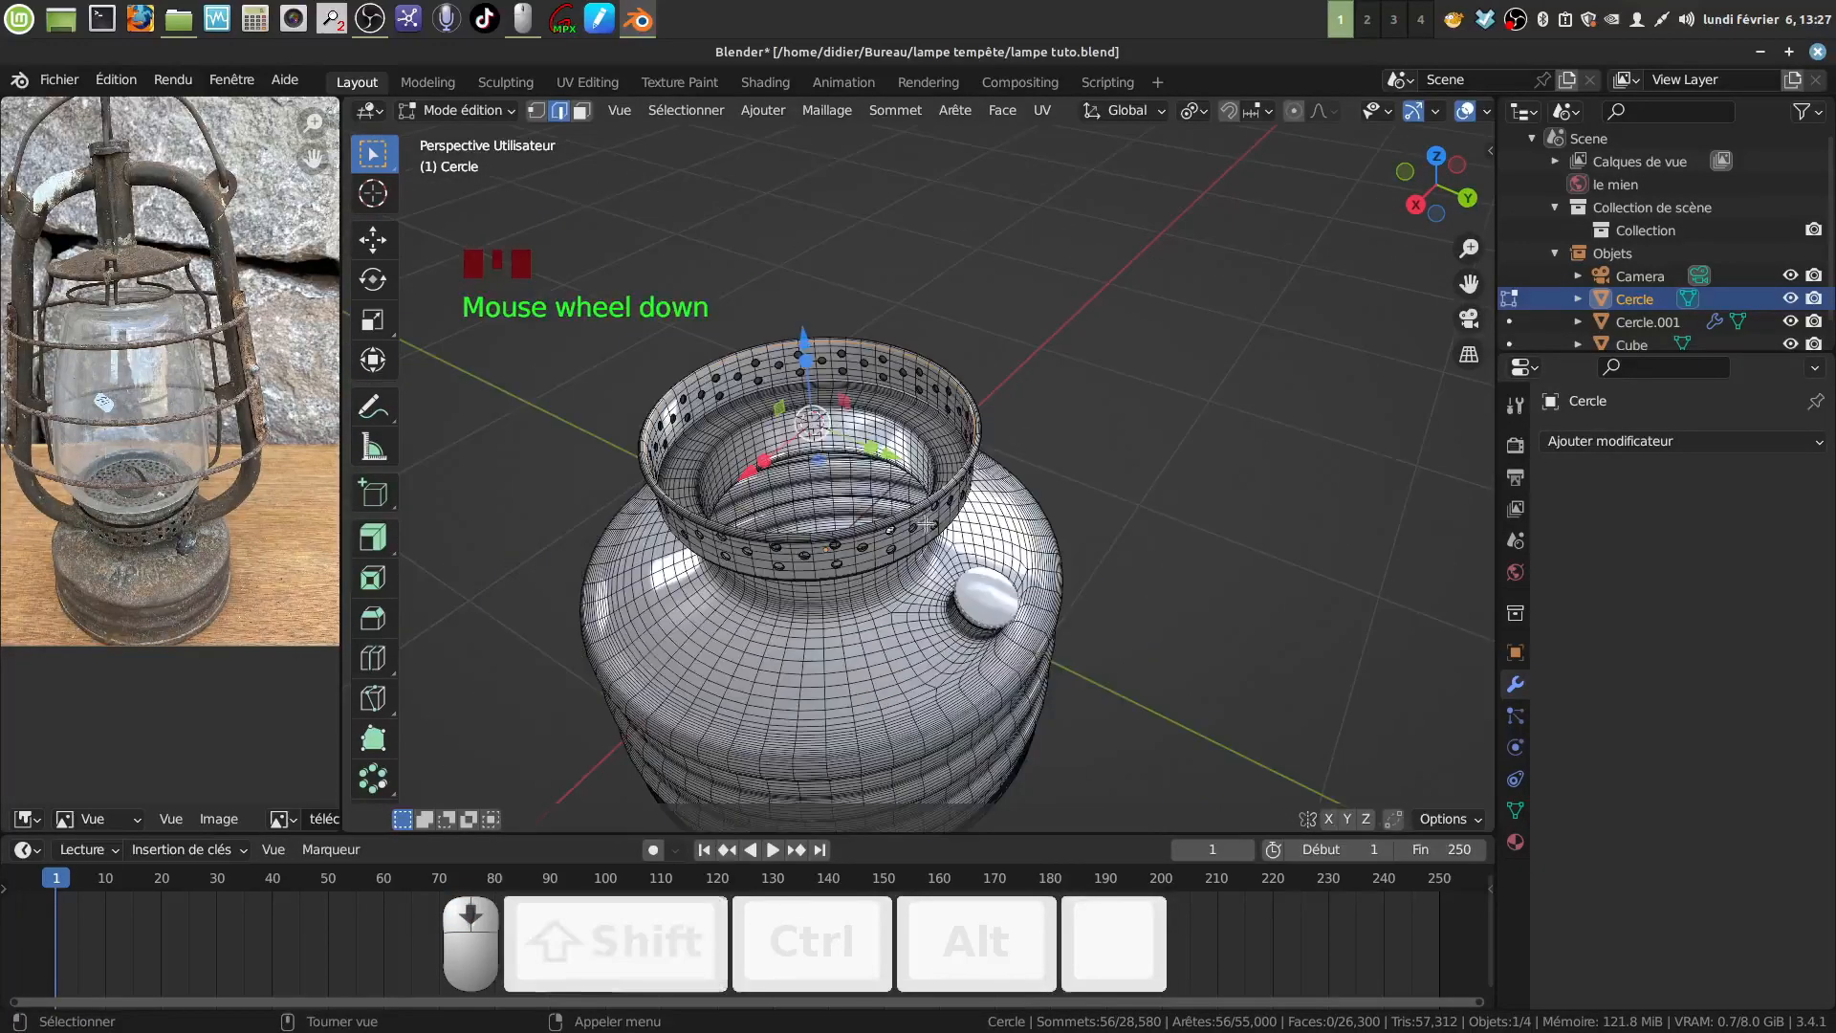
# Return to object mode, select the domed burner part and set its origin to its geometry.
pyautogui.press('Tab')
pyautogui.scroll(-3, 978, 563)
pyautogui.keyDown('shift'); pyautogui.moveTo(1009, 545); pyautogui.dragTo(900, 401, button='middle'); pyautogui.keyUp('shift')
pyautogui.moveTo(1170, 553); pyautogui.dragTo(1202, 555)
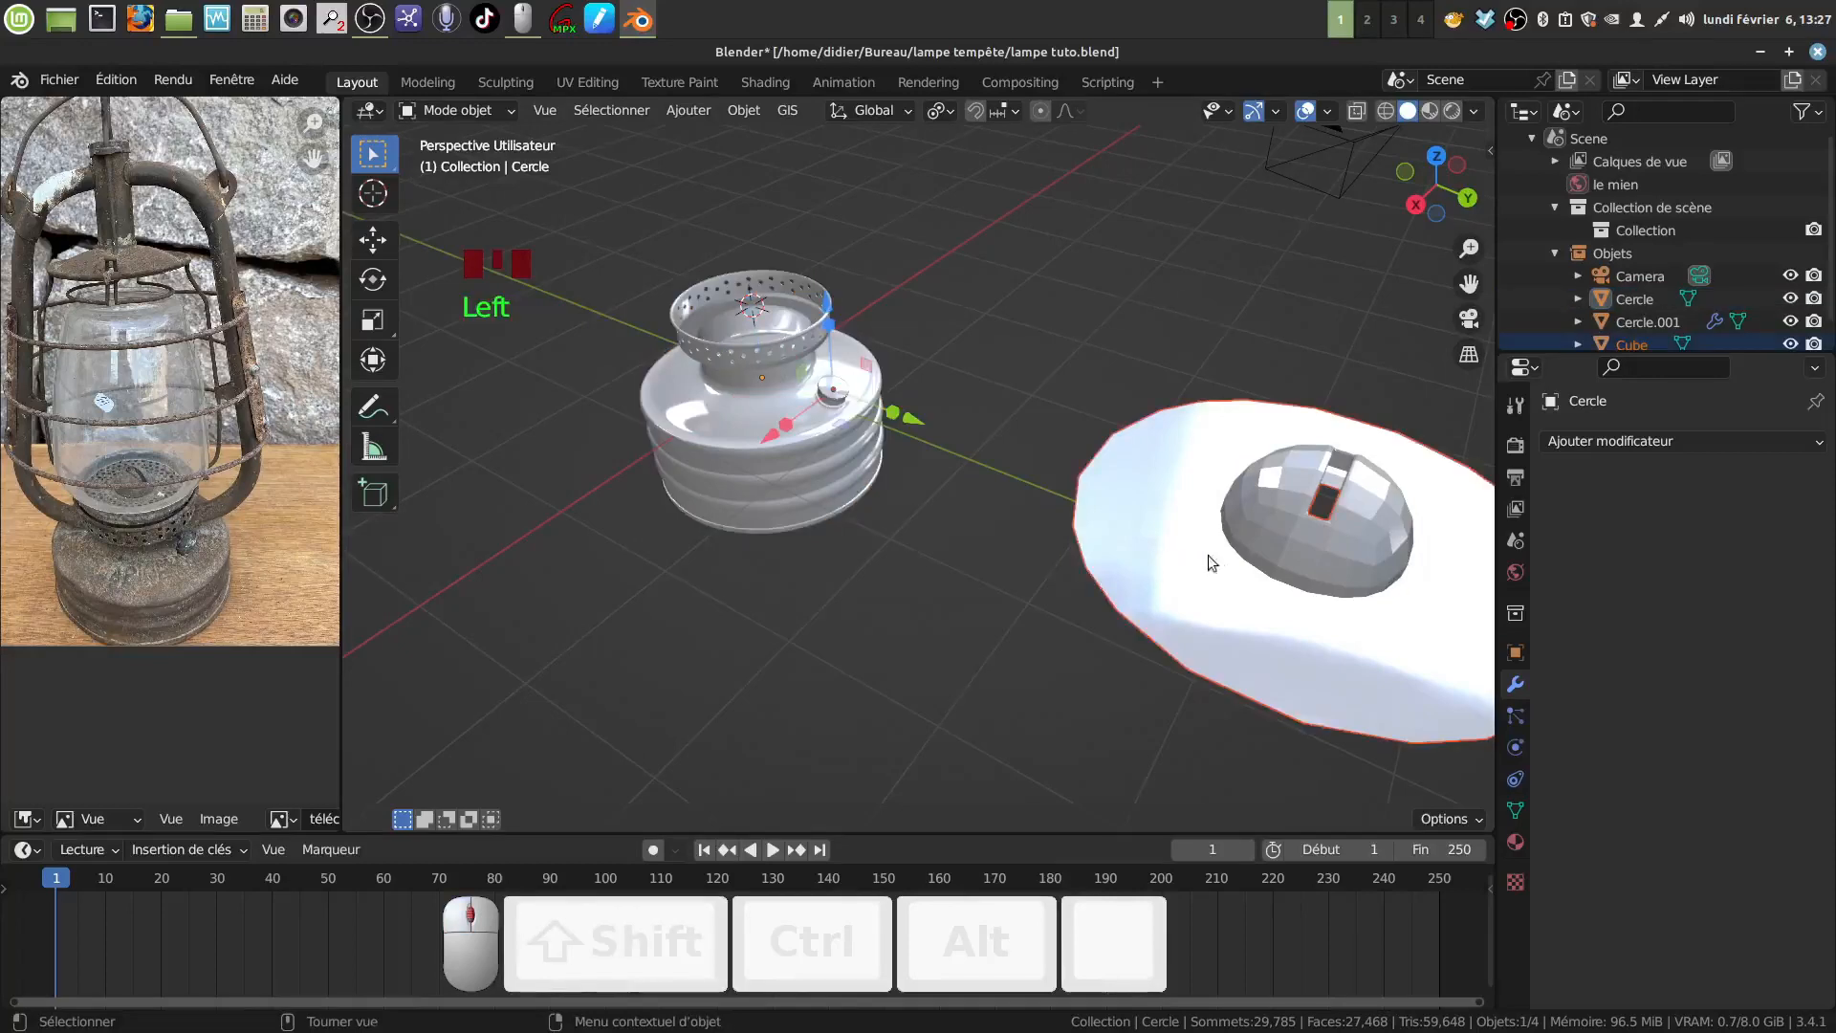
pyautogui.moveTo(1208, 554); pyautogui.dragTo(1230, 542, button='middle')
pyautogui.keyDown('shift'); pyautogui.moveTo(1230, 541); pyautogui.dragTo(1150, 520, button='middle'); pyautogui.keyUp('shift')
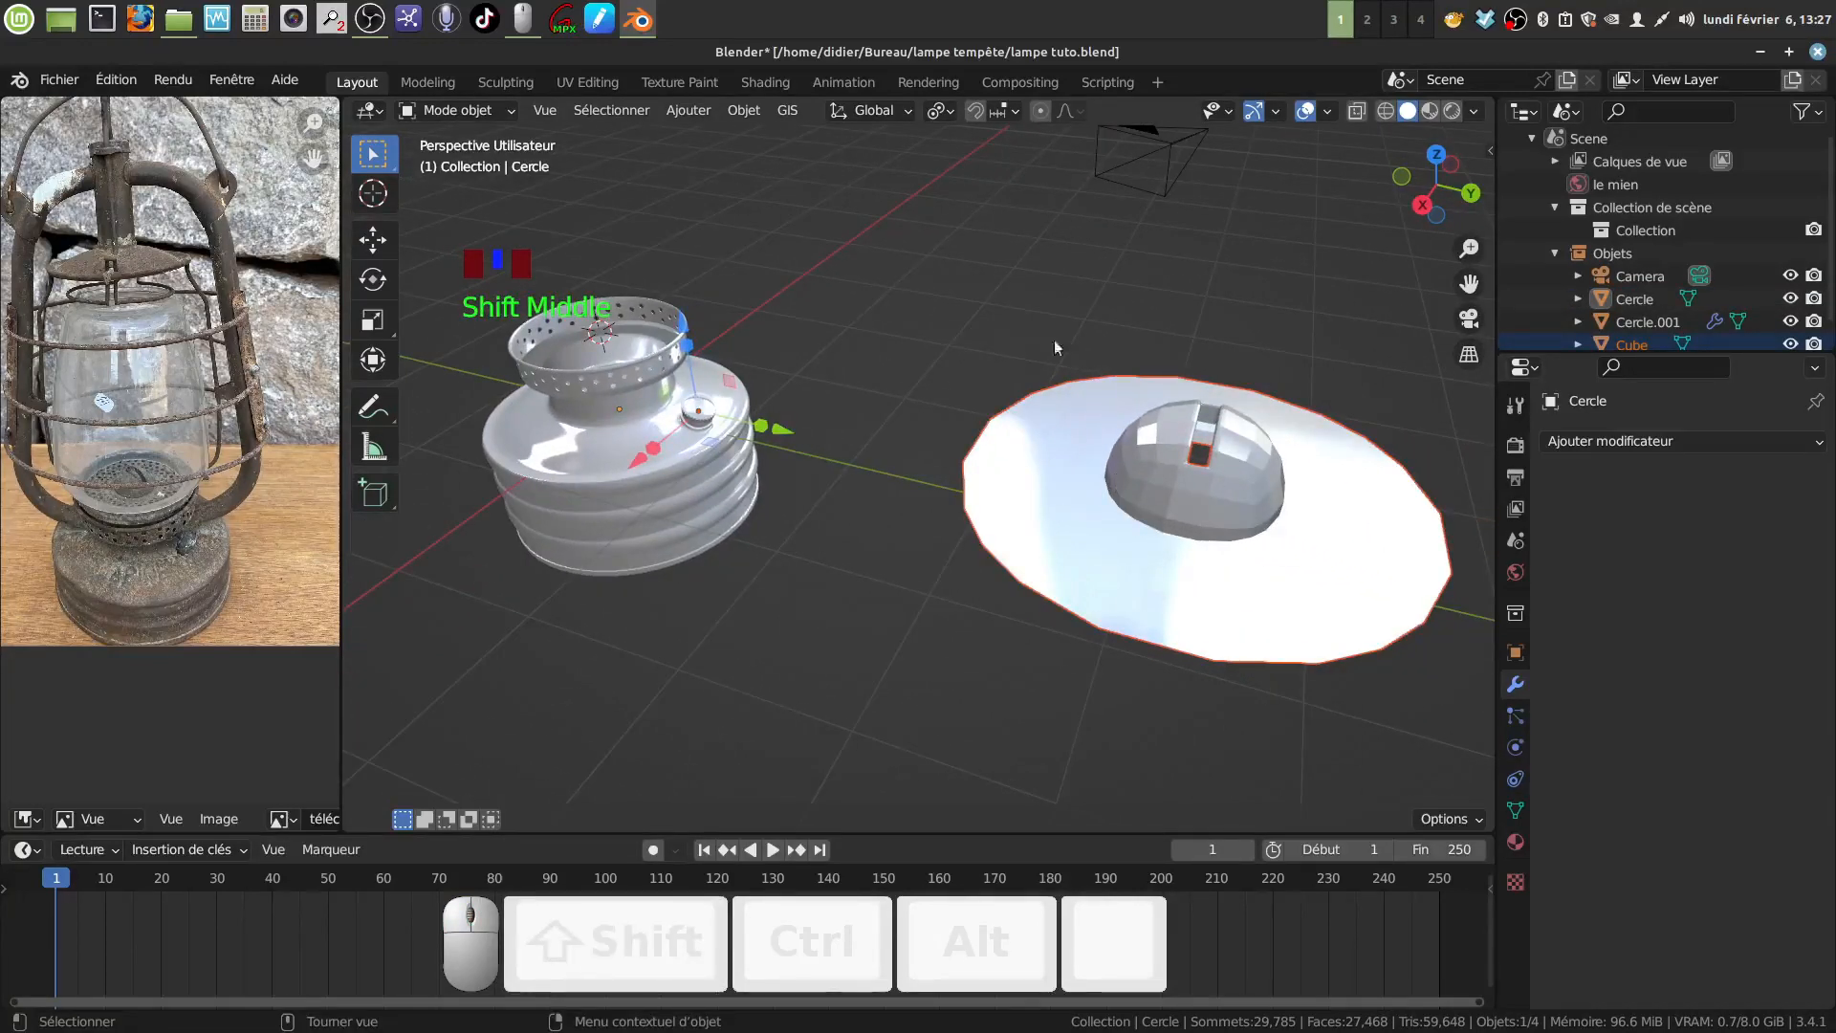
pyautogui.click(741, 110)
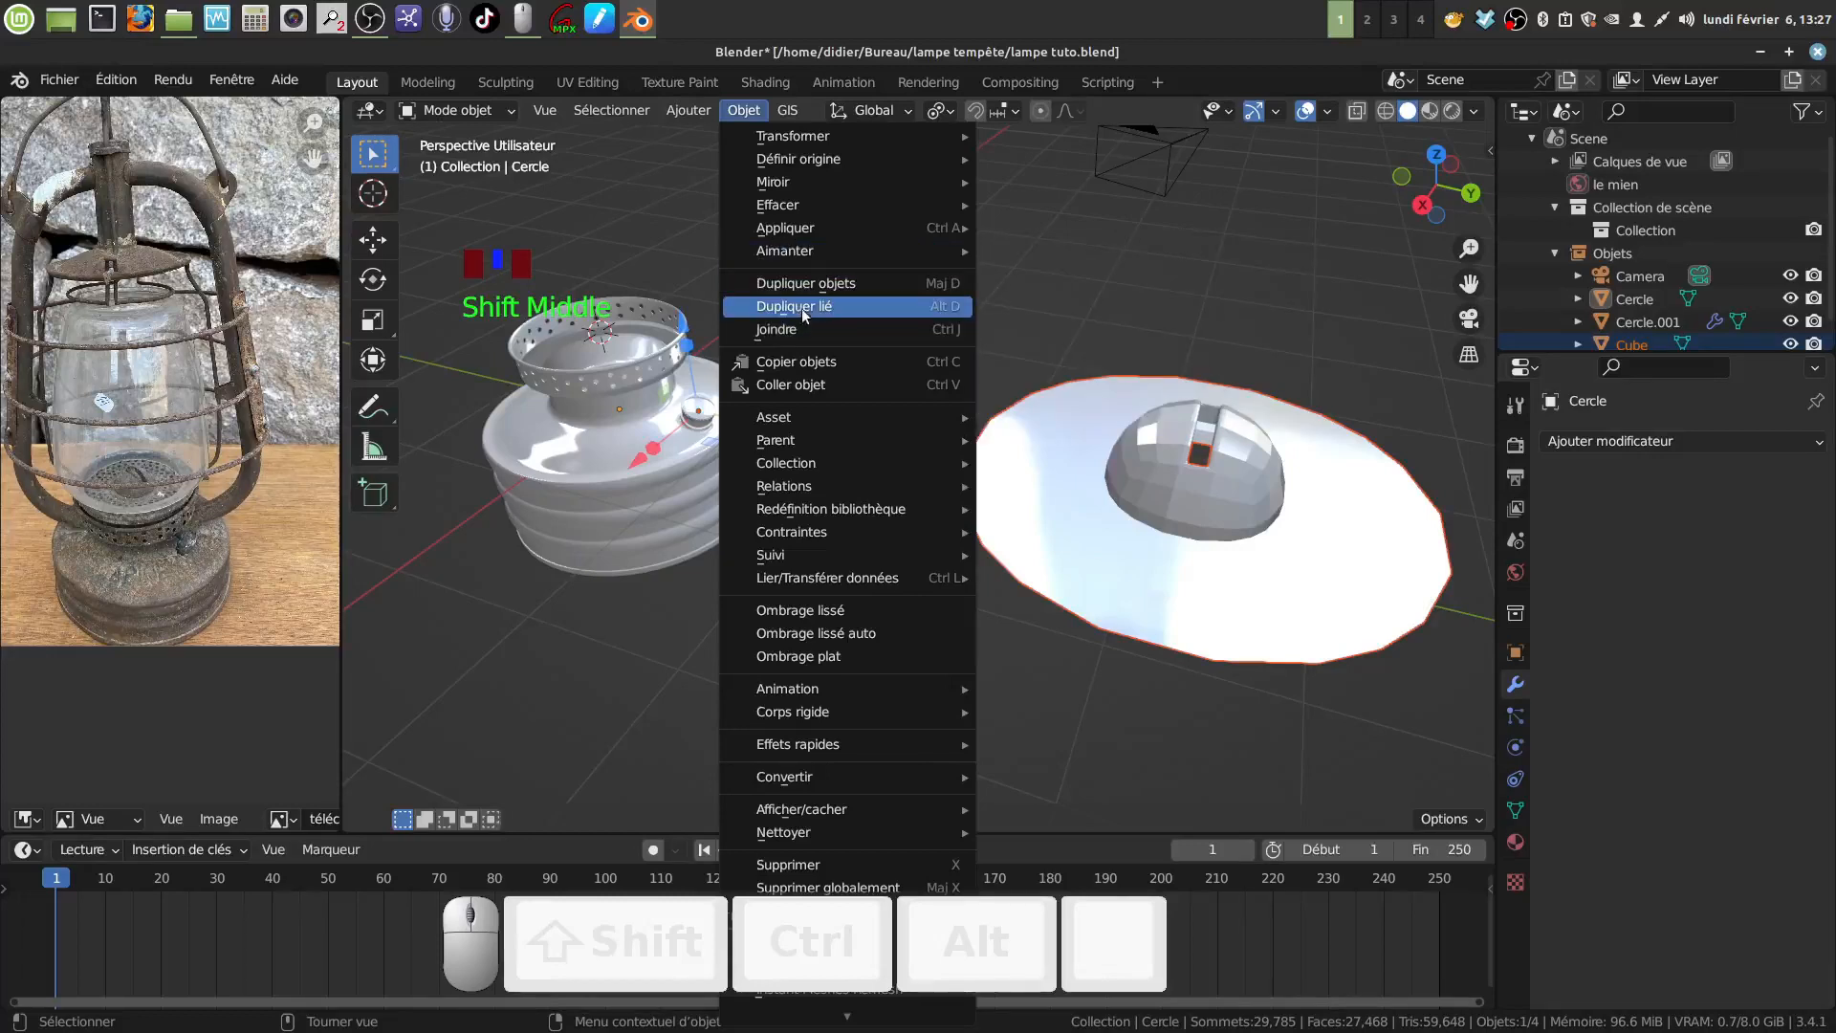
pyautogui.moveTo(796, 160)
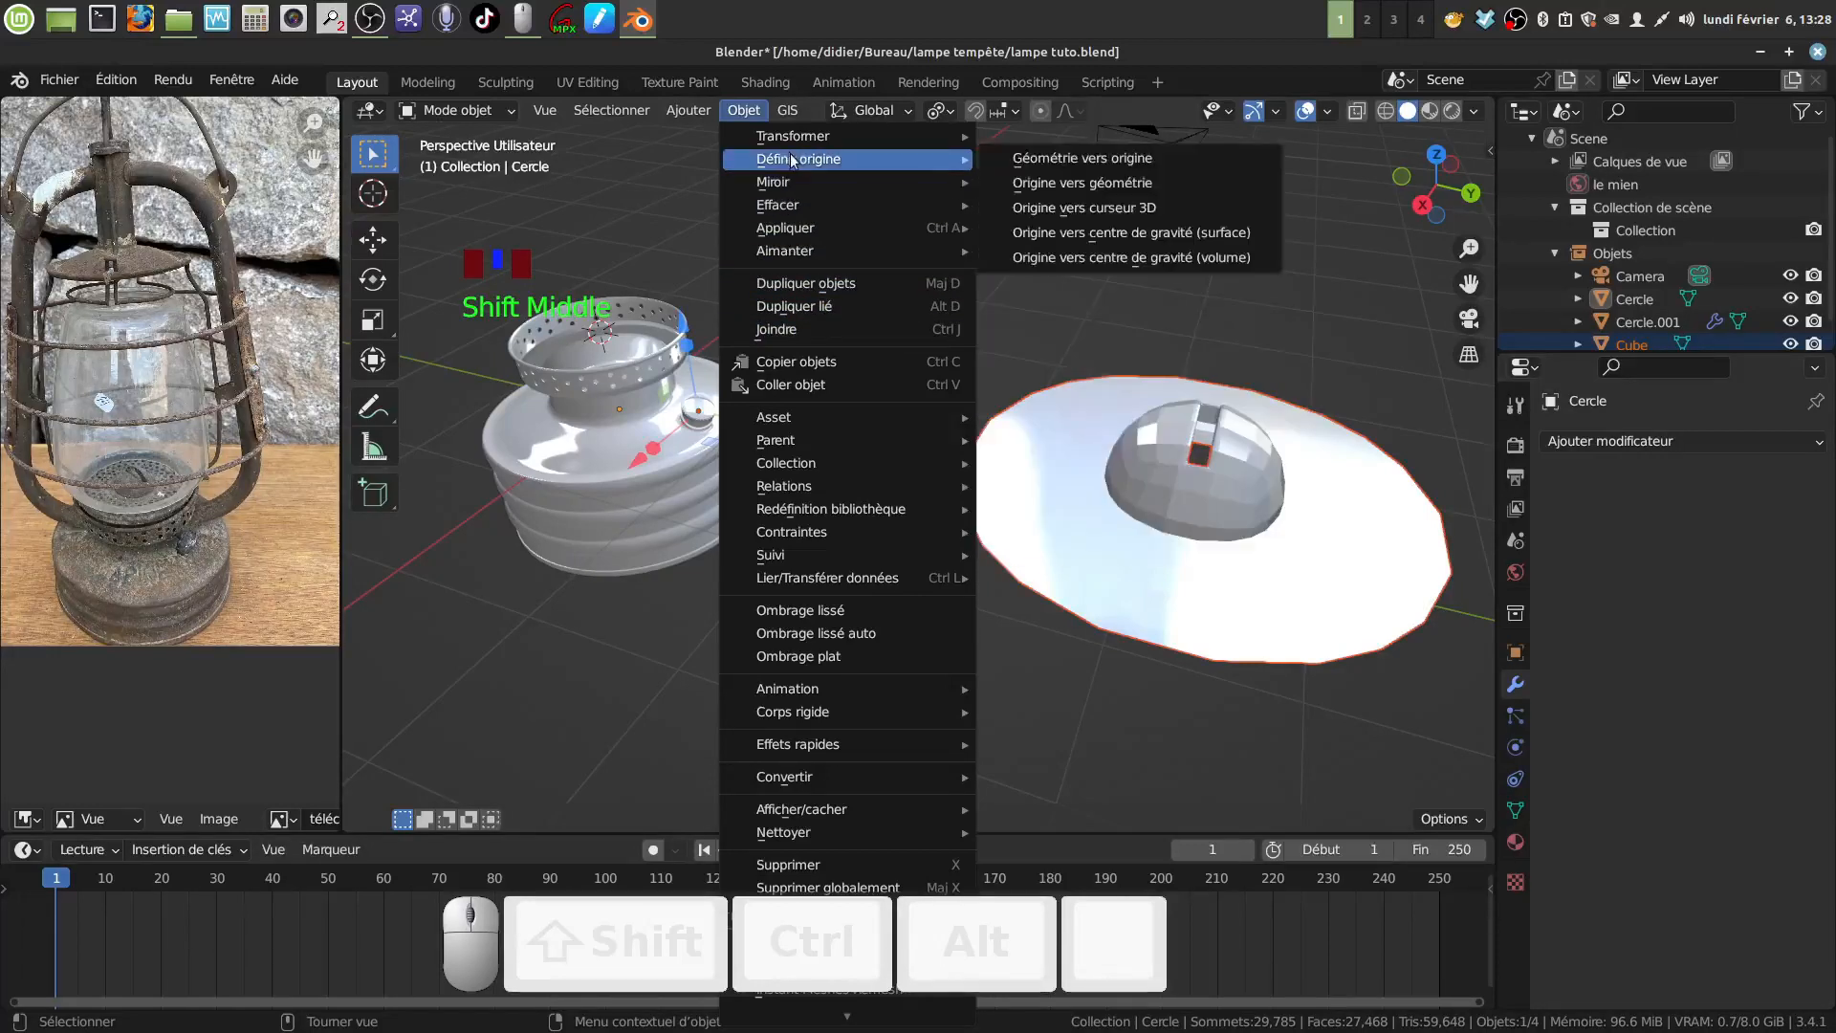
pyautogui.click(1068, 191)
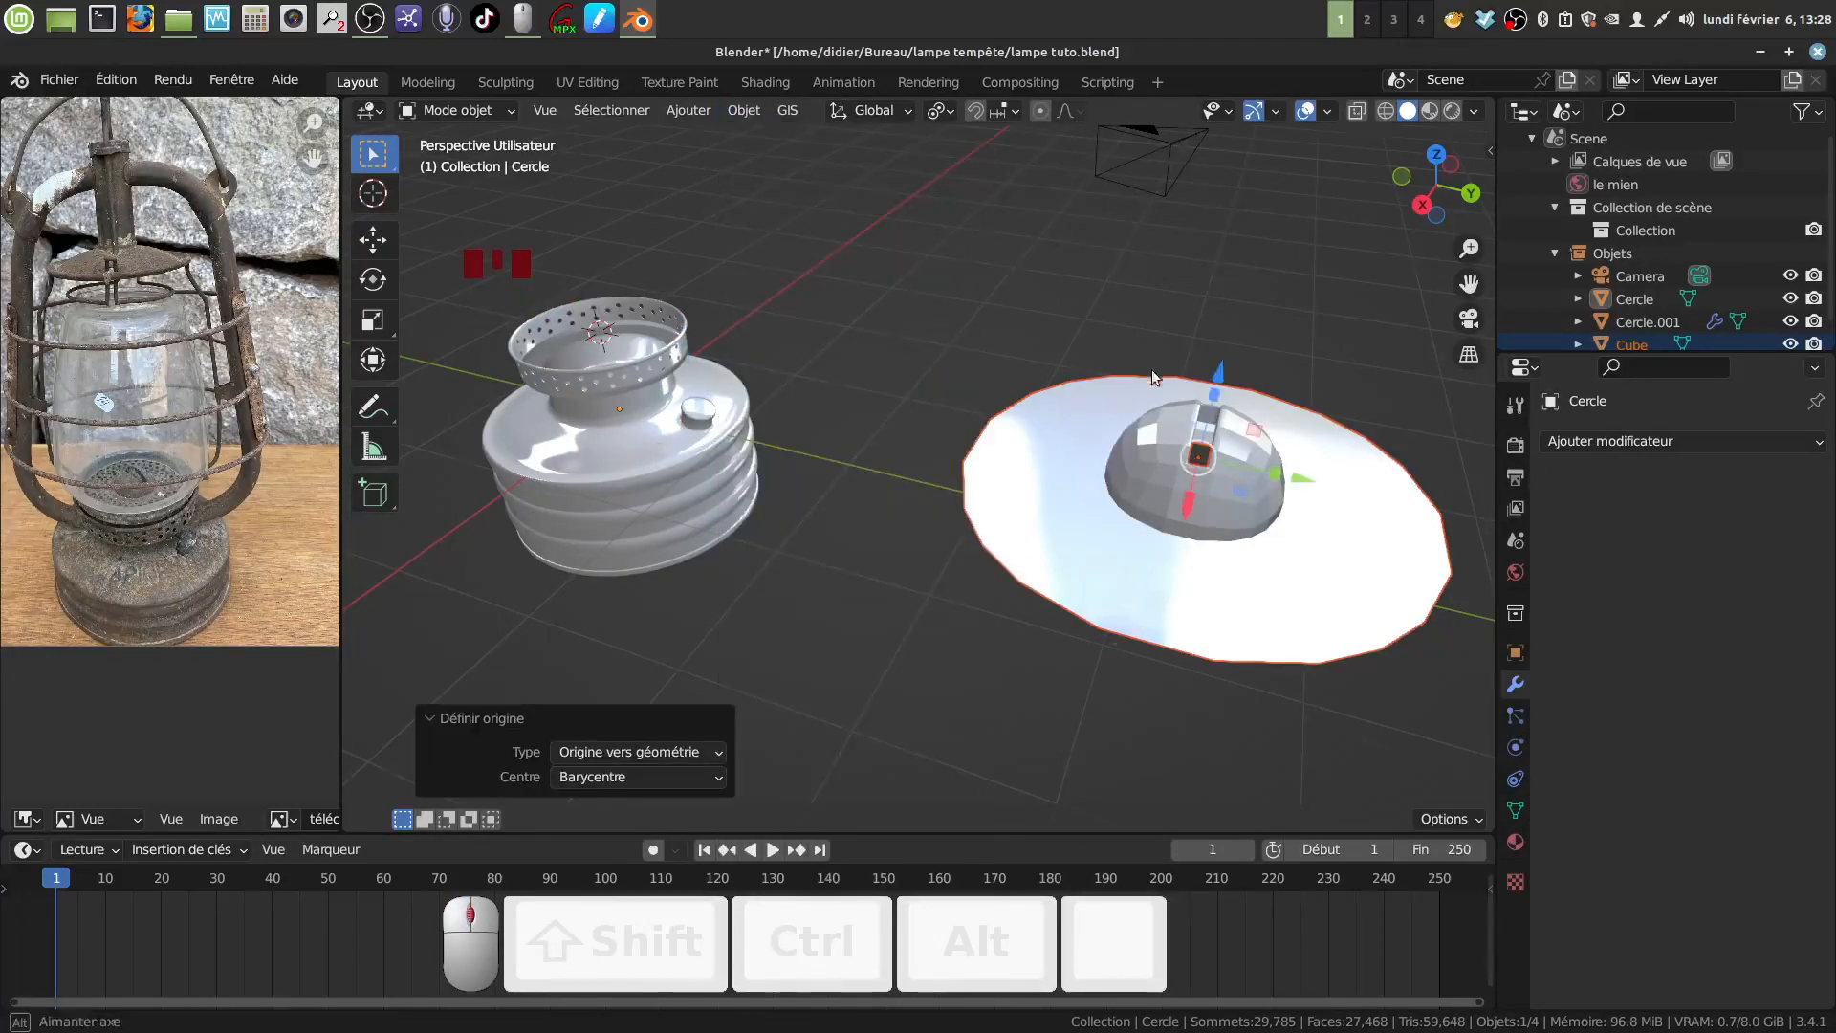
# Snap the domed burner part to the 3D cursor in the perforated collar.
pyautogui.moveTo(1152, 369)
pyautogui.mouseDown(button='middle')
pyautogui.moveTo(1123, 398)
pyautogui.moveTo(1152, 363)
pyautogui.mouseUp(button='middle')
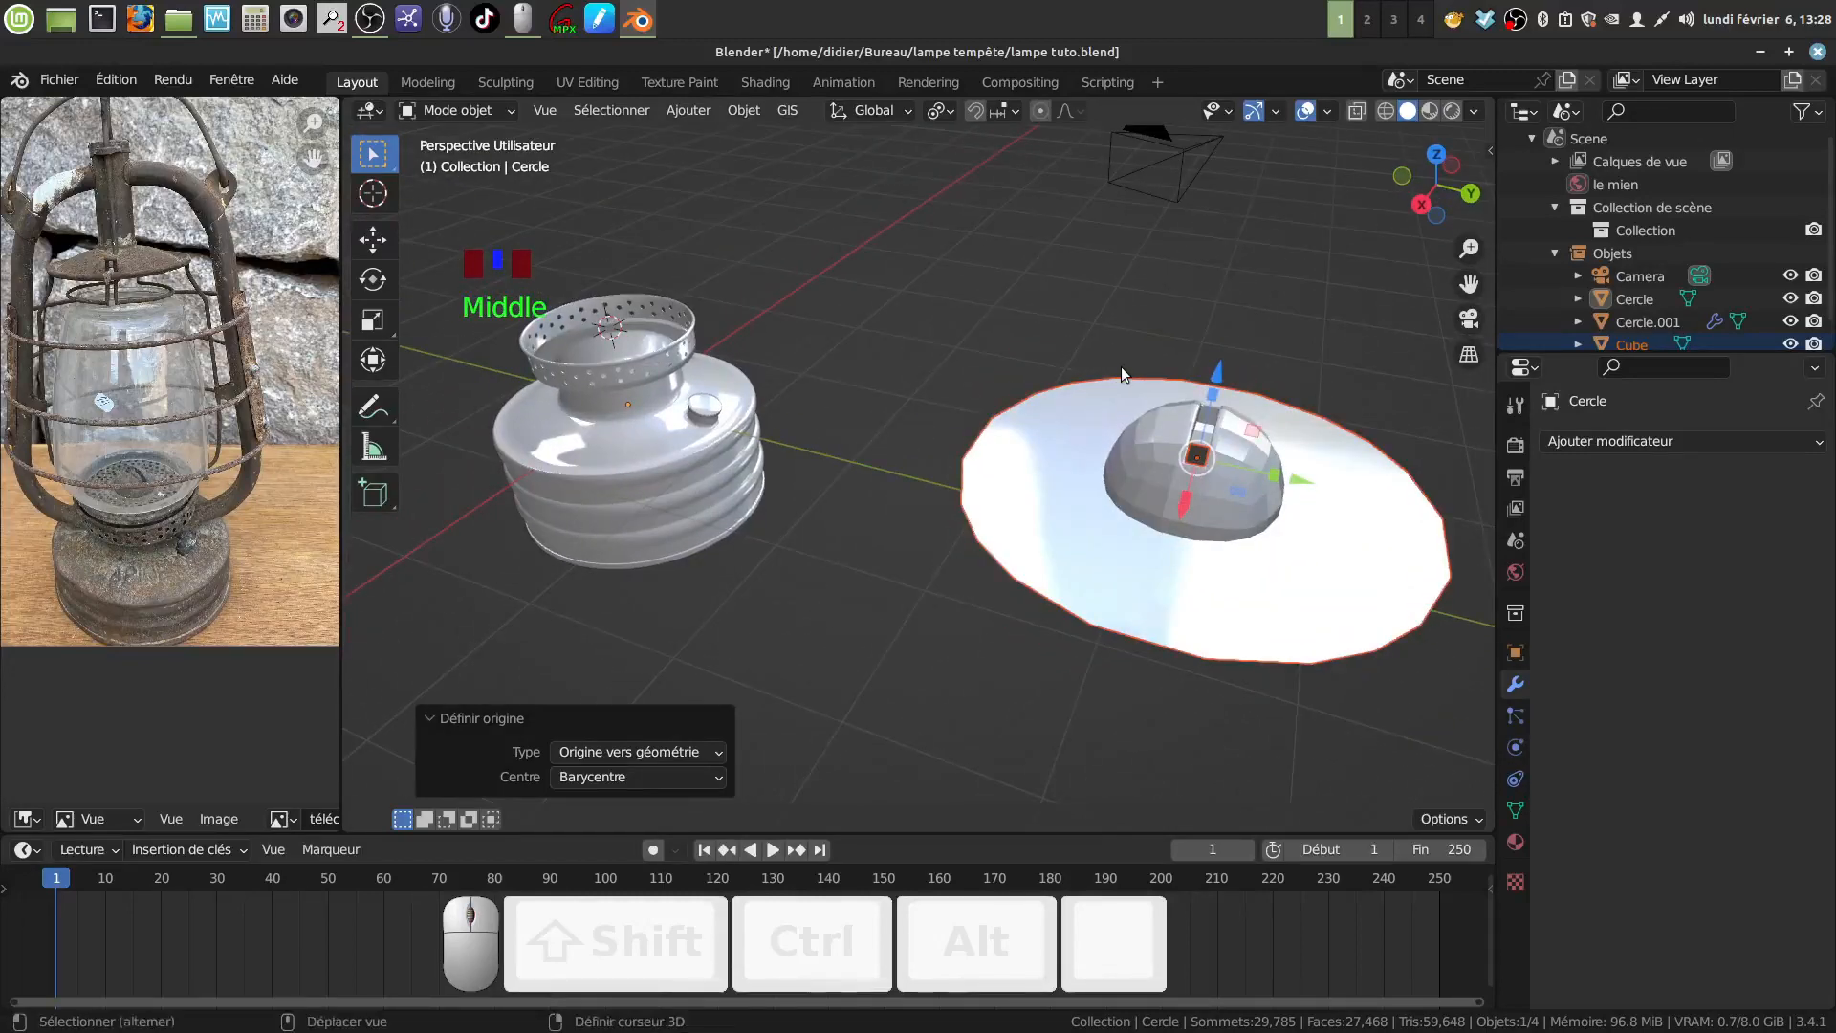
pyautogui.press('shift')
pyautogui.hotkey('shift', 's')
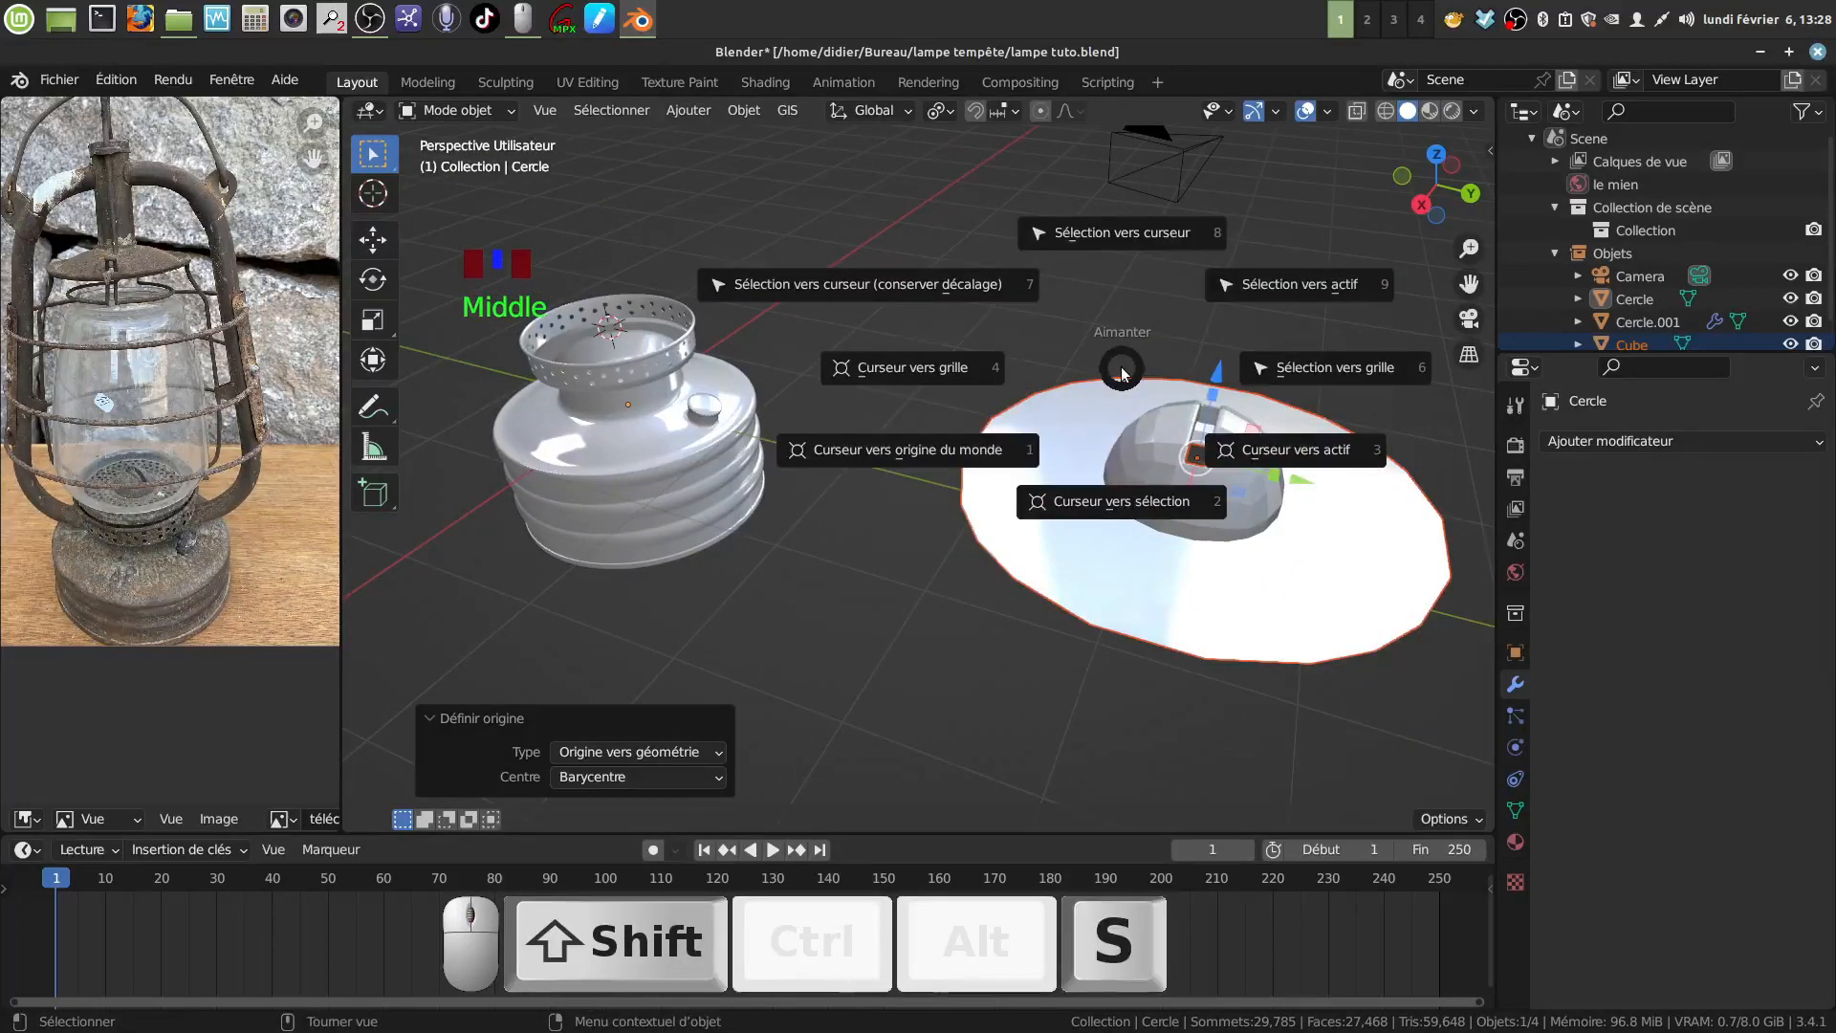
pyautogui.click(1140, 237)
pyautogui.moveTo(838, 357)
pyautogui.mouseDown(button='middle')
pyautogui.moveTo(872, 365)
pyautogui.moveTo(834, 370)
pyautogui.mouseUp(button='middle')
pyautogui.keyDown('shift'); pyautogui.moveTo(871, 524); pyautogui.dragTo(1025, 600, button='middle'); pyautogui.keyUp('shift')
pyautogui.scroll(3, 984, 517)
pyautogui.moveTo(984, 517); pyautogui.dragTo(979, 505, button='middle')
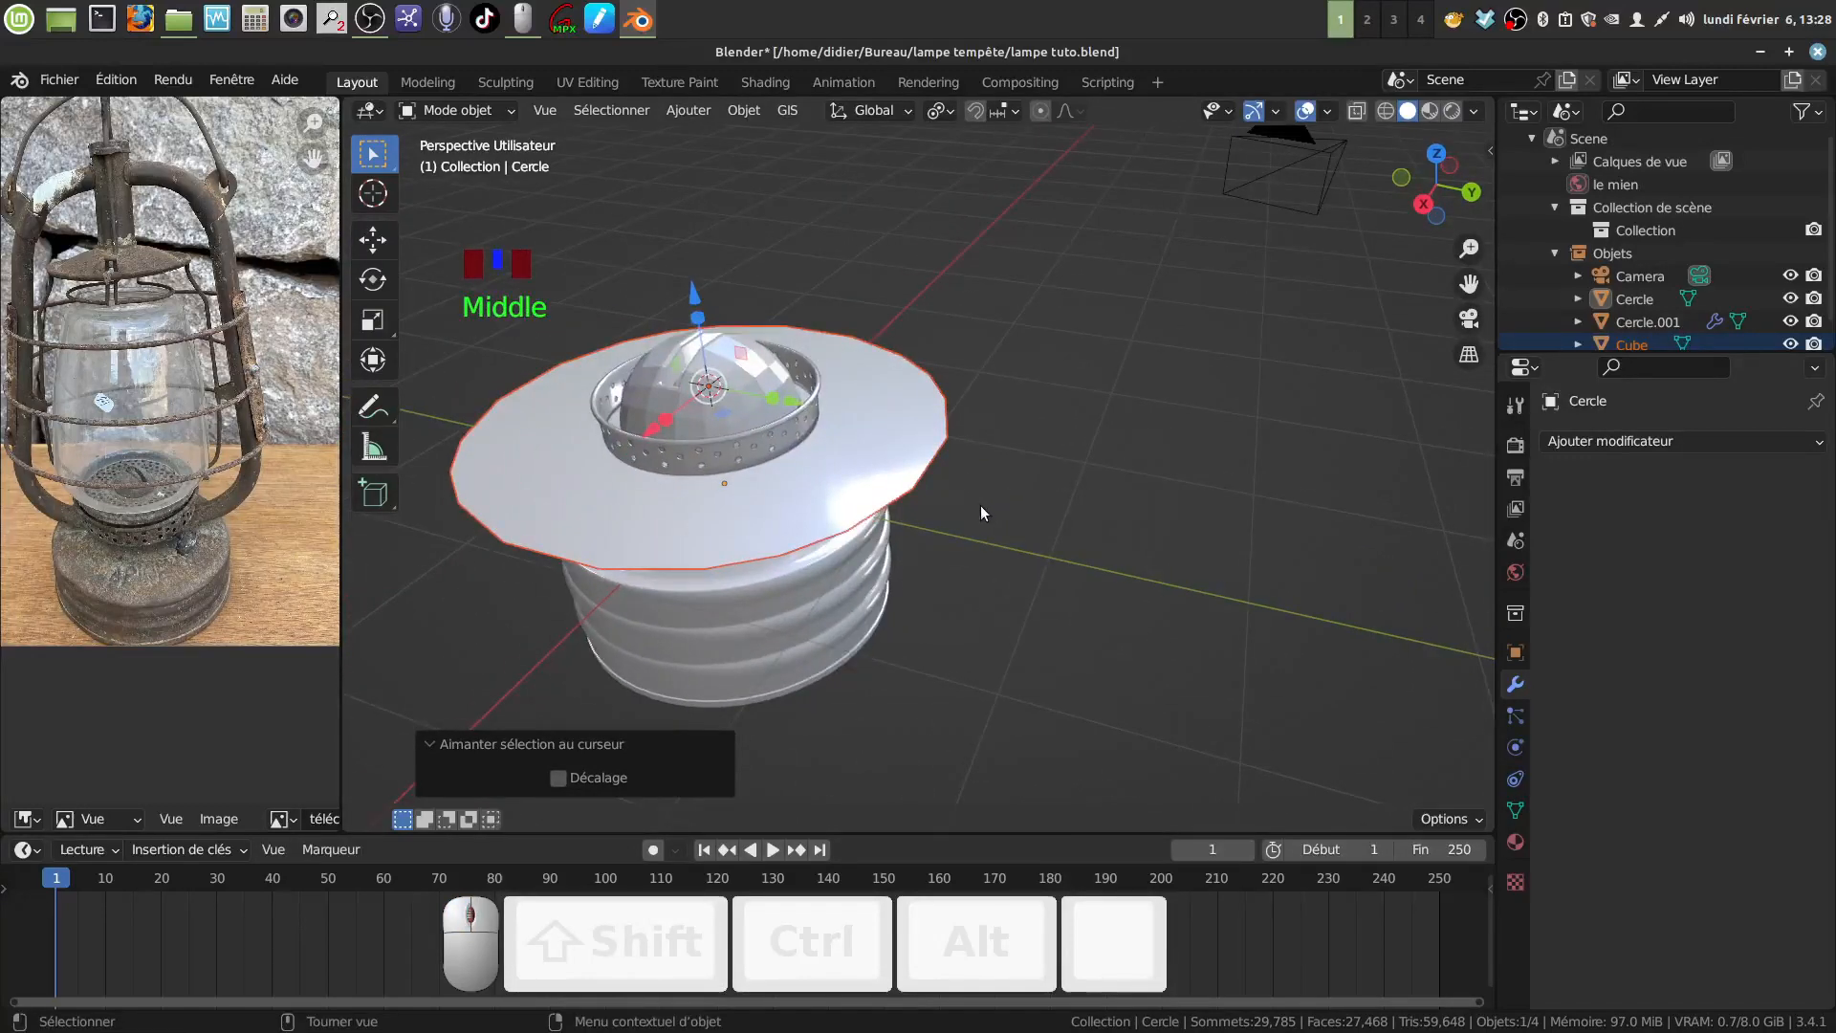
pyautogui.press('Tab')
pyautogui.press('a')
pyautogui.press('a')
pyautogui.press('a')
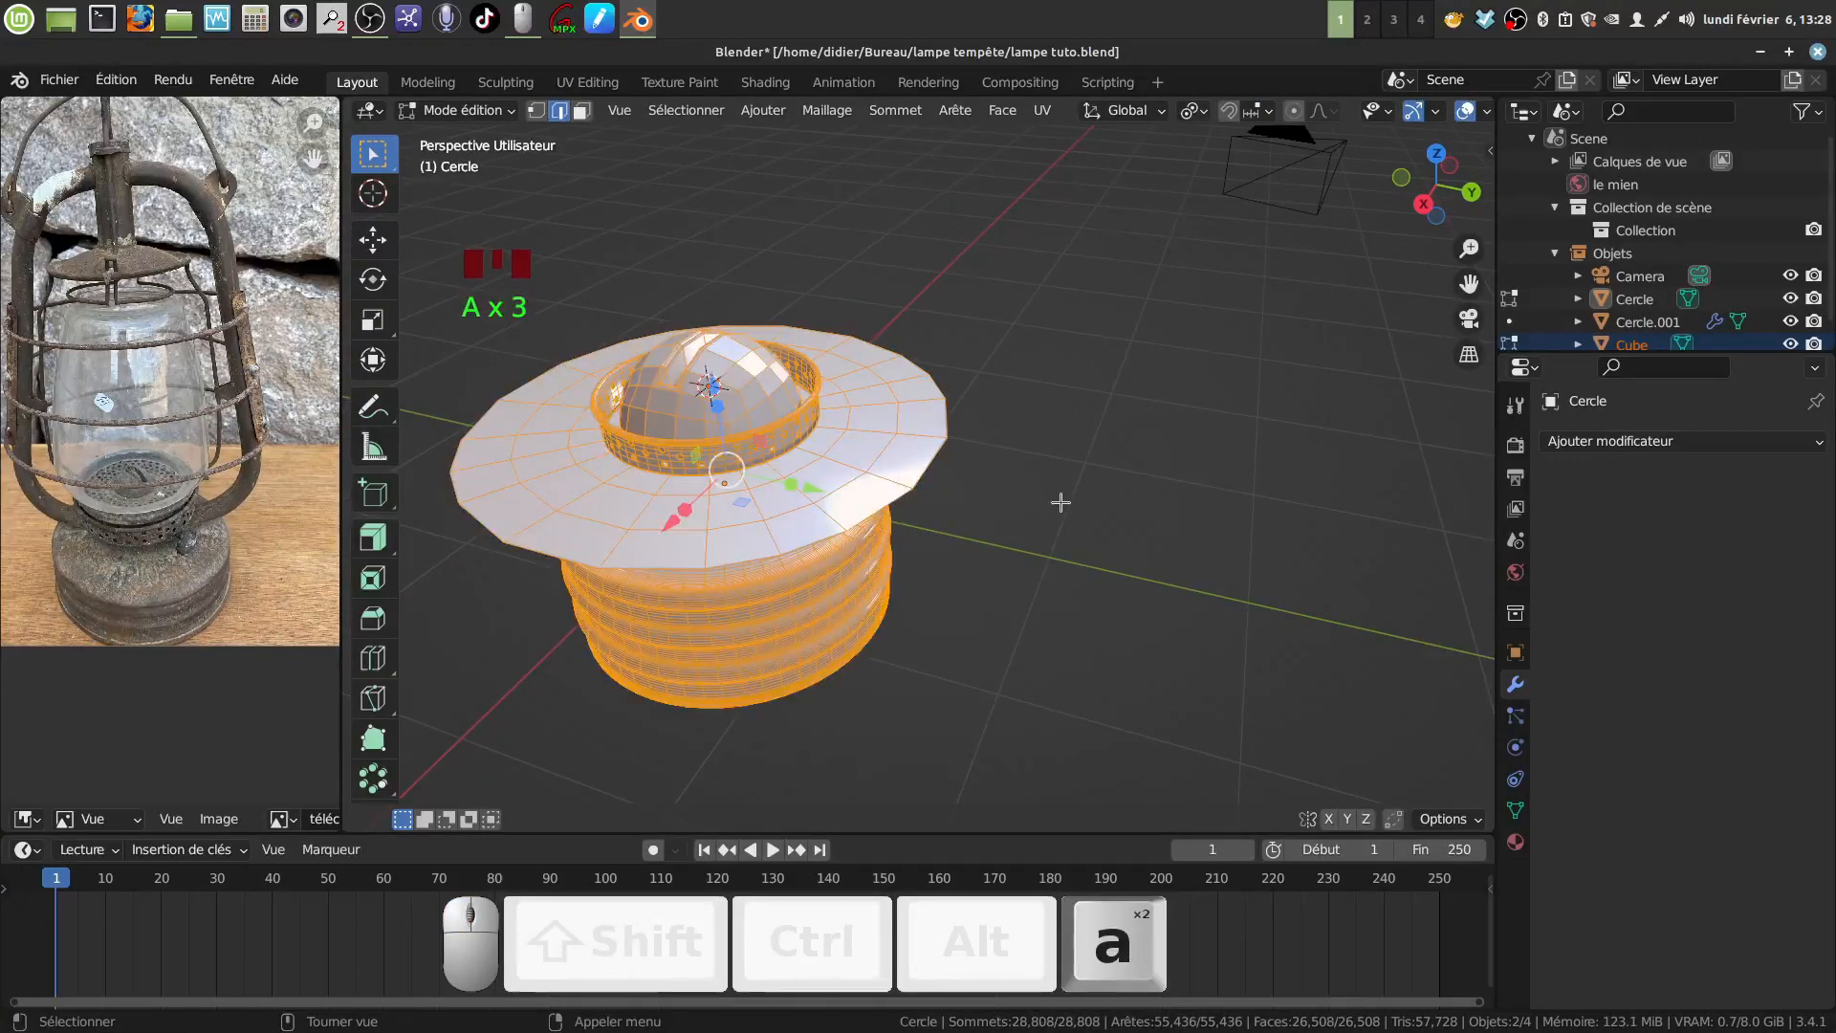
pyautogui.press('a')
pyautogui.press('Tab')
pyautogui.moveTo(989, 501); pyautogui.dragTo(976, 453, button='middle')
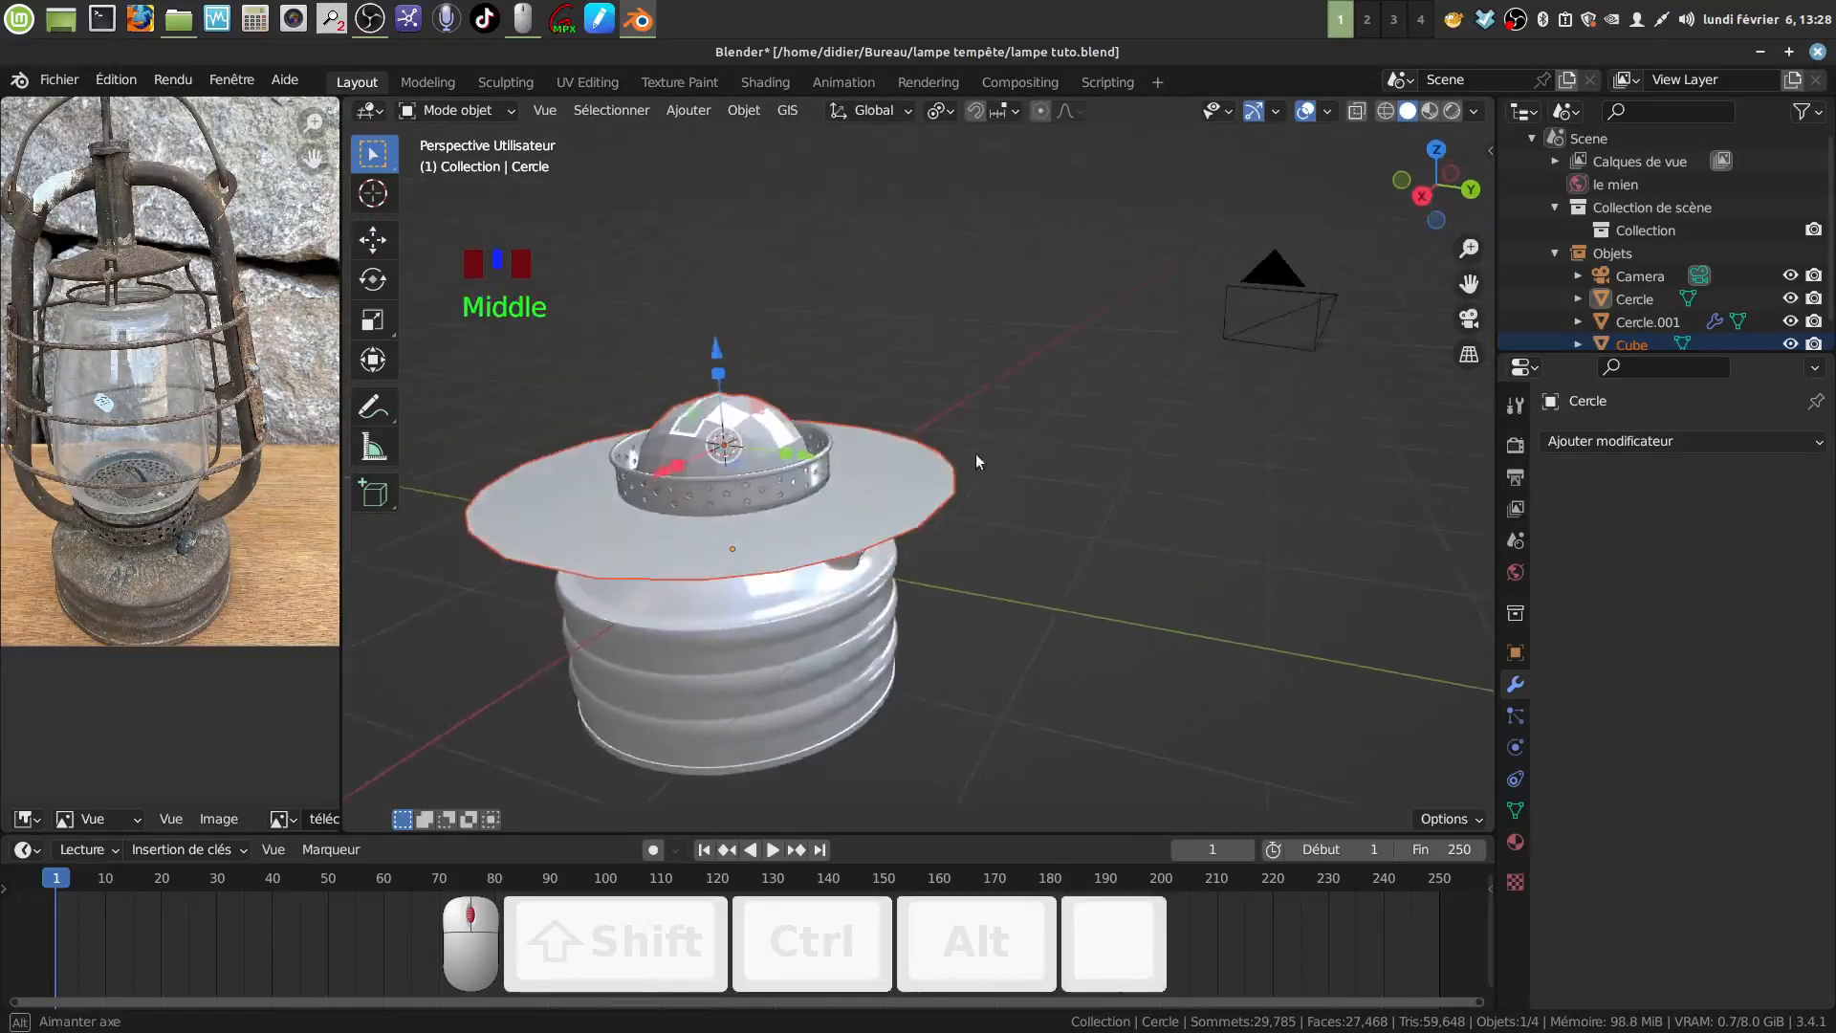
# Edit only the domed burner part, select its whole mesh and scale it to about 0.409.
pyautogui.click(903, 490)
pyautogui.press('Tab')
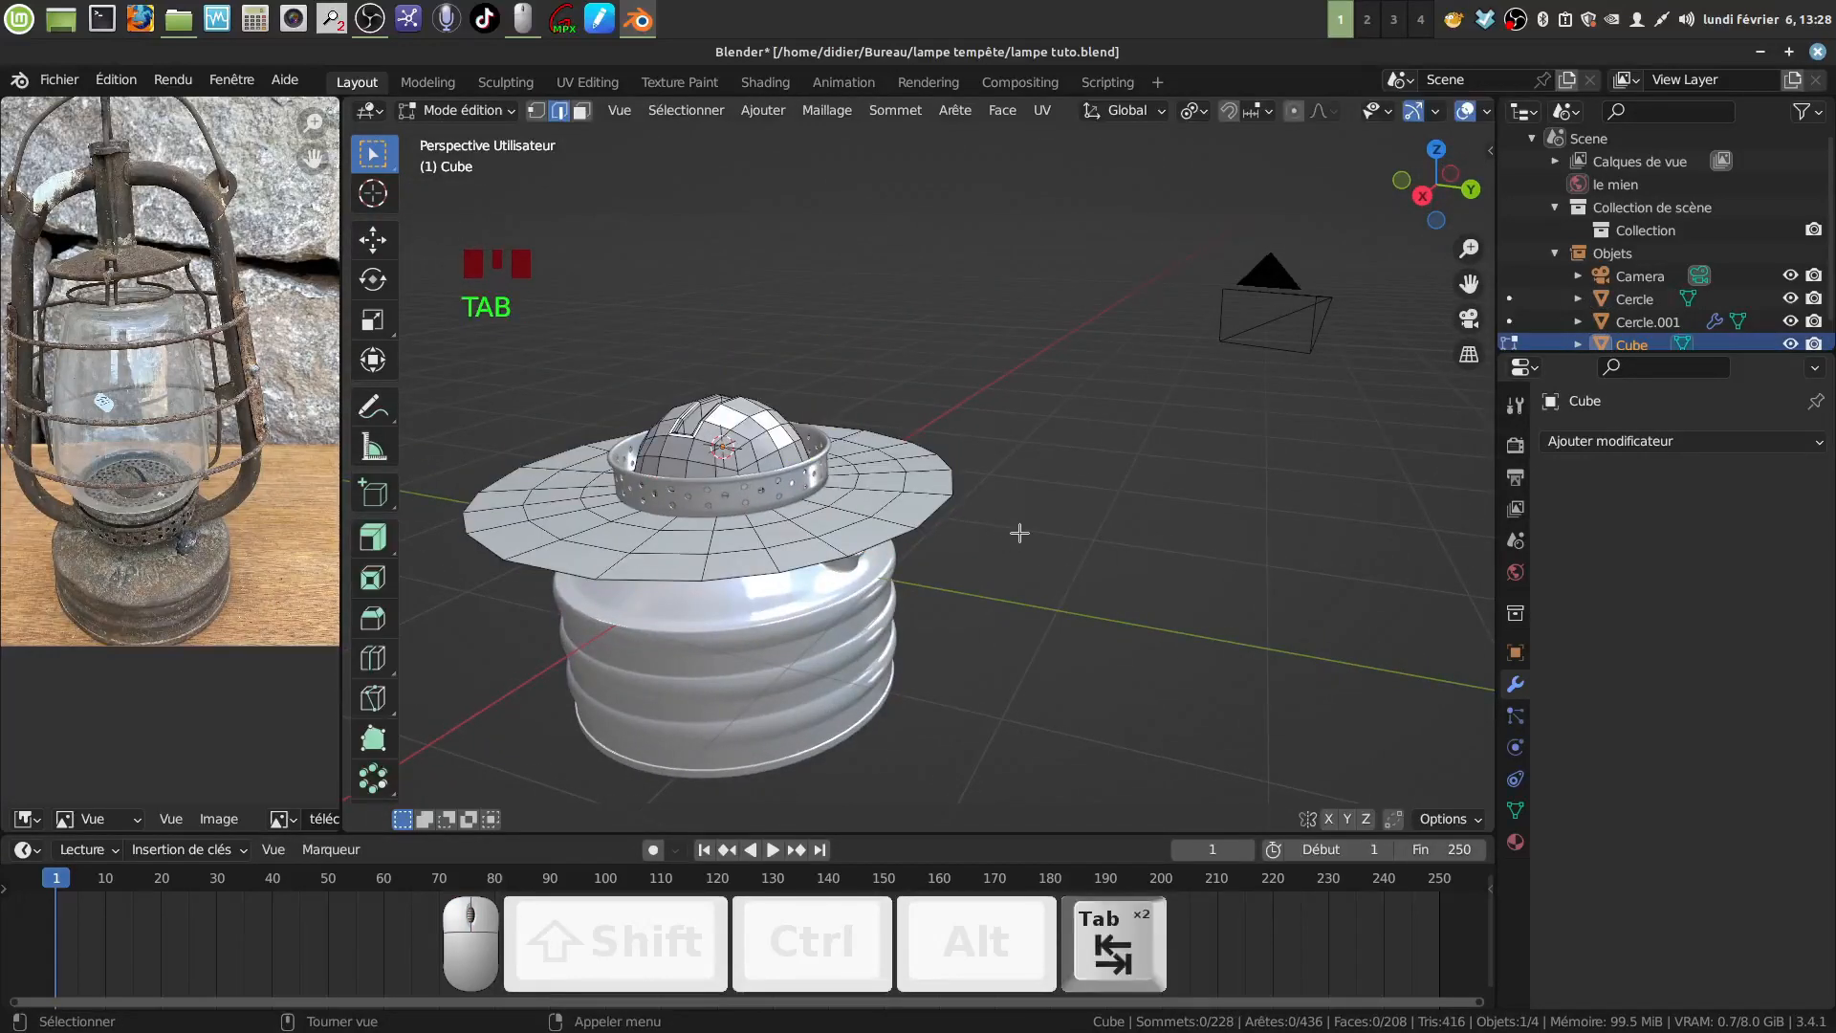
pyautogui.press('a')
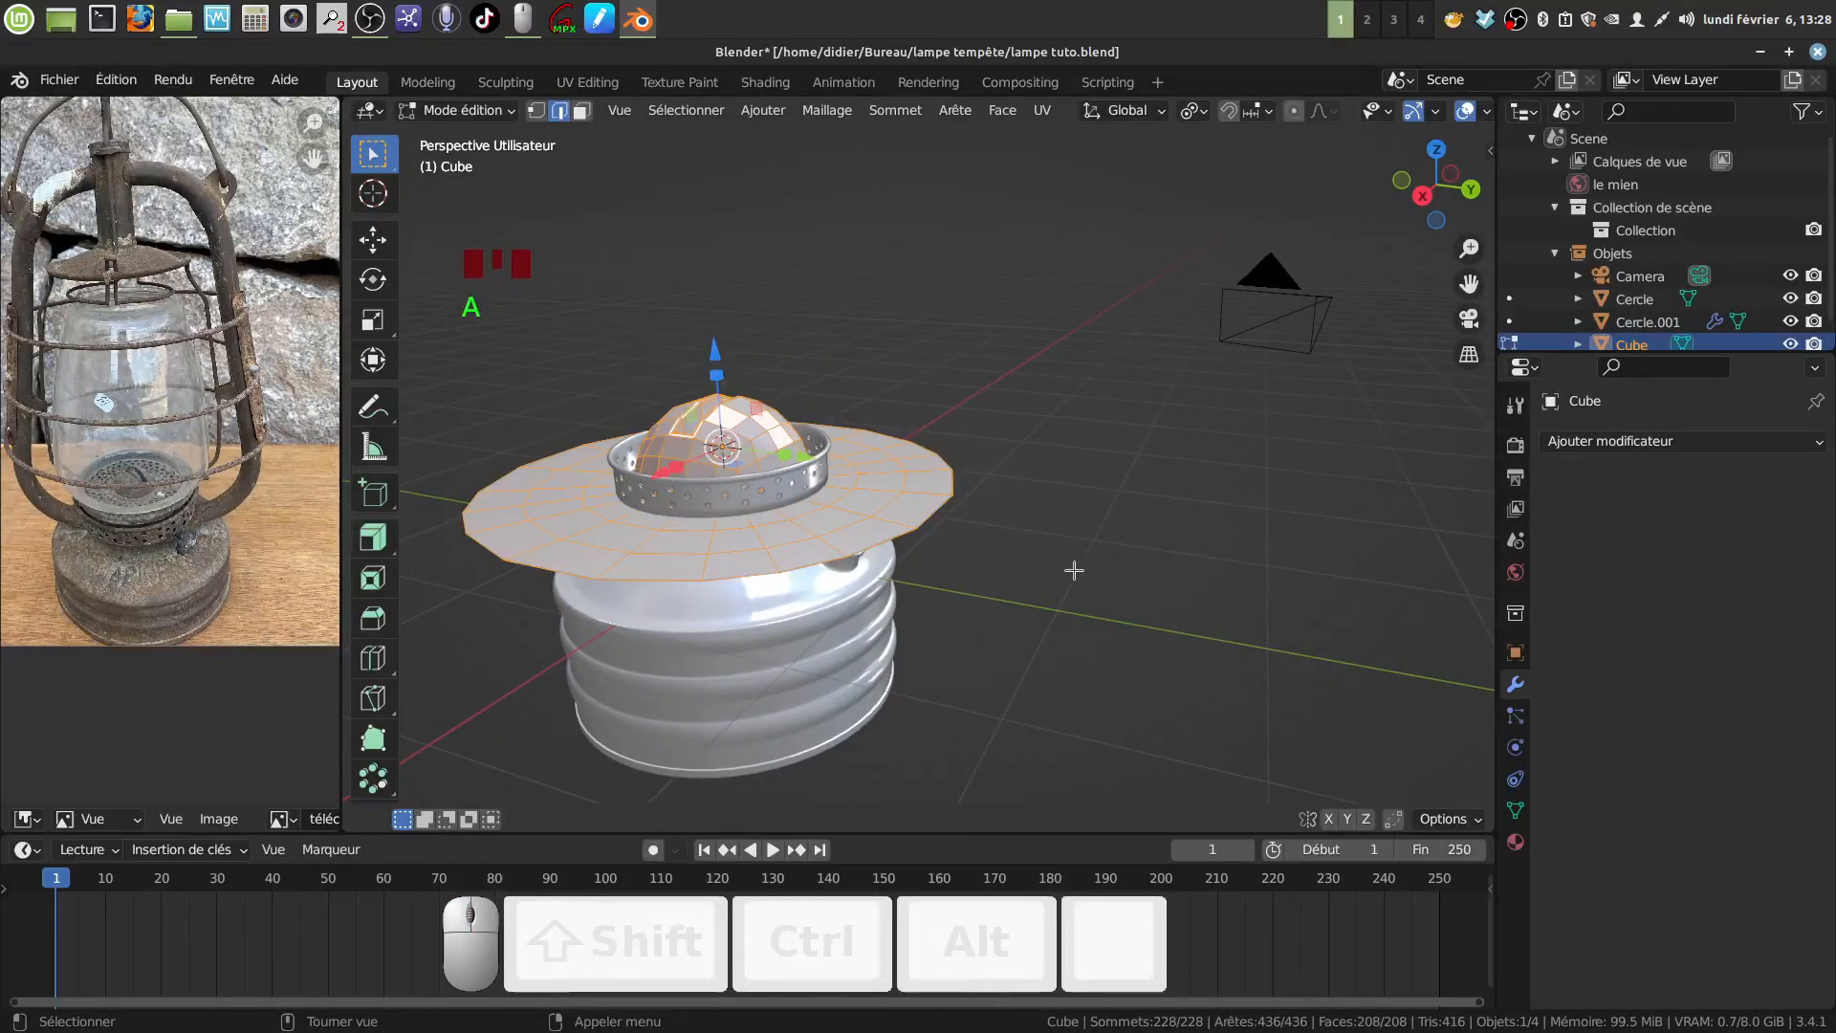
pyautogui.press('s')
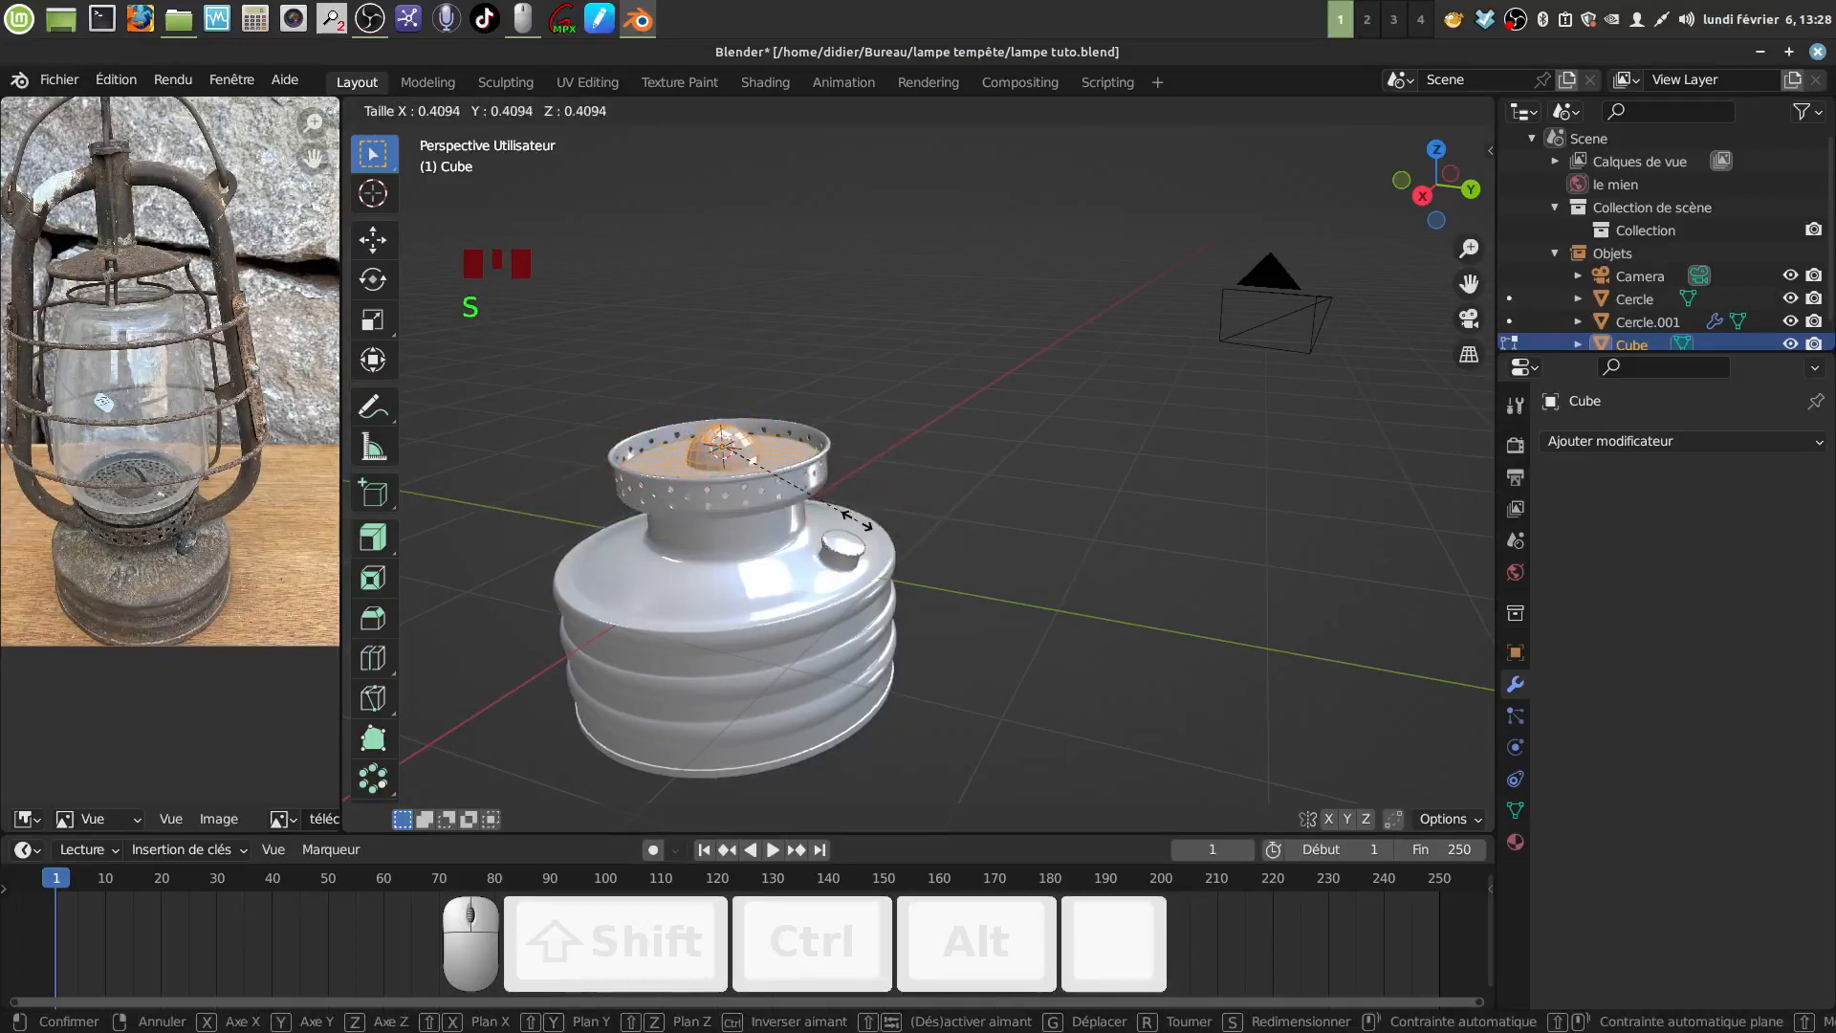
pyautogui.click(857, 521)
# Scale the whole domed burner part by 1.044, and rescale it by 0.826 so it sits smaller inside the perforated collar.
pyautogui.moveTo(858, 522); pyautogui.dragTo(894, 599, button='middle')
pyautogui.scroll(4, 954, 669)
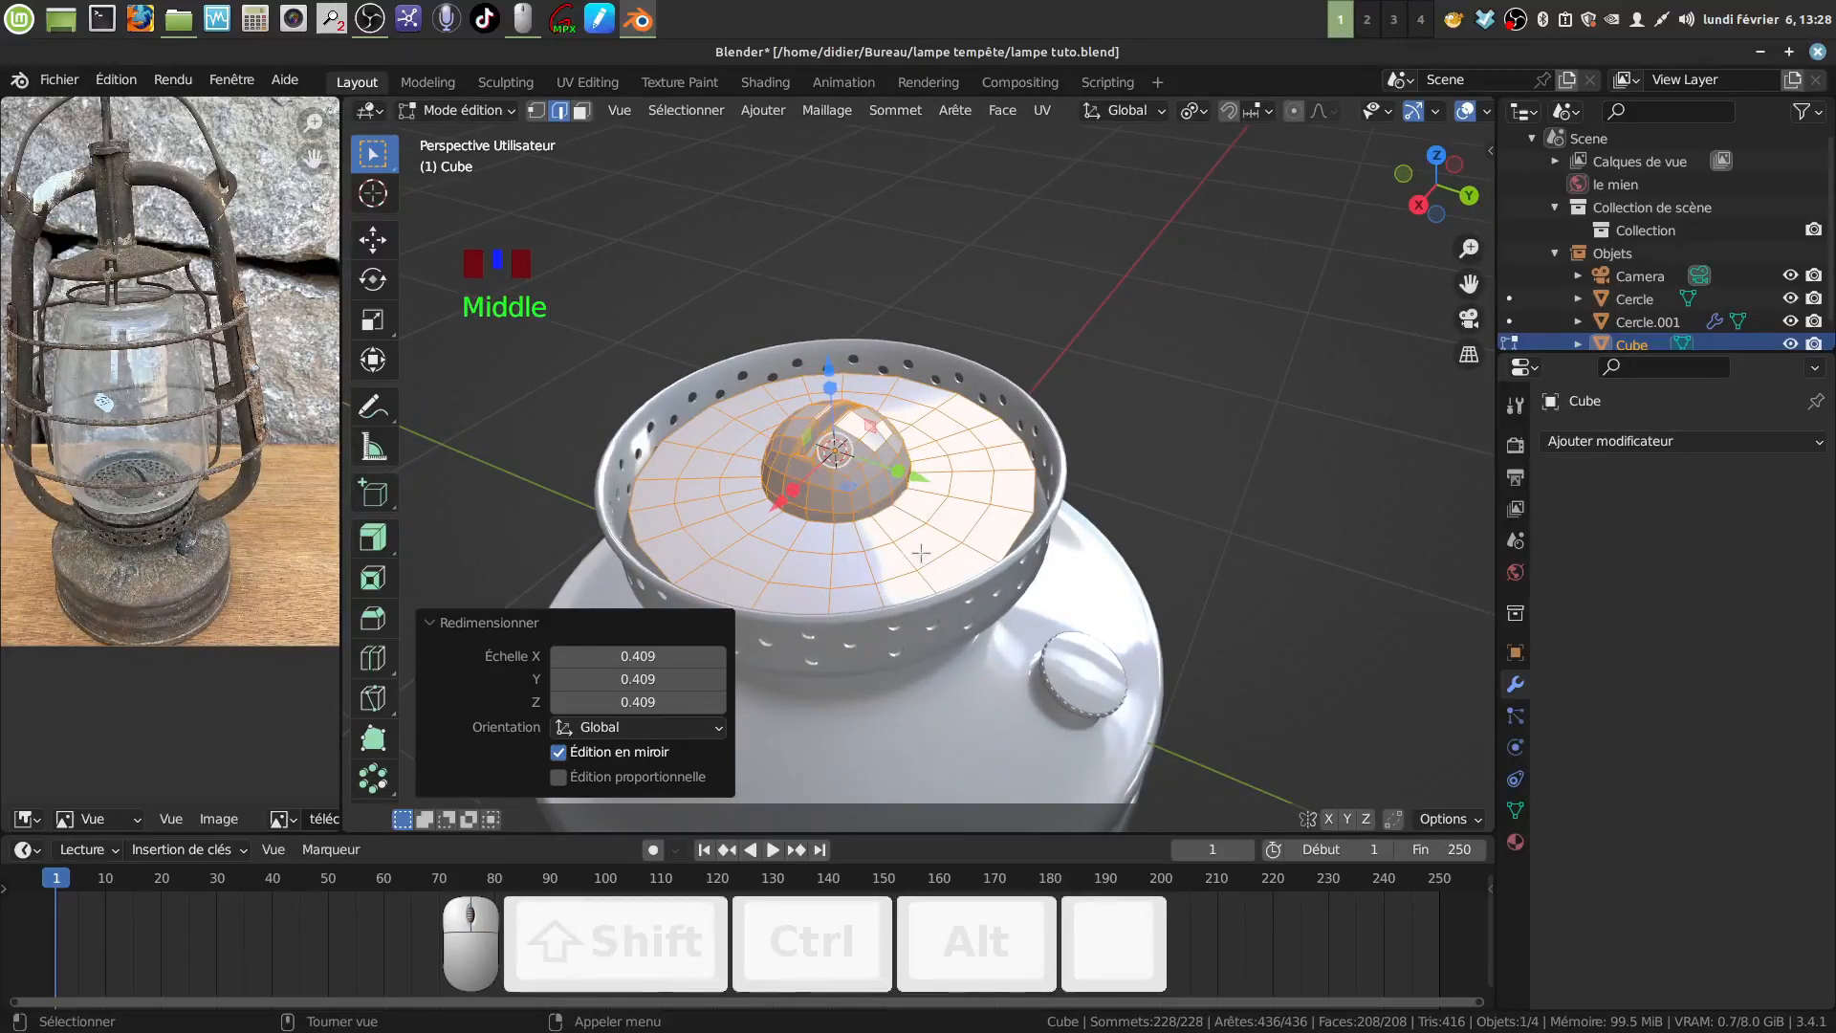
pyautogui.press('s')
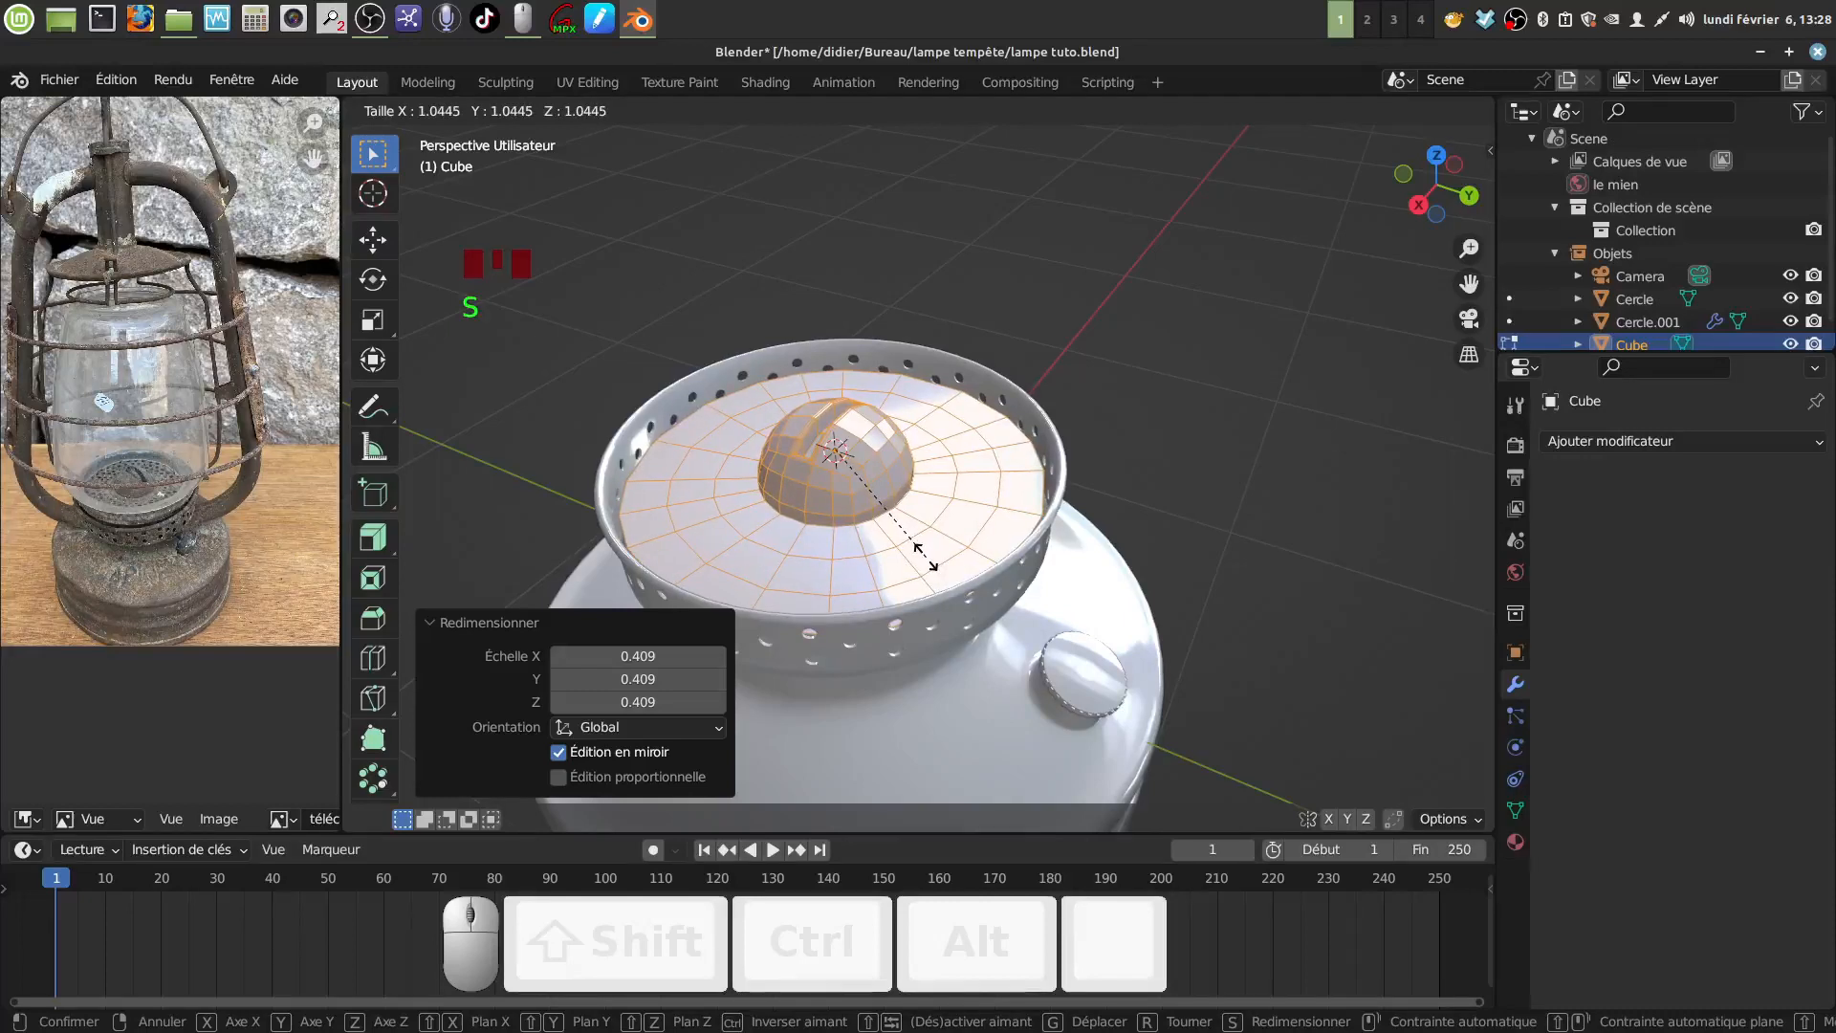
pyautogui.click(925, 555)
pyautogui.moveTo(925, 555); pyautogui.dragTo(965, 553, button='middle')
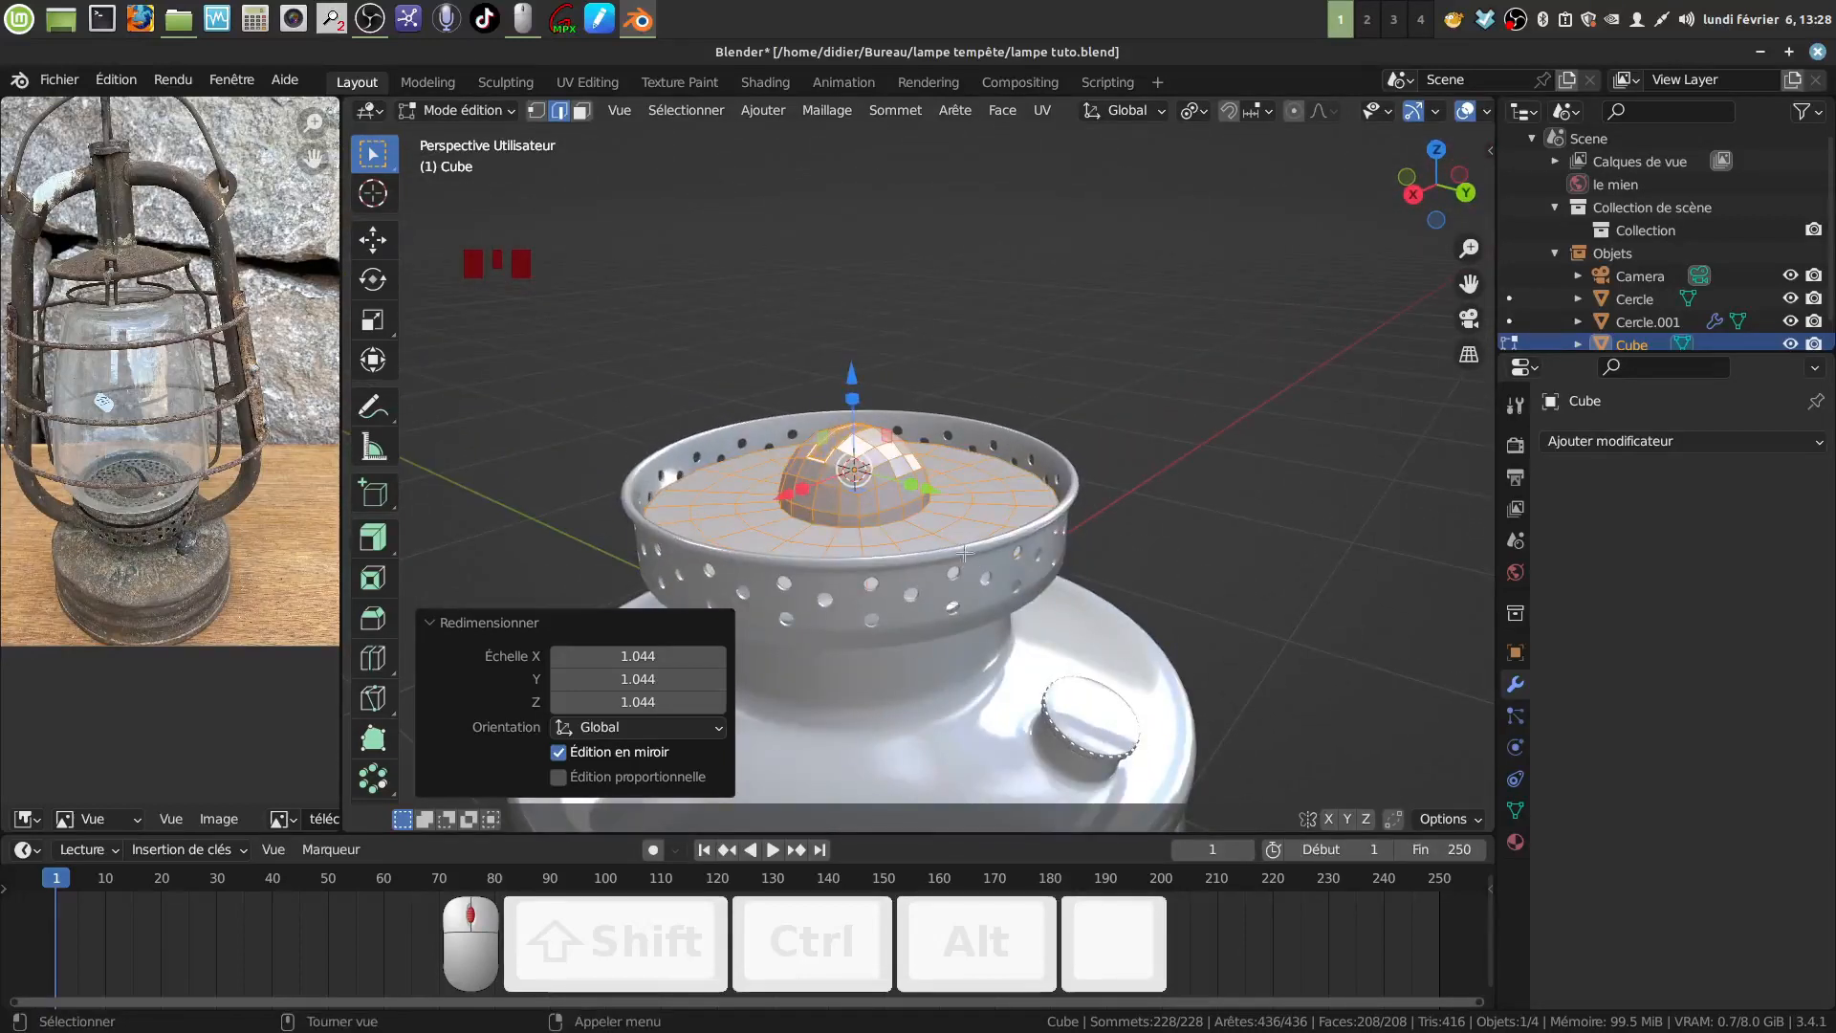
pyautogui.press('s')
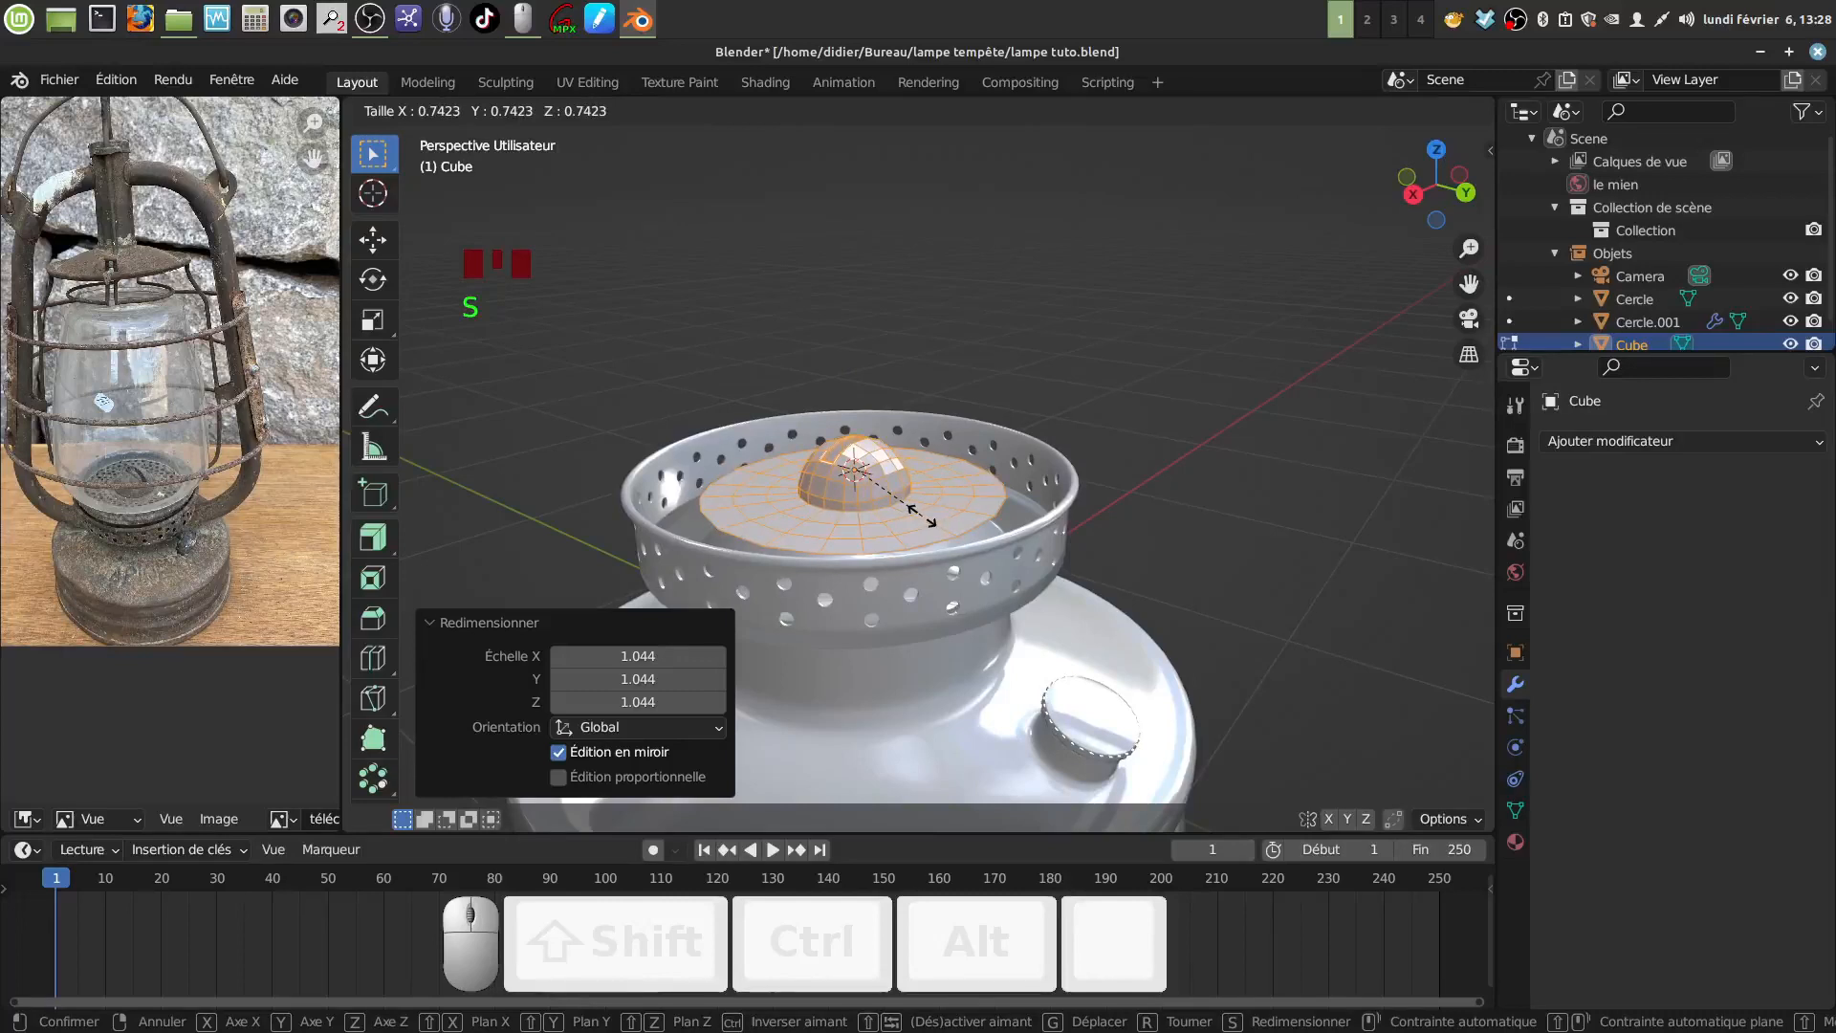
pyautogui.click(936, 516)
pyautogui.moveTo(942, 516); pyautogui.dragTo(964, 581, button='middle')
pyautogui.scroll(1, 946, 612)
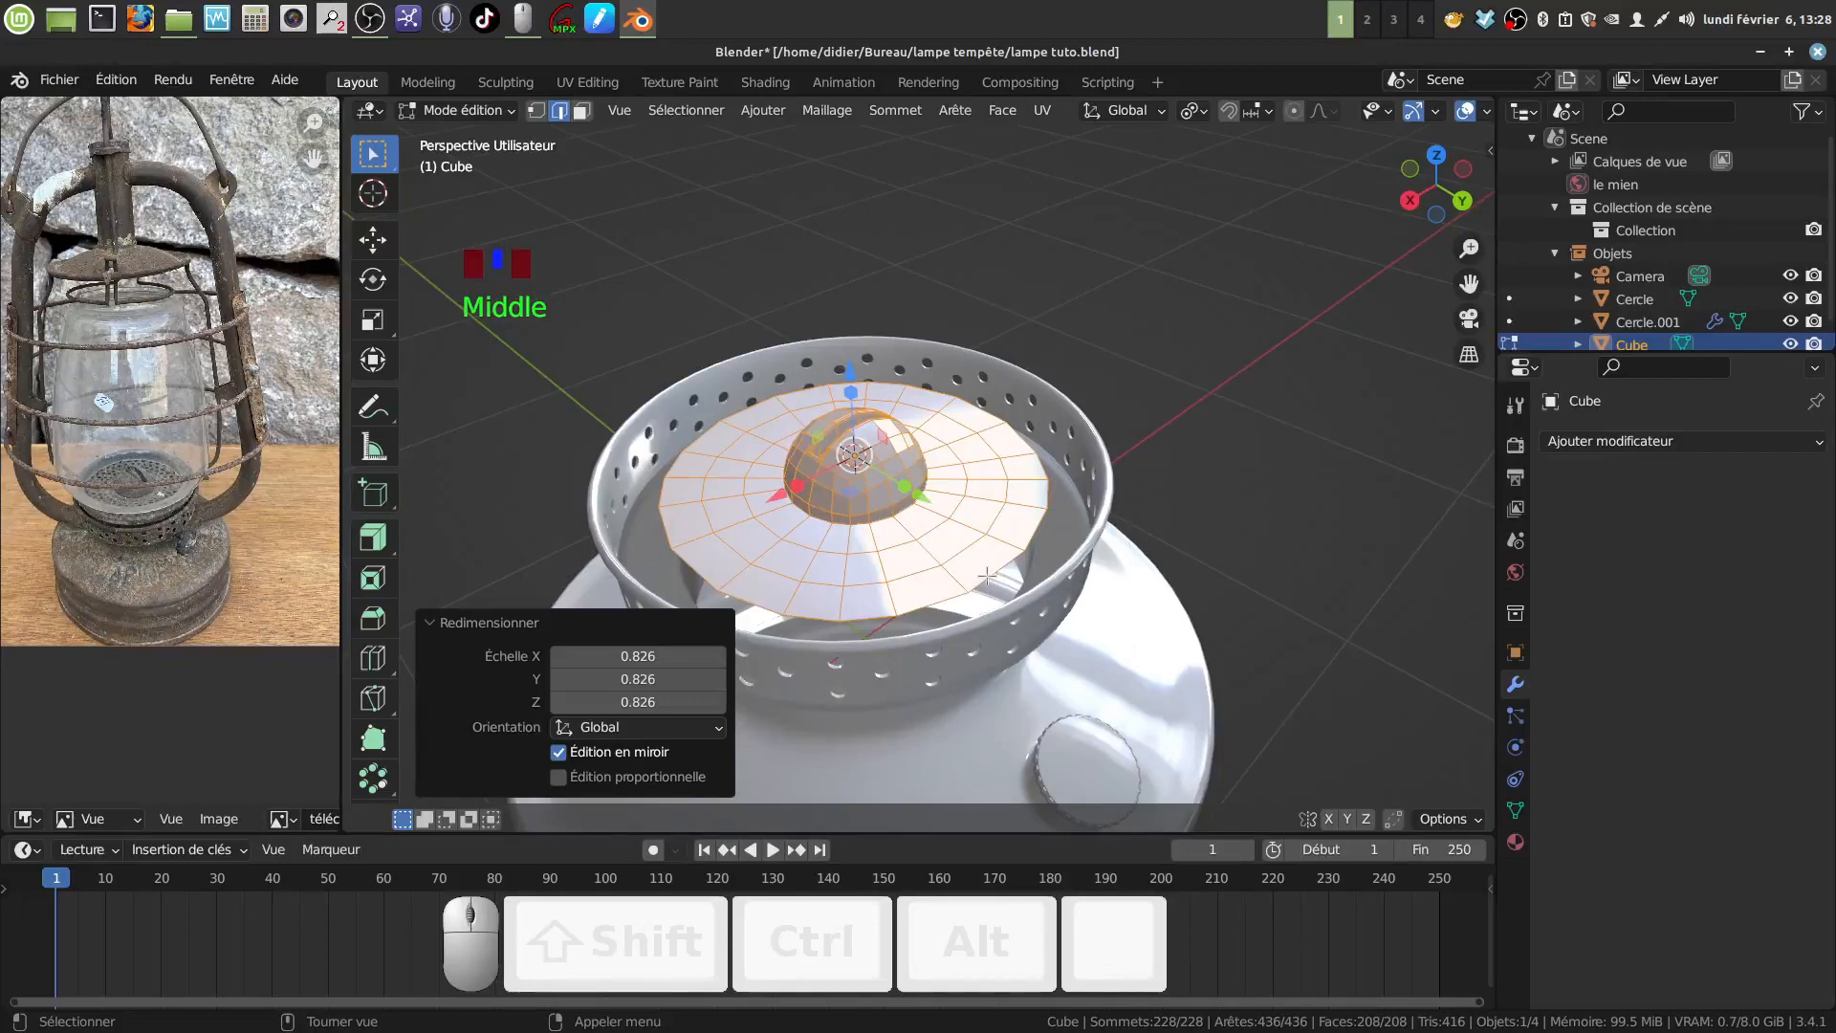
# Extrude the brim's outer edge loop outward by scaling it about 1.175, extending the brim toward the collar wall.
pyautogui.keyDown('alt'); pyautogui.click(987, 575); pyautogui.keyUp('alt')
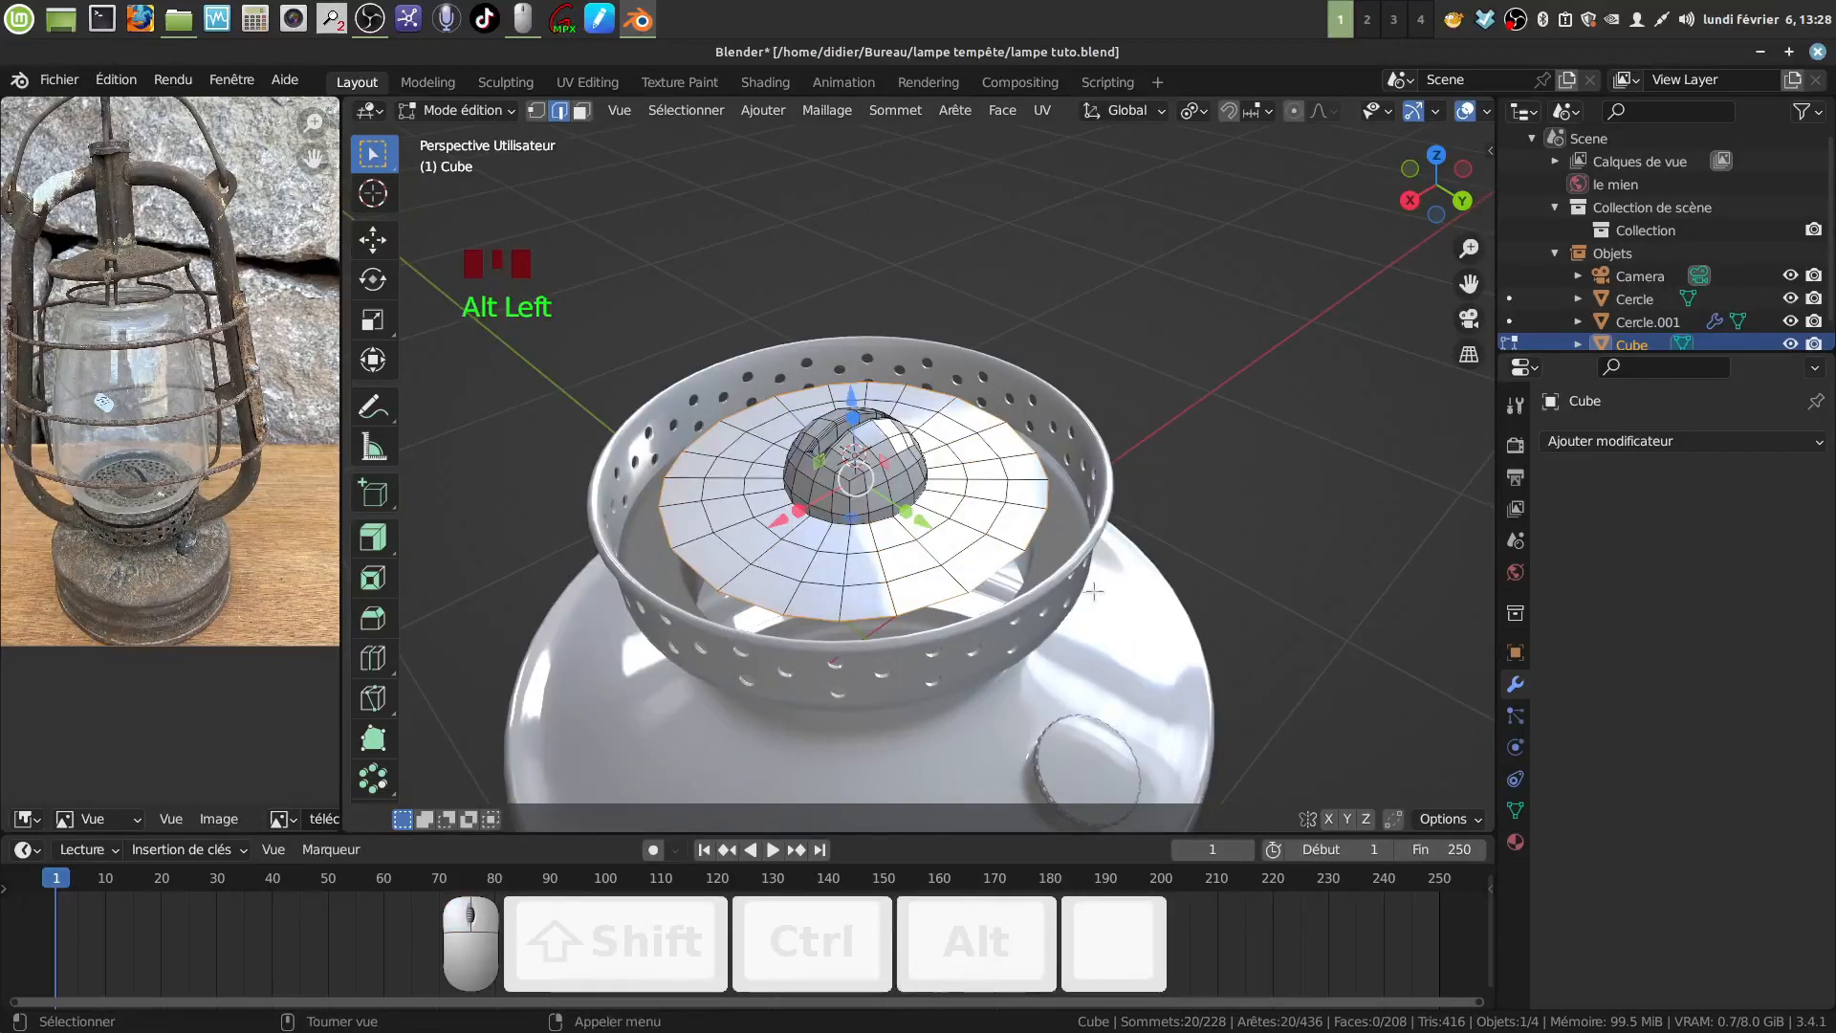
pyautogui.press('e')
pyautogui.press('s')
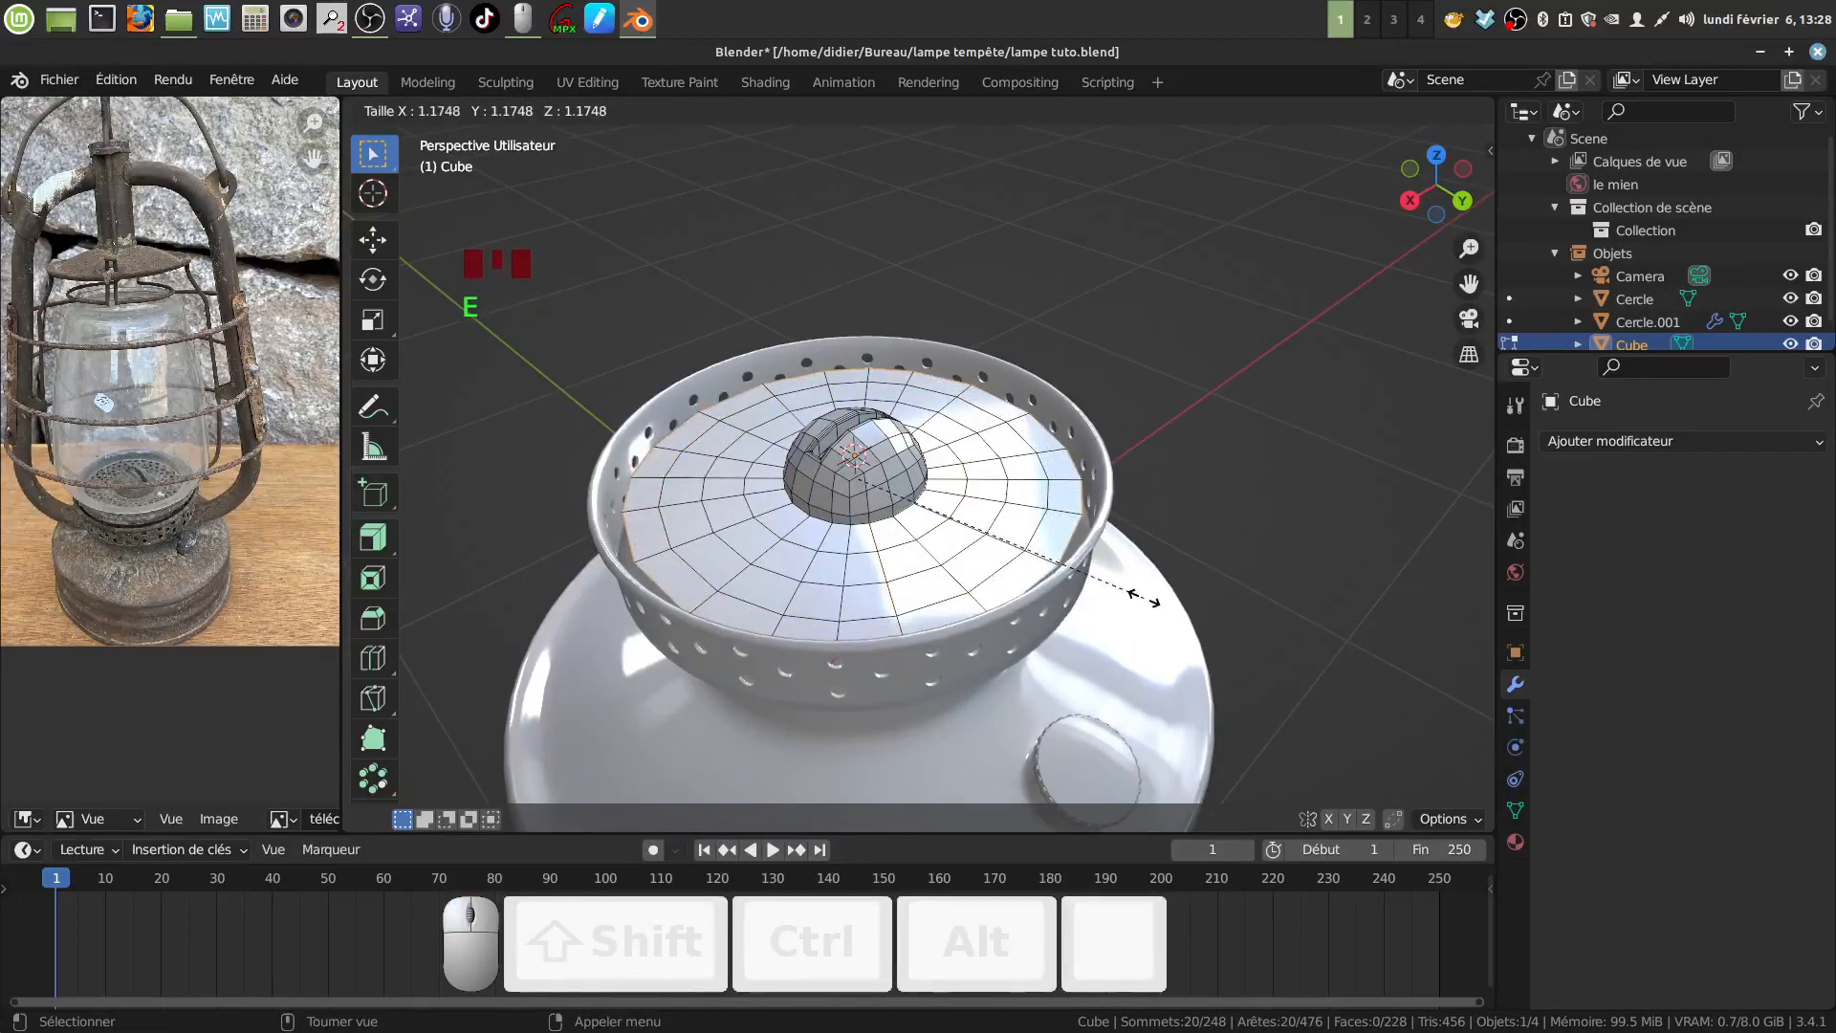
pyautogui.click(1148, 596)
pyautogui.moveTo(1038, 560); pyautogui.dragTo(978, 522, button='middle')
pyautogui.scroll(1, 1009, 567)
# In object mode, add a Subdivision Surface modifier to the domed burner part with a viewport level of 2.
pyautogui.press('Tab')
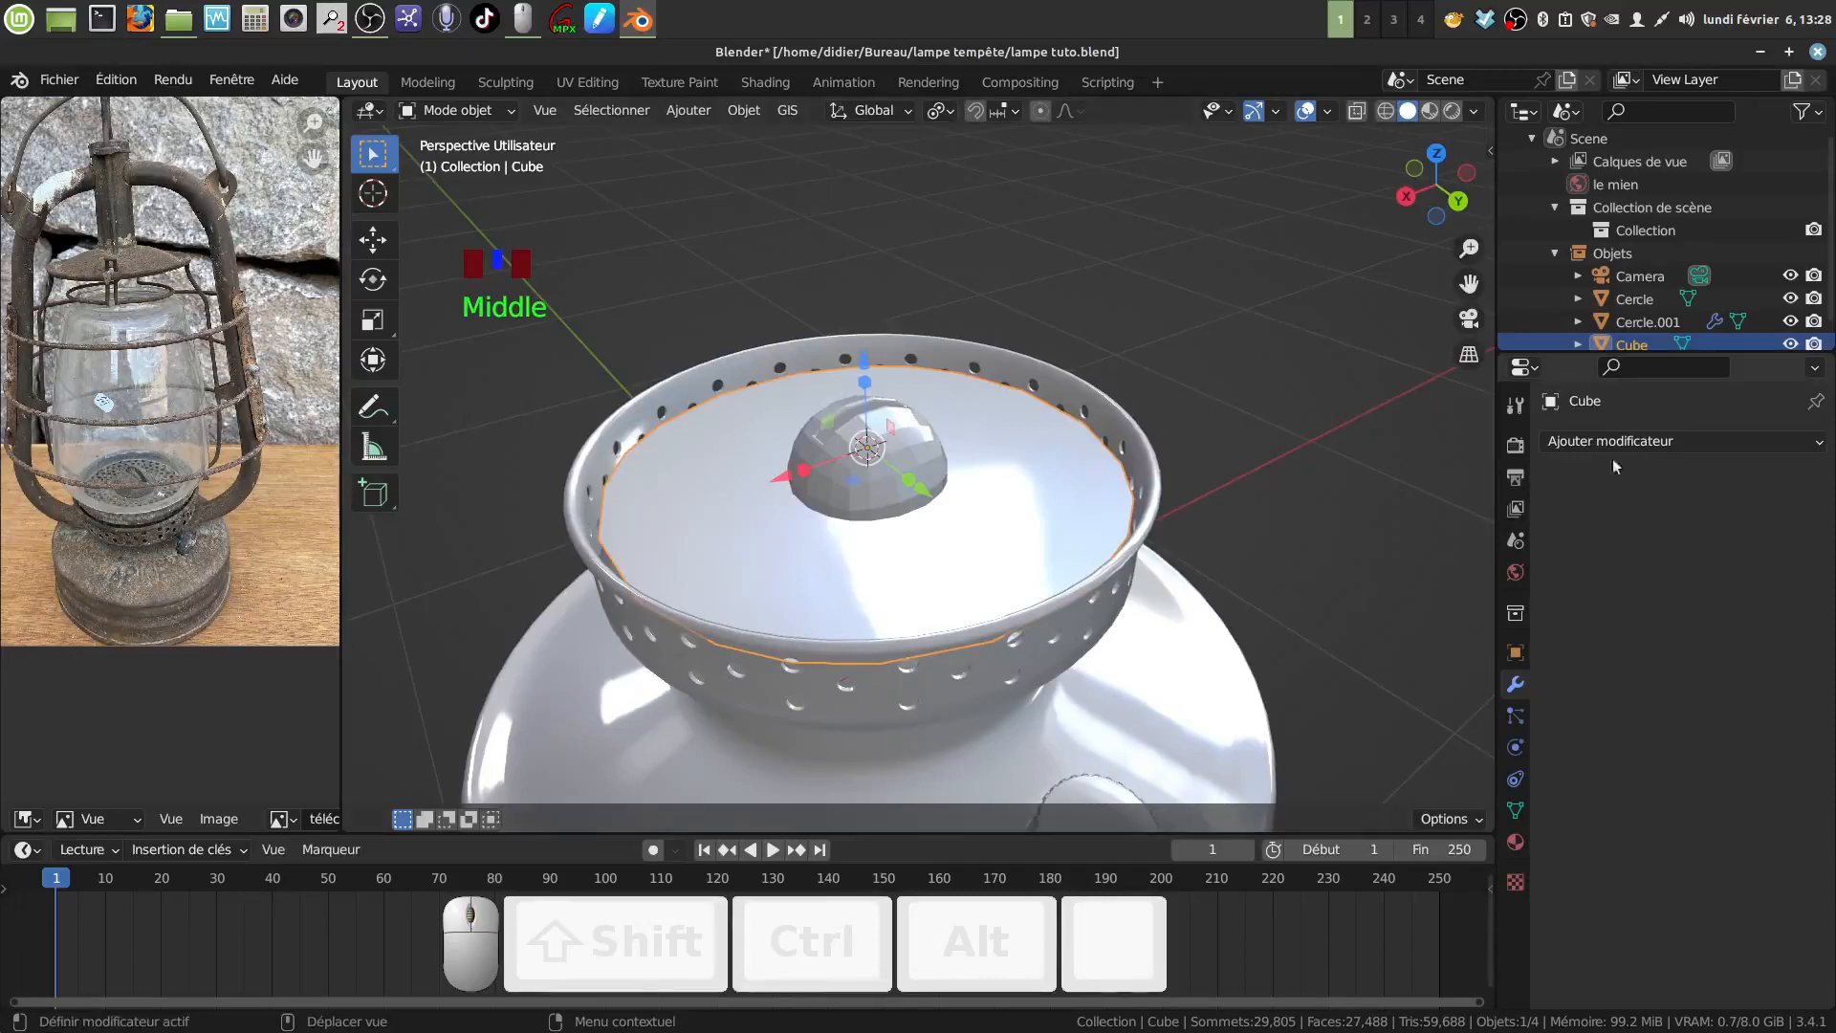
pyautogui.click(1812, 446)
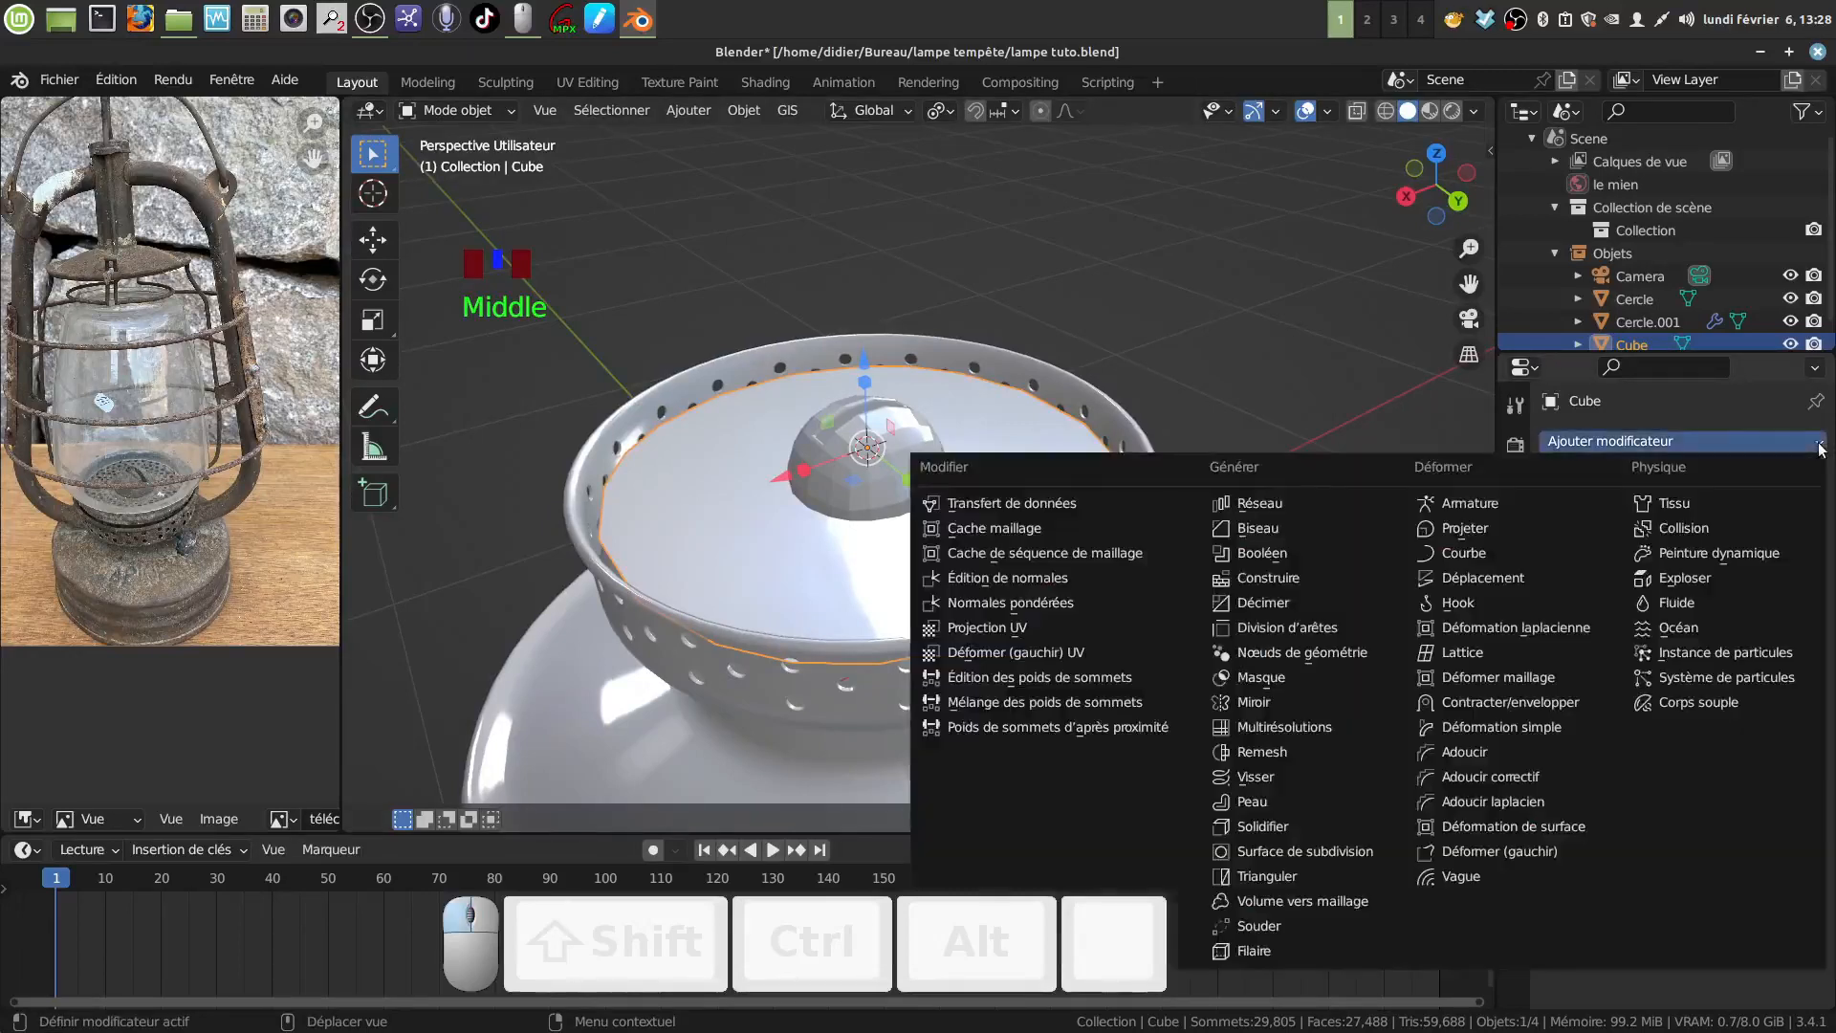
pyautogui.click(1354, 852)
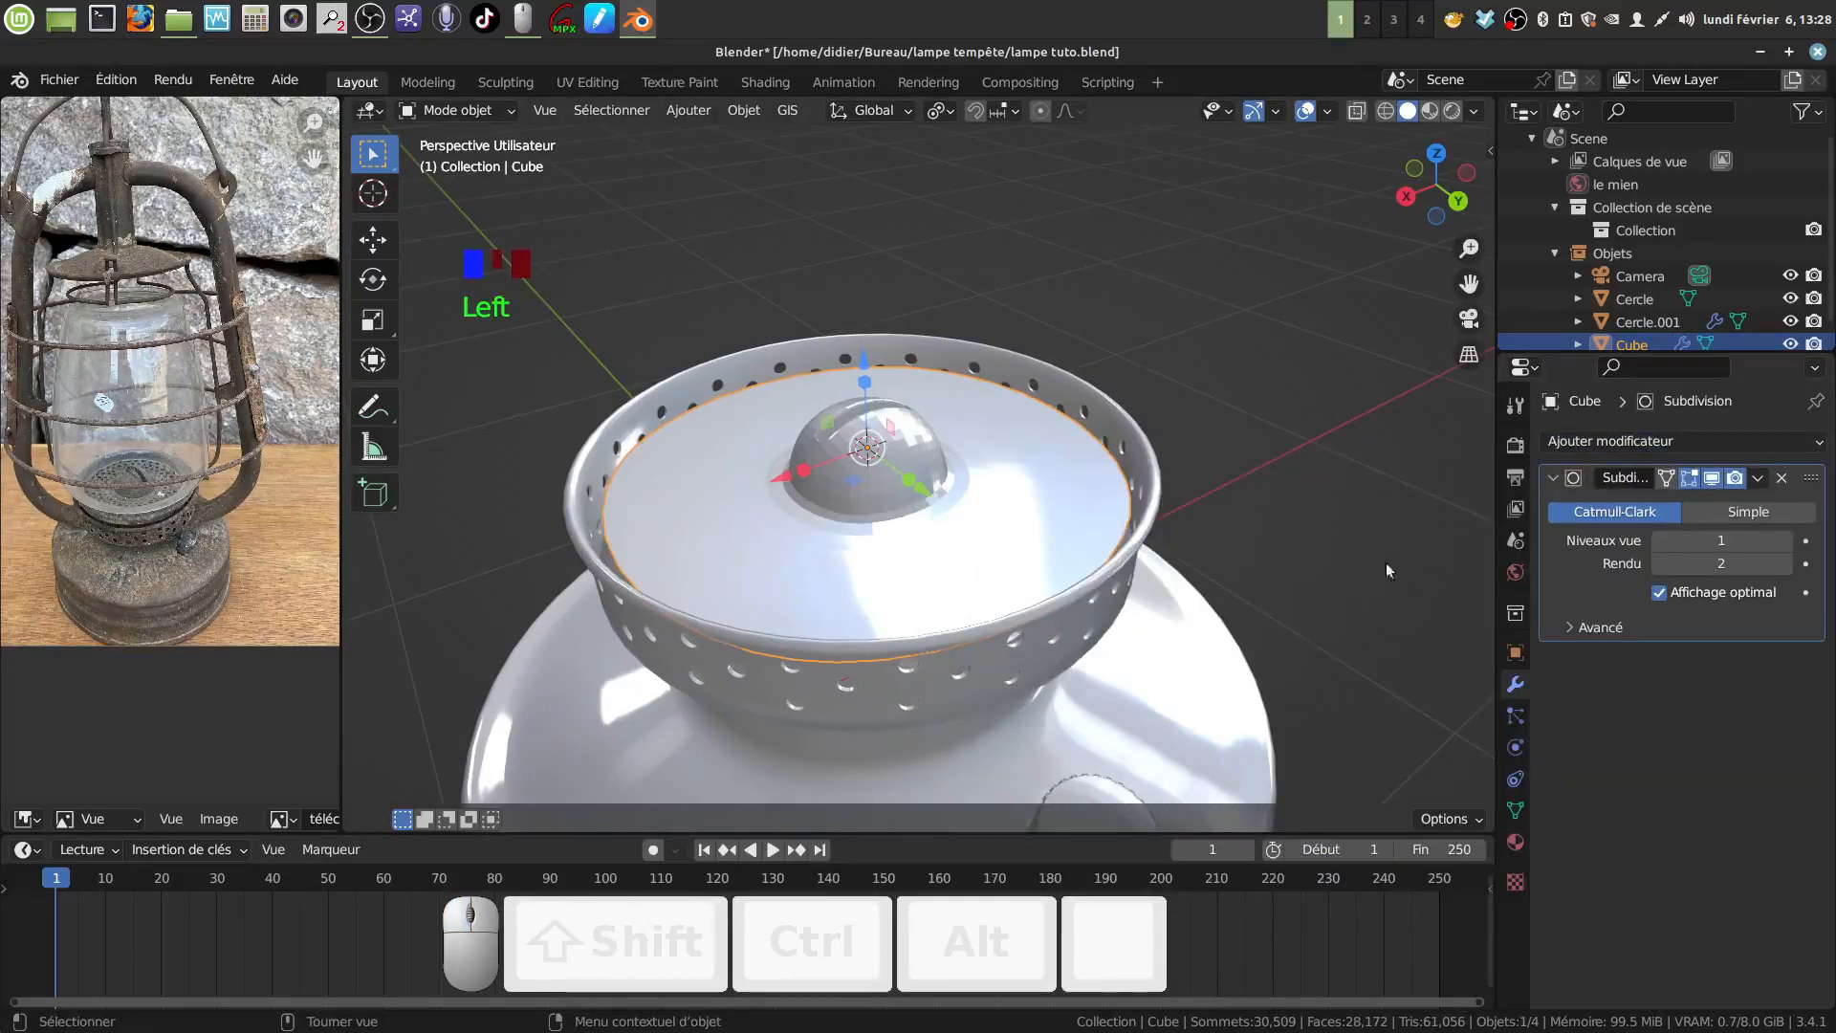
pyautogui.click(1786, 541)
pyautogui.scroll(3, 974, 499)
# Apply smooth shading to the domed burner part.
pyautogui.rightClick(852, 529)
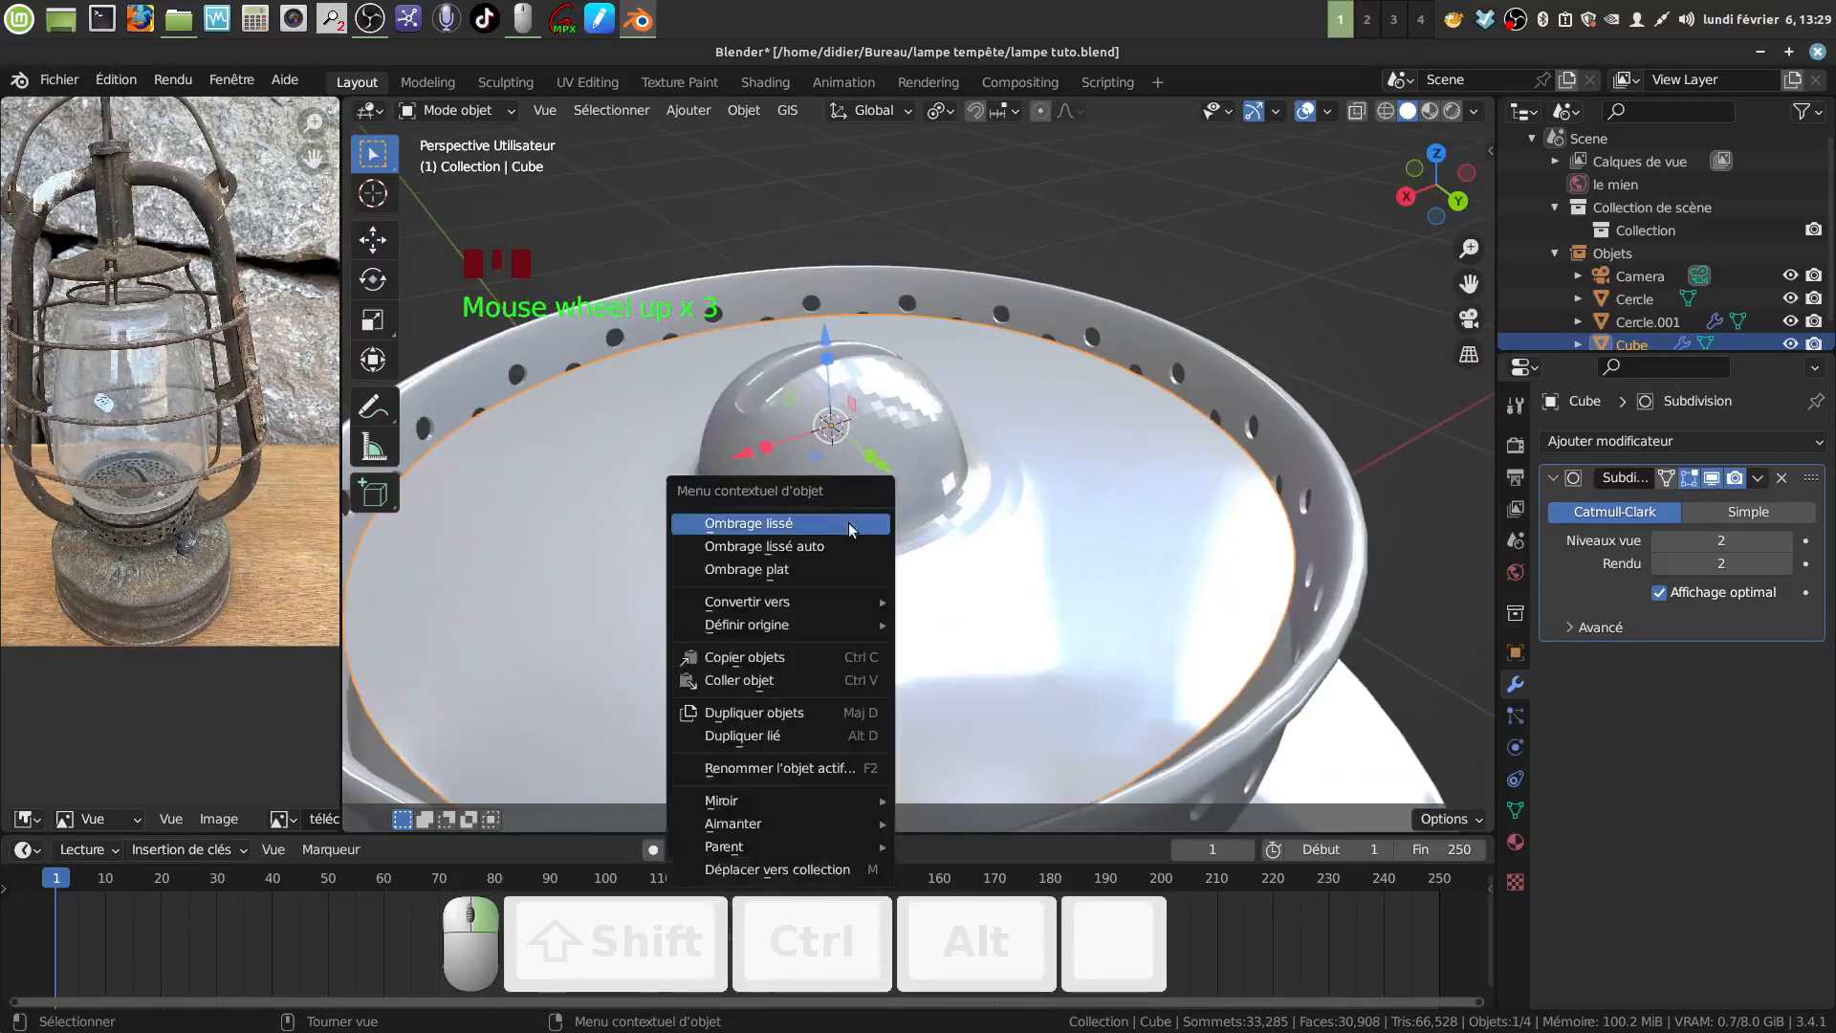
pyautogui.click(839, 528)
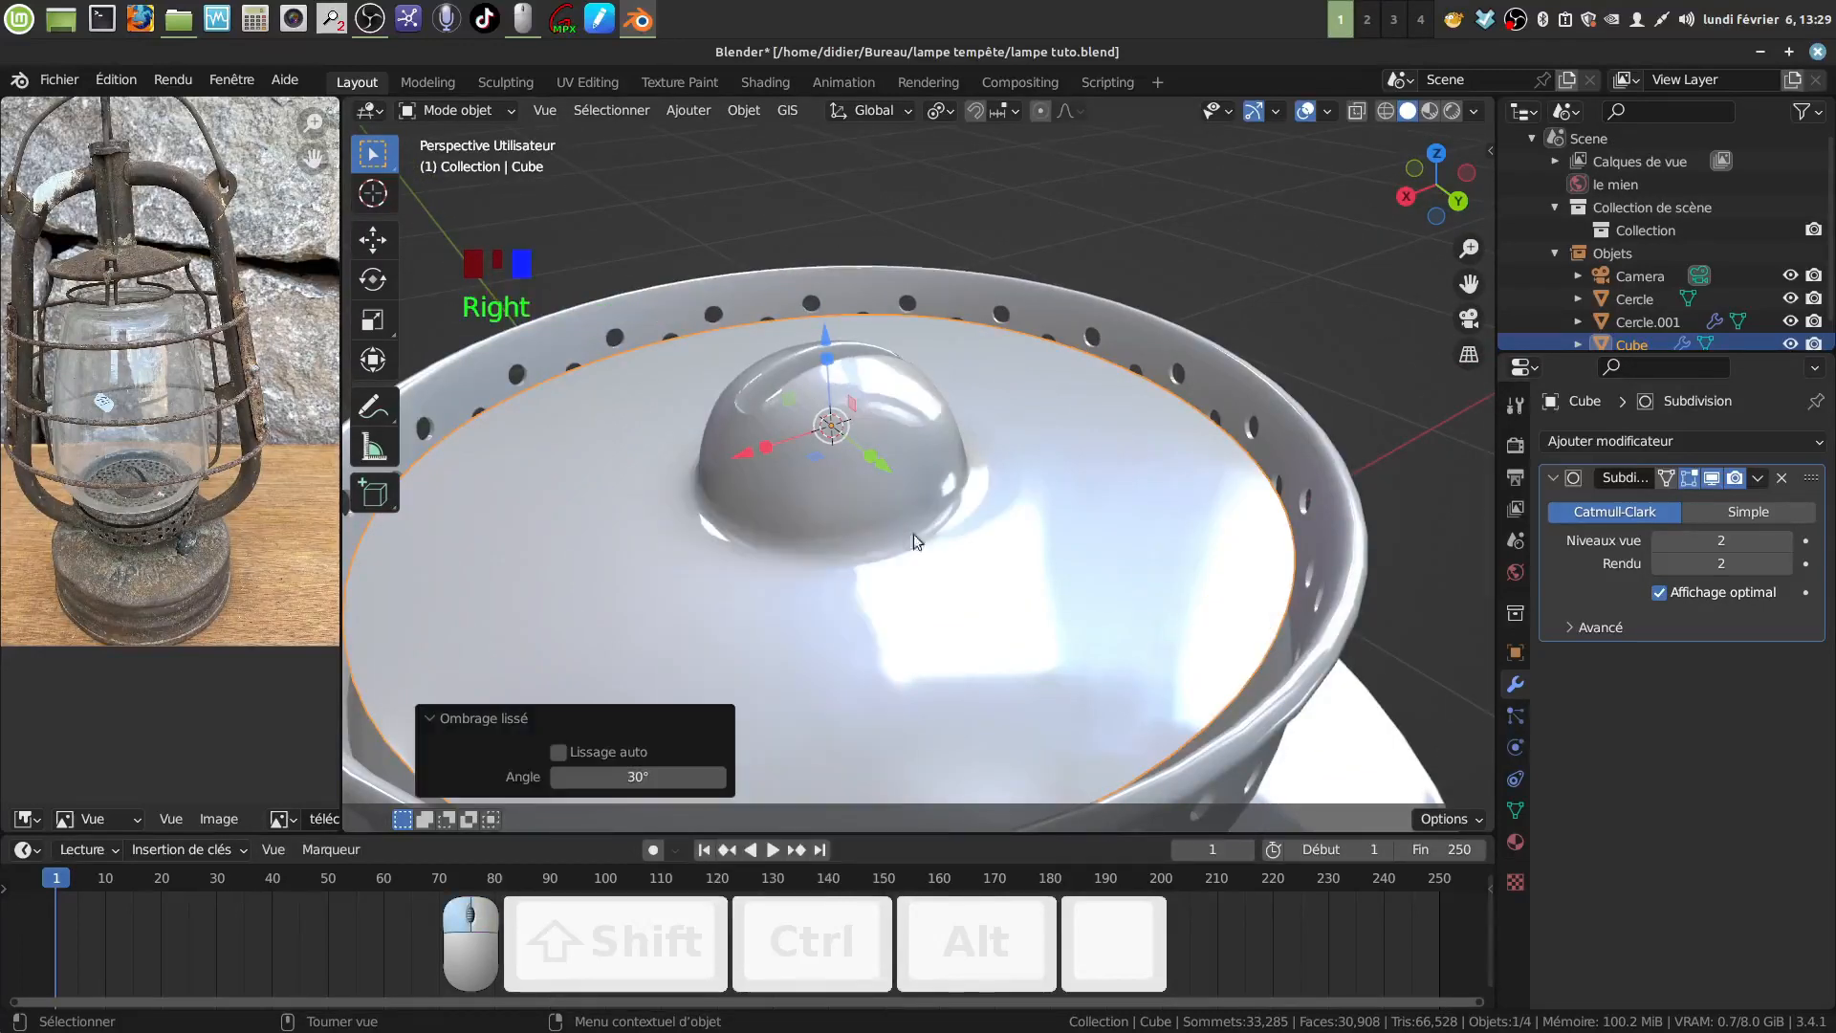
pyautogui.moveTo(914, 534); pyautogui.dragTo(893, 508, button='middle')
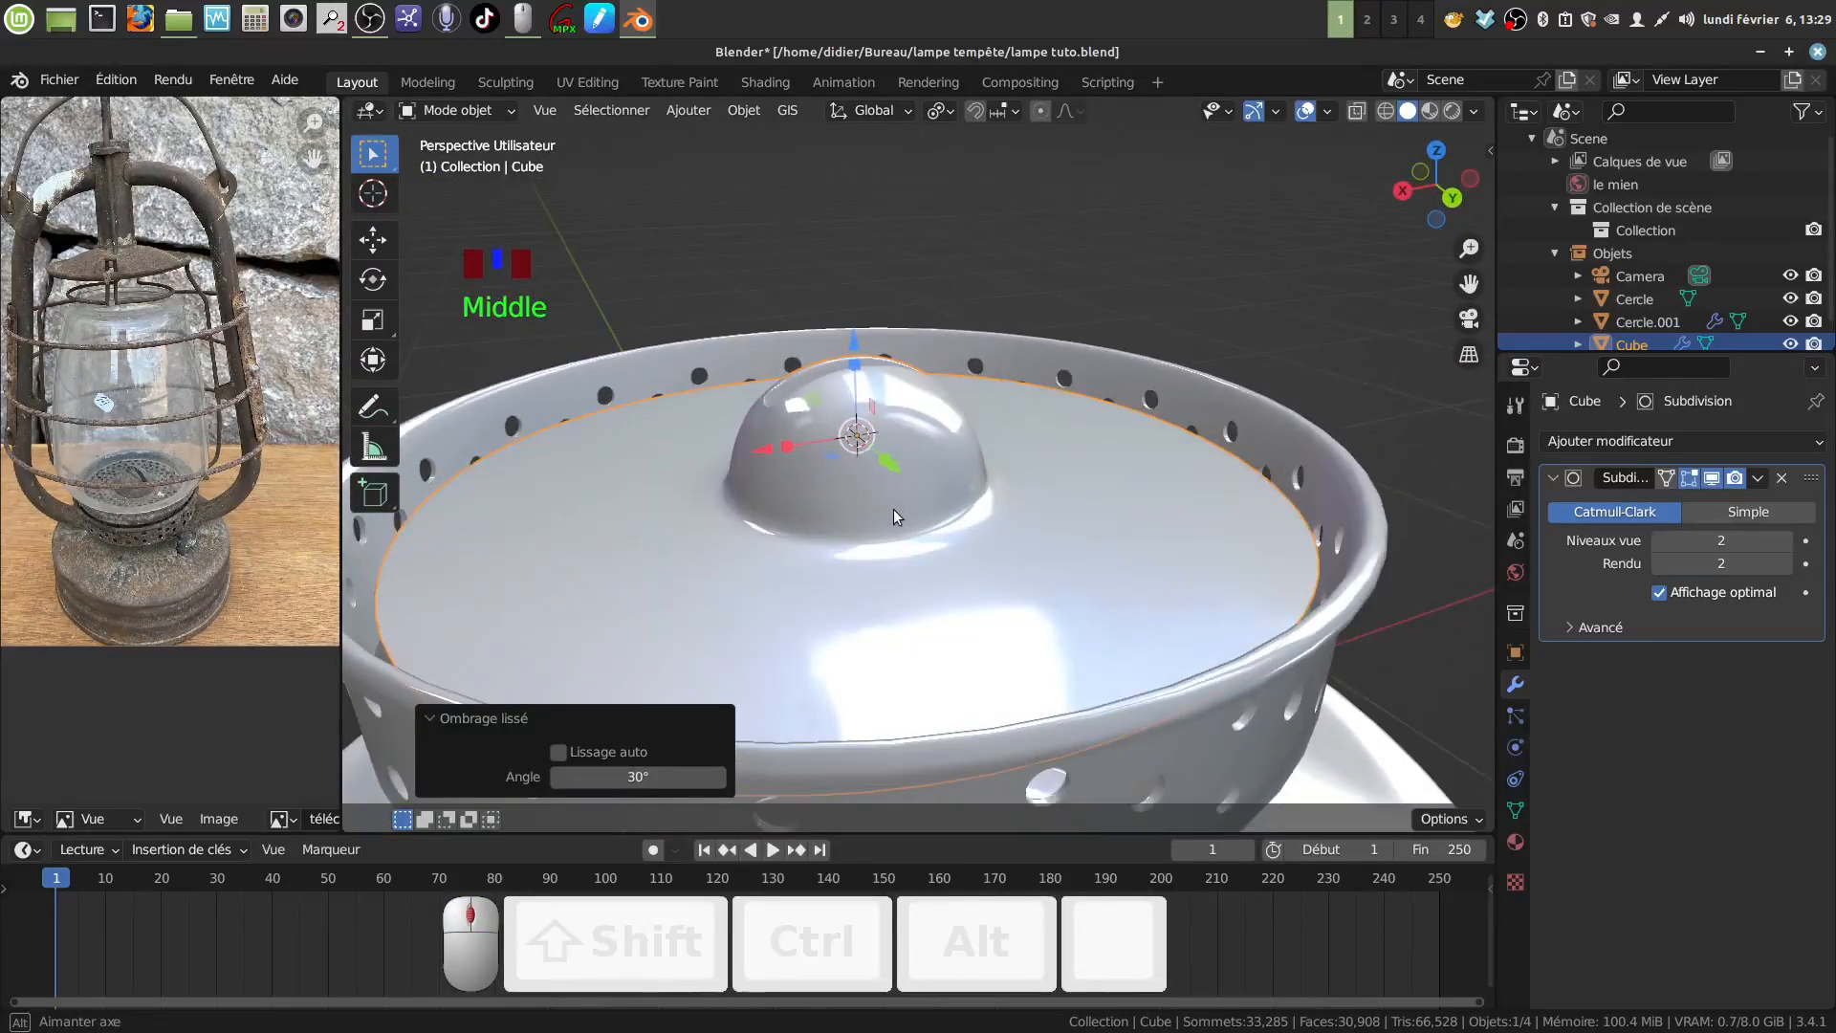
# With the subdivision hidden in the viewport, bevel the edge loop at the dome's base about 0.009 m wide with 2 segments.
pyautogui.press('Tab')
pyautogui.scroll(2, 897, 511)
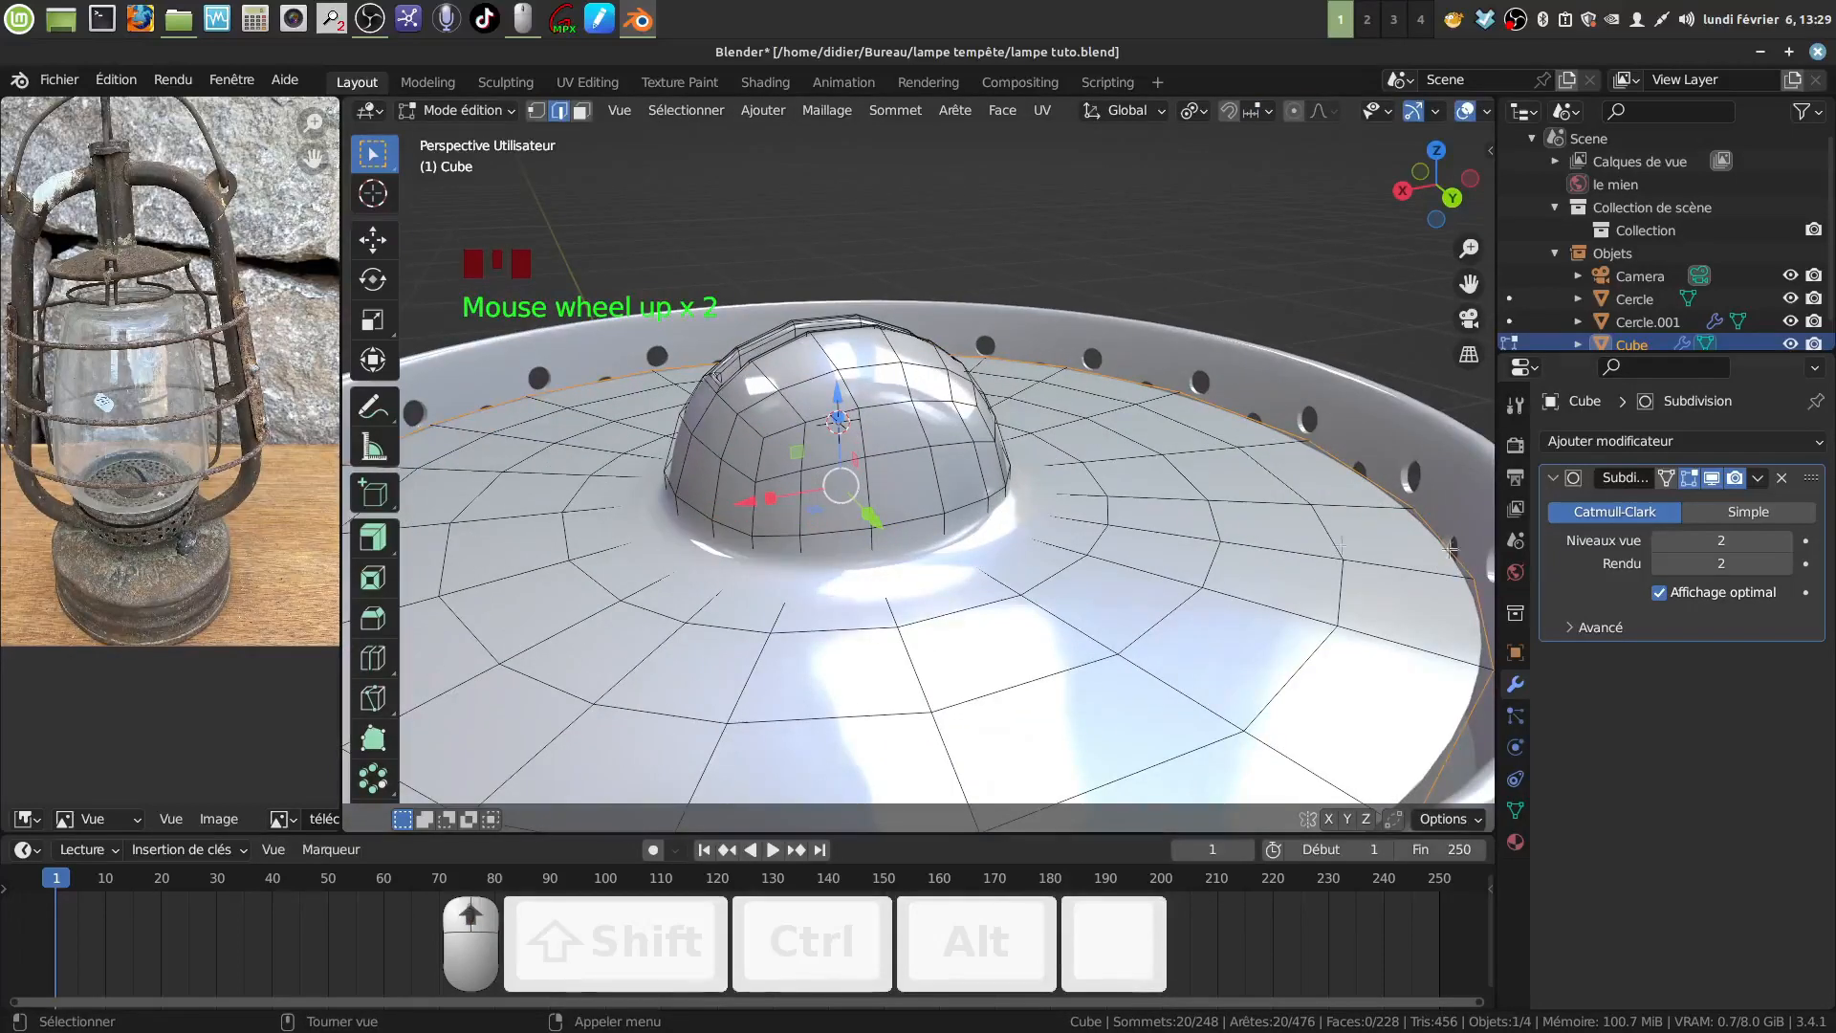
pyautogui.click(1712, 480)
pyautogui.moveTo(897, 561); pyautogui.dragTo(904, 549, button='middle')
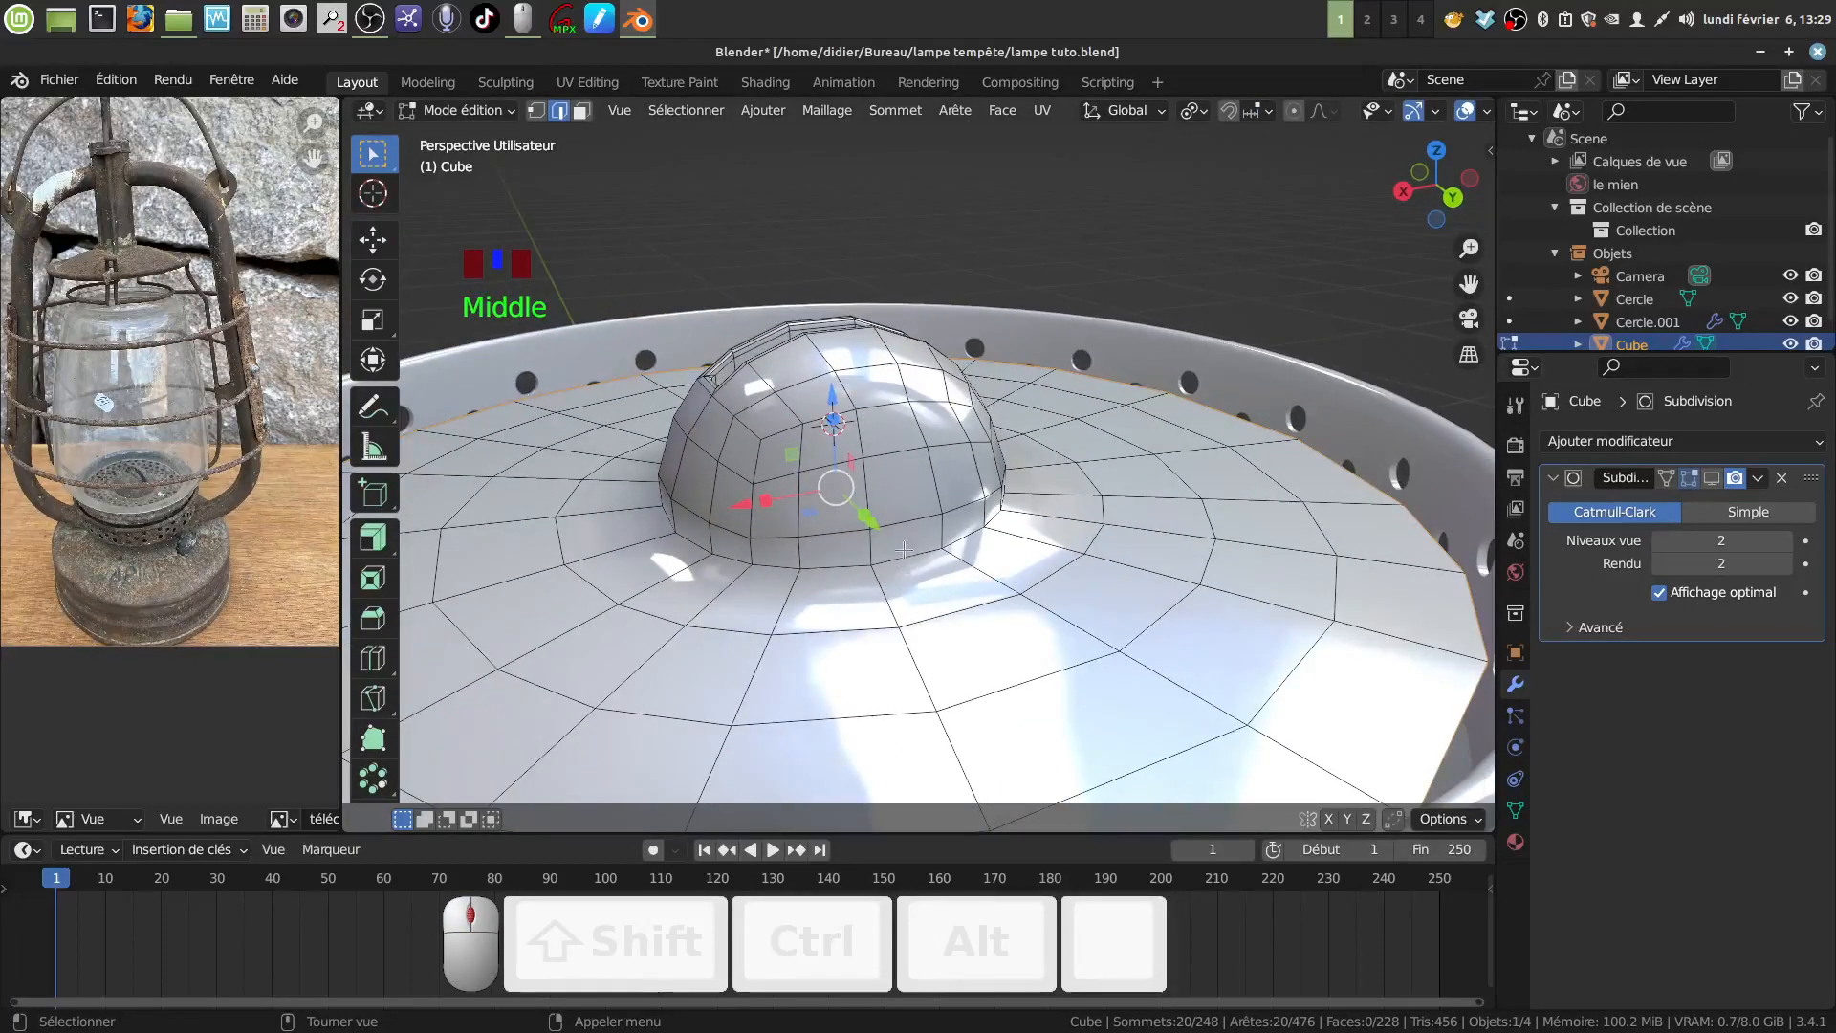
pyautogui.keyDown('alt'); pyautogui.click(908, 555); pyautogui.keyUp('alt')
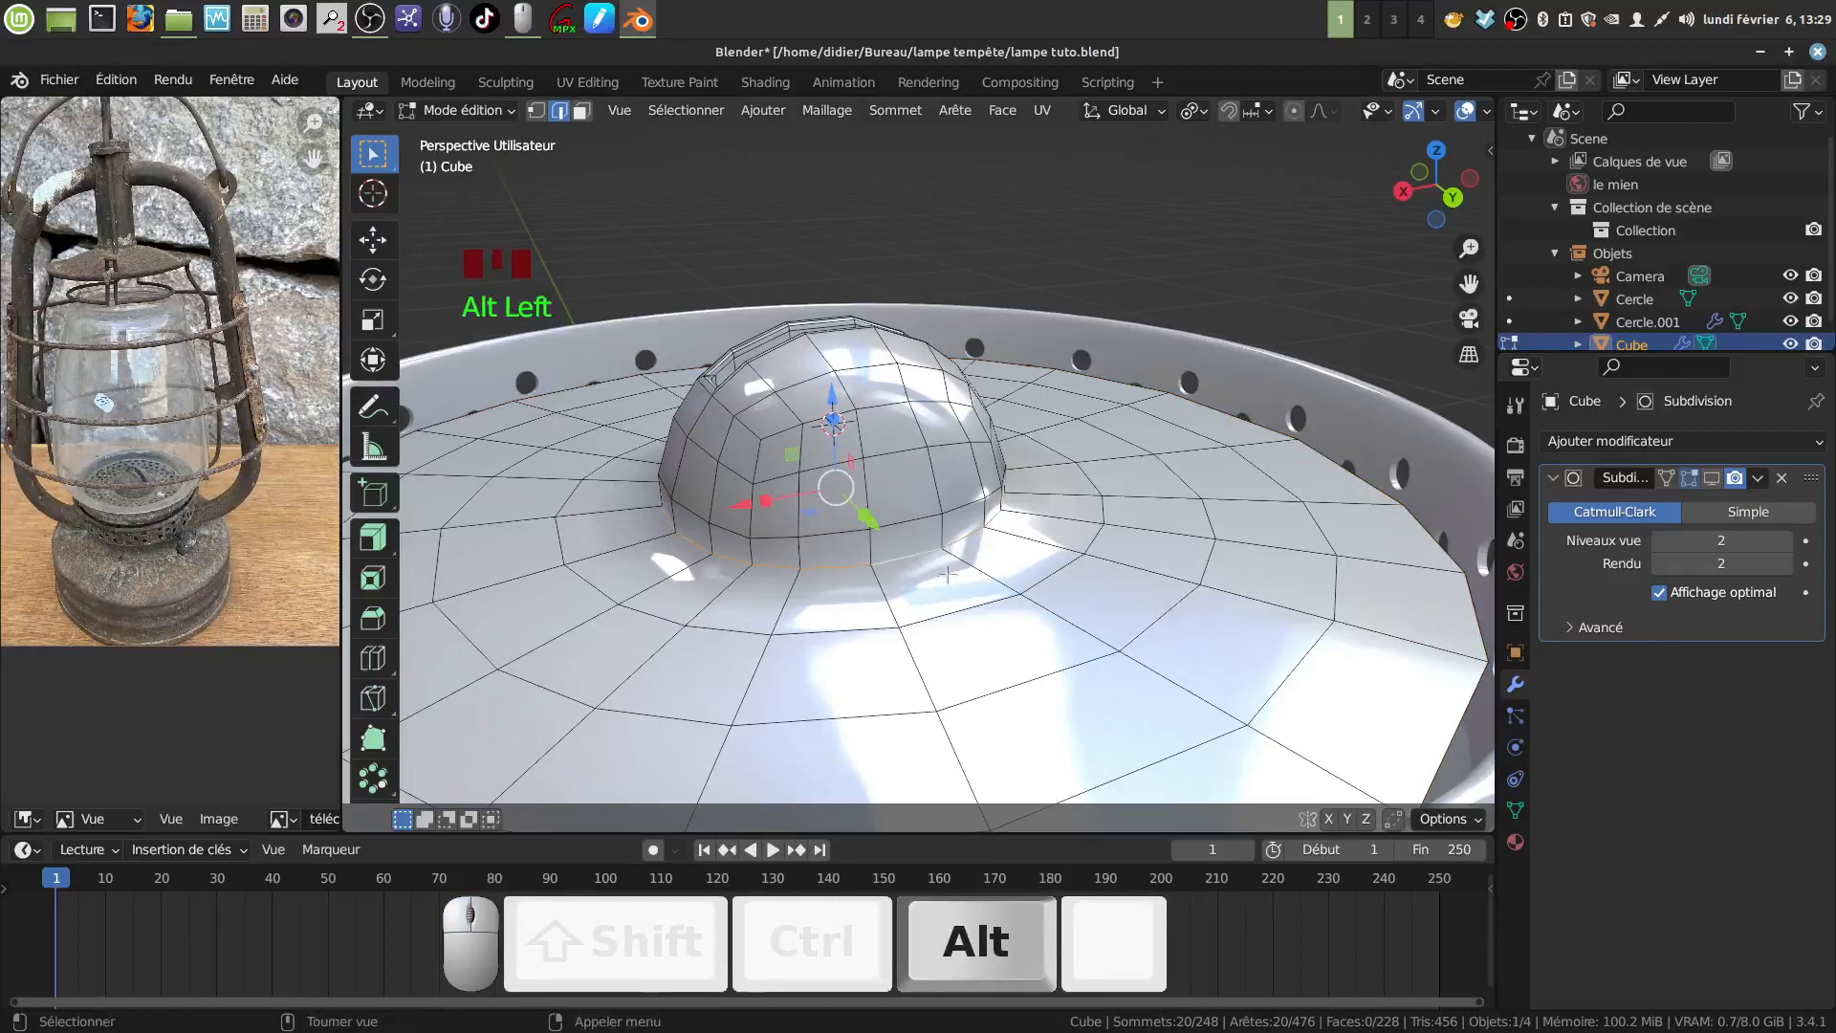
pyautogui.hotkey('ctrl', 'b')
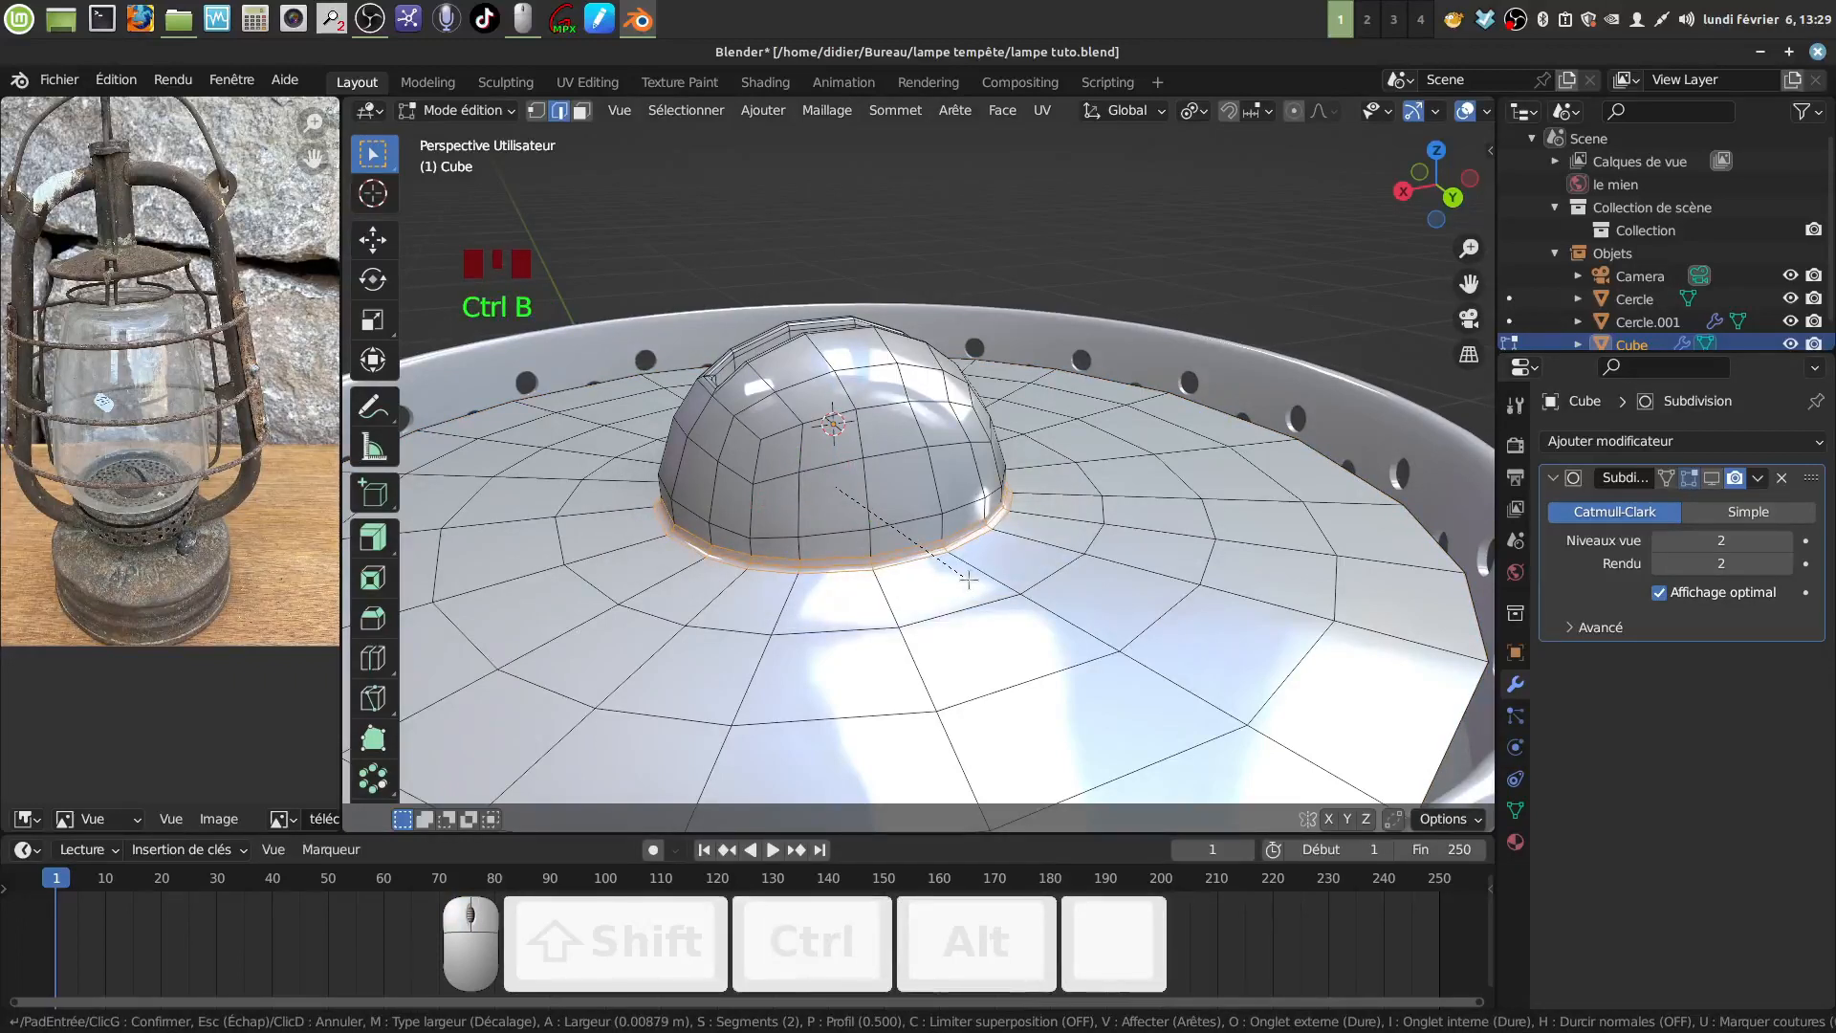
pyautogui.click(970, 578)
# Return to object mode and turn the subdivision's viewport display back on to check the bevelled dome base.
pyautogui.press('Tab')
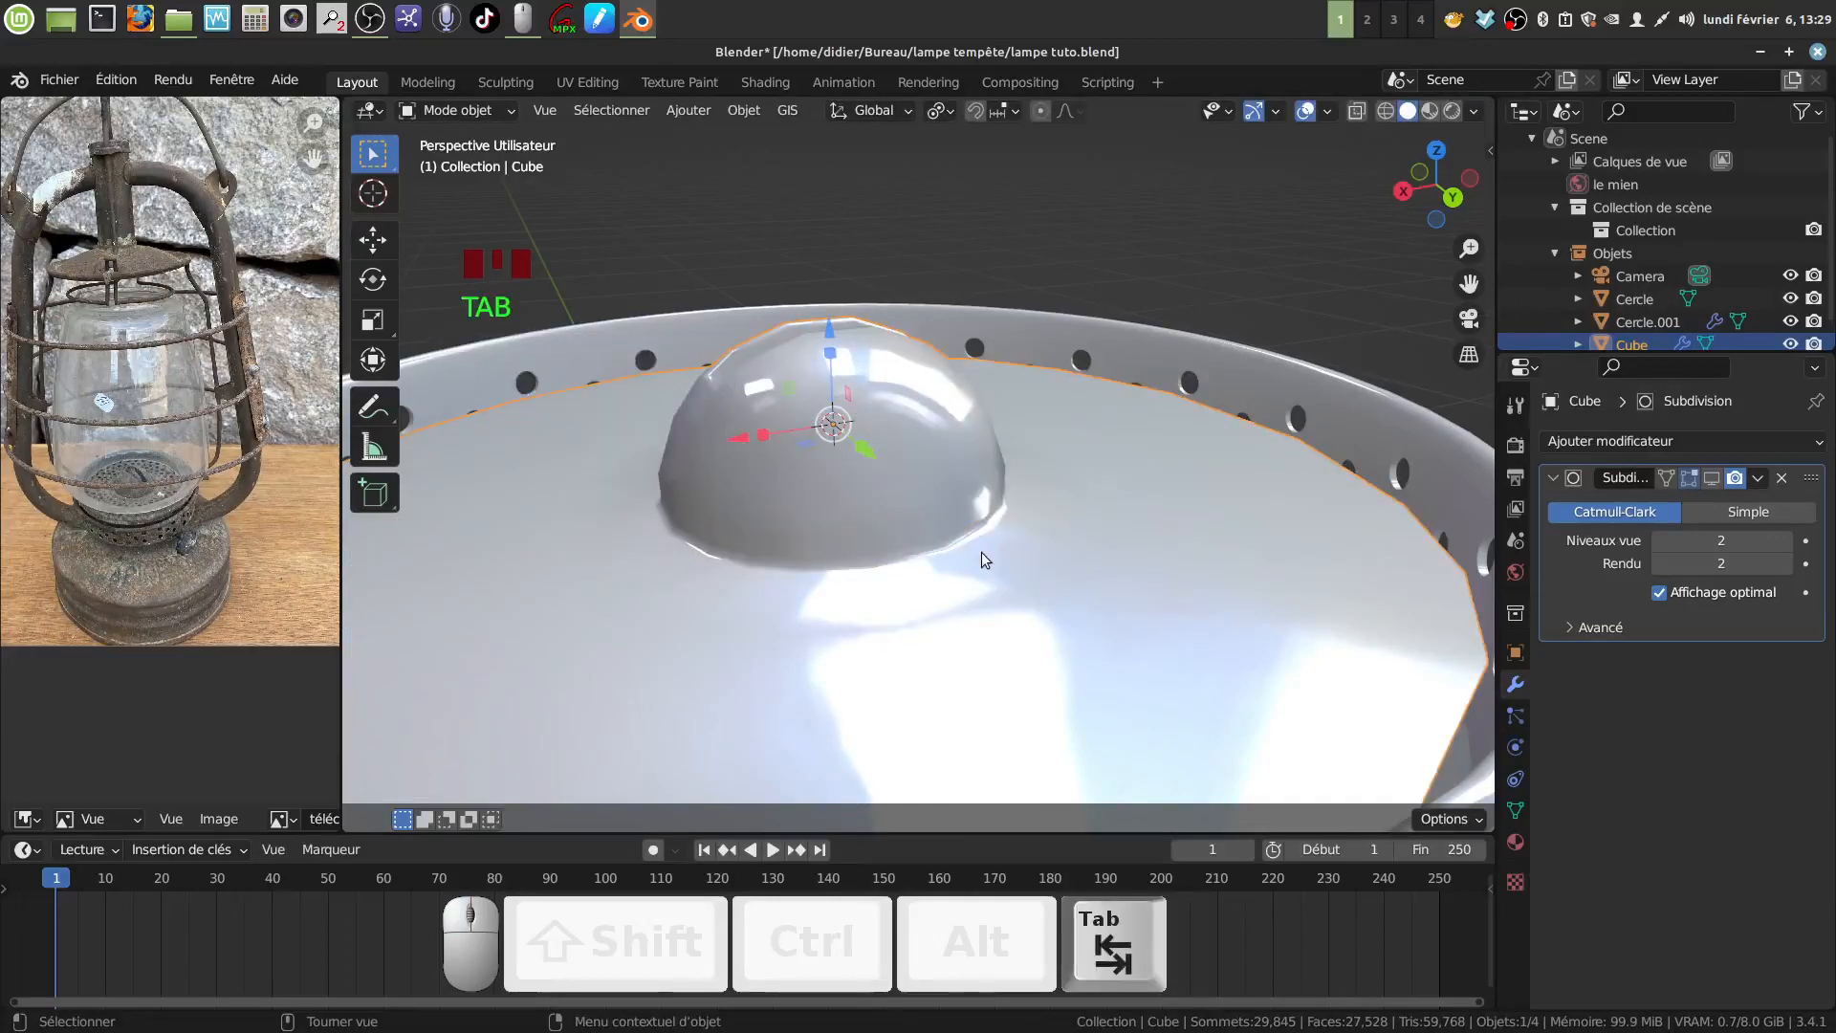
pyautogui.scroll(-2, 981, 553)
pyautogui.click(1711, 480)
pyautogui.moveTo(1135, 517); pyautogui.dragTo(948, 436, button='middle')
pyautogui.scroll(3, 937, 452)
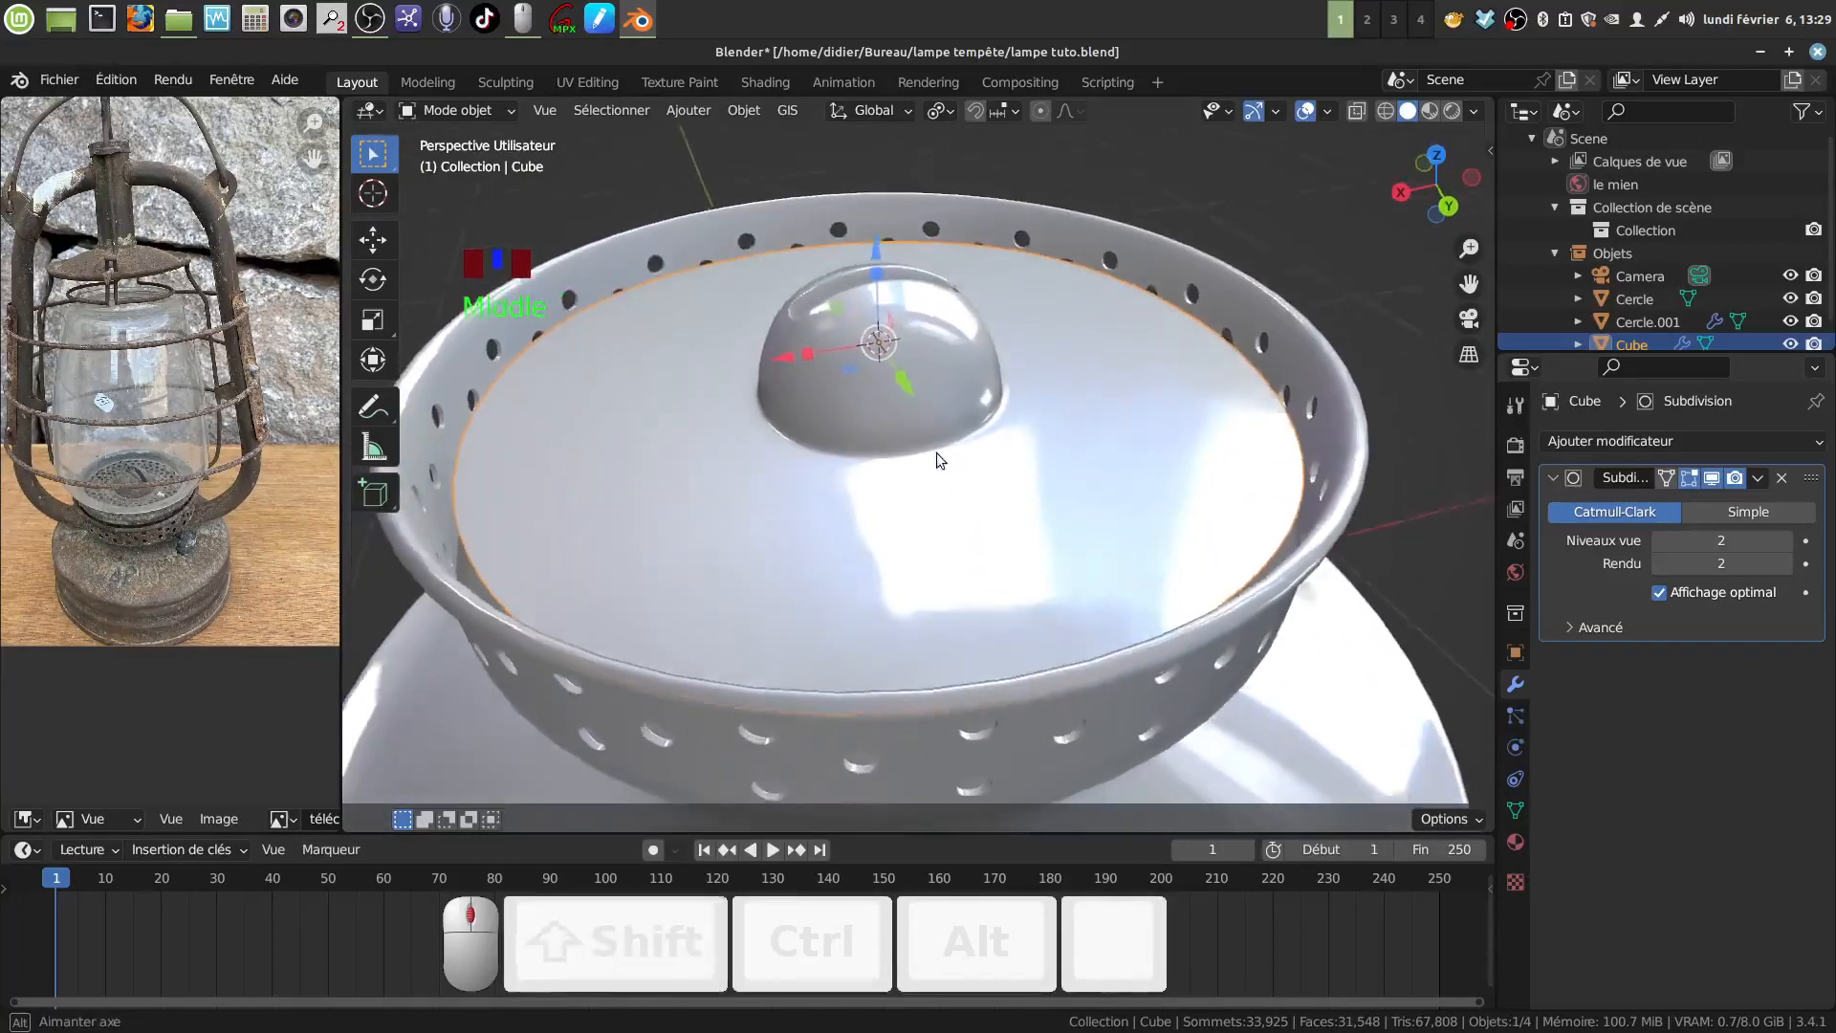
pyautogui.keyDown('shift'); pyautogui.moveTo(968, 498); pyautogui.dragTo(951, 450, button='middle'); pyautogui.keyUp('shift')
pyautogui.press('Tab')
pyautogui.press('Tab')
pyautogui.scroll(-3, 973, 499)
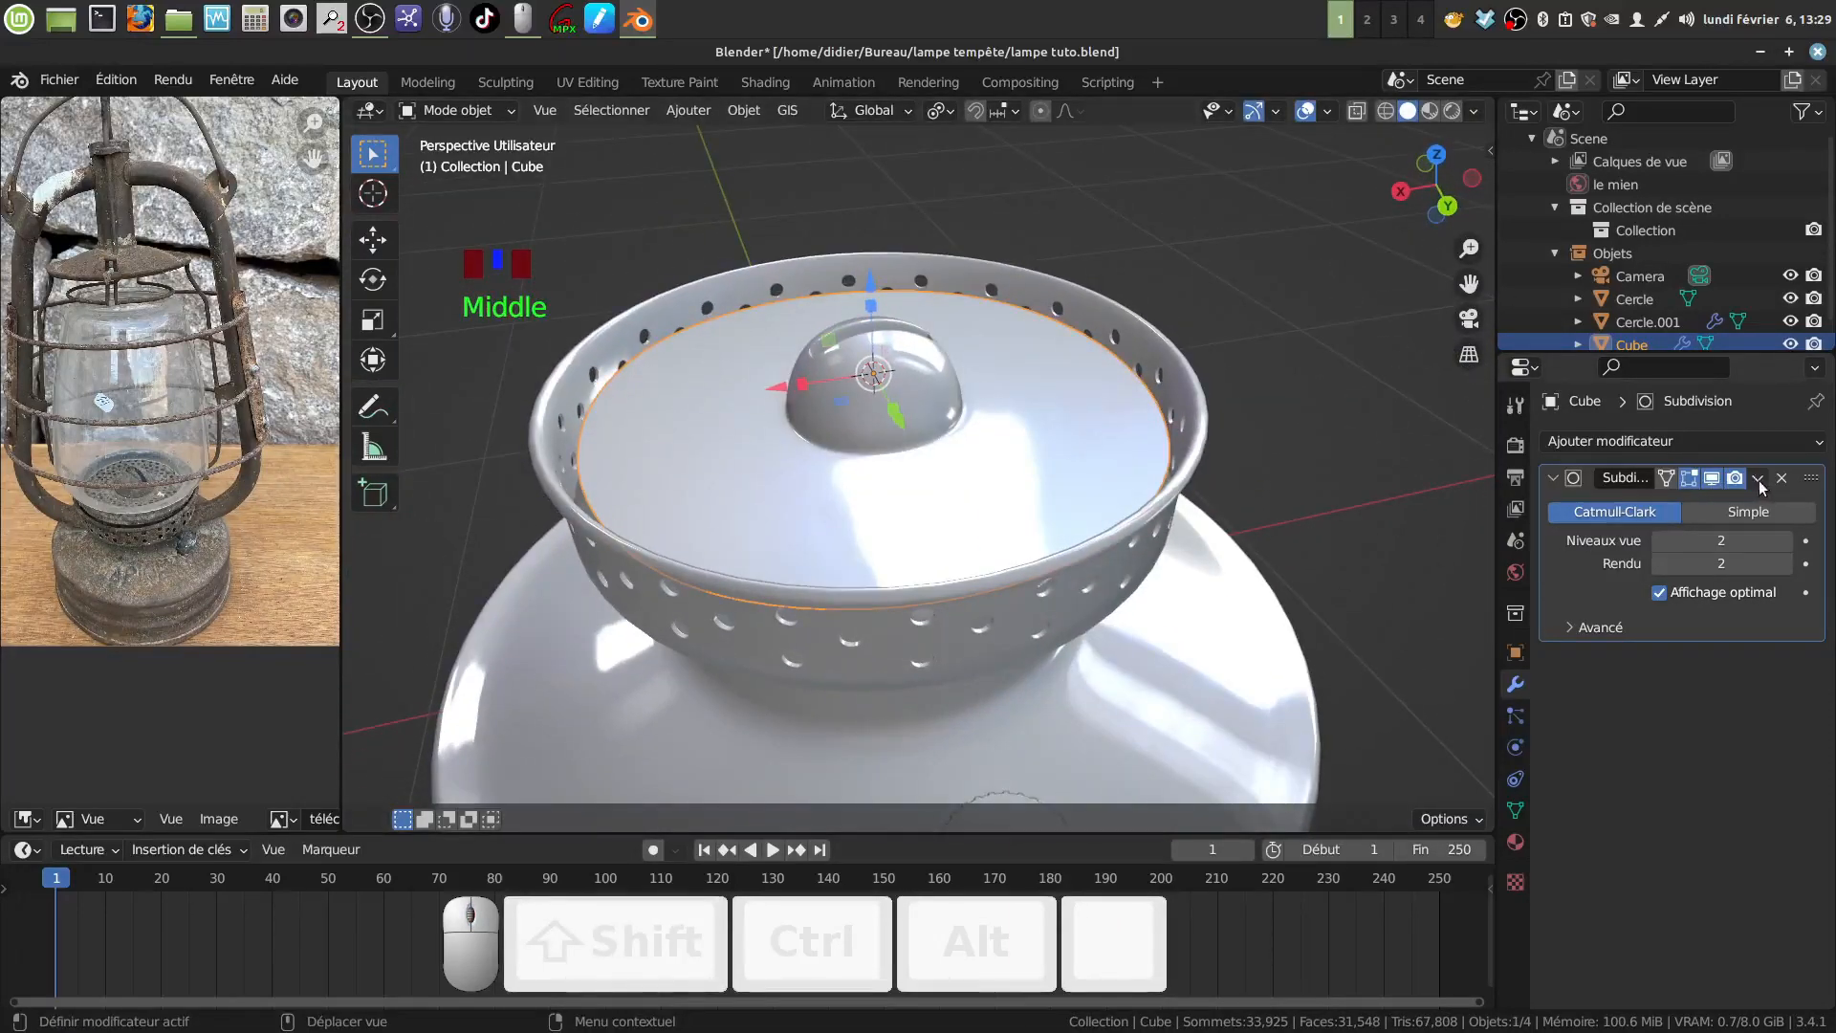
# Apply the Subdivision modifier to the domed burner part and enter edit mode with nothing selected.
pyautogui.click(1761, 484)
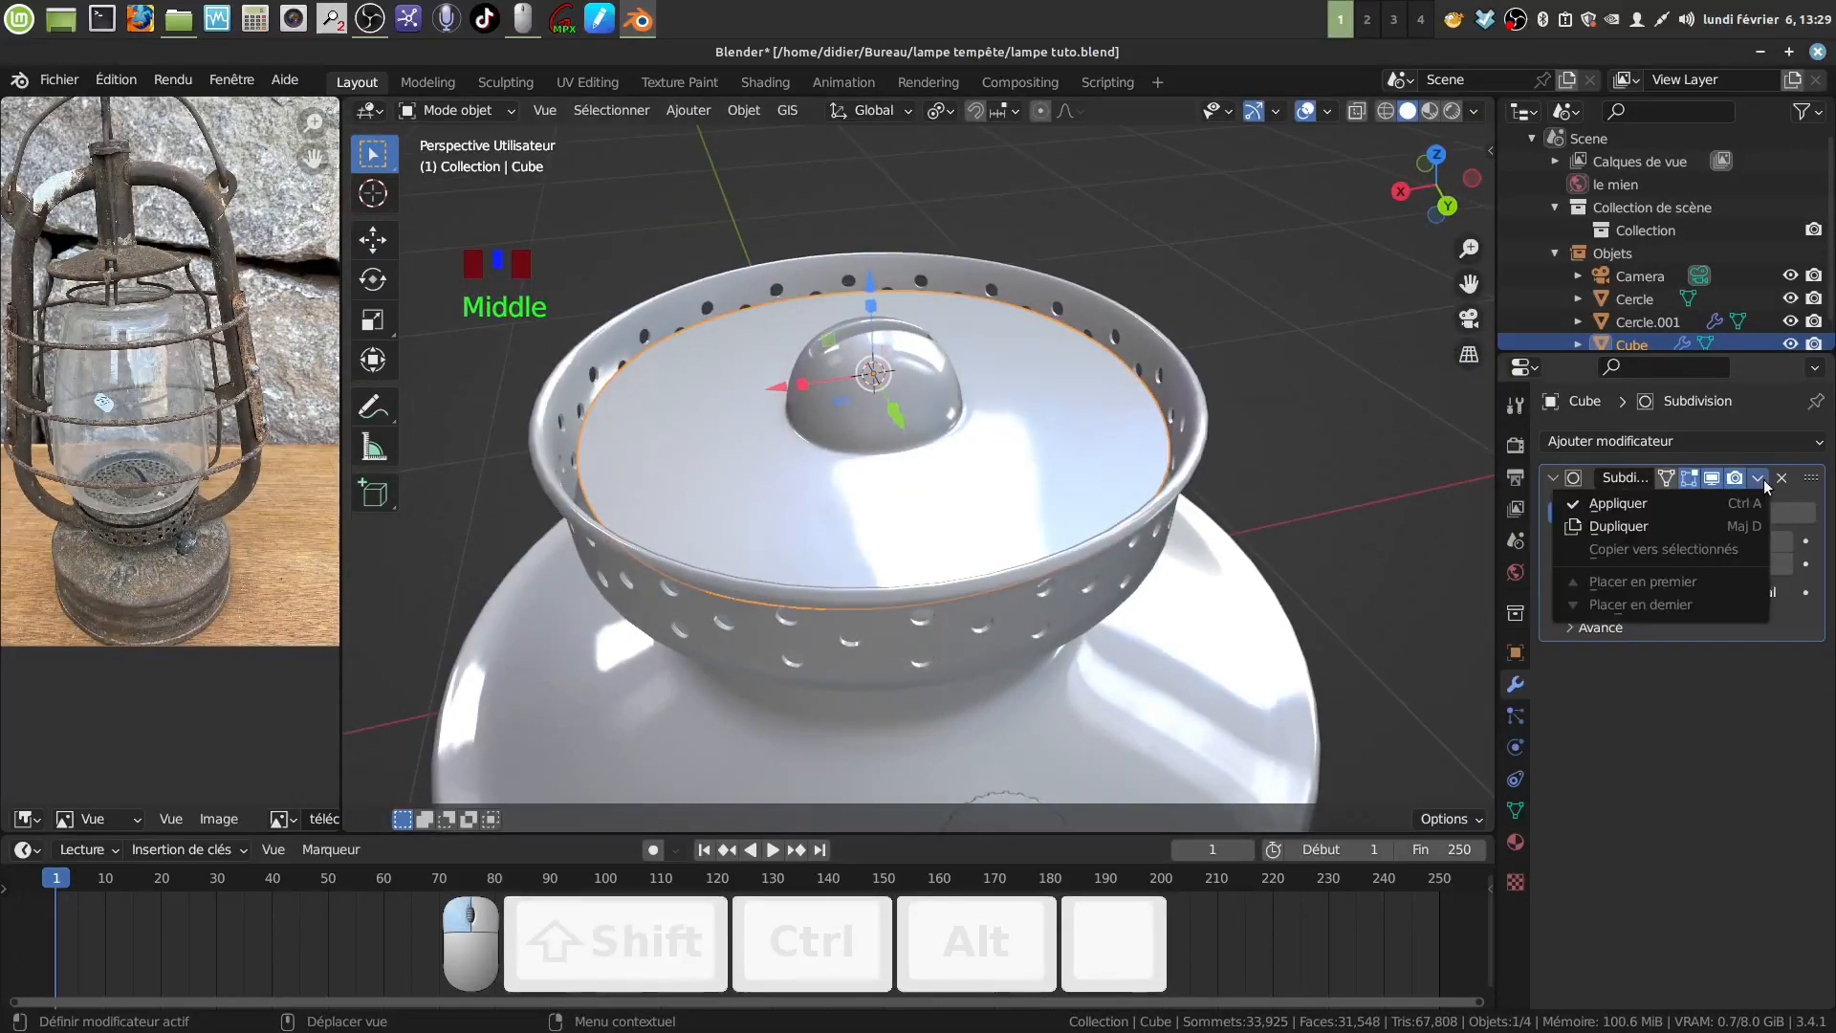
pyautogui.click(1662, 514)
pyautogui.press('Tab')
pyautogui.scroll(3, 906, 593)
pyautogui.moveTo(906, 593)
pyautogui.mouseDown(button='middle')
pyautogui.moveTo(932, 636)
pyautogui.moveTo(887, 605)
pyautogui.mouseUp(button='middle')
pyautogui.hotkey('alt', 'a')
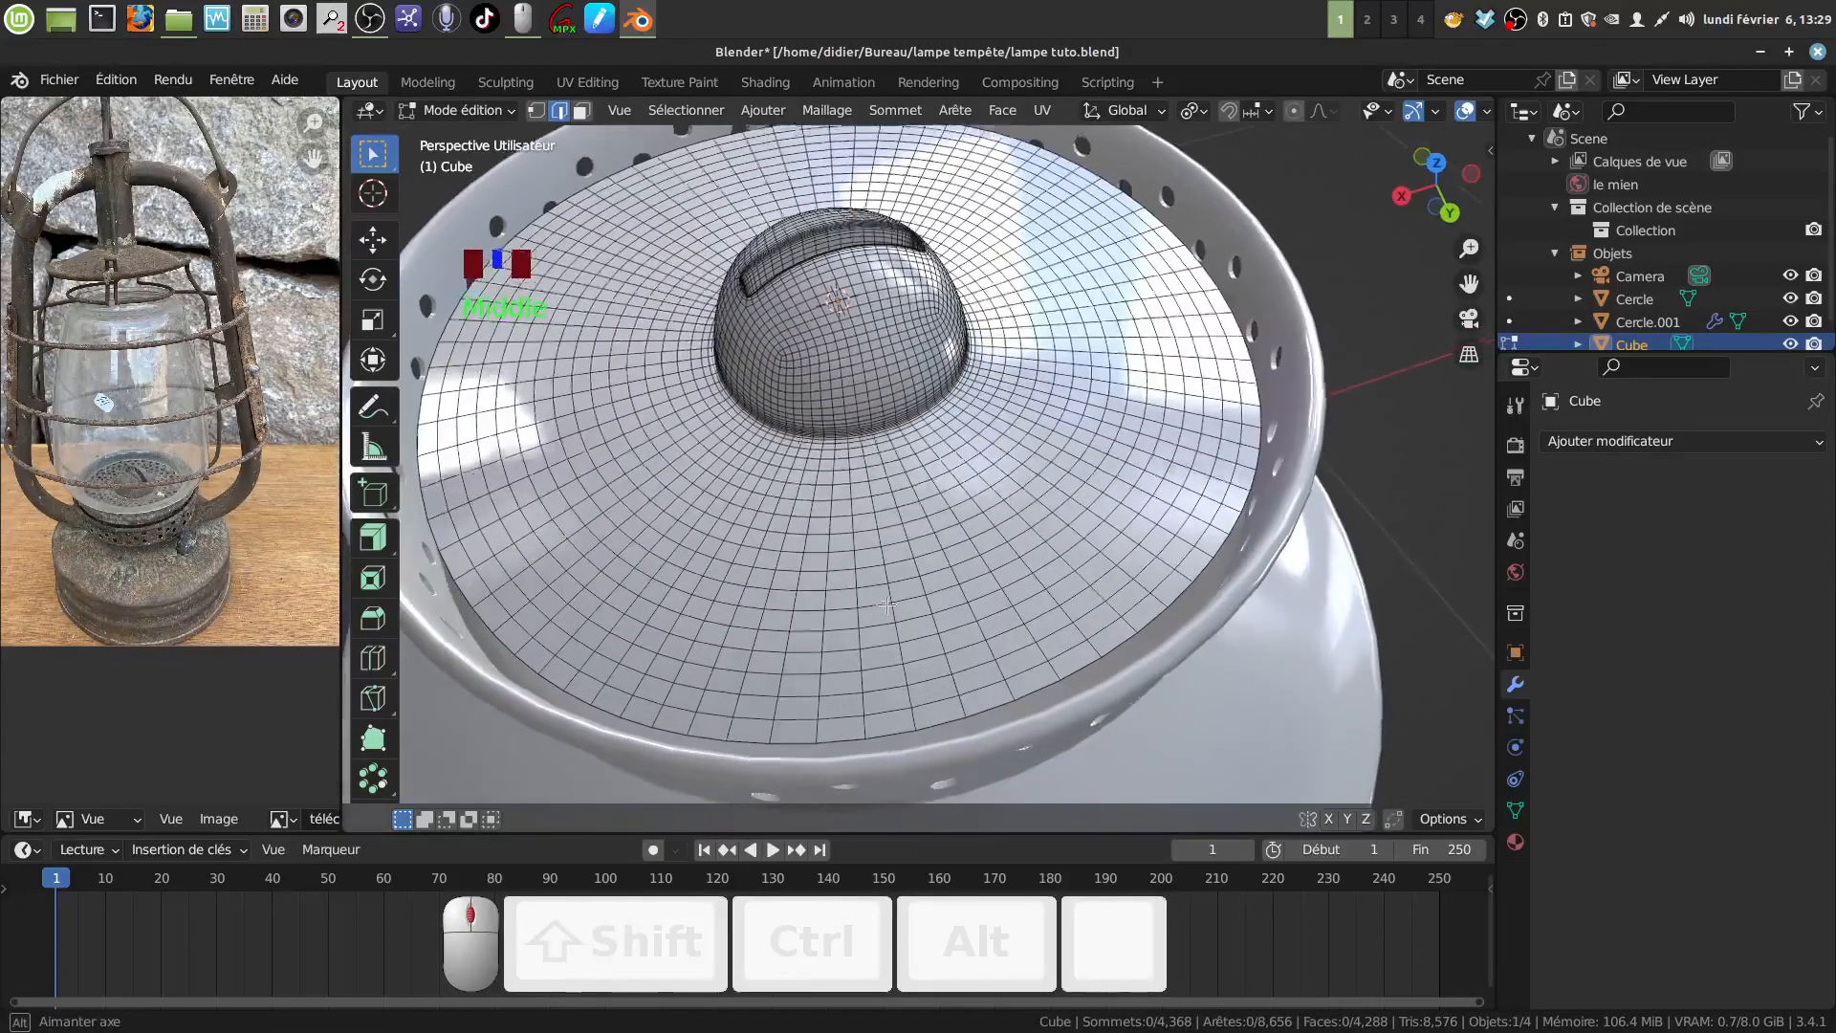
# In face selection mode, select two adjacent face loops on the brim near the dome and another adjacent pair farther out.
pyautogui.scroll(2, 889, 604)
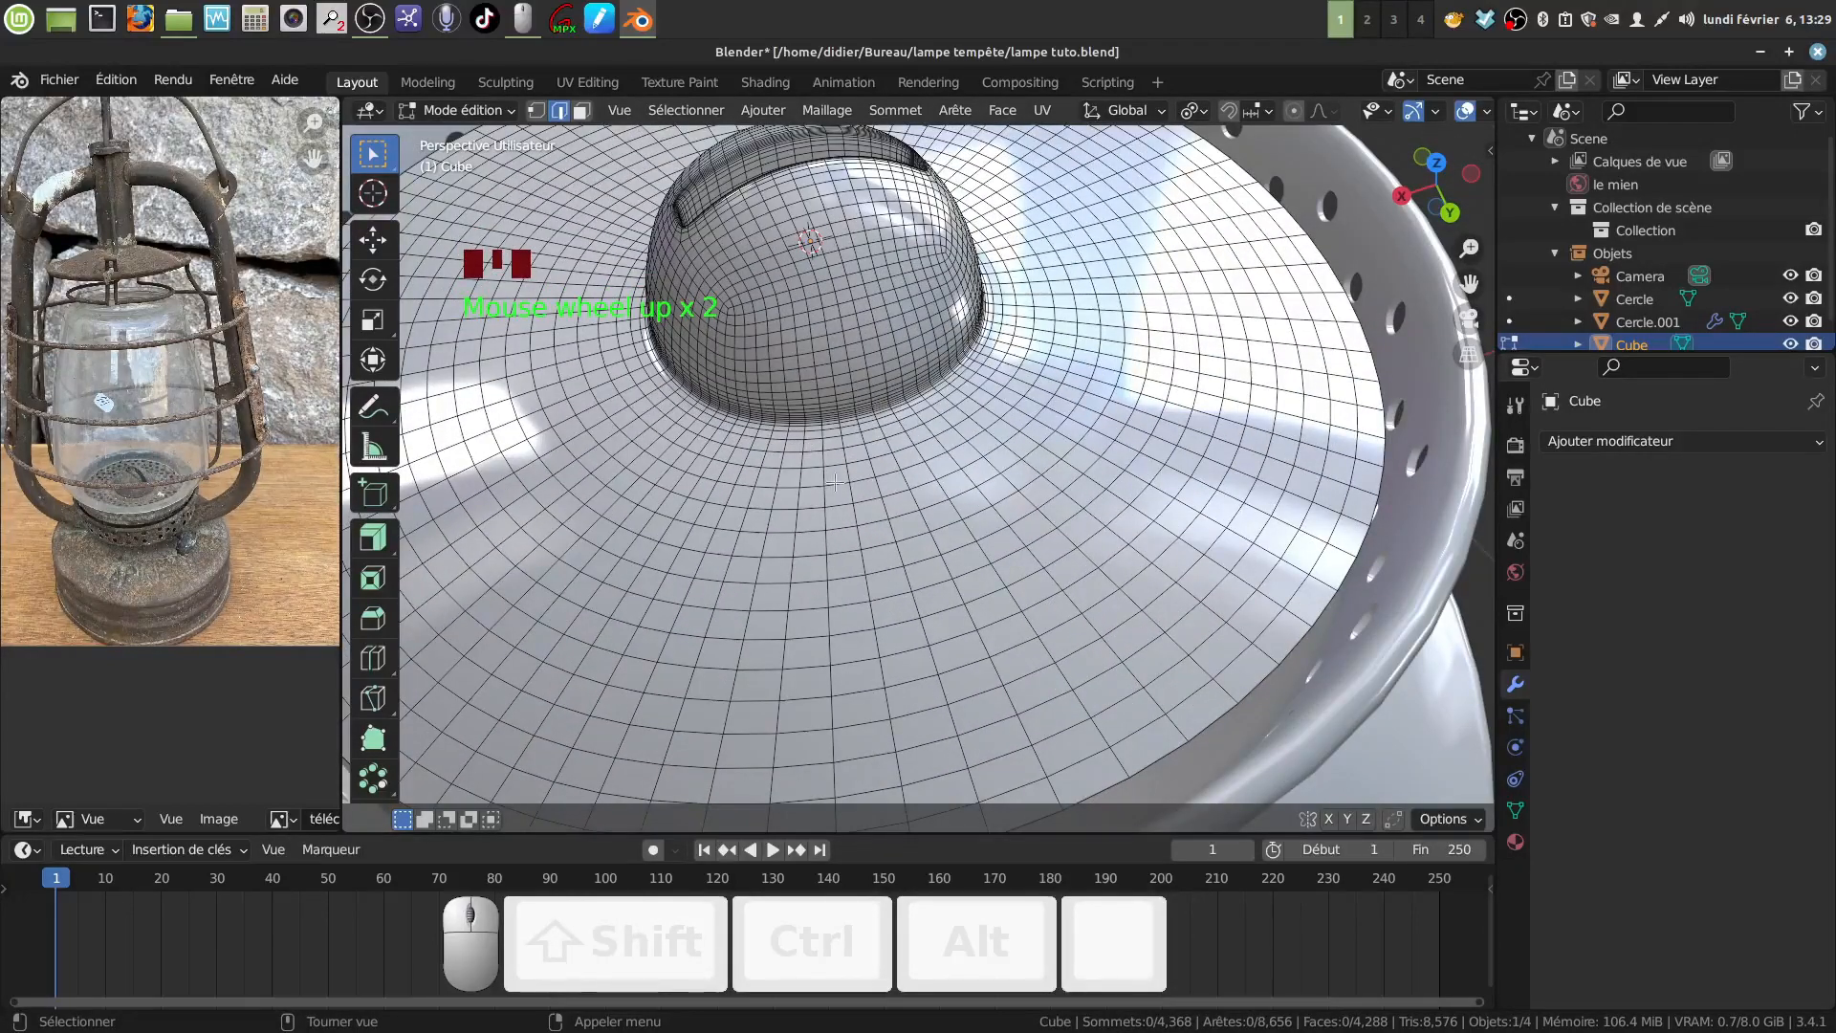
pyautogui.press('alt')
pyautogui.click(582, 110)
pyautogui.press('alt')
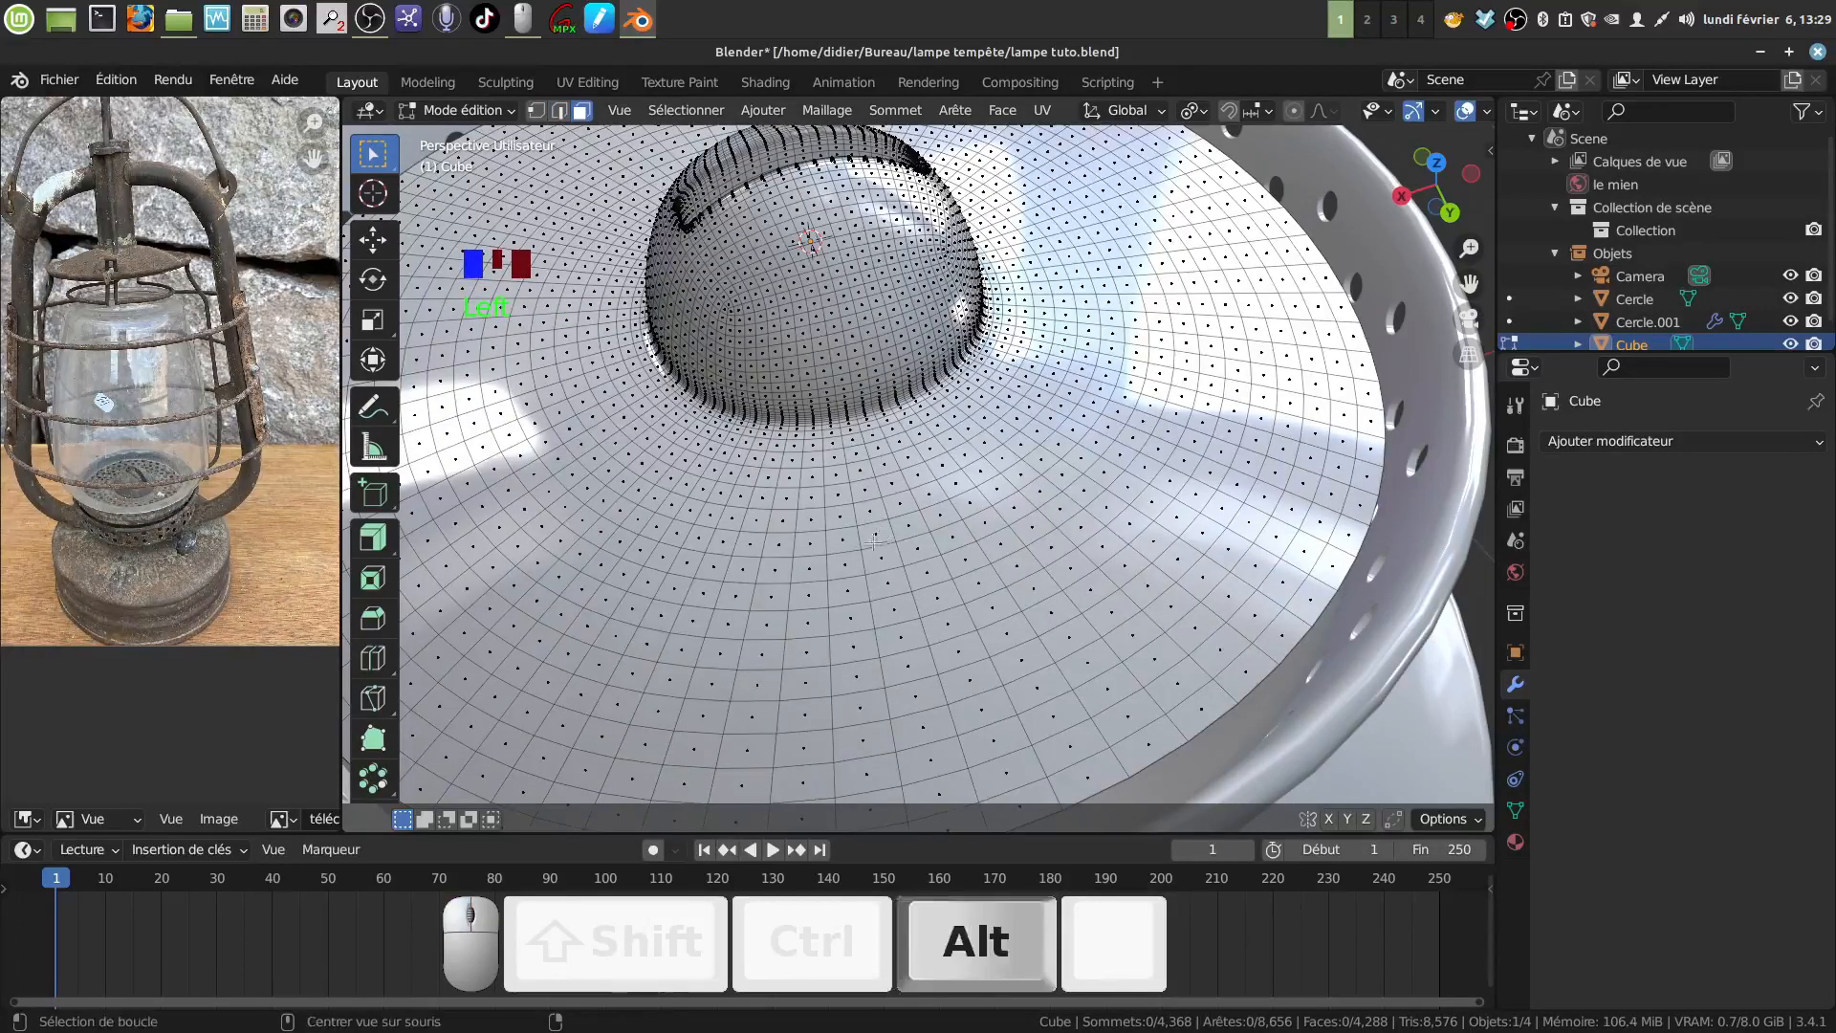
pyautogui.keyDown('alt'); pyautogui.click(825, 502); pyautogui.keyUp('alt')
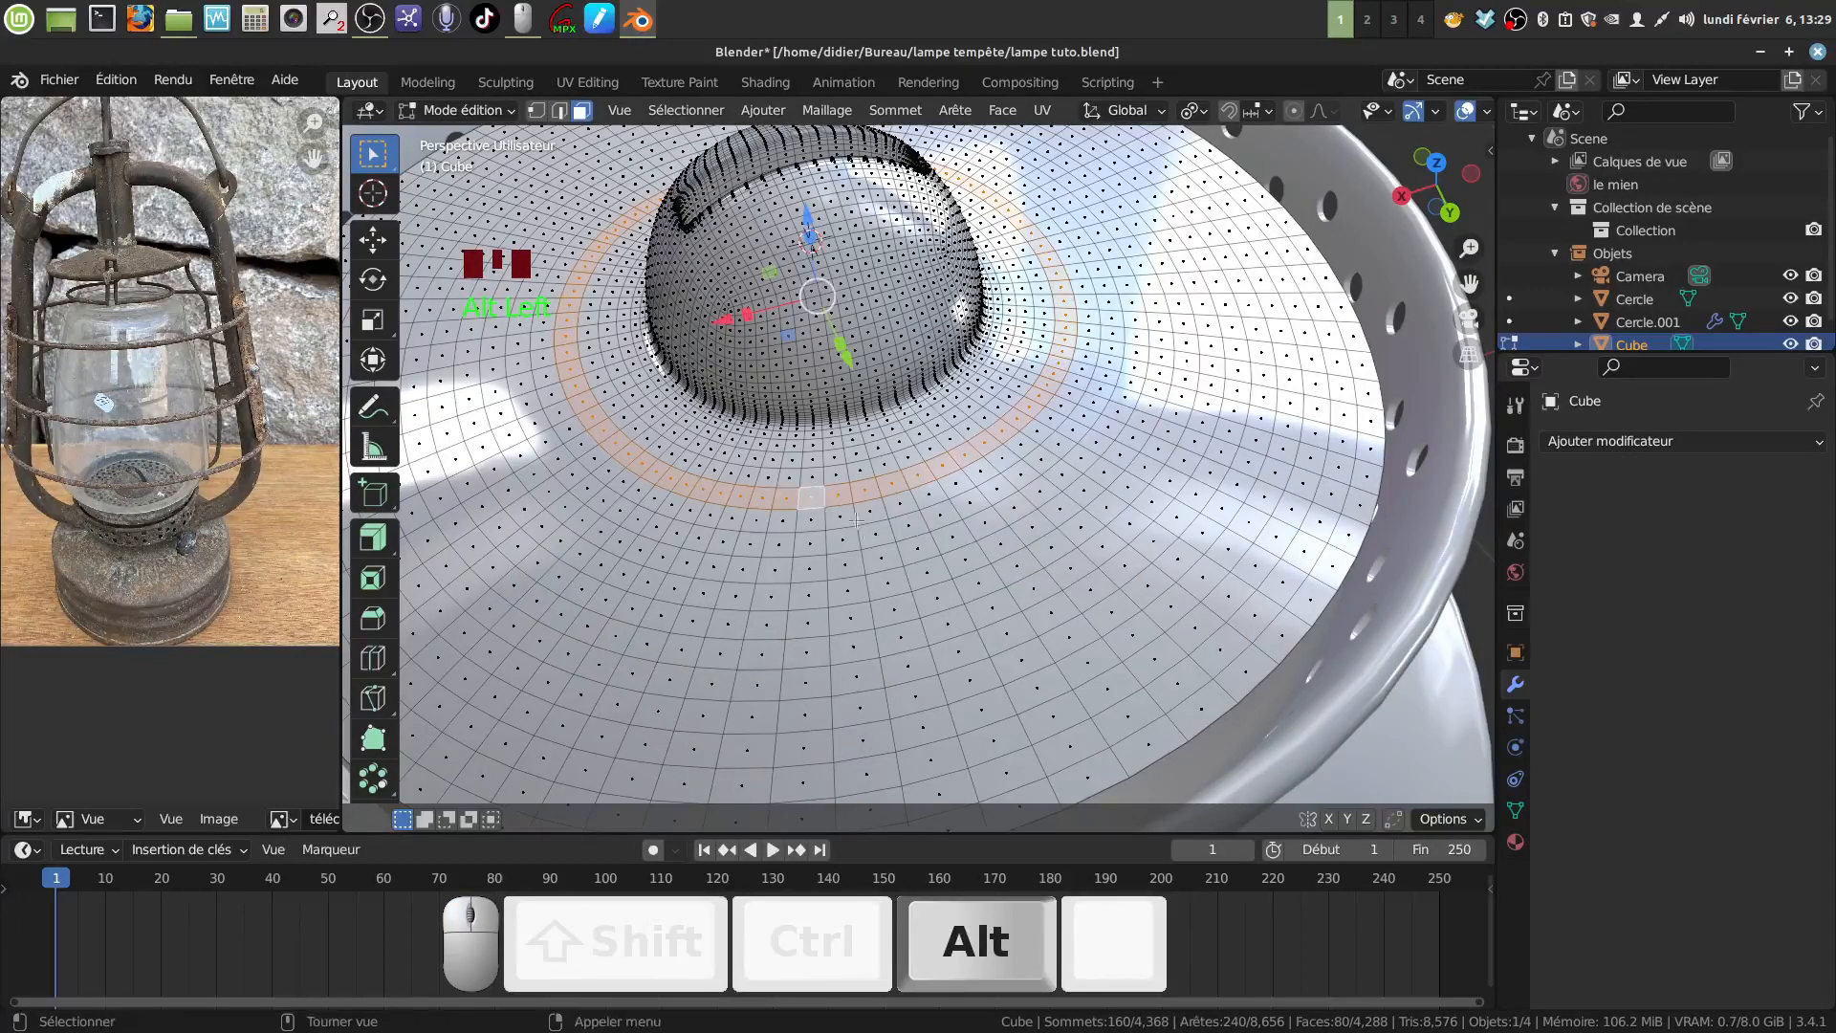
pyautogui.press('shift')
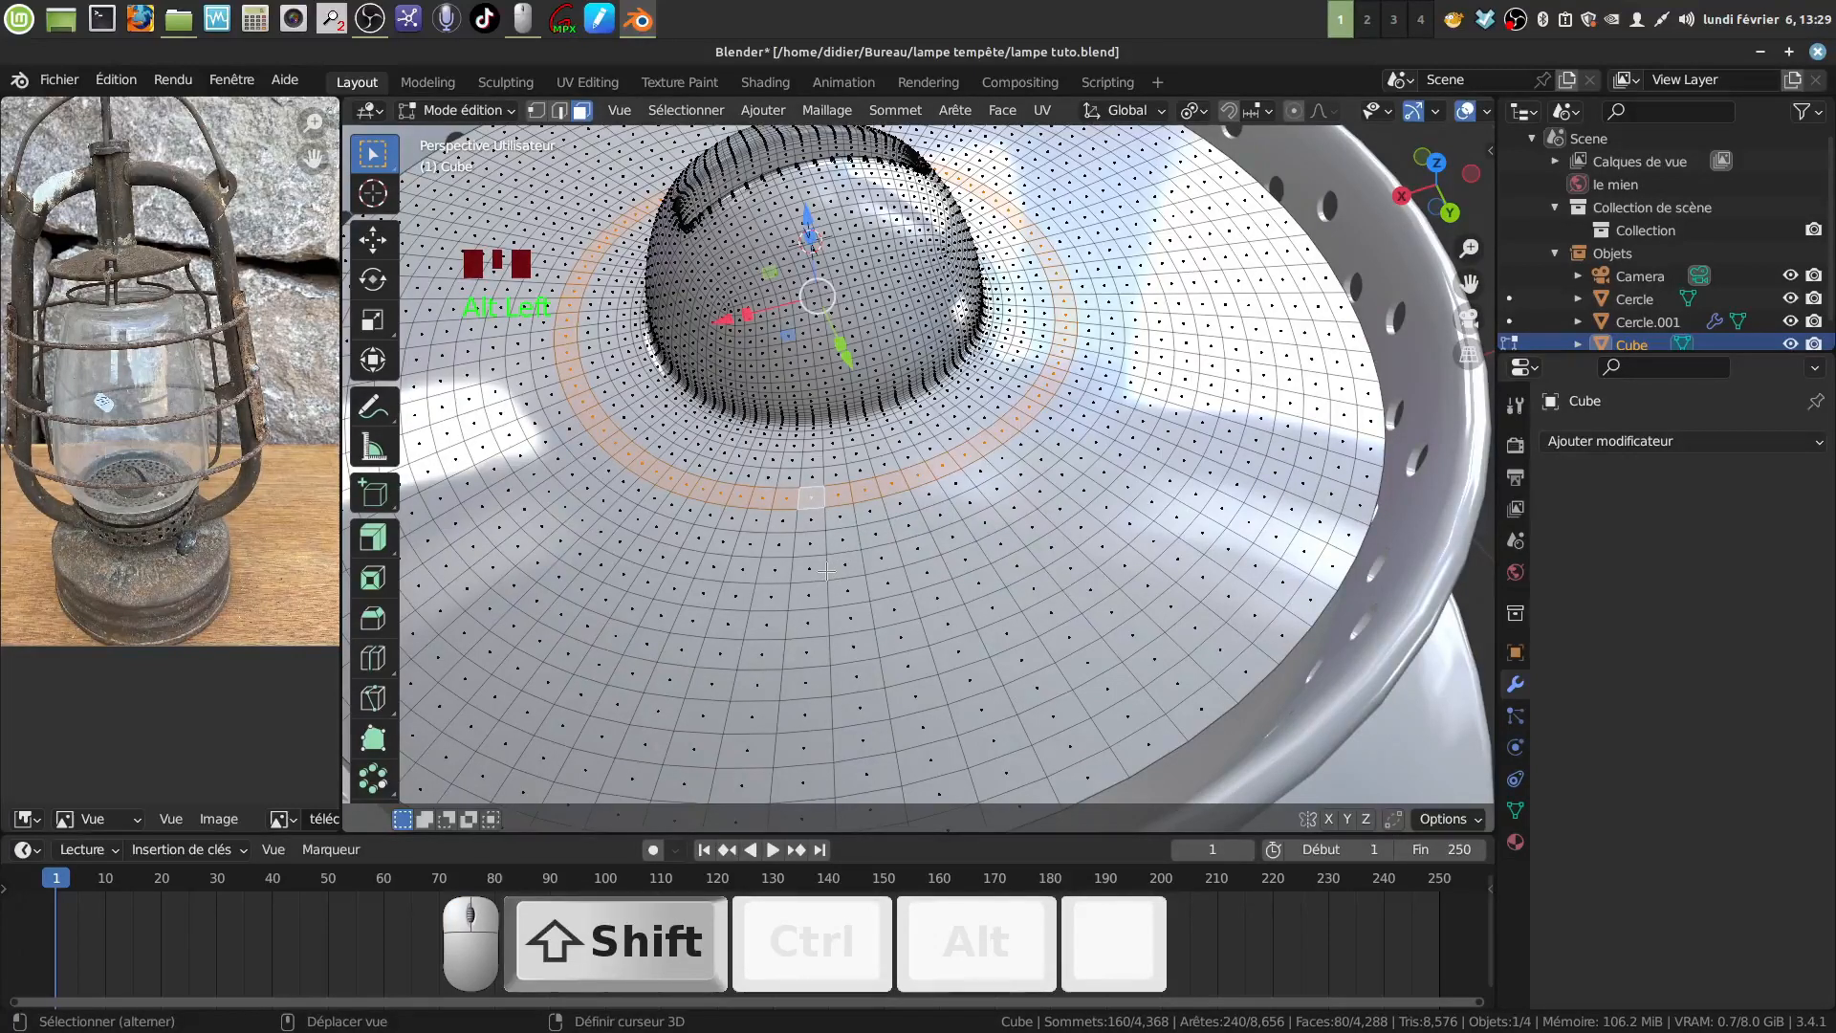
pyautogui.press('alt')
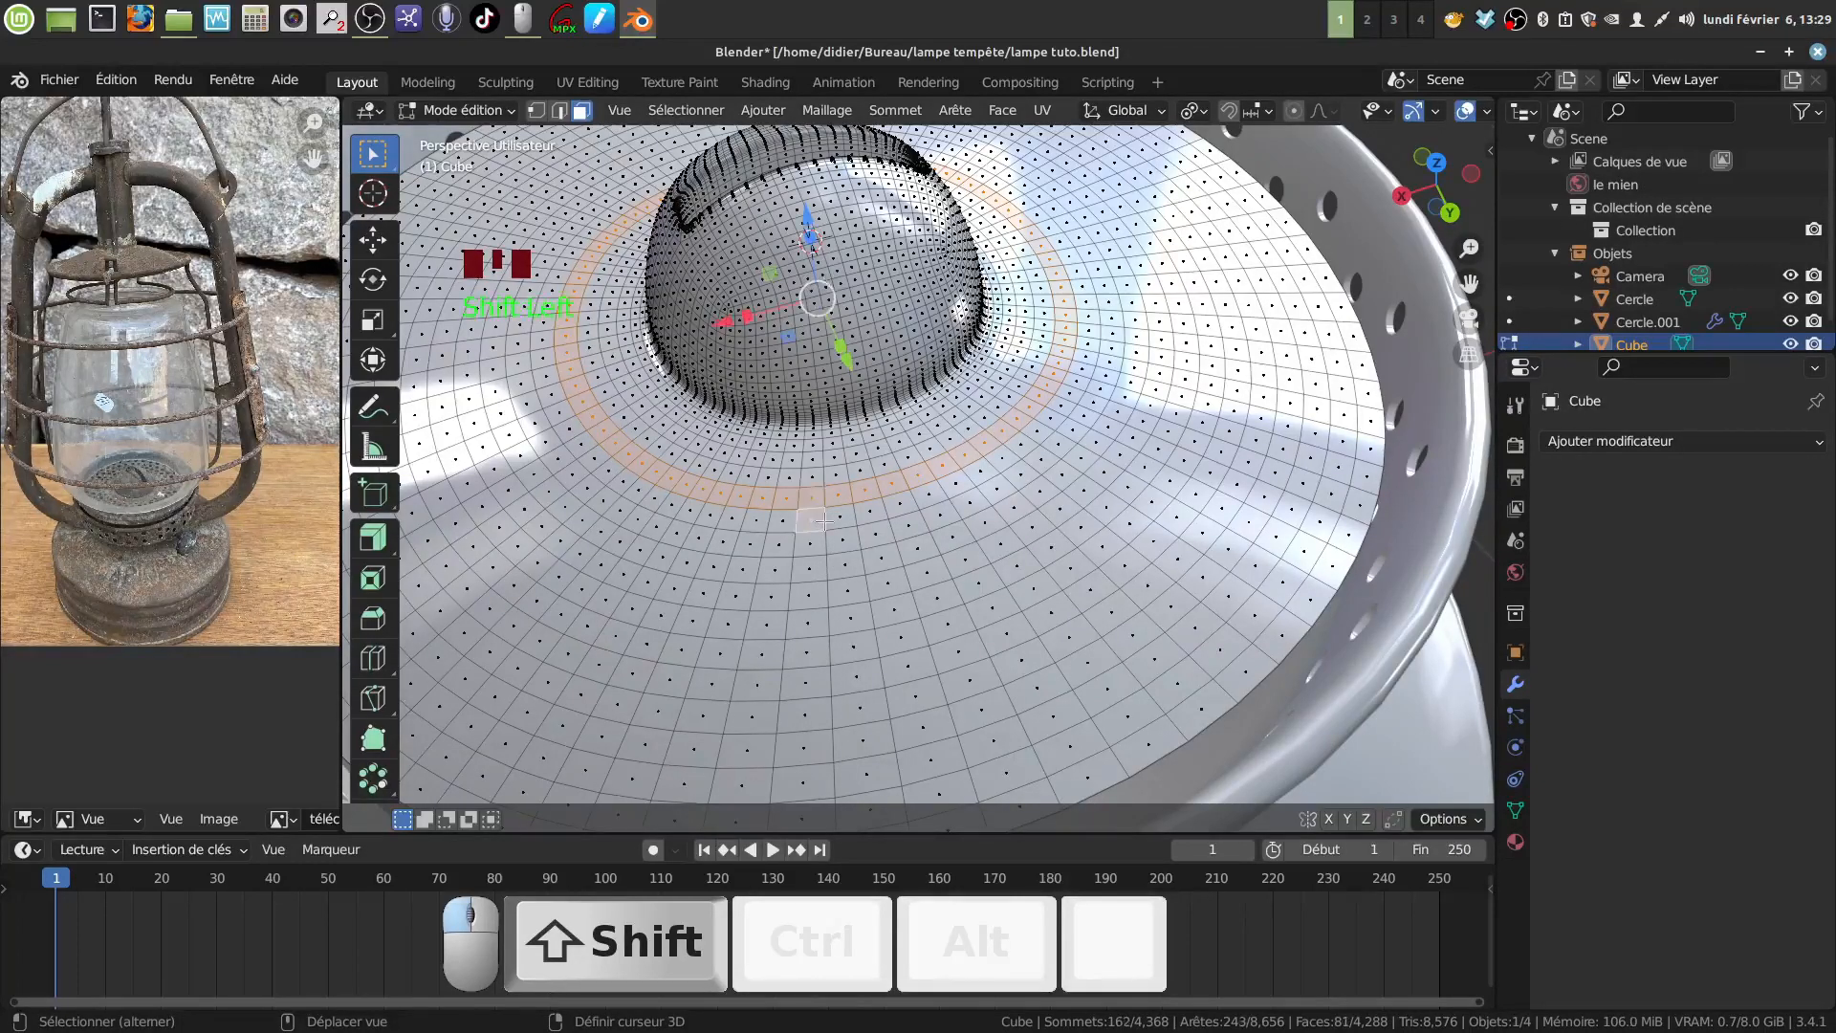
pyautogui.keyDown('alt'); pyautogui.keyDown('shift'); pyautogui.click(858, 514); pyautogui.keyUp('shift'); pyautogui.keyUp('alt')
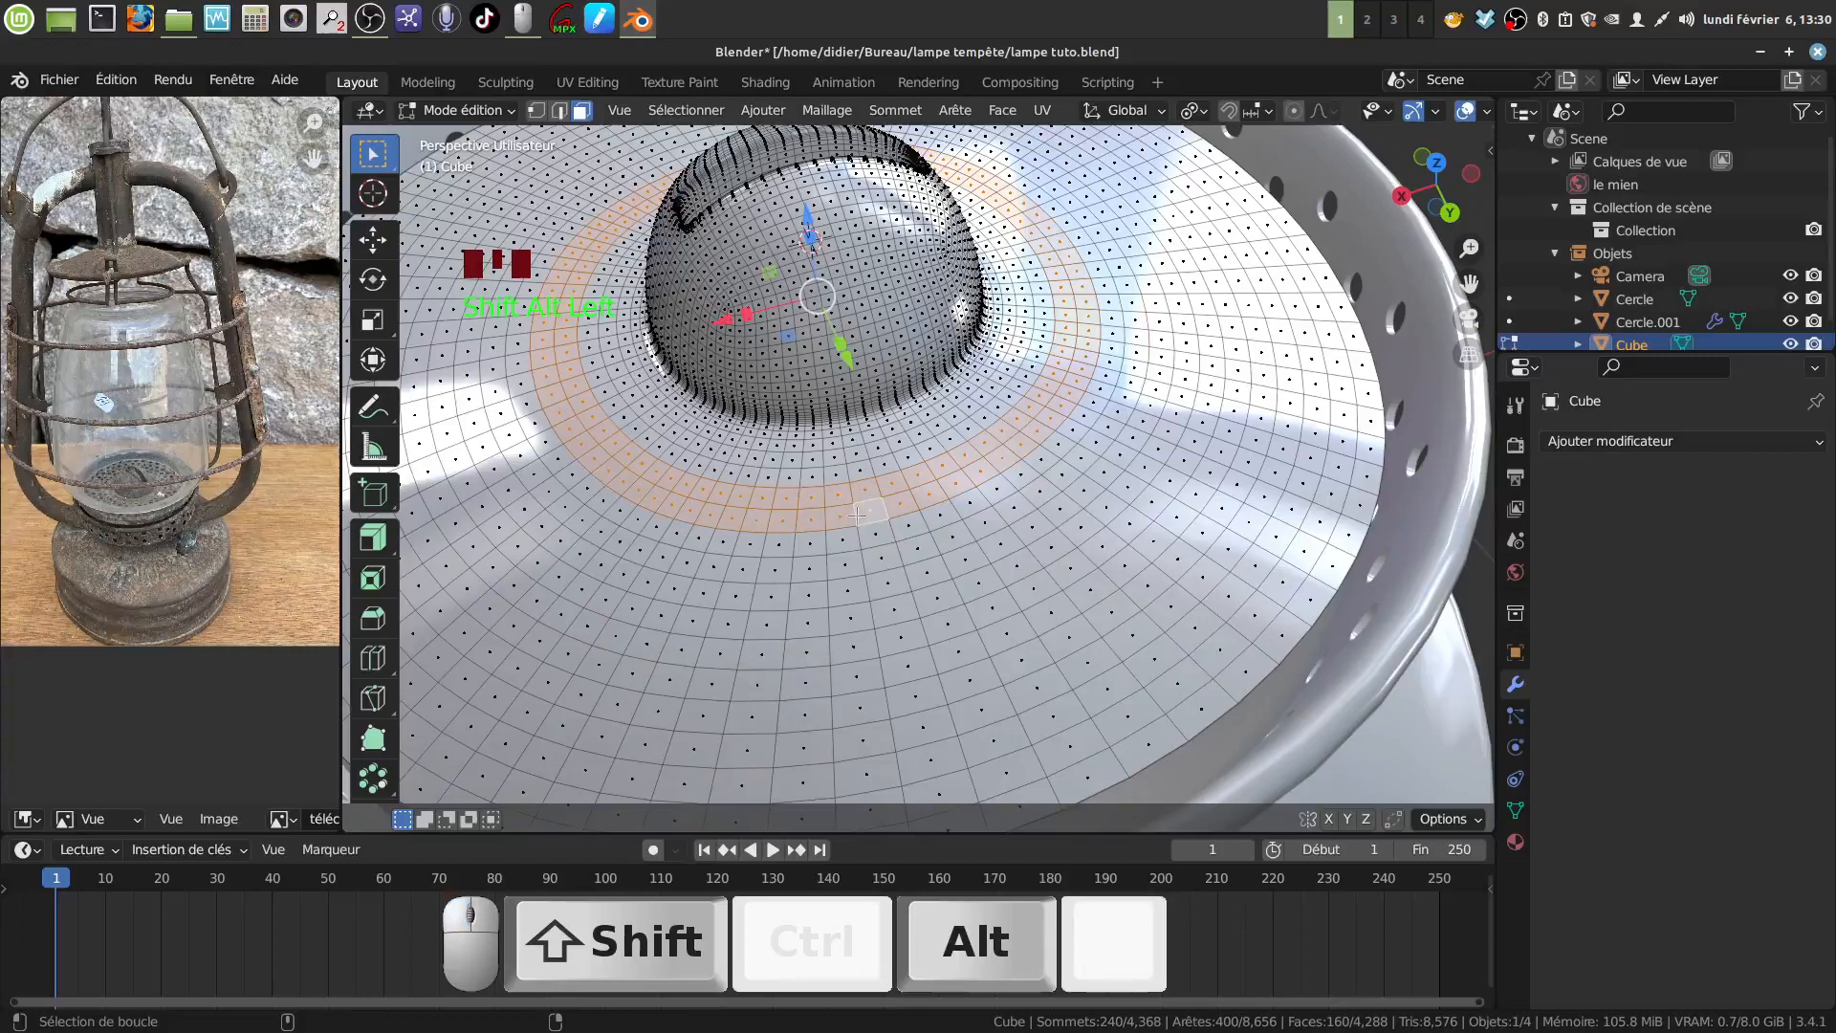
pyautogui.keyDown('alt'); pyautogui.keyDown('shift'); pyautogui.click(837, 598); pyautogui.keyUp('shift'); pyautogui.keyUp('alt')
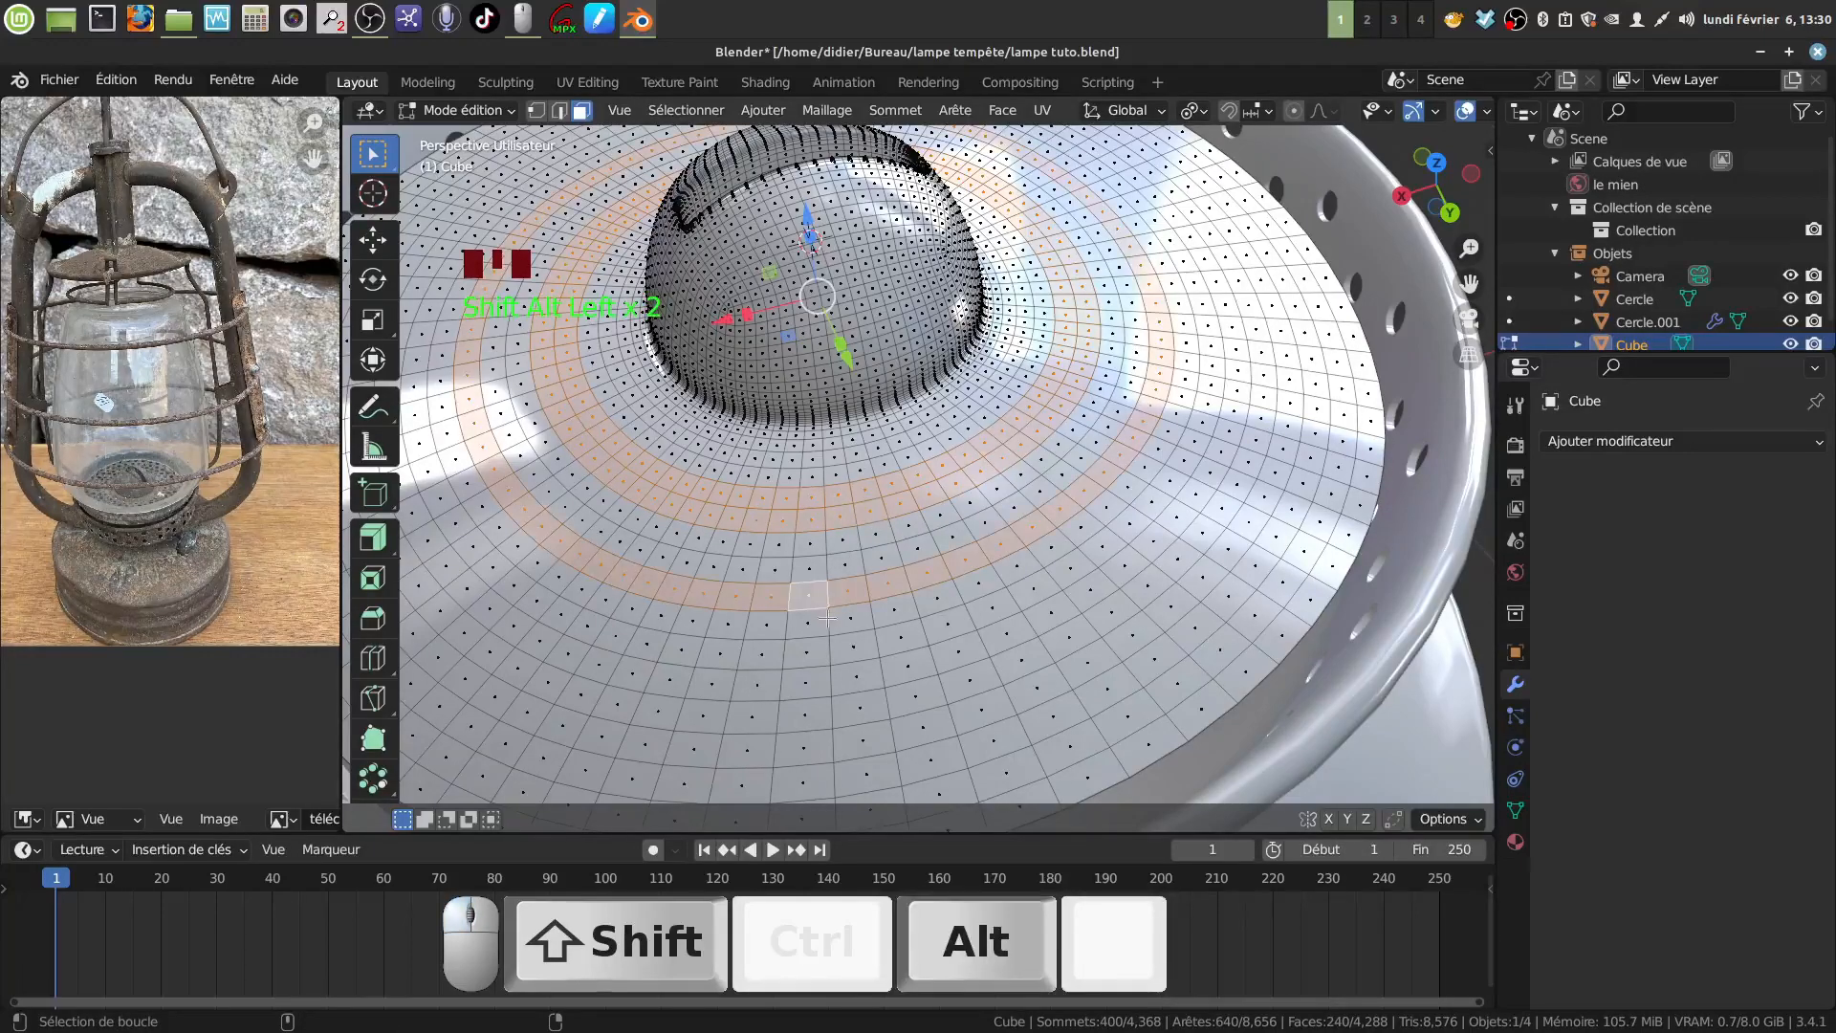
pyautogui.keyDown('alt'); pyautogui.keyDown('shift'); pyautogui.click(850, 631); pyautogui.keyUp('shift'); pyautogui.keyUp('alt')
pyautogui.keyDown('shift'); pyautogui.moveTo(852, 632); pyautogui.dragTo(837, 603, button='middle'); pyautogui.keyUp('shift')
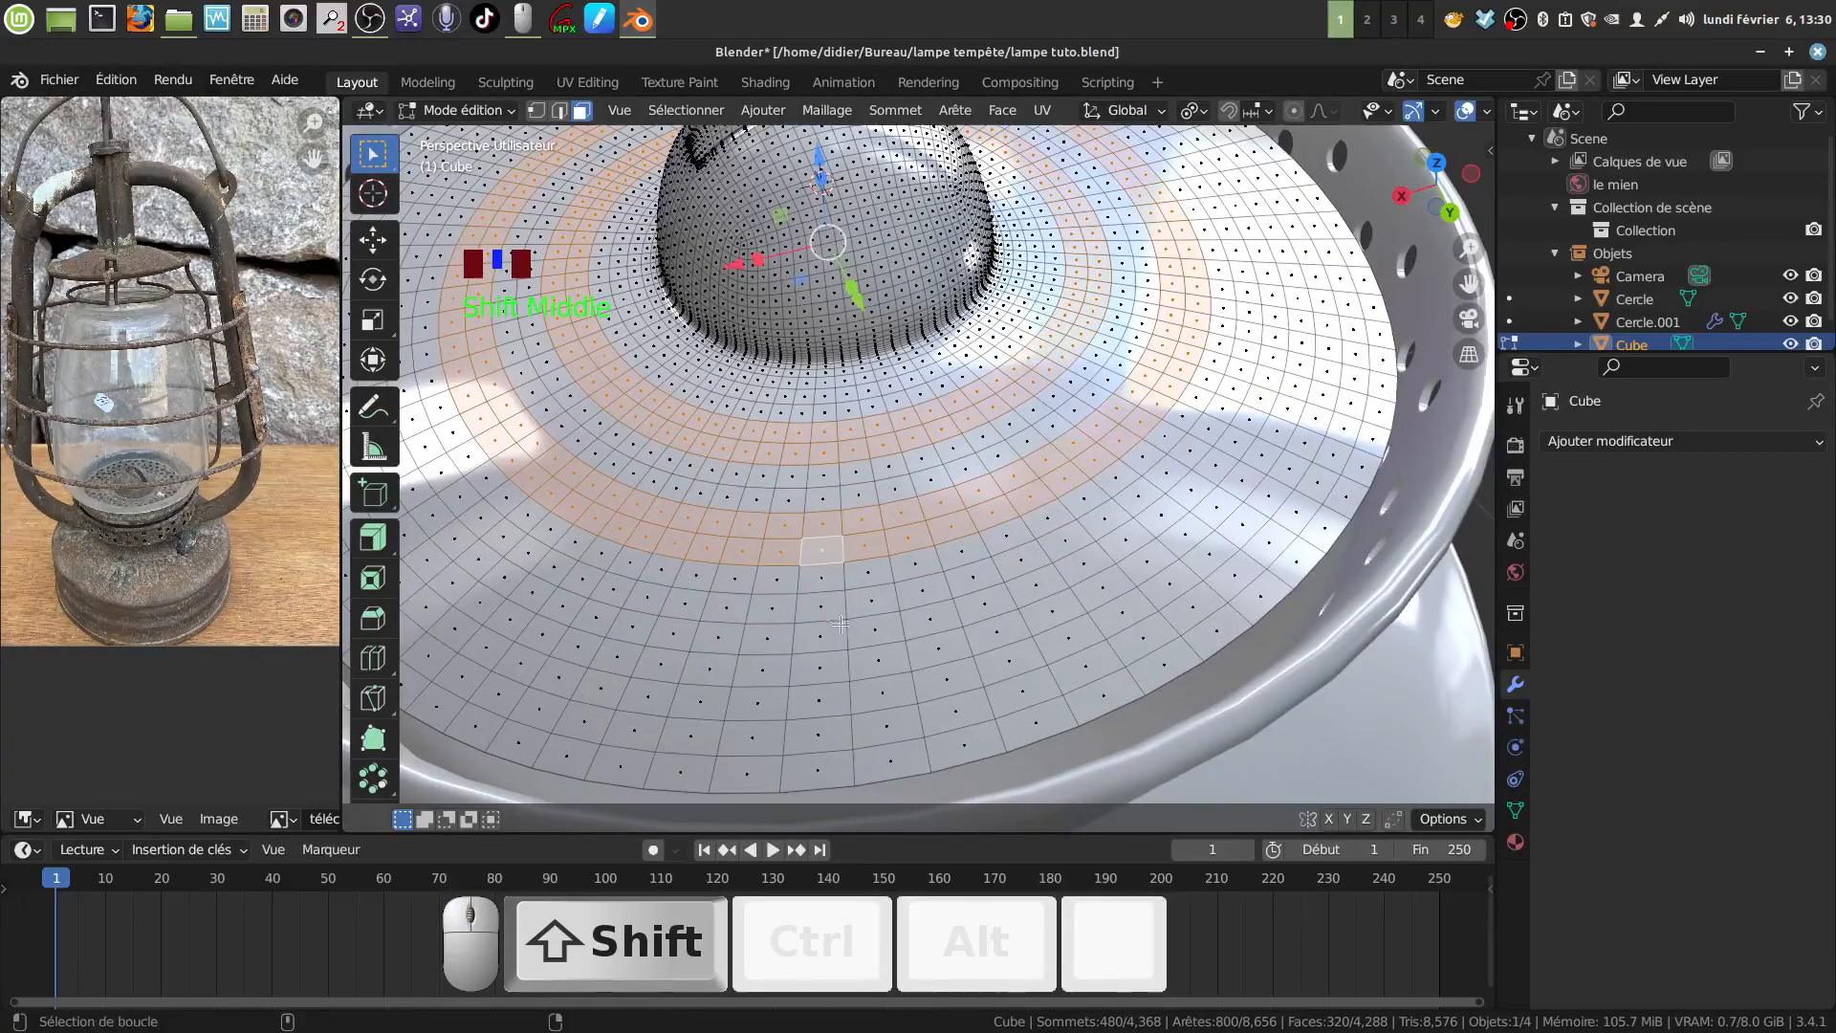
# Add another adjacent pair of face loops and the brim's two outermost loops to the selection, and switch to vertex selection mode.
pyautogui.keyDown('alt'); pyautogui.keyDown('shift'); pyautogui.click(845, 633); pyautogui.keyUp('shift'); pyautogui.keyUp('alt')
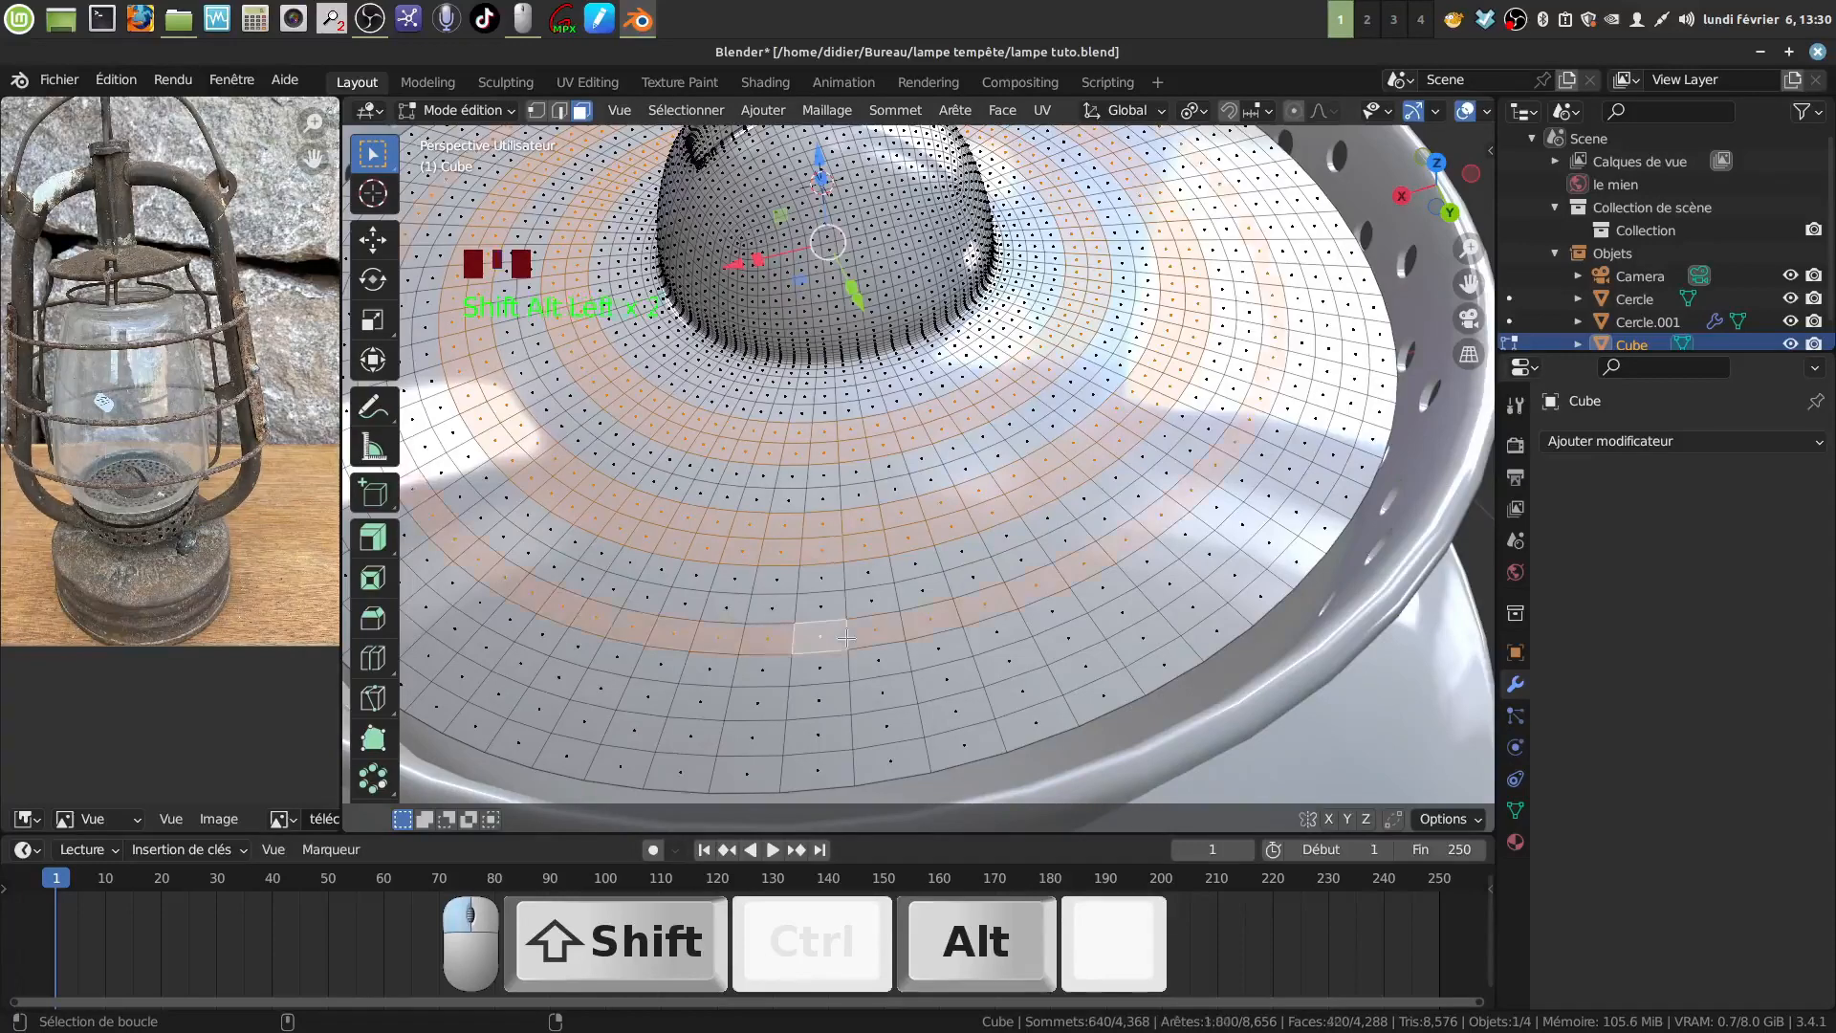
pyautogui.keyDown('alt'); pyautogui.keyDown('shift'); pyautogui.click(867, 685); pyautogui.keyUp('shift'); pyautogui.keyUp('alt')
pyautogui.keyDown('shift'); pyautogui.moveTo(870, 688); pyautogui.dragTo(881, 630, button='middle'); pyautogui.keyUp('shift')
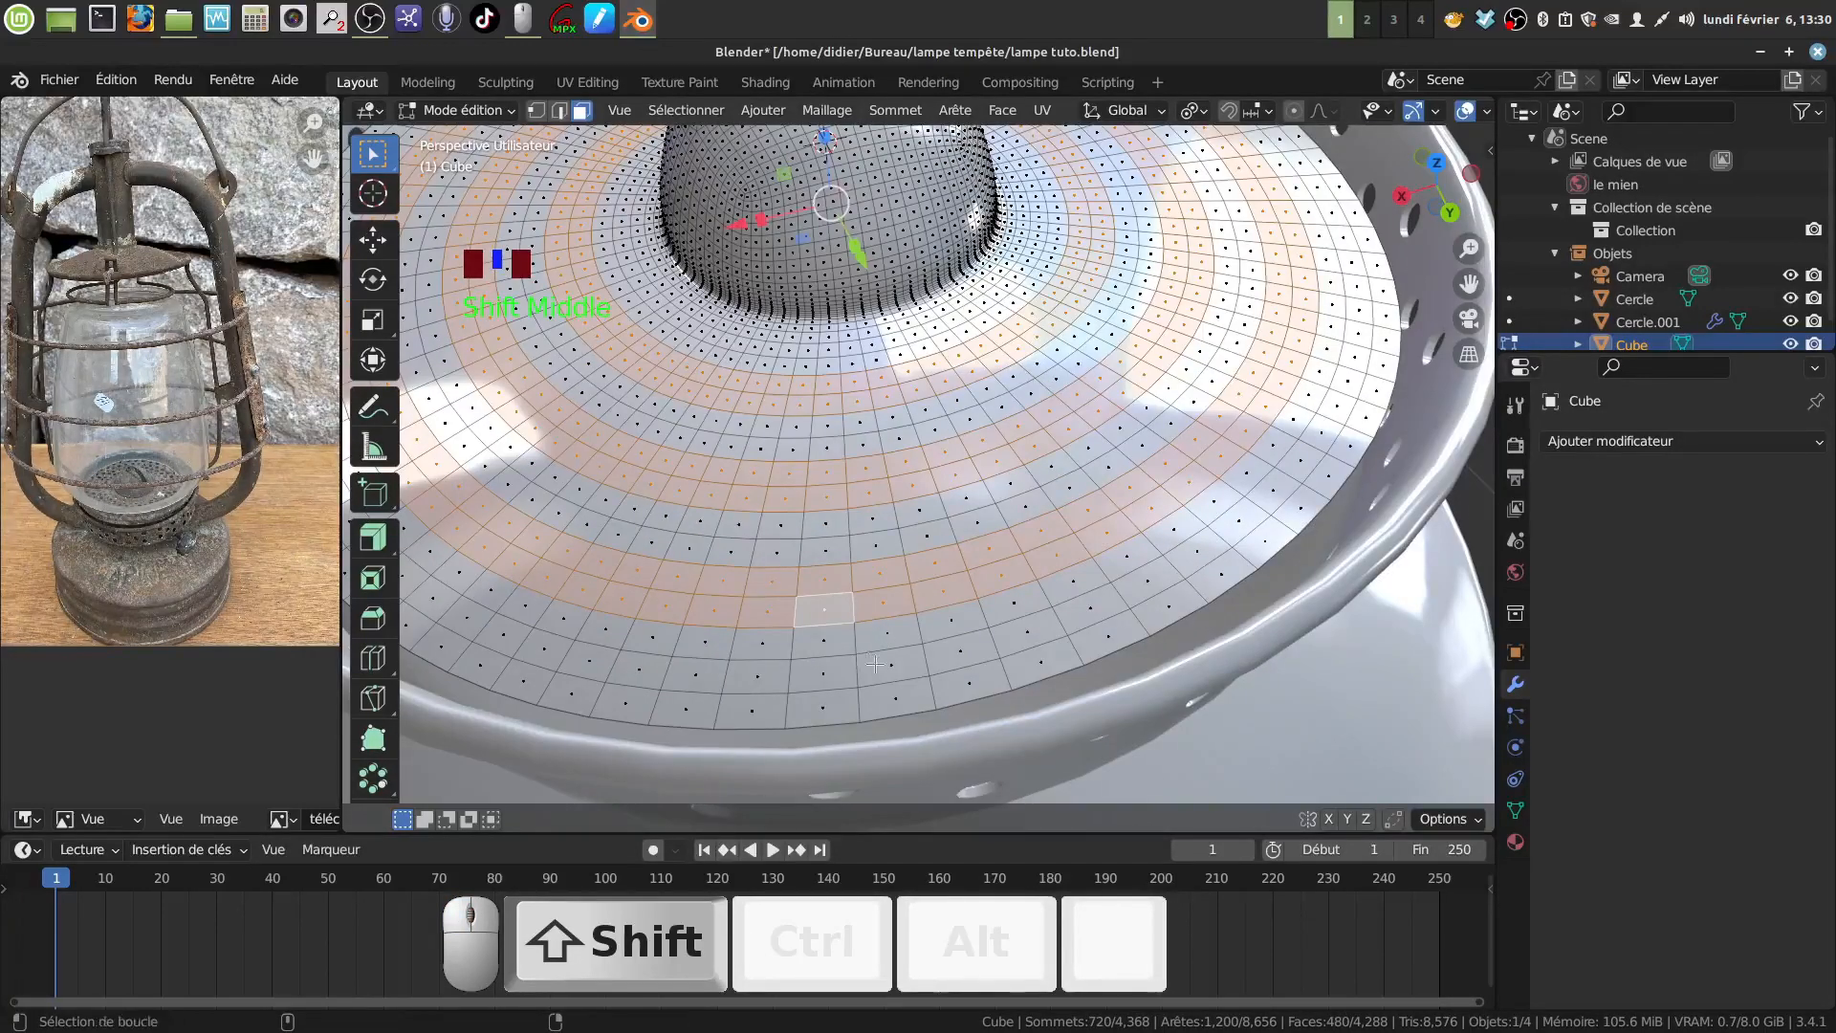
pyautogui.keyDown('alt'); pyautogui.keyDown('shift'); pyautogui.click(856, 666); pyautogui.keyUp('shift'); pyautogui.keyUp('alt')
pyautogui.keyDown('alt'); pyautogui.keyDown('shift'); pyautogui.click(872, 691); pyautogui.keyUp('shift'); pyautogui.keyUp('alt')
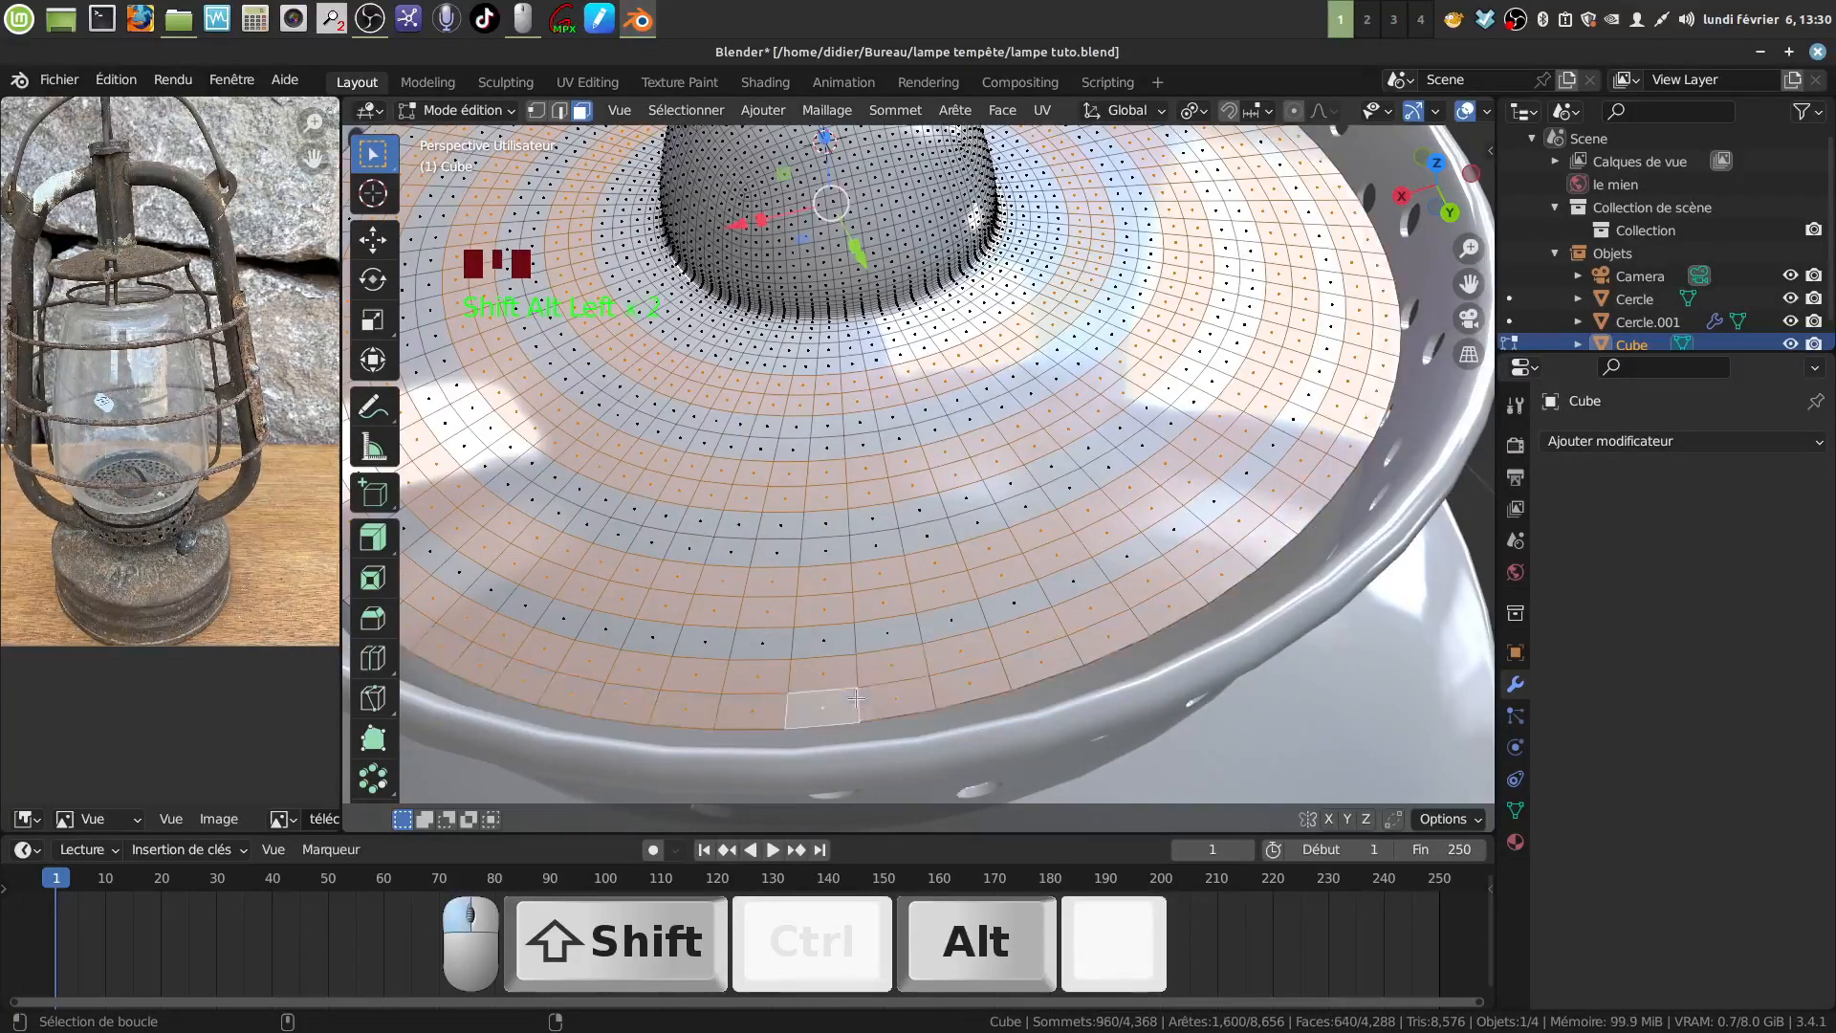
pyautogui.scroll(-2, 895, 677)
pyautogui.keyDown('shift'); pyautogui.moveTo(891, 628); pyautogui.dragTo(916, 637, button='middle'); pyautogui.keyUp('shift')
pyautogui.scroll(1, 897, 639)
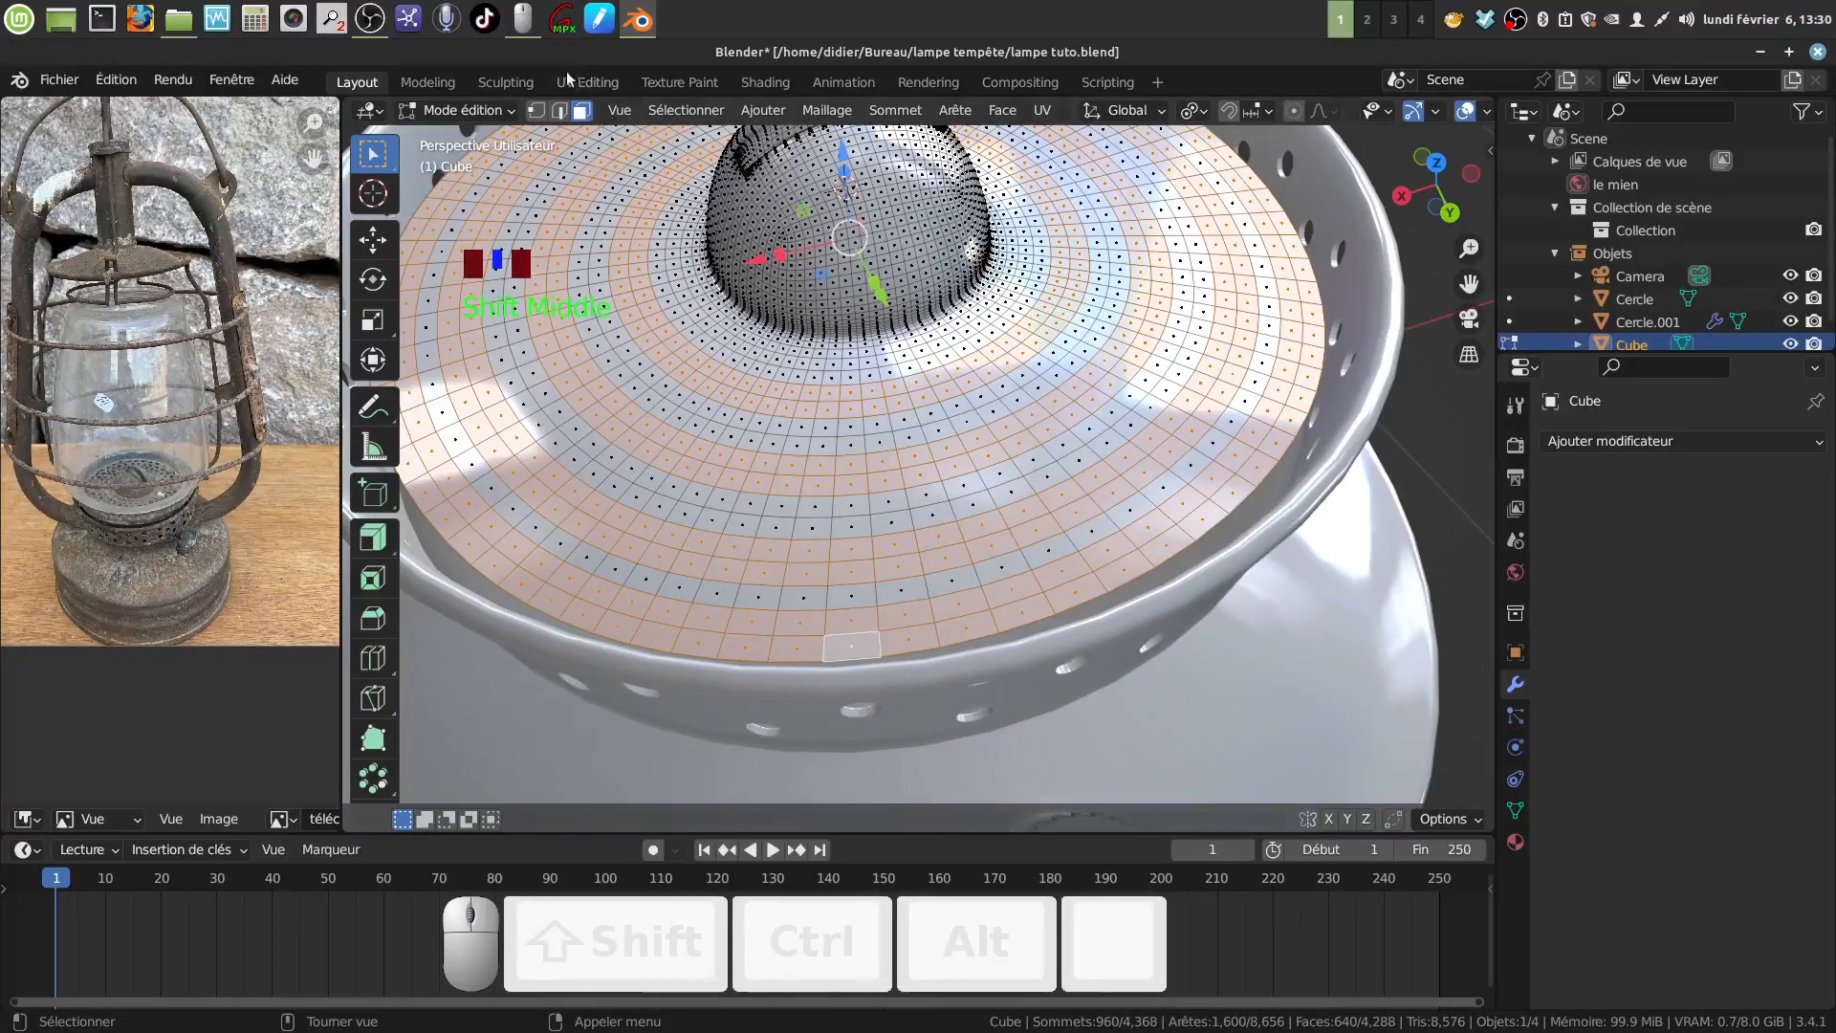
pyautogui.click(535, 111)
pyautogui.moveTo(765, 354); pyautogui.dragTo(795, 361, button='middle')
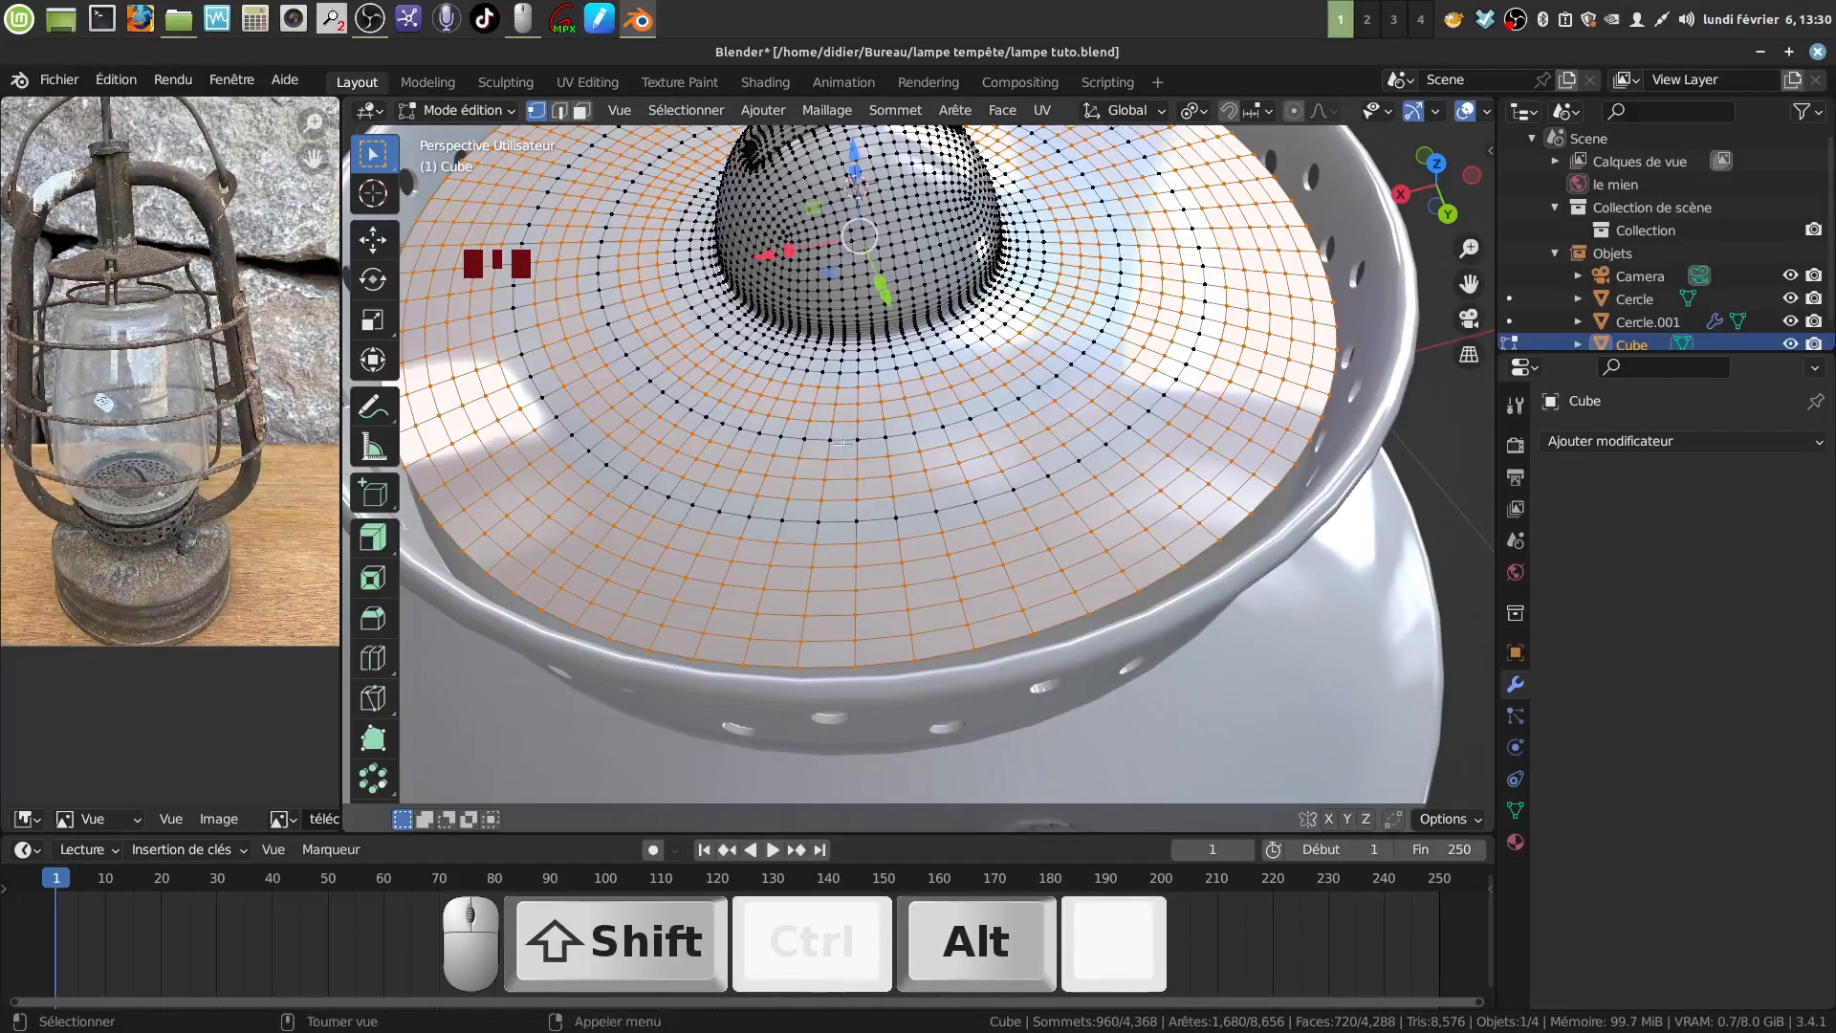
# Clear the whole face loop selection on the burner part's brim.
pyautogui.moveTo(812, 455); pyautogui.dragTo(864, 438, button='middle')
pyautogui.scroll(1, 862, 466)
pyautogui.press('a')
pyautogui.press('a')
pyautogui.scroll(-1, 863, 438)
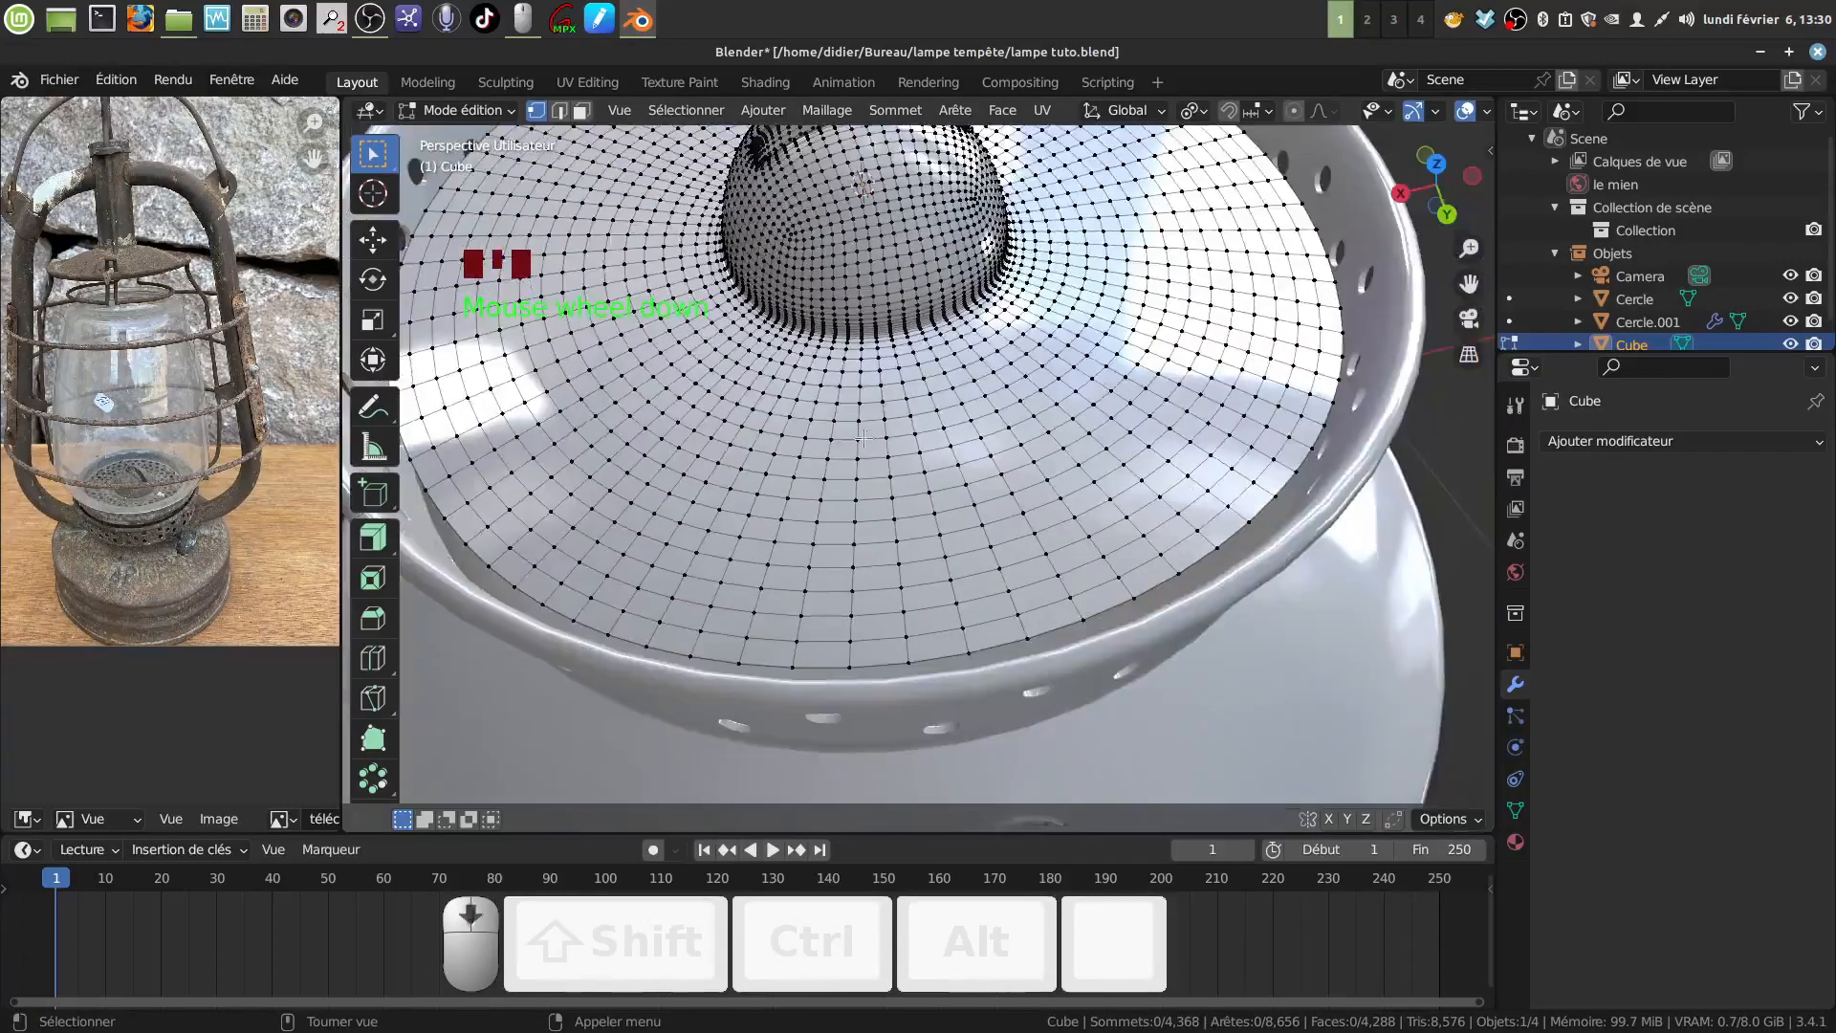
pyautogui.keyDown('alt'); pyautogui.click(872, 384); pyautogui.keyUp('alt')
pyautogui.keyDown('alt'); pyautogui.click(873, 383); pyautogui.keyUp('alt')
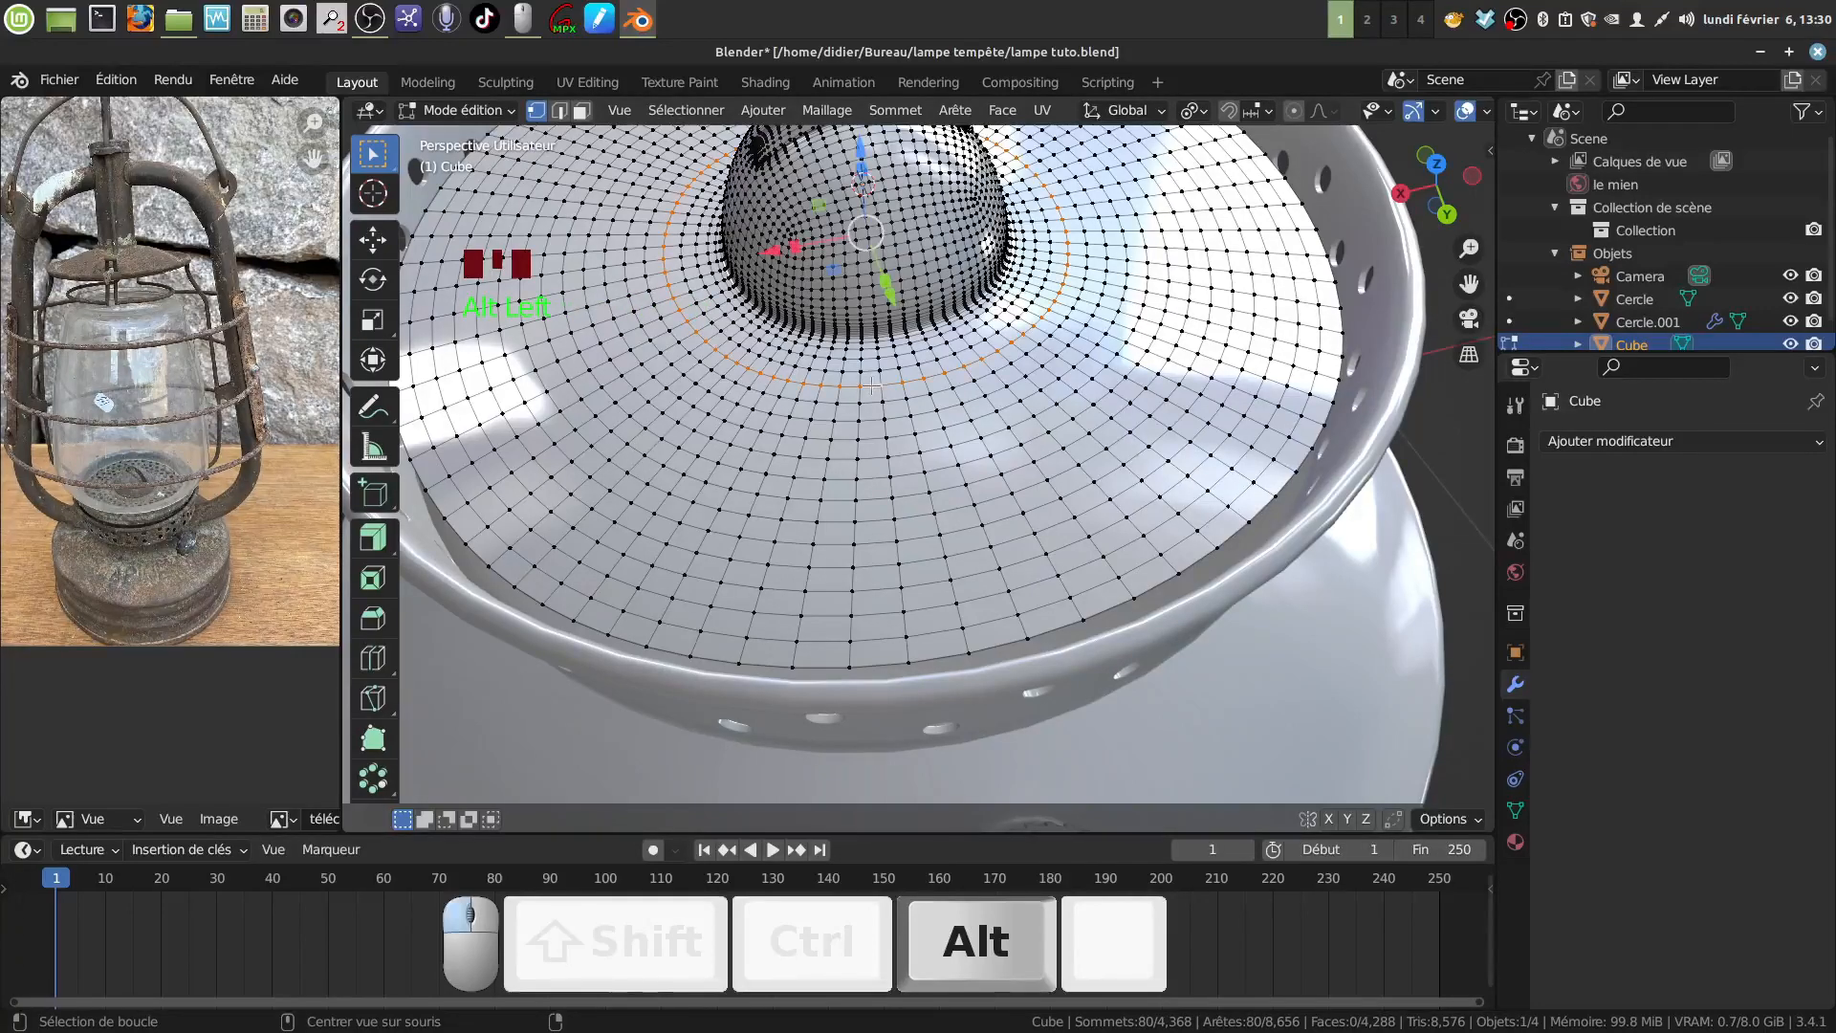
pyautogui.hotkey('alt', 'a')
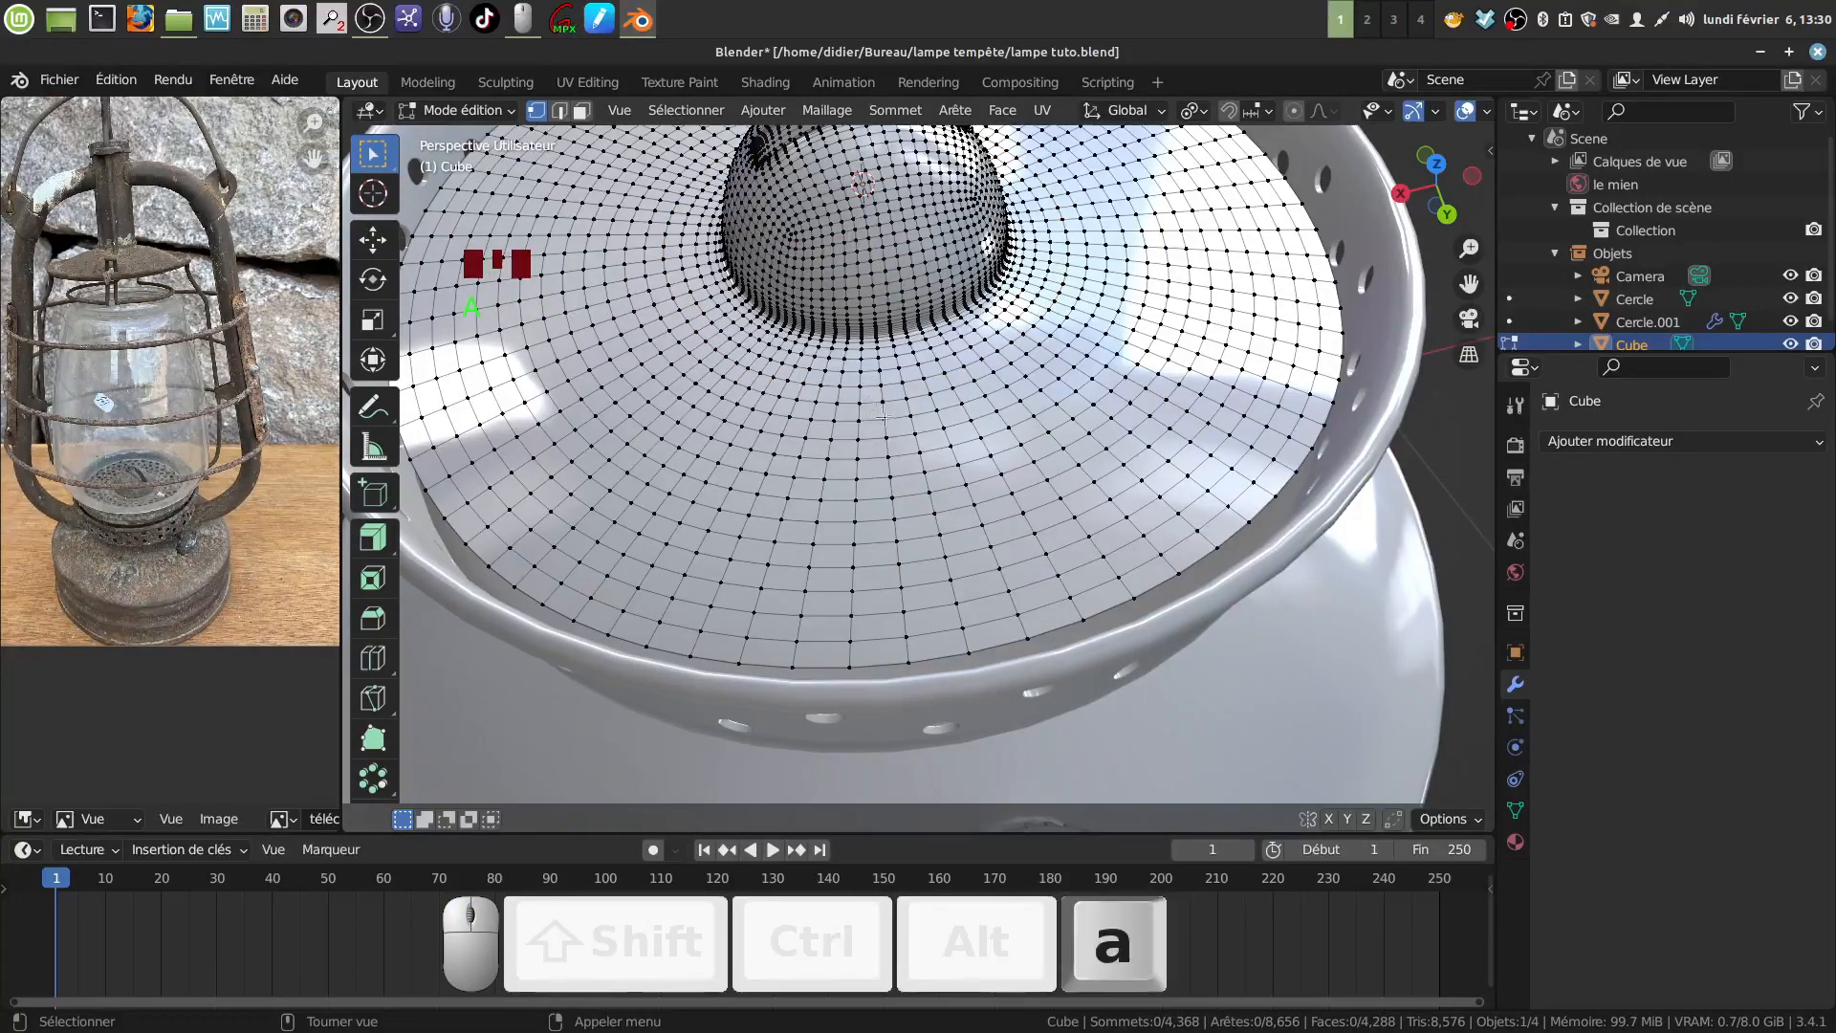
# Select four evenly spaced concentric vertex loops on the brim, from near the dome to close to its outer edge.
pyautogui.scroll(1, 861, 408)
pyautogui.keyDown('alt'); pyautogui.click(860, 408); pyautogui.keyUp('alt')
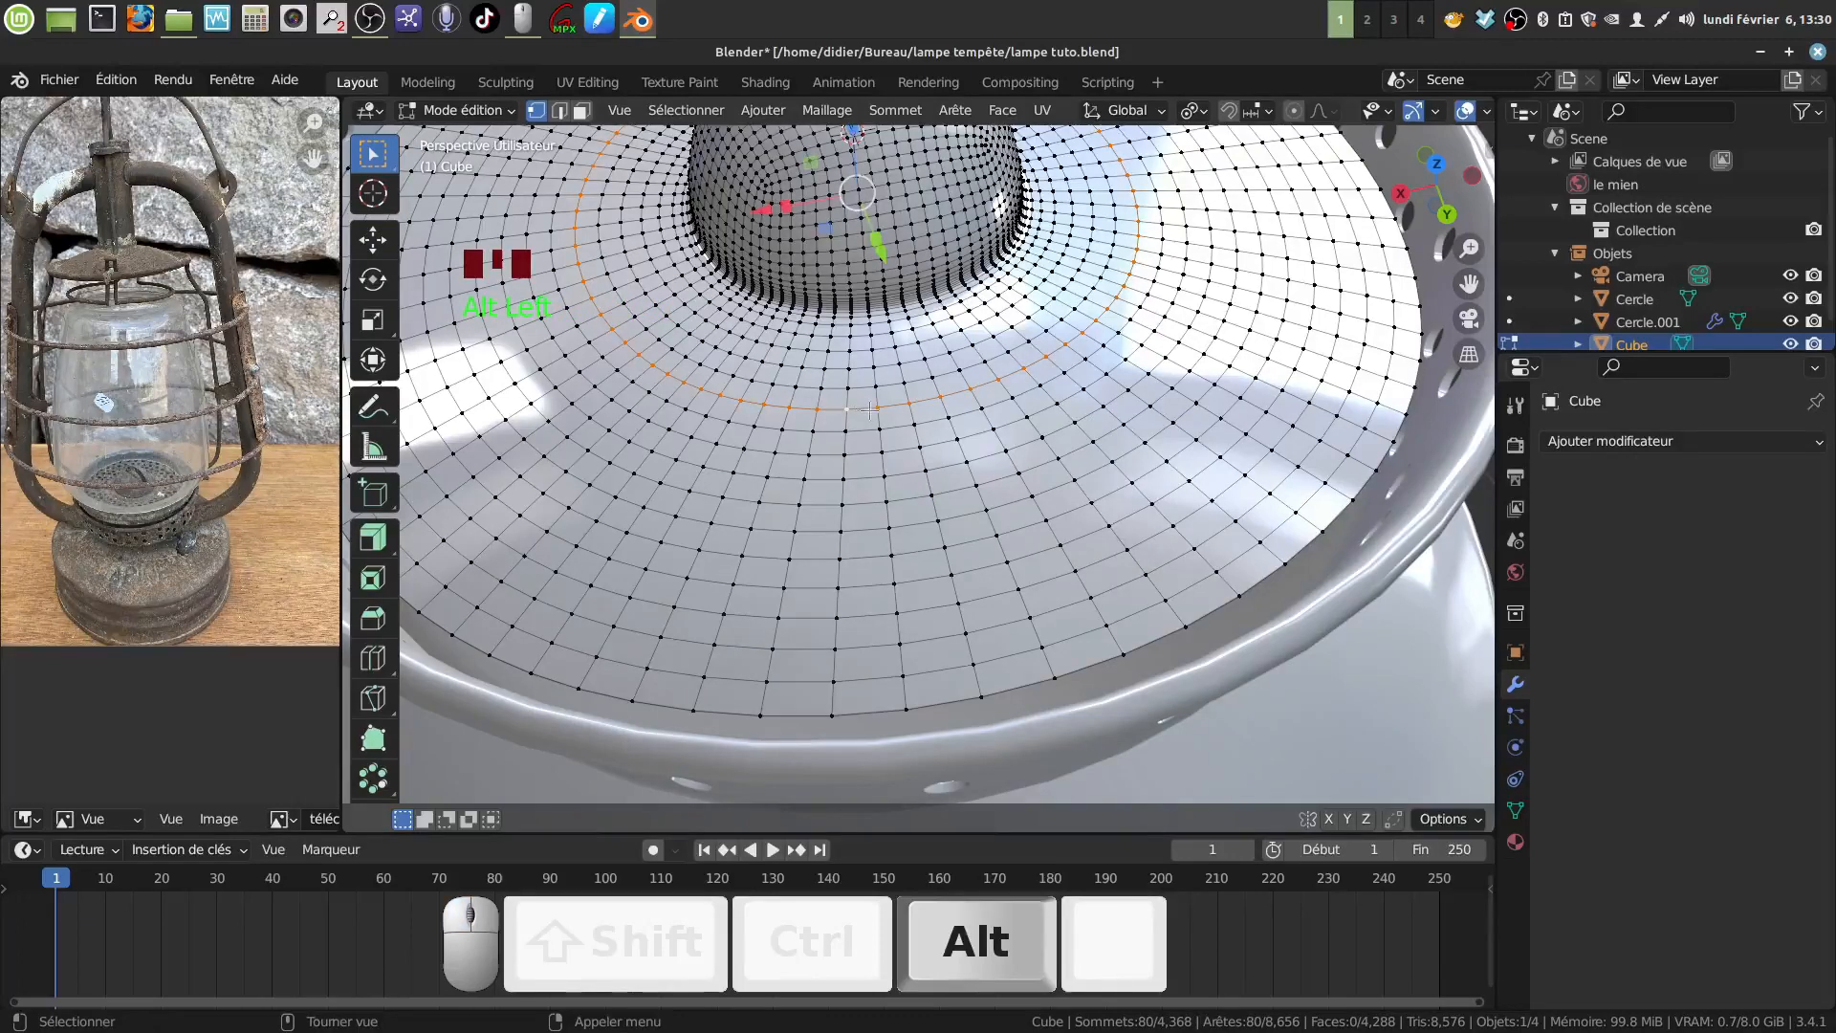
pyautogui.keyDown('alt'); pyautogui.keyDown('shift'); pyautogui.click(867, 480); pyautogui.keyUp('shift'); pyautogui.keyUp('alt')
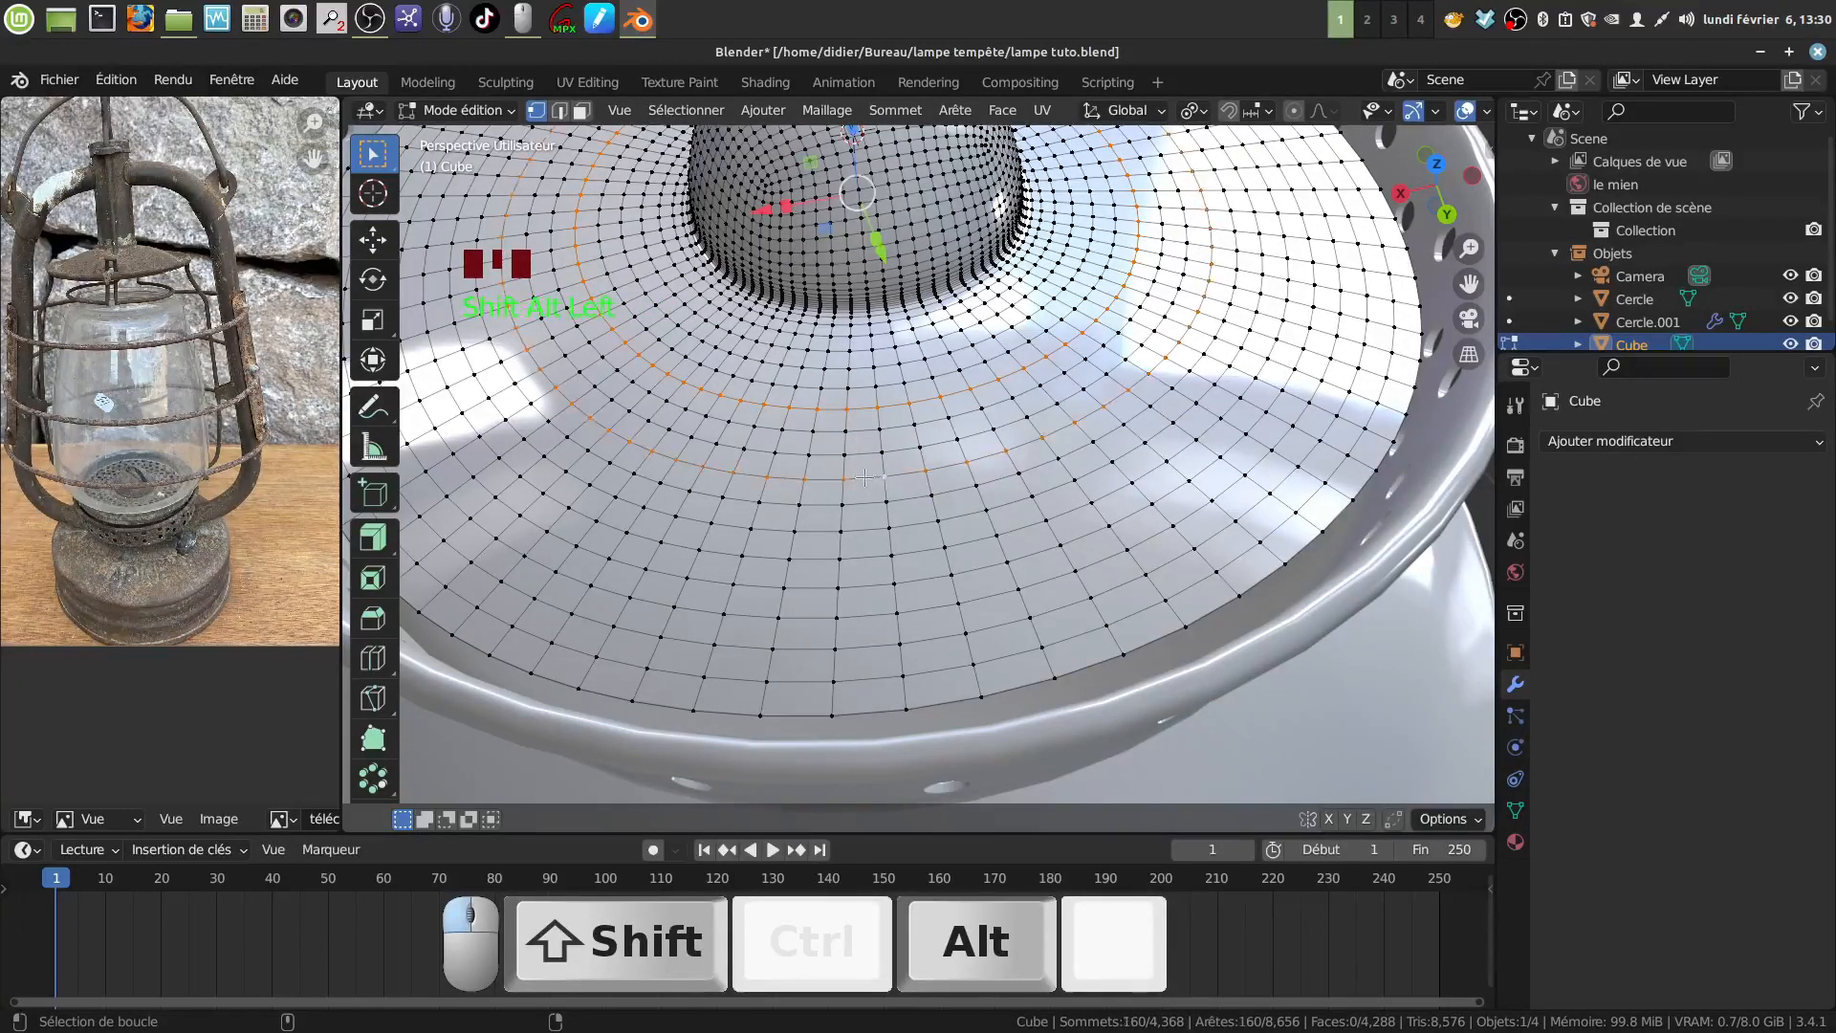
pyautogui.keyDown('alt'); pyautogui.keyDown('shift'); pyautogui.click(866, 556); pyautogui.keyUp('shift'); pyautogui.keyUp('alt')
pyautogui.keyDown('alt'); pyautogui.keyDown('shift'); pyautogui.click(866, 645); pyautogui.keyUp('shift'); pyautogui.keyUp('alt')
pyautogui.moveTo(866, 645); pyautogui.dragTo(917, 505, button='middle')
pyautogui.scroll(2, 912, 547)
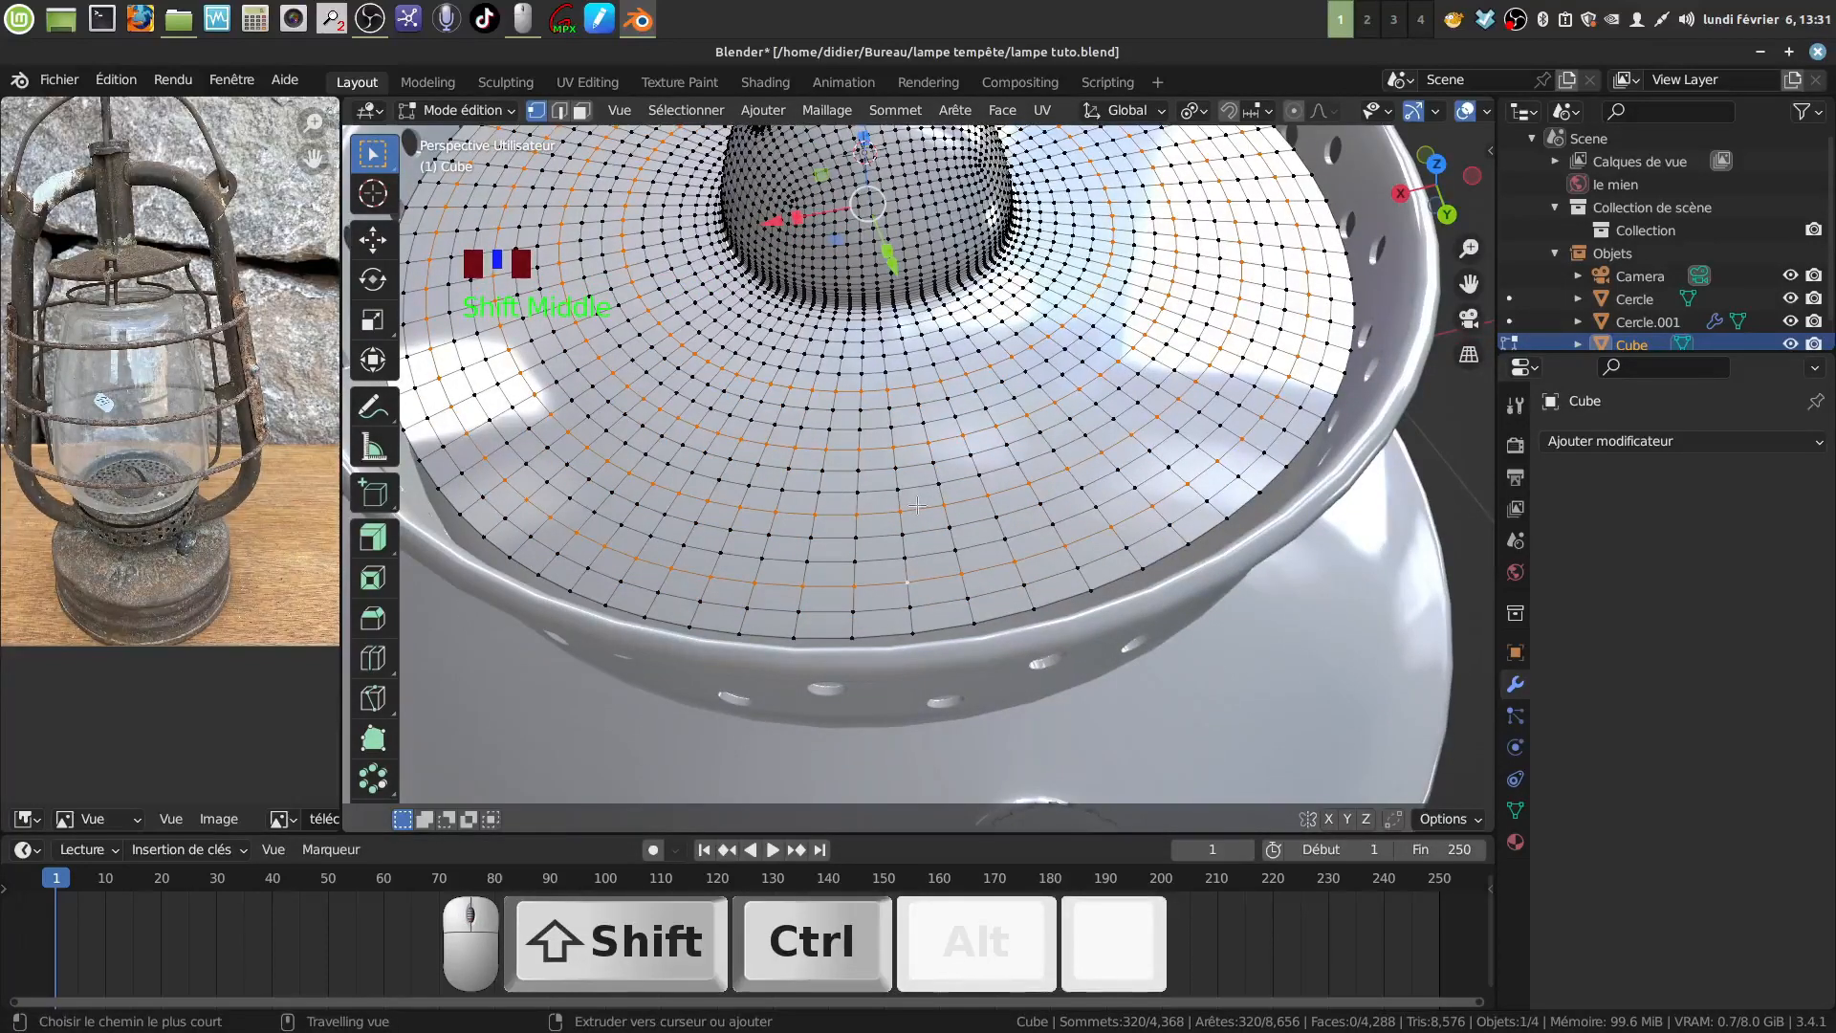
# Bevel the vertices of the four loops with a 0.00702 m width, 4 segments and a 0.078 profile shape.
pyautogui.hotkey('shift', 'ctrl', 'b')
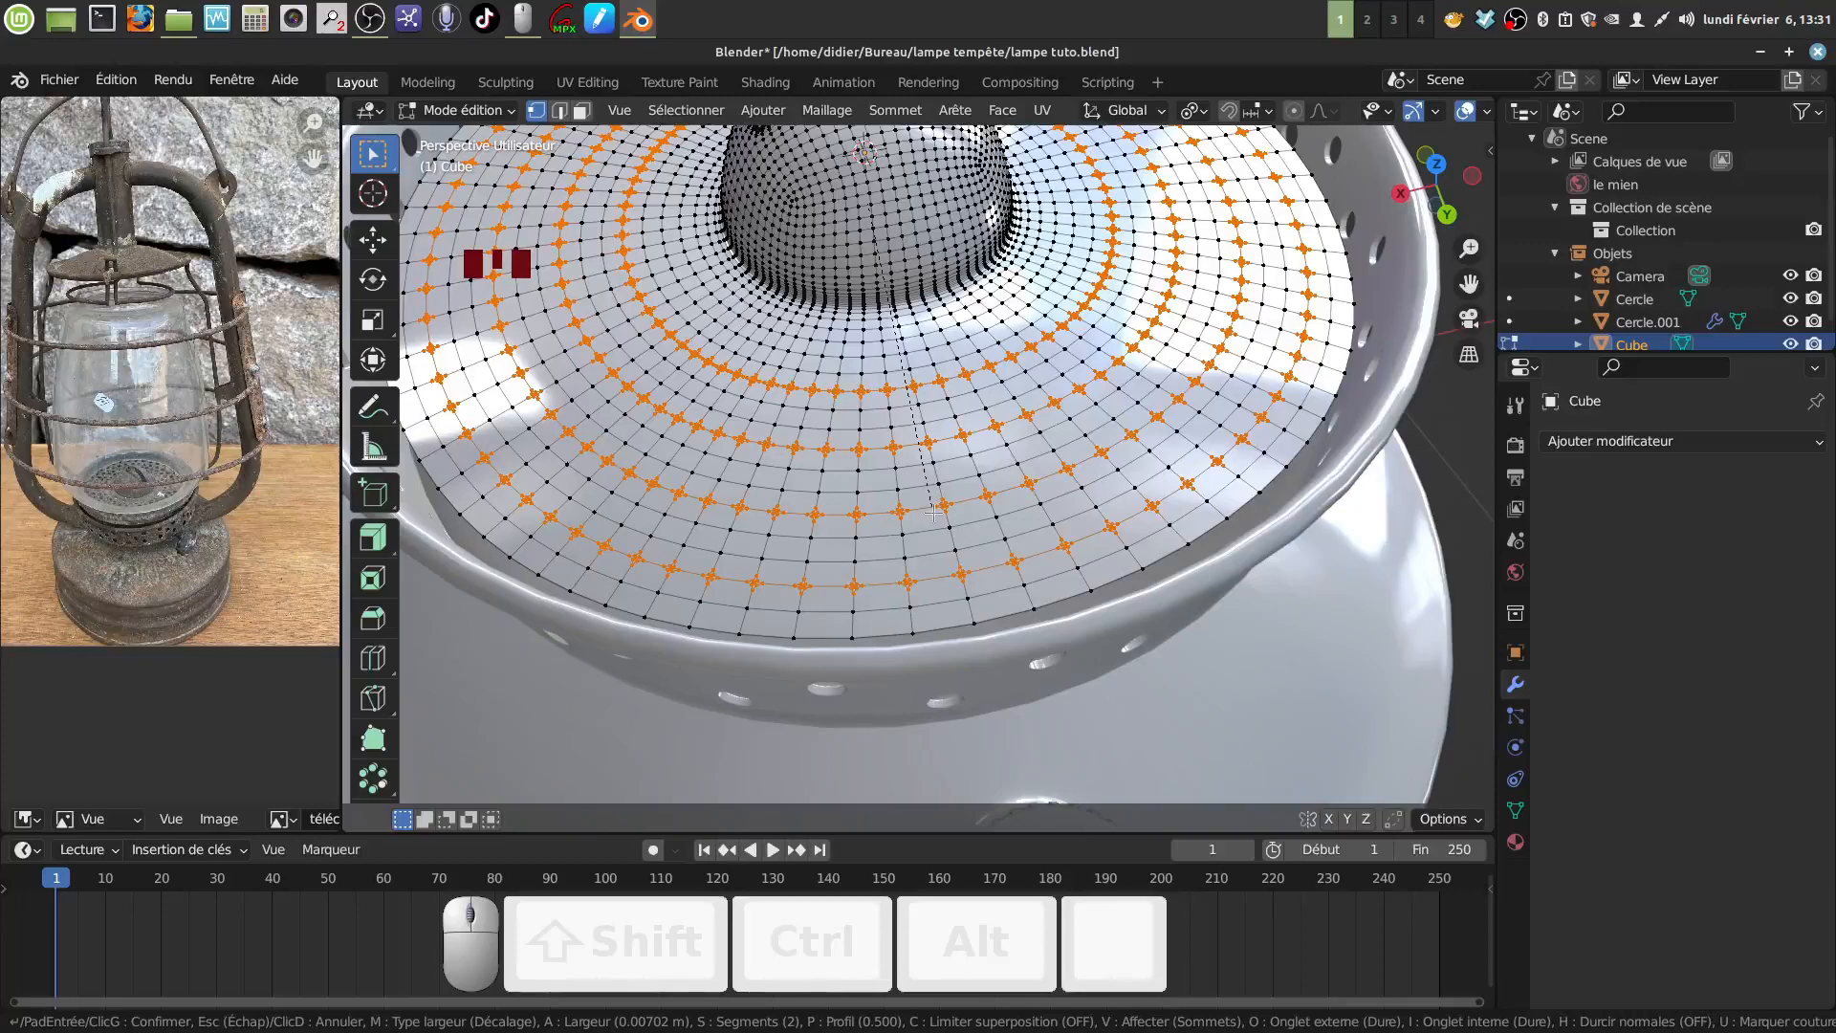
pyautogui.click(933, 512)
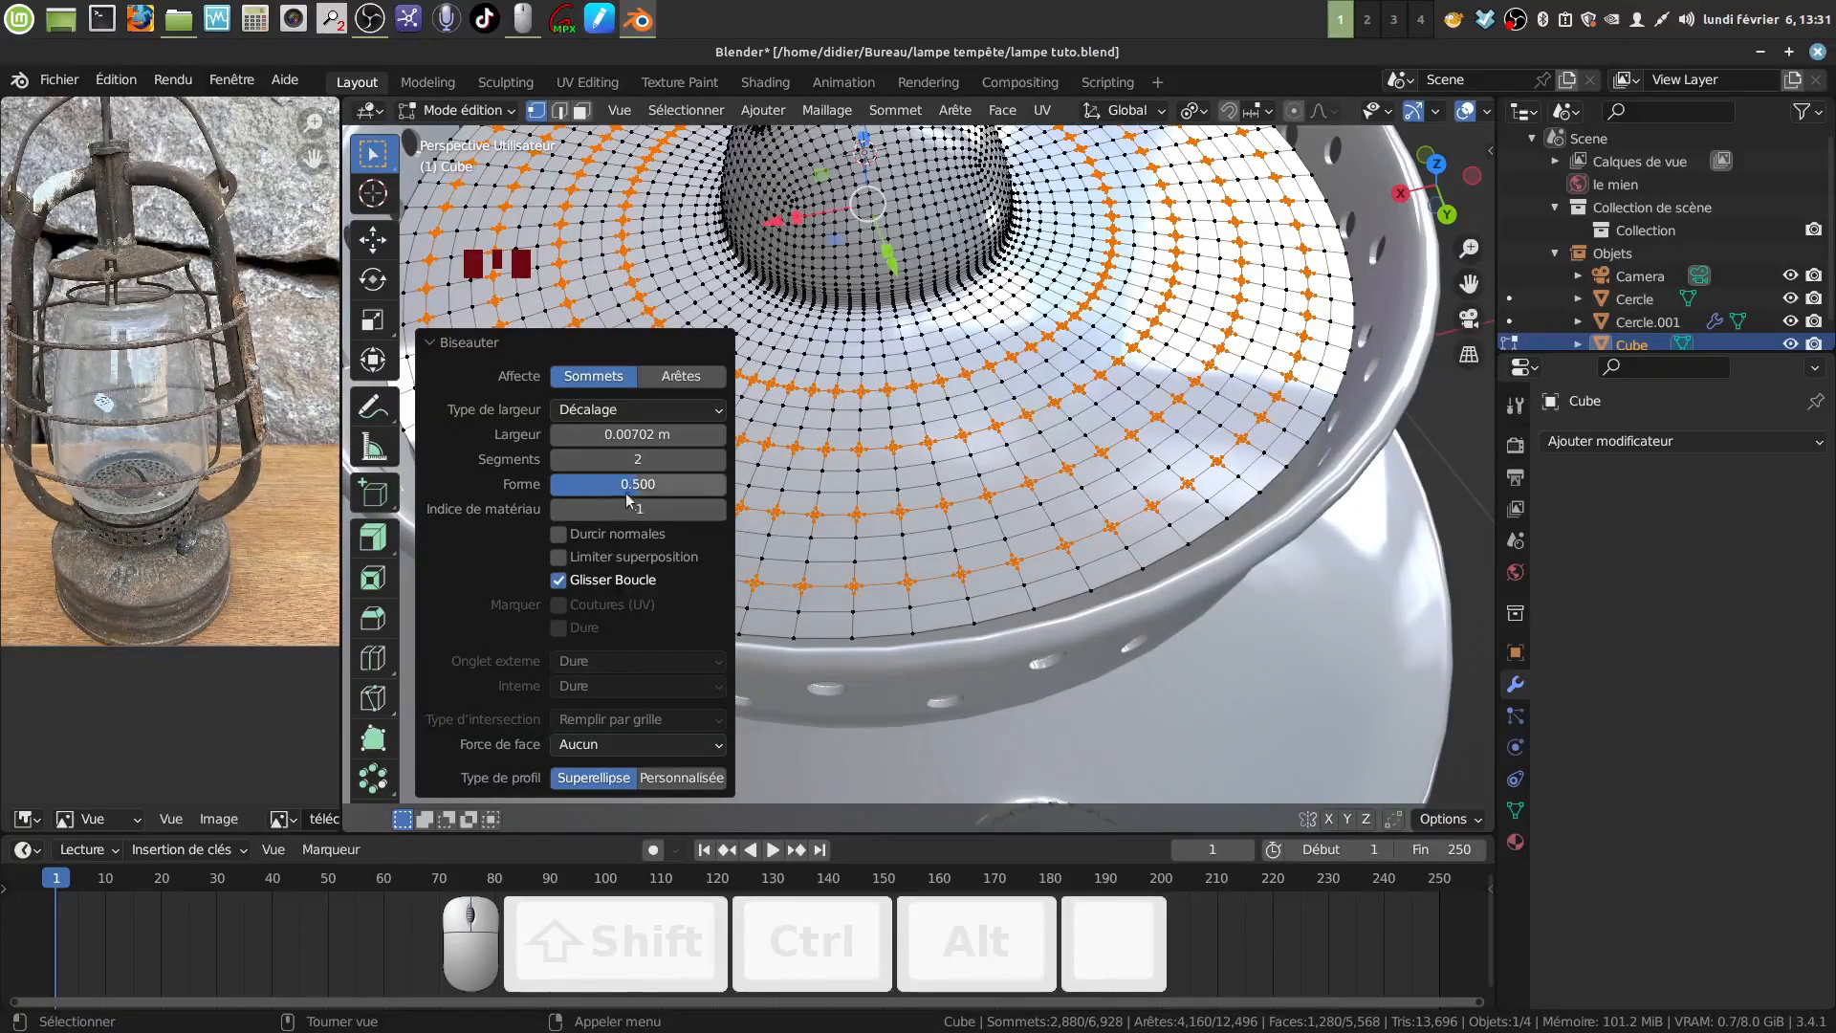
pyautogui.scroll(3, 1046, 478)
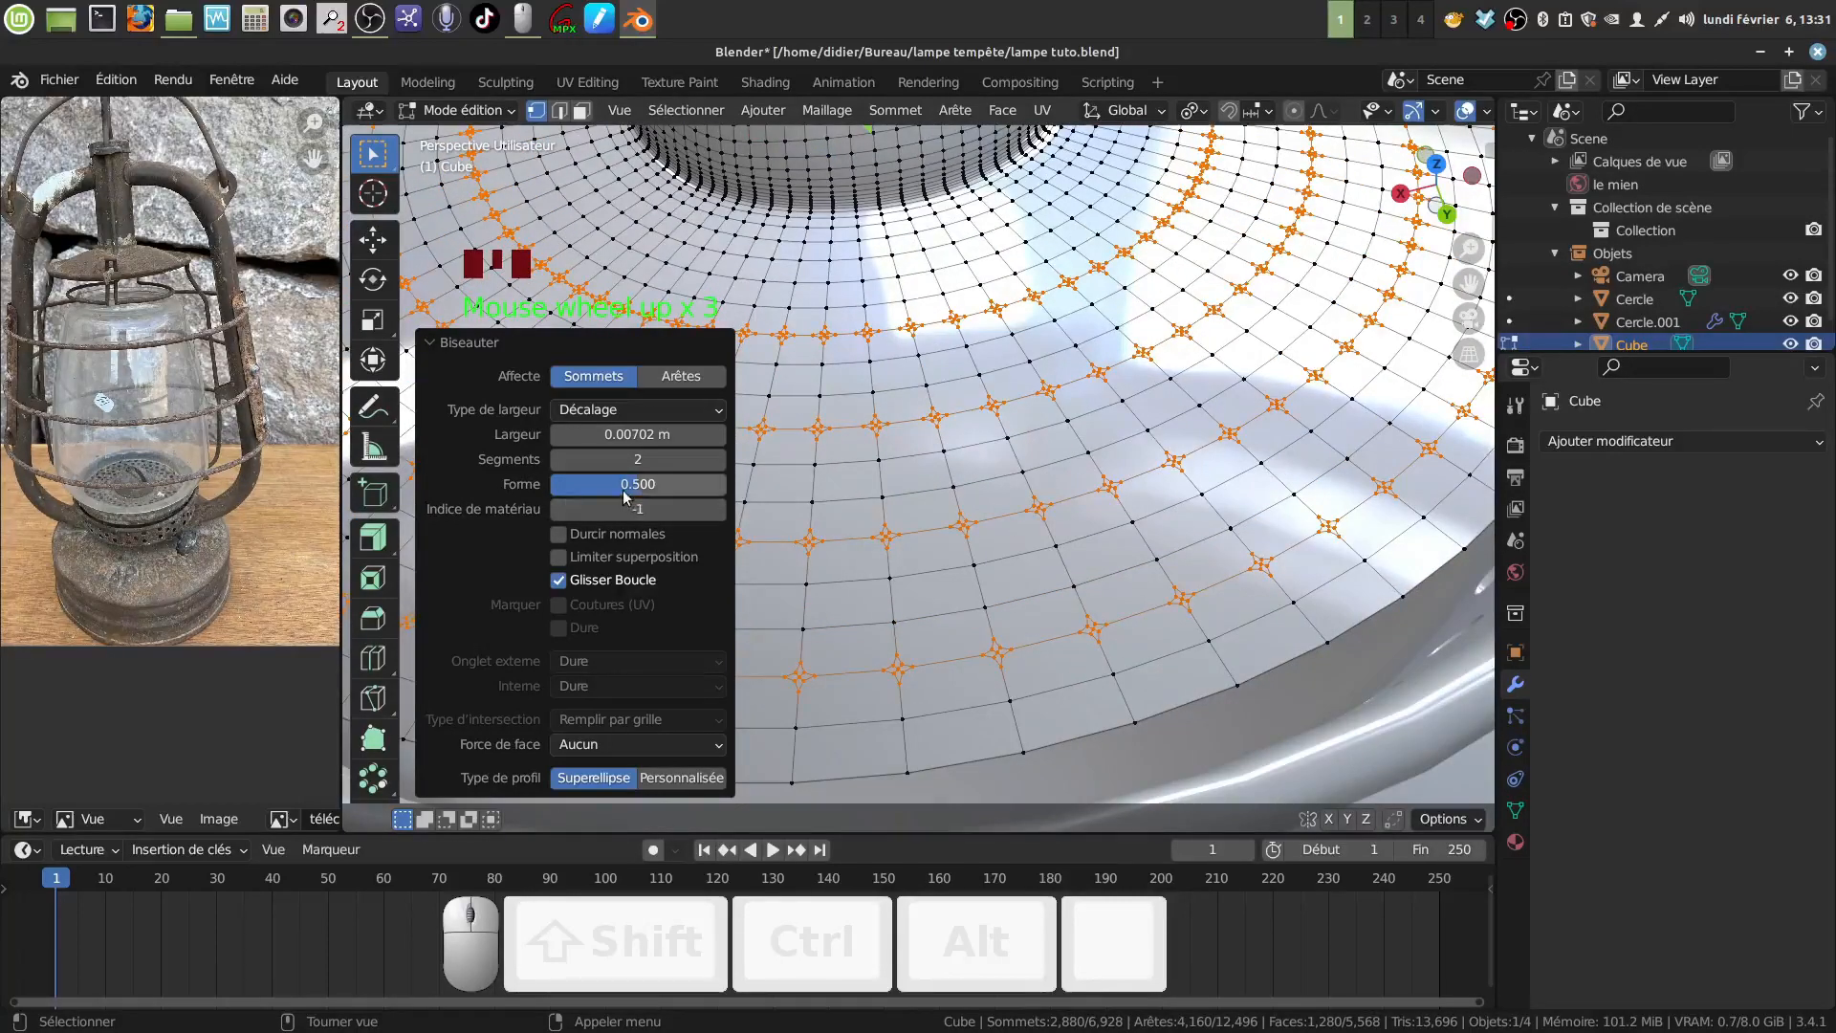
pyautogui.moveTo(629, 482); pyautogui.dragTo(562, 482)
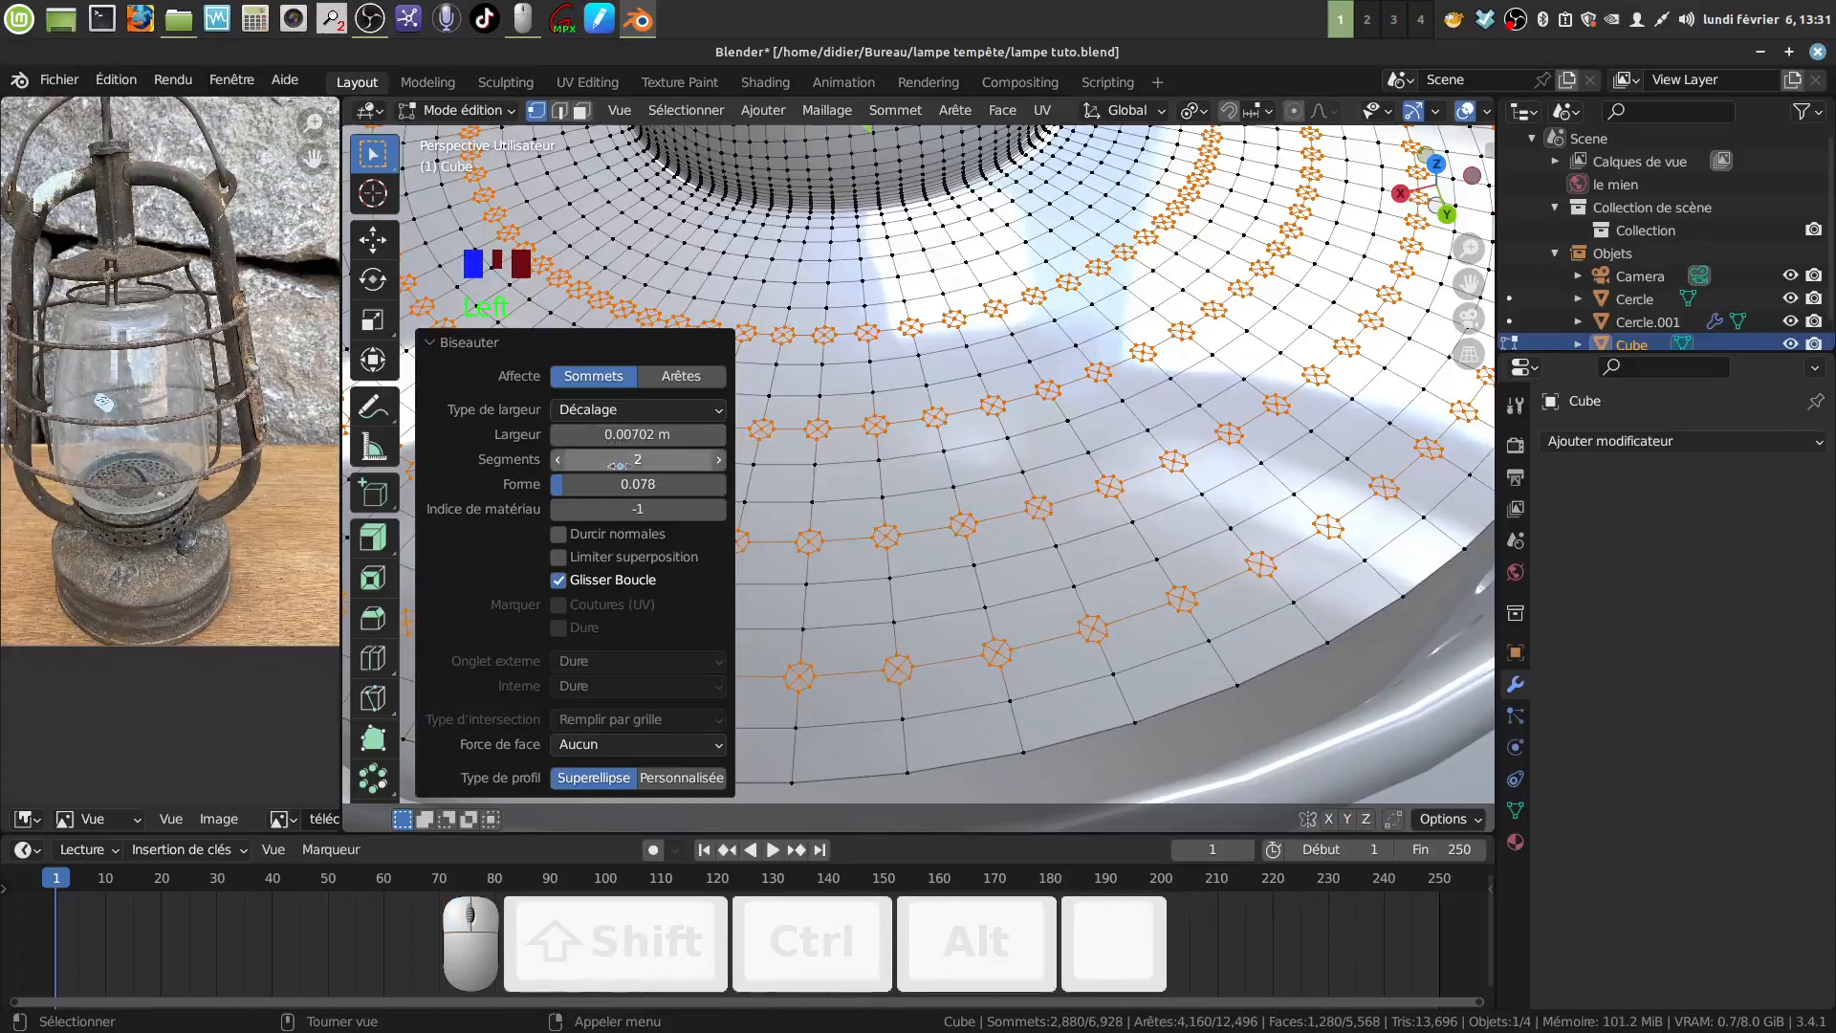
pyautogui.moveTo(629, 459); pyautogui.dragTo(653, 459)
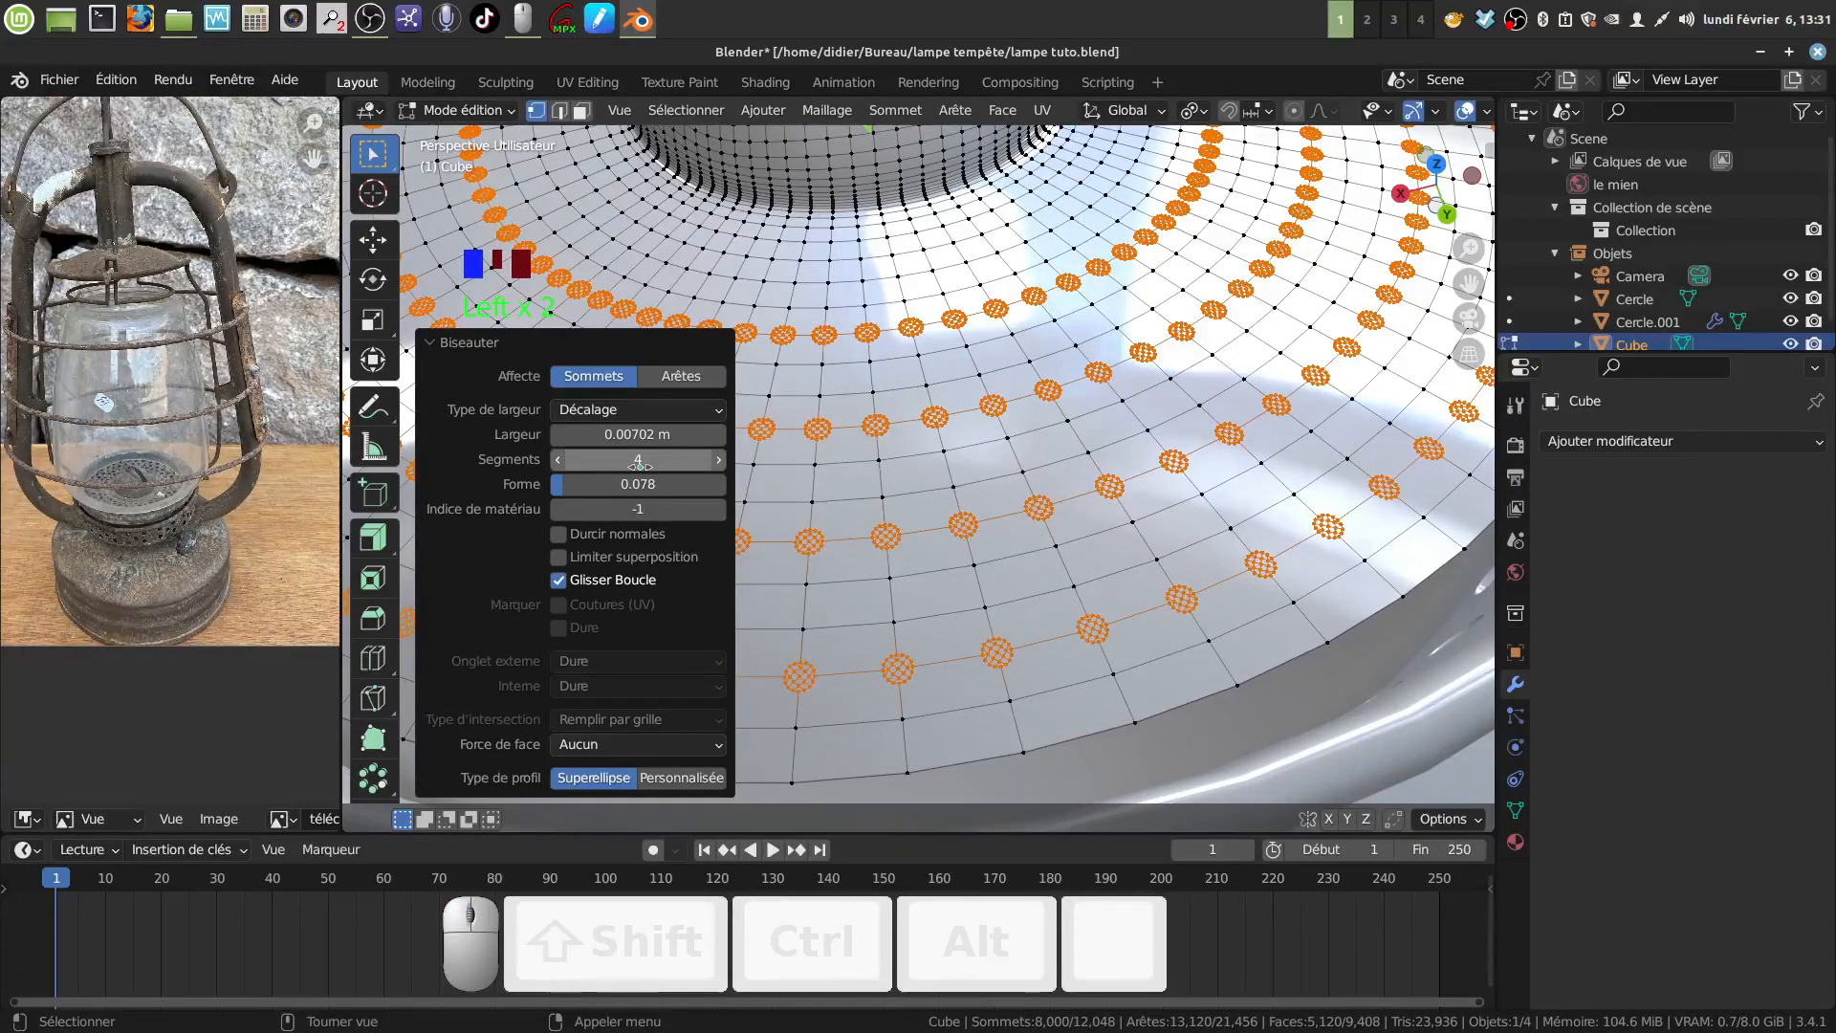
# Switch to face selection mode and extrude the round bevelled faces of the four rings in place.
pyautogui.scroll(-2, 1117, 438)
pyautogui.moveTo(1117, 438); pyautogui.dragTo(799, 376, button='middle')
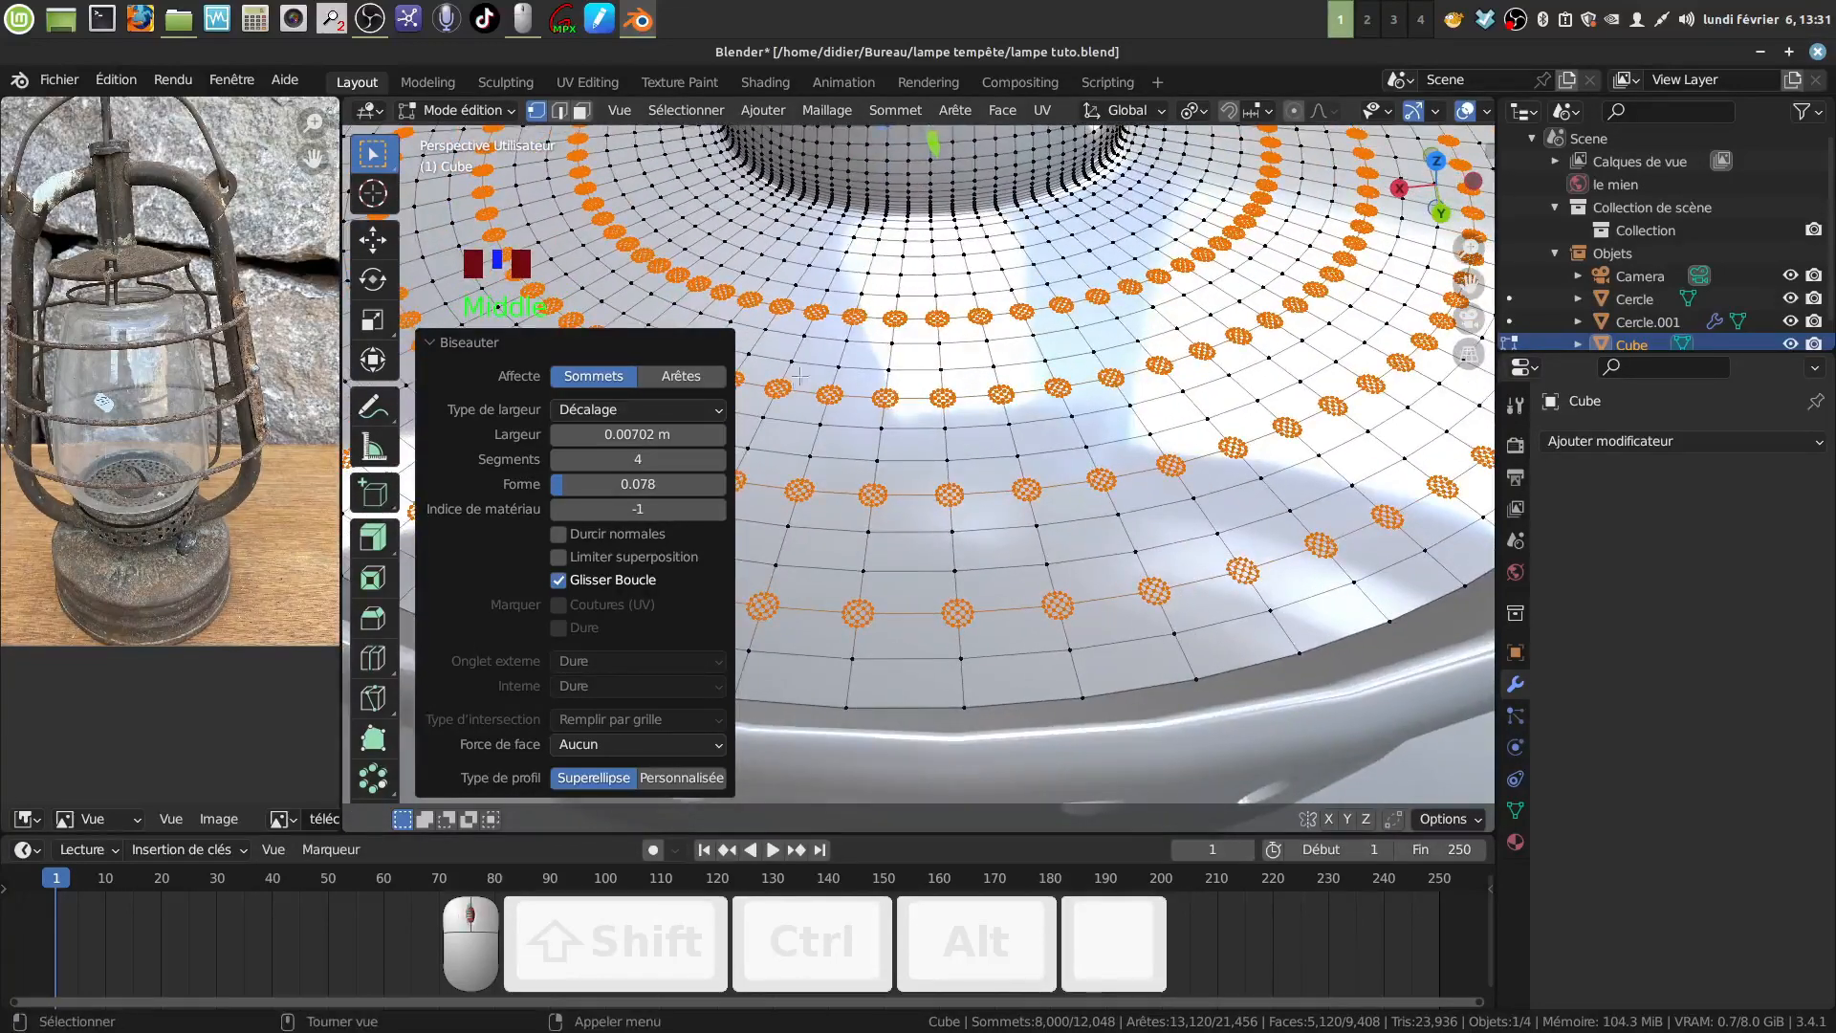
pyautogui.click(583, 113)
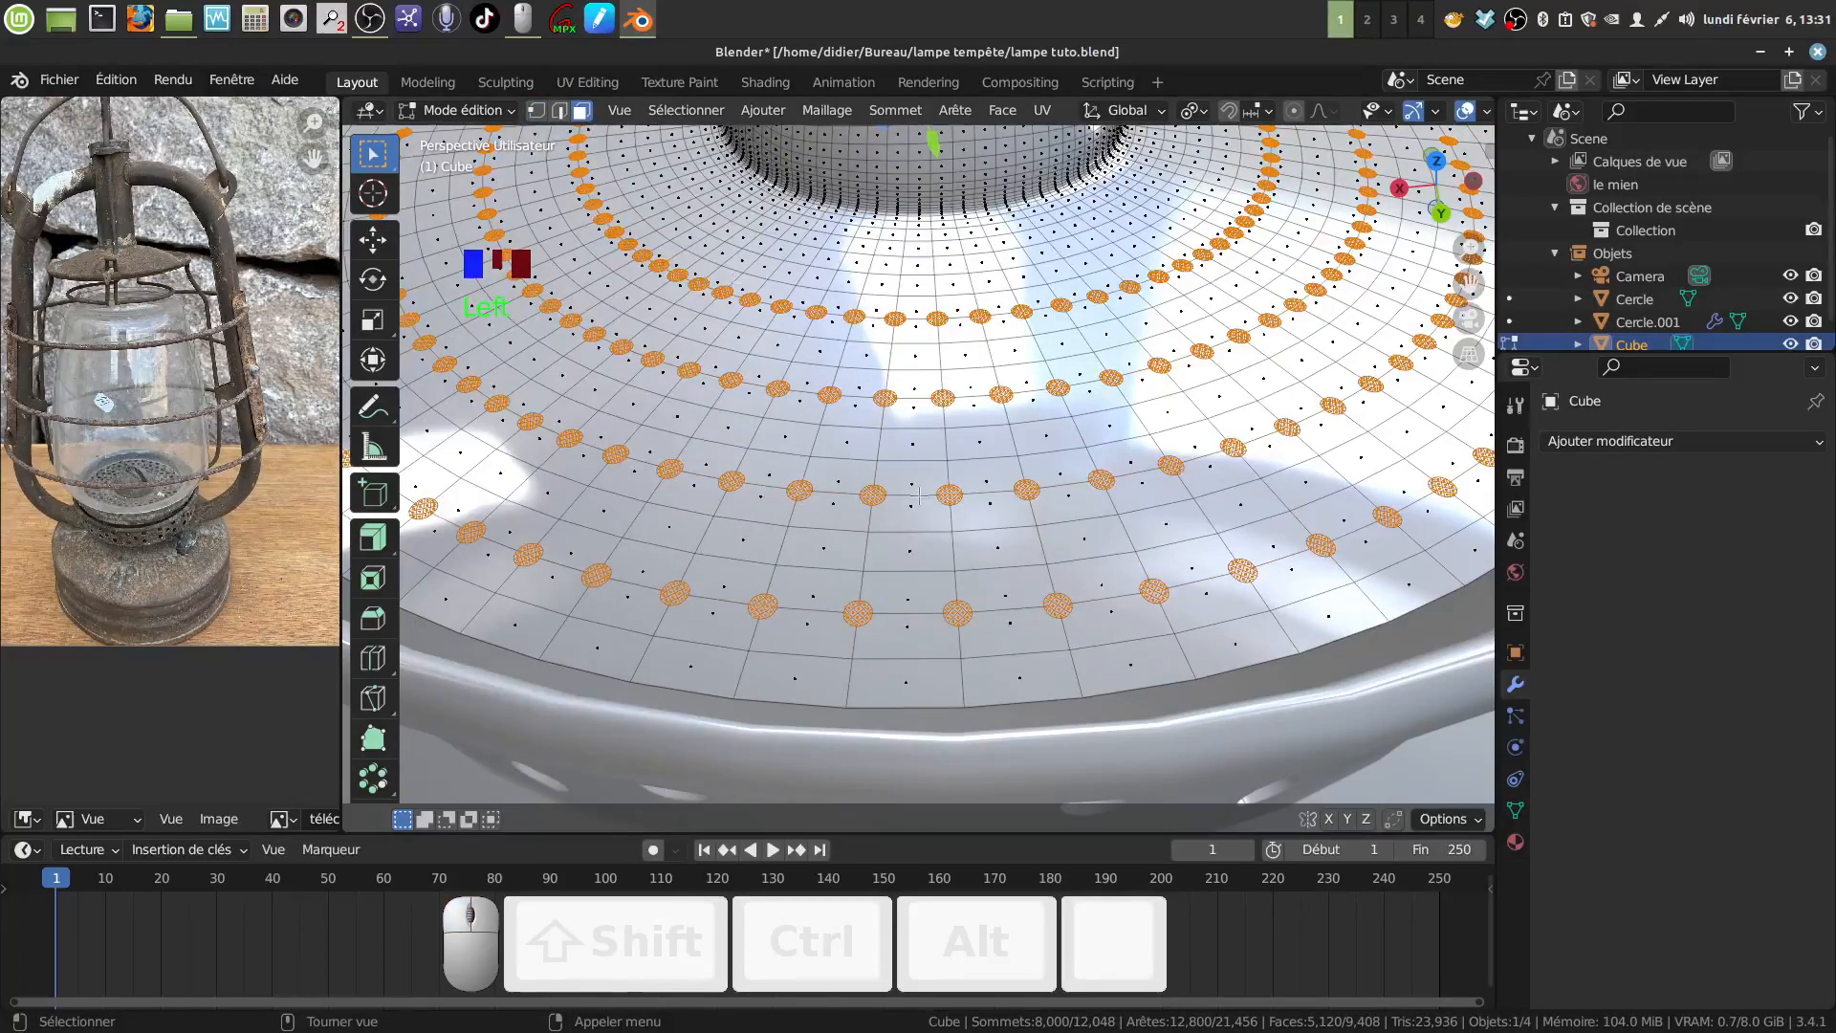
pyautogui.moveTo(909, 421); pyautogui.dragTo(917, 471, button='middle')
pyautogui.scroll(2, 911, 463)
pyautogui.keyDown('shift'); pyautogui.moveTo(917, 462); pyautogui.dragTo(940, 452, button='middle'); pyautogui.keyUp('shift')
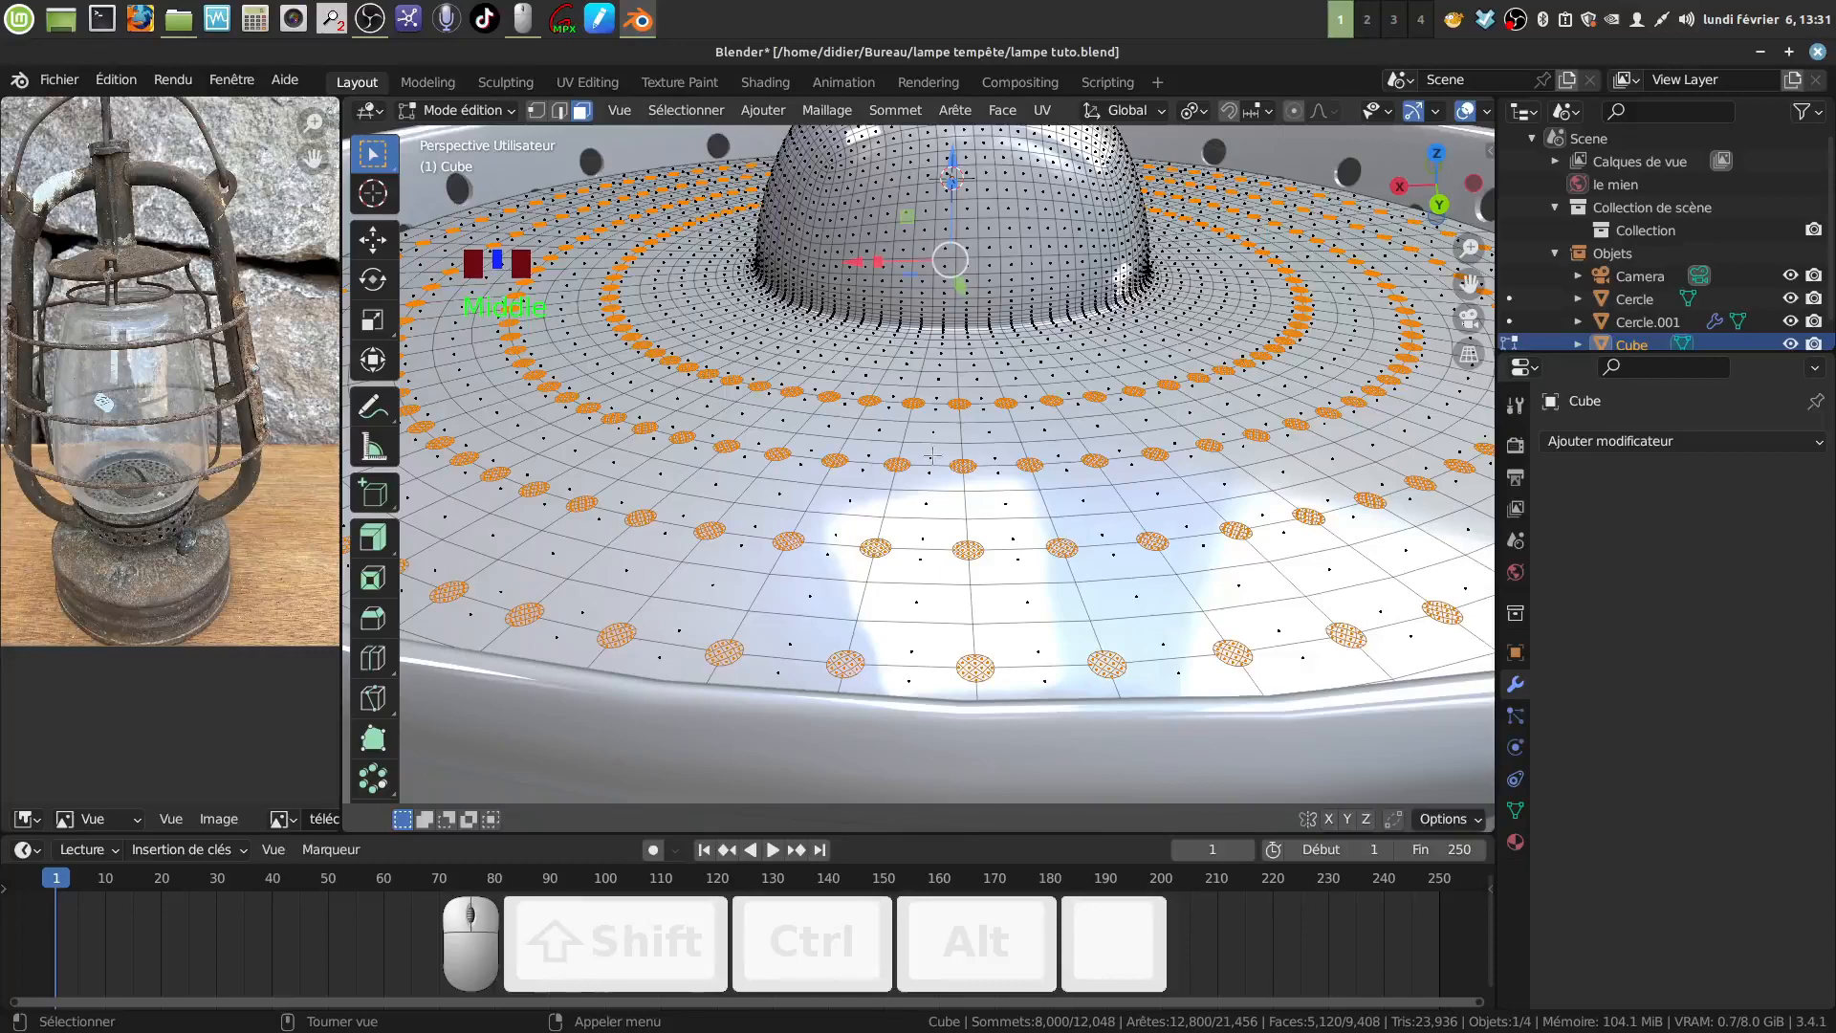
pyautogui.press('e')
pyautogui.click(933, 456)
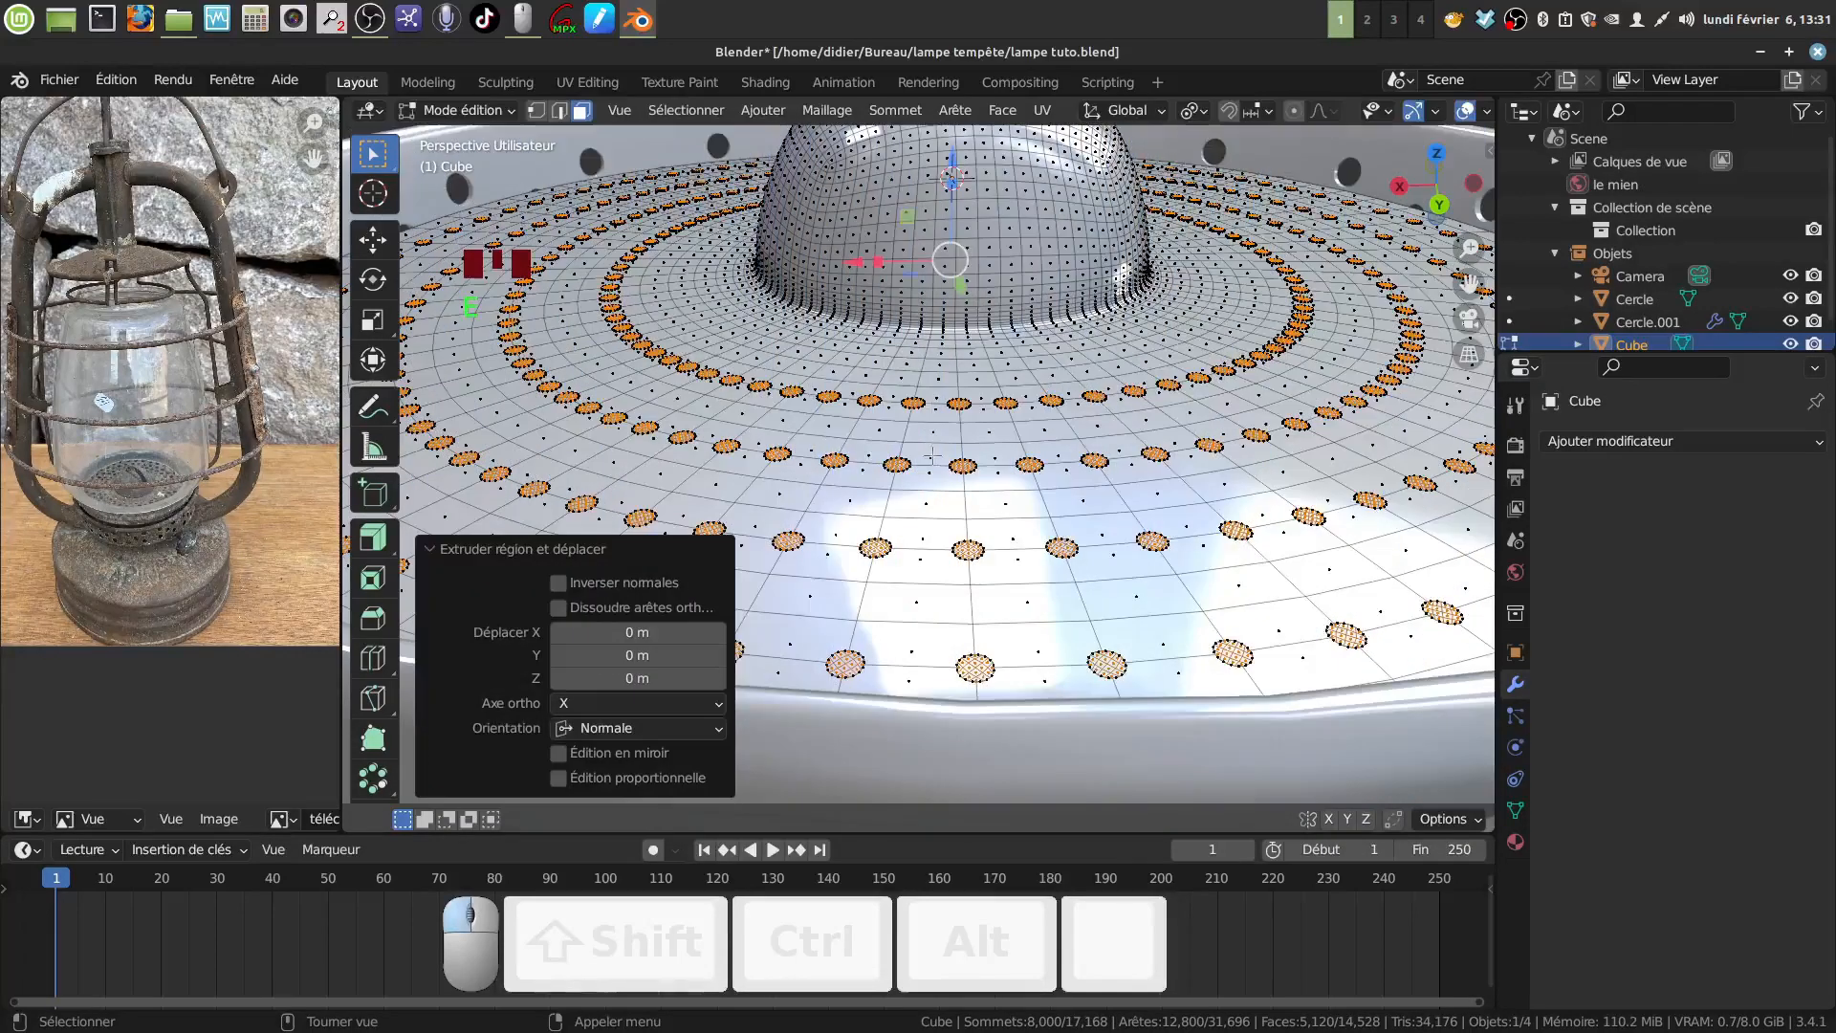
# Lower the extruded round faces by 0.005462 m along Z and raise them back by 0.003425 m.
pyautogui.moveTo(951, 172); pyautogui.dragTo(955, 173)
pyautogui.scroll(4, 1155, 500)
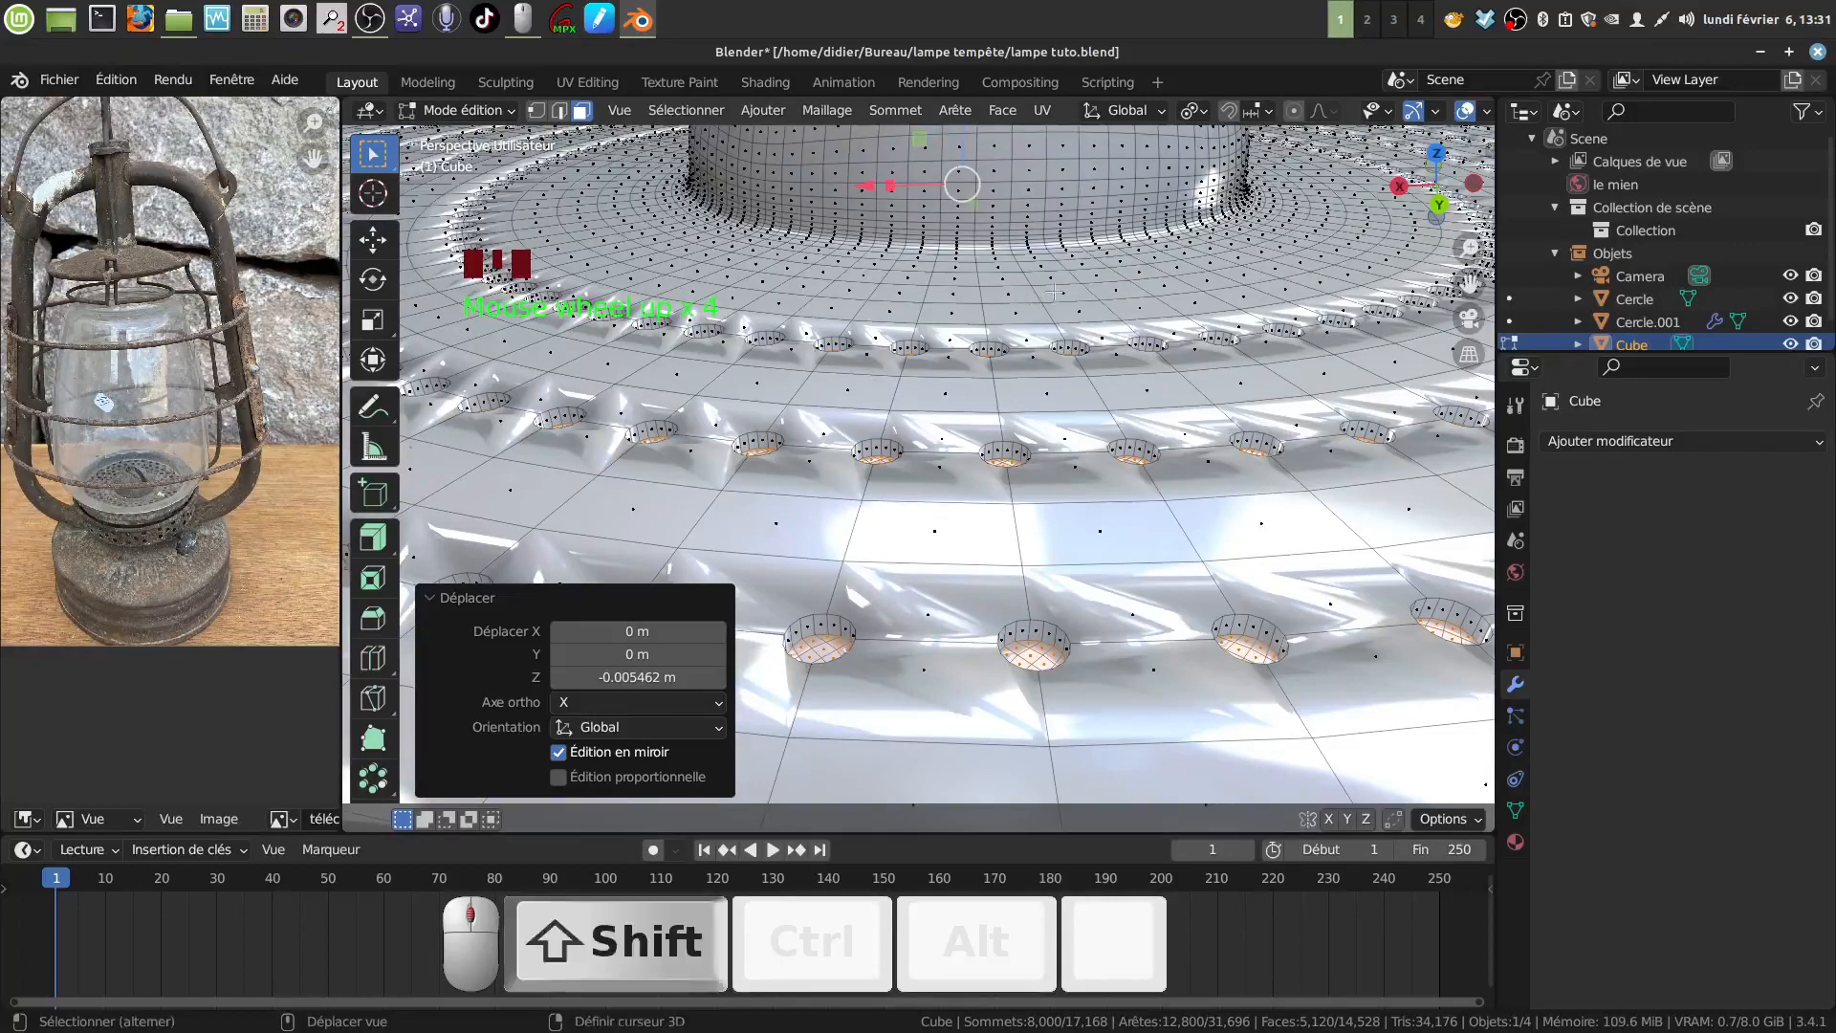
pyautogui.keyDown('shift'); pyautogui.moveTo(981, 299); pyautogui.dragTo(942, 372, button='middle'); pyautogui.keyUp('shift')
pyautogui.moveTo(925, 150); pyautogui.dragTo(934, 150)
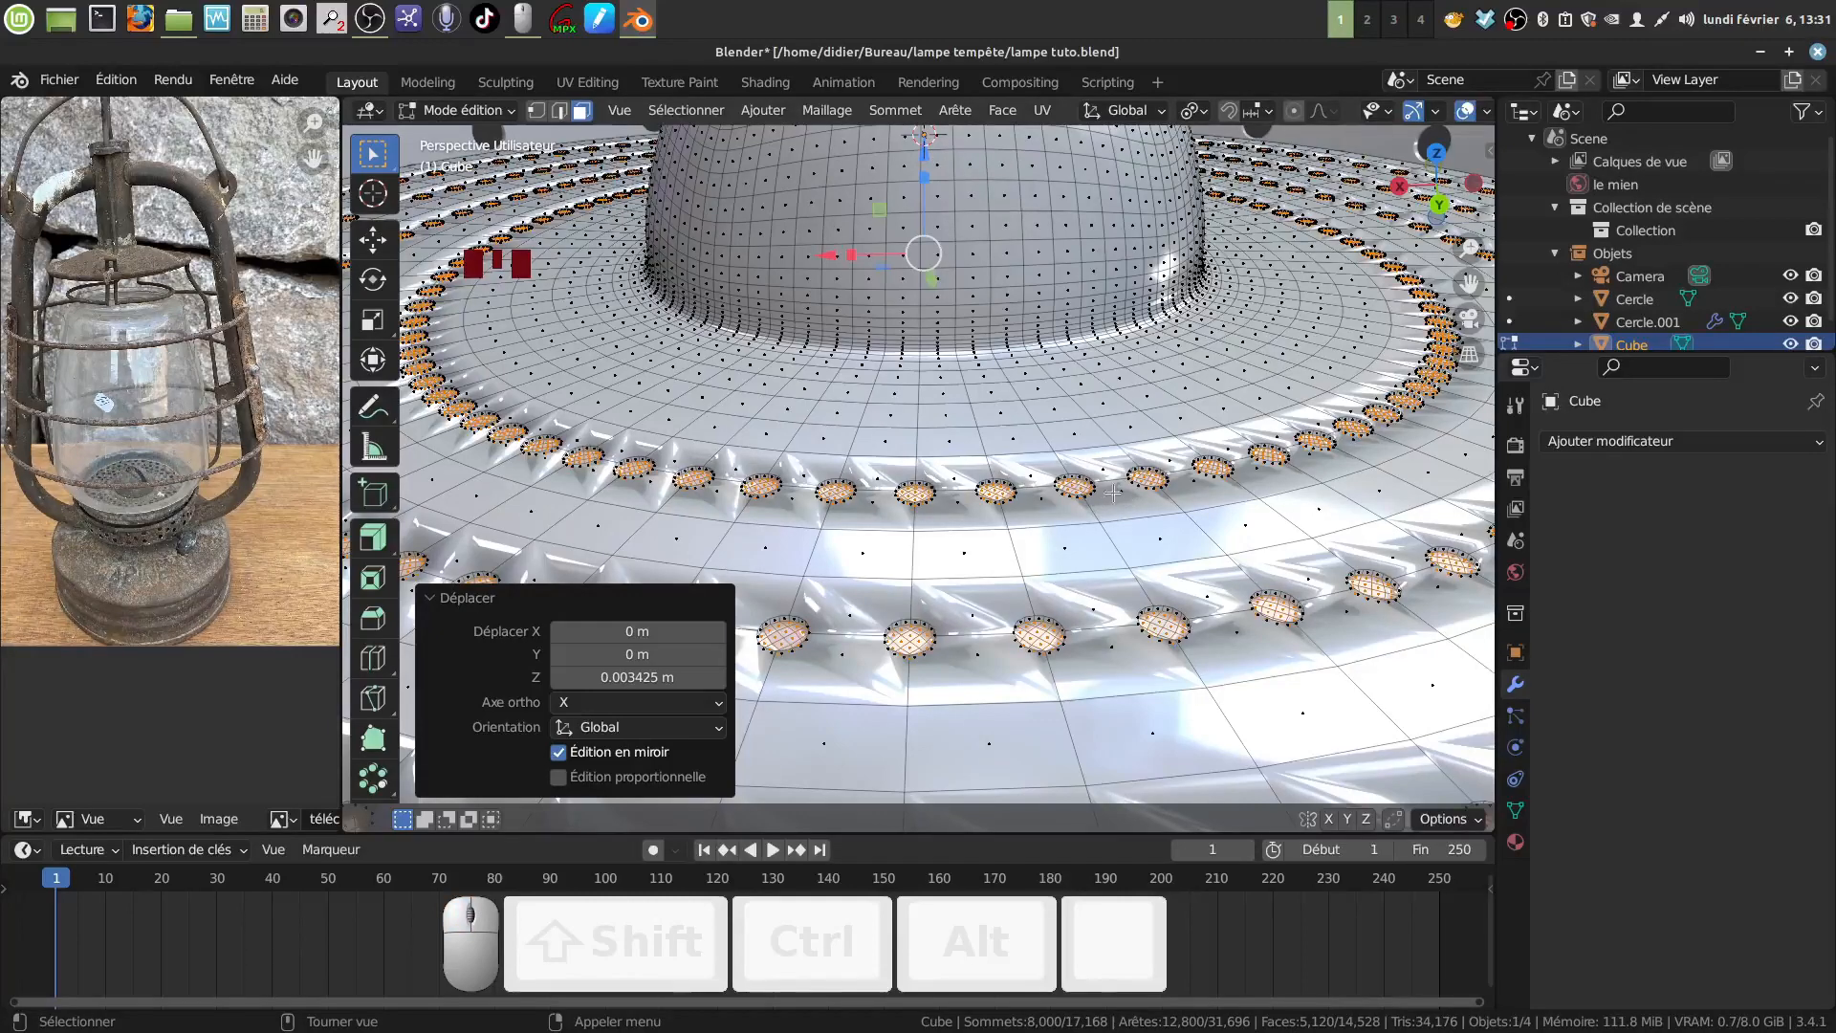
# In wireframe shading, extrude the round faces with a scale of 1.404 and delete the selected faces to open the holes.
pyautogui.press('z')
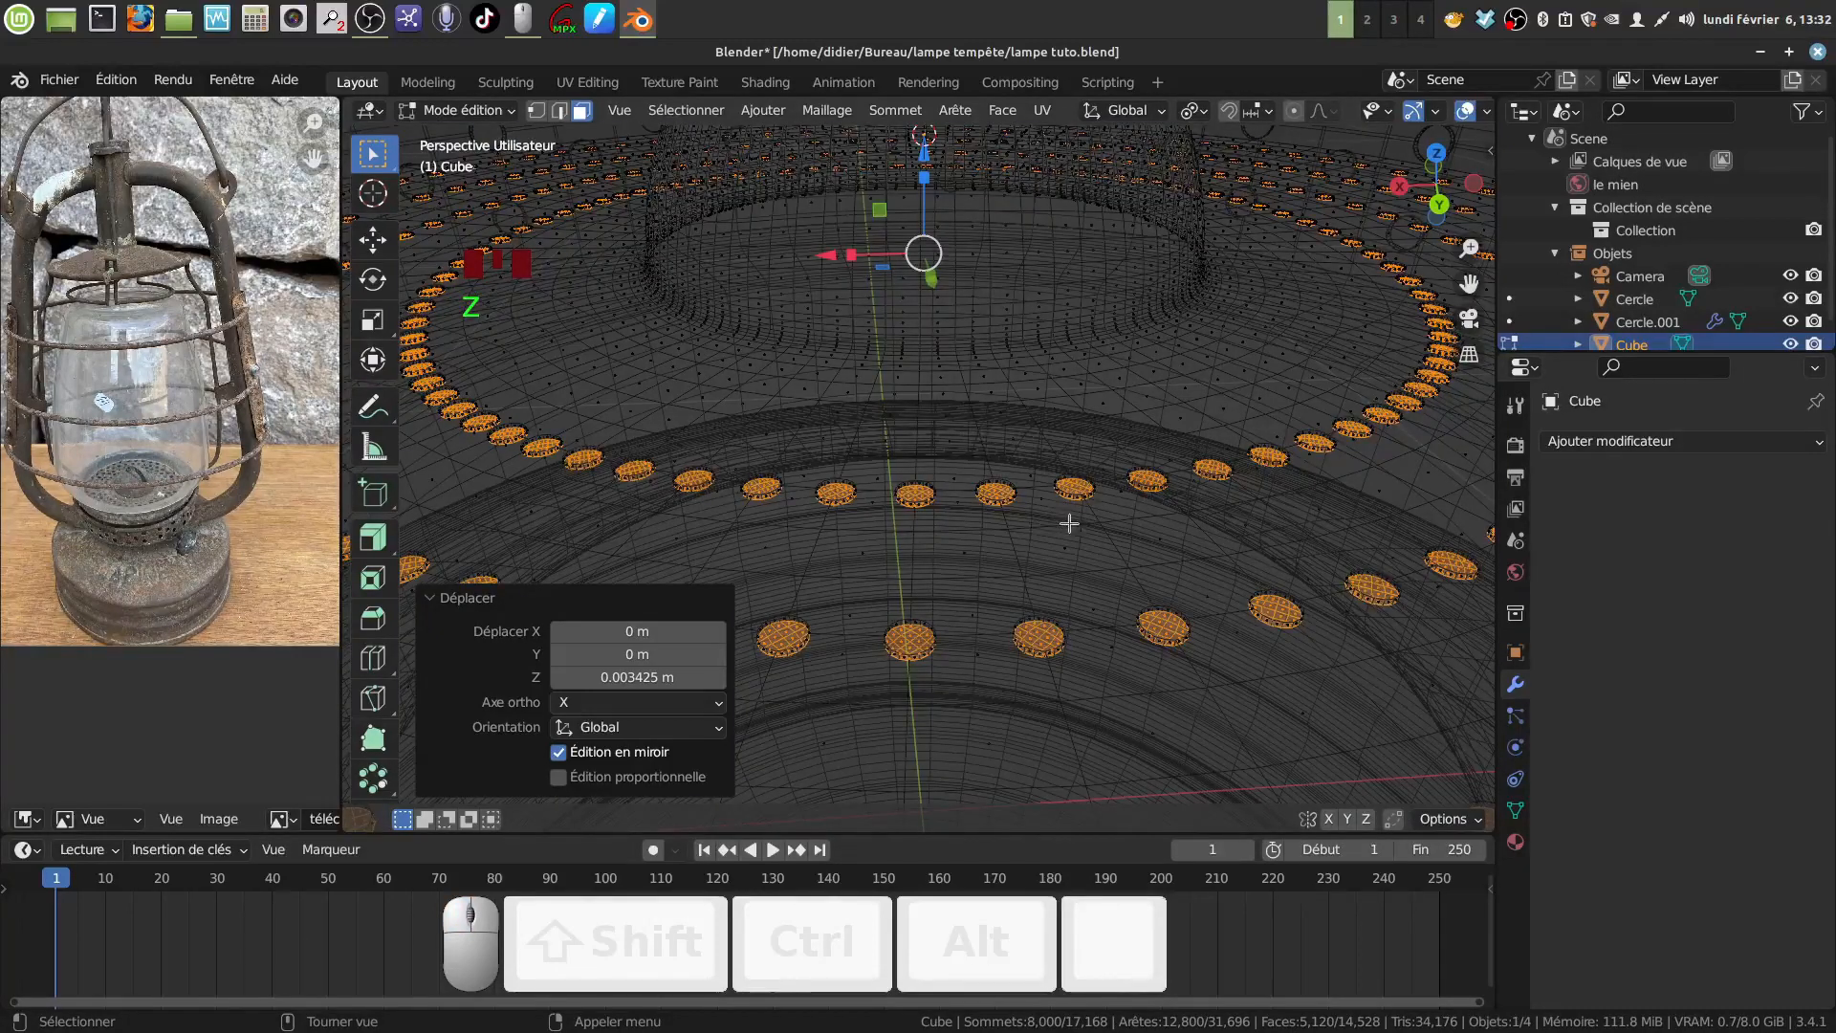
pyautogui.press('e')
pyautogui.press('s')
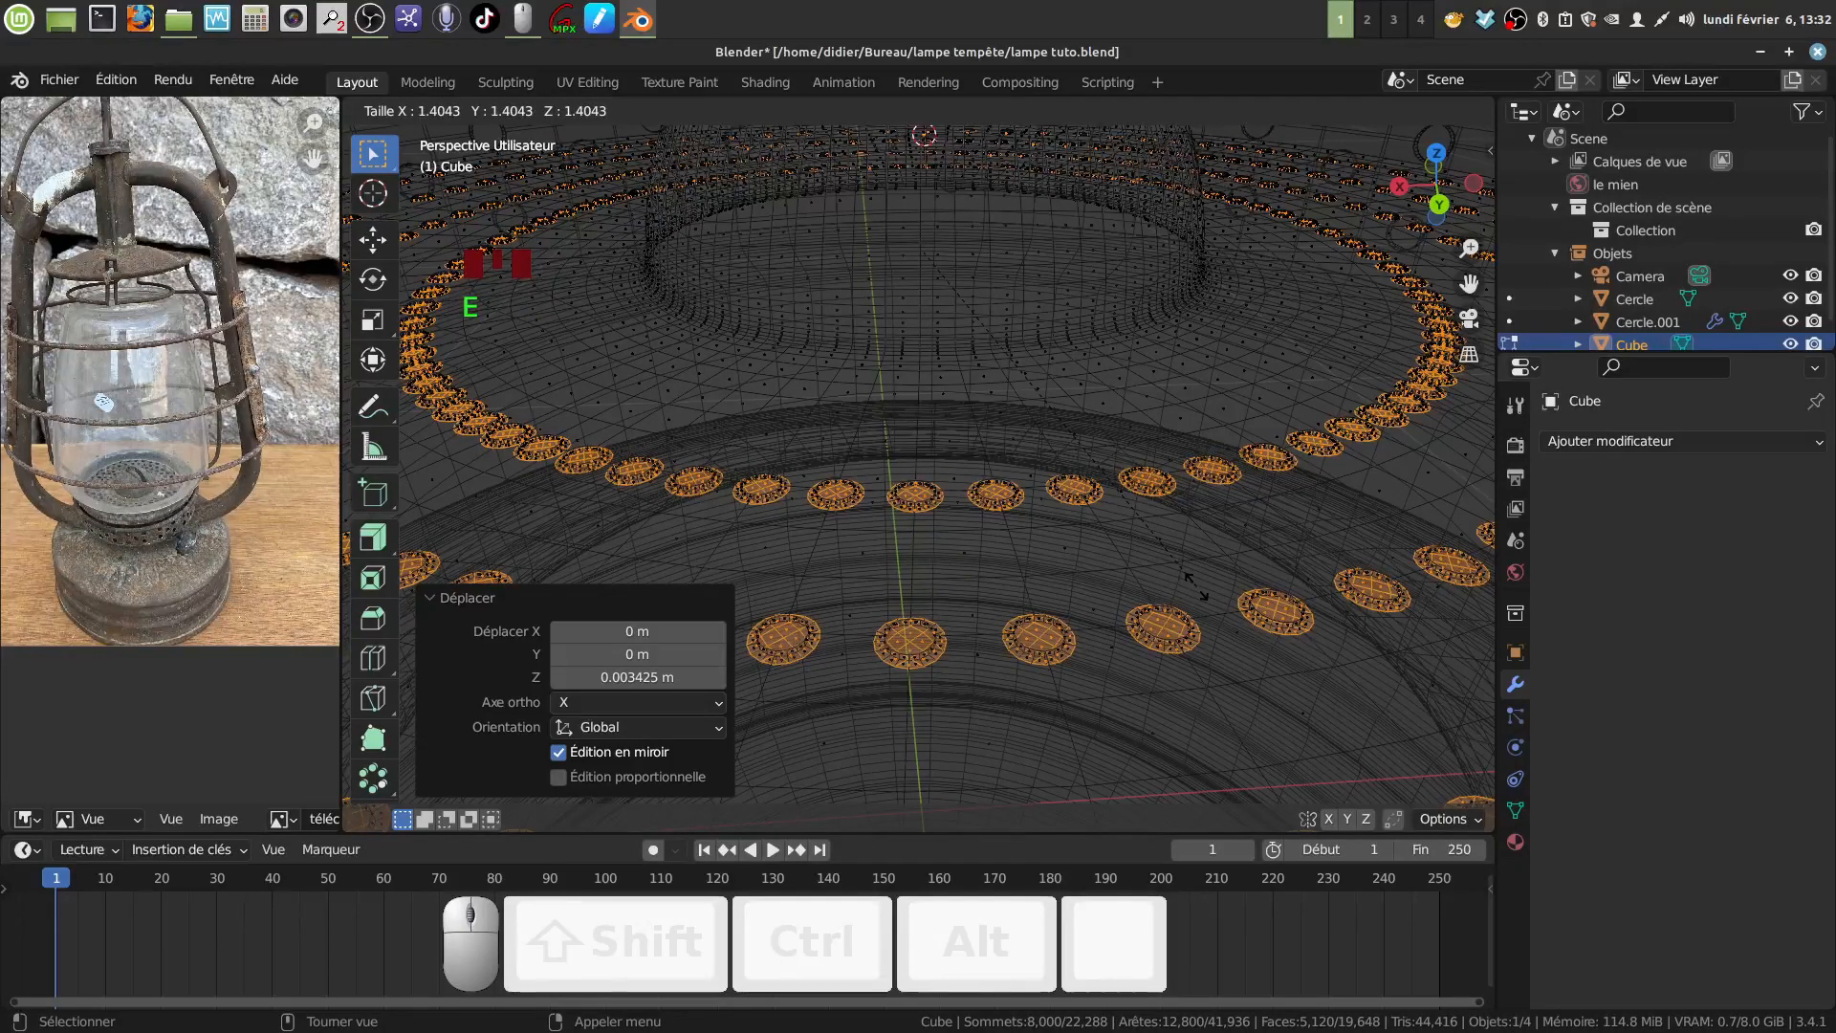
pyautogui.click(1195, 585)
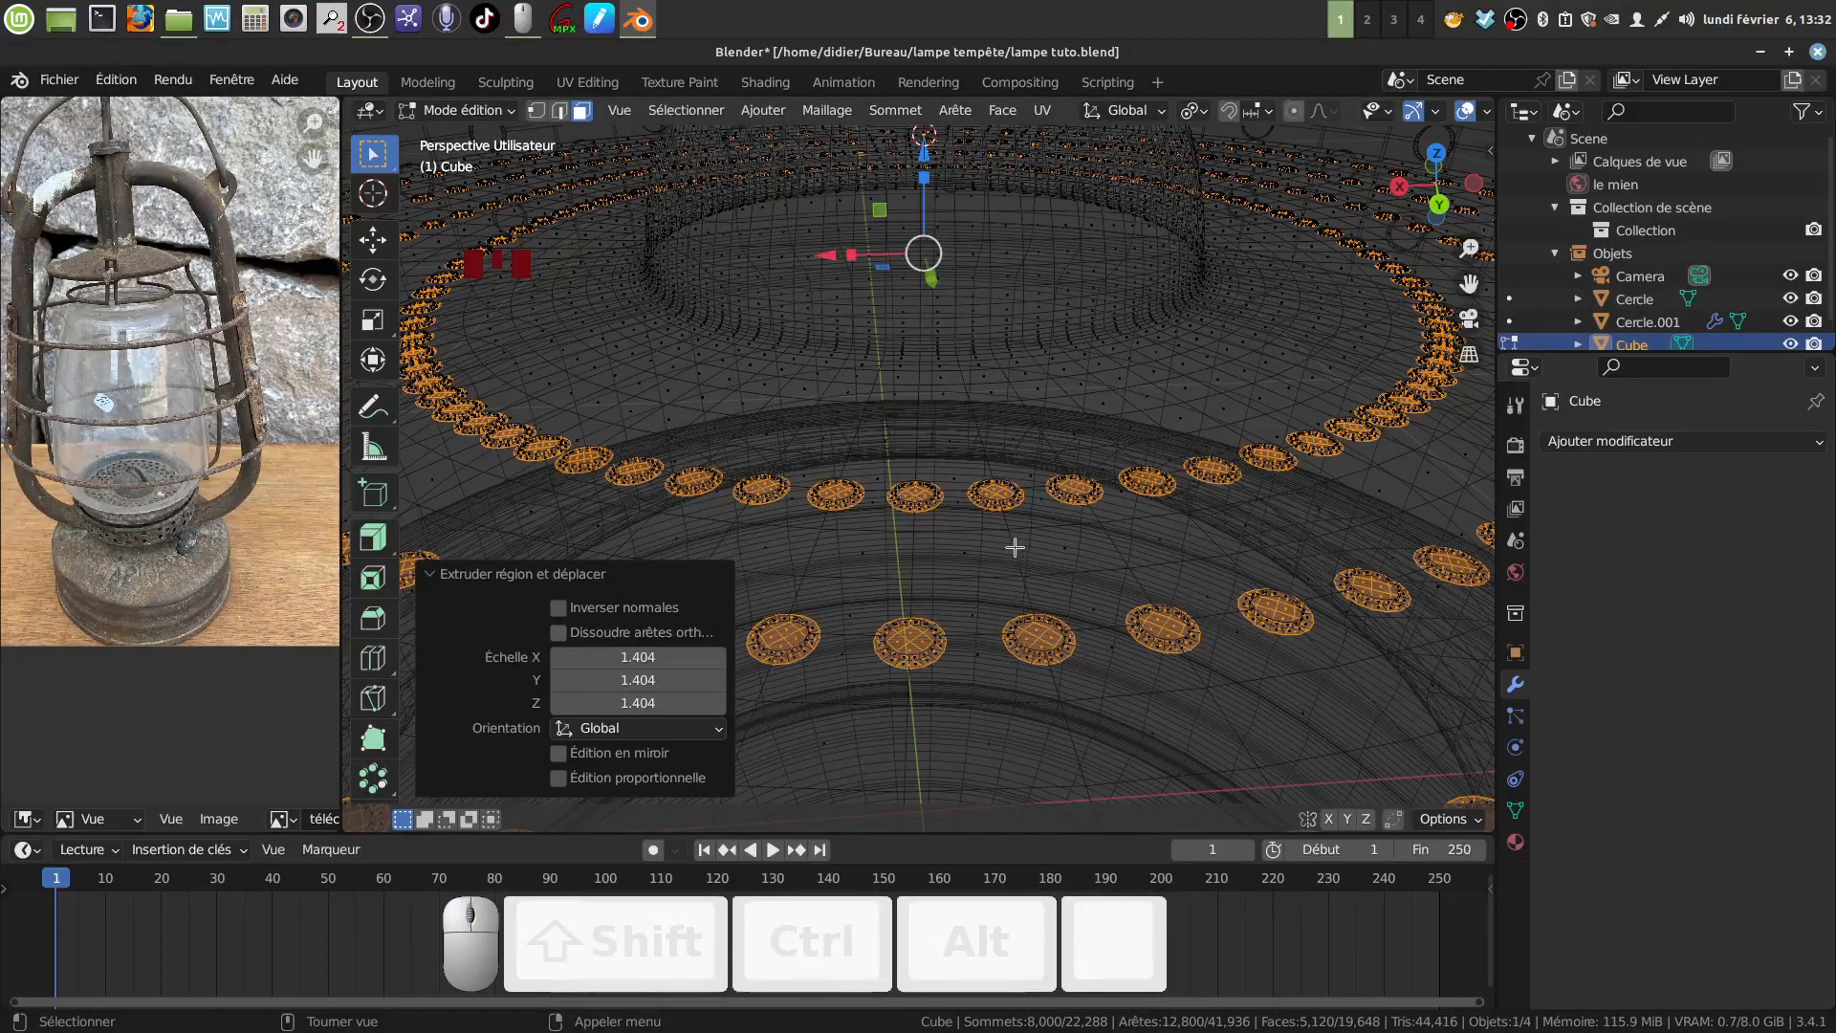
pyautogui.press('x')
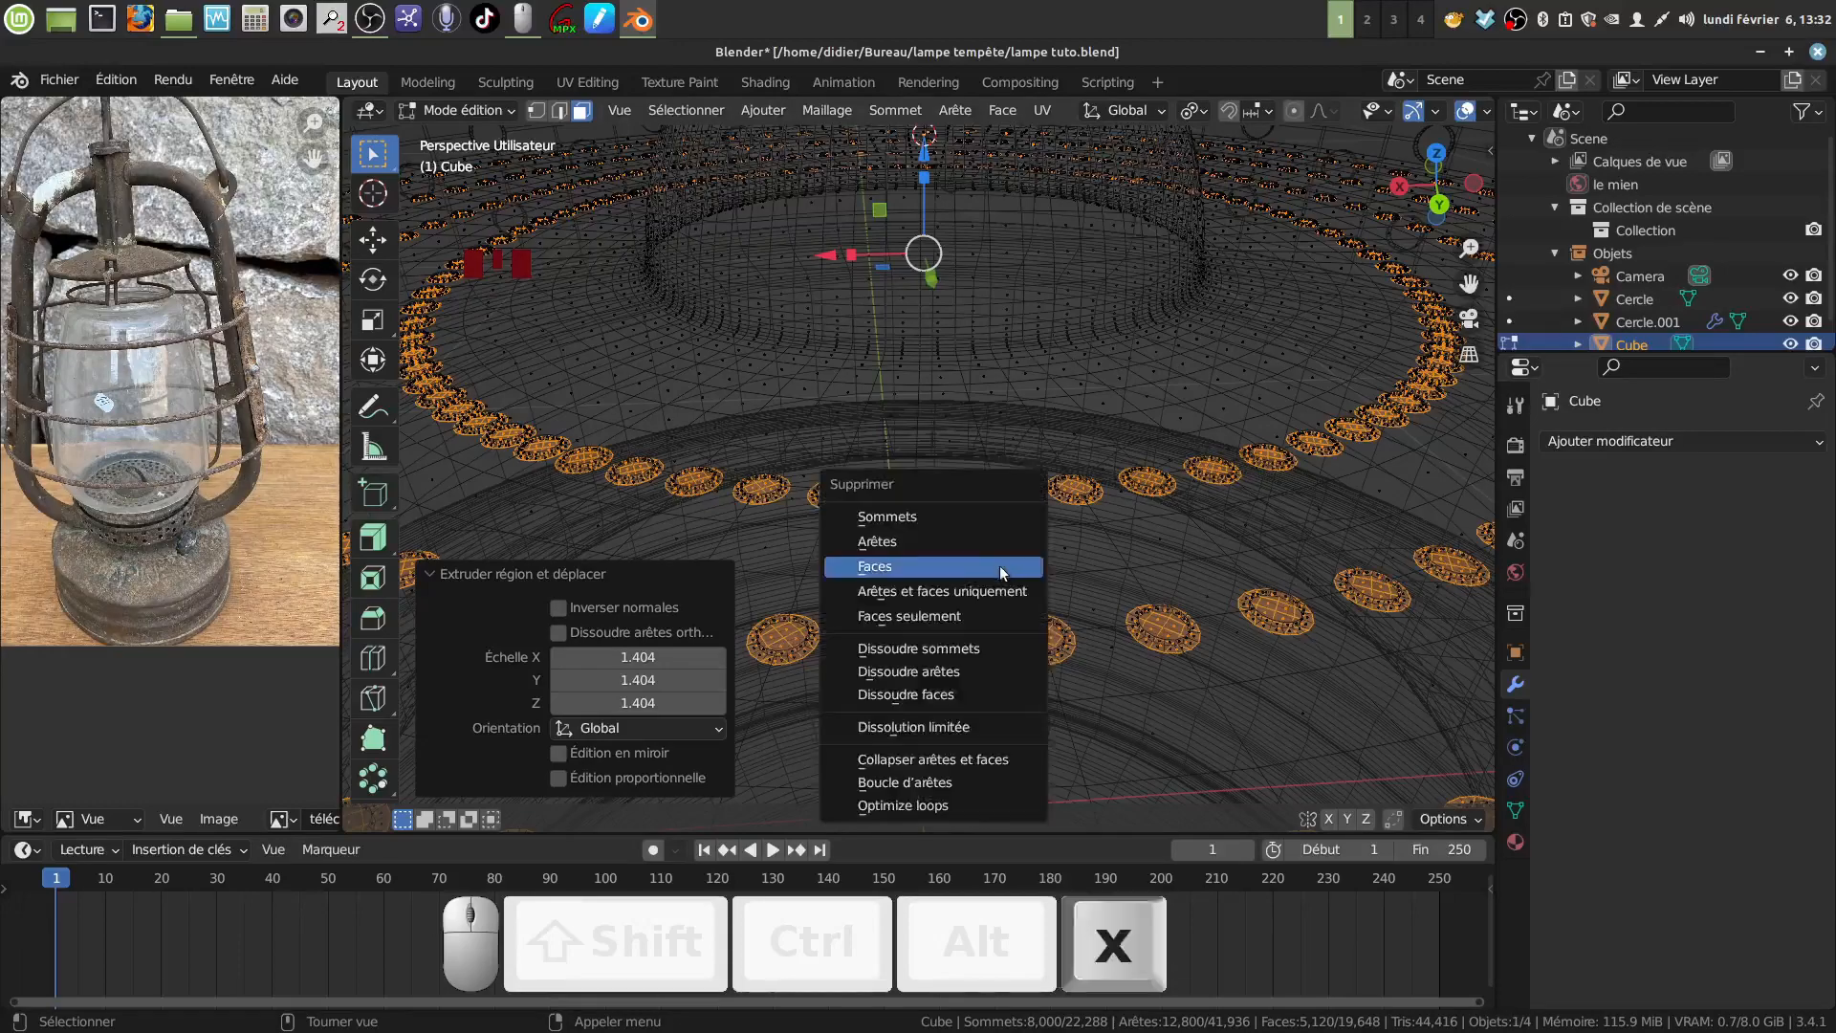
pyautogui.click(927, 570)
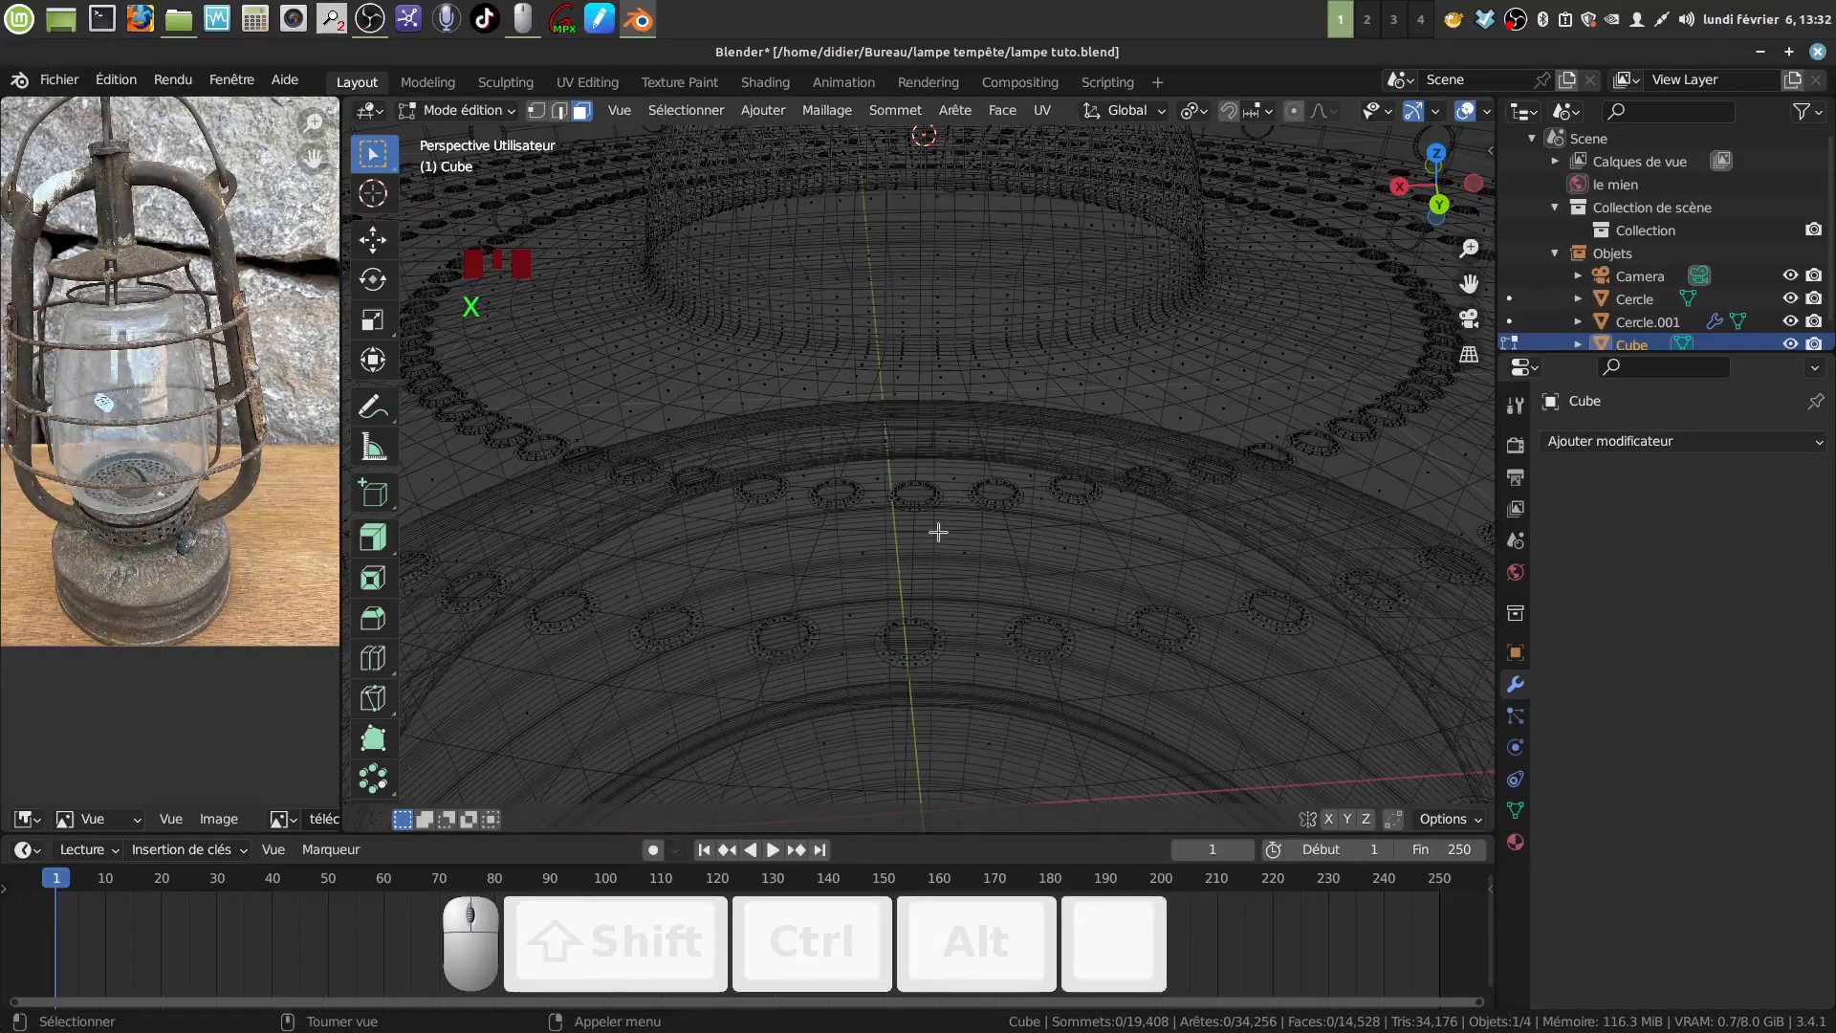
# Return to the shaded view and select the face loop forming the inner wall of one hole in the brim.
pyautogui.press('z')
pyautogui.moveTo(939, 531)
pyautogui.mouseDown(button='middle')
pyautogui.moveTo(956, 464)
pyautogui.moveTo(935, 570)
pyautogui.moveTo(895, 627)
pyautogui.moveTo(862, 574)
pyautogui.moveTo(852, 603)
pyautogui.moveTo(957, 565)
pyautogui.mouseUp(button='middle')
pyautogui.scroll(3, 962, 470)
pyautogui.scroll(3, 895, 628)
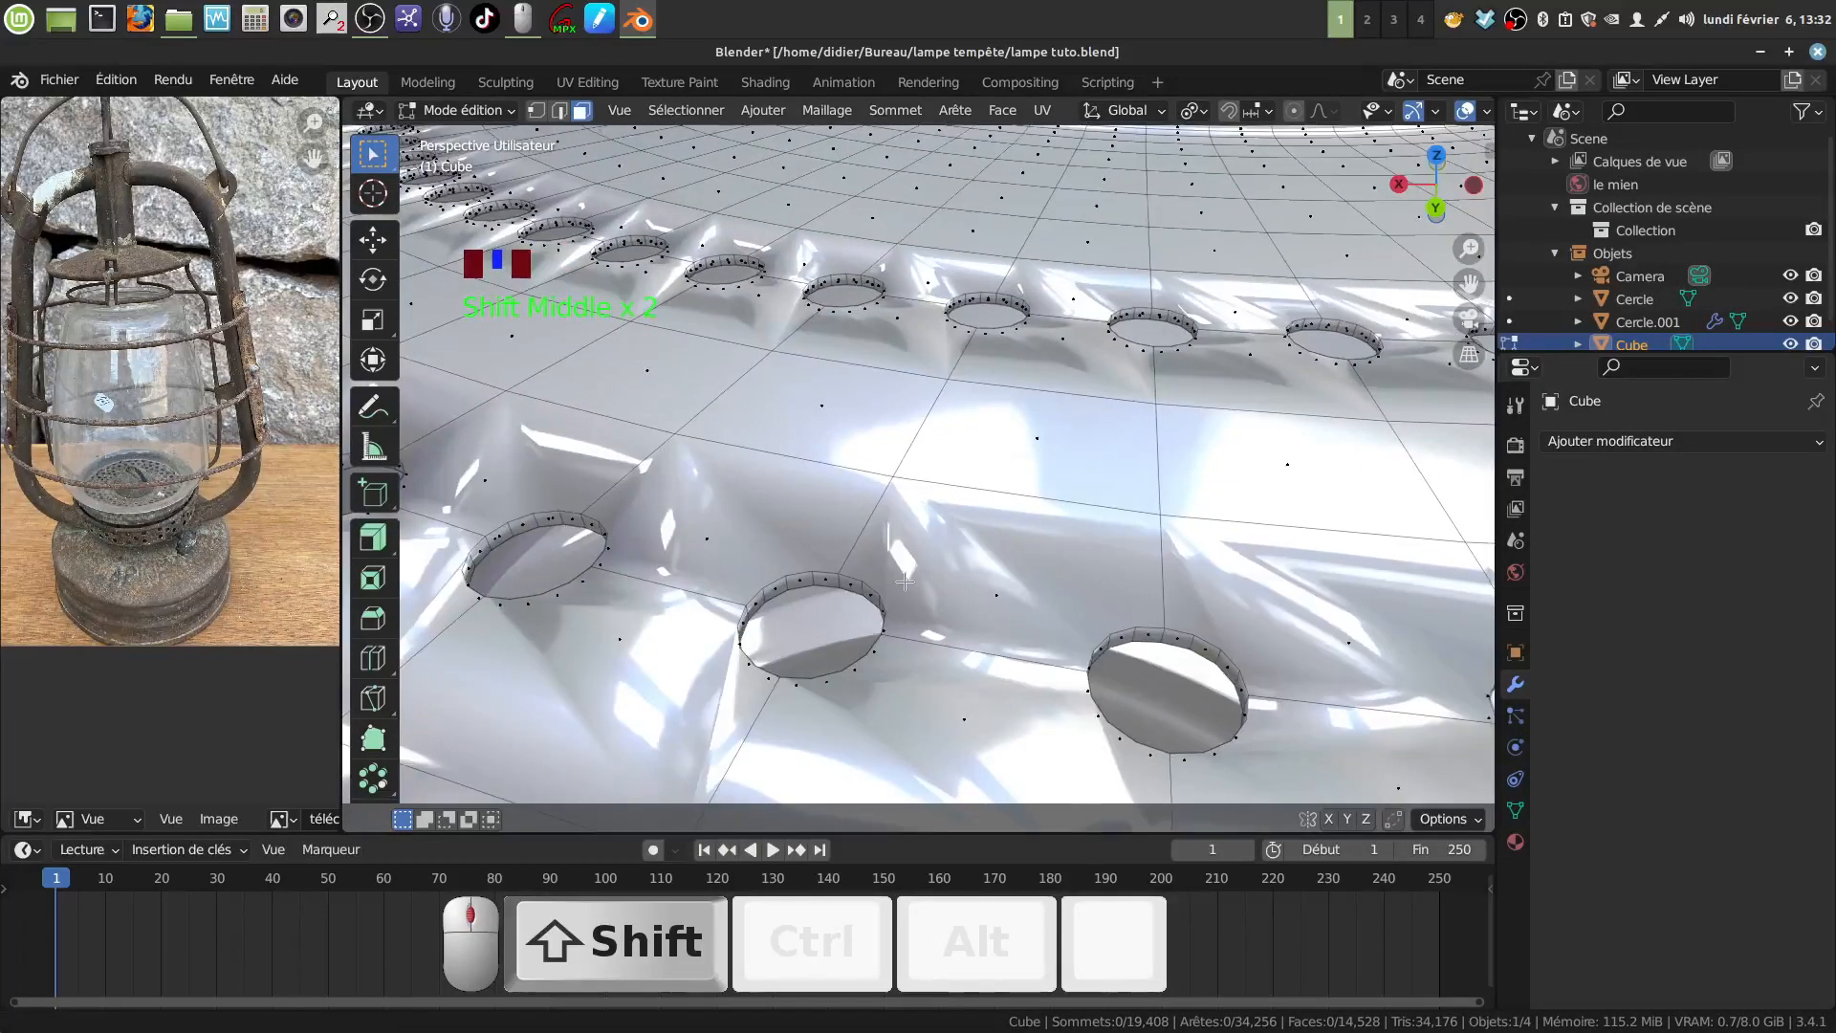
pyautogui.keyDown('alt'); pyautogui.click(815, 578); pyautogui.keyUp('alt')
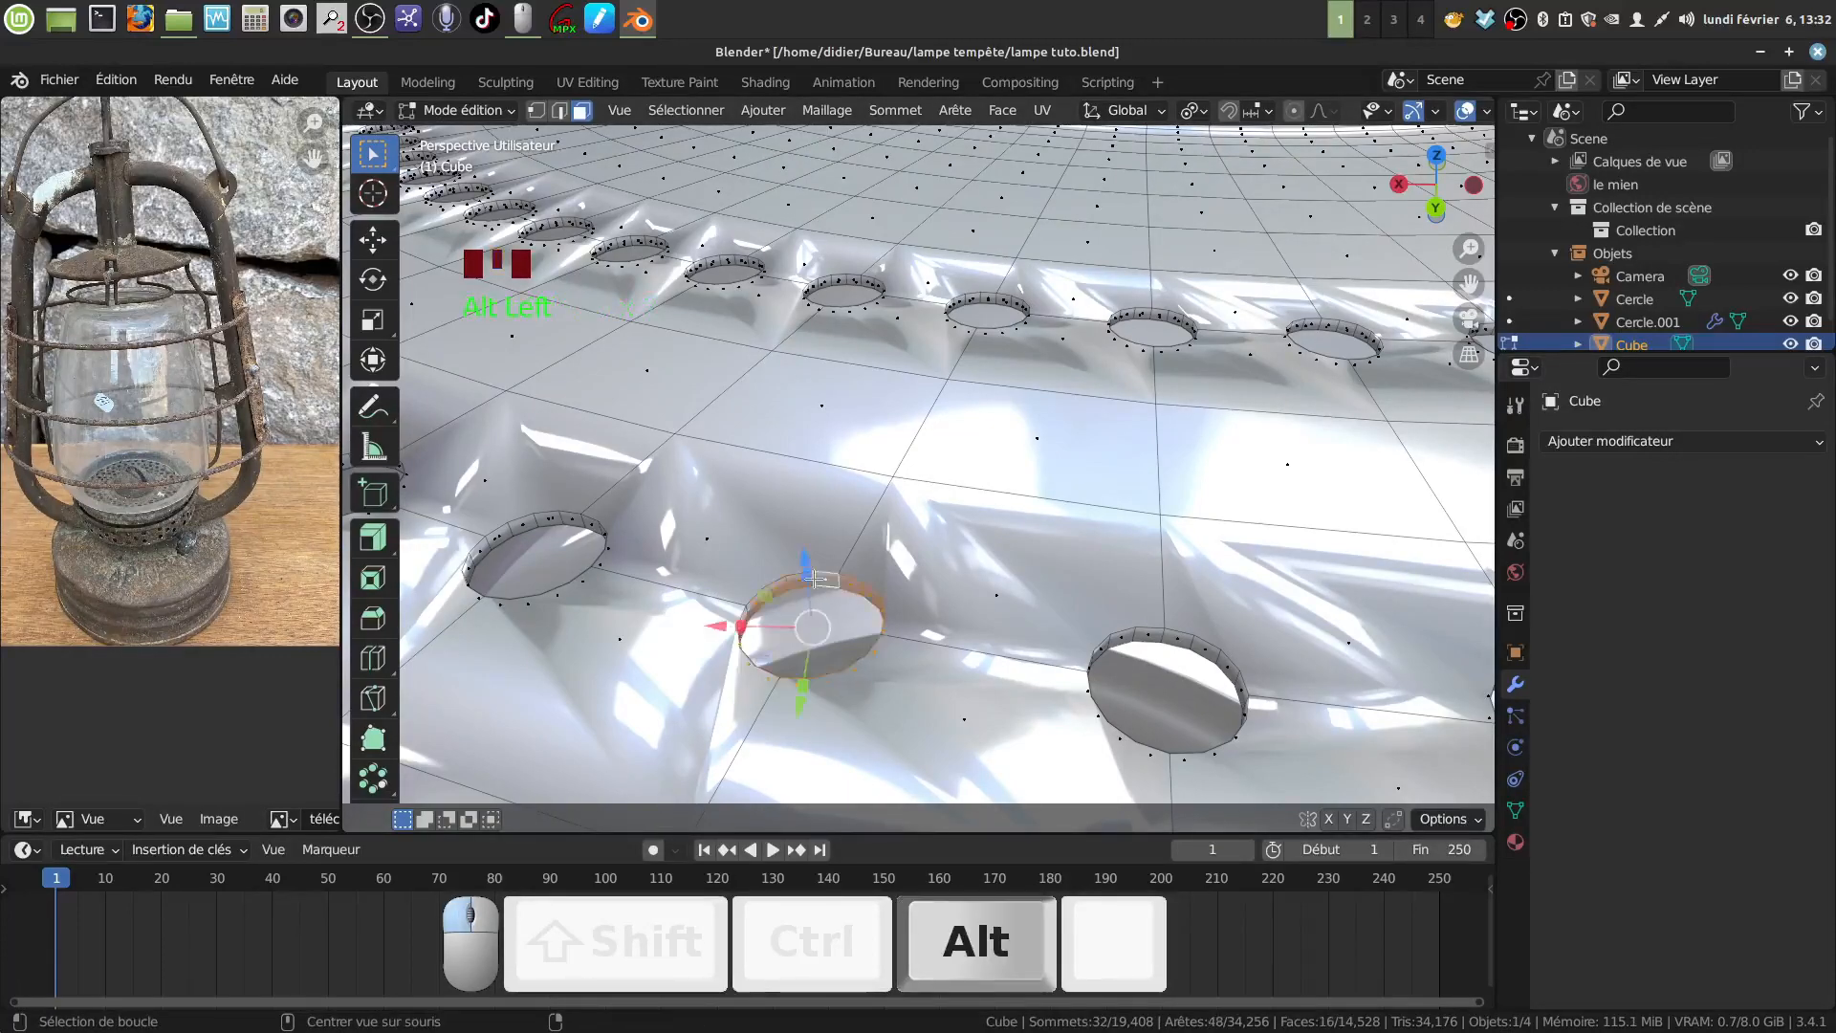
pyautogui.moveTo(818, 578); pyautogui.dragTo(922, 292, button='middle')
pyautogui.scroll(2, 925, 128)
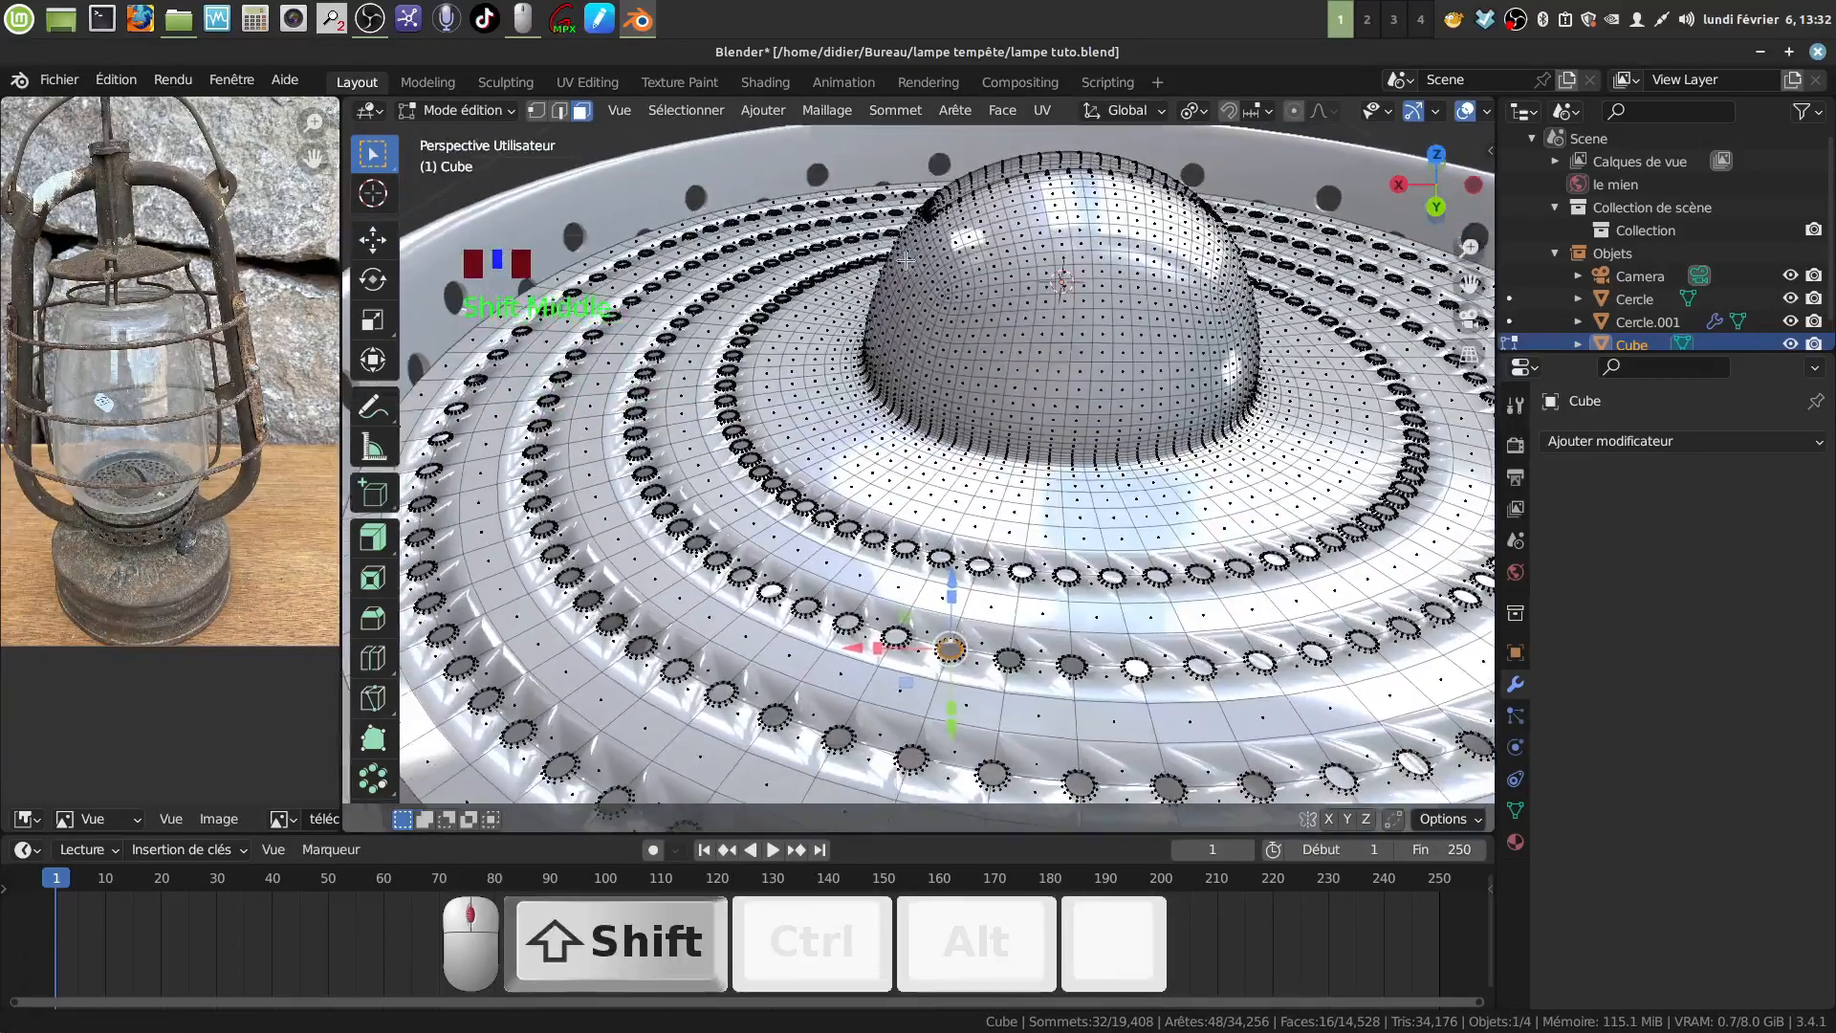
# Try to extend the selection to similar faces by polygon sides, and undo it.
pyautogui.click(686, 110)
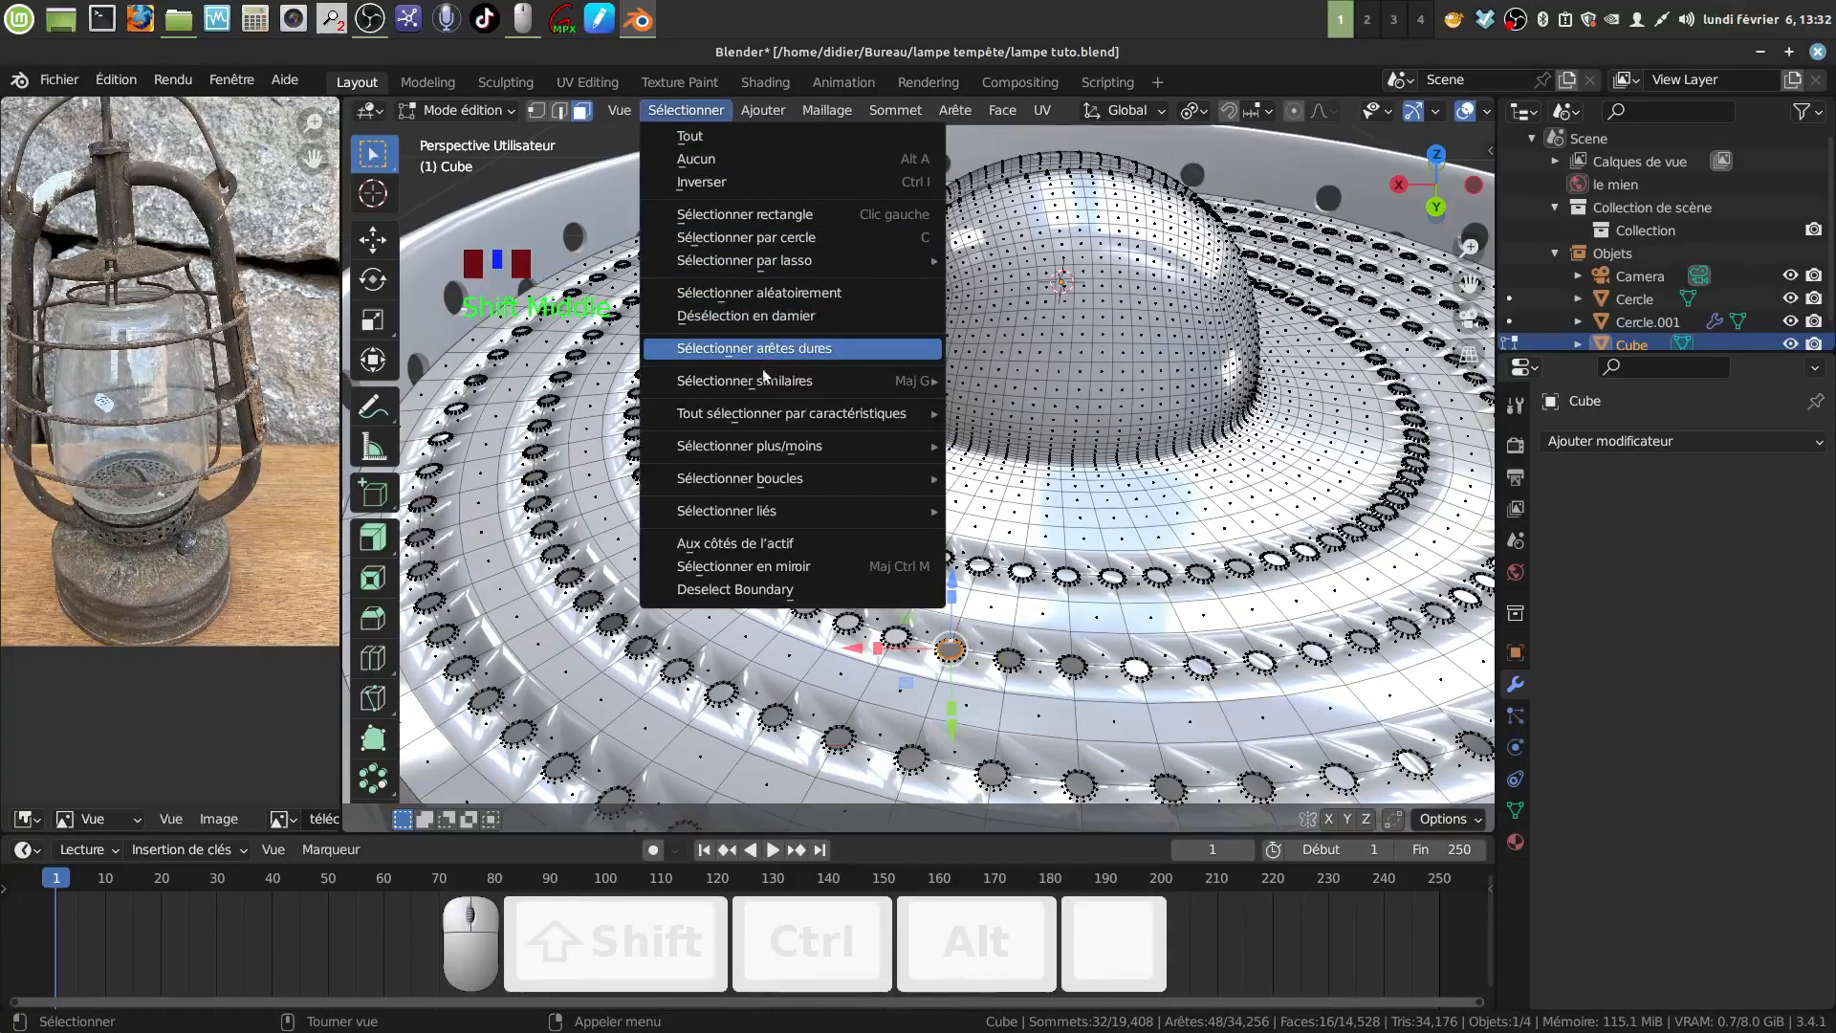
pyautogui.moveTo(765, 380)
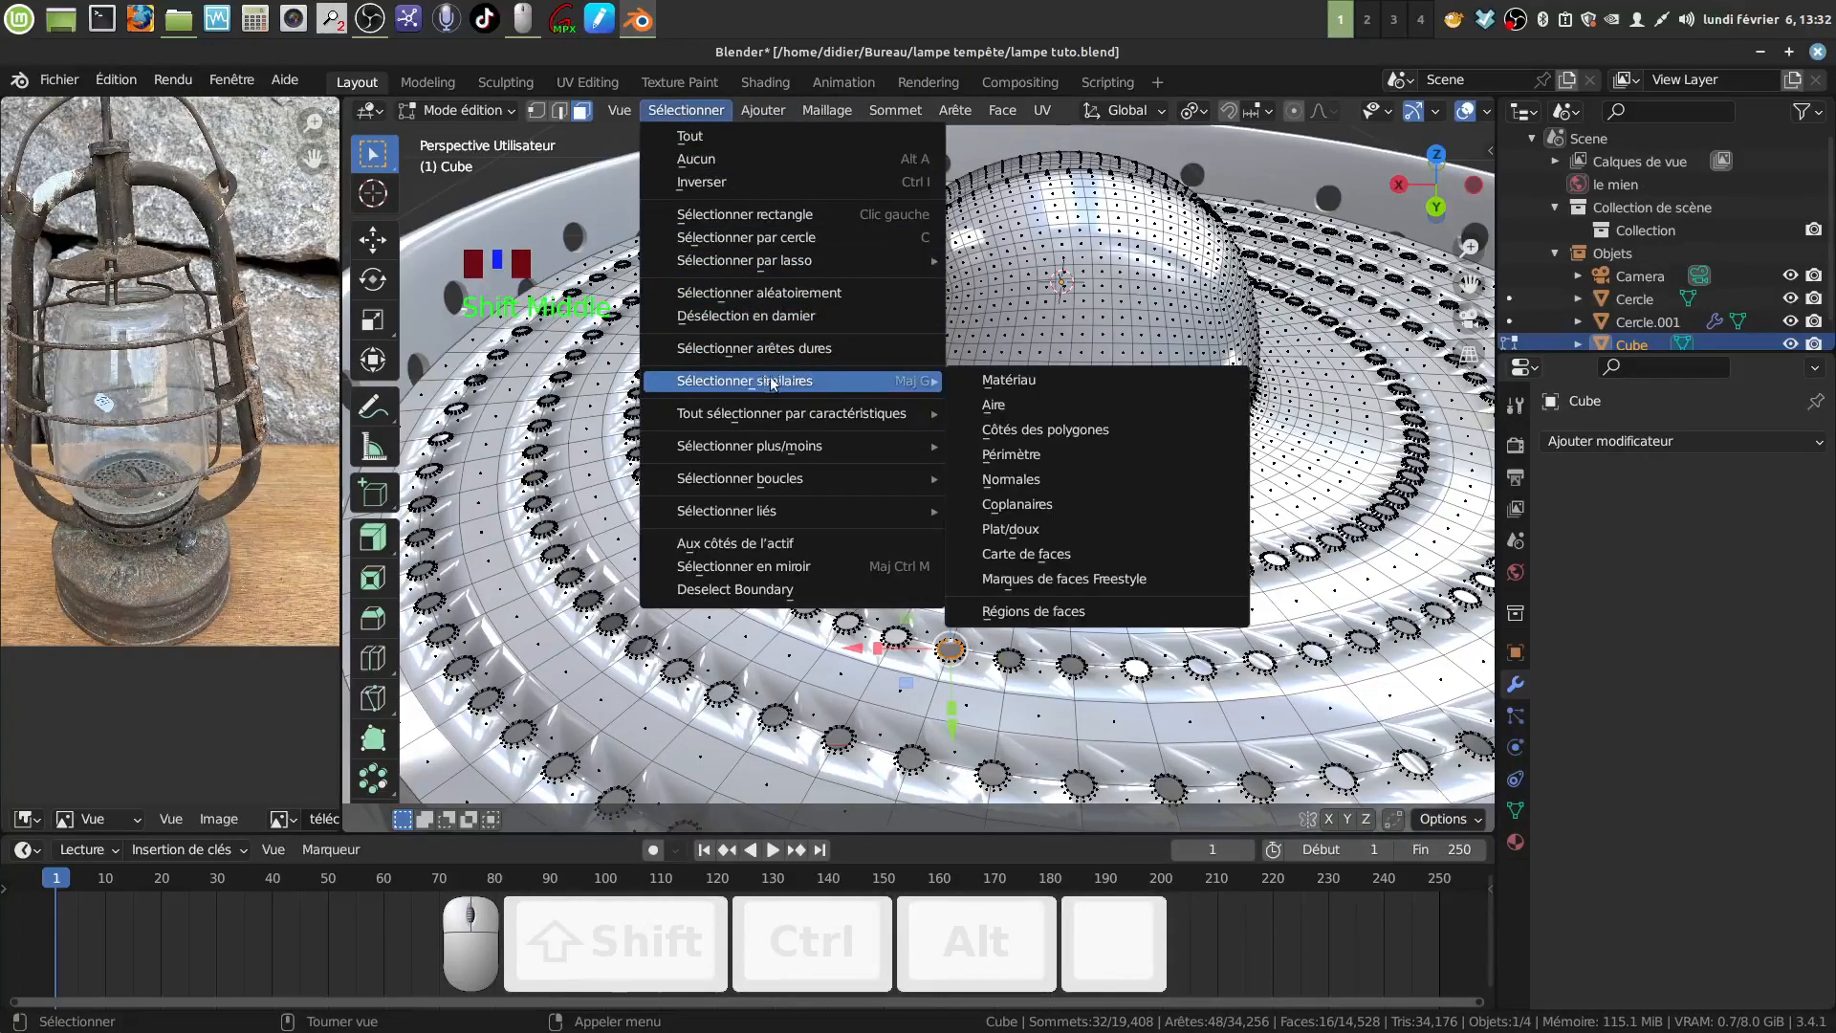
pyautogui.click(1087, 432)
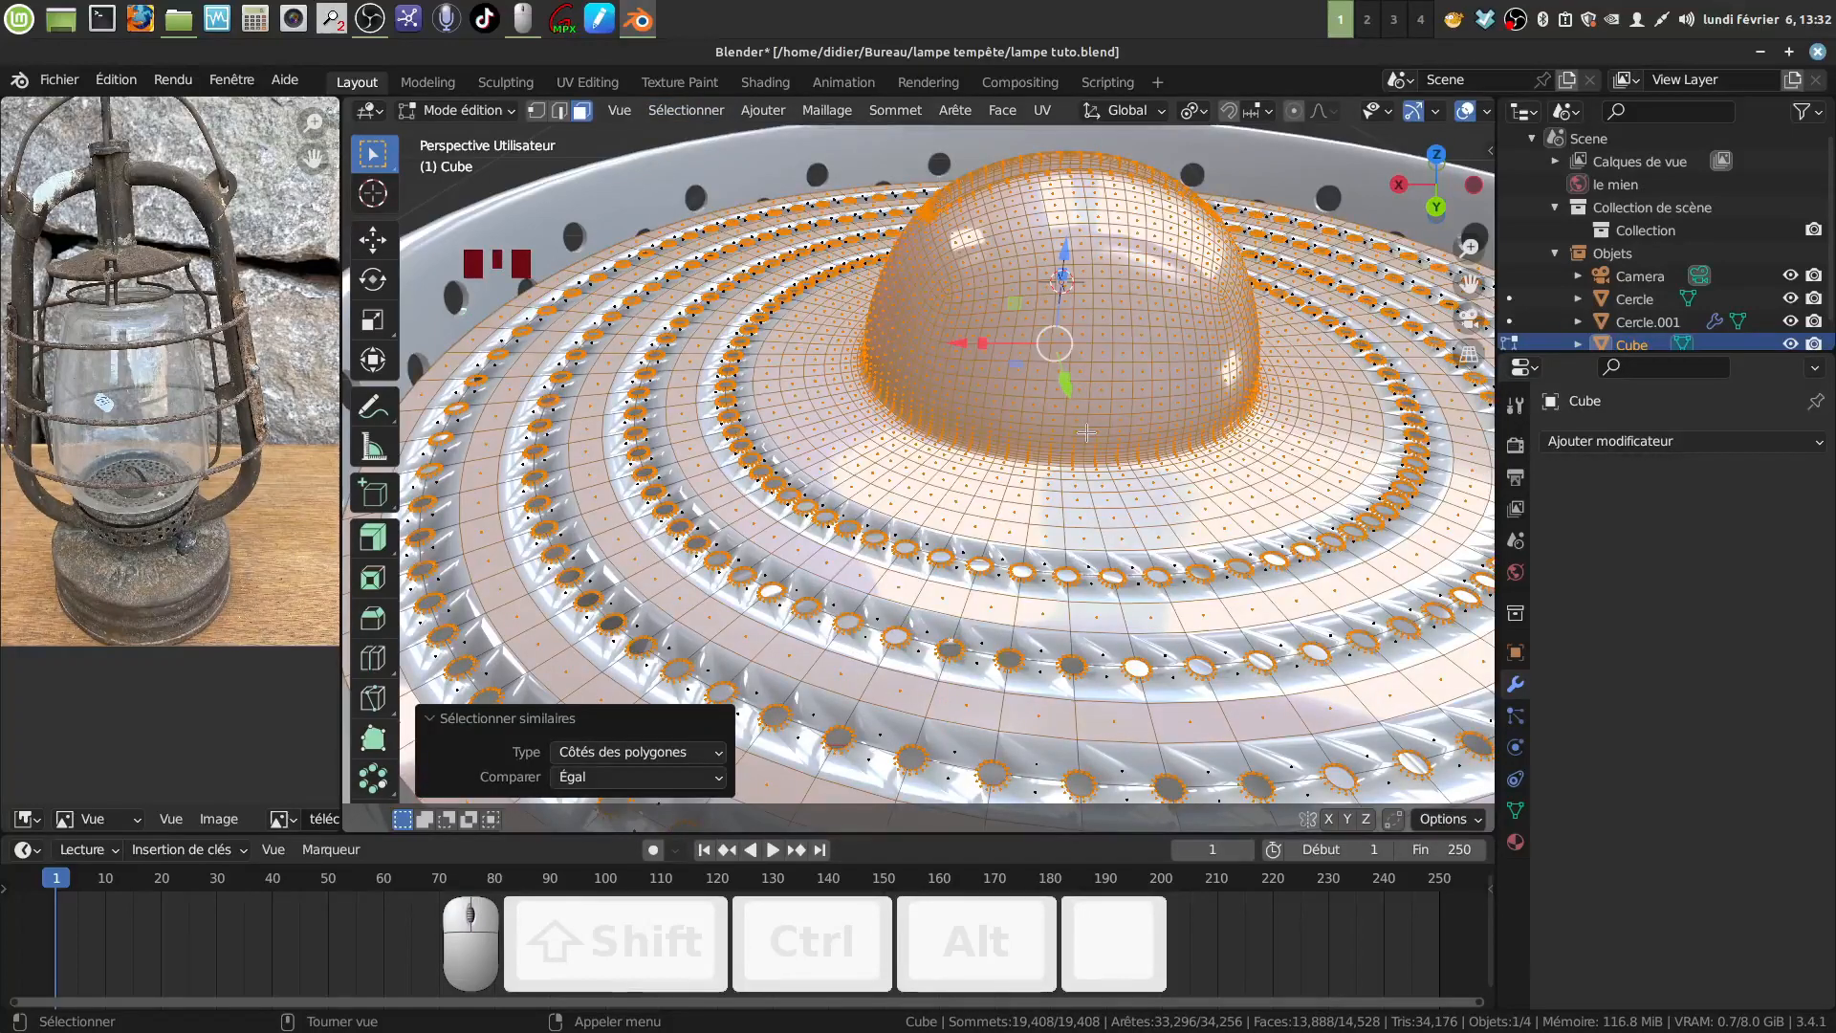
pyautogui.press('ctrl')
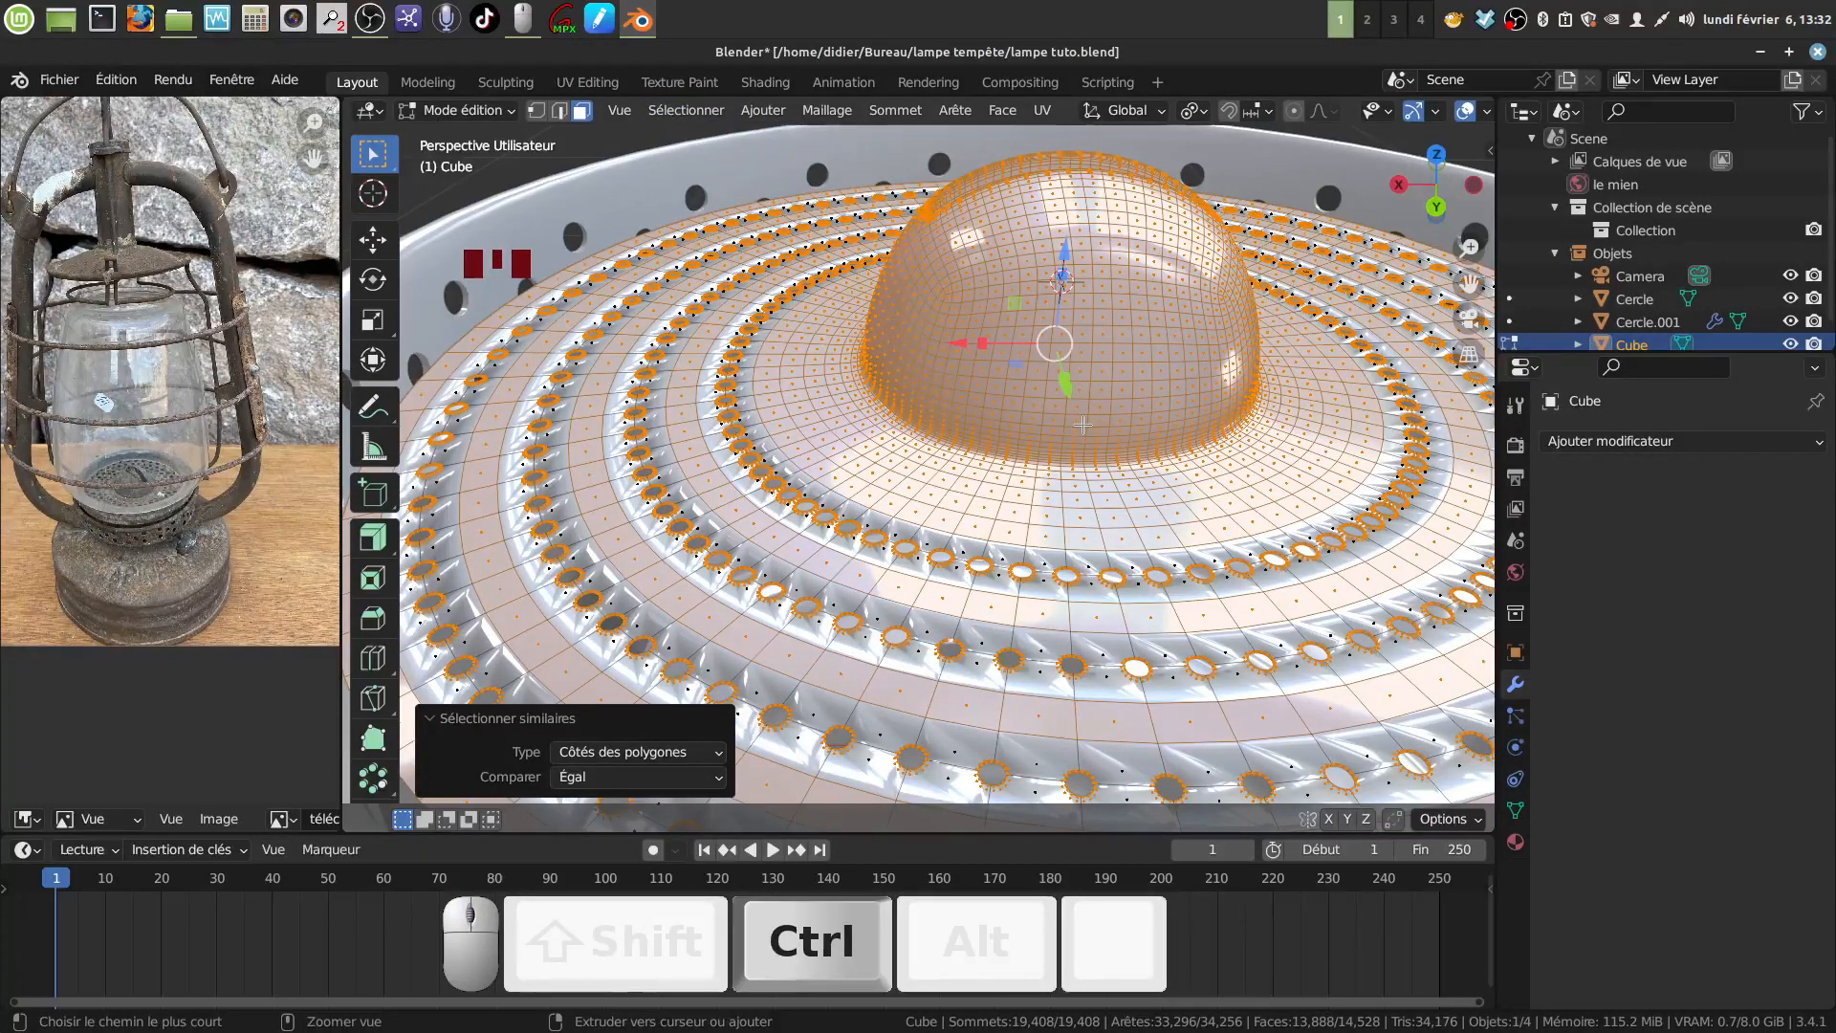
pyautogui.hotkey('ctrl', 'z')
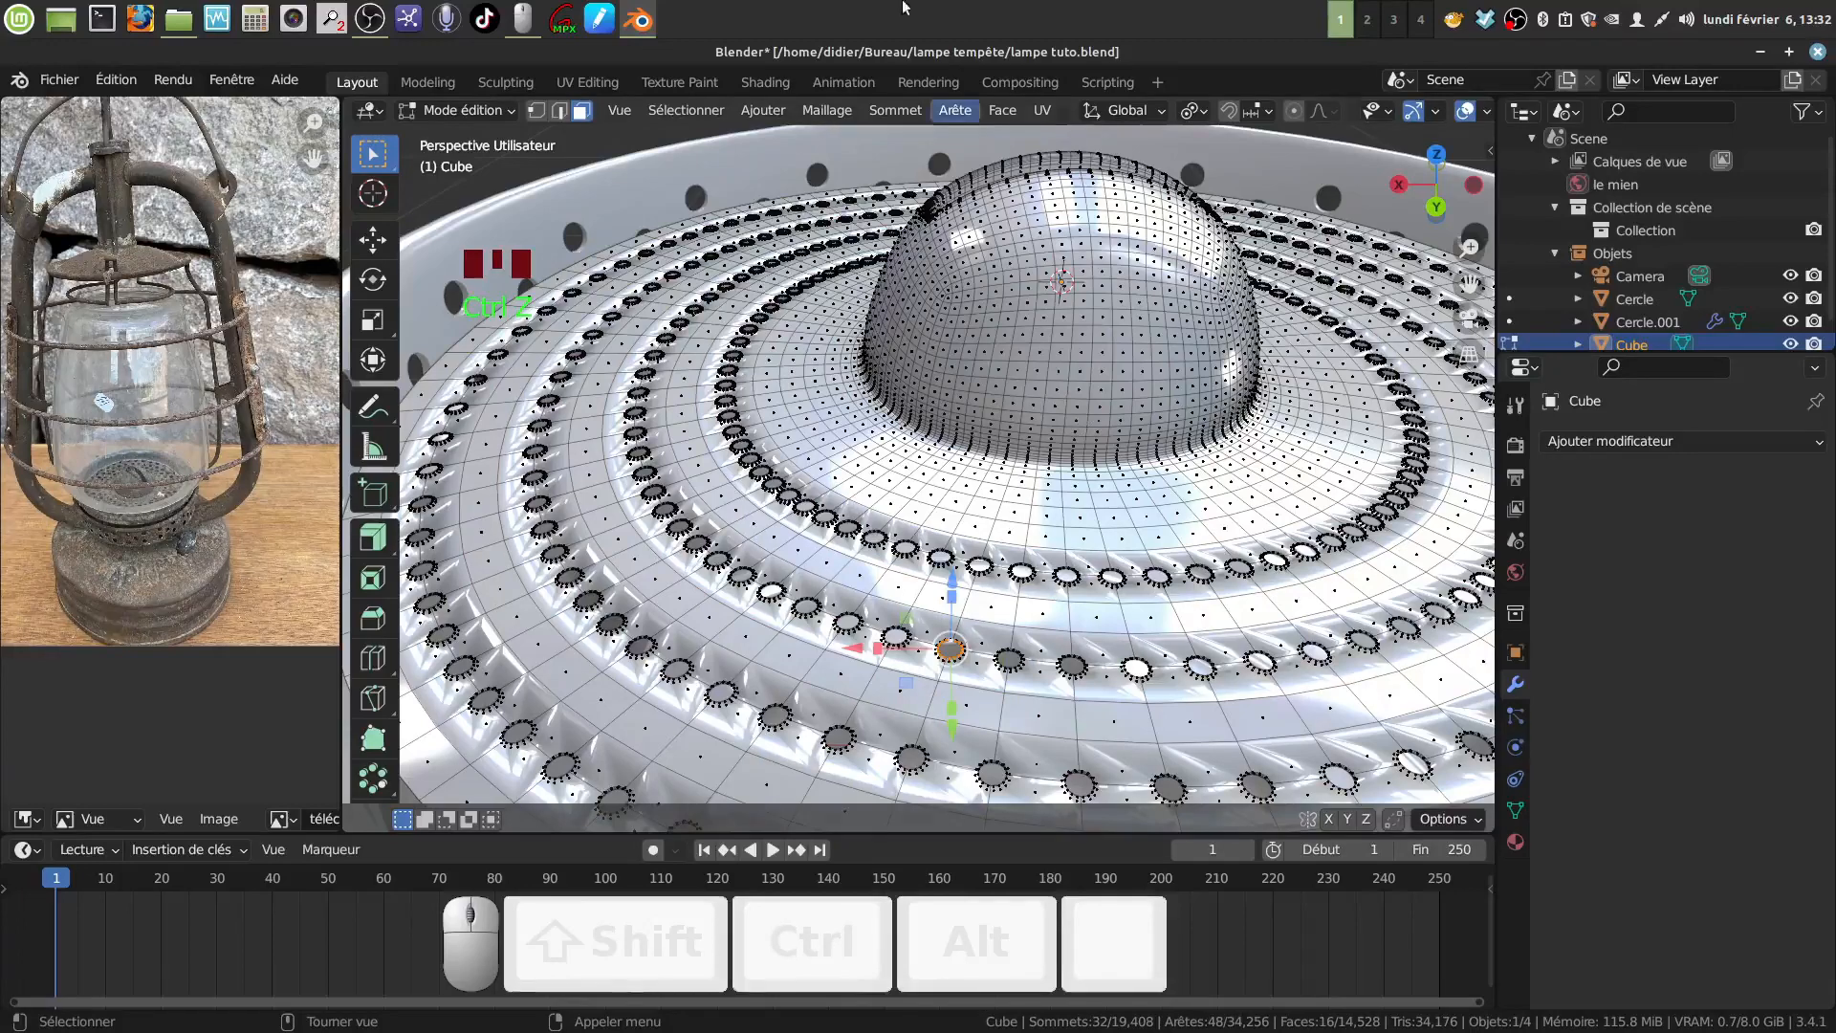
# Extend the hole wall selection to all faces with a similar perimeter.
pyautogui.click(681, 109)
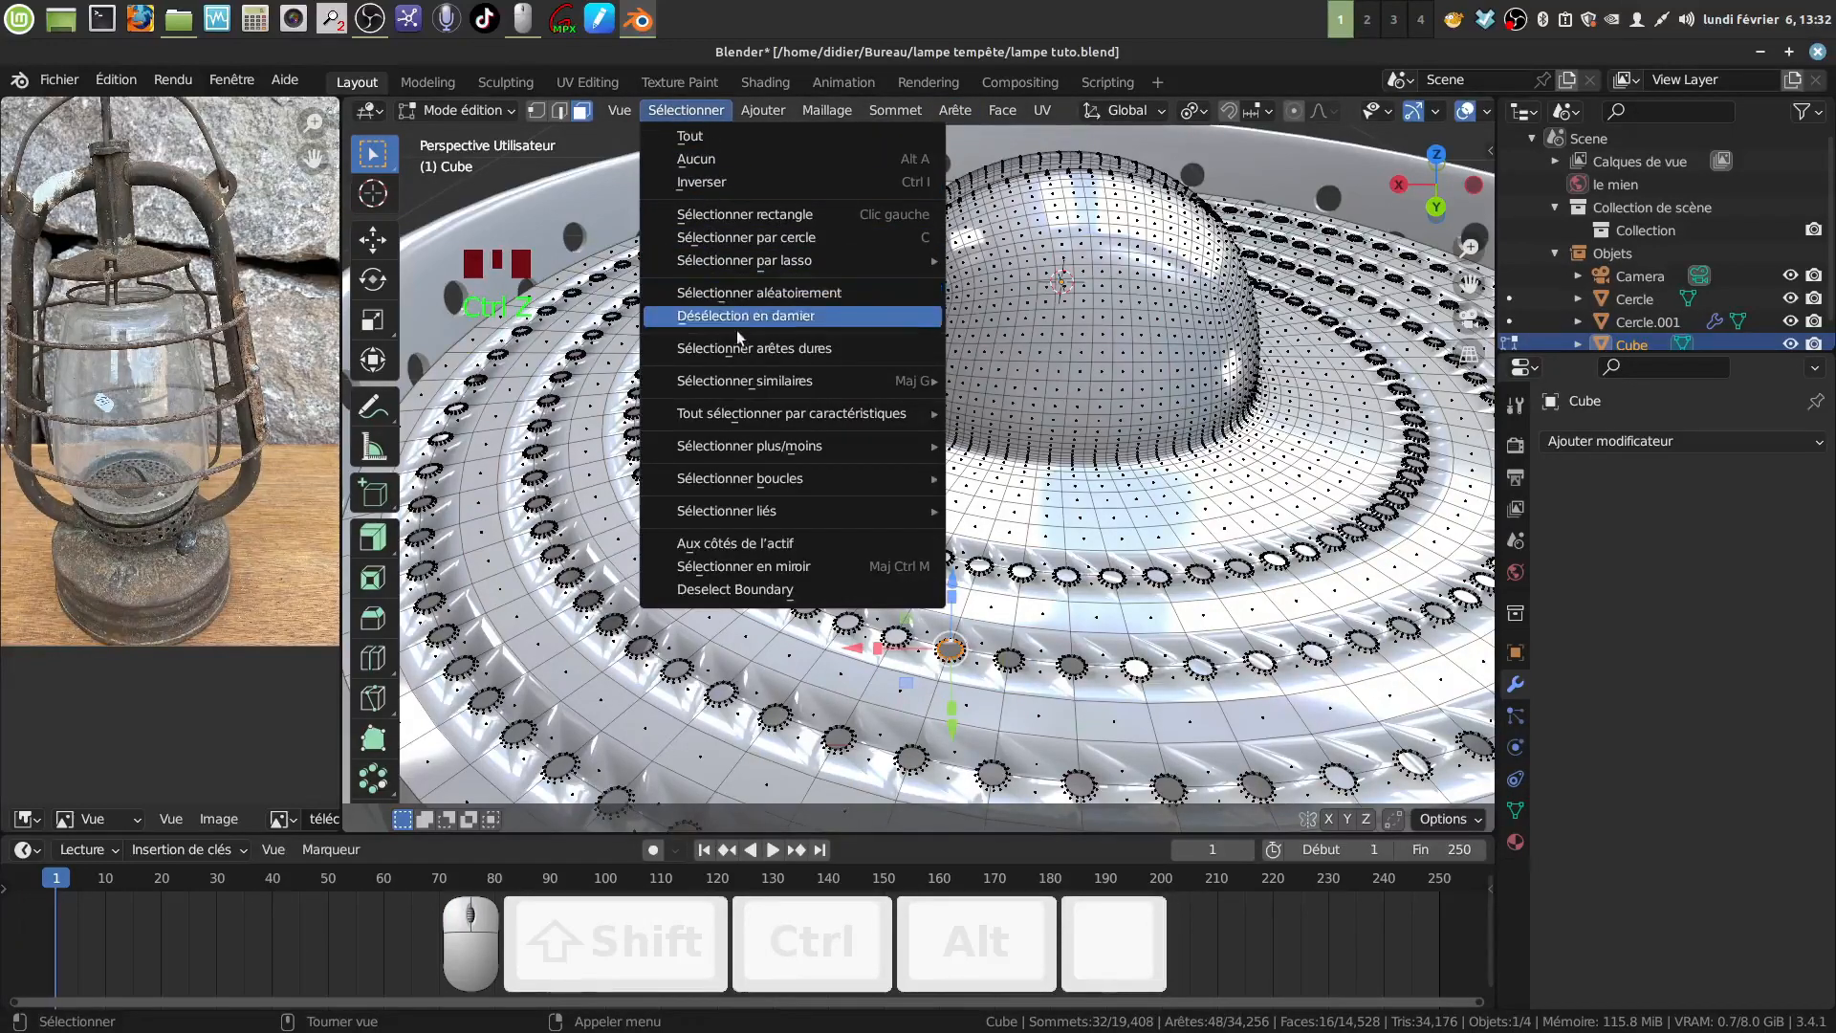
pyautogui.moveTo(747, 381)
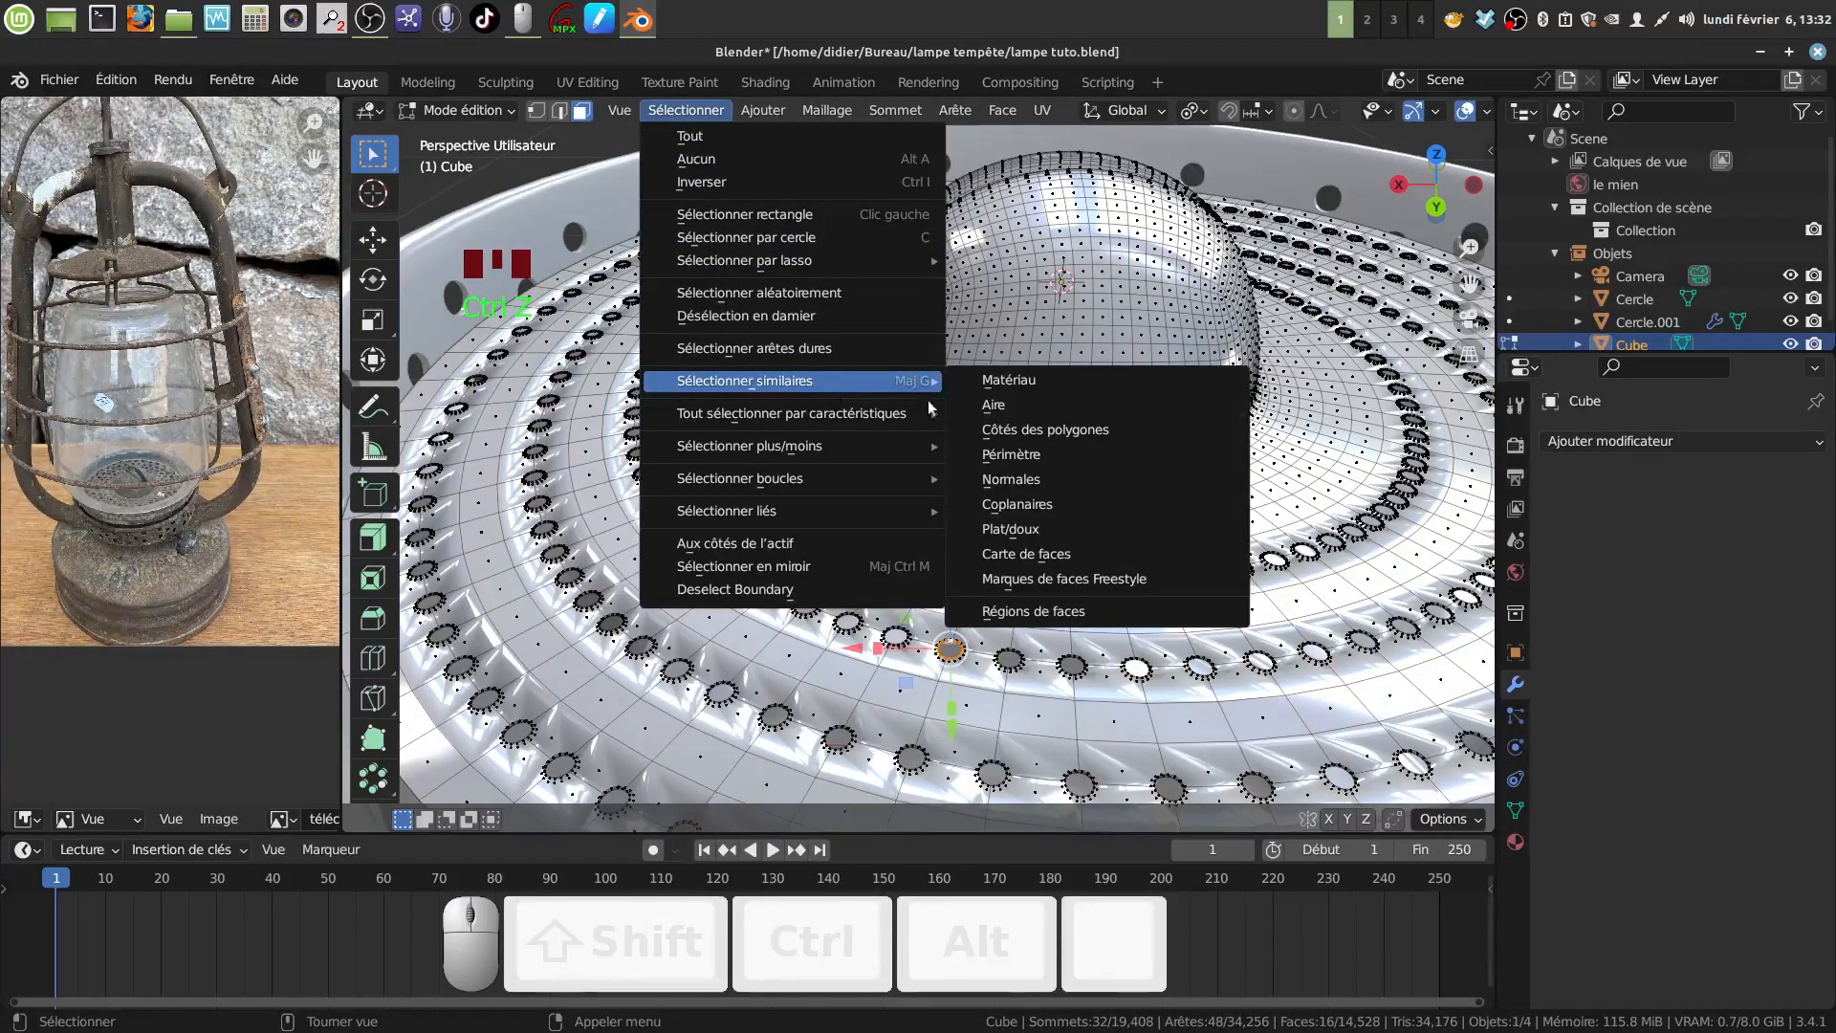
pyautogui.click(1039, 457)
pyautogui.moveTo(1041, 454)
pyautogui.mouseDown(button='middle')
pyautogui.moveTo(1136, 433)
pyautogui.moveTo(1089, 405)
pyautogui.moveTo(1023, 435)
pyautogui.moveTo(1017, 406)
pyautogui.moveTo(975, 449)
pyautogui.moveTo(805, 354)
pyautogui.moveTo(840, 295)
pyautogui.mouseUp(button='middle')
pyautogui.scroll(-3, 1080, 403)
pyautogui.scroll(2, 1004, 432)
# In wireframe shading, box-deselect the extra faces on the dome and restore the shaded view, keeping only the hole faces selected.
pyautogui.press('z')
pyautogui.press('b')
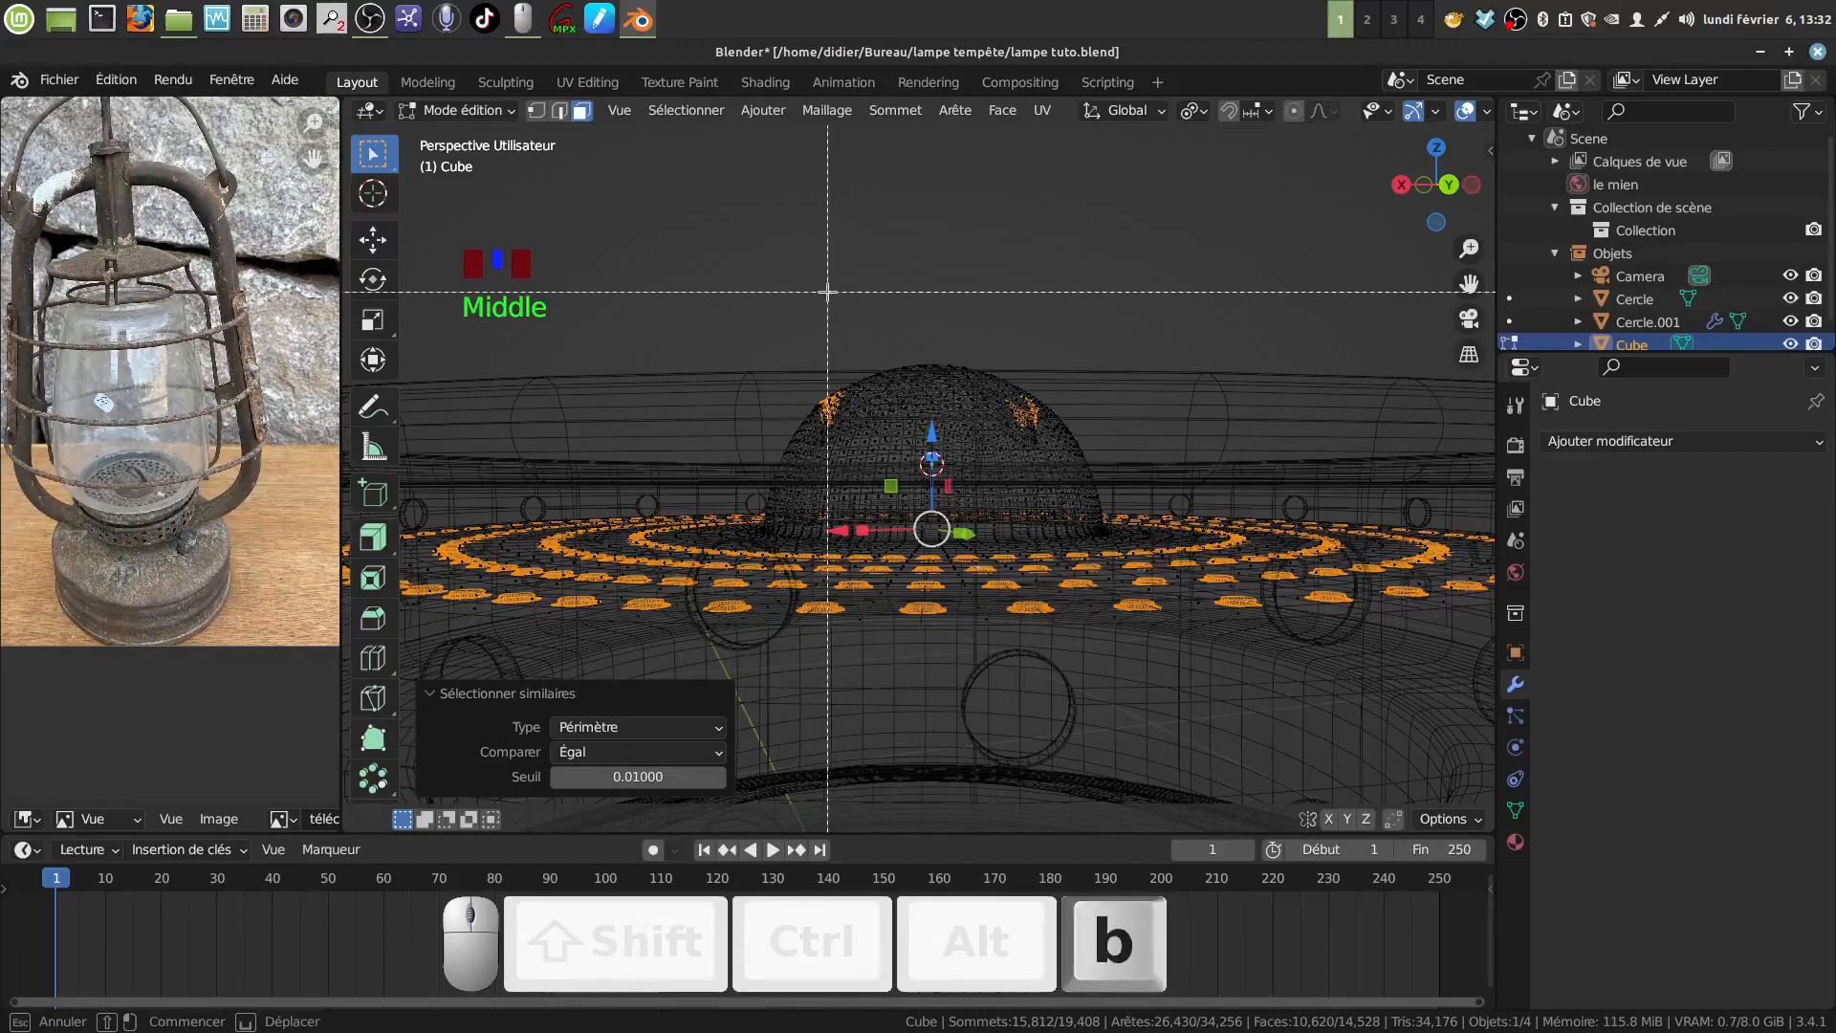
pyautogui.keyDown('shift'); pyautogui.moveTo(718, 296); pyautogui.dragTo(1126, 454); pyautogui.keyUp('shift')
pyautogui.moveTo(999, 419)
pyautogui.mouseDown(button='middle')
pyautogui.moveTo(1012, 462)
pyautogui.moveTo(988, 418)
pyautogui.moveTo(1002, 461)
pyautogui.moveTo(973, 828)
pyautogui.moveTo(1035, 817)
pyautogui.mouseUp(button='middle')
pyautogui.press('z')
pyautogui.scroll(6, 985, 827)
pyautogui.scroll(2, 1024, 812)
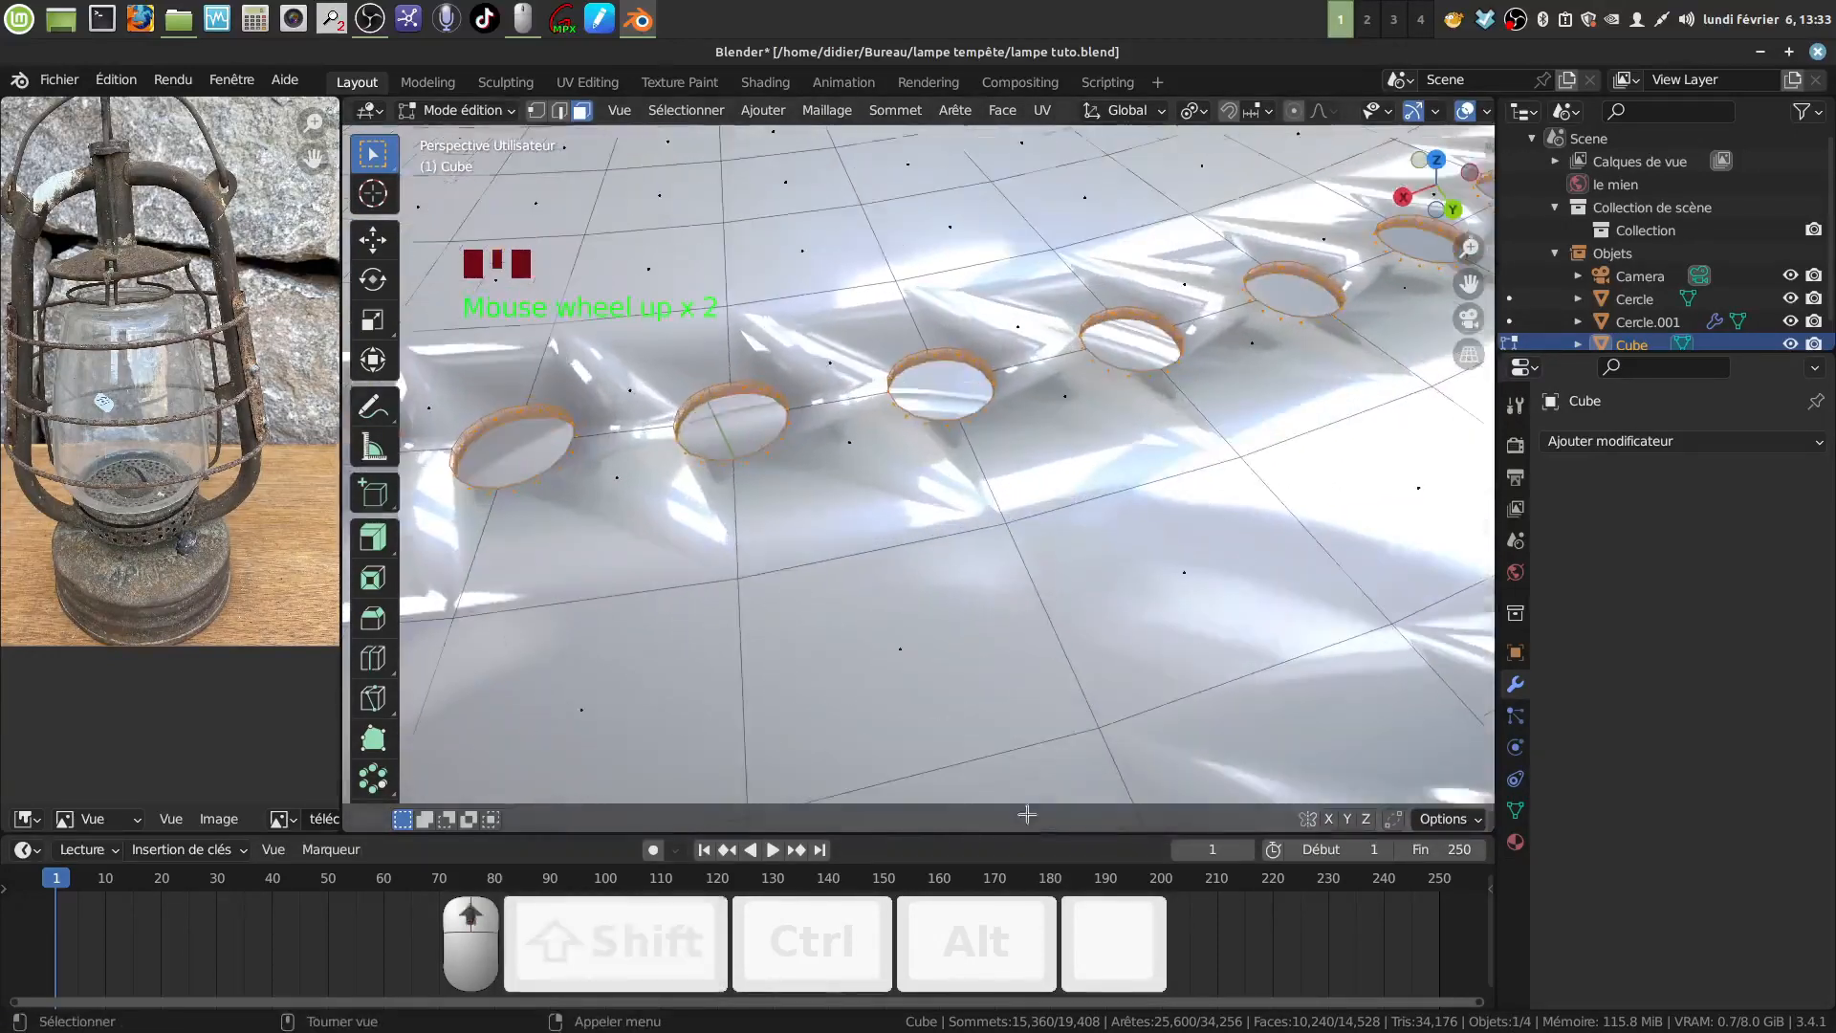
pyautogui.keyDown('shift'); pyautogui.moveTo(788, 469); pyautogui.dragTo(703, 571, button='middle'); pyautogui.keyUp('shift')
pyautogui.scroll(3, 861, 584)
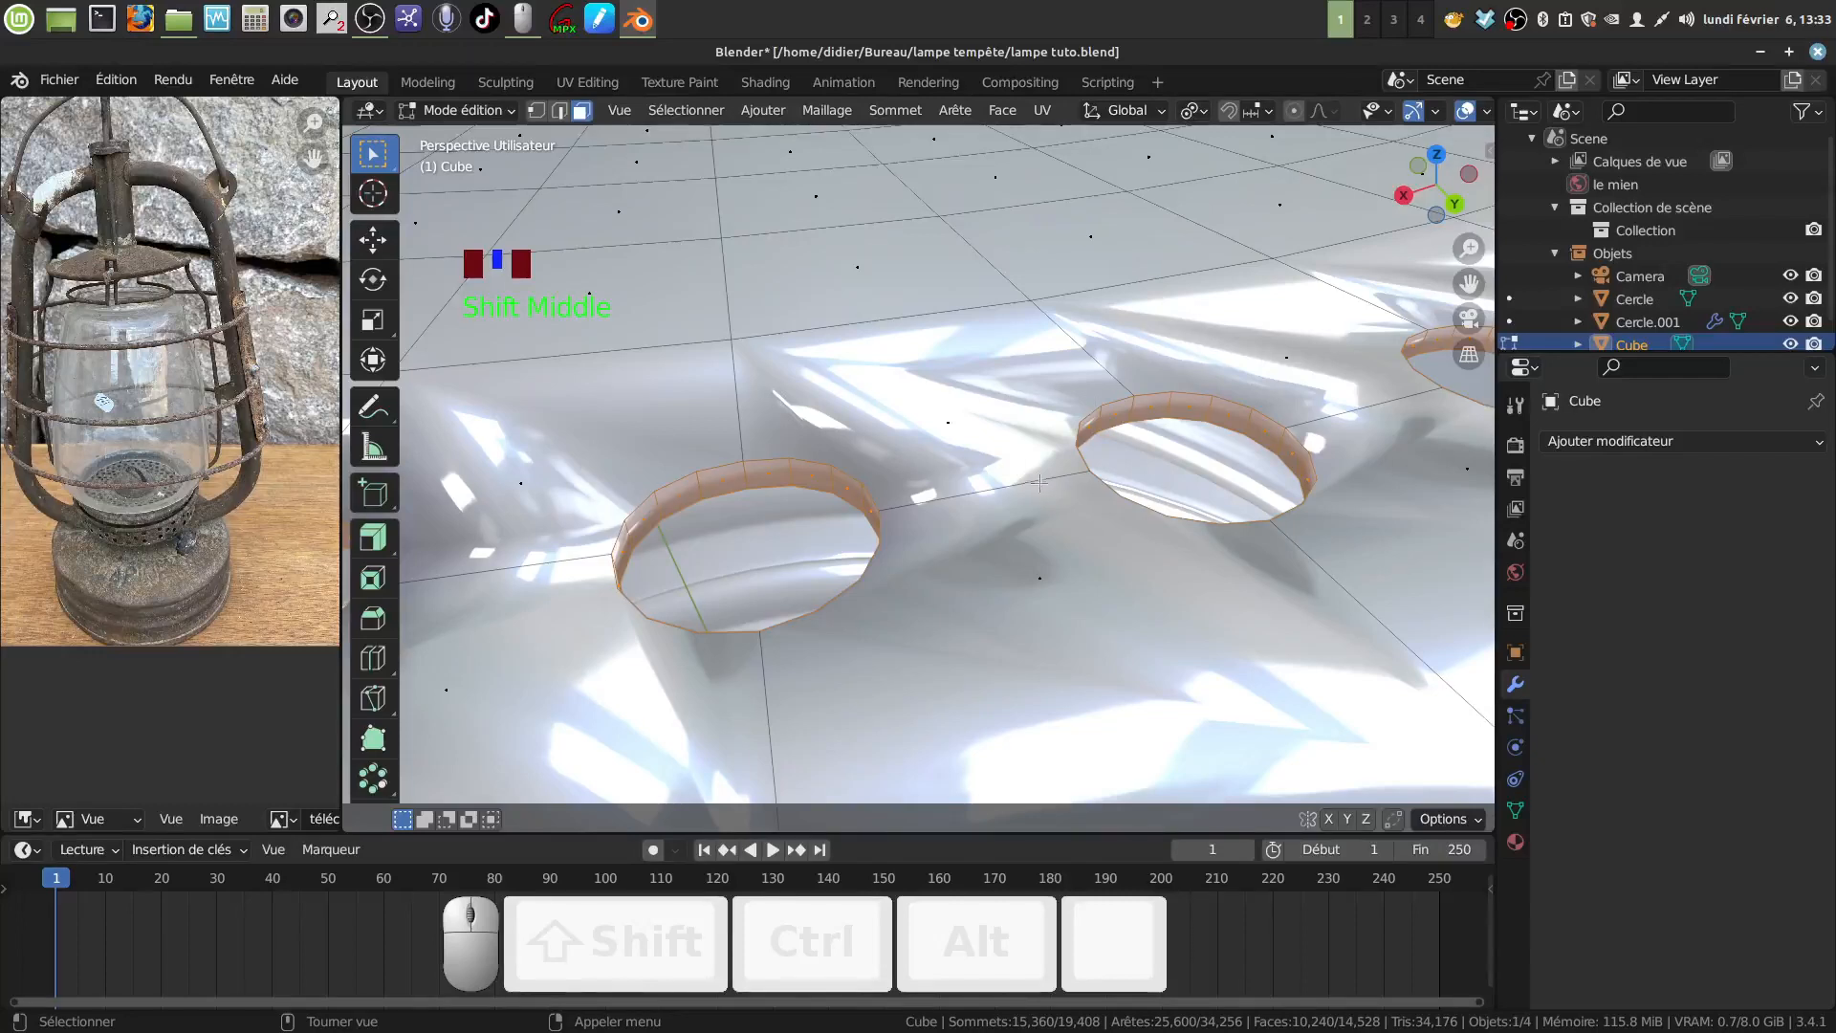
# Inset the selected hole wall faces by about 0.0004 m and grow the selection to include the new border faces.
pyautogui.press('i')
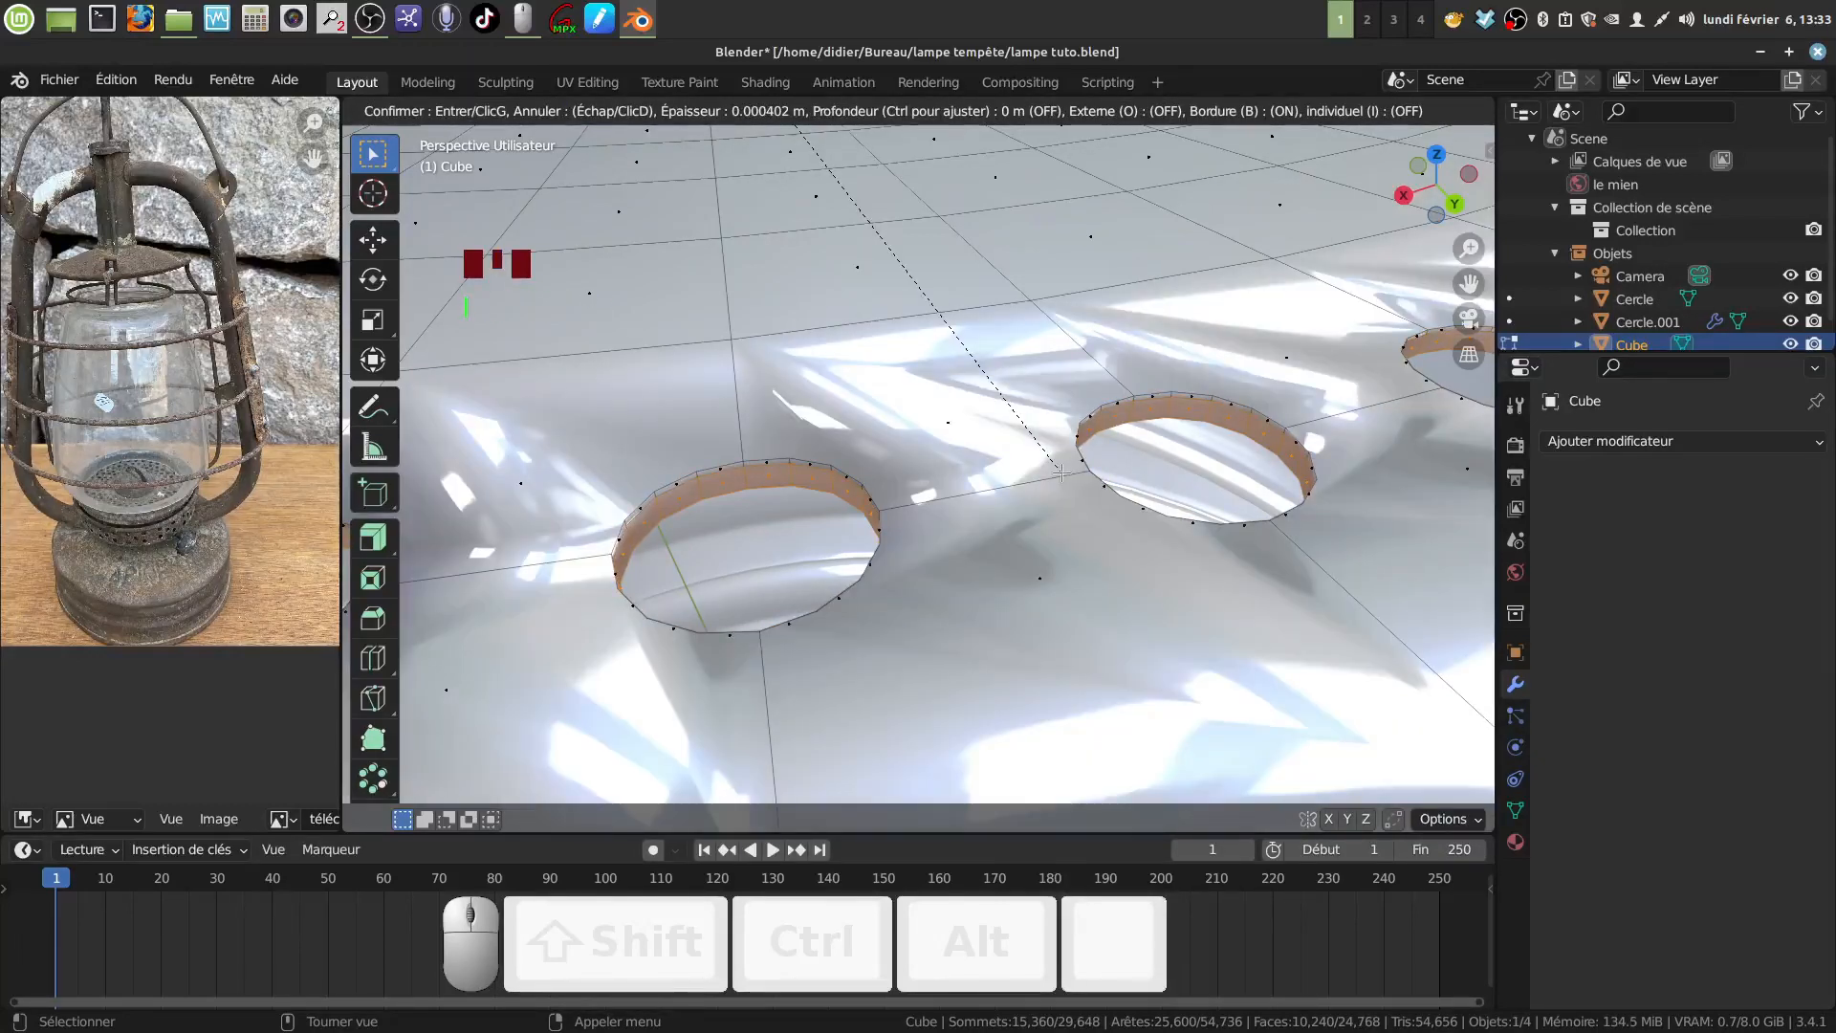
pyautogui.click(1061, 473)
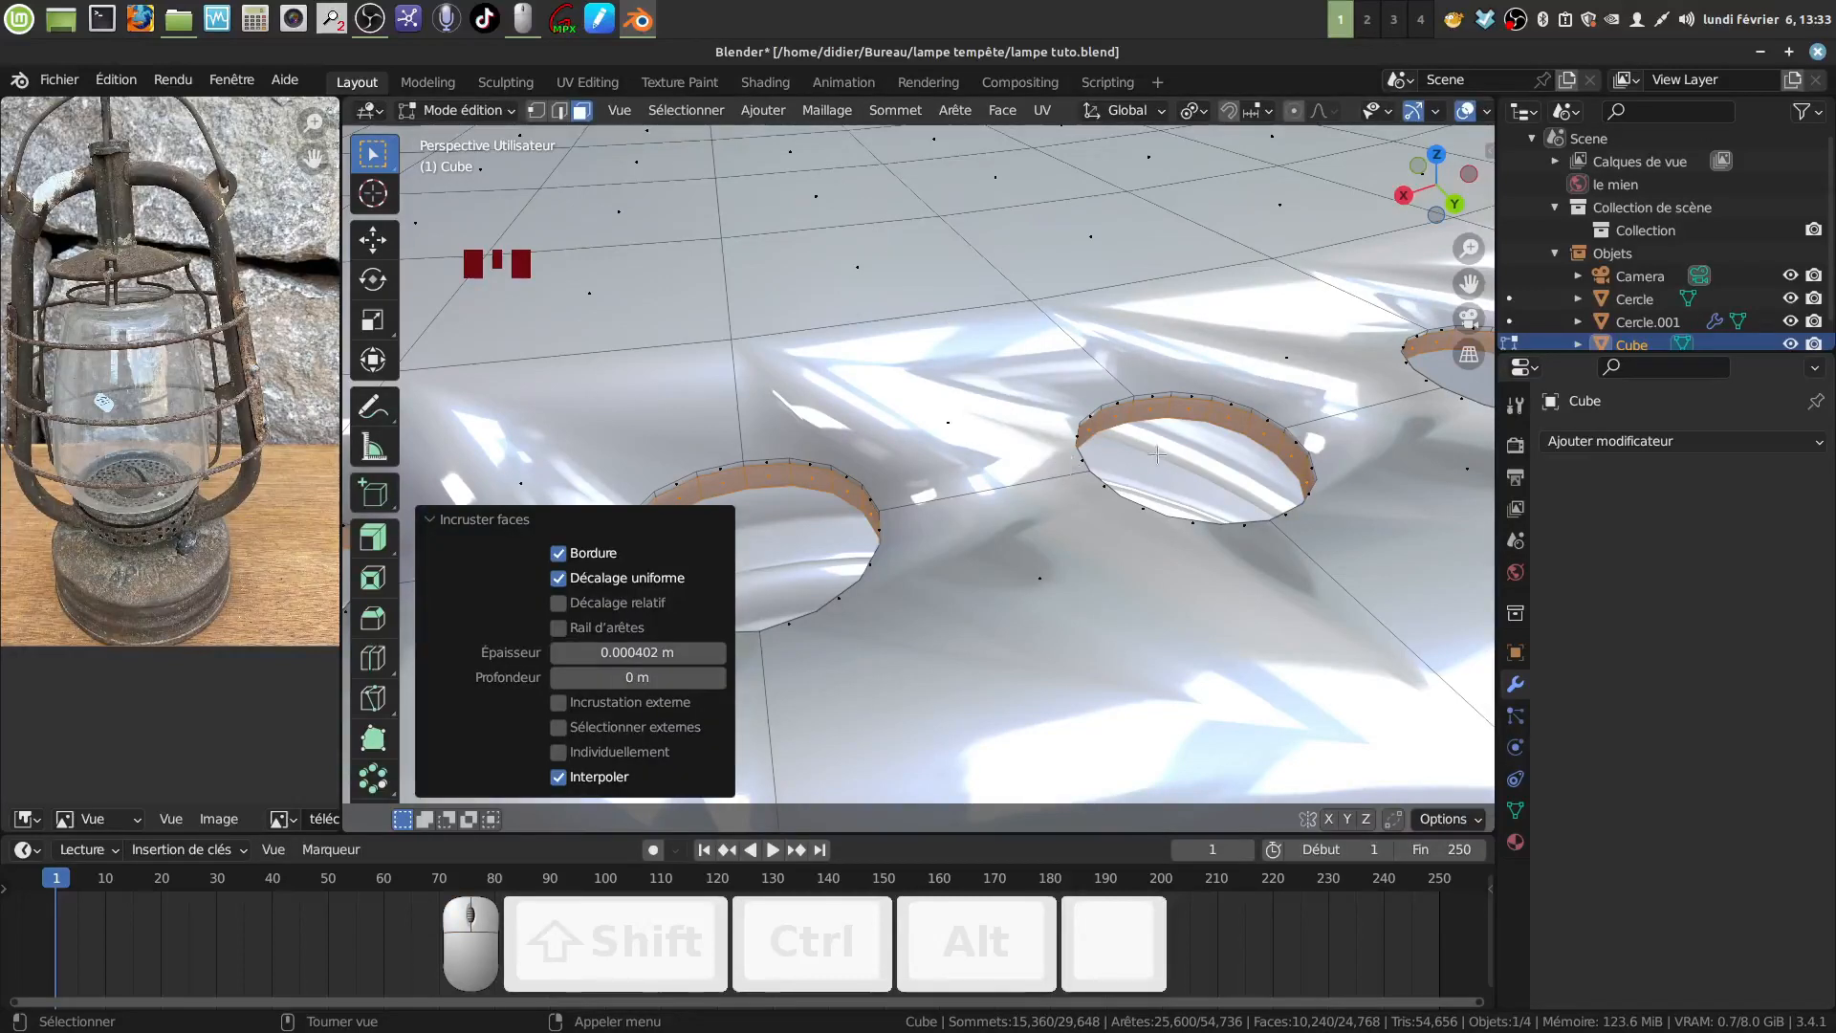
pyautogui.press('ctrl+KP_Add')
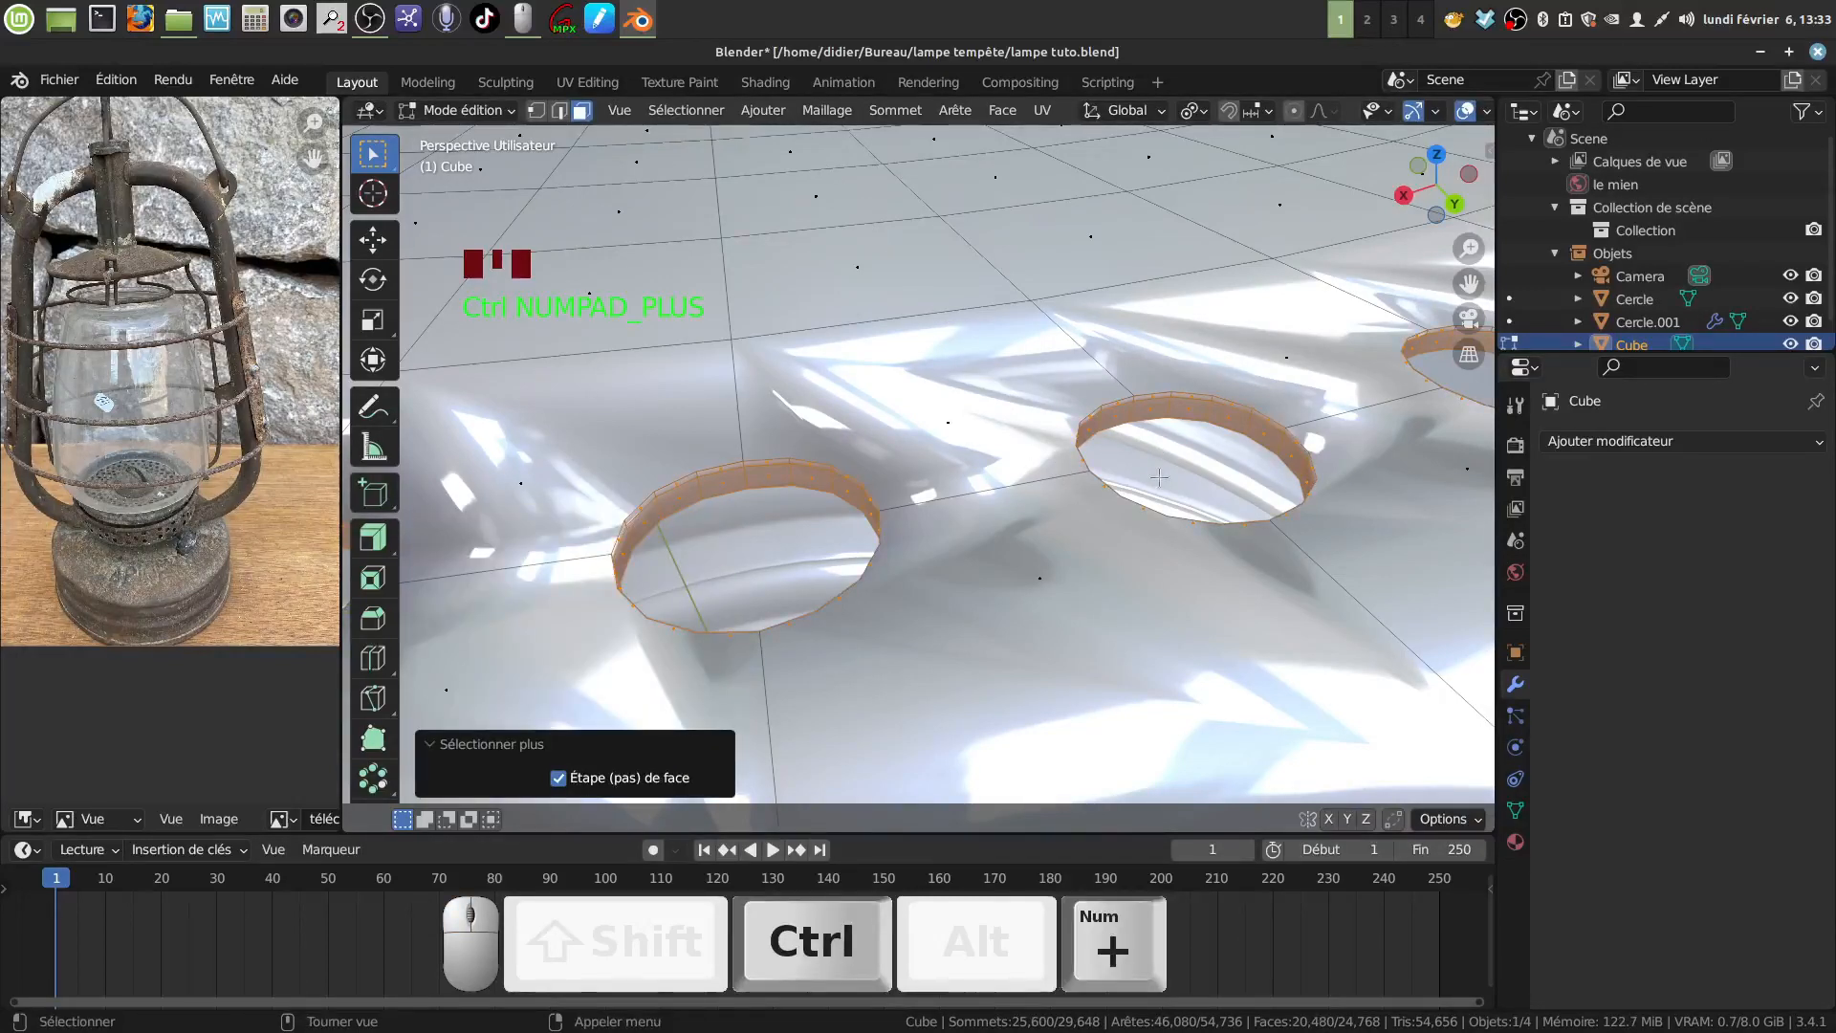
# Invert the selection to the surfaces around the holes and inset them by about 0.0006 m.
pyautogui.click(682, 111)
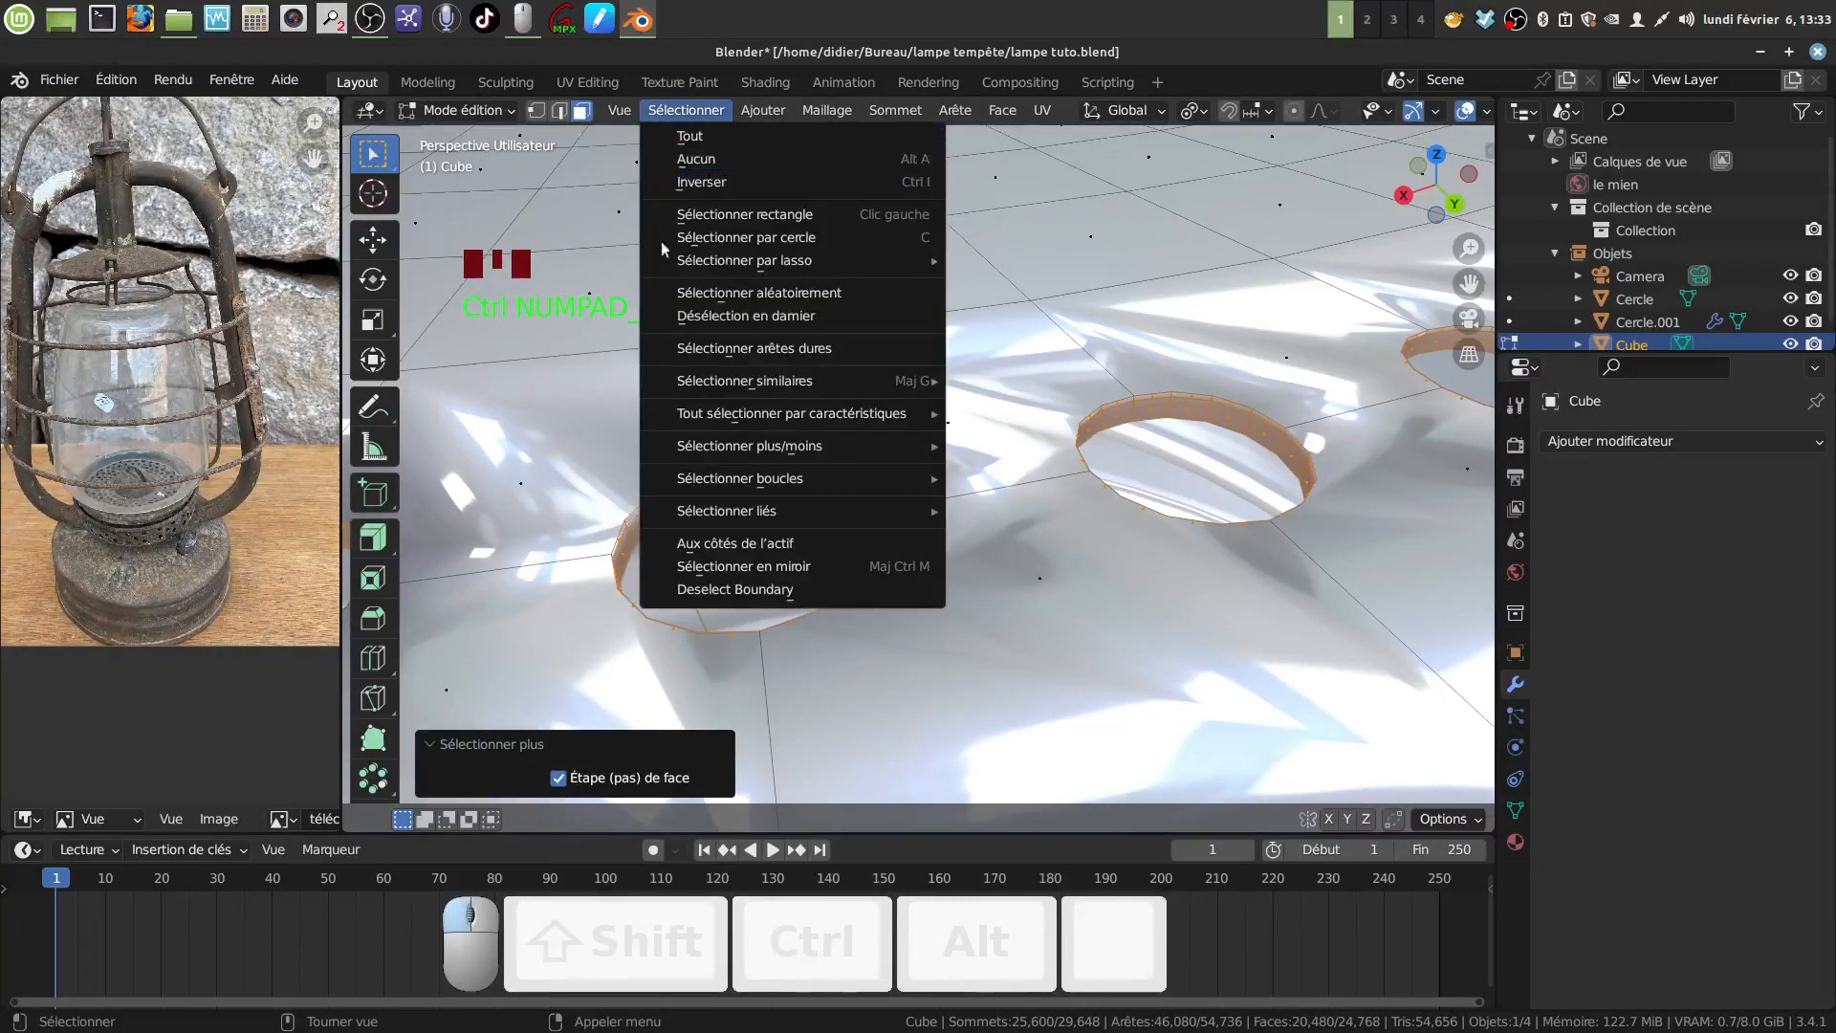
pyautogui.click(703, 185)
pyautogui.scroll(2, 1001, 569)
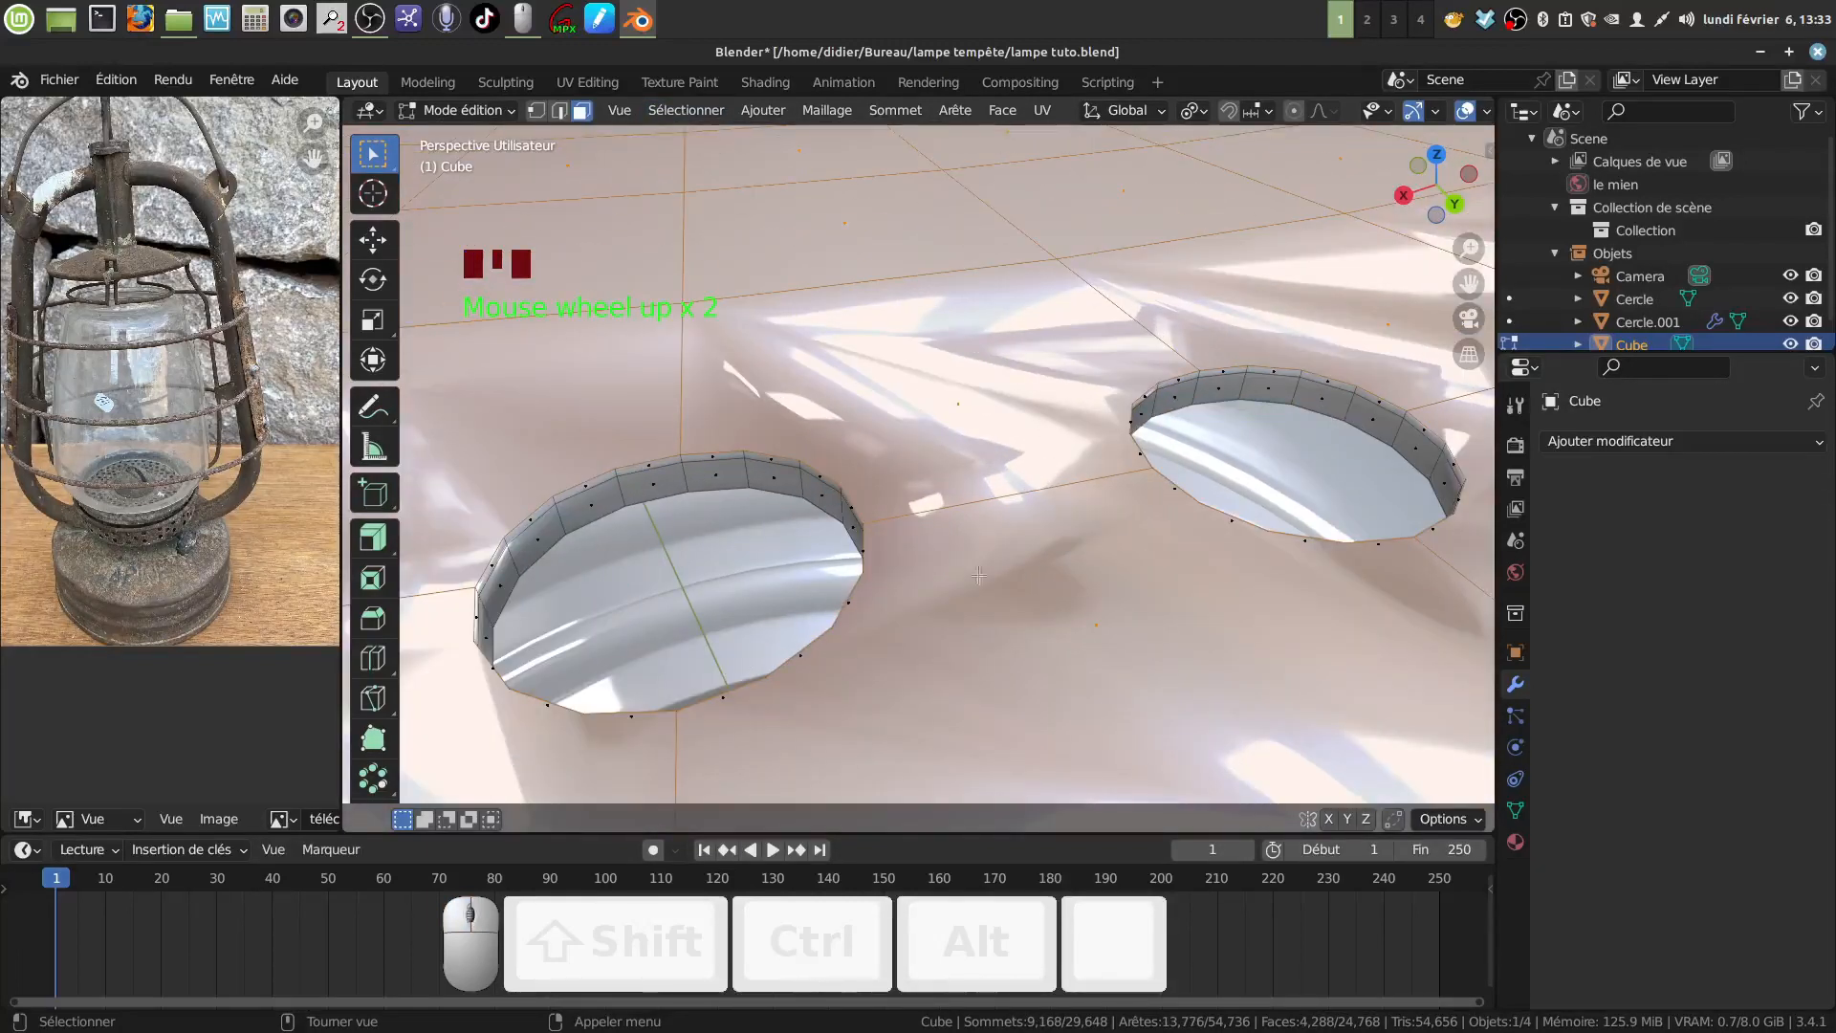
pyautogui.press('i')
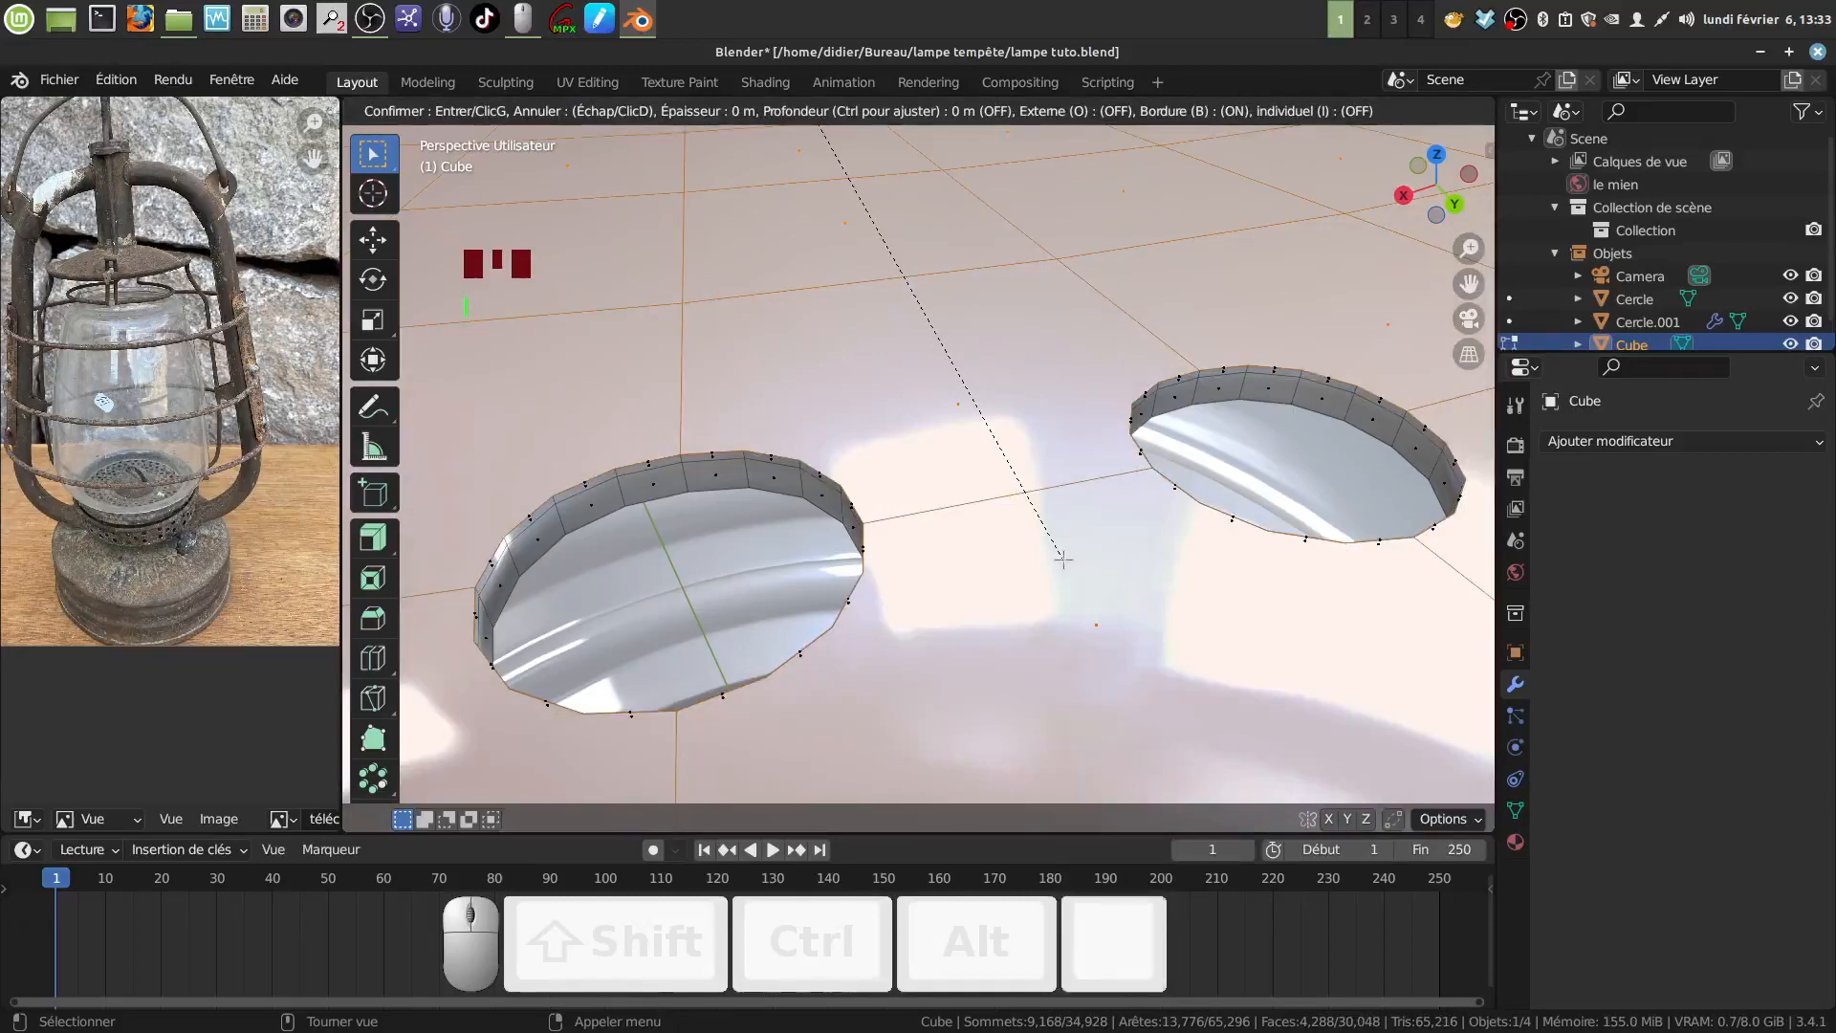
pyautogui.press('shift')
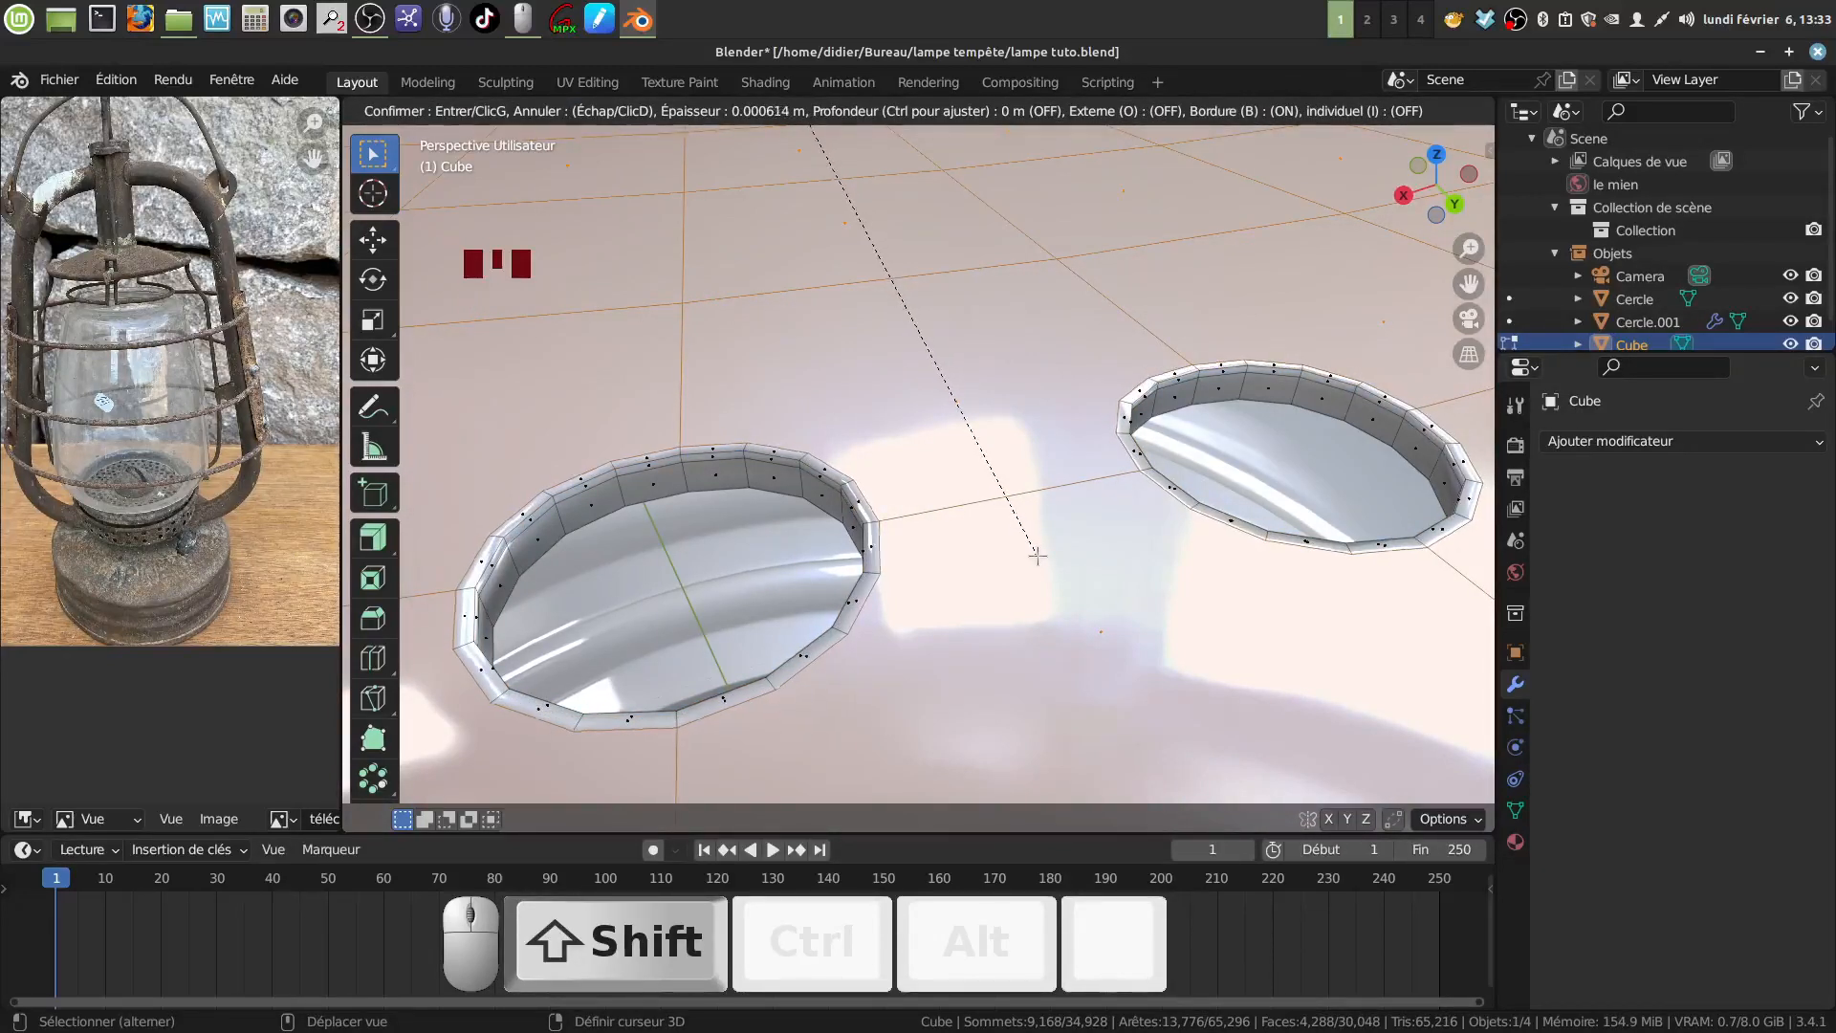
pyautogui.keyDown('shift'); pyautogui.click(1037, 554); pyautogui.keyUp('shift')
# Clear the selection, select the extra edge loop along the brim's outer border and dissolve its edges.
pyautogui.keyDown('shift'); pyautogui.moveTo(1038, 555); pyautogui.dragTo(1014, 461, button='middle'); pyautogui.keyUp('shift')
pyautogui.scroll(-3, 1009, 426)
pyautogui.moveTo(1014, 461)
pyautogui.mouseDown(button='middle')
pyautogui.moveTo(1005, 474)
pyautogui.moveTo(1172, 492)
pyautogui.moveTo(1035, 450)
pyautogui.mouseUp(button='middle')
pyautogui.scroll(3, 1171, 492)
pyautogui.scroll(-5, 1148, 483)
pyautogui.scroll(3, 1004, 552)
pyautogui.moveTo(1006, 554); pyautogui.dragTo(995, 615, button='middle')
pyautogui.scroll(2, 984, 570)
pyautogui.scroll(3, 995, 600)
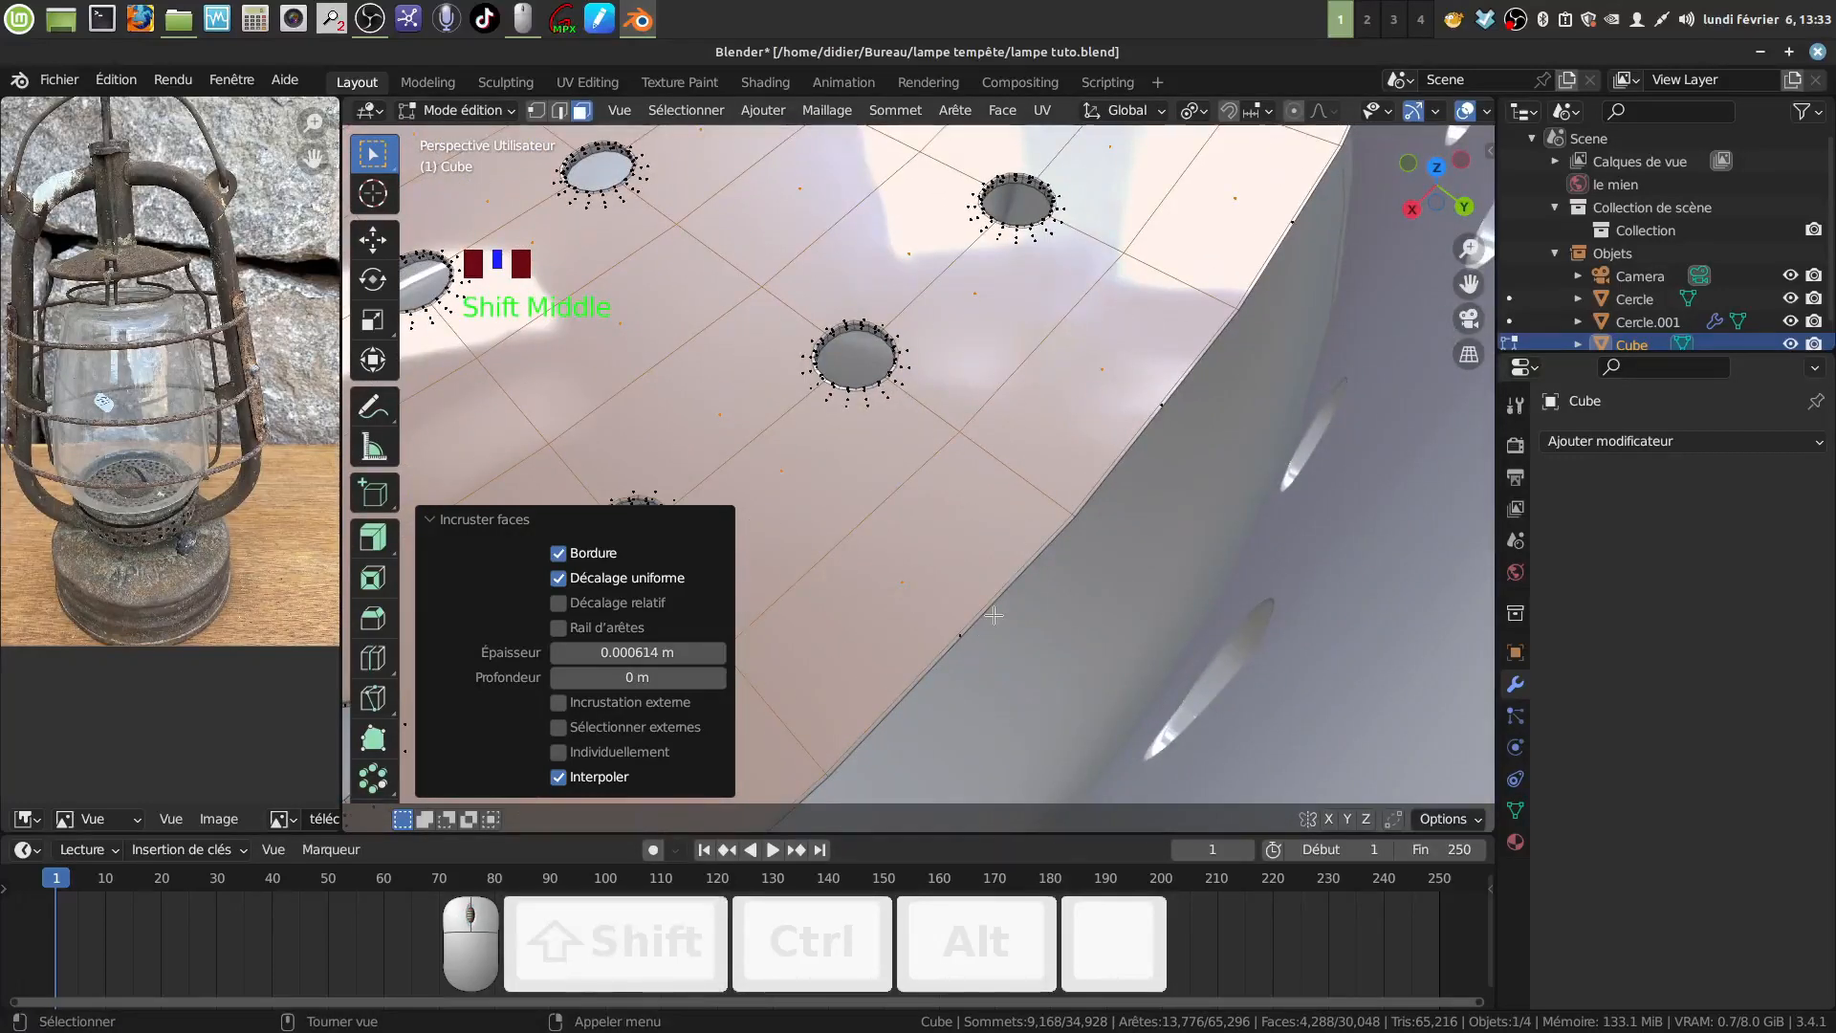
pyautogui.press('Tab')
pyautogui.press('Tab')
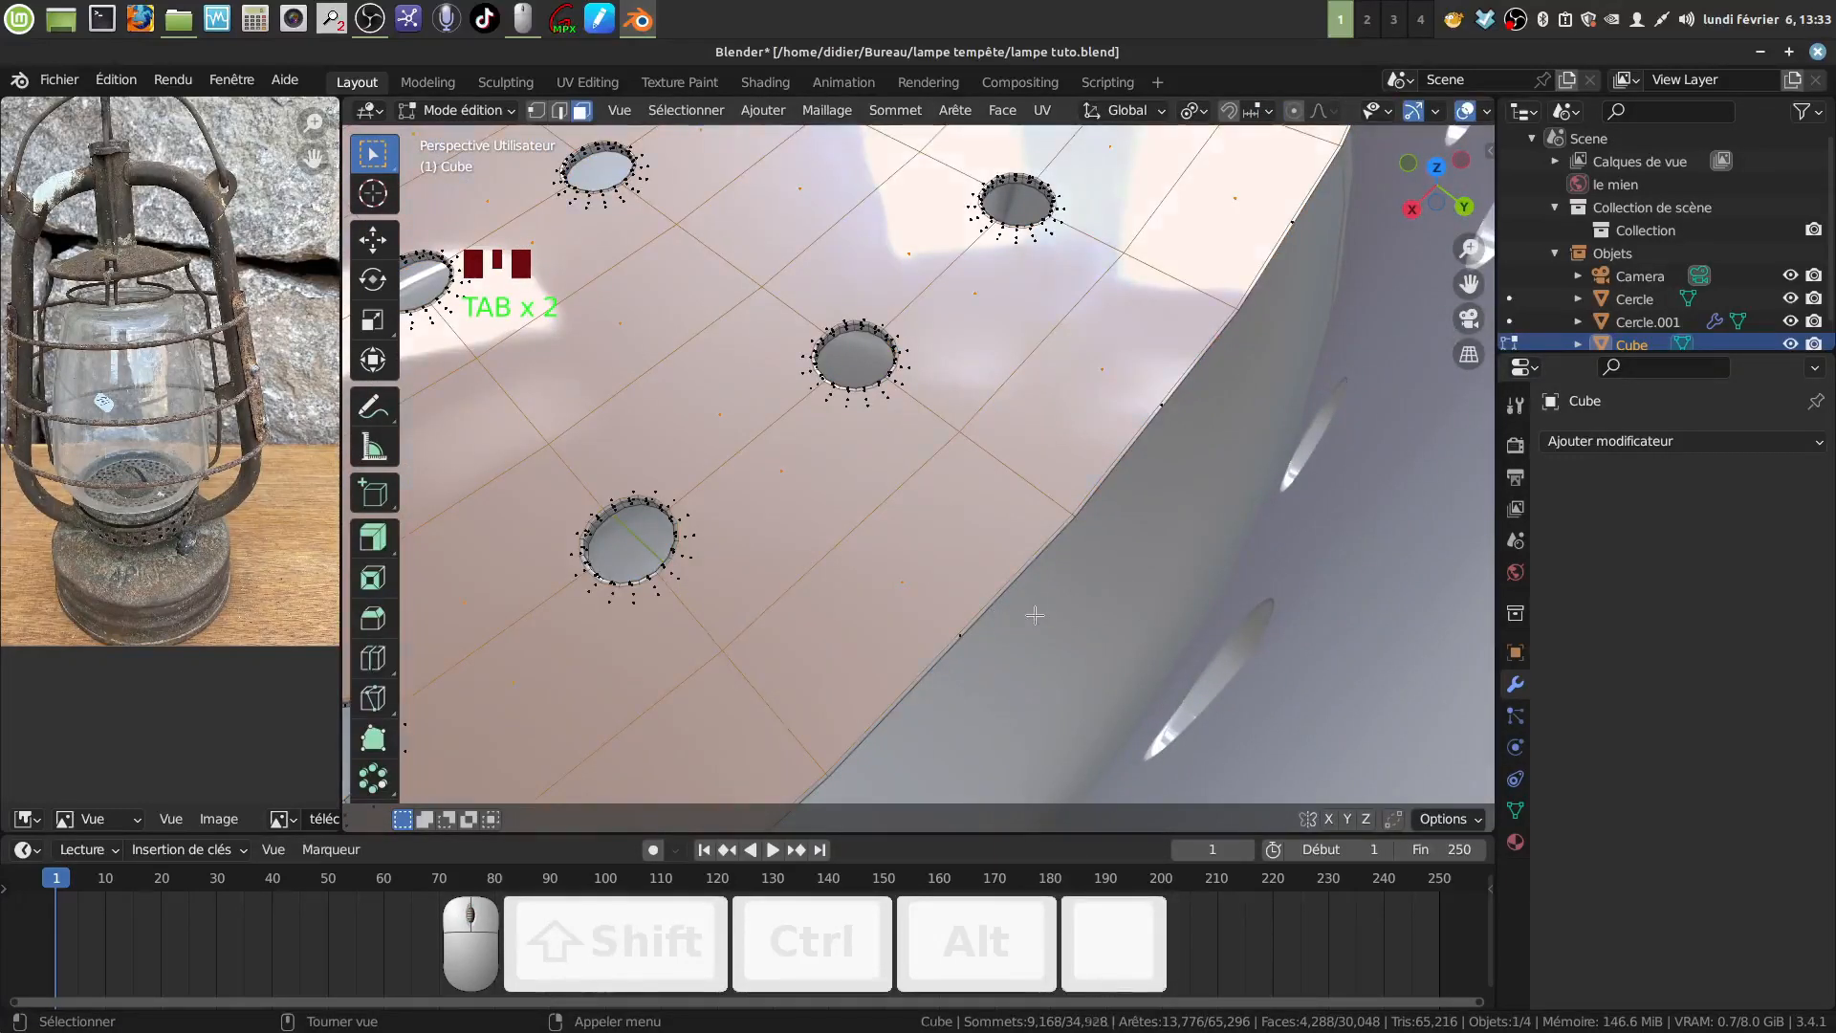
pyautogui.press('a')
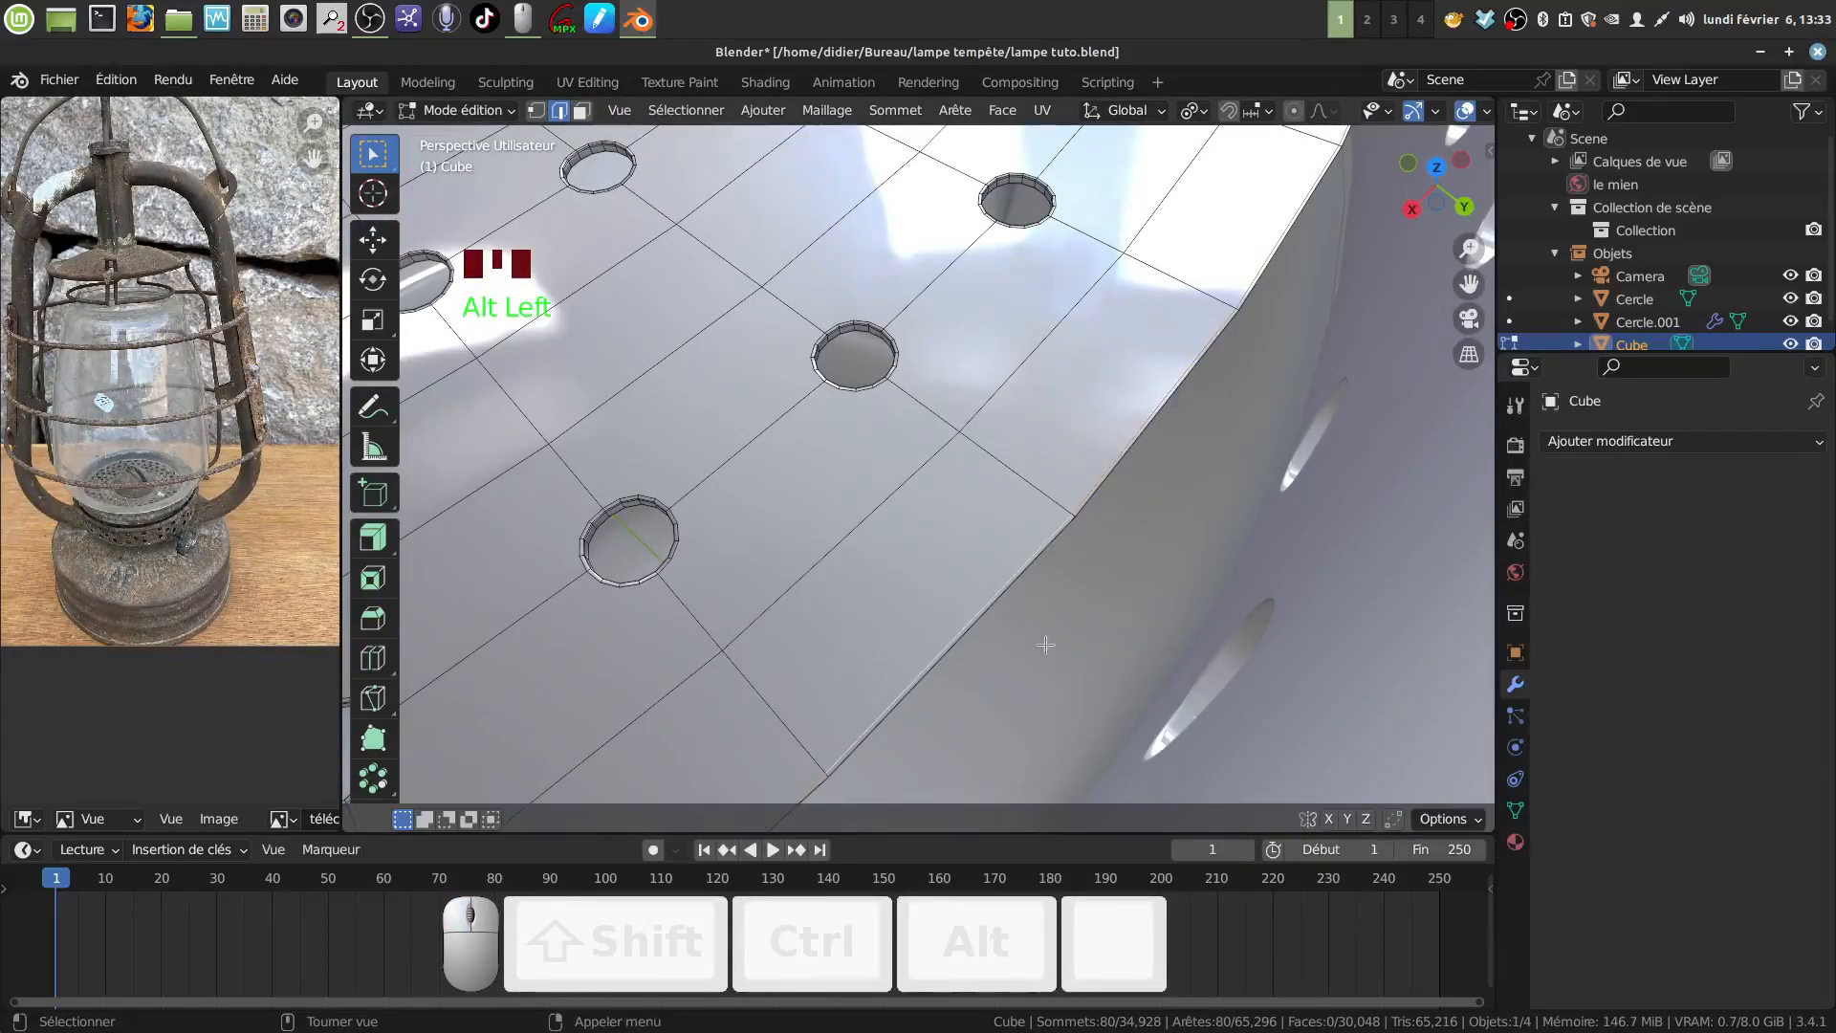
pyautogui.press('x')
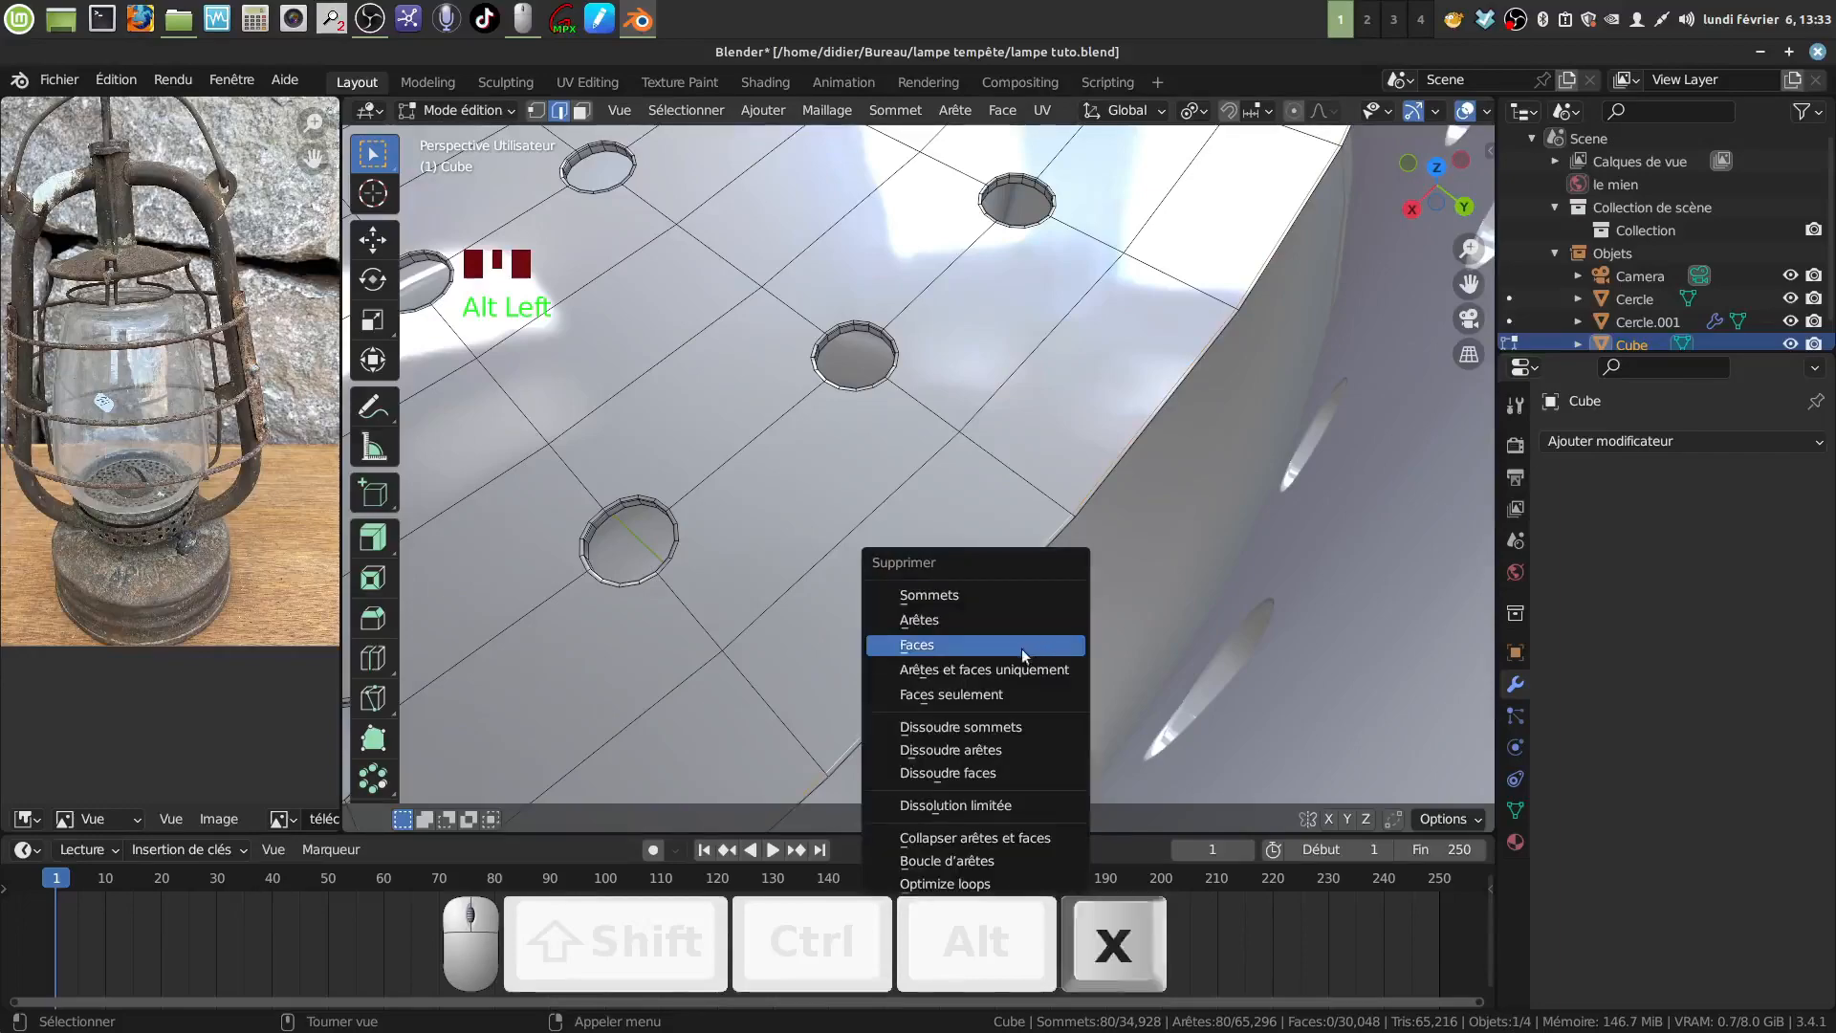
pyautogui.click(1030, 747)
# Return to Object Mode, deselect the burner part and examine its perforated brim inside the collar.
pyautogui.scroll(-9, 1055, 542)
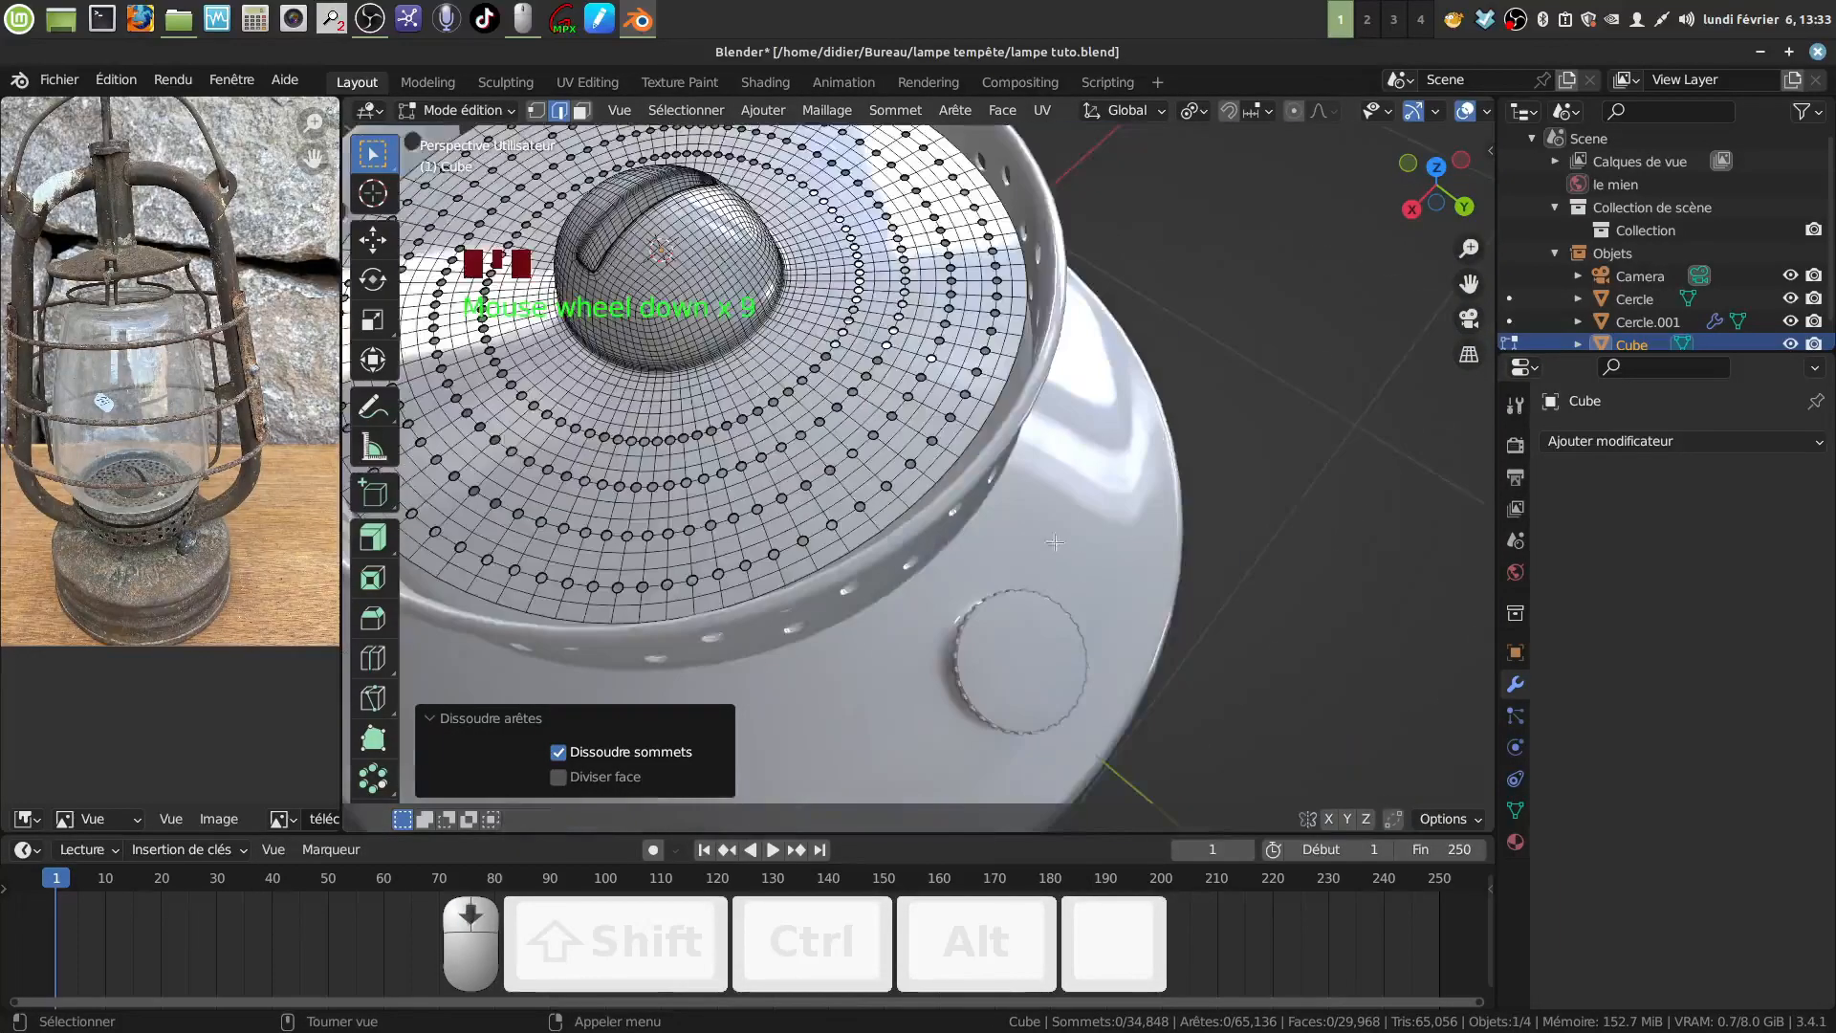
pyautogui.moveTo(1055, 542); pyautogui.dragTo(1041, 500, button='middle')
pyautogui.press('Tab')
pyautogui.moveTo(966, 413); pyautogui.dragTo(1079, 460, button='middle')
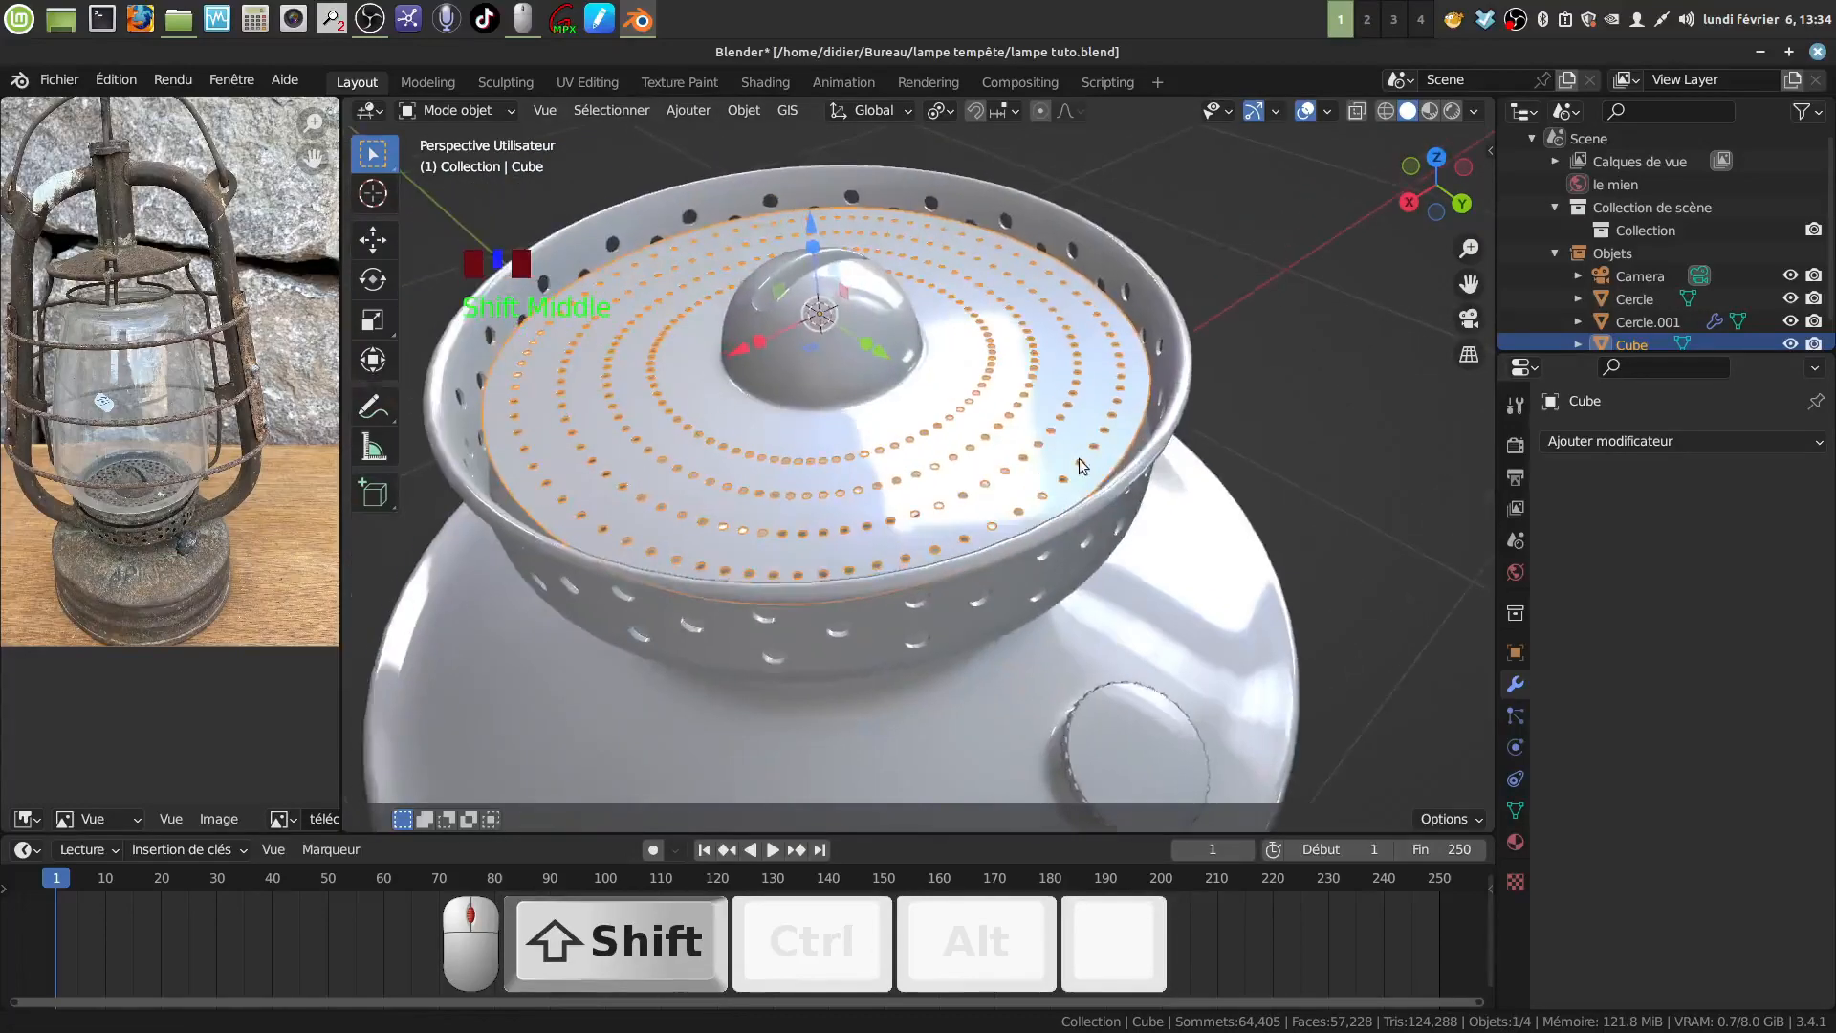
pyautogui.click(1320, 456)
pyautogui.scroll(2, 1014, 546)
pyautogui.moveTo(1011, 547); pyautogui.dragTo(974, 497, button='middle')
pyautogui.scroll(-3, 979, 558)
# Raise the burner part about 0.101 m along Z and scale it up by a factor of about 1.049.
pyautogui.click(881, 276)
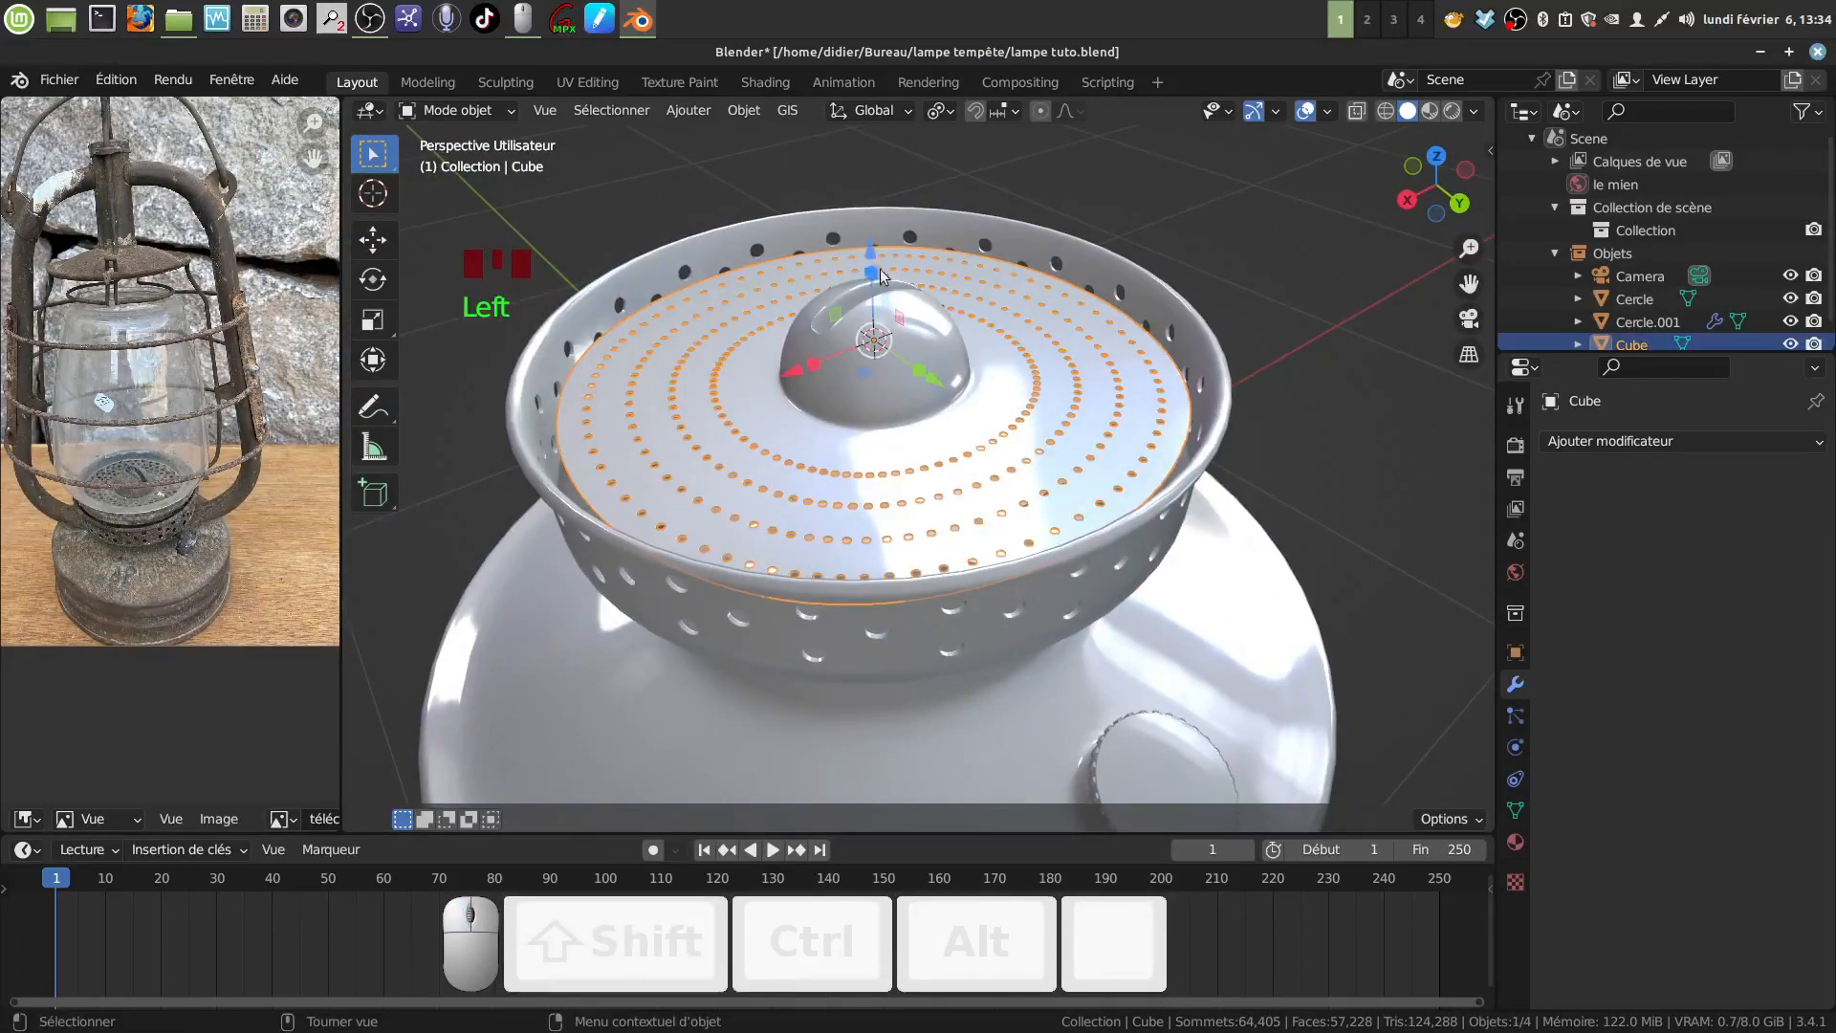
pyautogui.moveTo(881, 277); pyautogui.dragTo(876, 197)
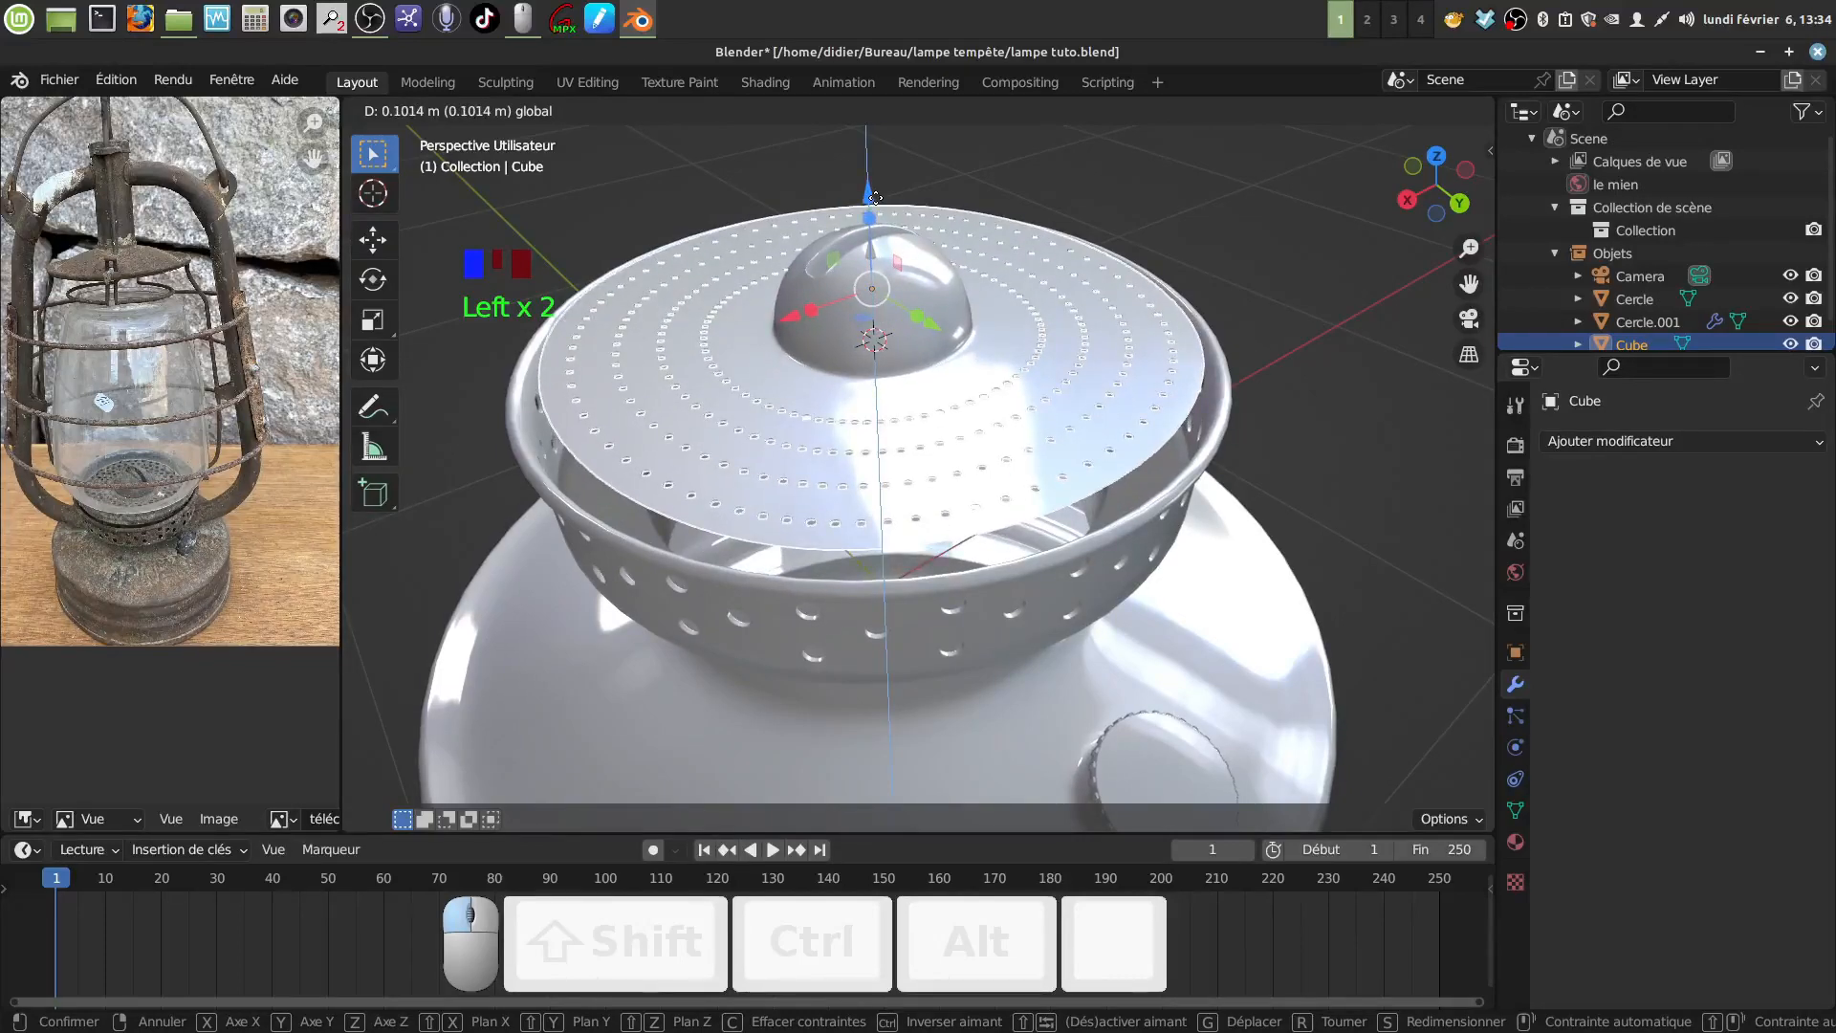
pyautogui.moveTo(876, 197); pyautogui.dragTo(877, 197)
pyautogui.moveTo(1077, 278); pyautogui.dragTo(1121, 392, button='middle')
pyautogui.press('s')
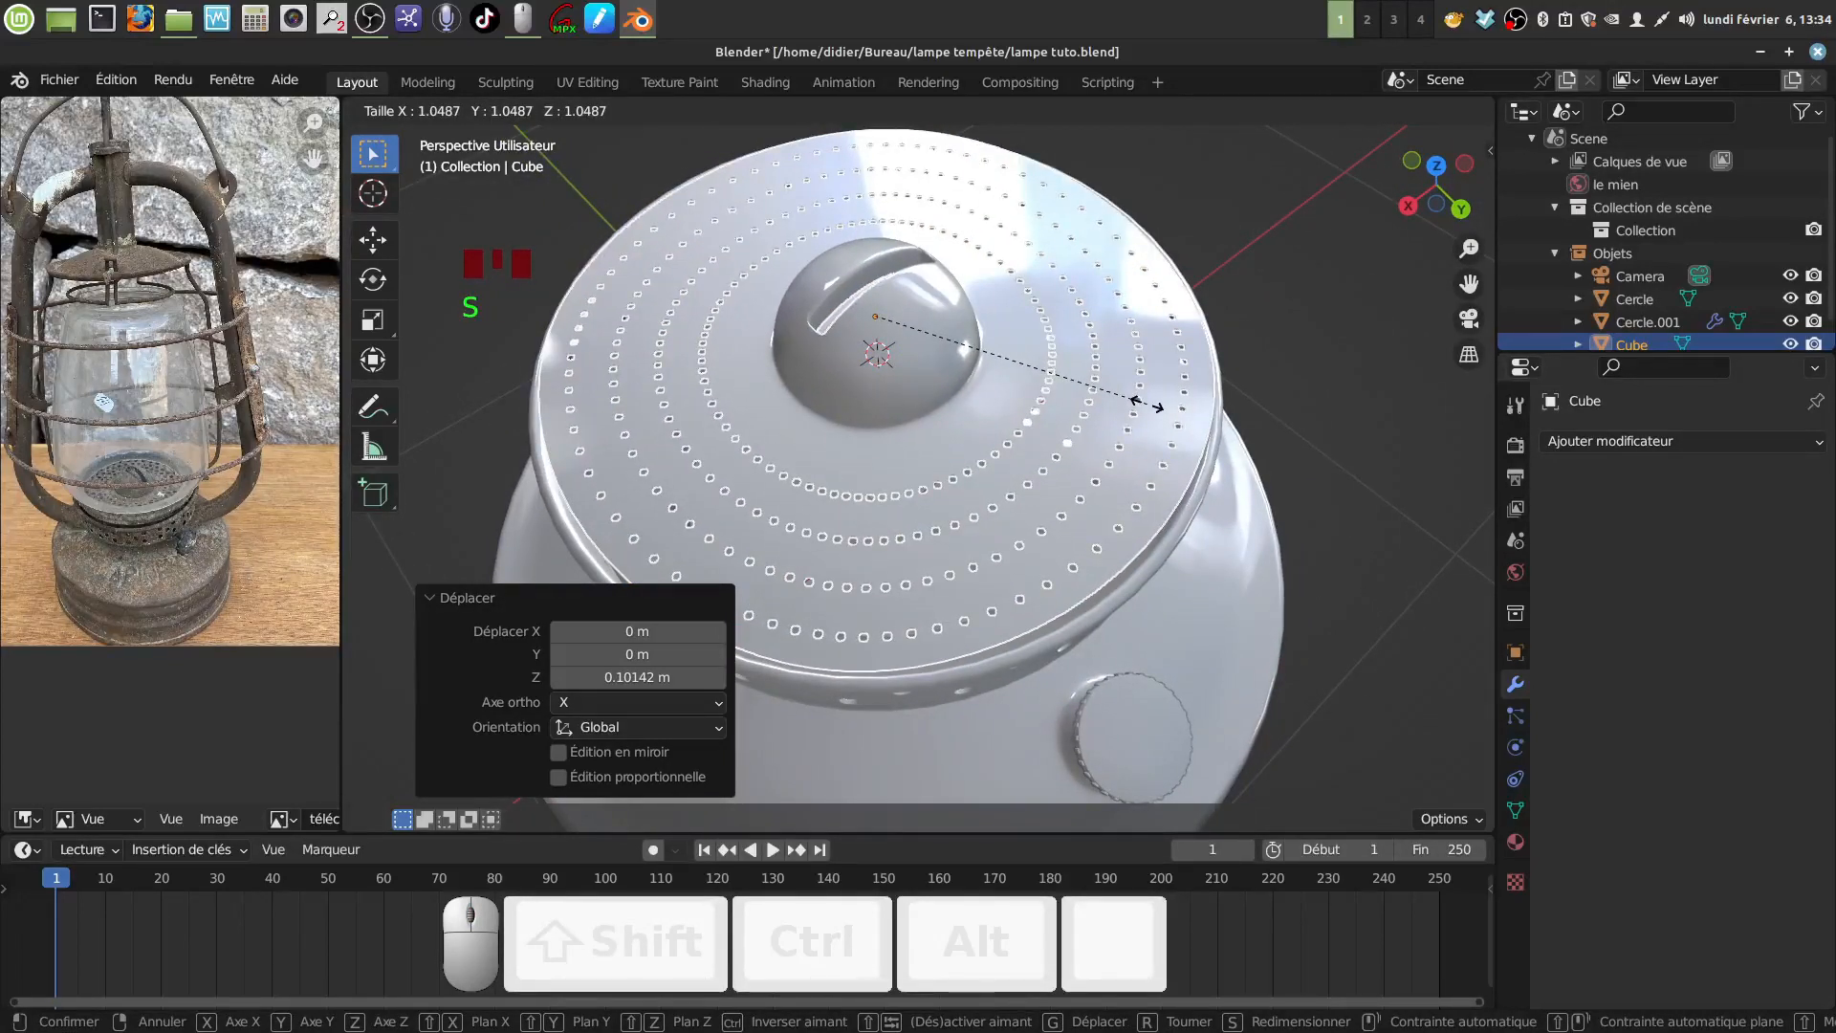
pyautogui.click(1148, 404)
# Lower the burner part about 0.015 m along Z so it sits on the collar's lip.
pyautogui.moveTo(1144, 404); pyautogui.dragTo(1033, 291, button='middle')
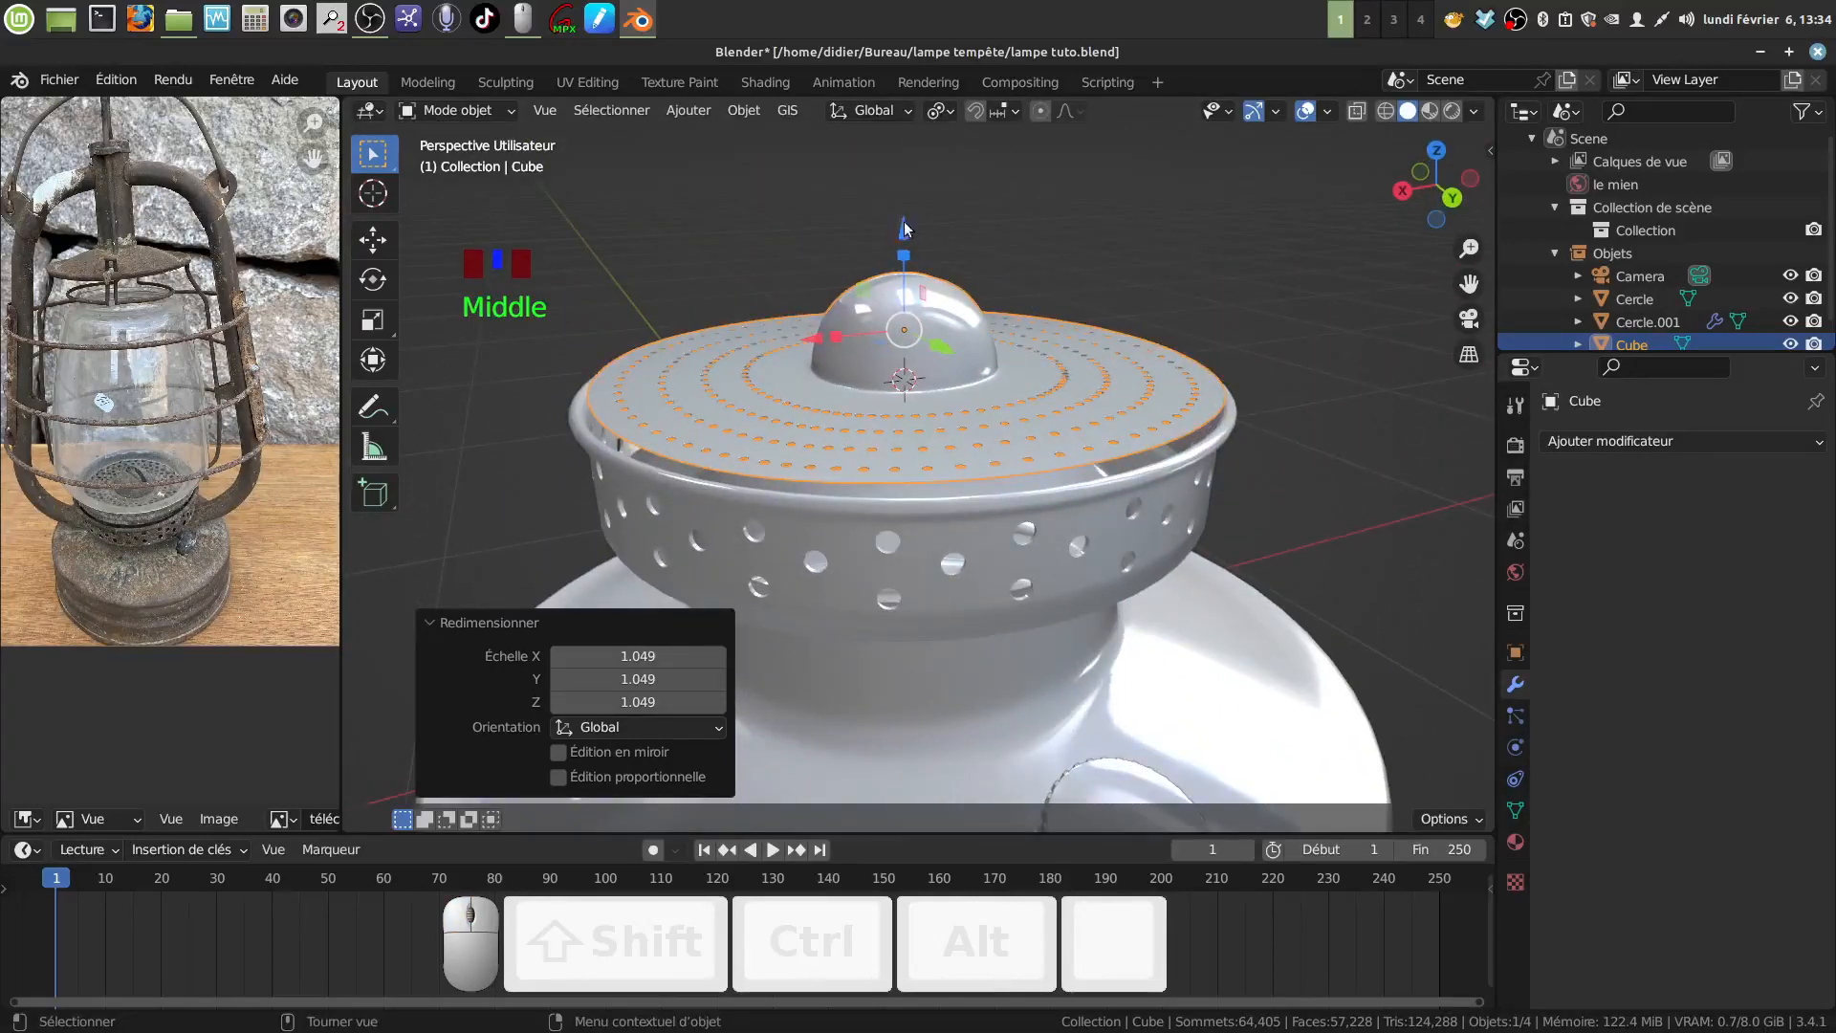
pyautogui.moveTo(904, 227); pyautogui.dragTo(900, 231)
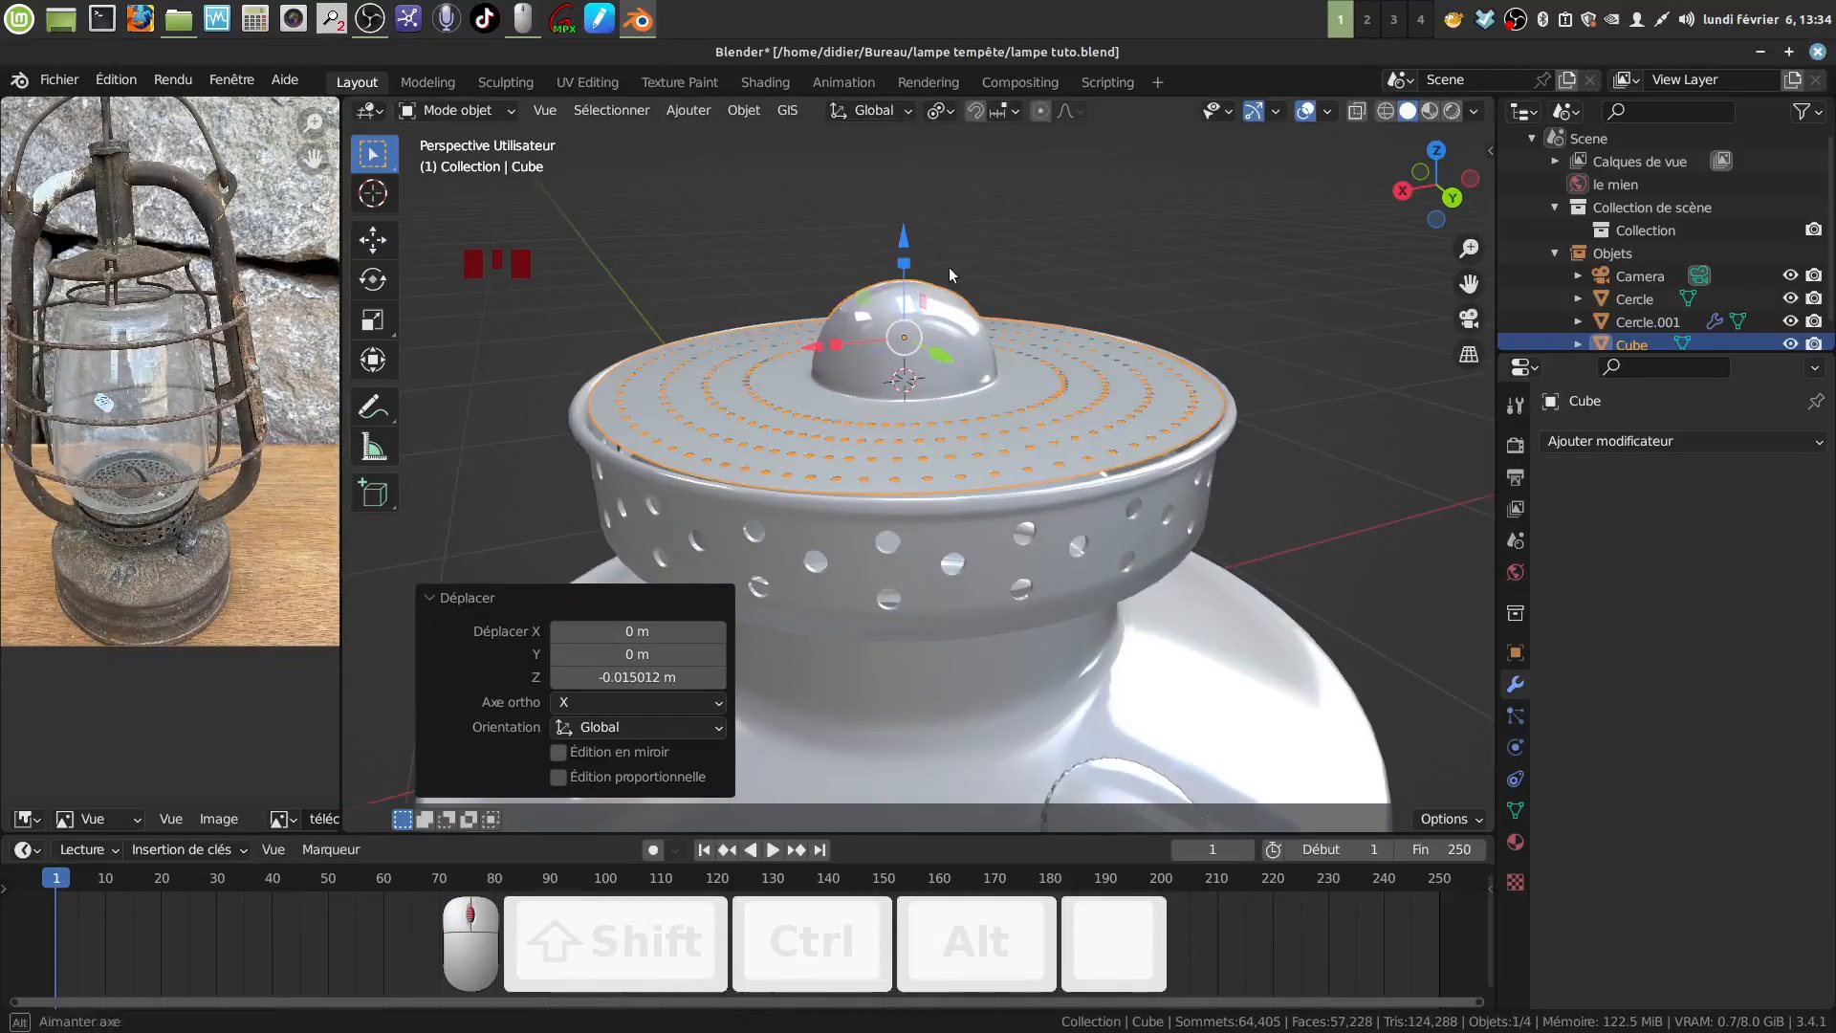
pyautogui.moveTo(948, 267); pyautogui.dragTo(951, 428, button='middle')
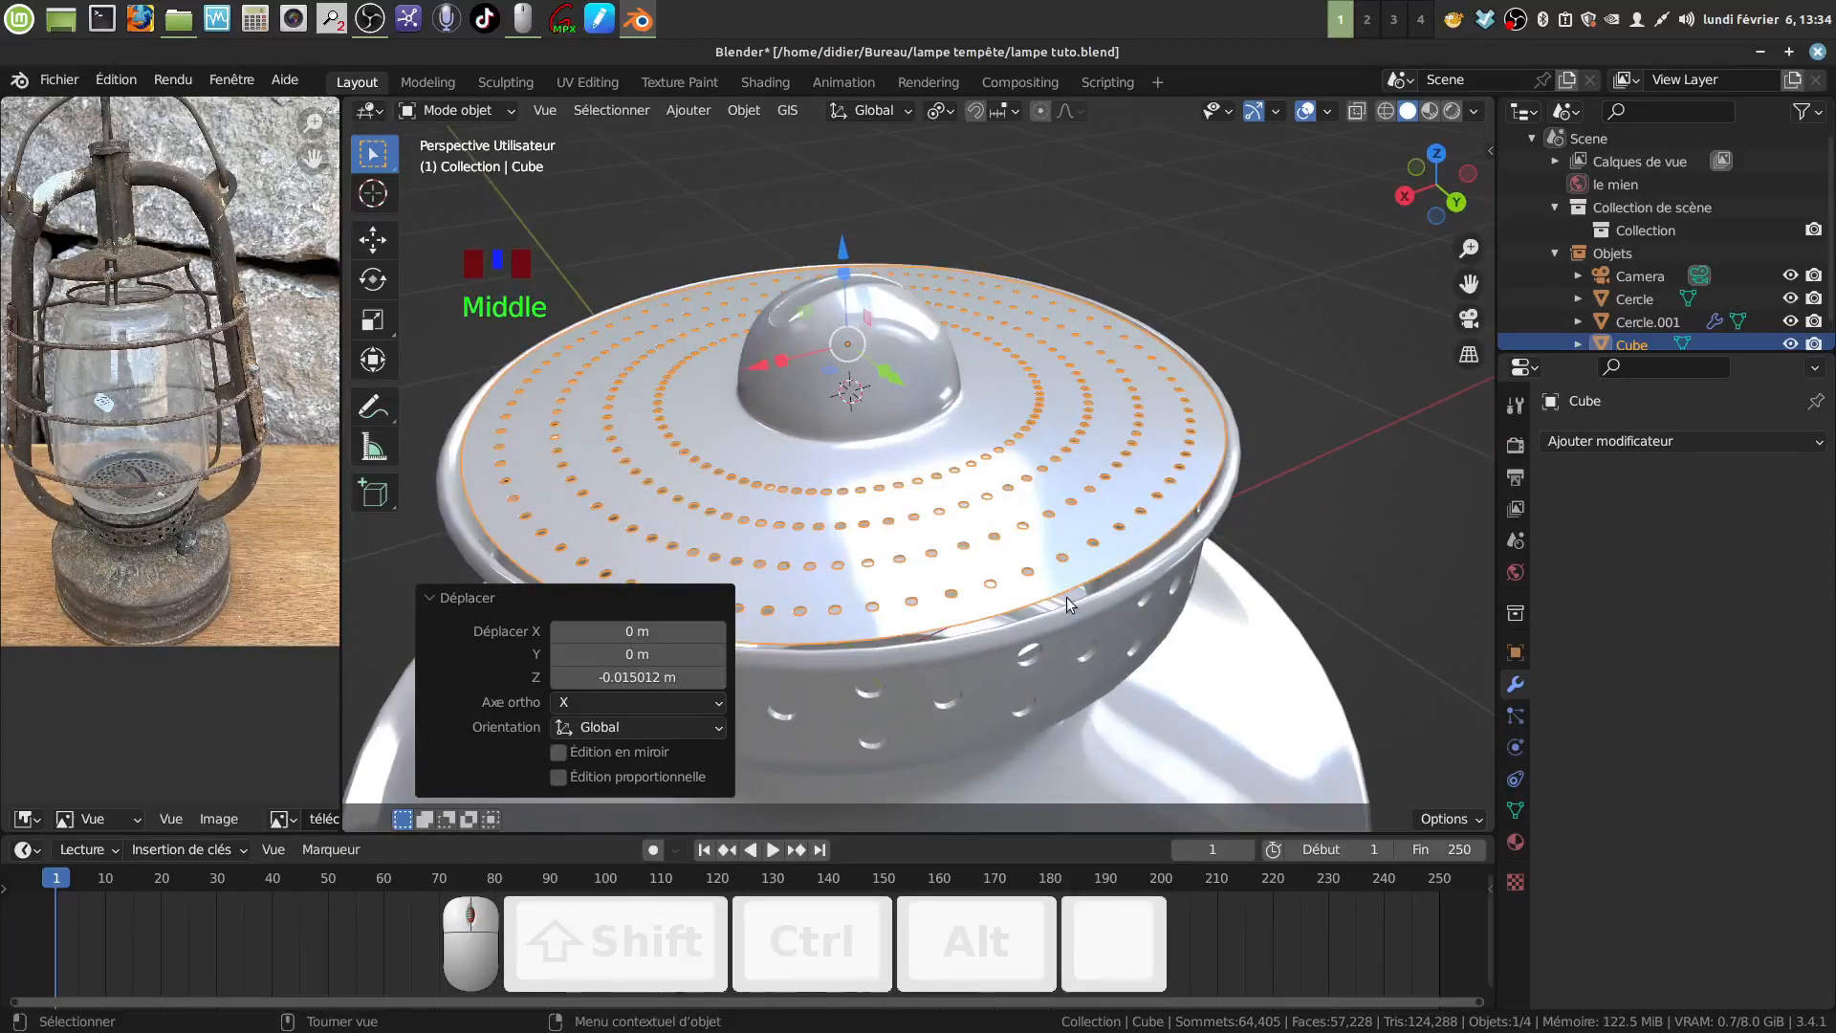
# In Edit Mode, extrude the brim's outer edge loop and raise it along Z to form a vertical wall.
pyautogui.press('Tab')
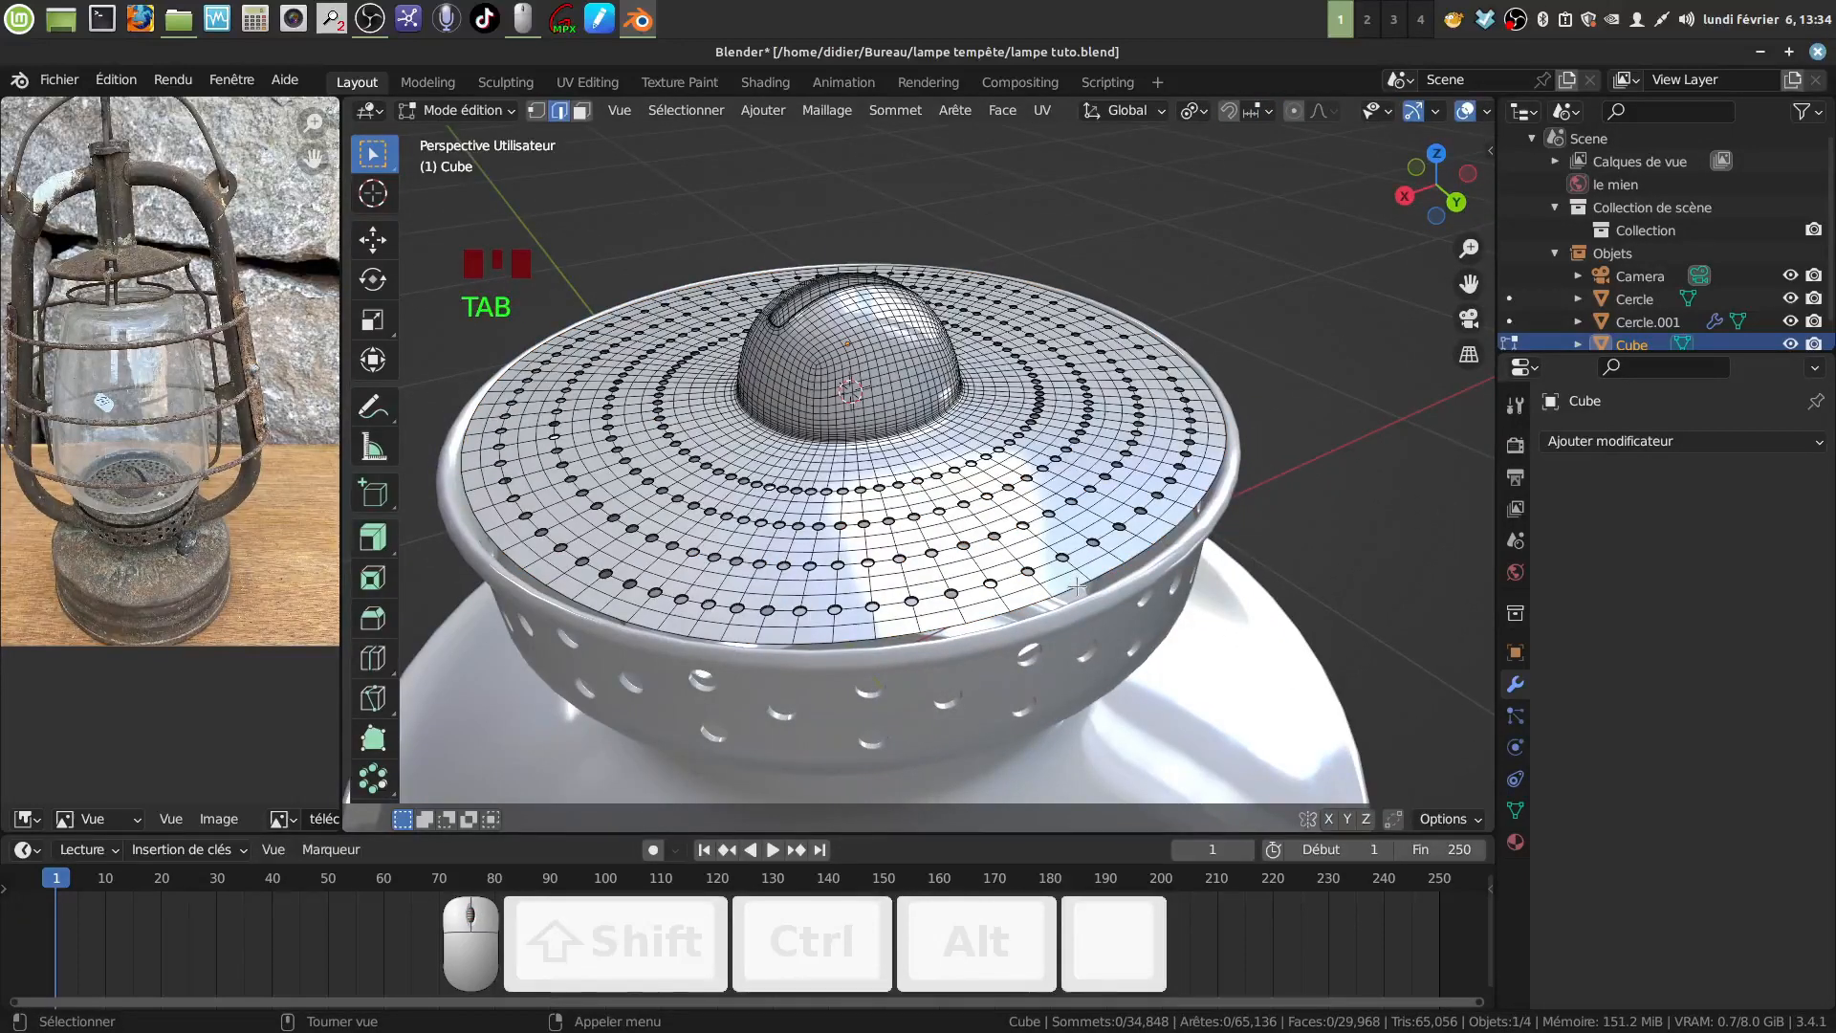
pyautogui.keyDown('alt'); pyautogui.click(1078, 586); pyautogui.keyUp('alt')
pyautogui.moveTo(1078, 585); pyautogui.dragTo(1061, 501, button='middle')
pyautogui.press('e')
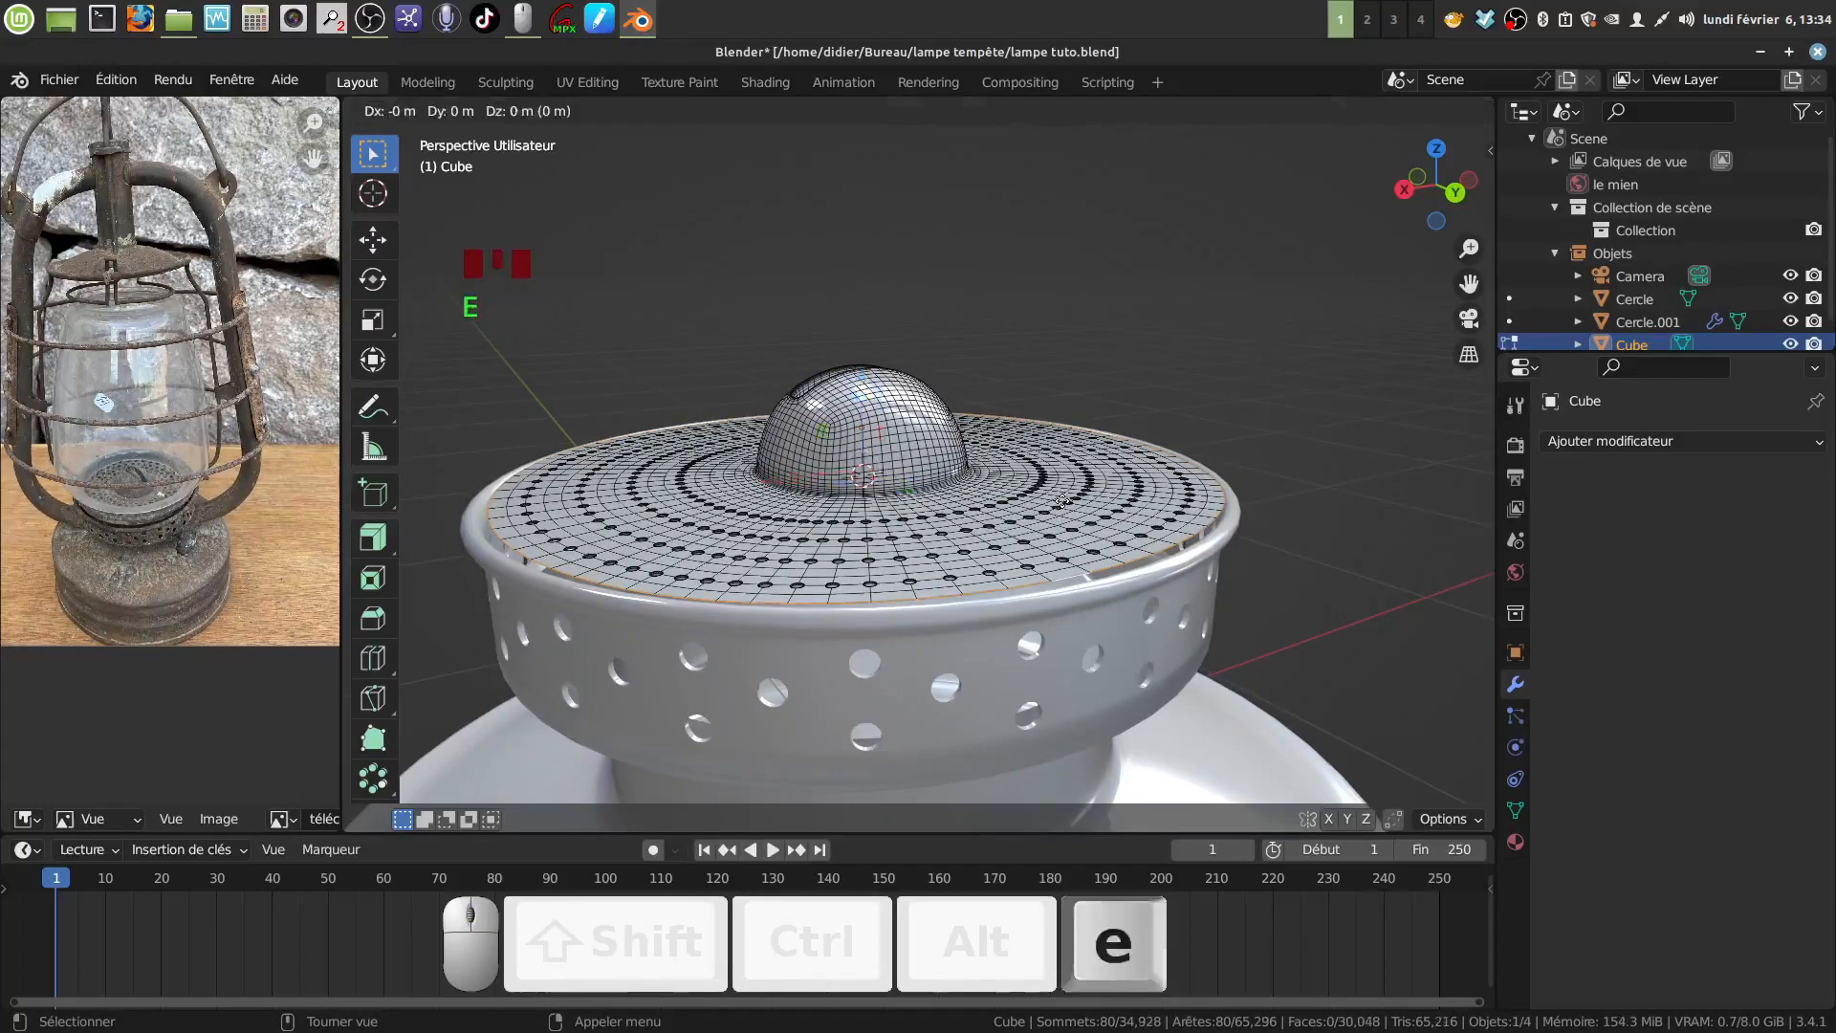
pyautogui.rightClick(887, 369)
pyautogui.moveTo(860, 368); pyautogui.dragTo(860, 191)
# Lower the wall's top edge loop along Z in two moves of about 0.078 m and 0.036 m.
pyautogui.moveTo(861, 192); pyautogui.dragTo(880, 231, button='middle')
pyautogui.scroll(-3, 875, 287)
pyautogui.moveTo(880, 230); pyautogui.dragTo(886, 254)
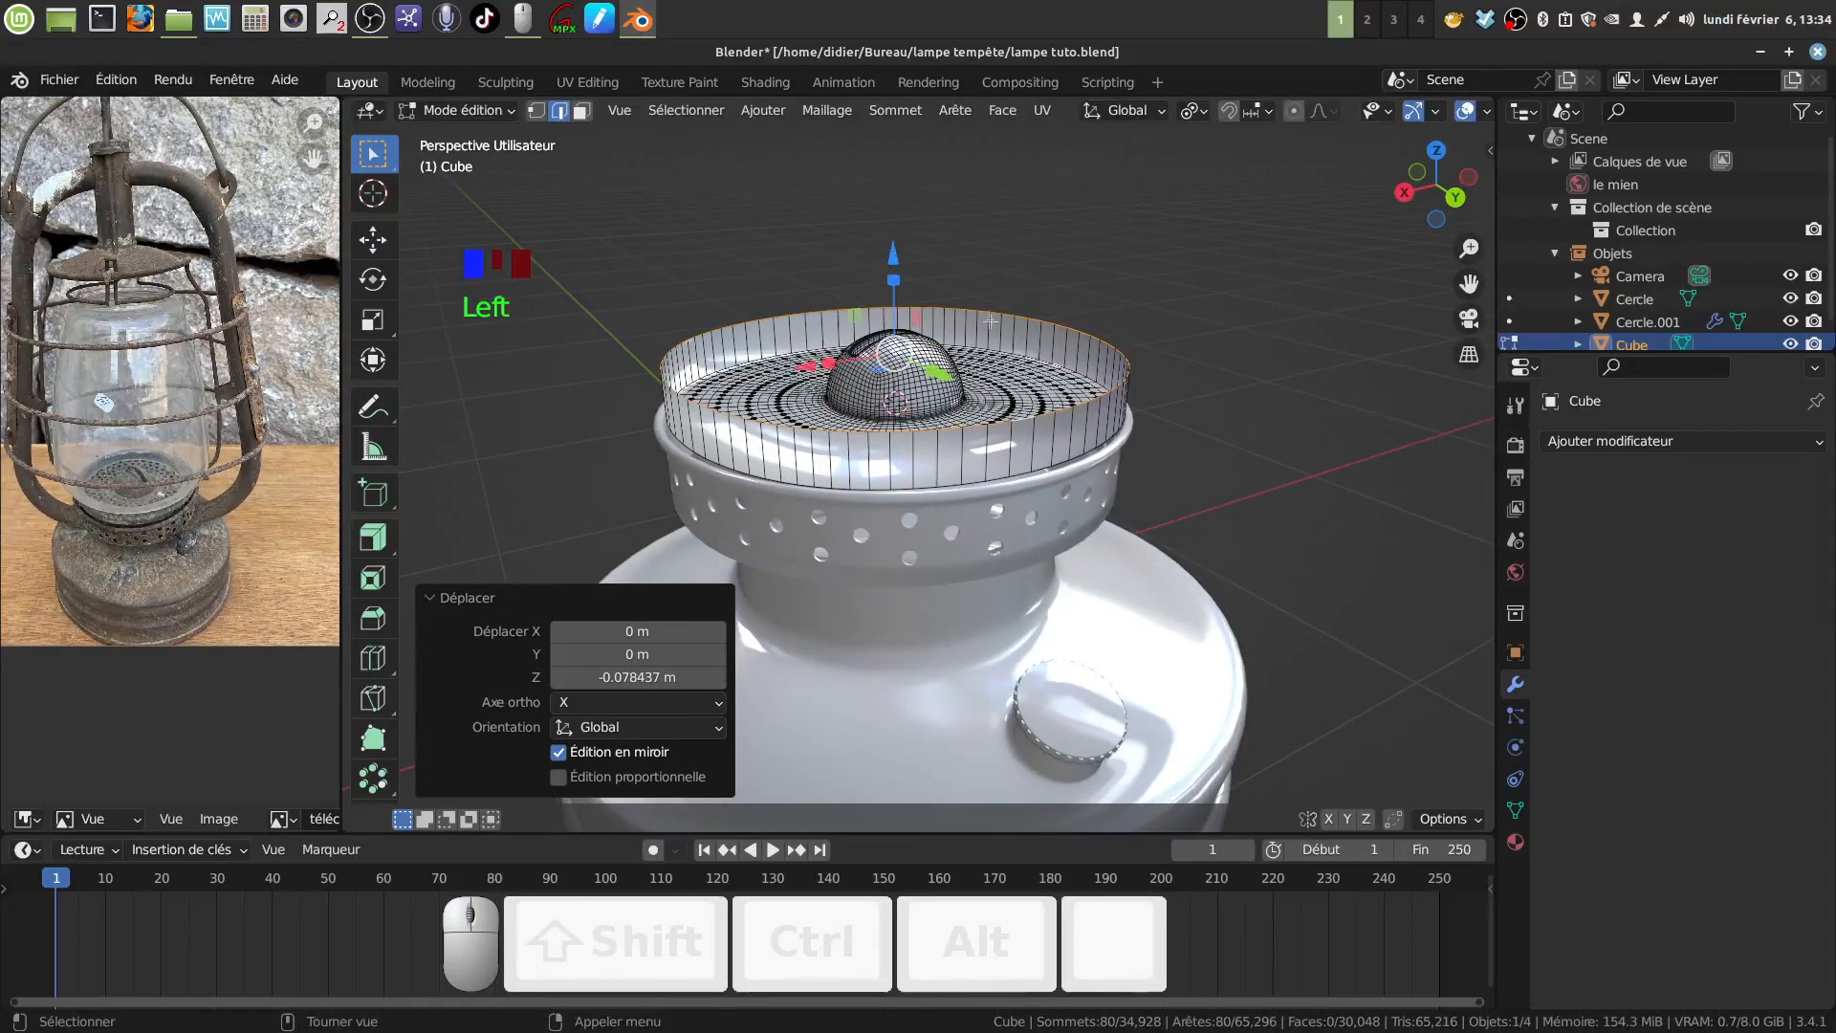
pyautogui.keyDown('shift'); pyautogui.moveTo(887, 254); pyautogui.dragTo(1107, 496, button='middle'); pyautogui.keyUp('shift')
pyautogui.scroll(2, 890, 287)
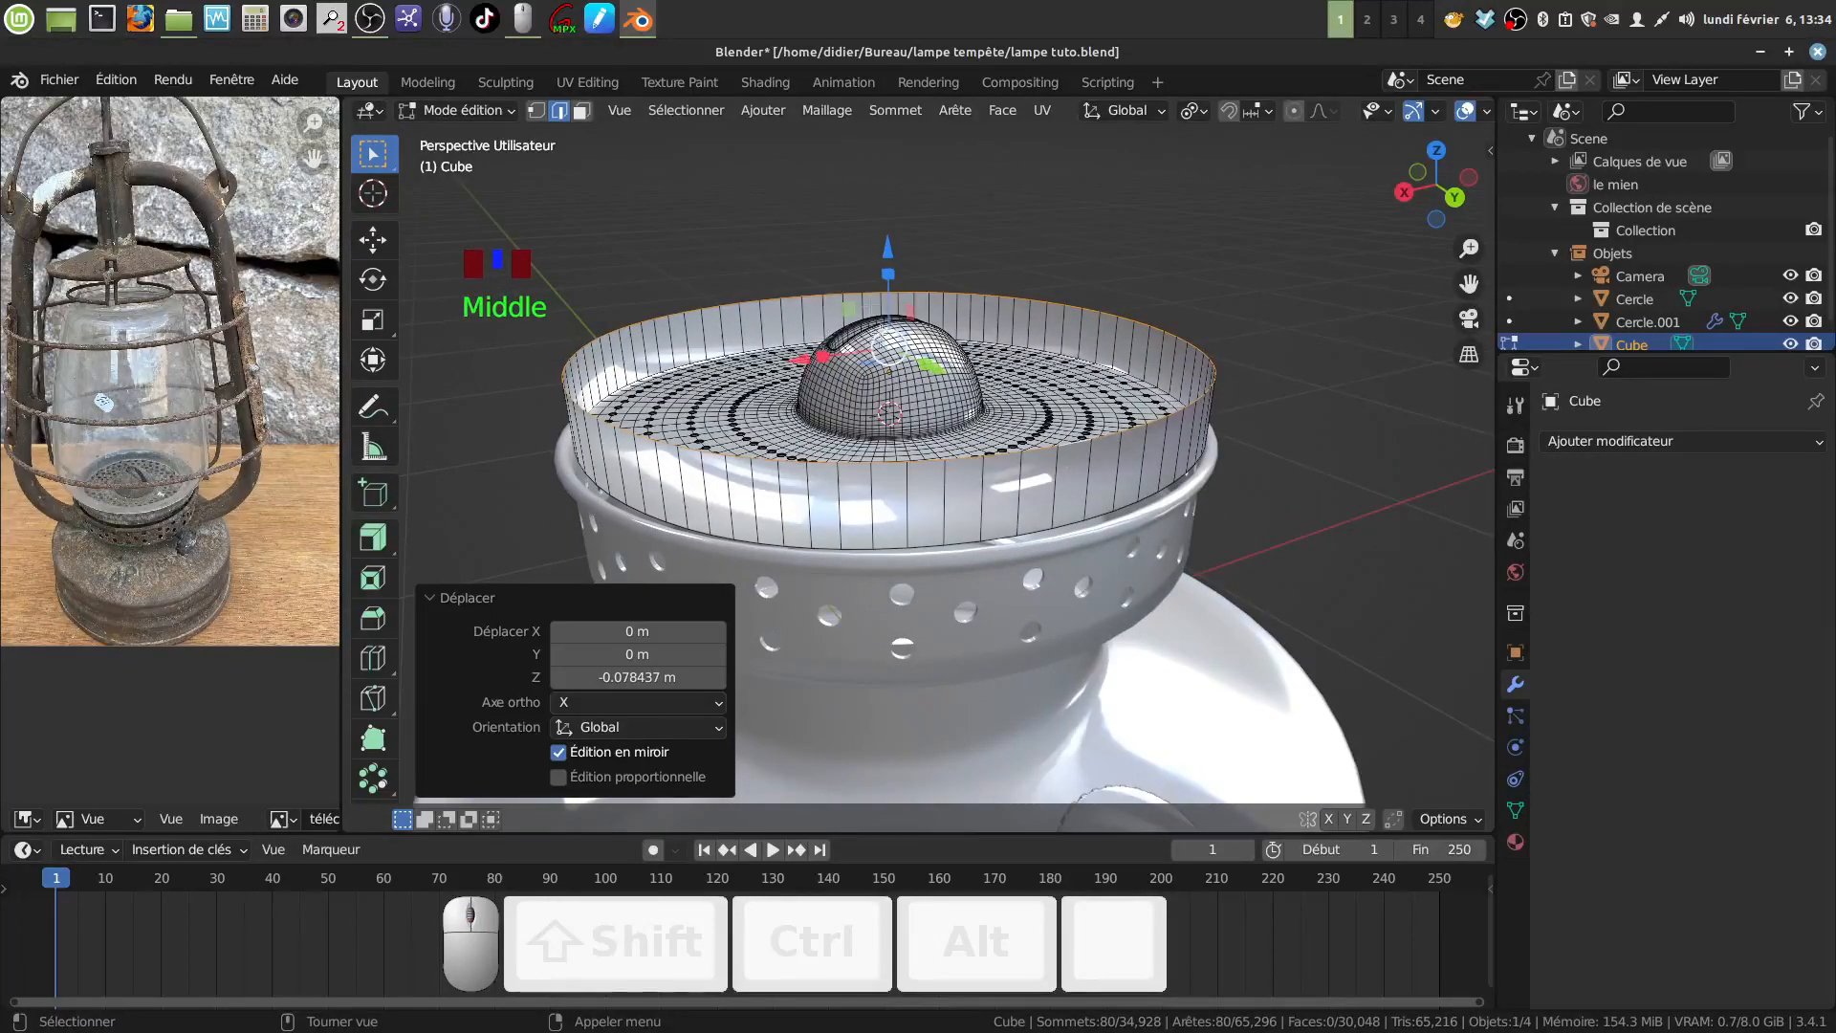
pyautogui.moveTo(888, 252); pyautogui.dragTo(883, 269)
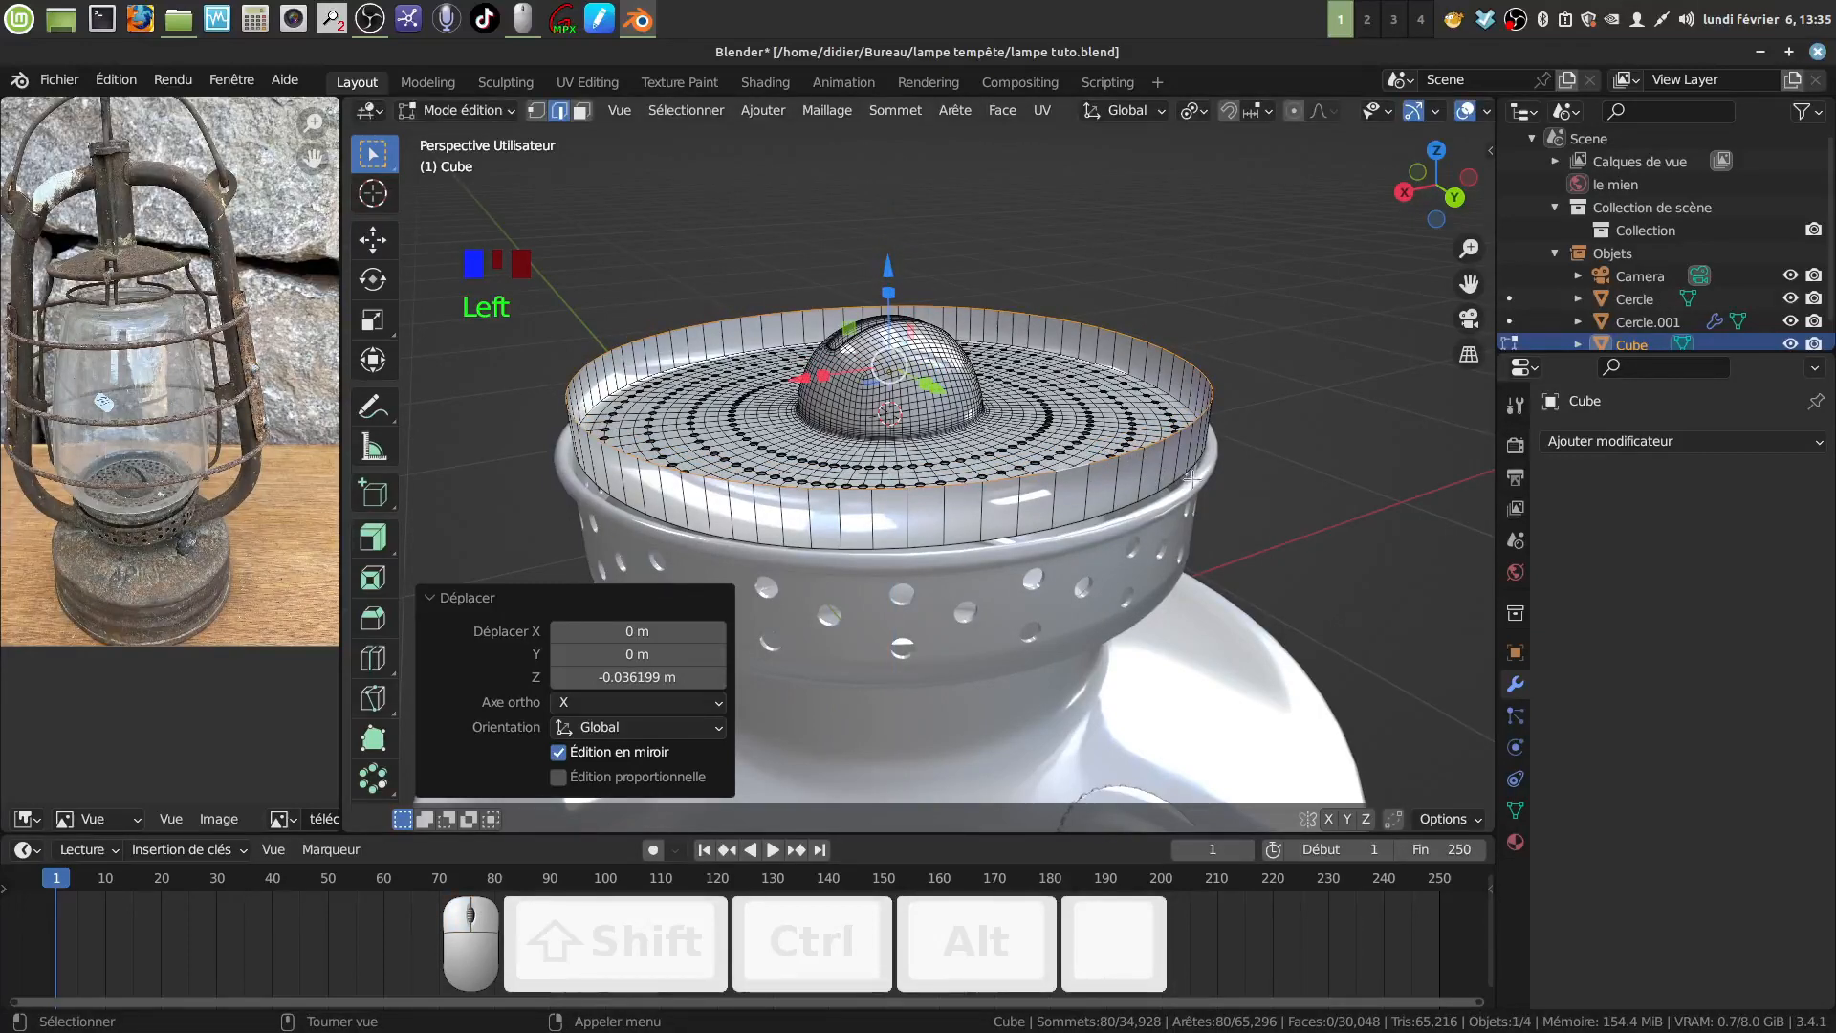
# Scale the wall's top edge loop outward by a factor of 1.011.
pyautogui.press('s')
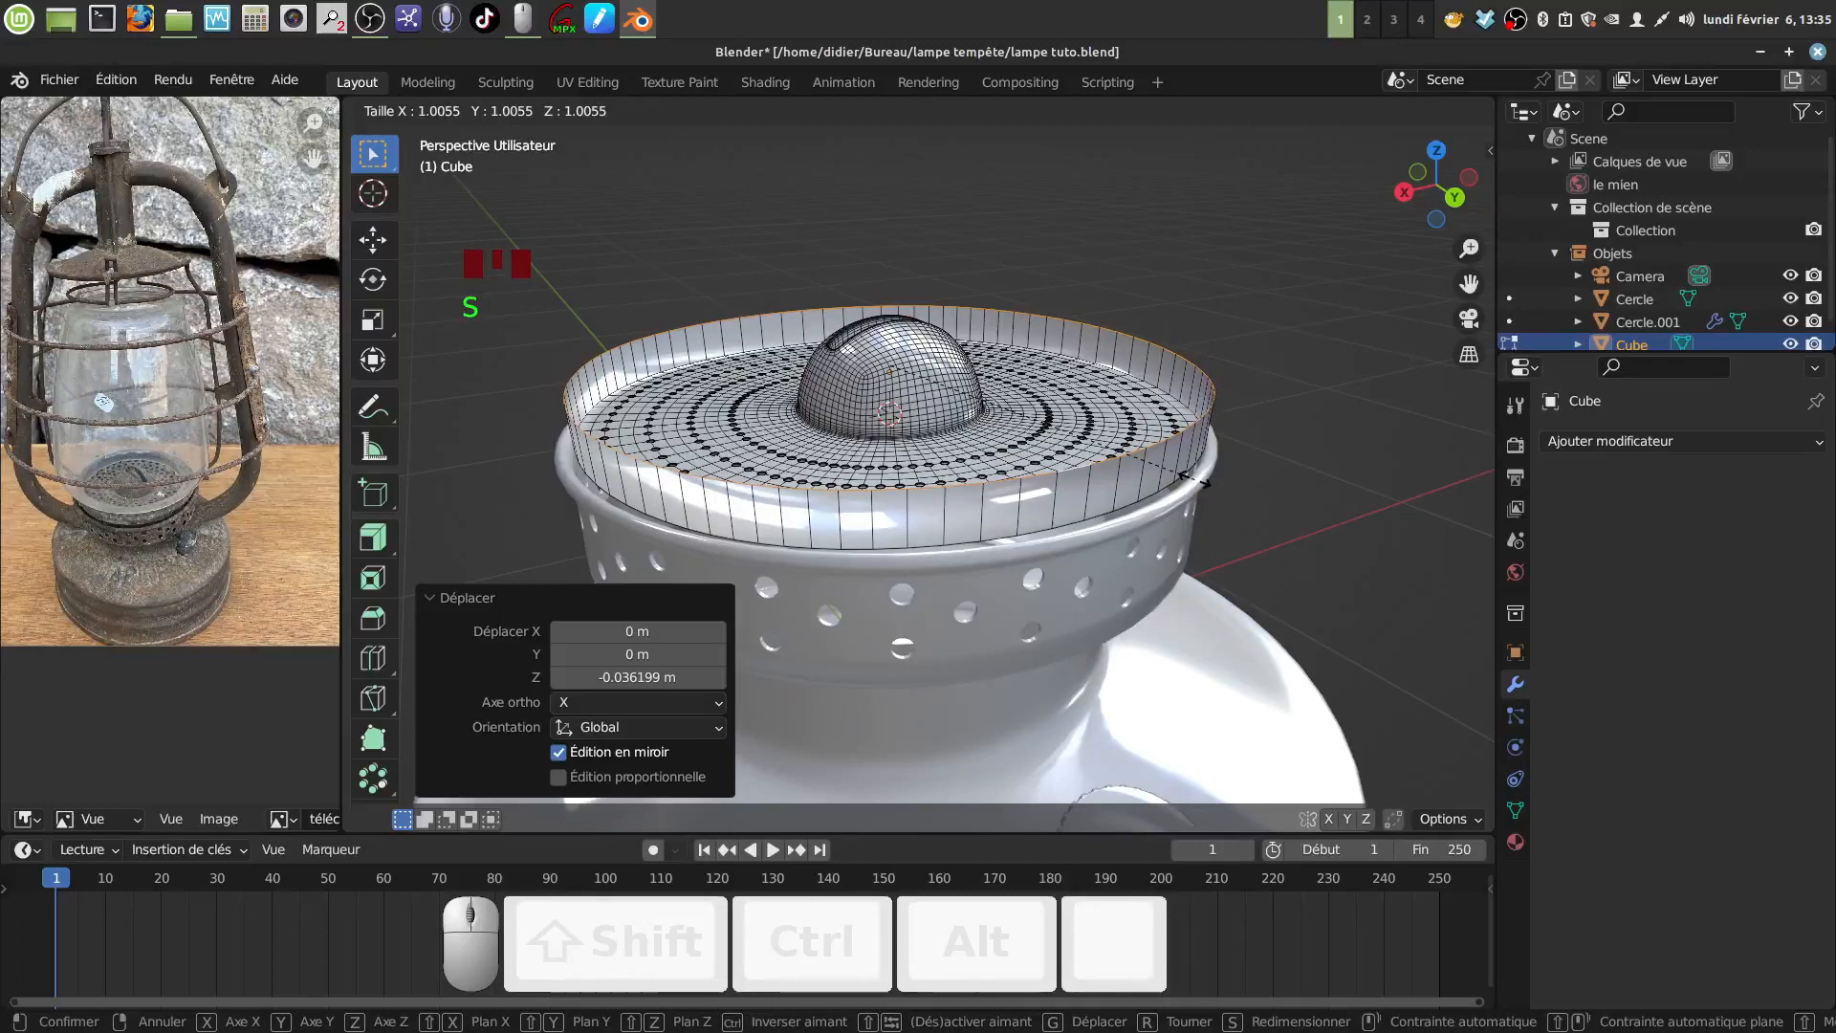
pyautogui.click(1195, 478)
pyautogui.moveTo(1143, 478); pyautogui.dragTo(1148, 467, button='middle')
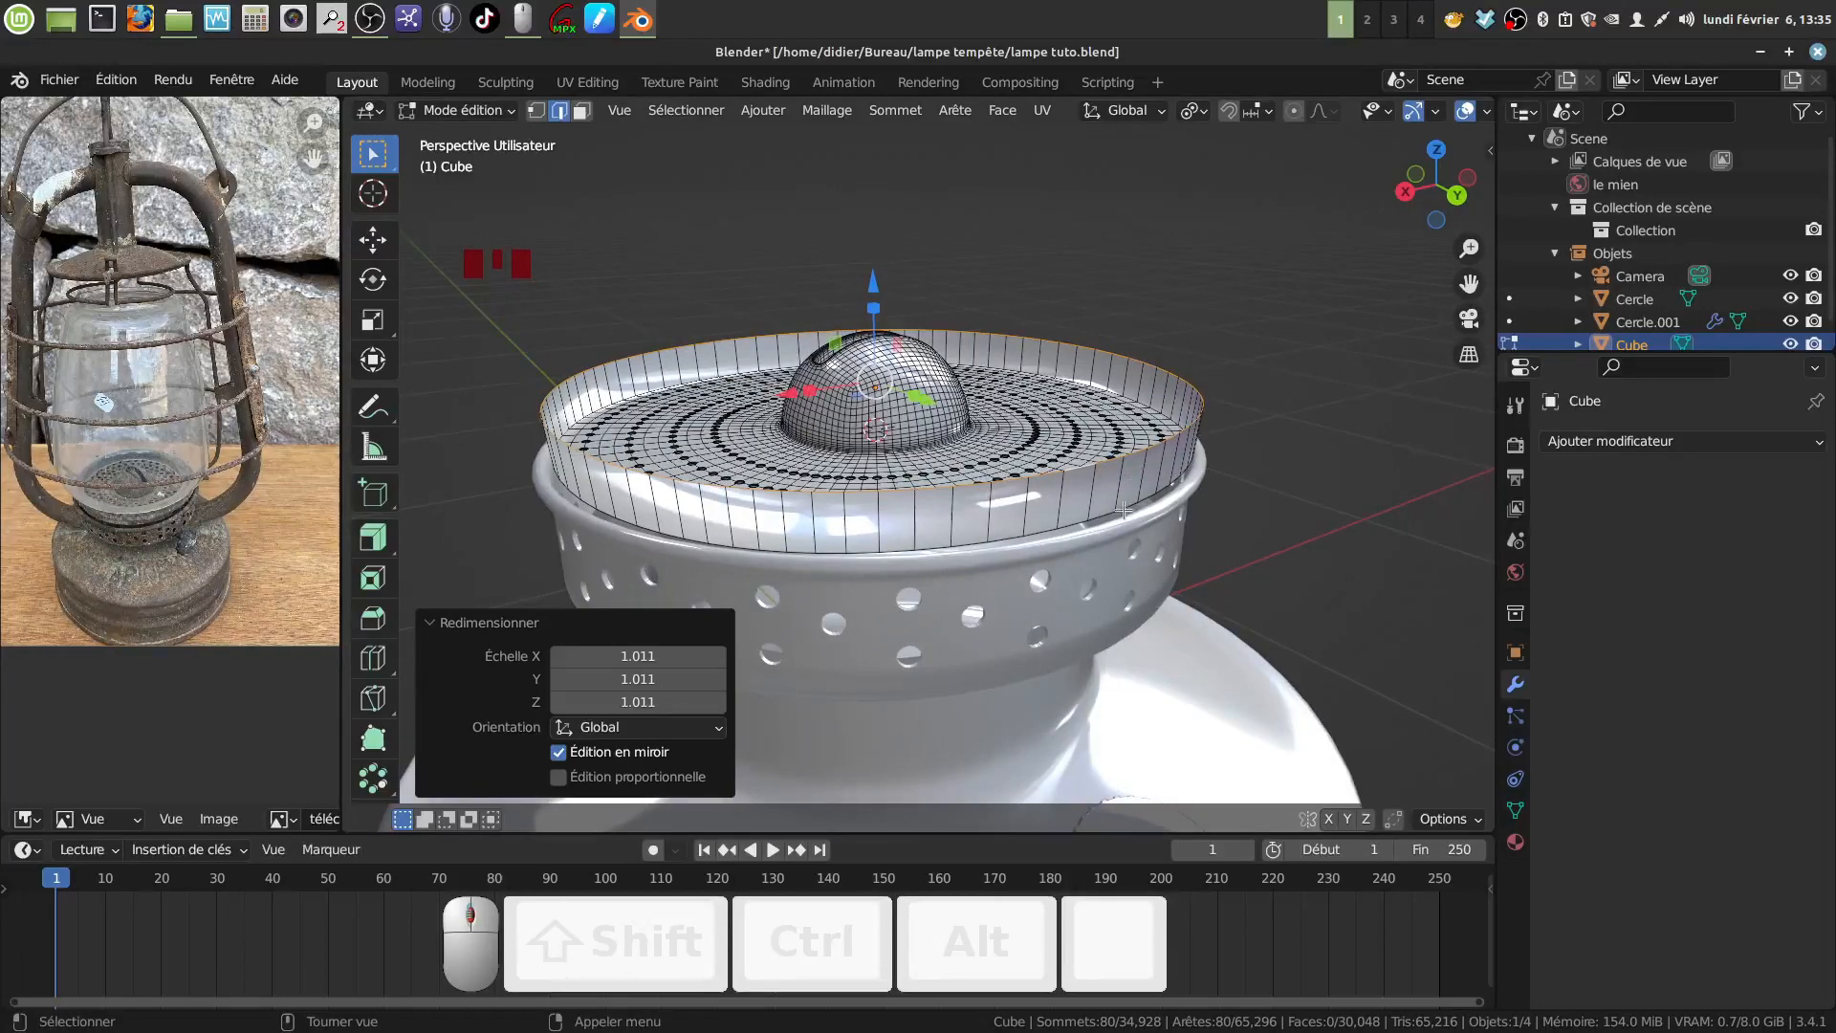
# Add a horizontal loop cut around the wall close to its top edge.
pyautogui.scroll(2, 1124, 510)
pyautogui.hotkey('ctrl', 'r')
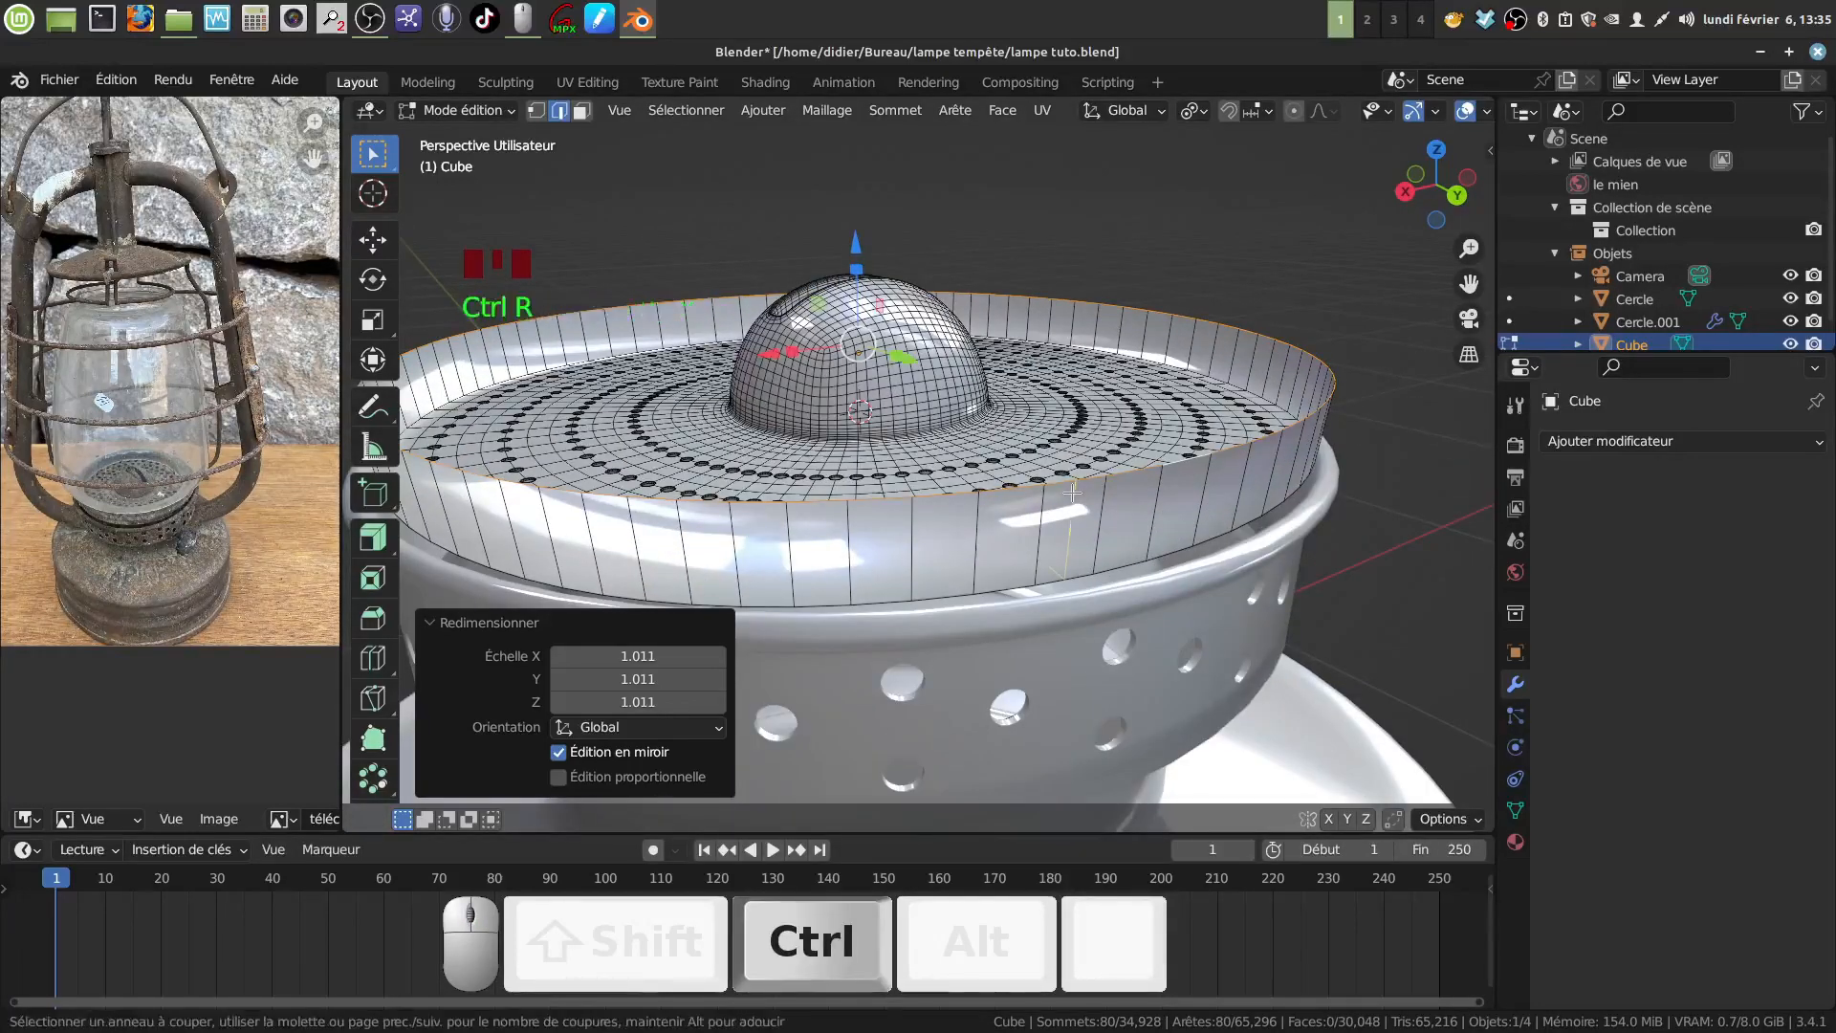
pyautogui.moveTo(1054, 489); pyautogui.dragTo(1049, 475)
# Select the narrow face loop at the wall's top and extrude it outward along its normals by about 0.009 m.
pyautogui.click(580, 111)
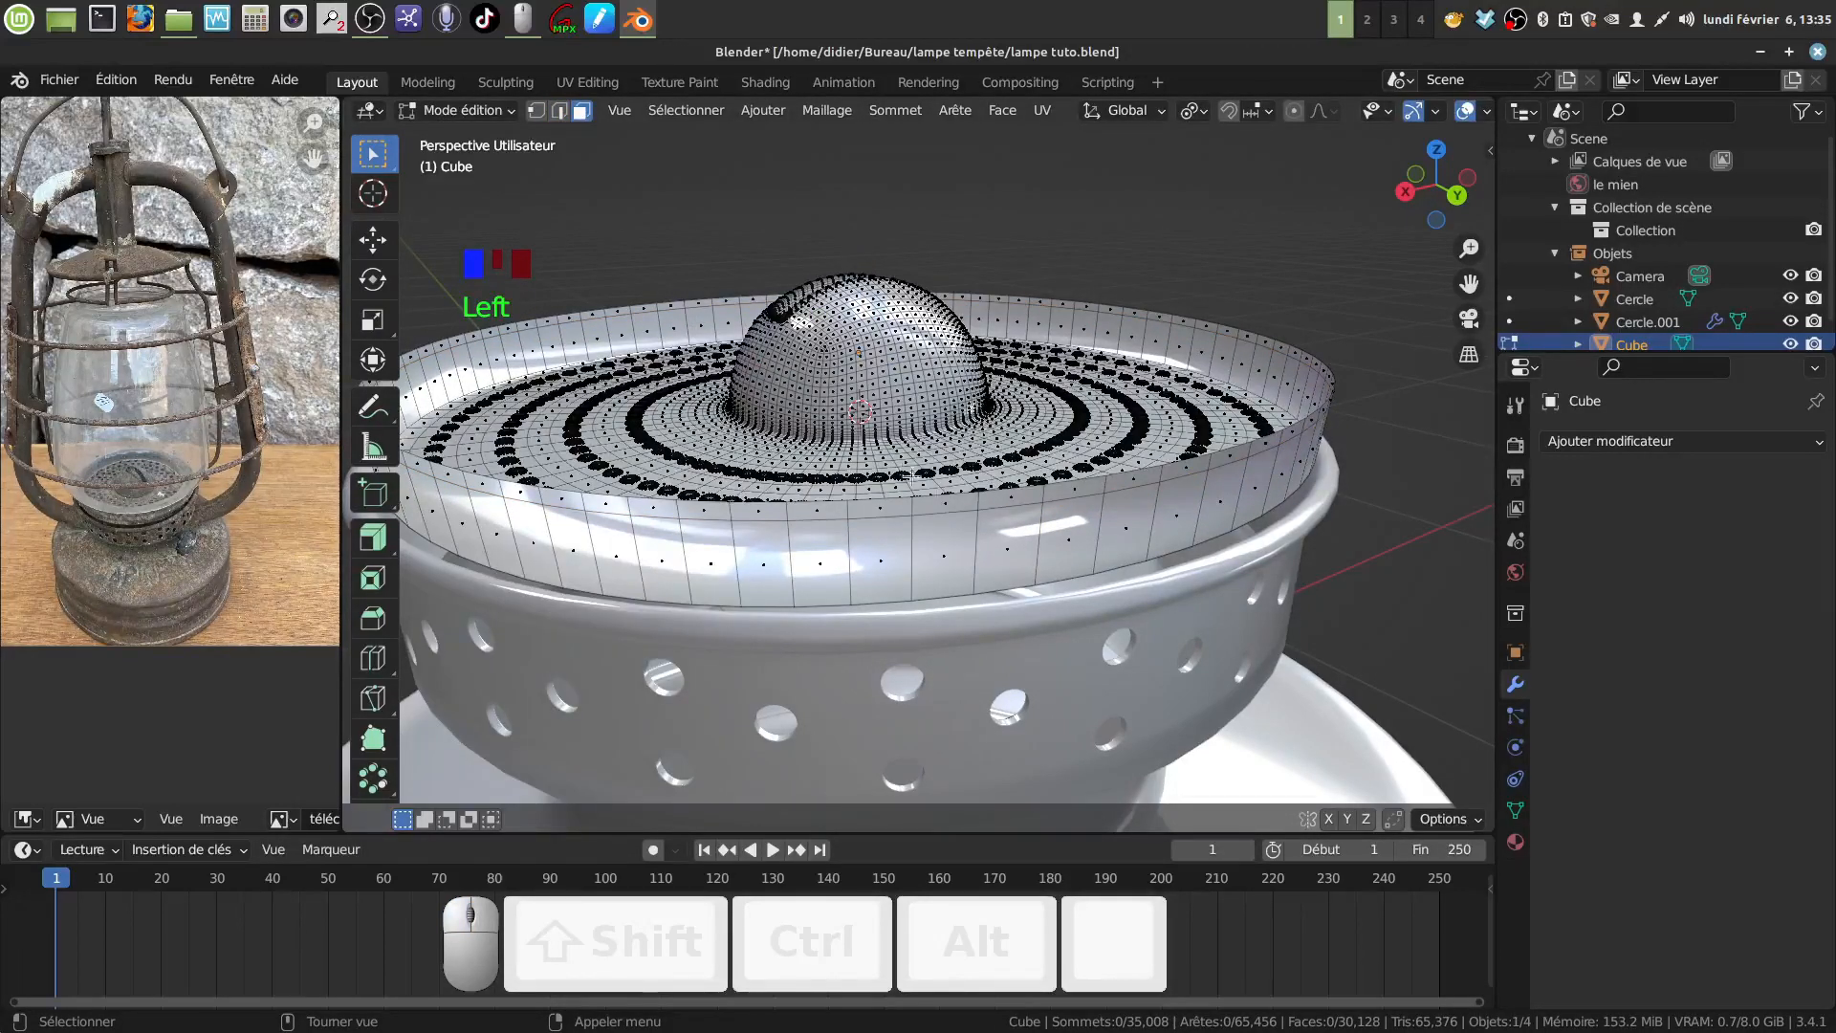
pyautogui.keyDown('alt'); pyautogui.click(979, 498); pyautogui.keyUp('alt')
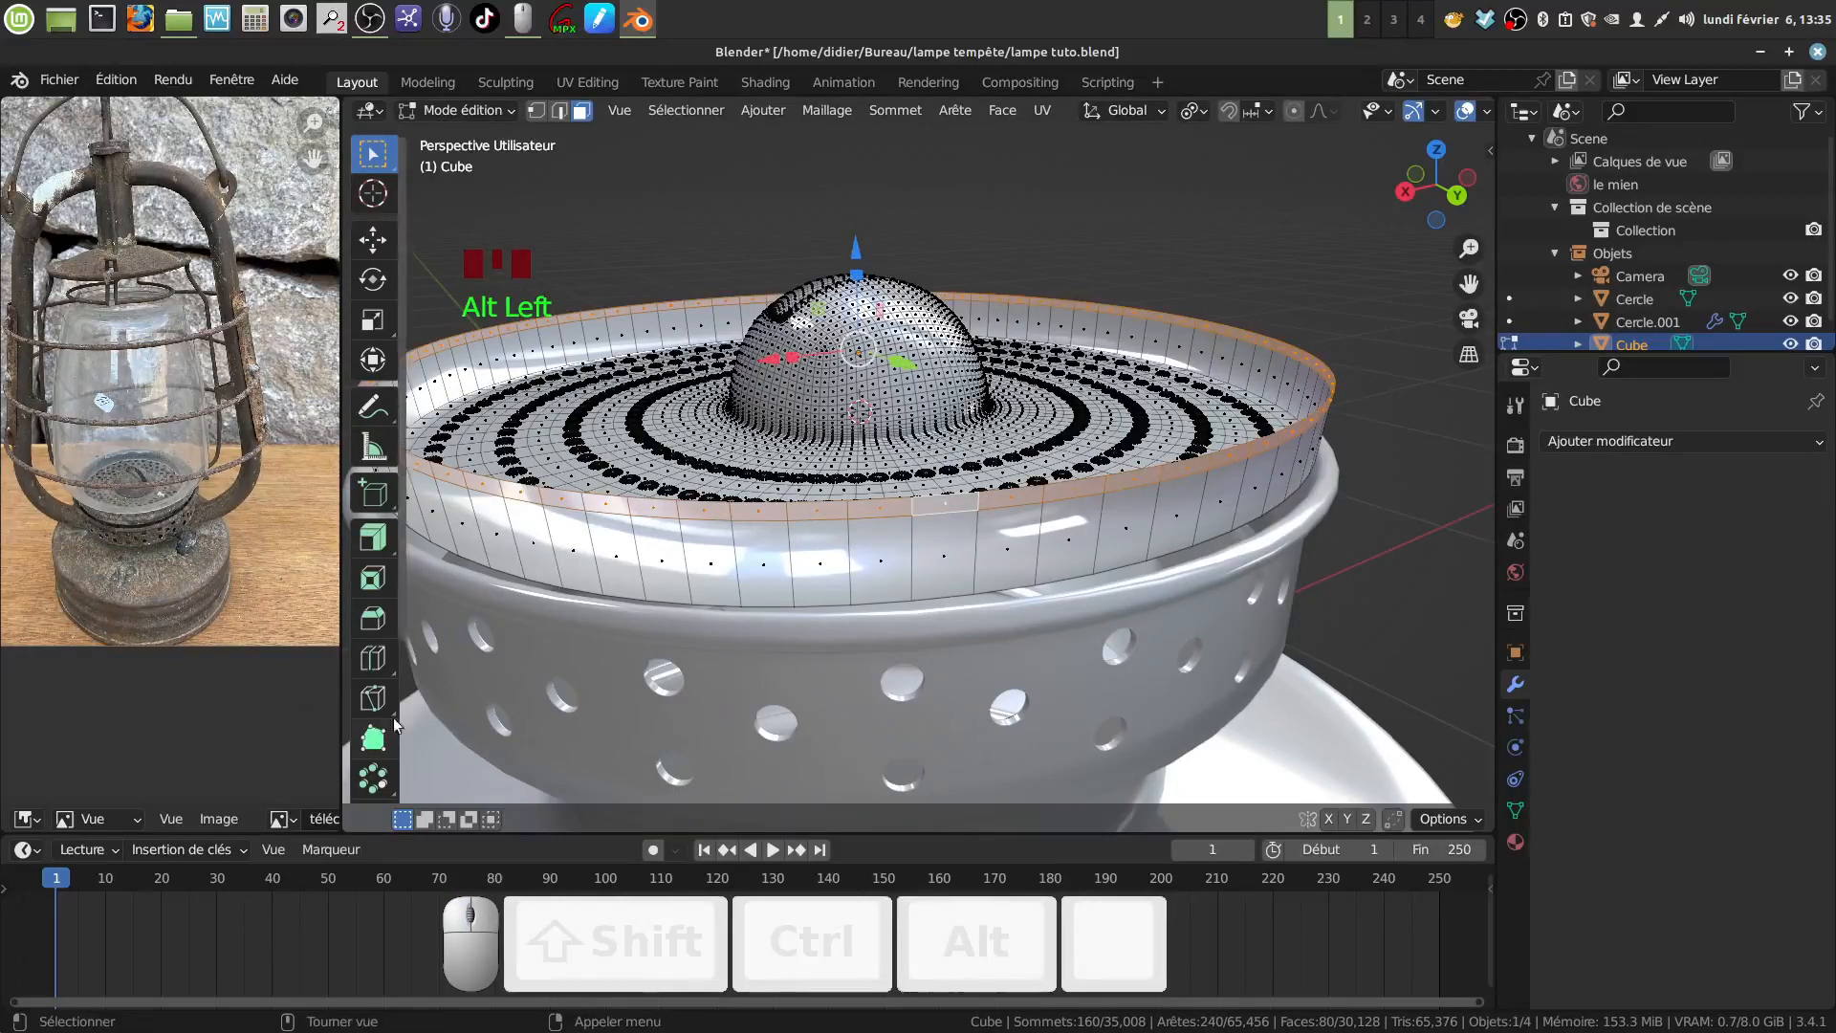
pyautogui.moveTo(373, 542); pyautogui.dragTo(487, 632)
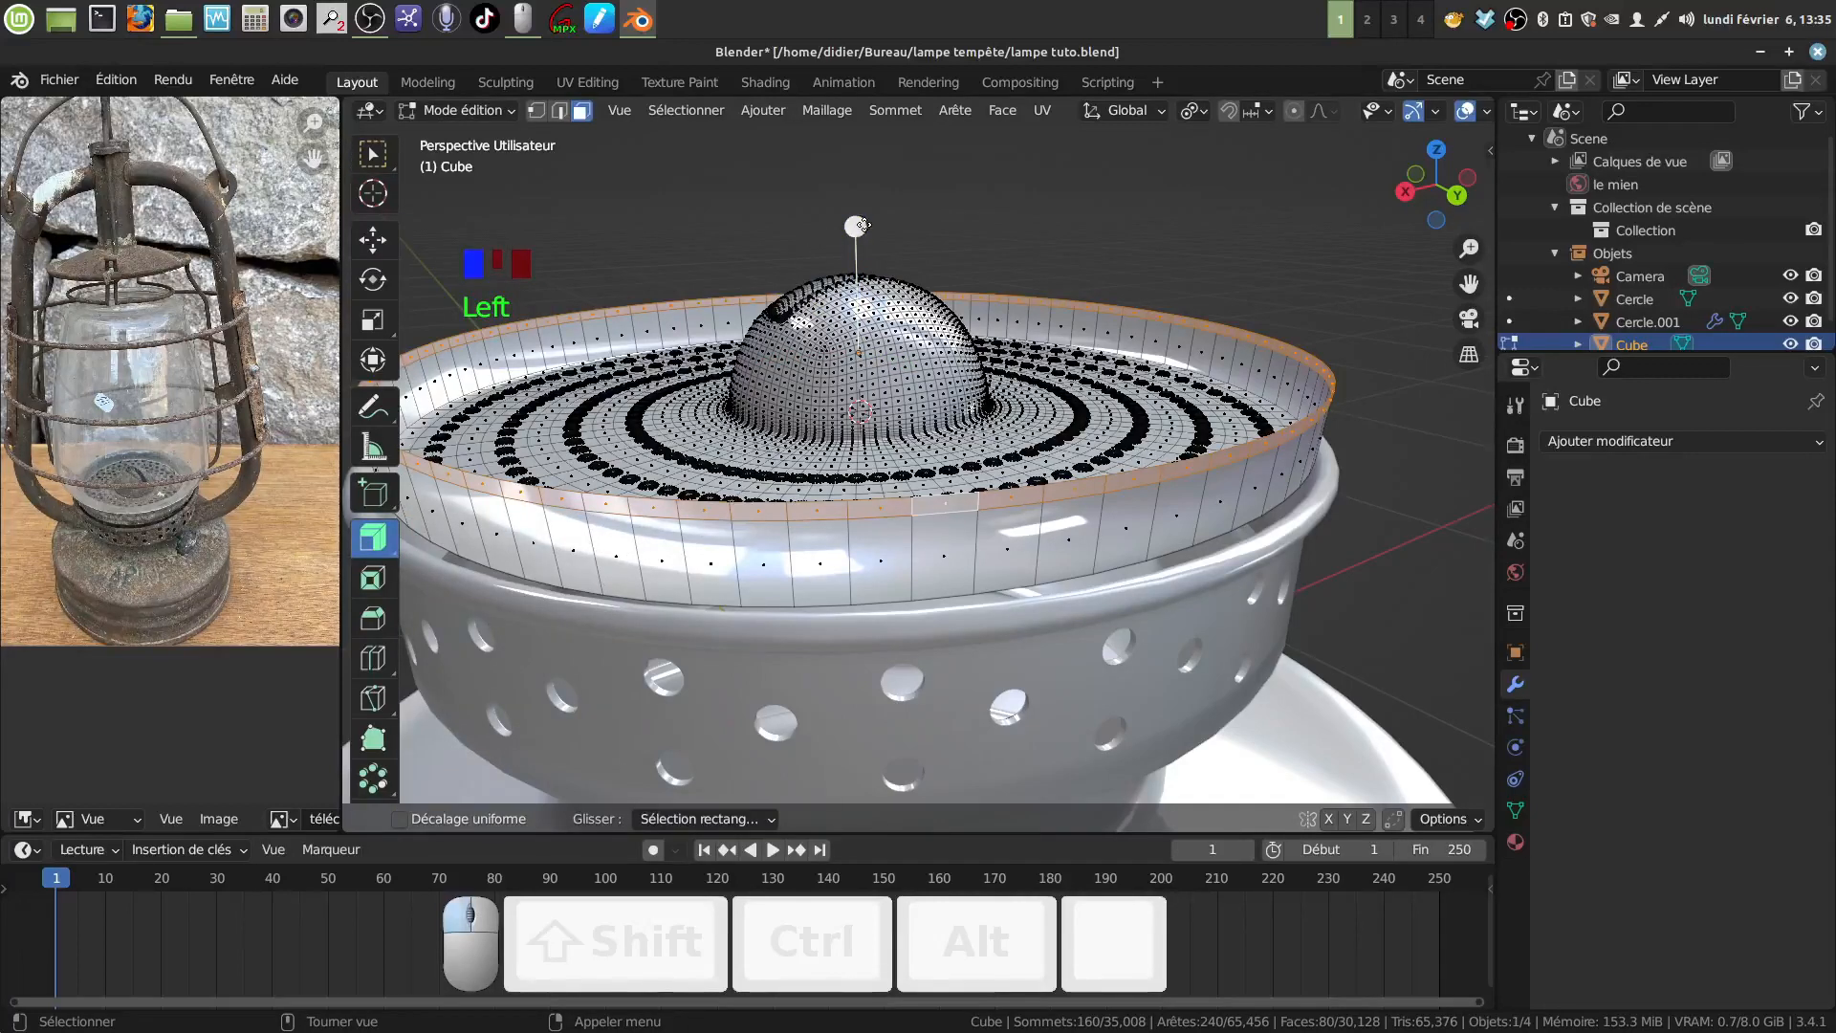
pyautogui.moveTo(862, 225); pyautogui.dragTo(872, 279)
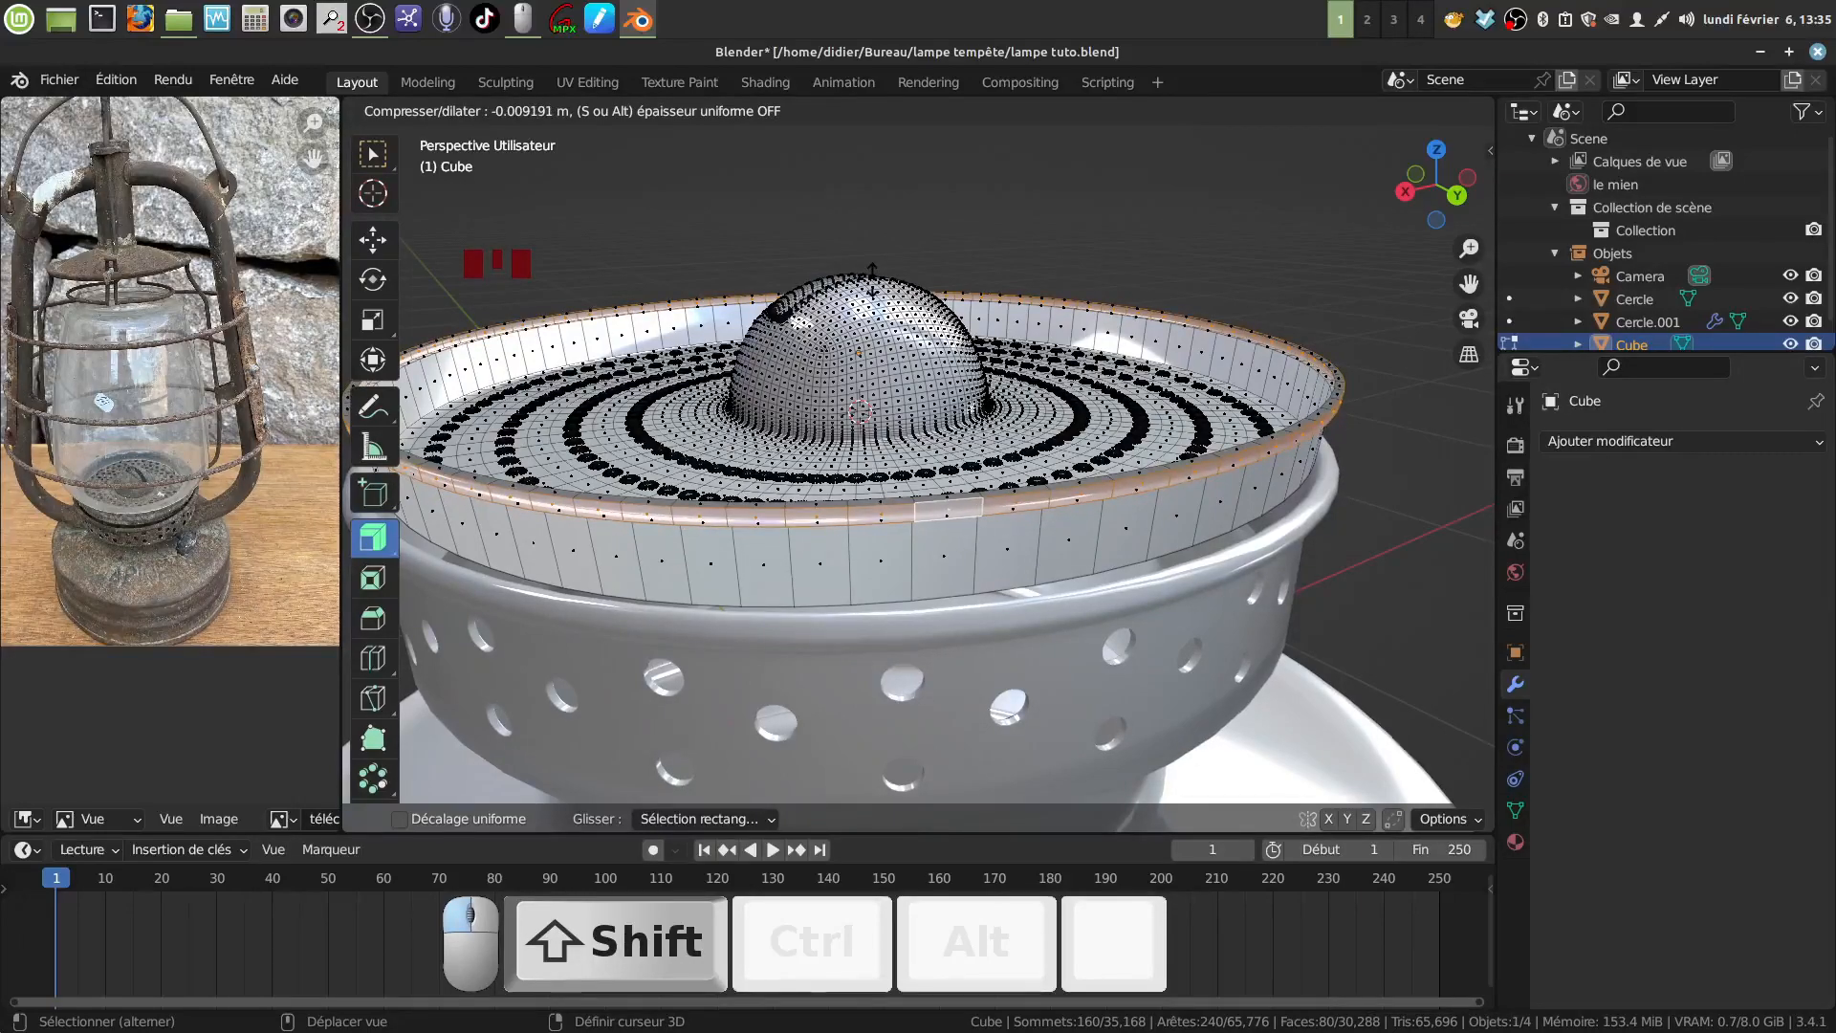
pyautogui.keyDown('shift'); pyautogui.click(872, 278); pyautogui.keyUp('shift')
# Select the inner and outer edge loops along the top of the wall's rim and bridge them with faces.
pyautogui.moveTo(872, 278); pyautogui.dragTo(827, 474, button='middle')
pyautogui.scroll(3, 971, 440)
pyautogui.click(560, 110)
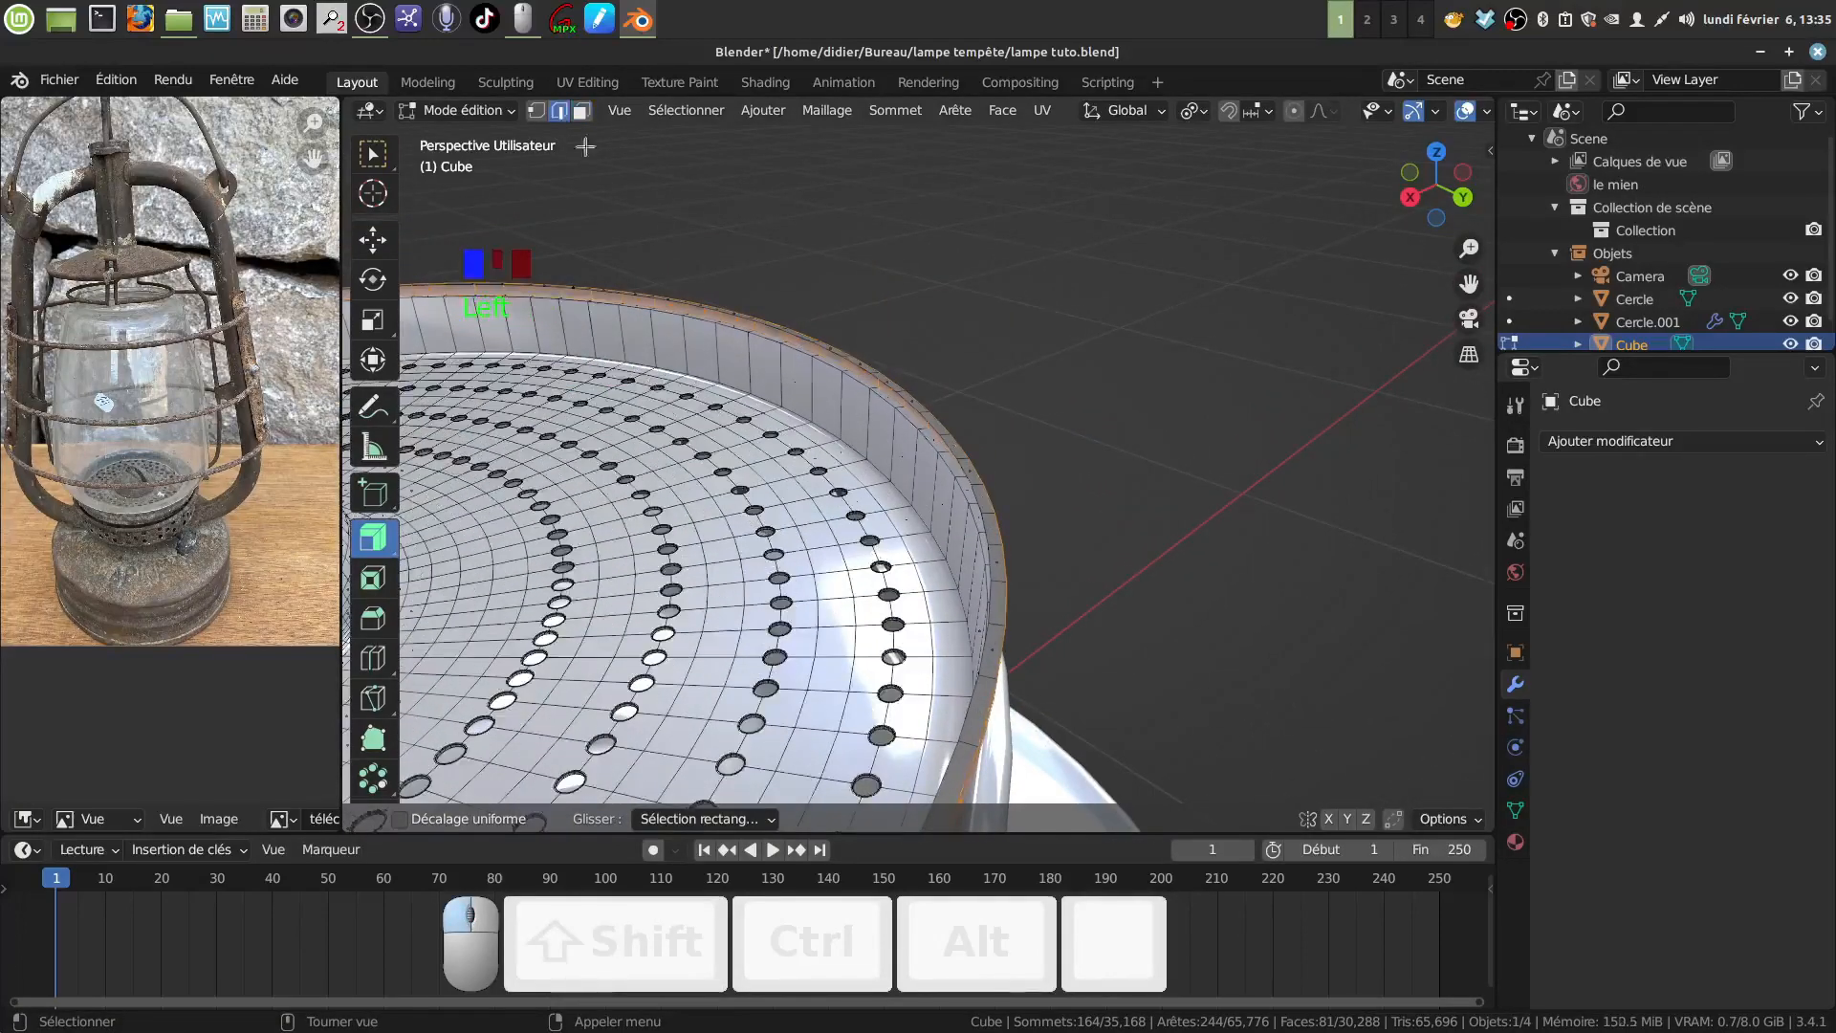
pyautogui.moveTo(861, 402); pyautogui.dragTo(980, 435, button='middle')
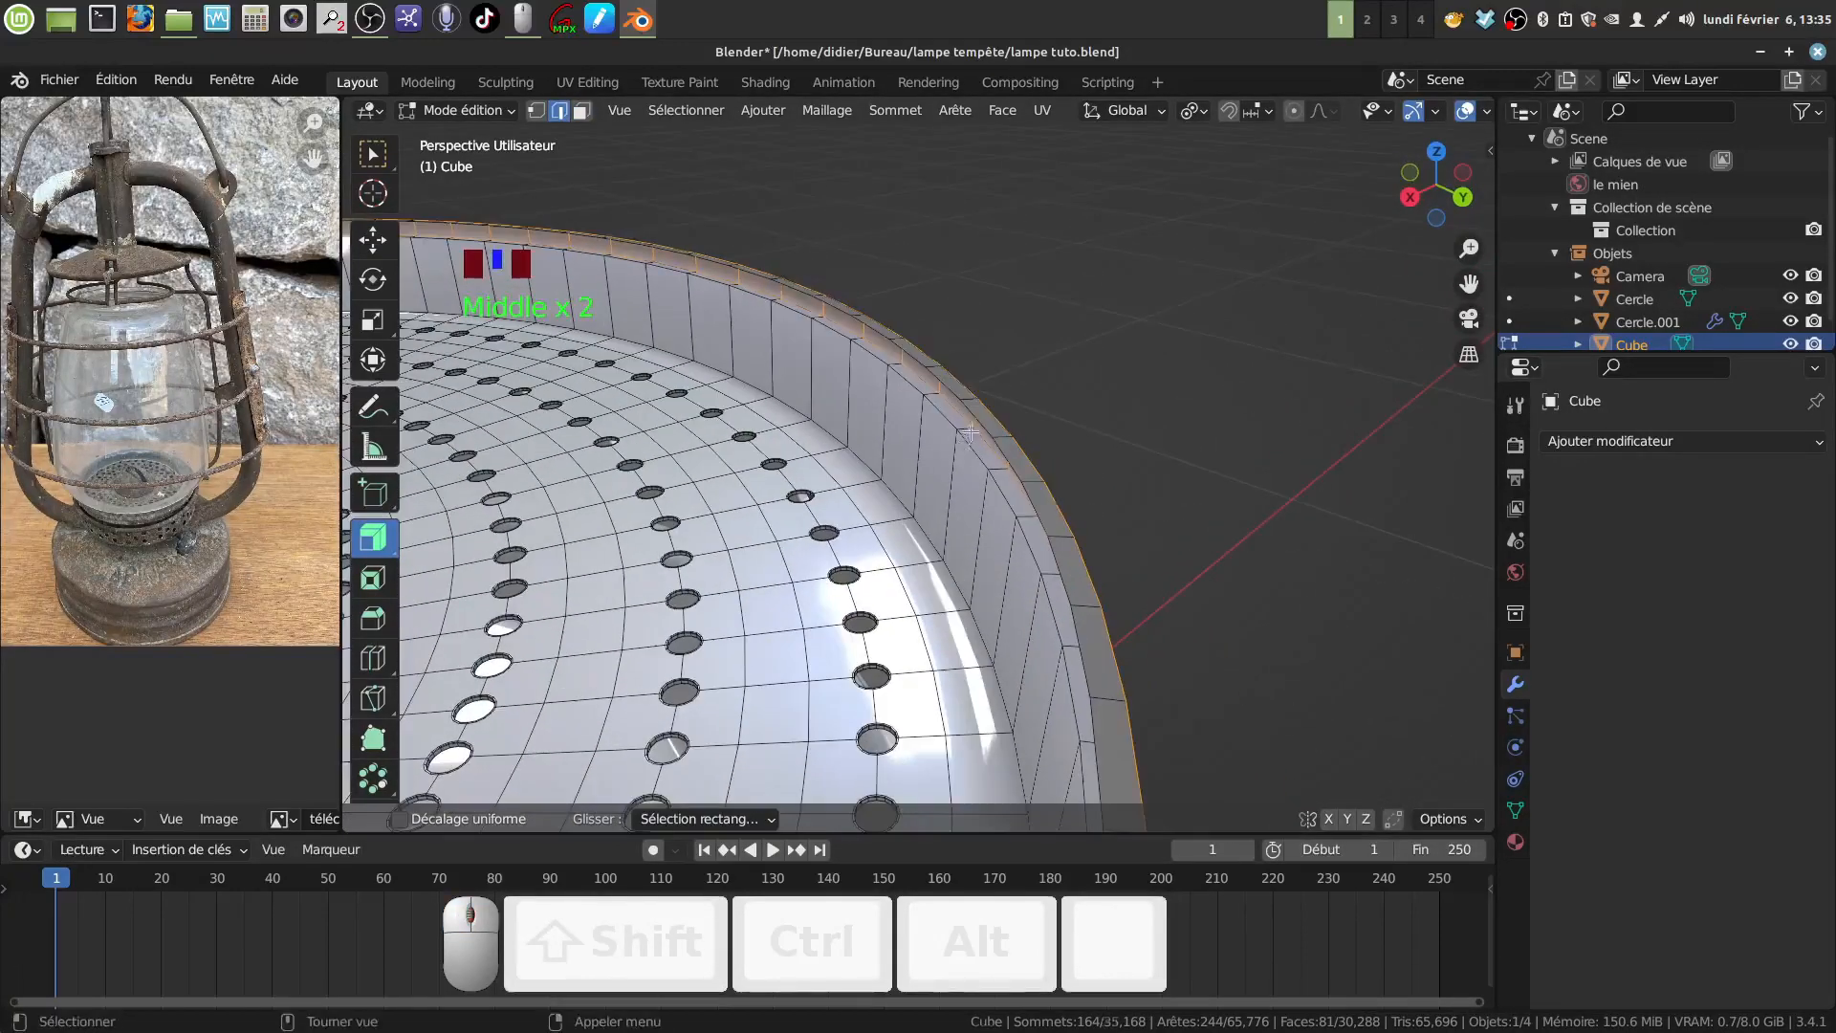
pyautogui.hotkey('alt', 'a')
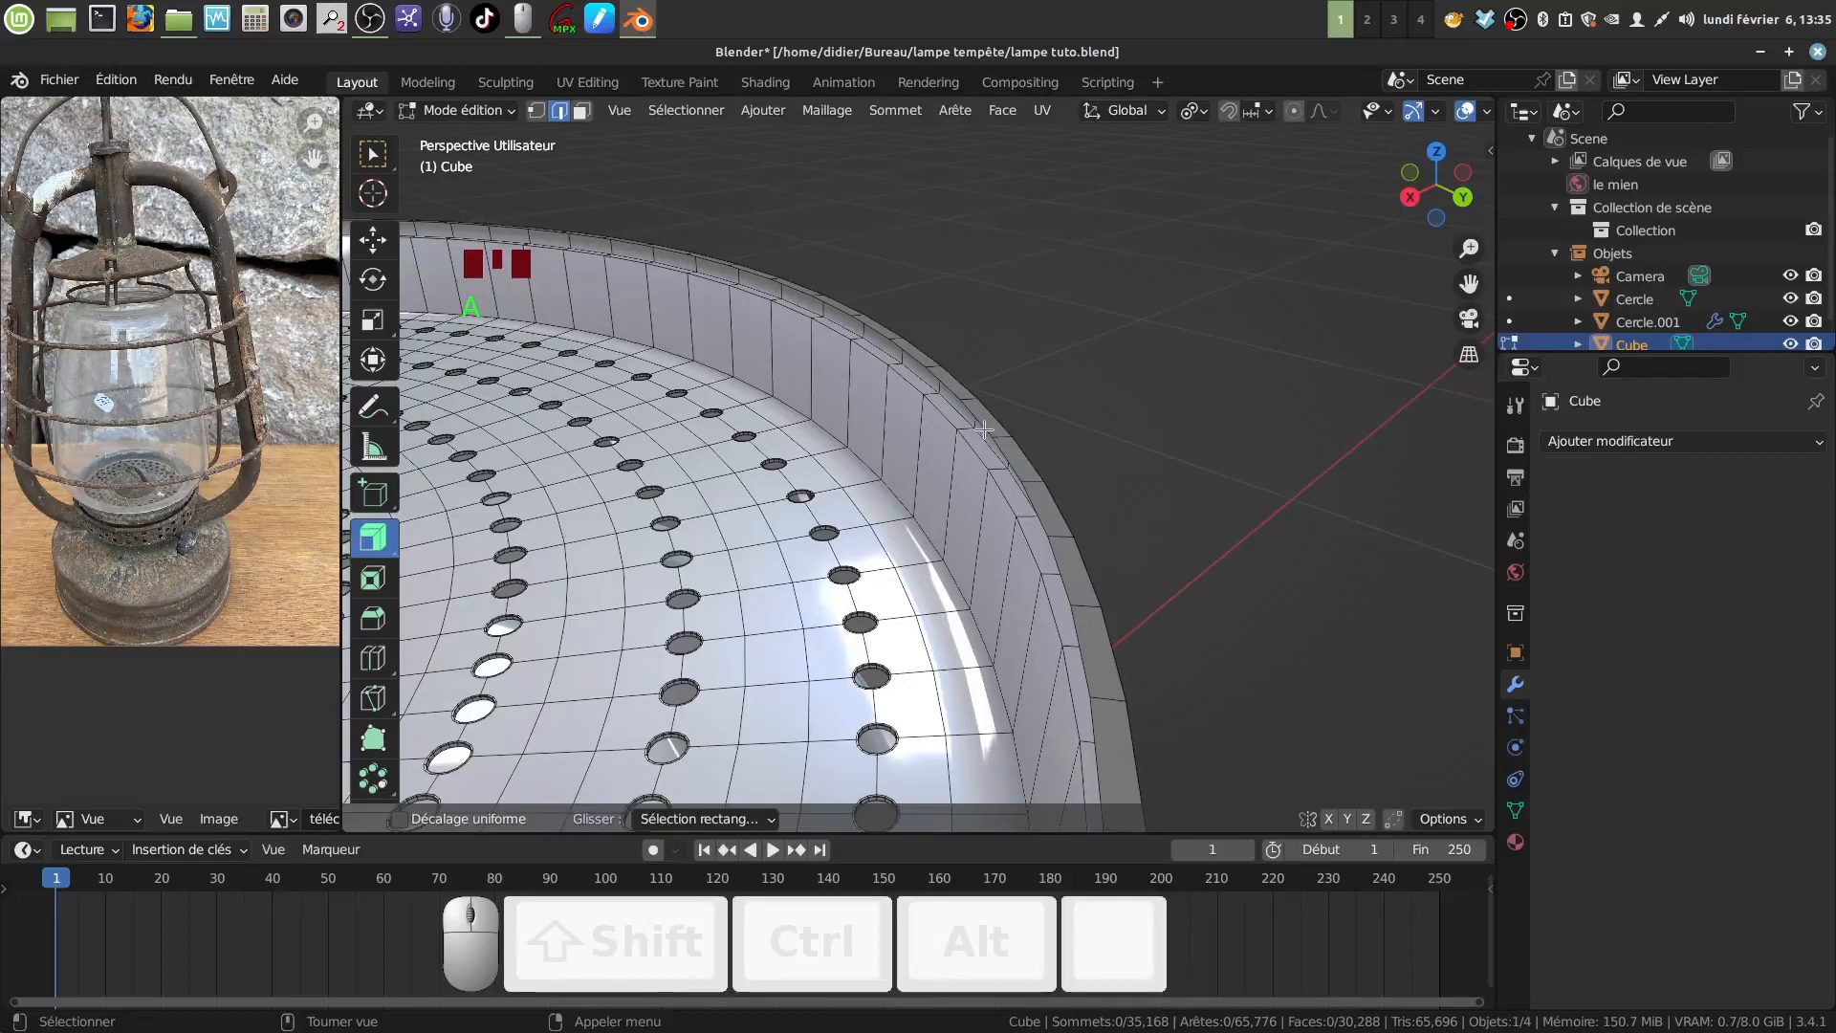
pyautogui.keyDown('alt'); pyautogui.click(971, 452); pyautogui.keyUp('alt')
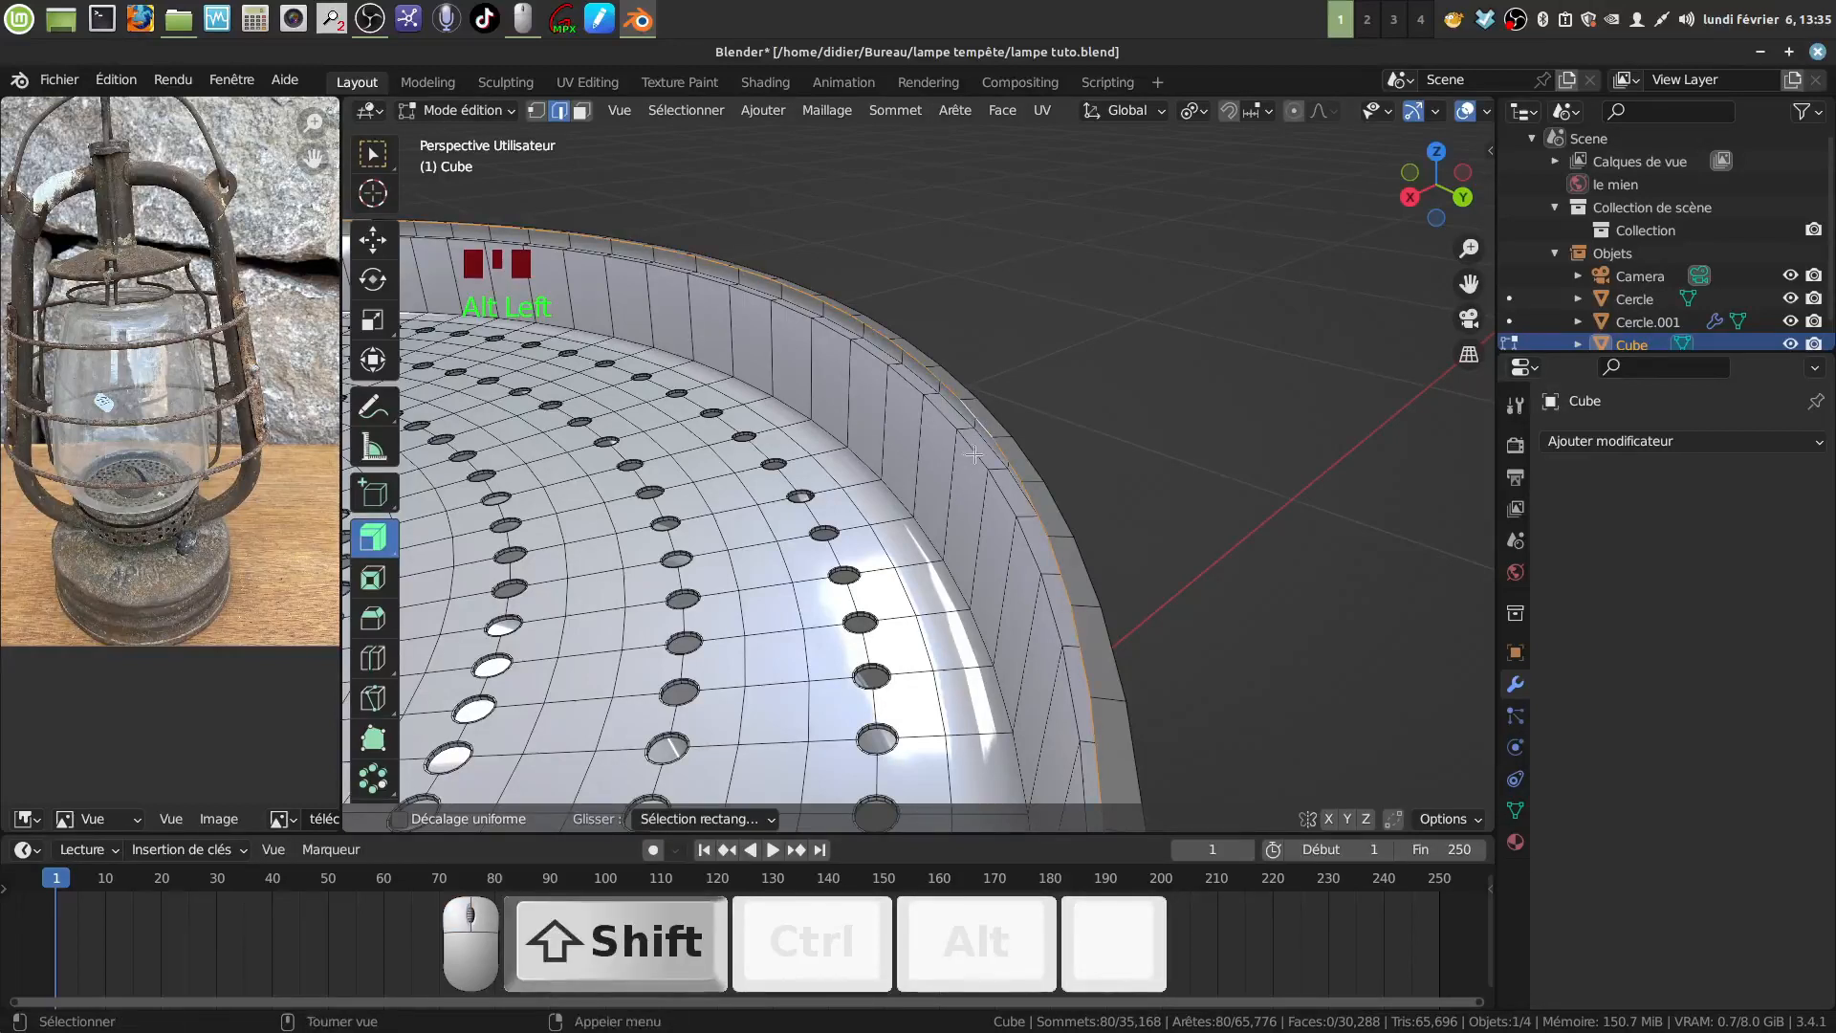
pyautogui.keyDown('alt'); pyautogui.keyDown('shift'); pyautogui.click(968, 448); pyautogui.keyUp('shift'); pyautogui.keyUp('alt')
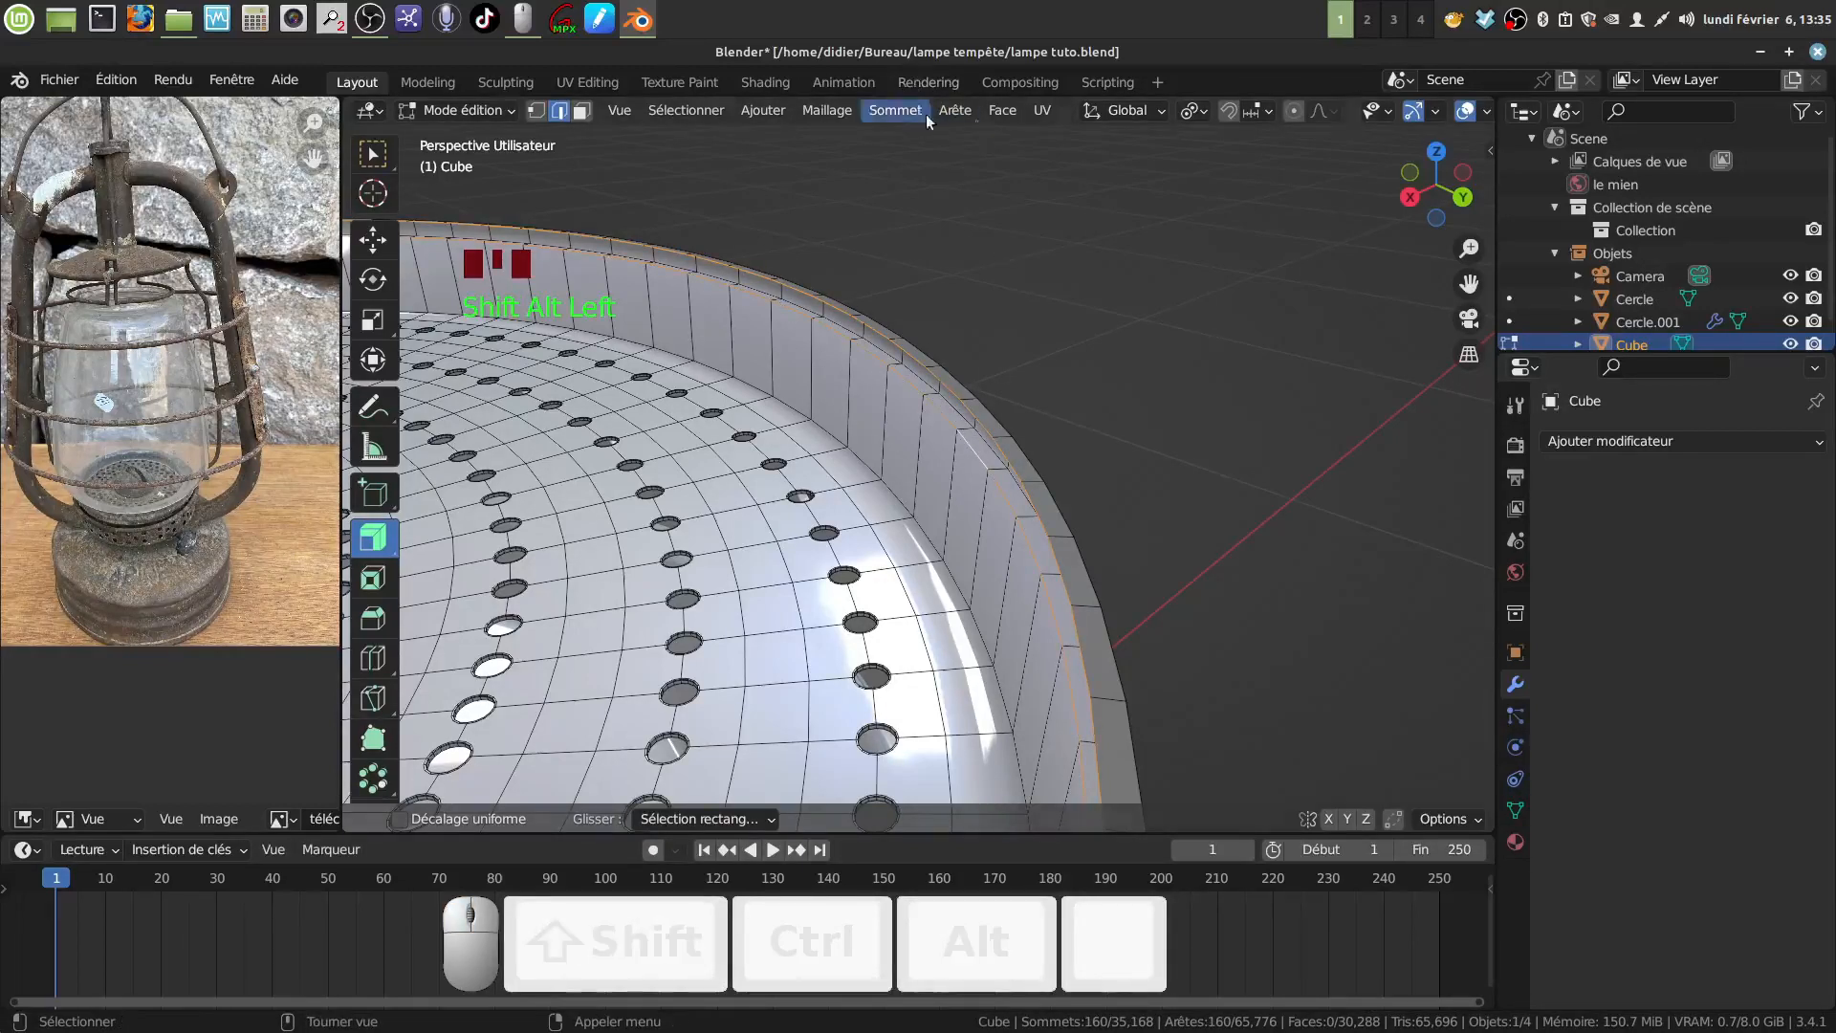
pyautogui.click(956, 111)
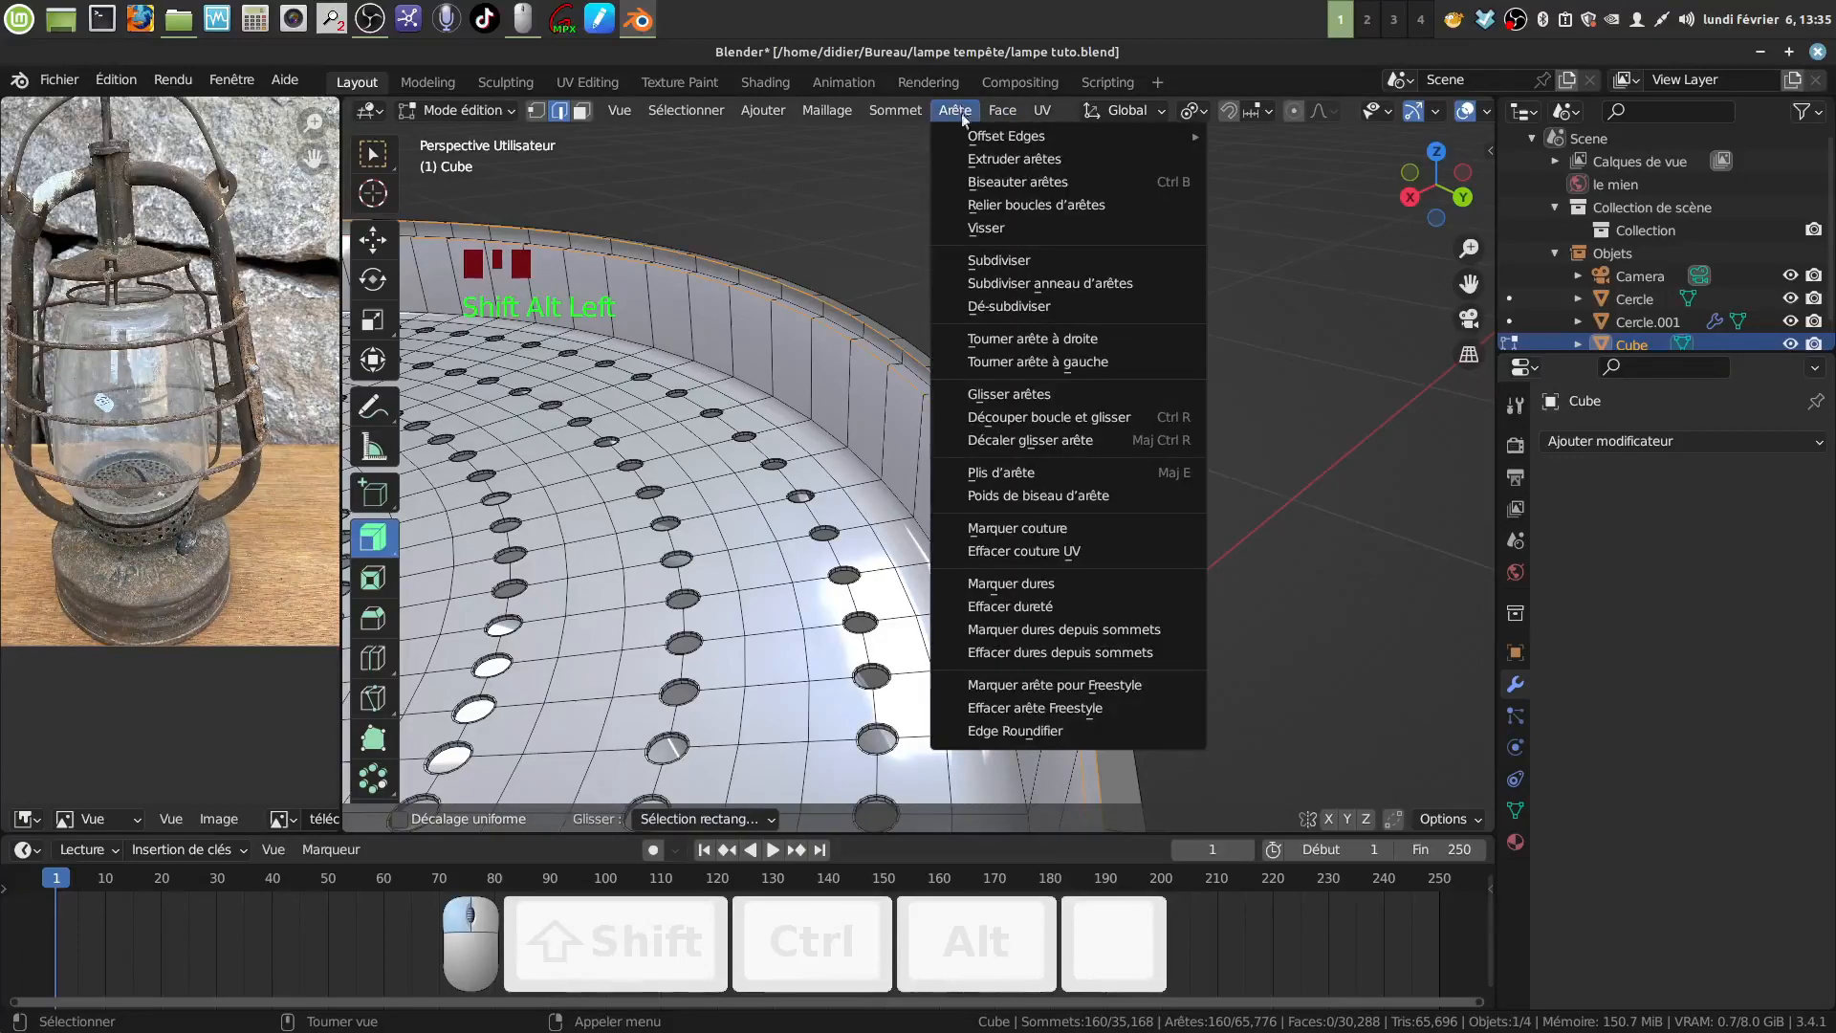
pyautogui.click(1096, 204)
# Select the rim's two top edge loops and lower them along Z in two moves of about 0.0033 m and 0.0027 m.
pyautogui.keyDown('shift'); pyautogui.moveTo(1090, 255); pyautogui.dragTo(847, 445, button='middle'); pyautogui.keyUp('shift')
pyautogui.keyDown('alt'); pyautogui.click(921, 425); pyautogui.keyUp('alt')
pyautogui.keyDown('alt'); pyautogui.keyDown('shift'); pyautogui.click(900, 458); pyautogui.keyUp('shift'); pyautogui.keyUp('alt')
pyautogui.scroll(-3, 757, 398)
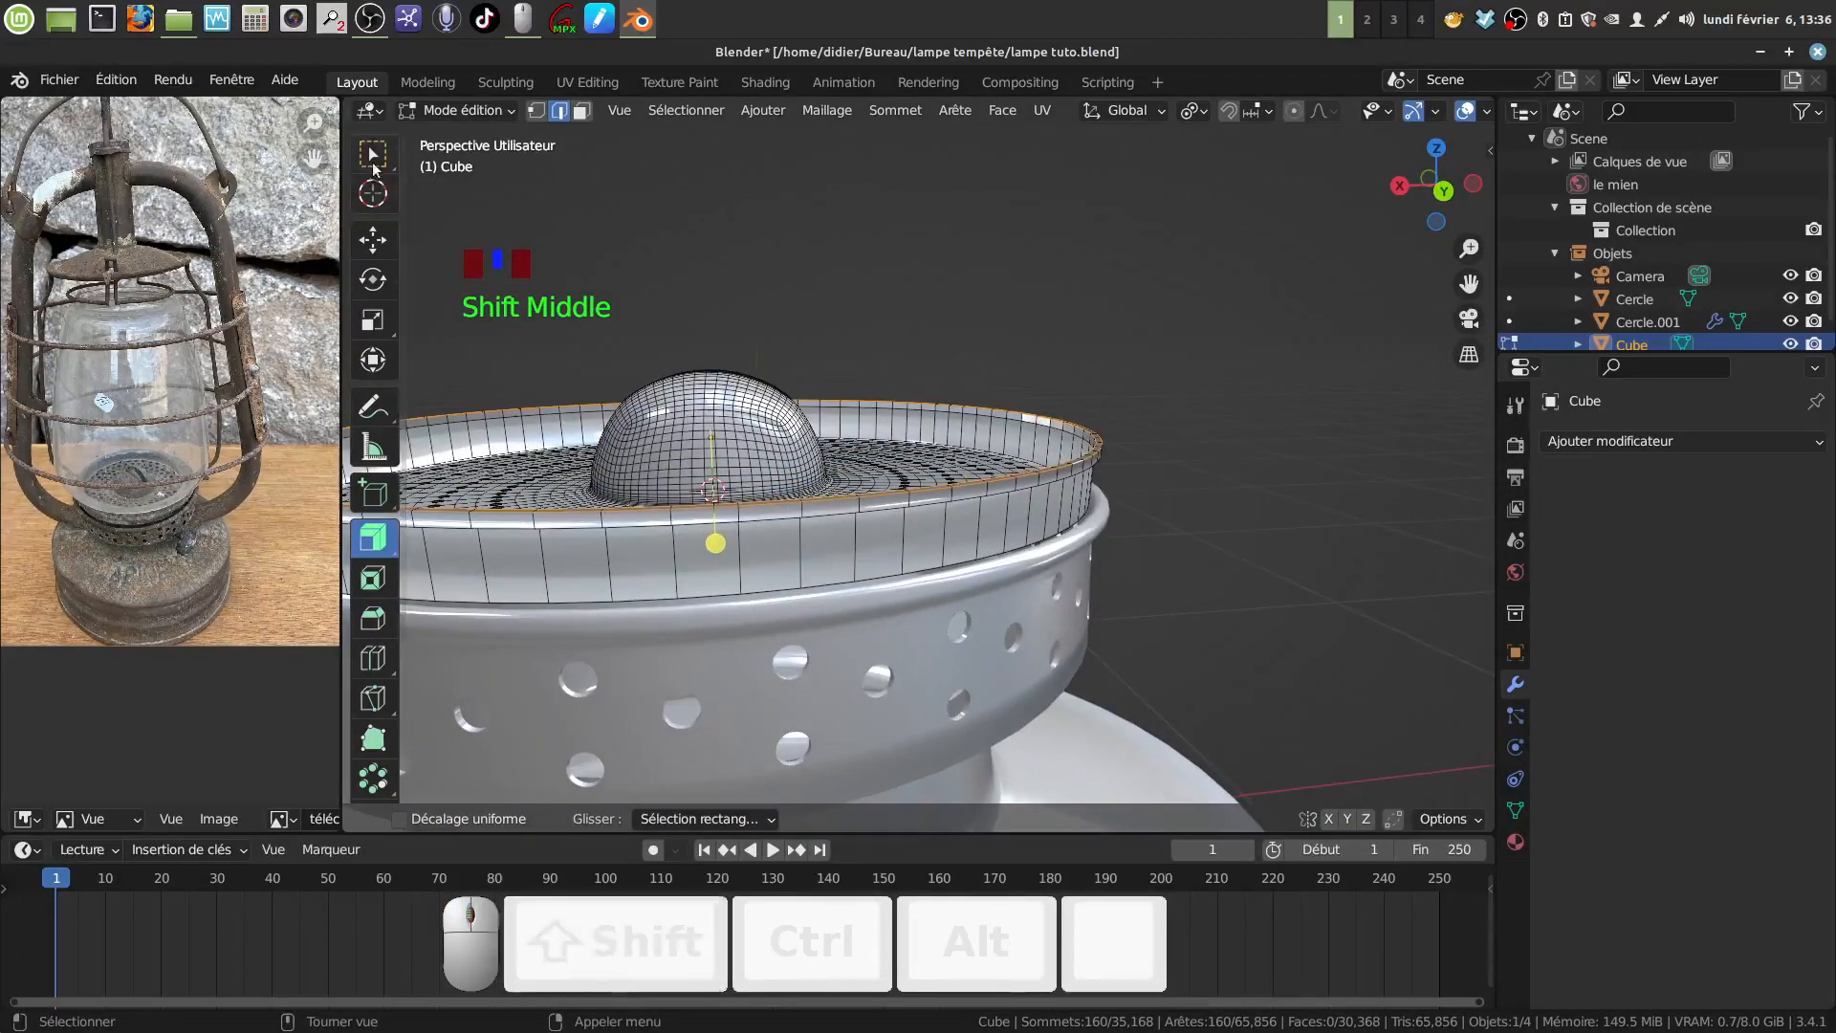
pyautogui.click(373, 155)
pyautogui.scroll(2, 772, 493)
pyautogui.keyDown('shift'); pyautogui.moveTo(771, 493); pyautogui.dragTo(648, 304, button='middle'); pyautogui.keyUp('shift')
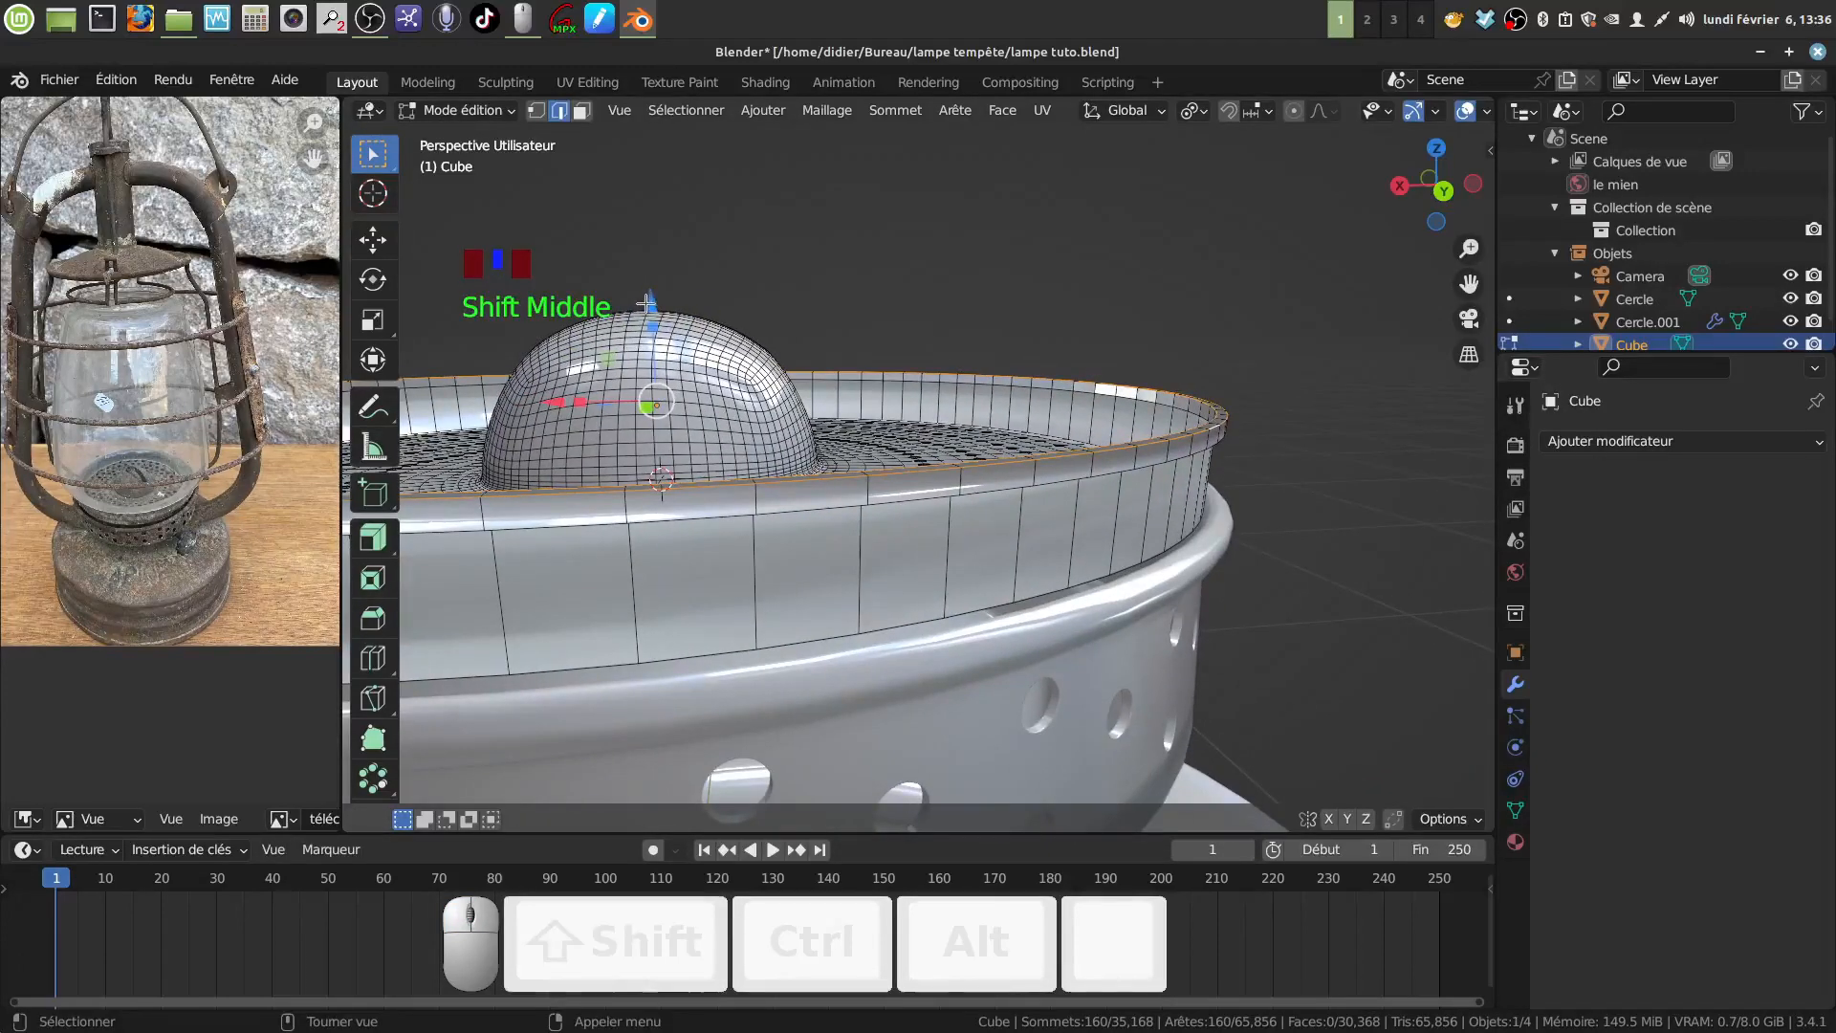
pyautogui.moveTo(647, 306); pyautogui.dragTo(648, 306)
pyautogui.moveTo(647, 306); pyautogui.dragTo(560, 174, button='middle')
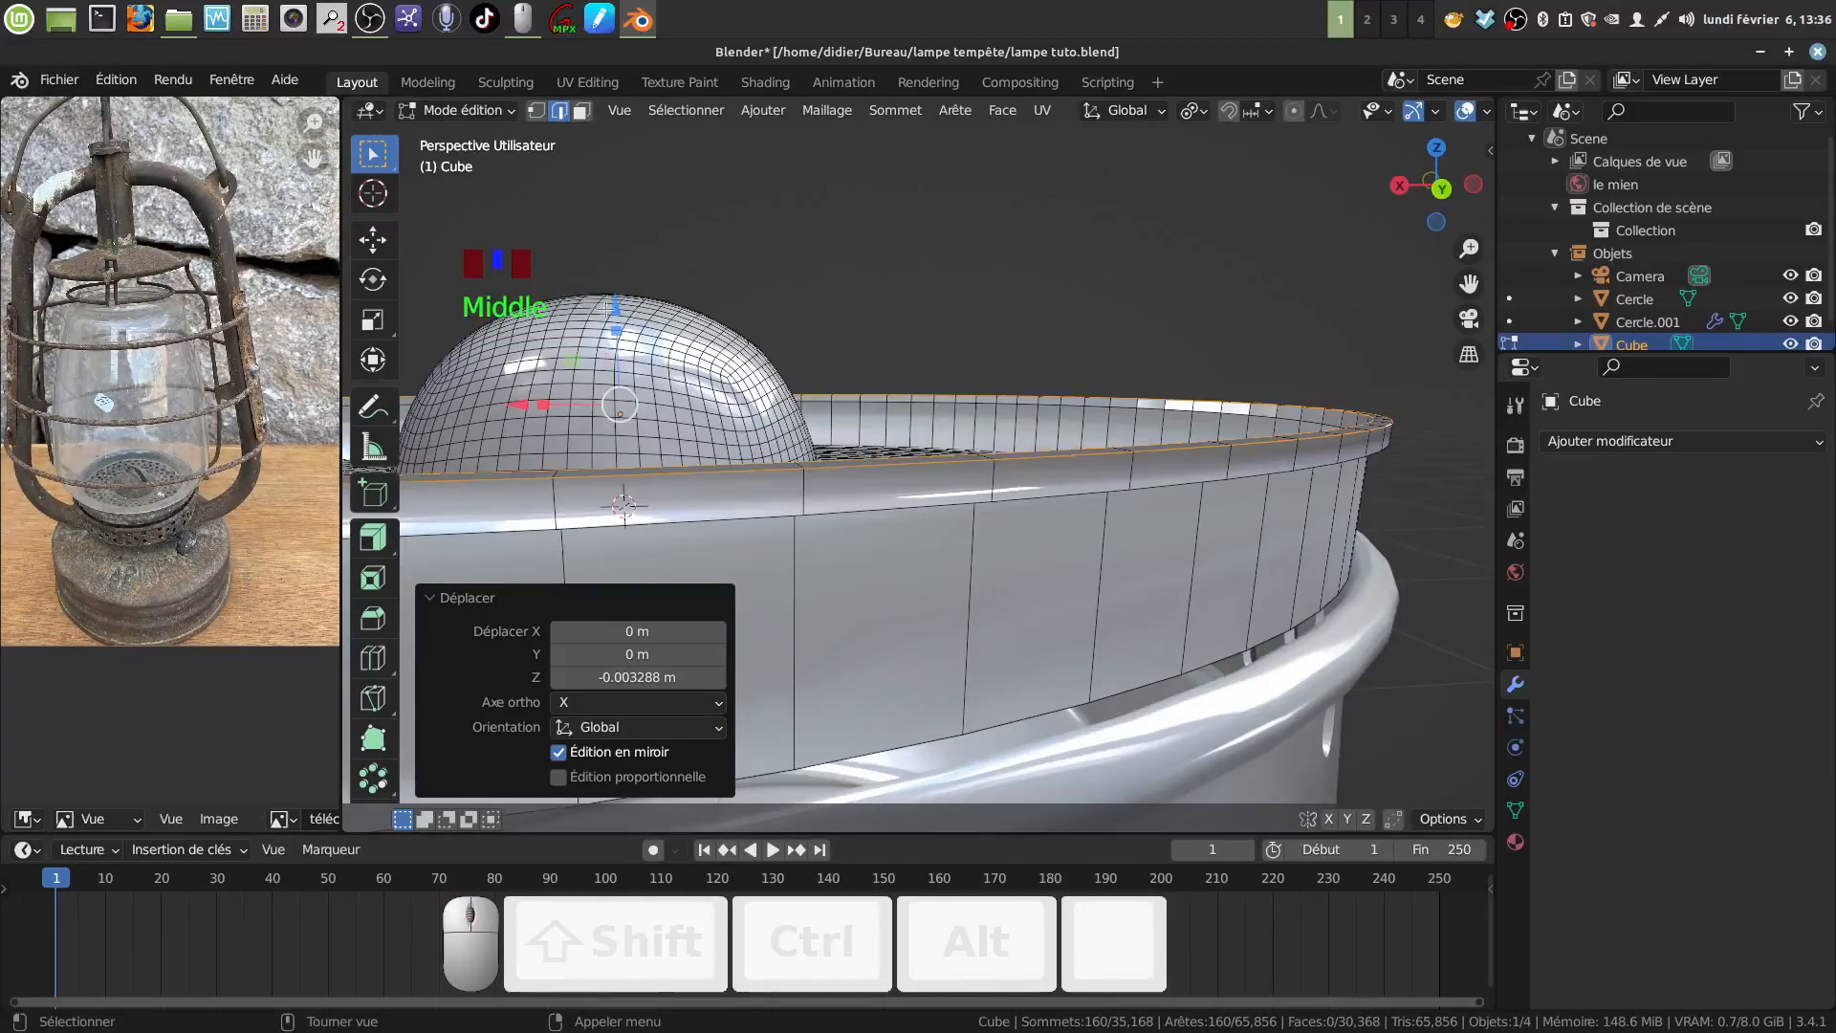
pyautogui.moveTo(617, 306); pyautogui.dragTo(606, 329)
# Add the rim's lower outer edge loop to the two selected top edge loops.
pyautogui.moveTo(907, 339)
pyautogui.mouseDown(button='middle')
pyautogui.moveTo(910, 406)
pyautogui.moveTo(915, 327)
pyautogui.mouseUp(button='middle')
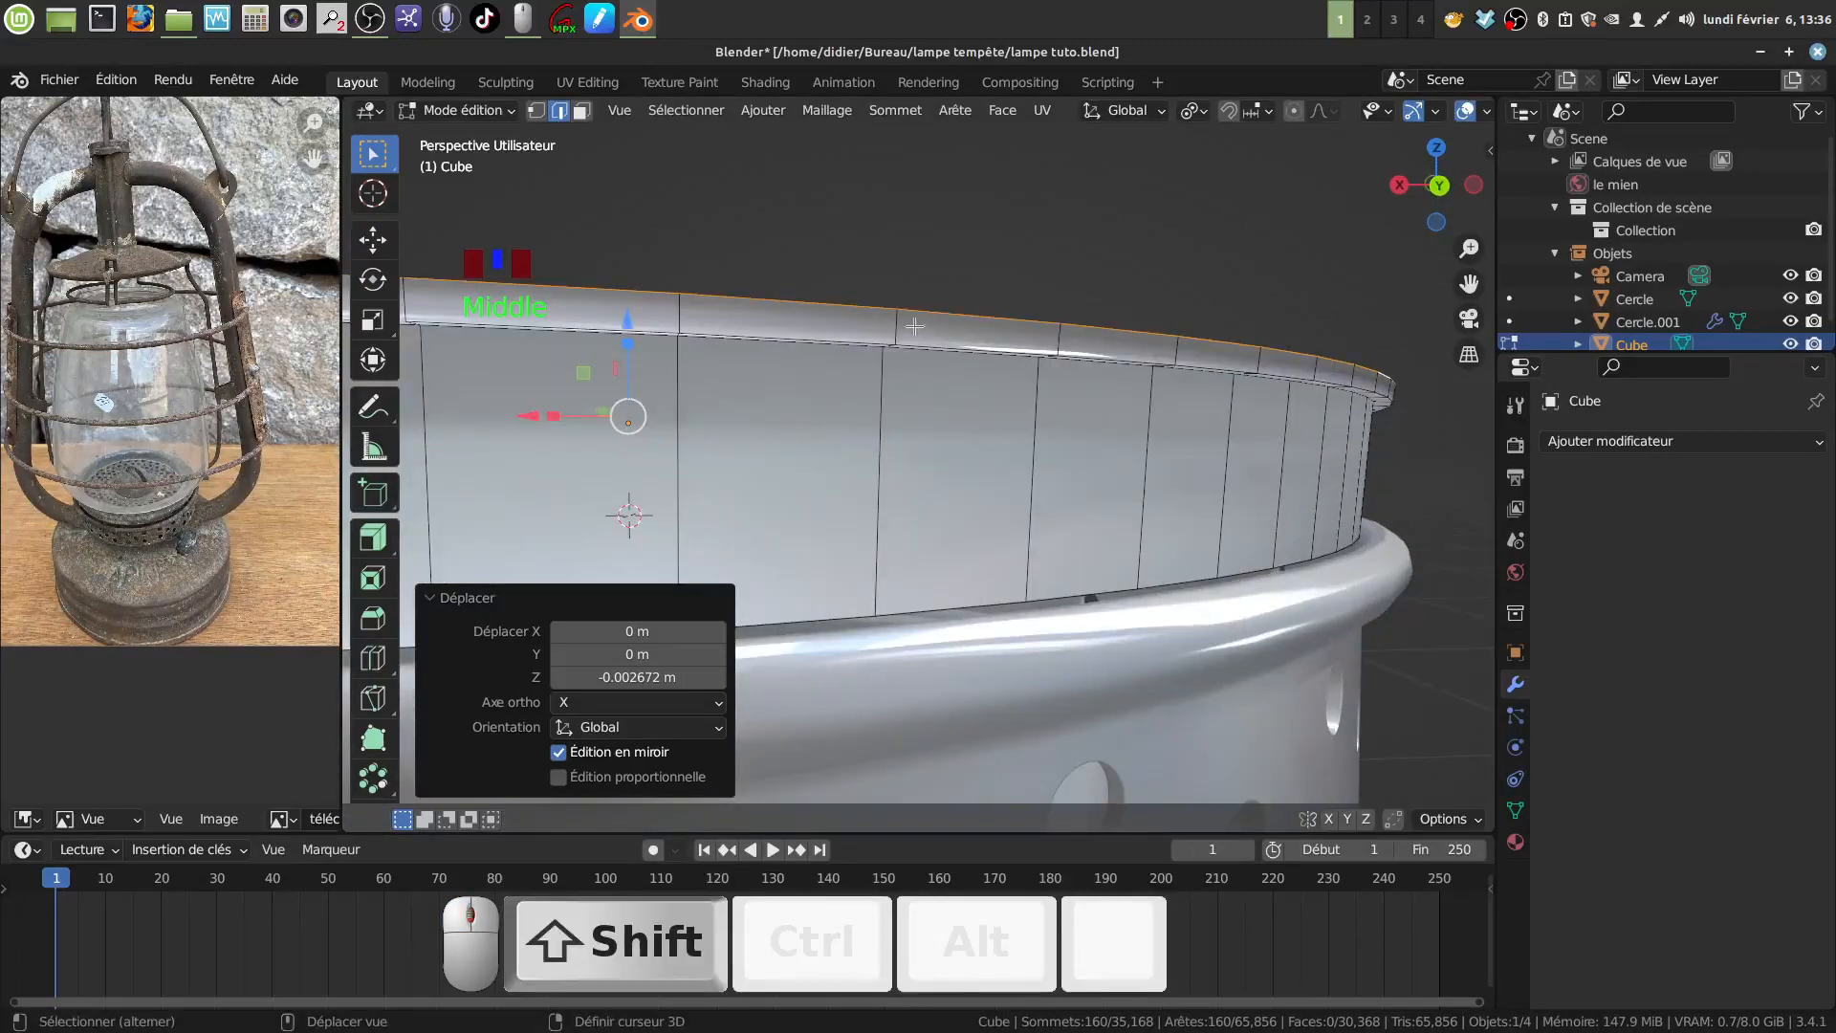
pyautogui.keyDown('alt'); pyautogui.keyDown('shift'); pyautogui.click(960, 342); pyautogui.keyUp('shift'); pyautogui.keyUp('alt')
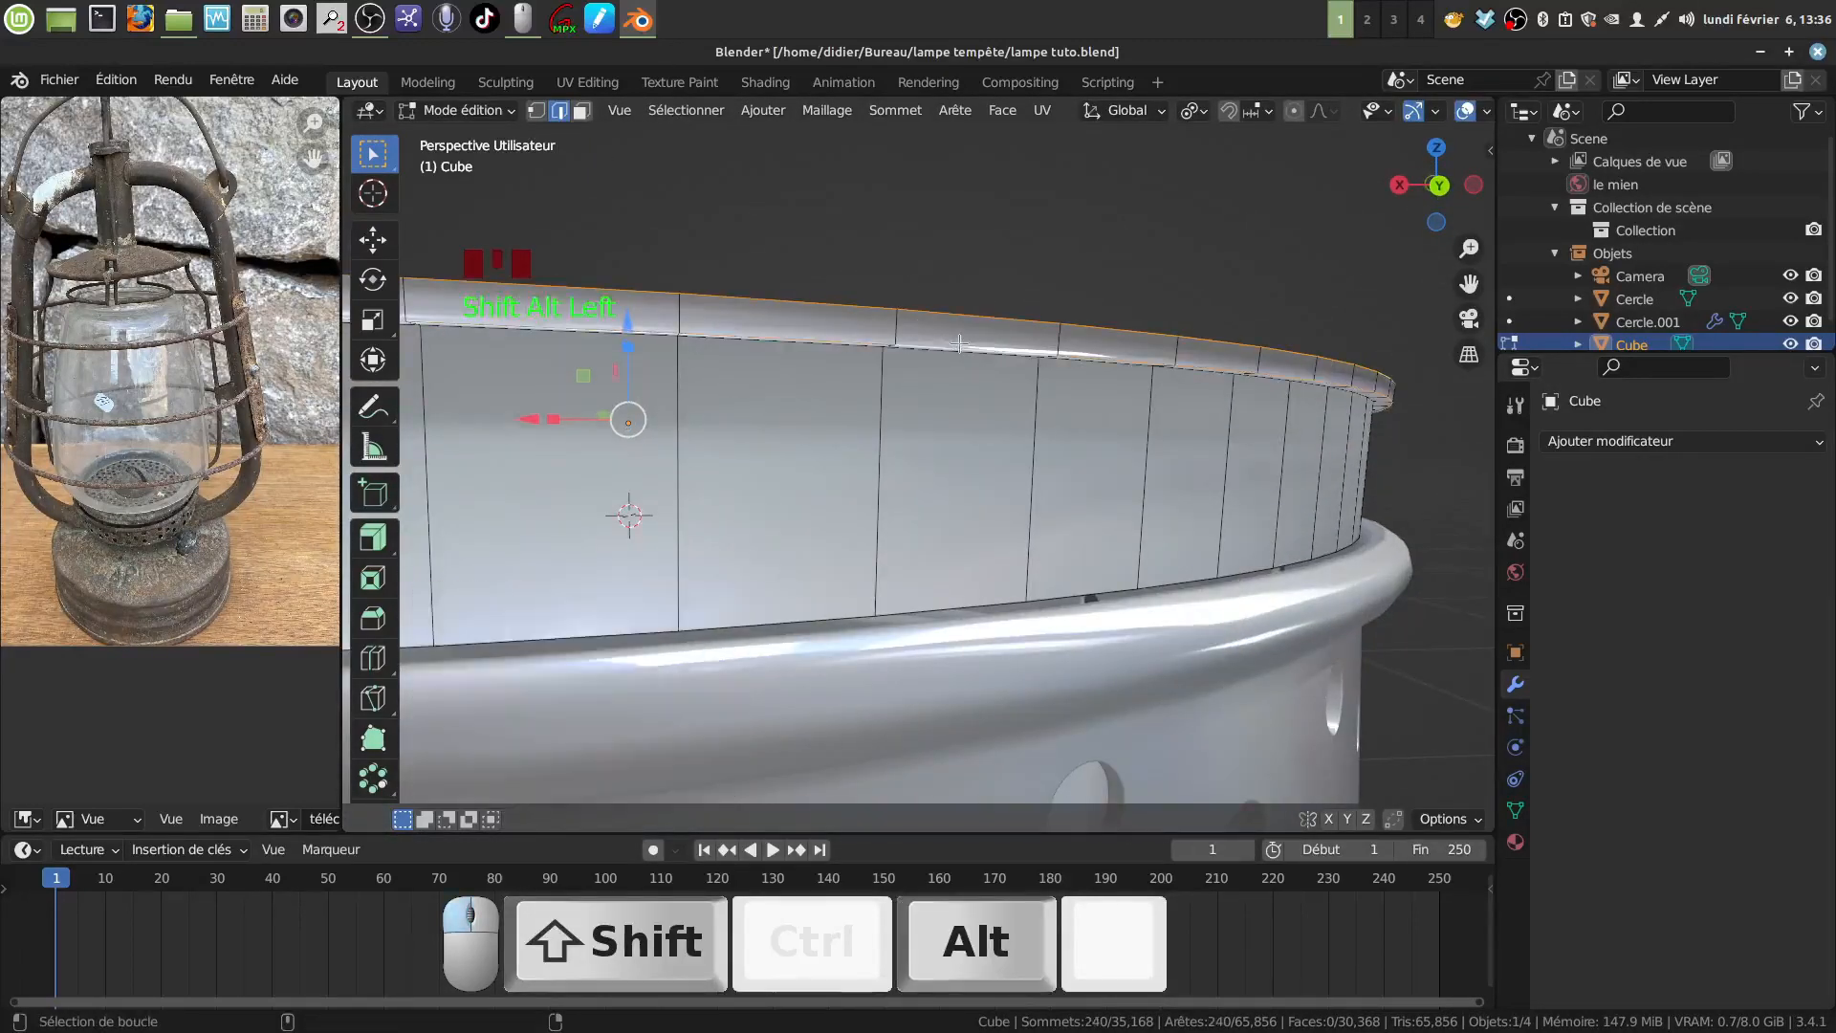
pyautogui.moveTo(960, 343); pyautogui.dragTo(936, 380, button='middle')
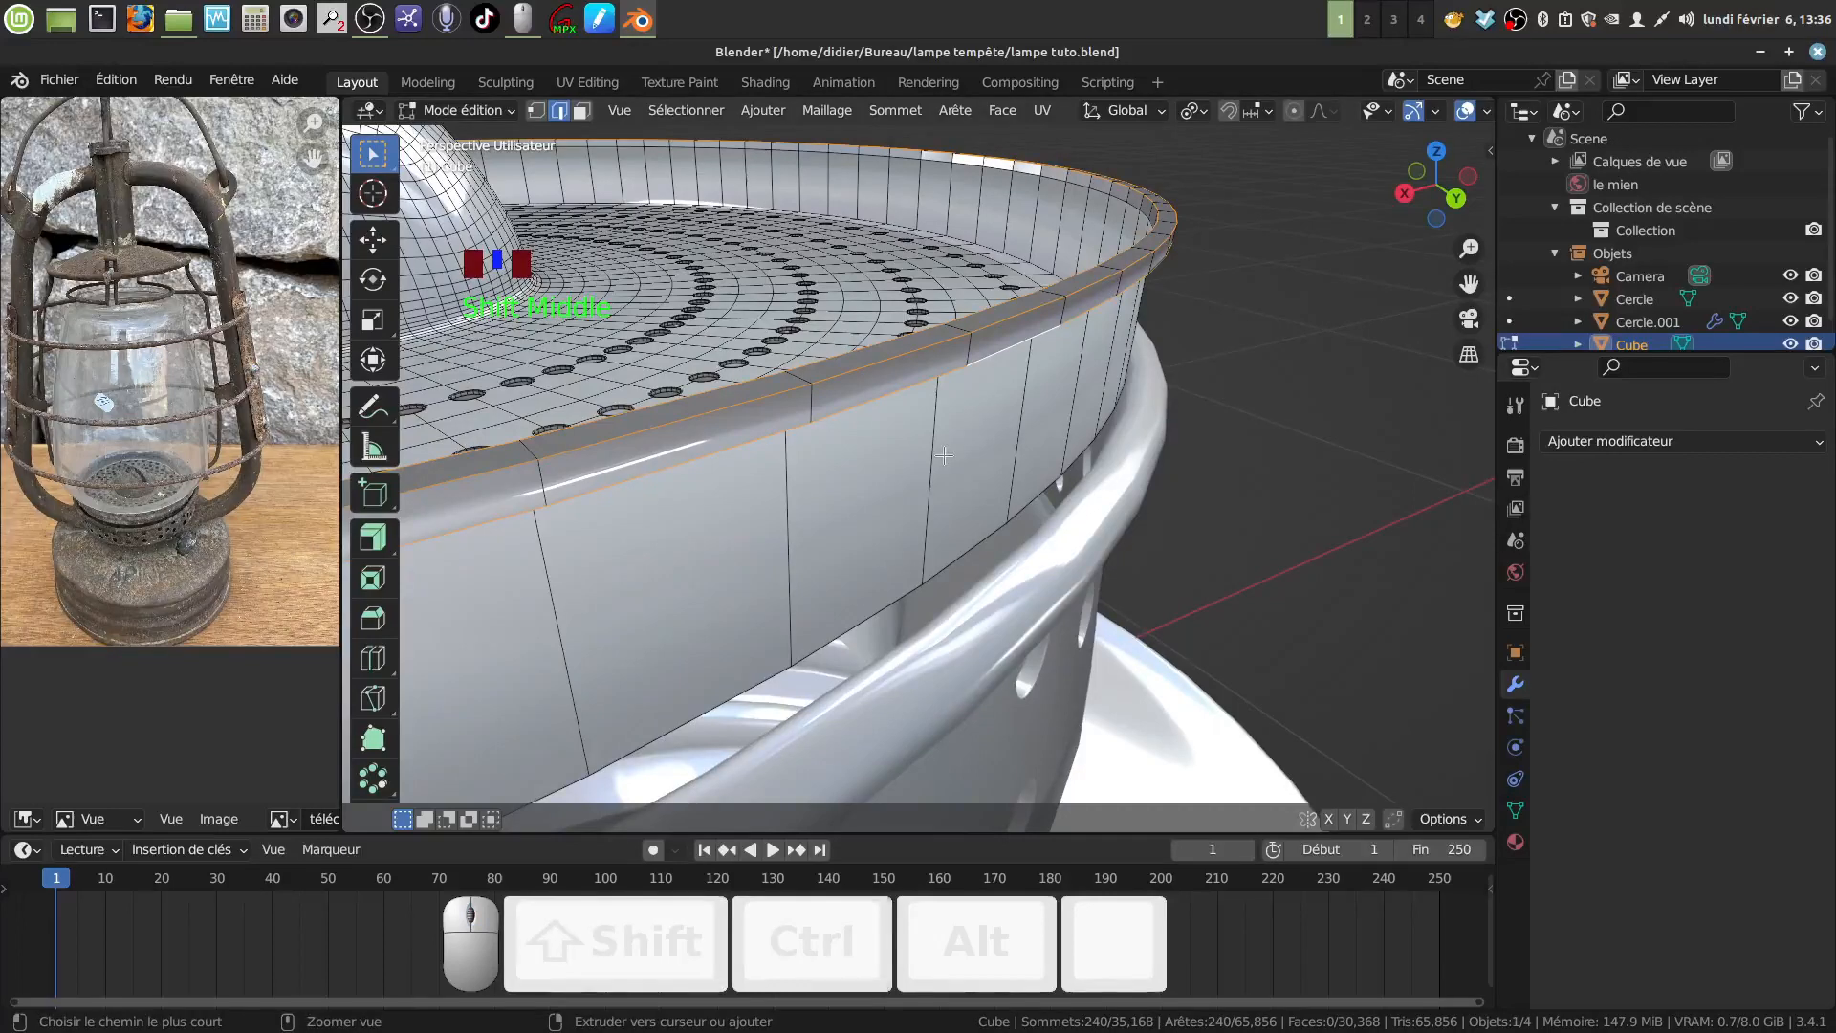
# Try to bevel the three rim edge loops with 4 segments, widening the bevel from about 0.0029 m to 0.0129 m, and undo it.
pyautogui.hotkey('ctrl', 'b')
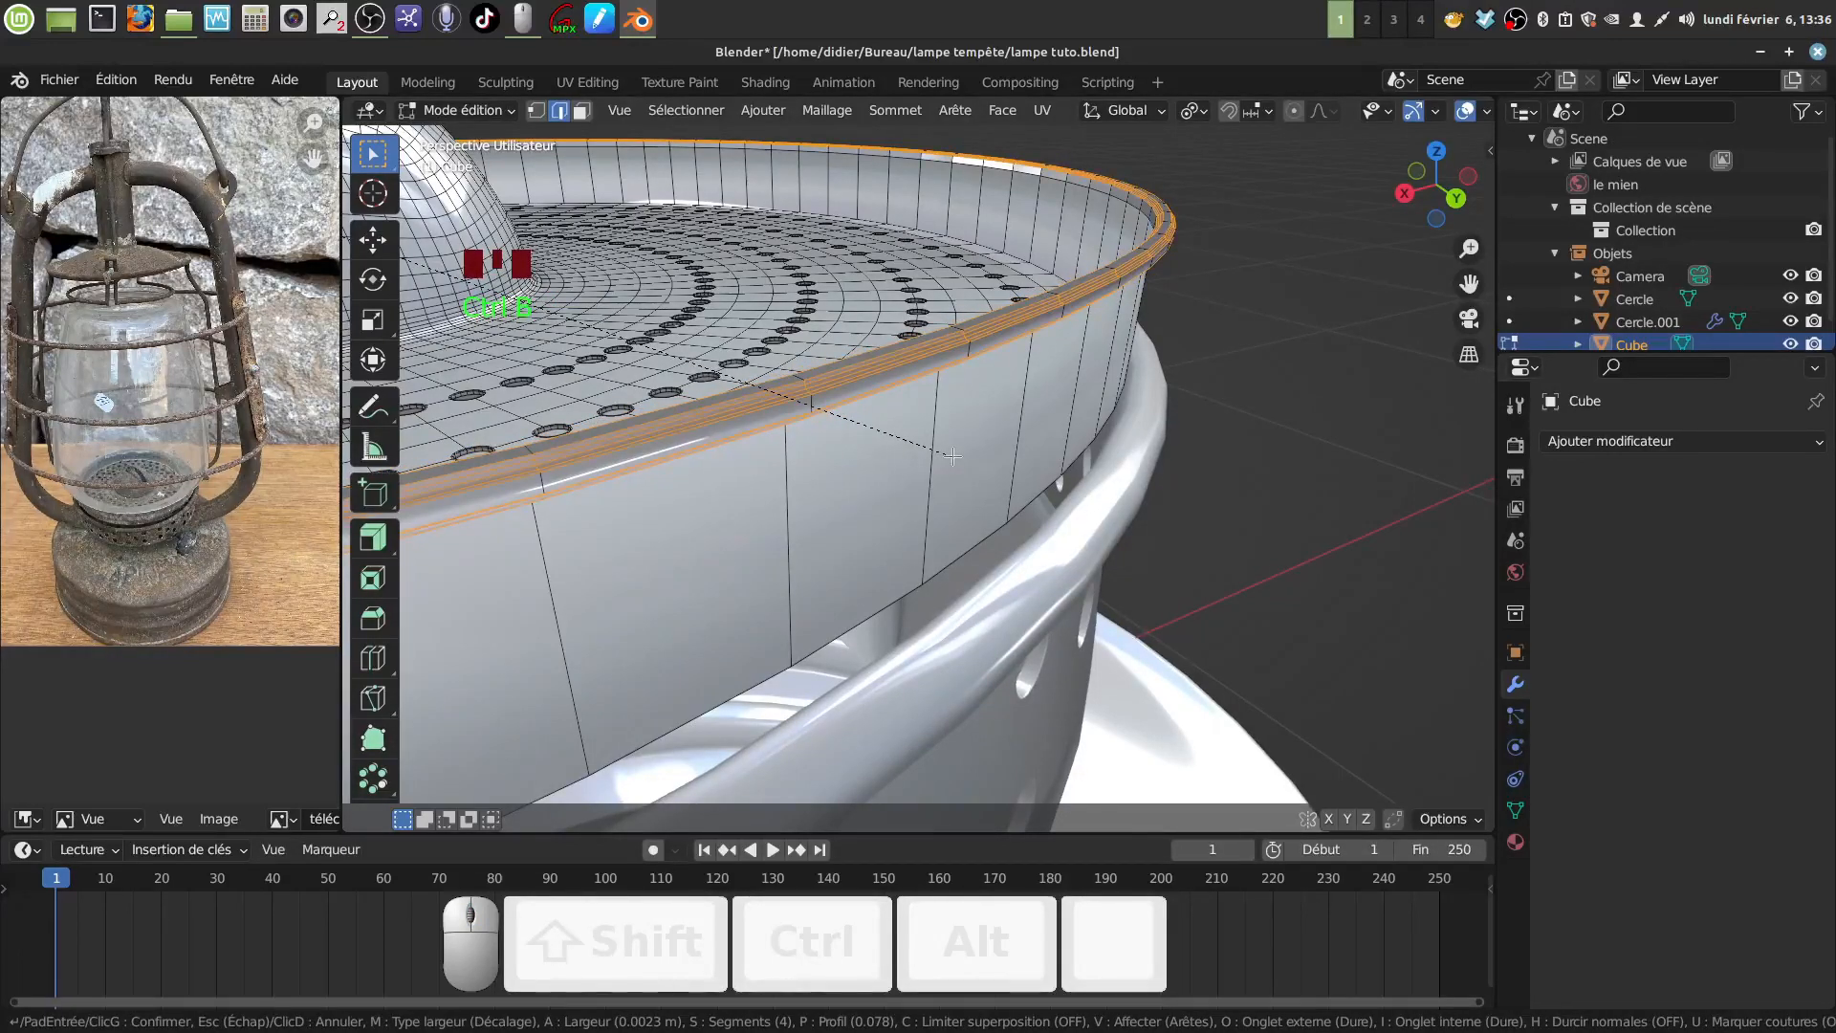
pyautogui.press('shift')
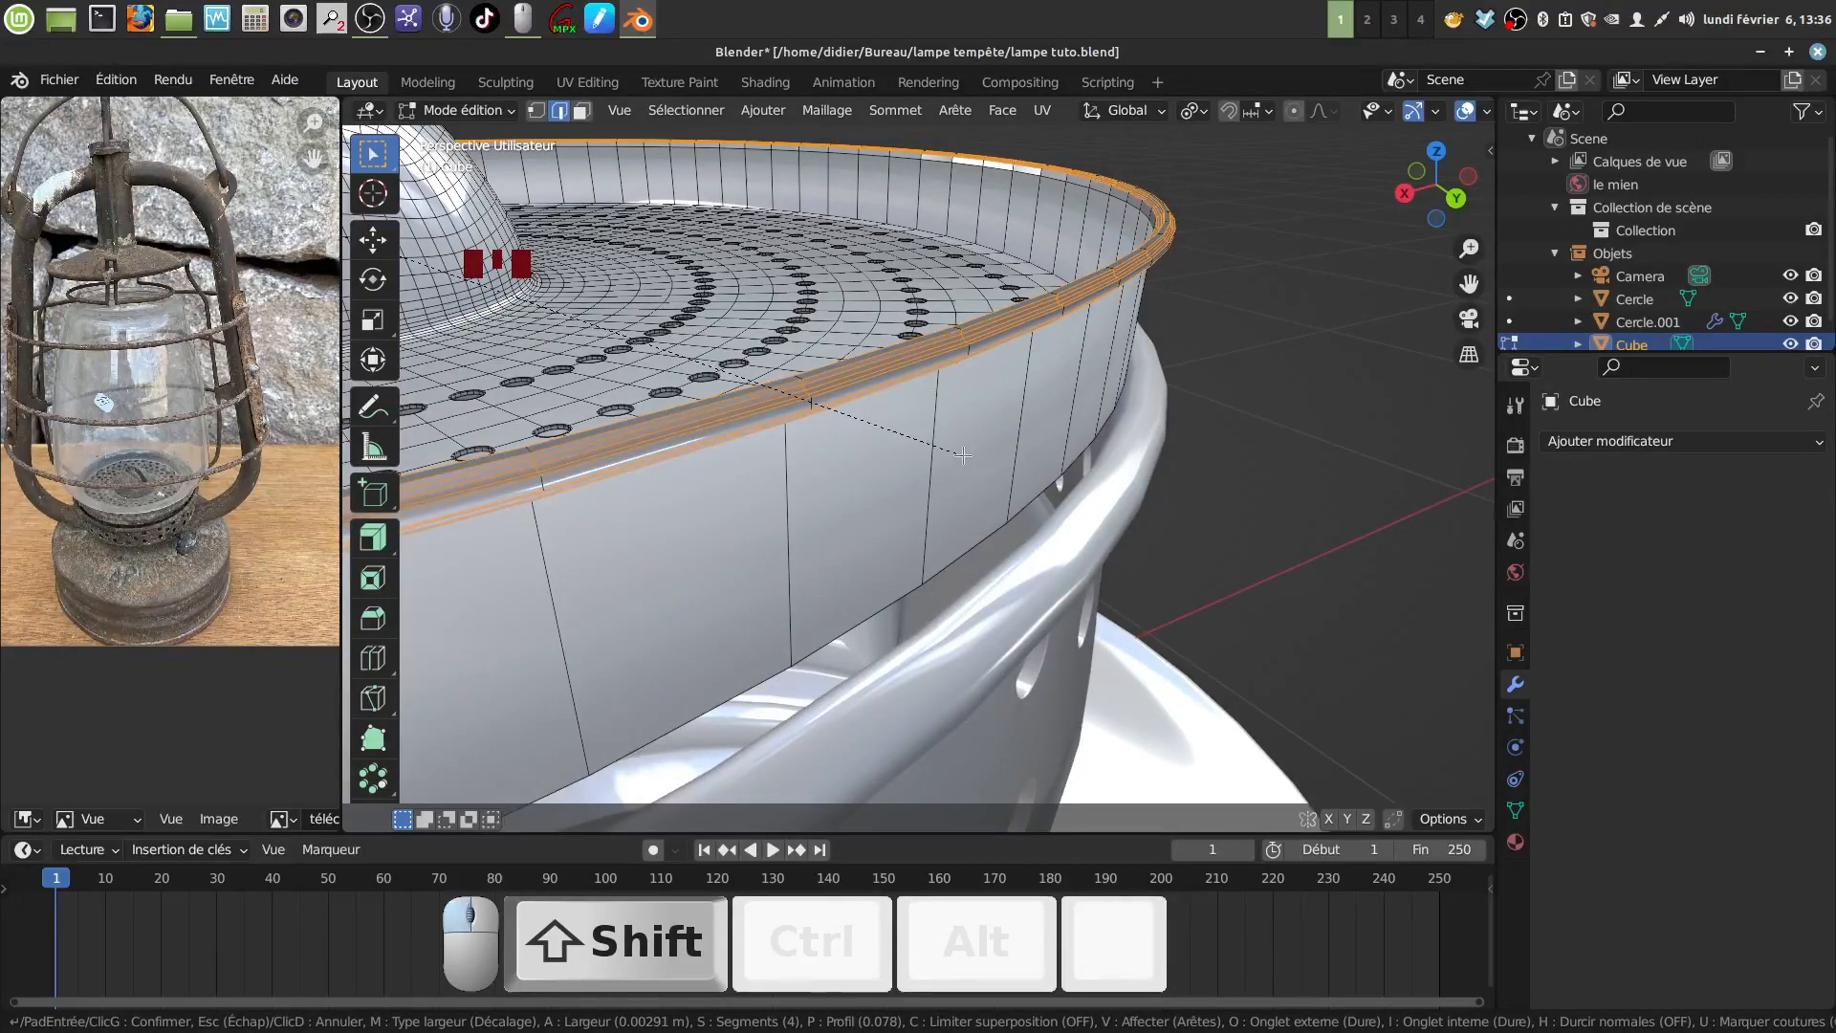
pyautogui.click(963, 456)
pyautogui.keyDown('shift'); pyautogui.moveTo(963, 456); pyautogui.dragTo(910, 505, button='middle'); pyautogui.keyUp('shift')
pyautogui.scroll(2, 918, 522)
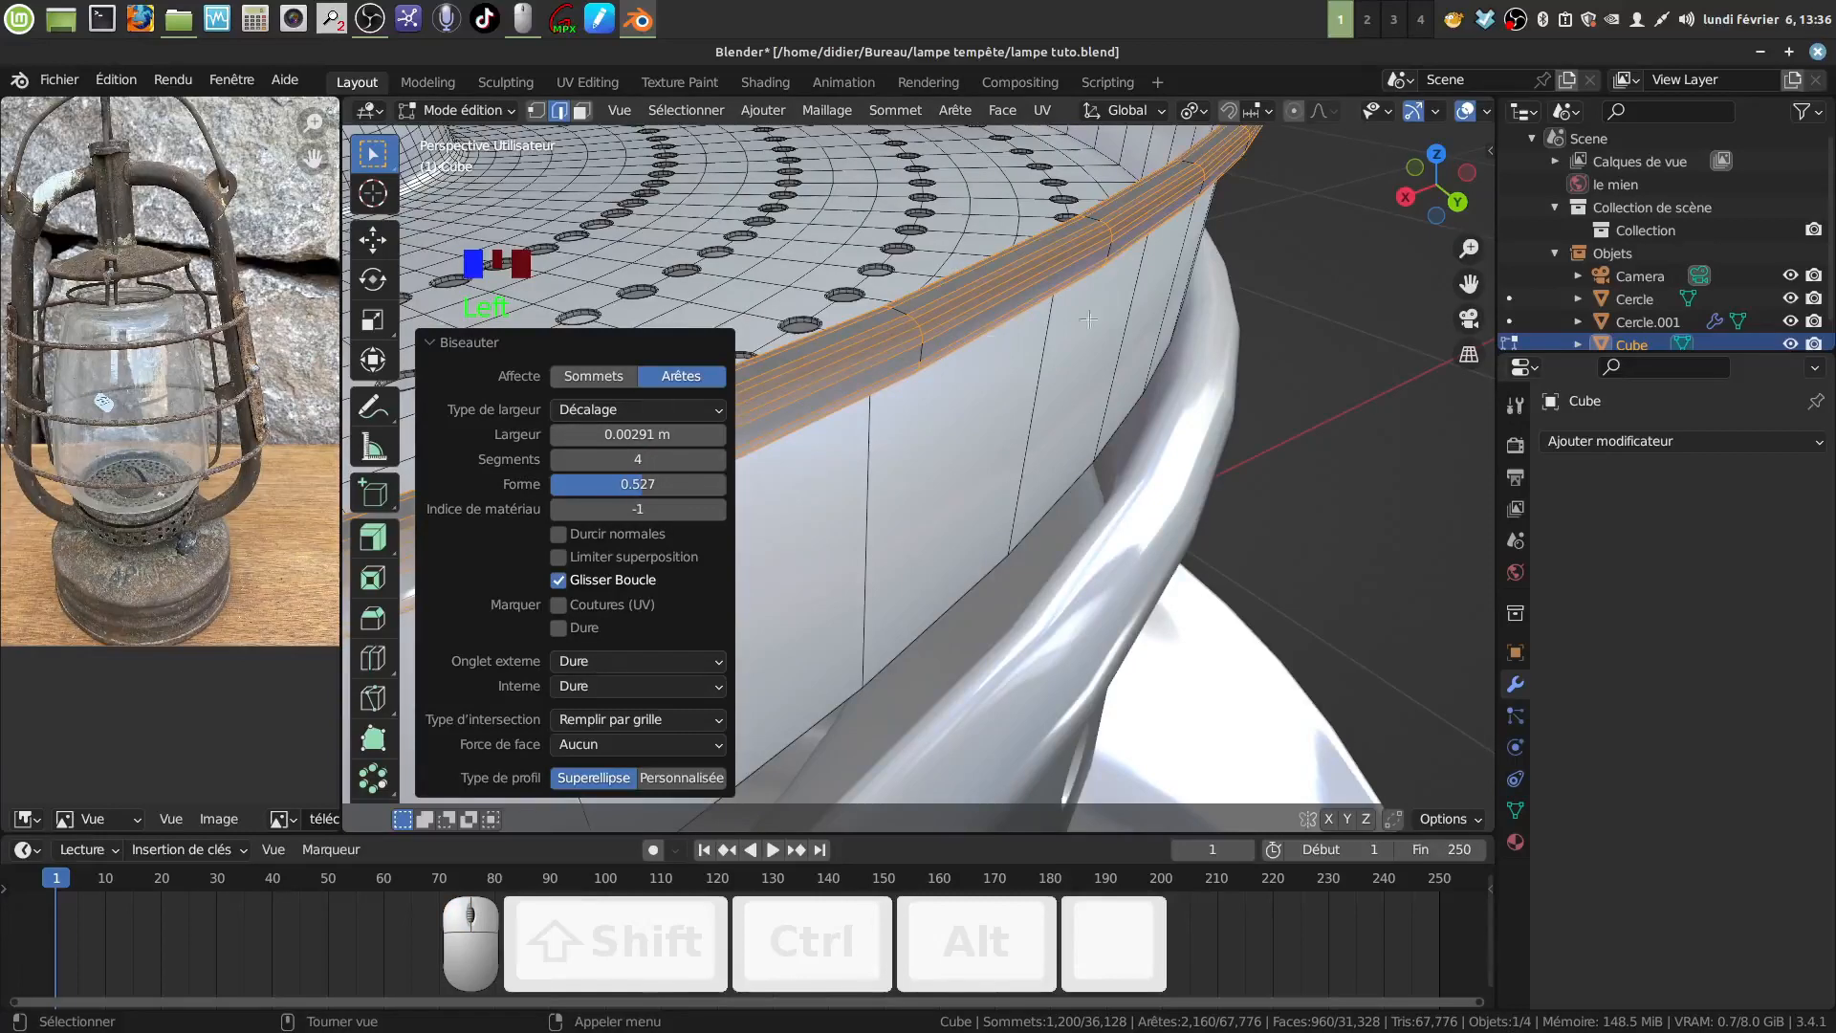
pyautogui.moveTo(1033, 401); pyautogui.dragTo(1112, 338, button='middle')
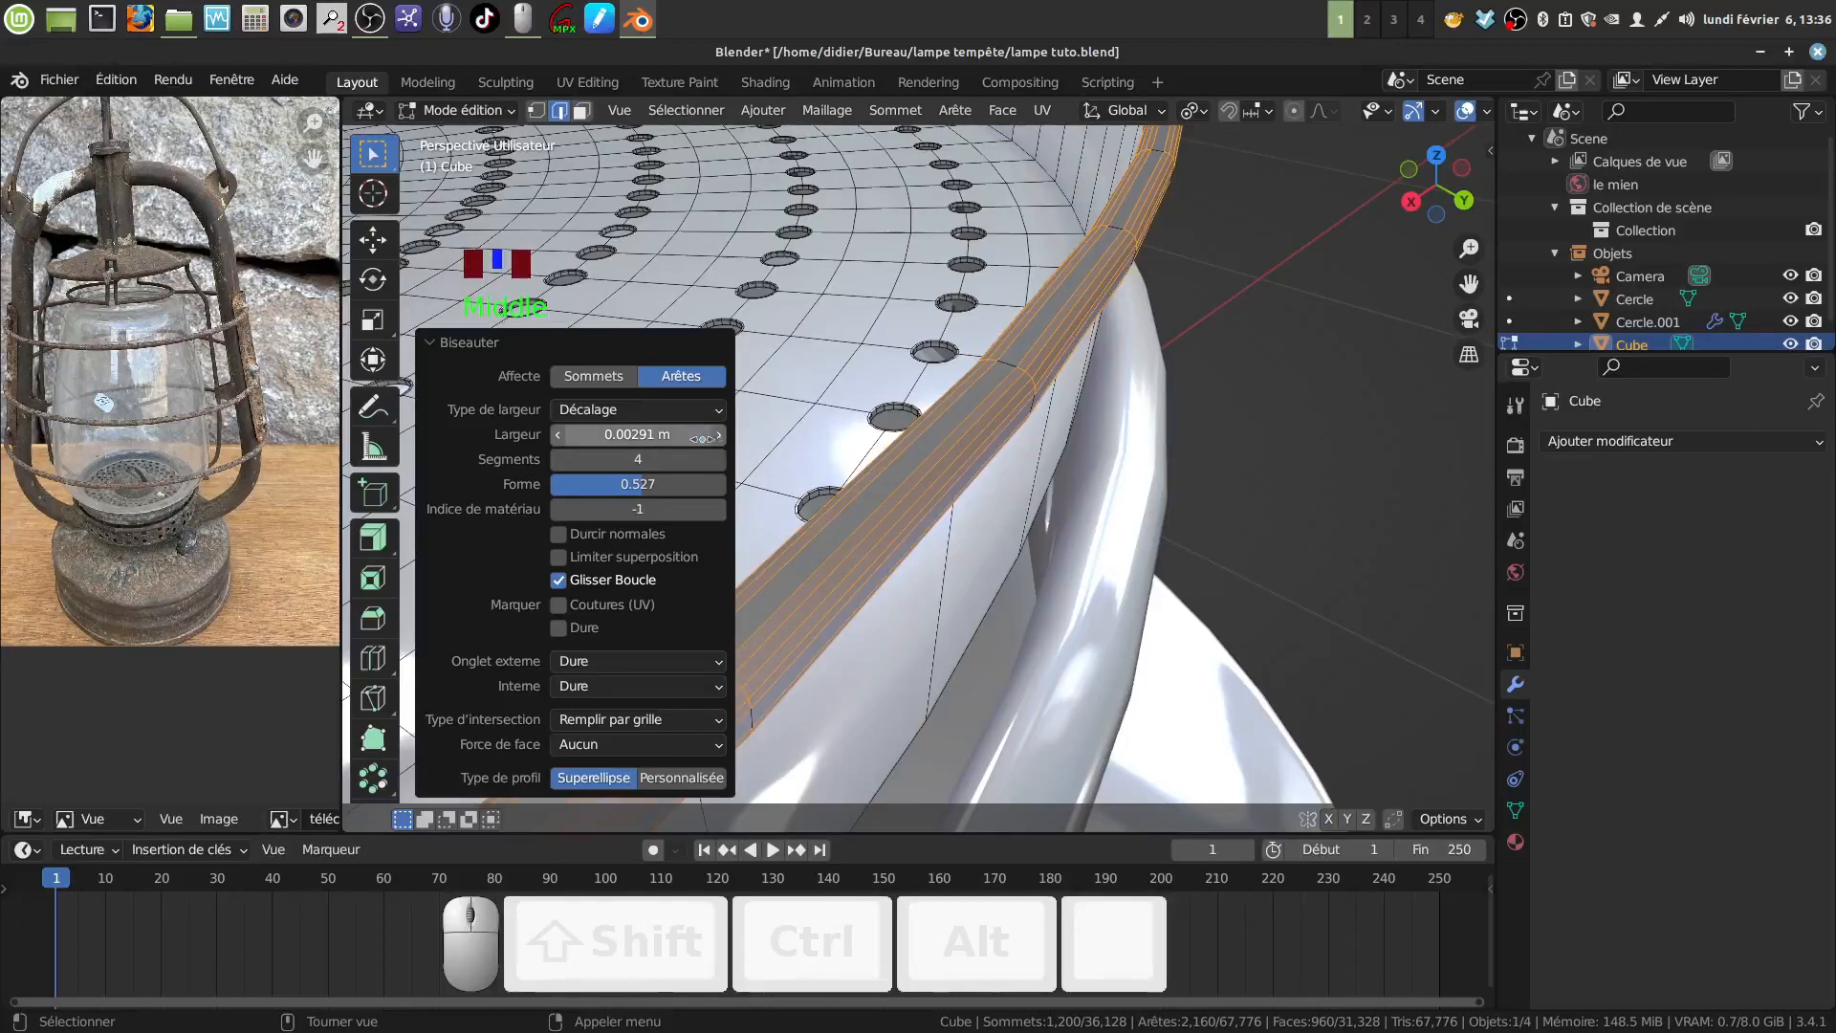
pyautogui.click(718, 436)
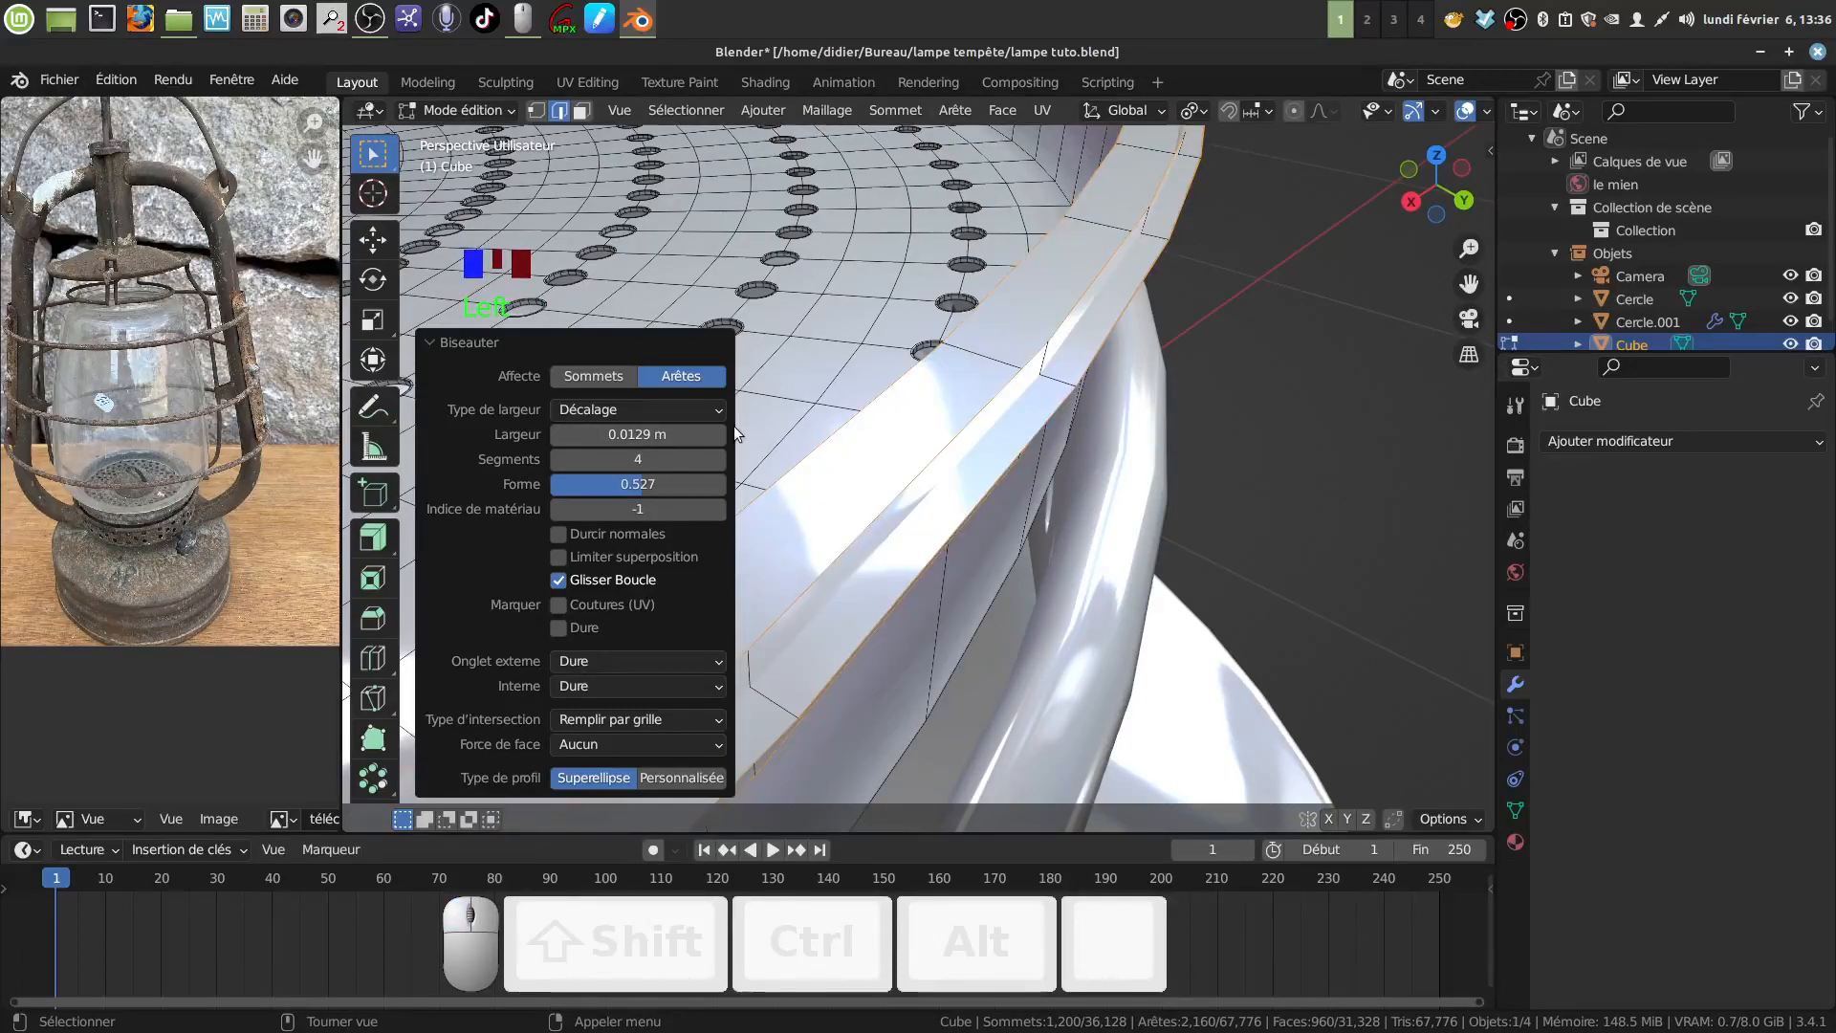
pyautogui.hotkey('ctrl', 'z')
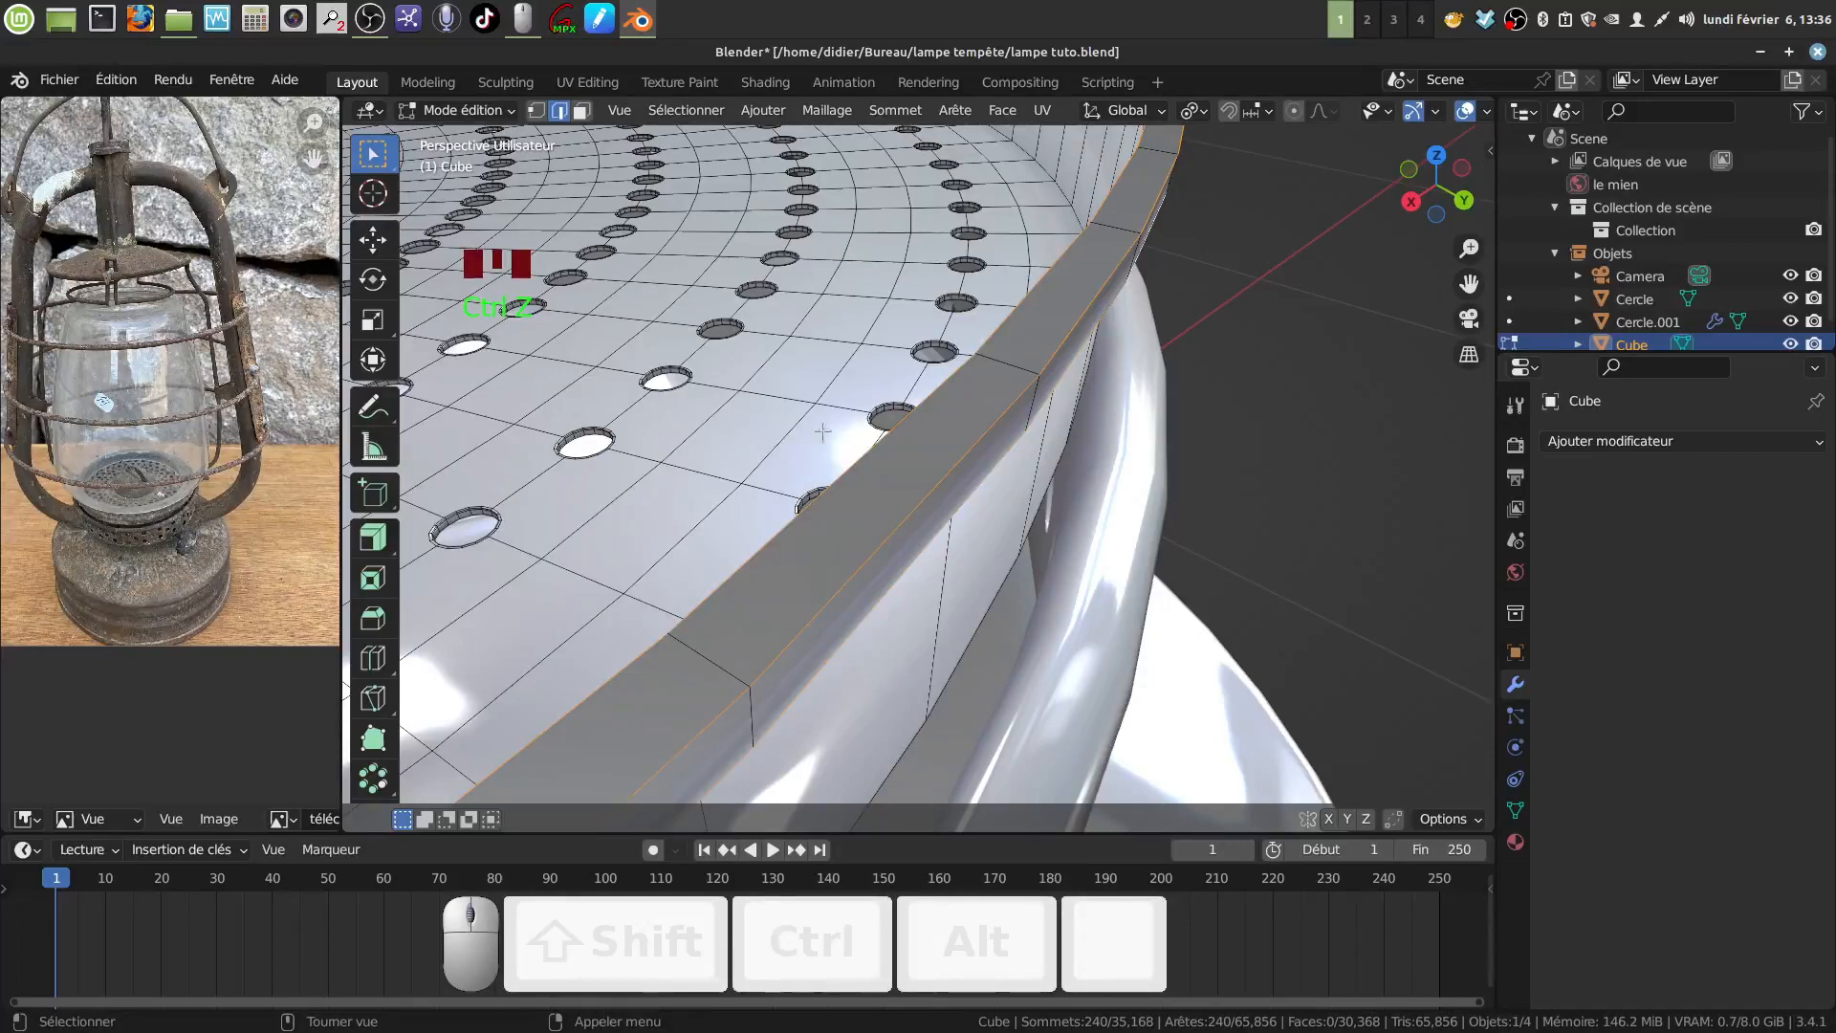
# Bevel the three rim edge loops with 4 segments, a shape of 0.527 and a width of about 0.0035 m.
pyautogui.moveTo(822, 432); pyautogui.dragTo(835, 440, button='middle')
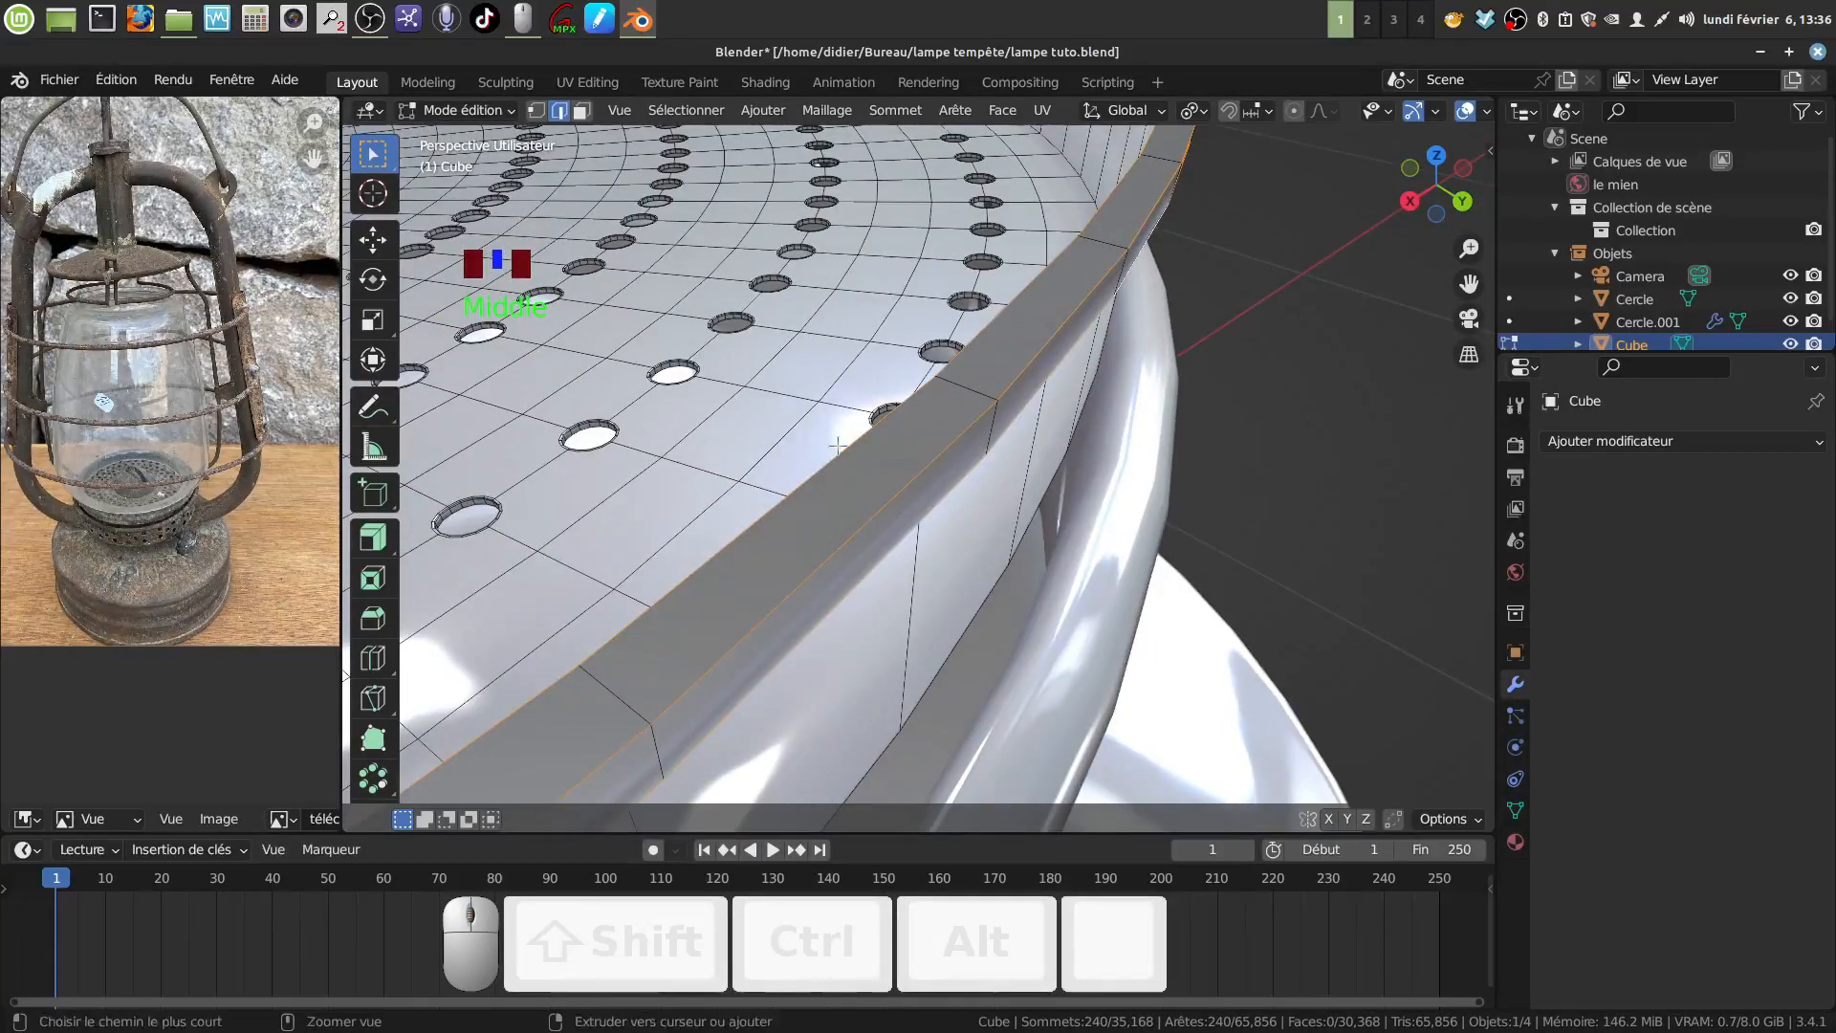
pyautogui.hotkey('ctrl', 'b')
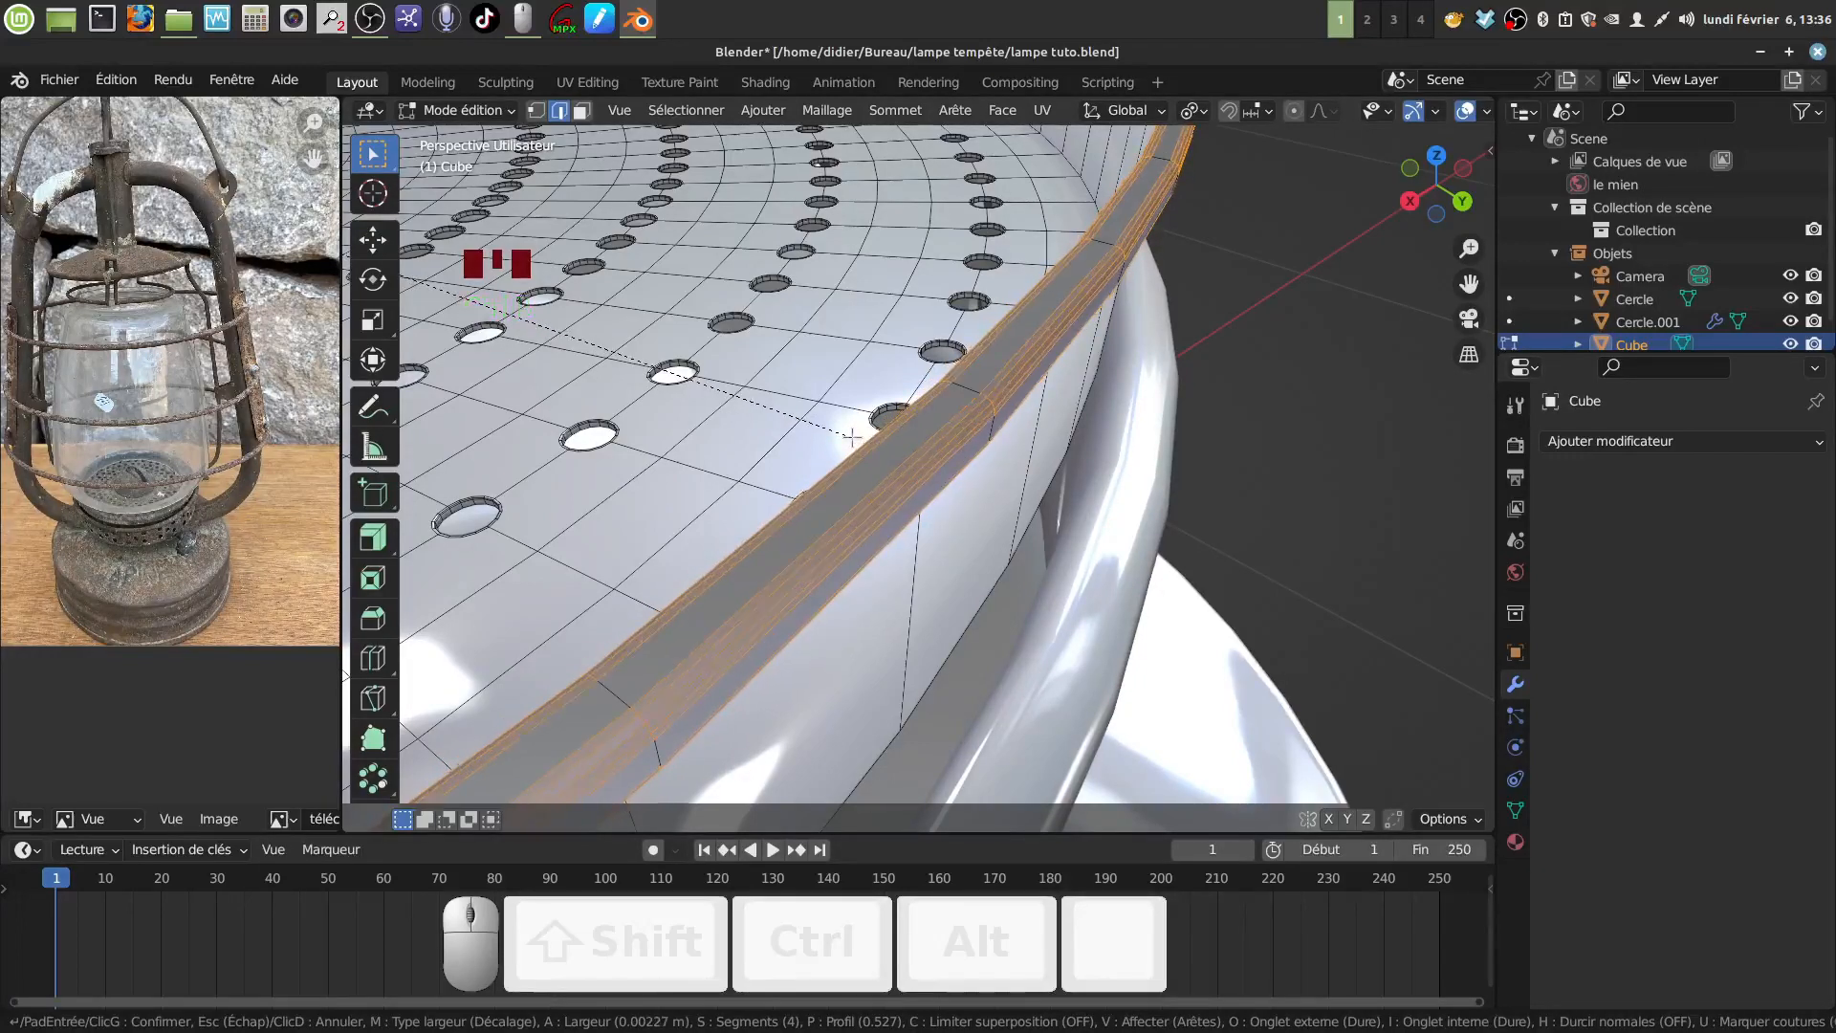
pyautogui.press('shift')
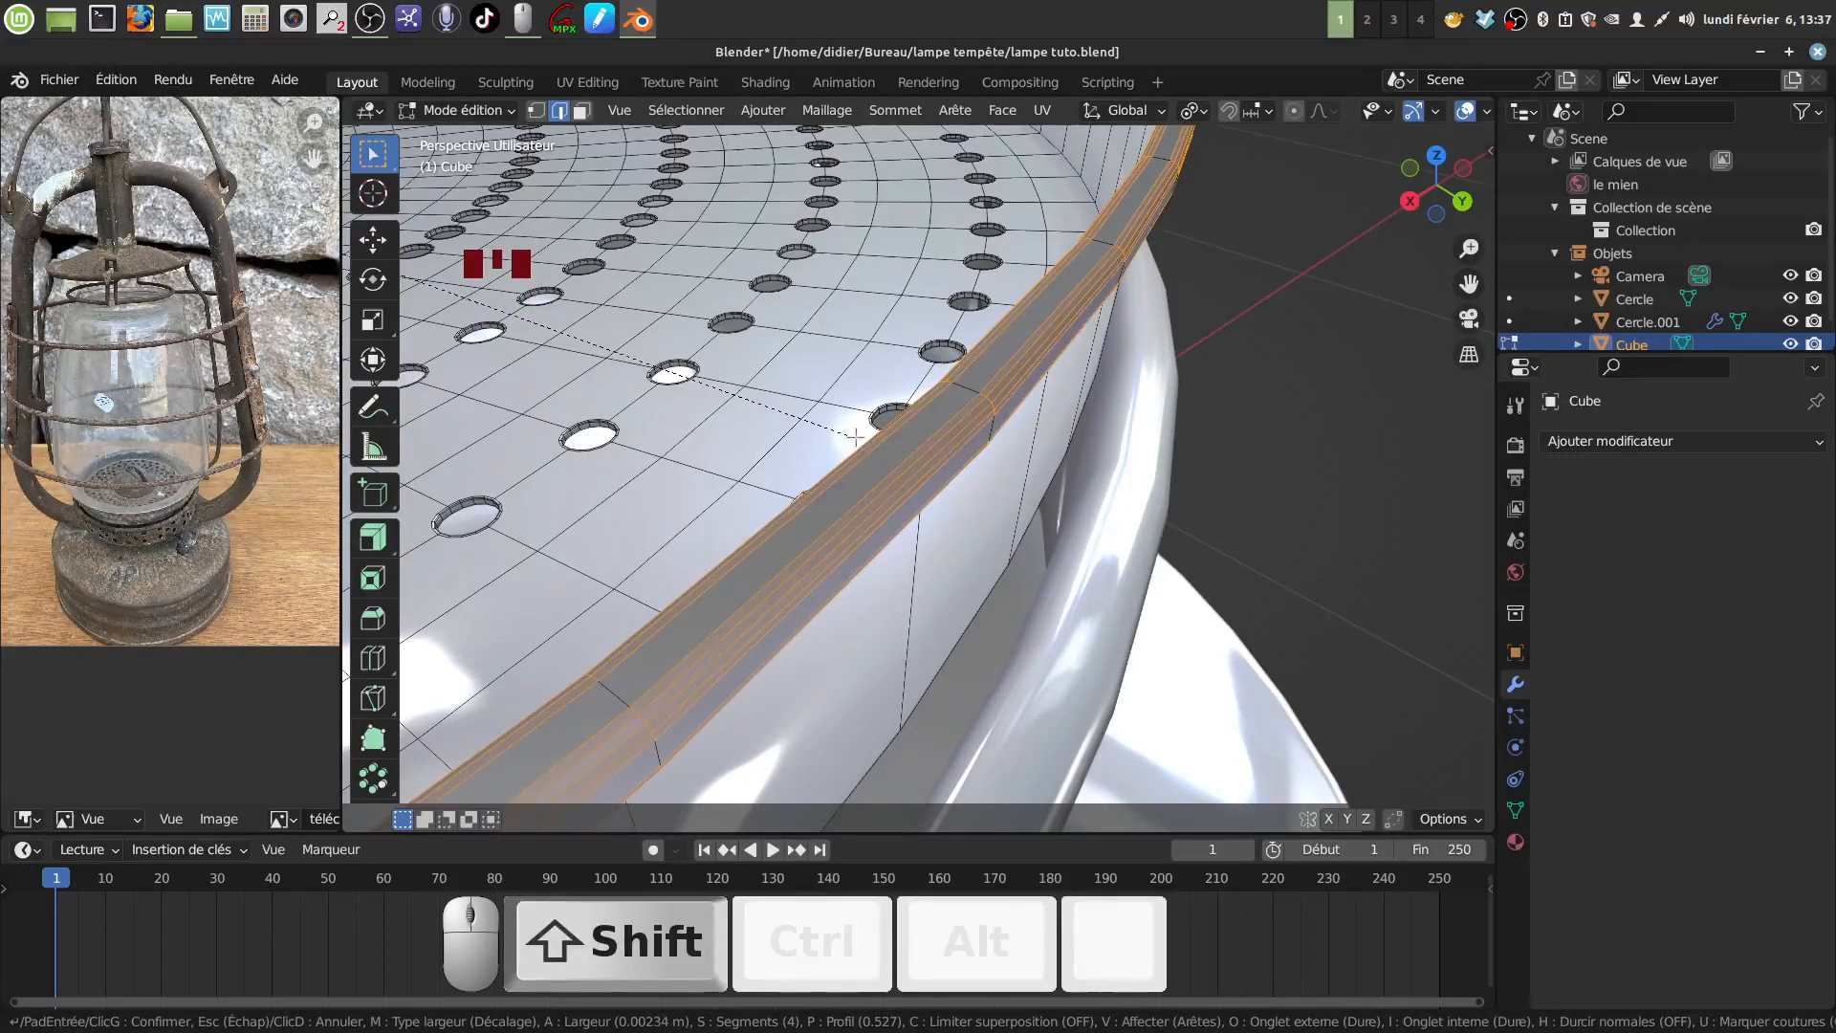
pyautogui.click(883, 441)
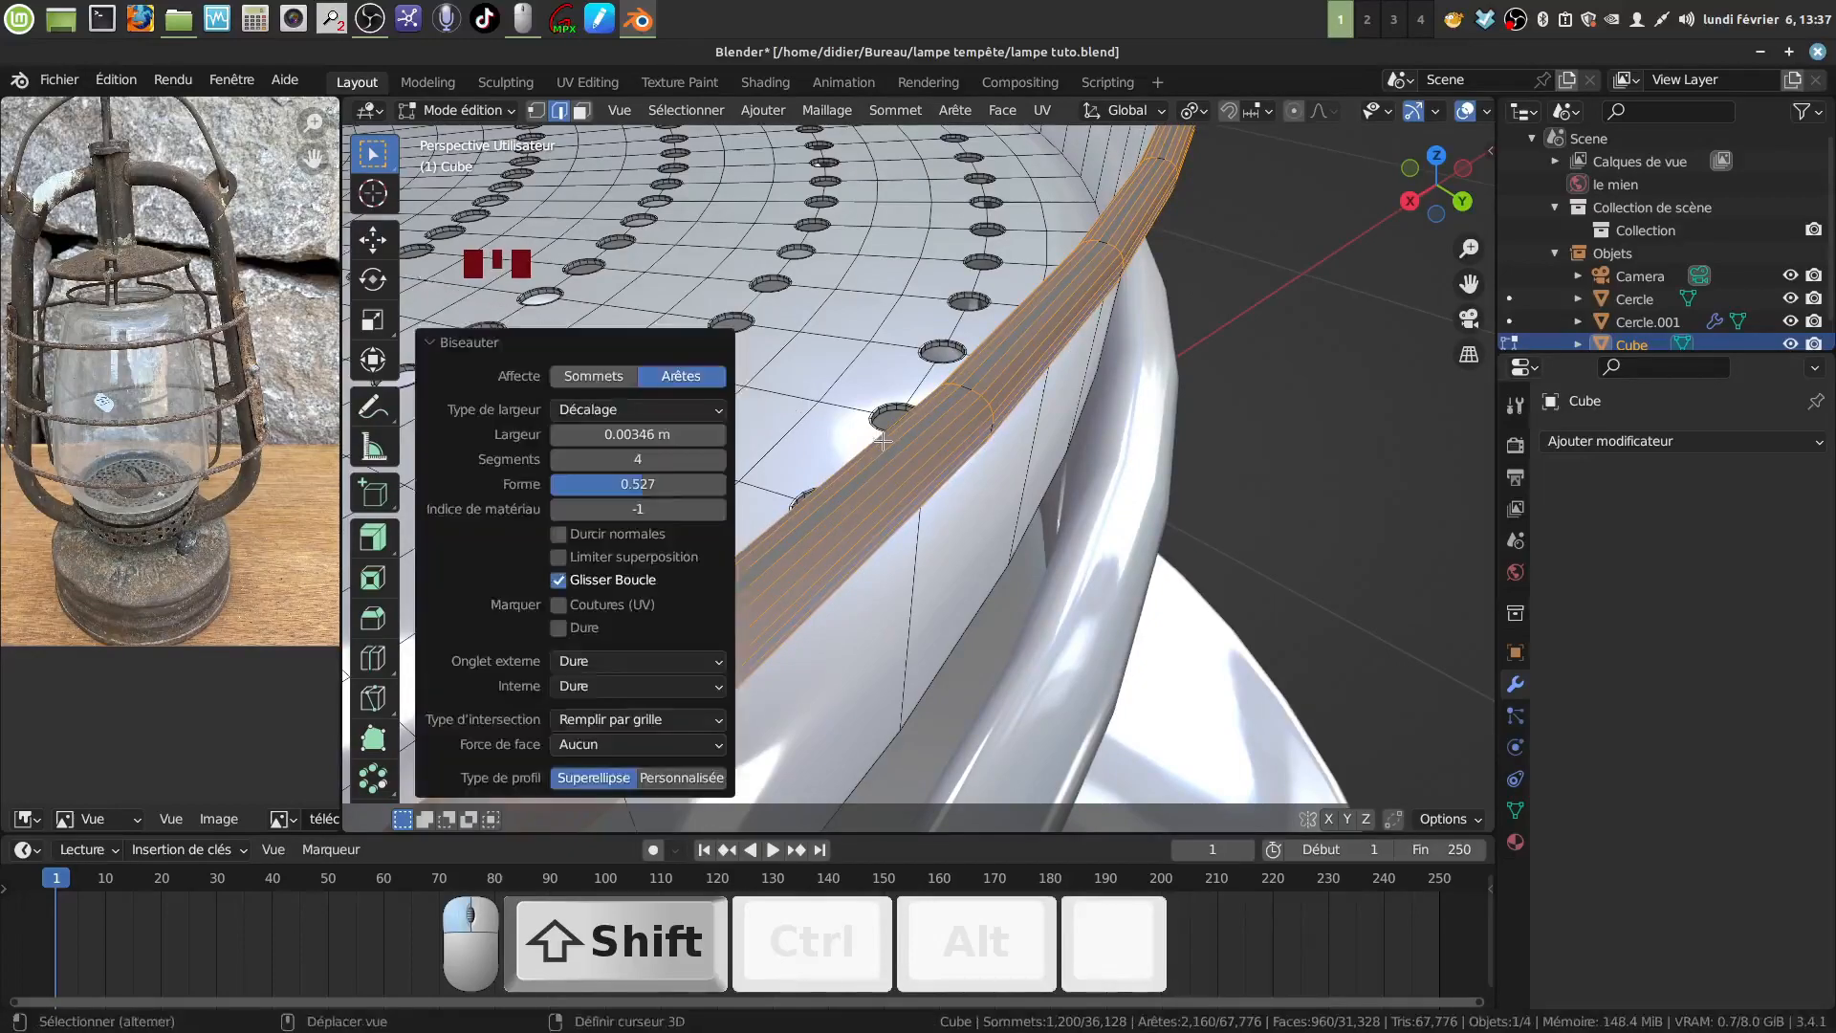
# Turn on the face orientation overlay in Object Mode and inspect the rim's underside in Edit Mode.
pyautogui.scroll(-3, 883, 441)
pyautogui.moveTo(883, 441)
pyautogui.mouseDown(button='middle')
pyautogui.moveTo(808, 298)
pyautogui.moveTo(908, 282)
pyautogui.moveTo(861, 369)
pyautogui.moveTo(875, 407)
pyautogui.mouseUp(button='middle')
pyautogui.moveTo(875, 406)
pyautogui.keyDown('shift'); pyautogui.mouseDown(button='middle')
pyautogui.moveTo(880, 363)
pyautogui.moveTo(935, 538)
pyautogui.moveTo(972, 483)
pyautogui.moveTo(849, 458)
pyautogui.mouseUp(button='middle'); pyautogui.keyUp('shift')
pyautogui.scroll(-4, 894, 448)
pyautogui.scroll(2, 972, 483)
pyautogui.press('Tab')
pyautogui.press('q')
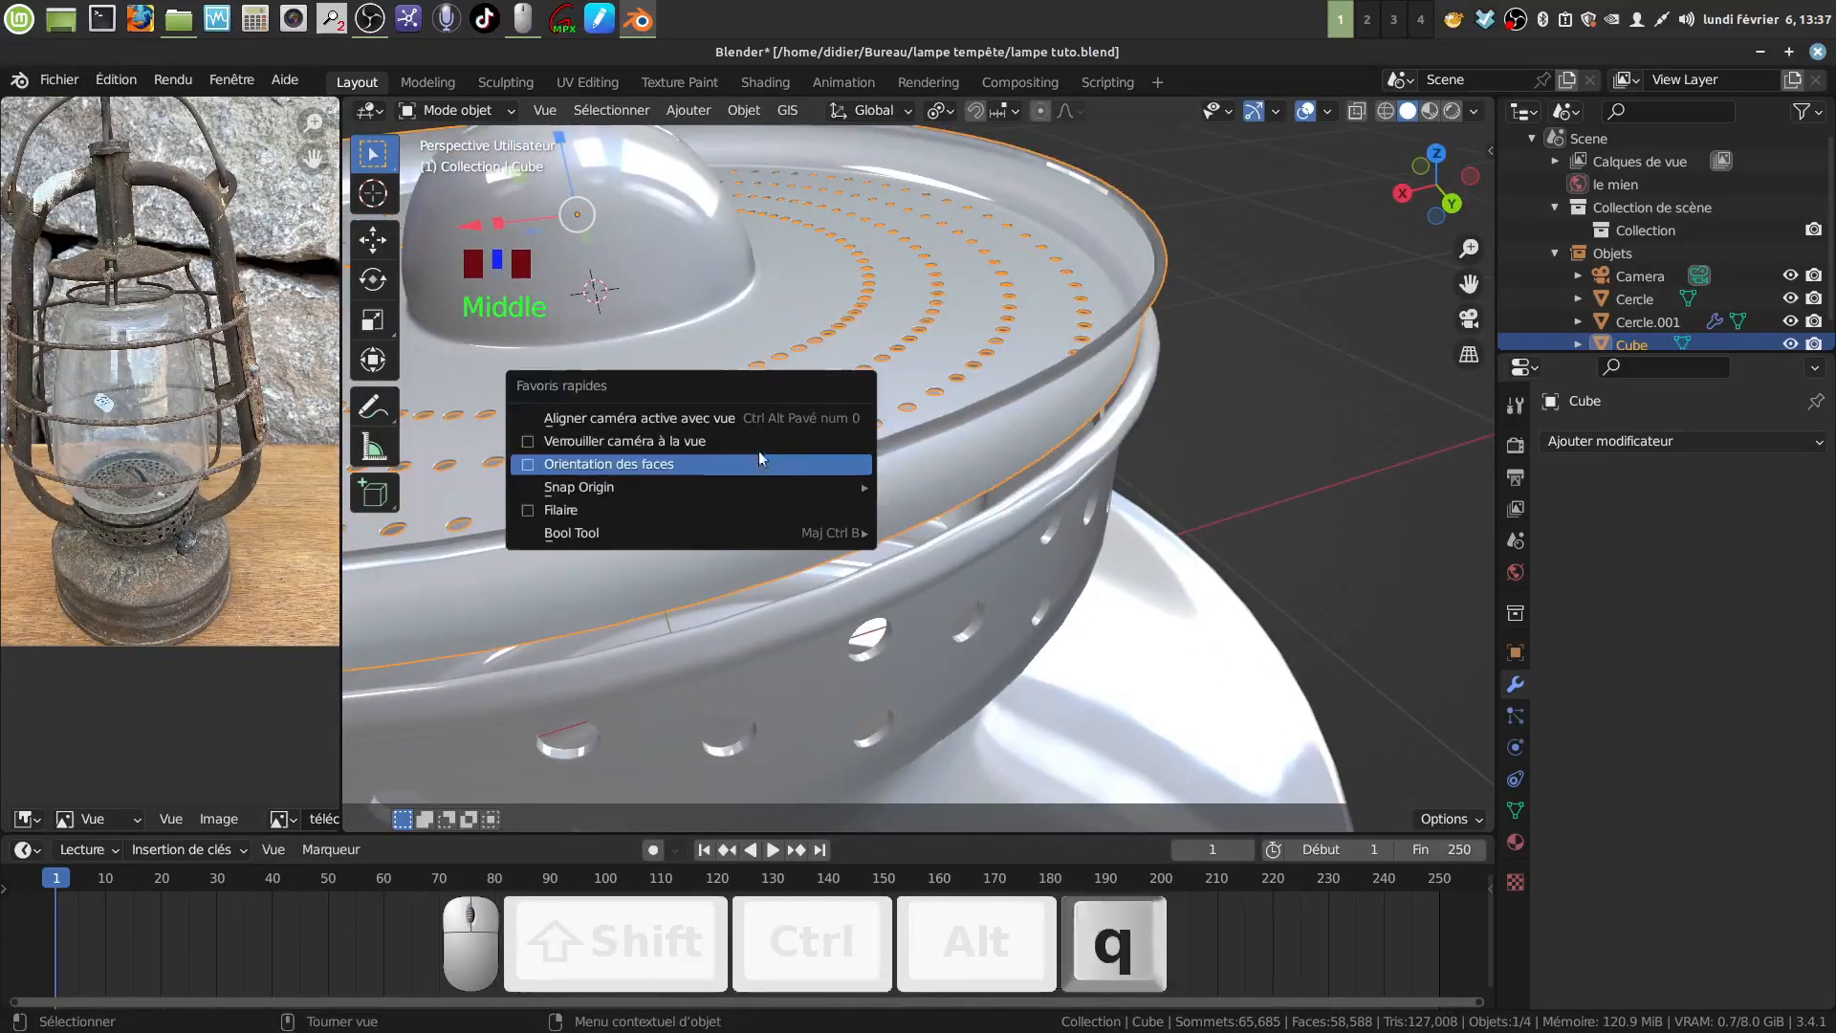
pyautogui.click(538, 469)
pyautogui.moveTo(534, 465); pyautogui.dragTo(911, 460, button='middle')
pyautogui.scroll(2, 975, 456)
pyautogui.press('Tab')
pyautogui.scroll(2, 931, 430)
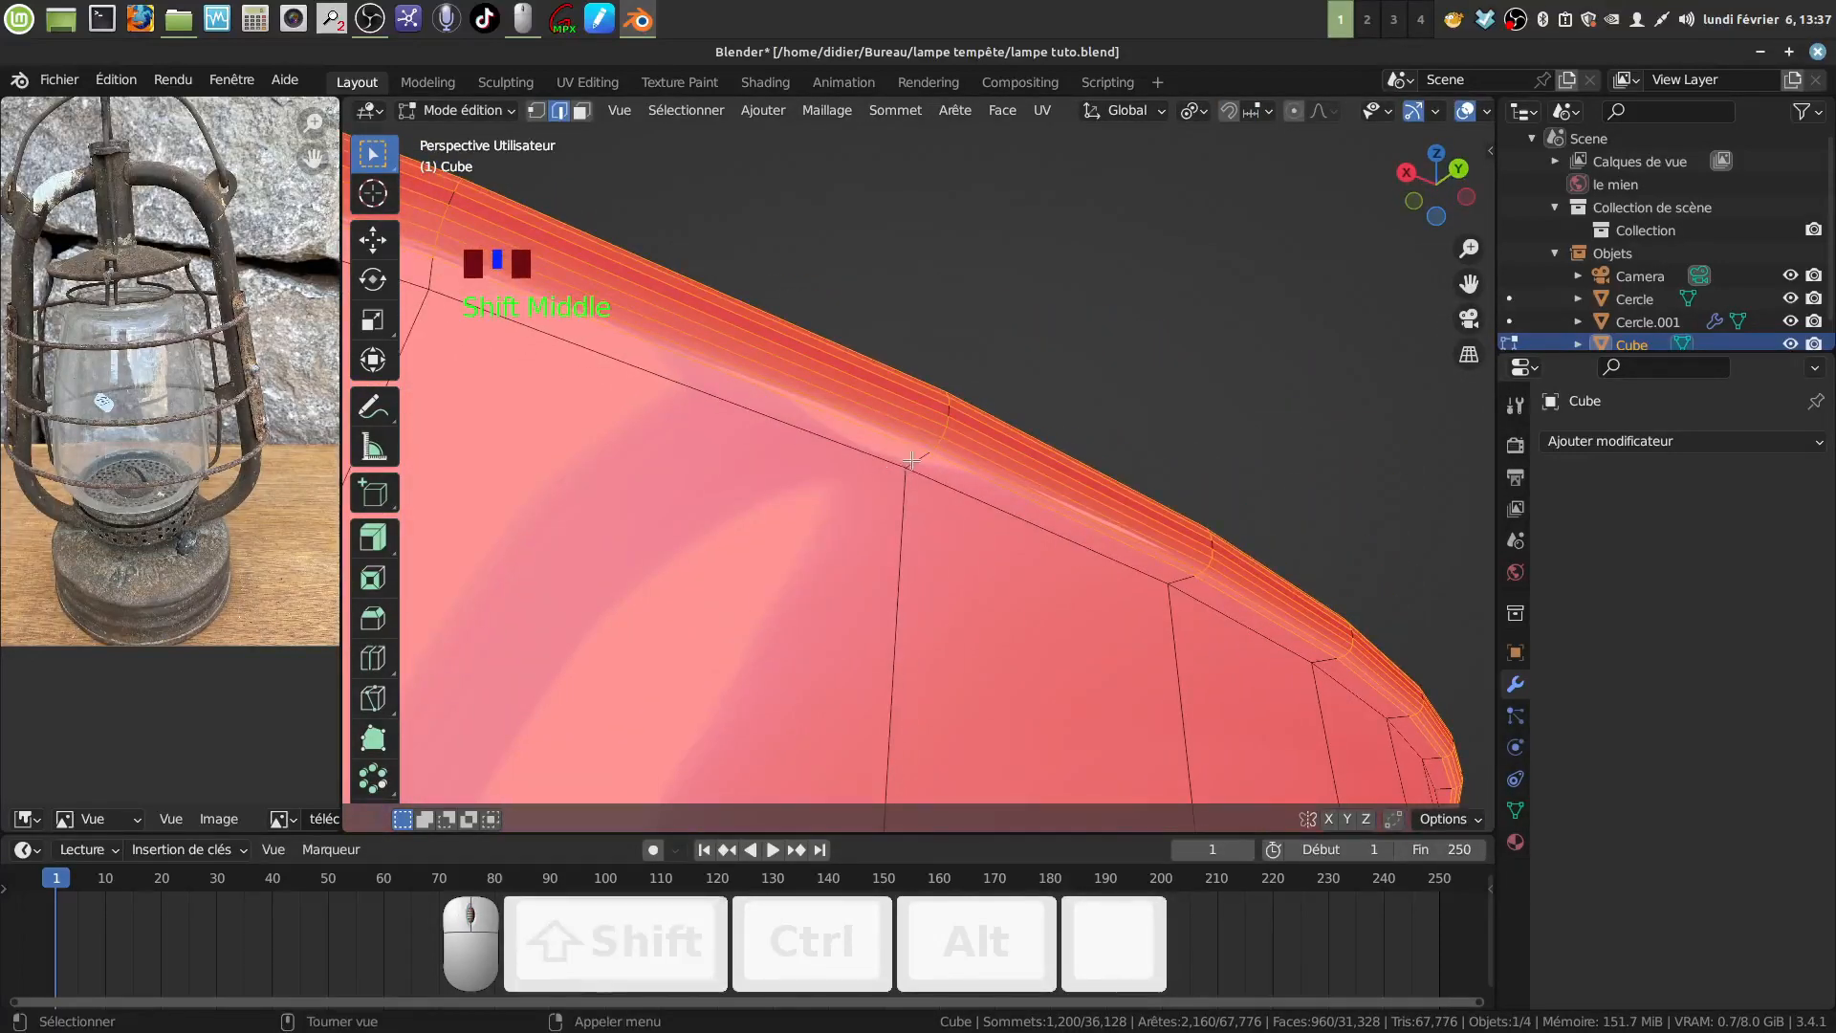
# Delete the narrow face loop under the rim next to the wall and turn off the face orientation overlay.
pyautogui.click(581, 110)
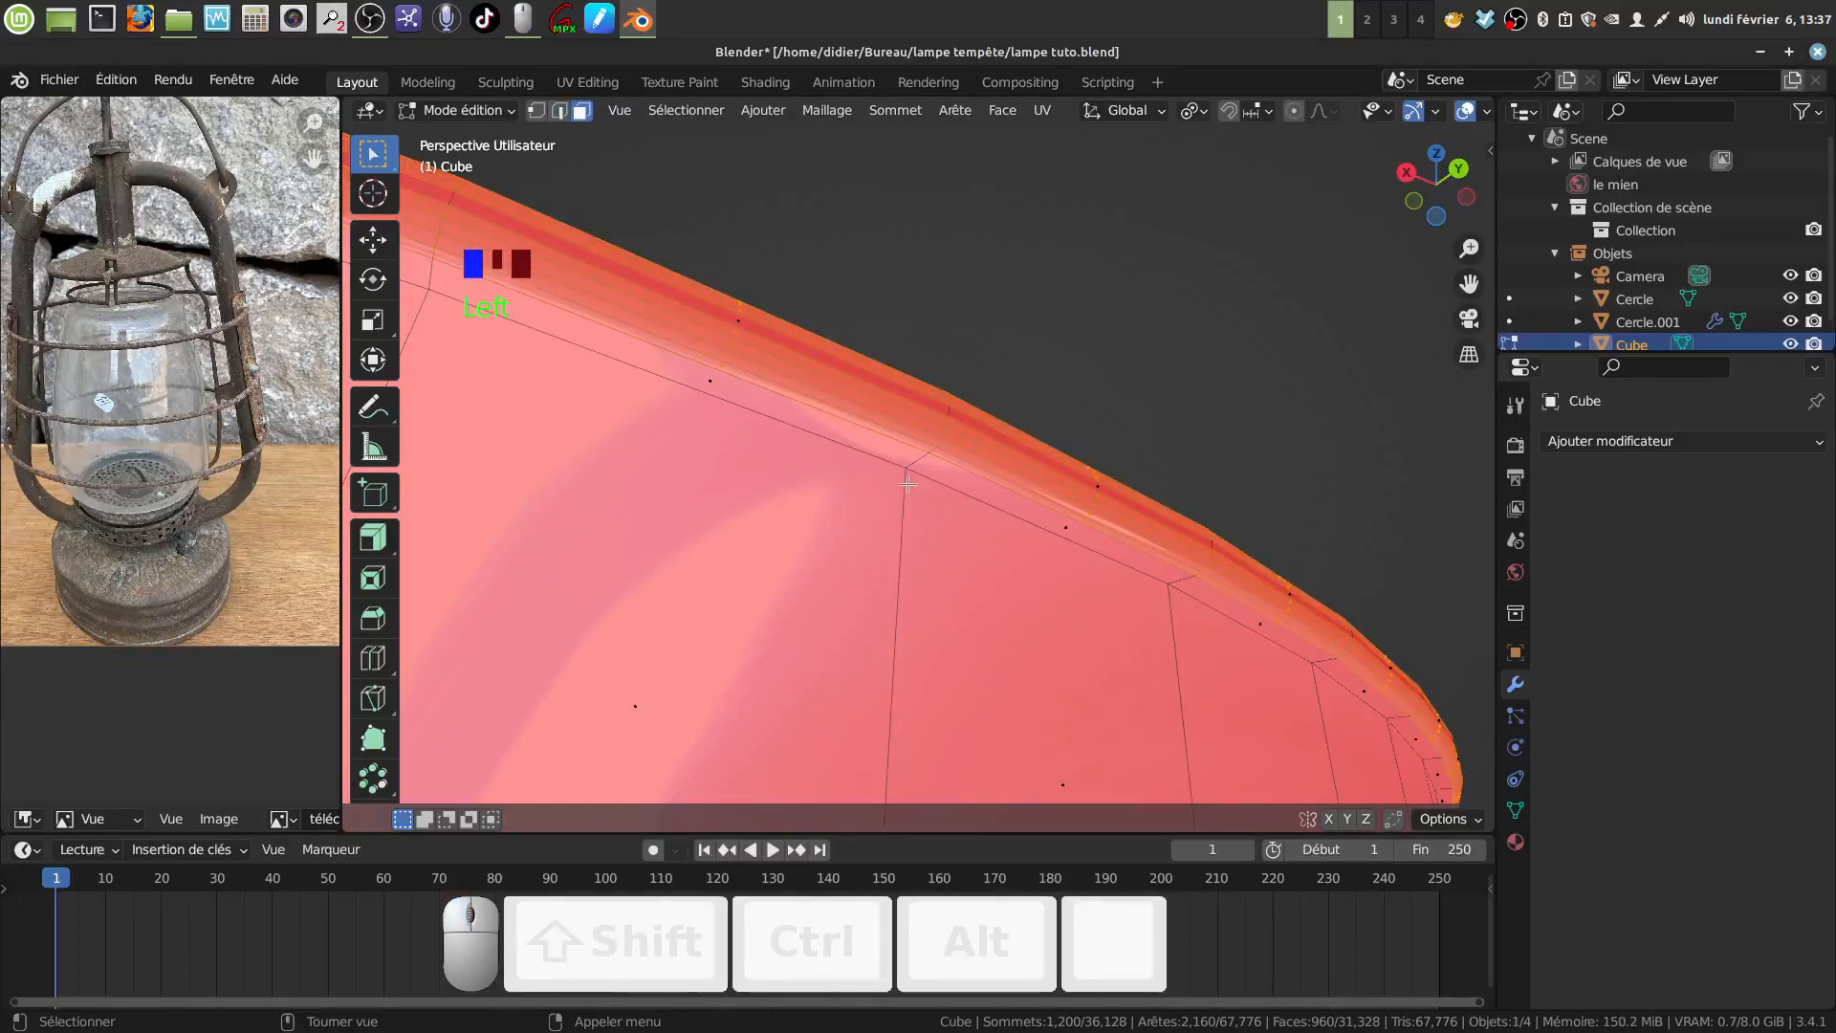
pyautogui.keyDown('alt'); pyautogui.click(990, 515); pyautogui.keyUp('alt')
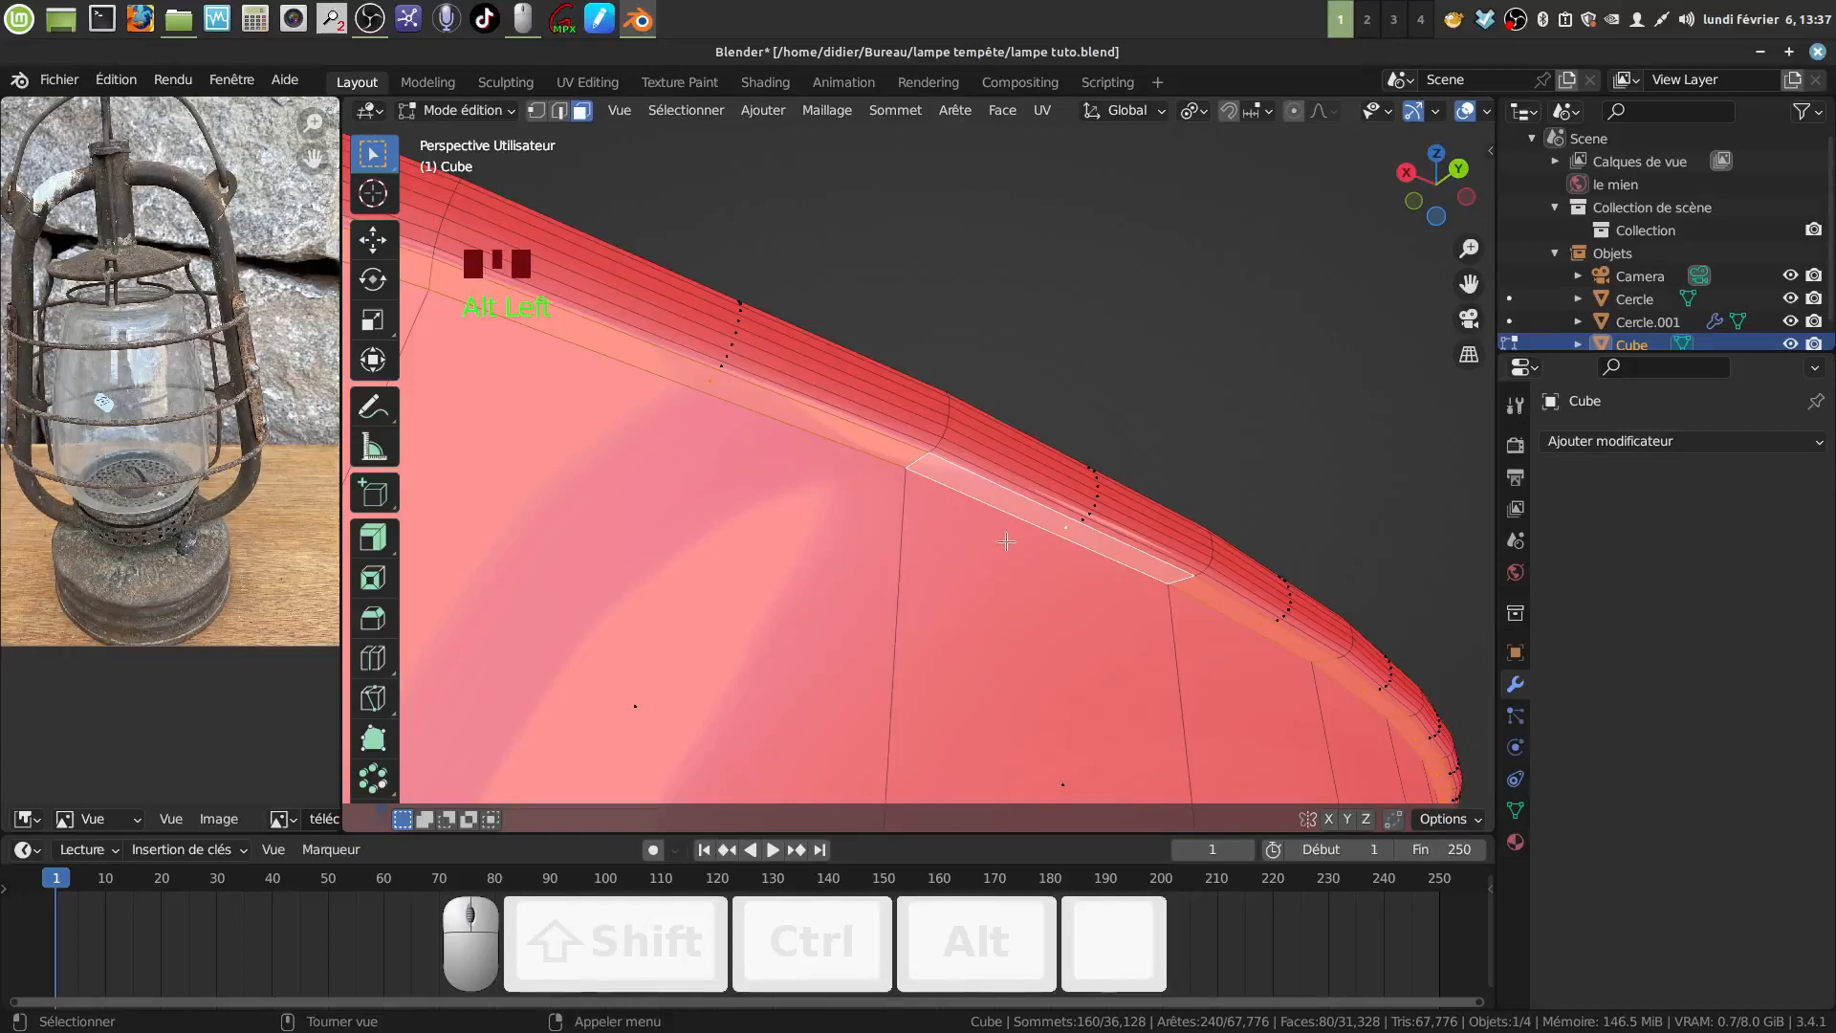
pyautogui.press('x')
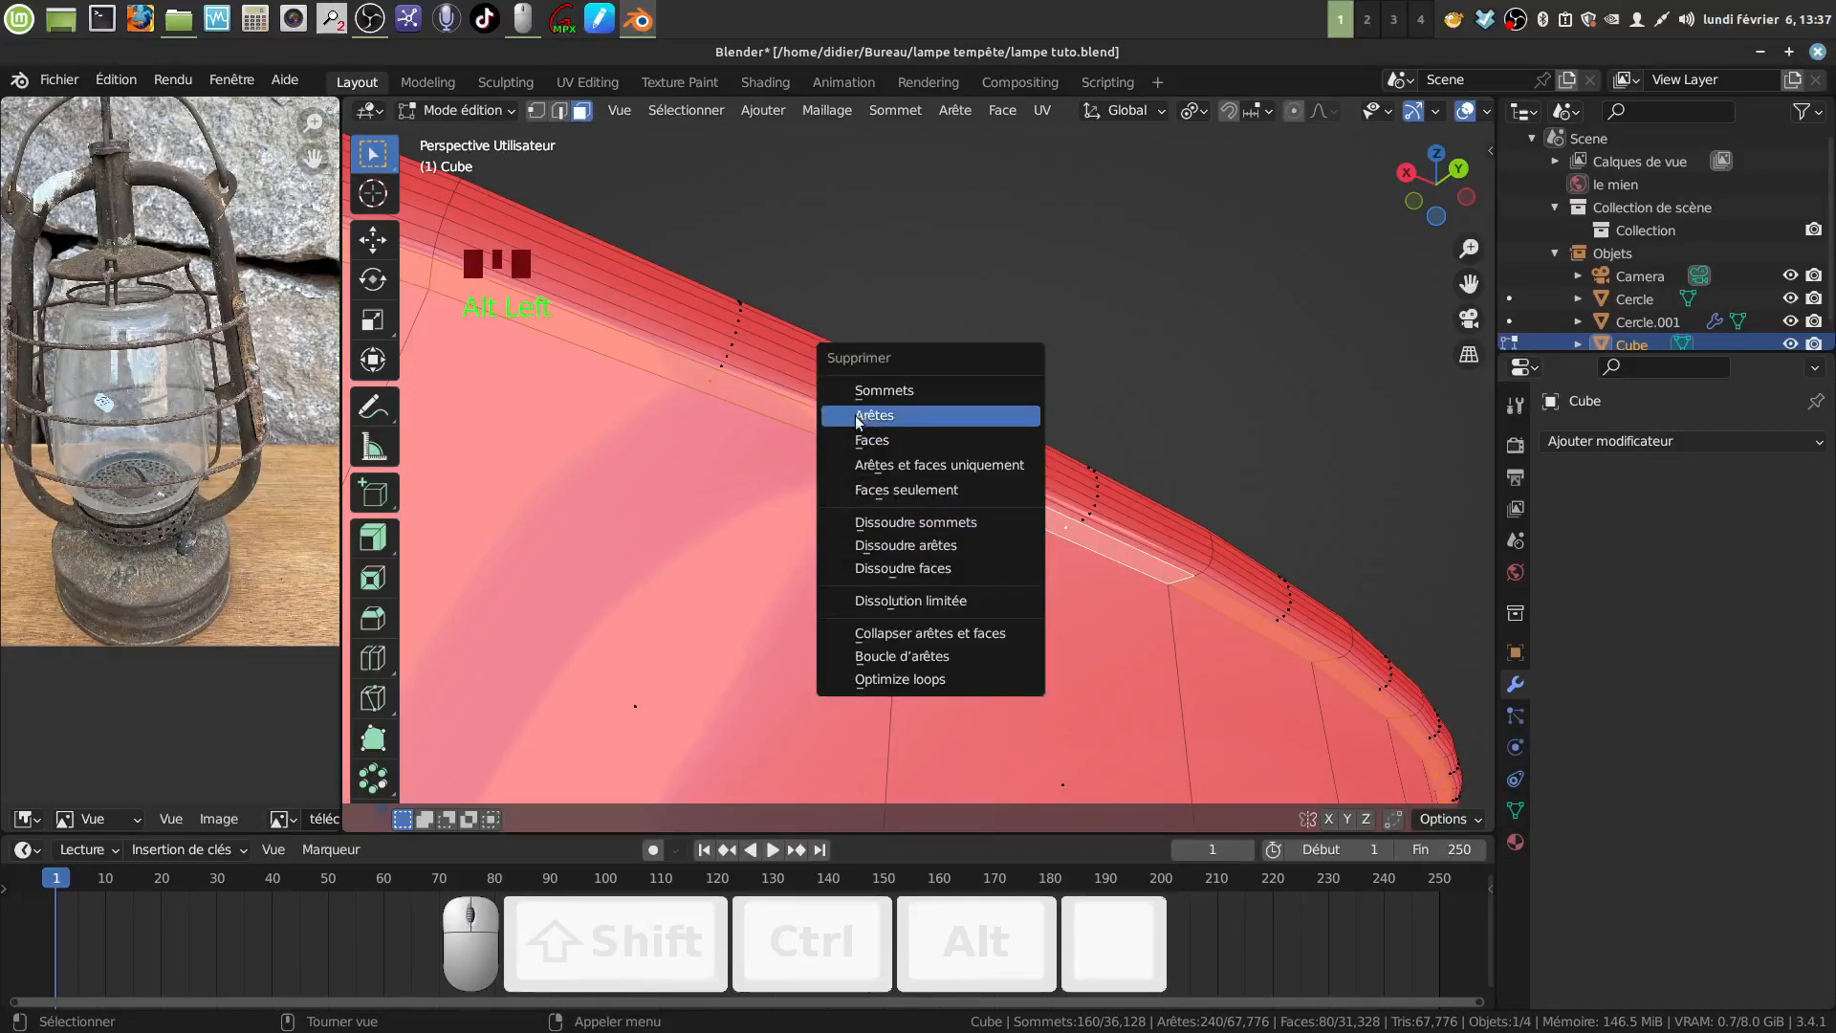
pyautogui.click(872, 440)
pyautogui.moveTo(872, 442); pyautogui.dragTo(800, 289, button='middle')
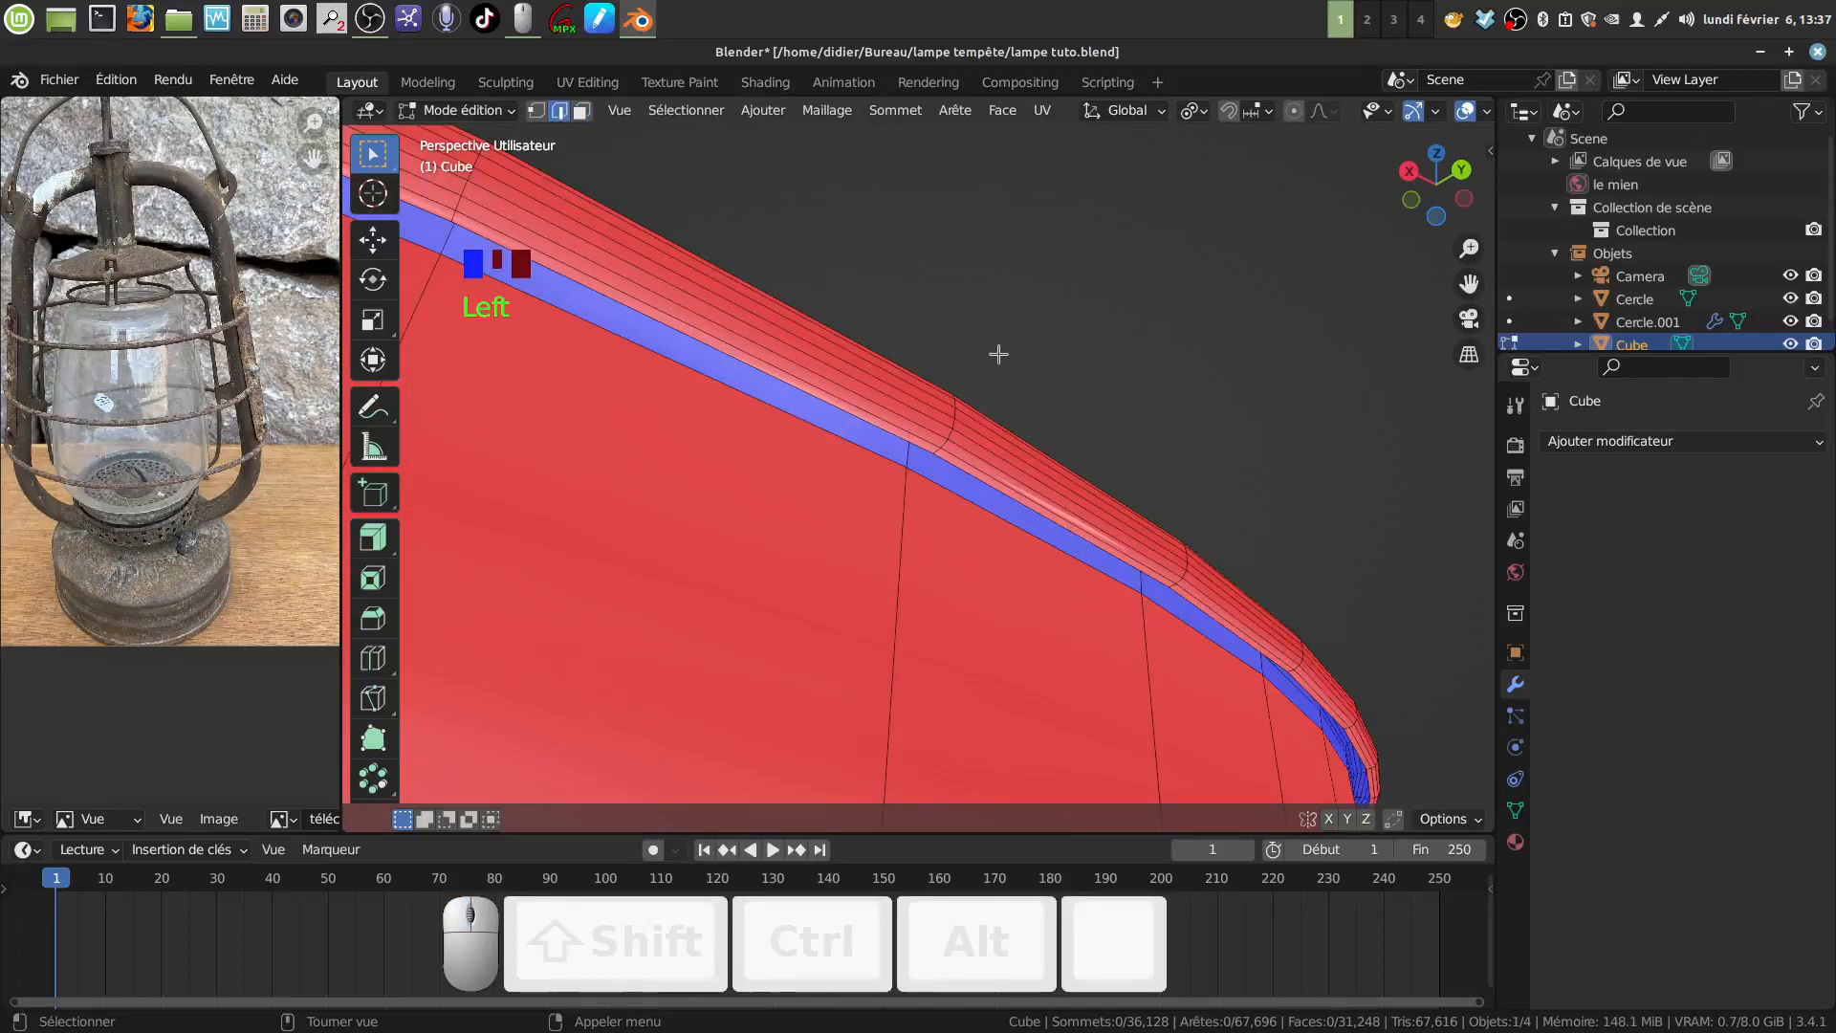
pyautogui.press('q')
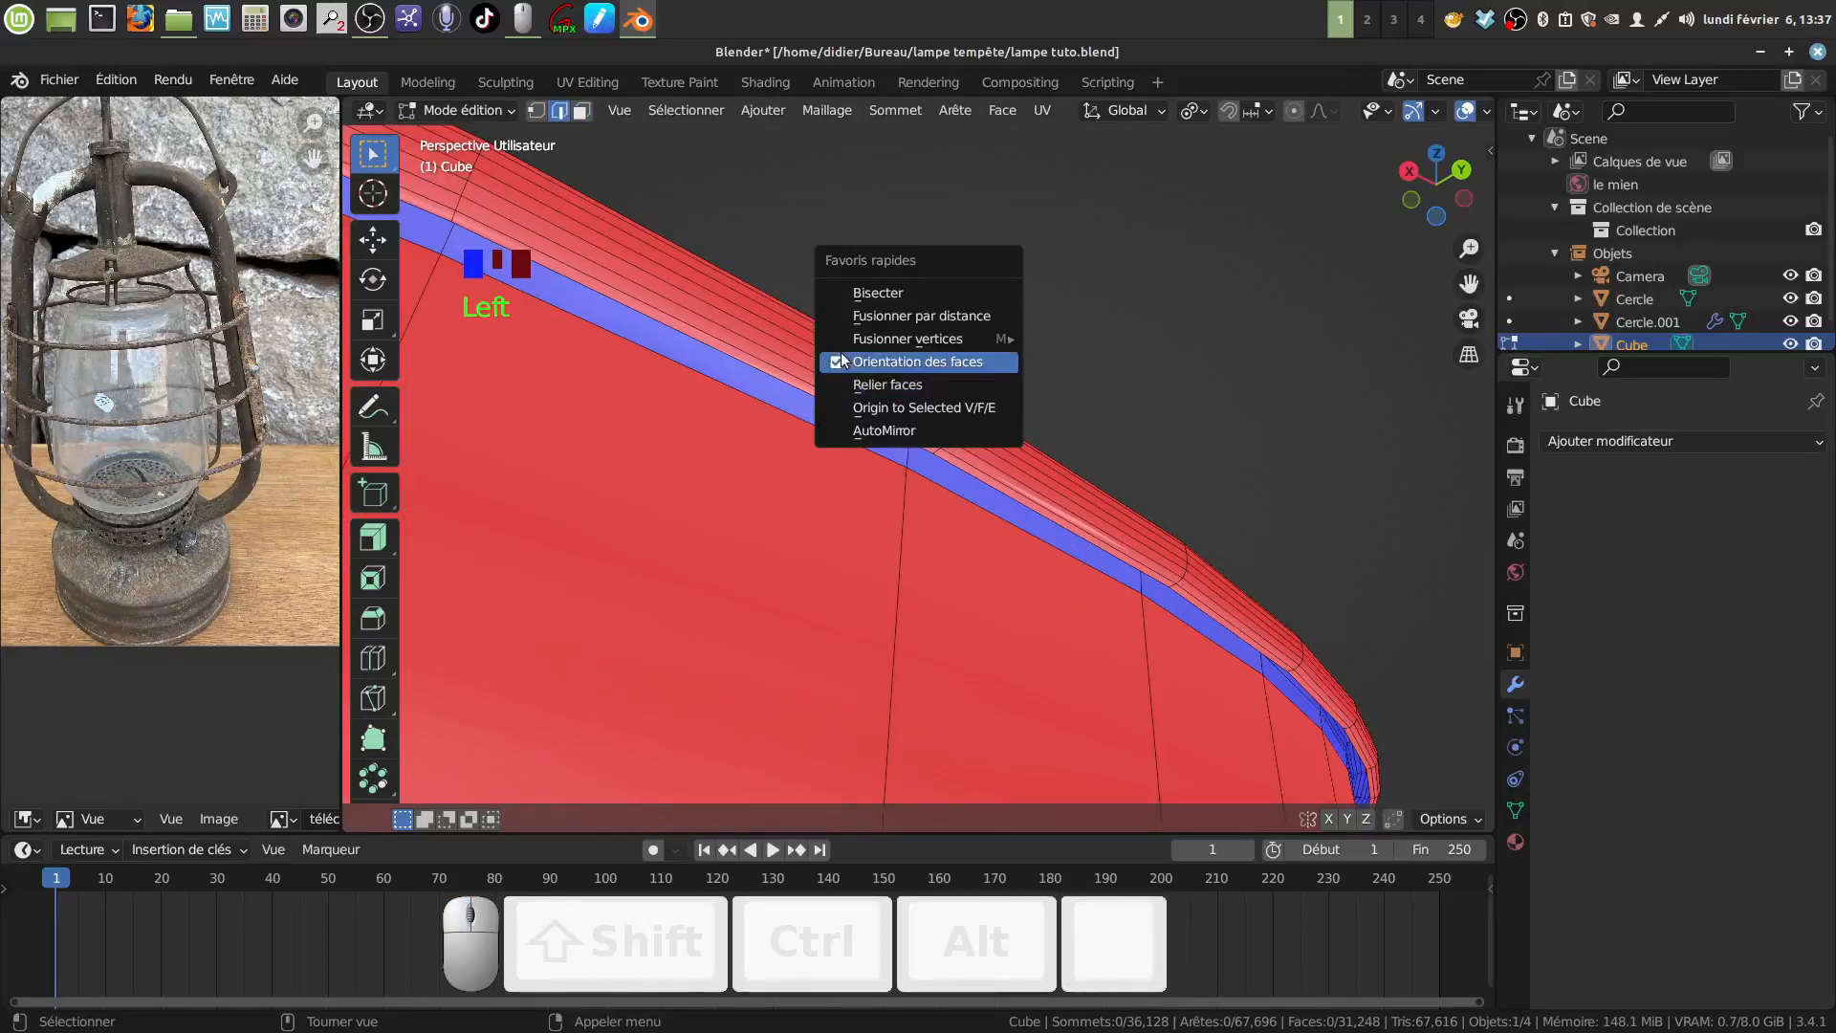
pyautogui.click(836, 363)
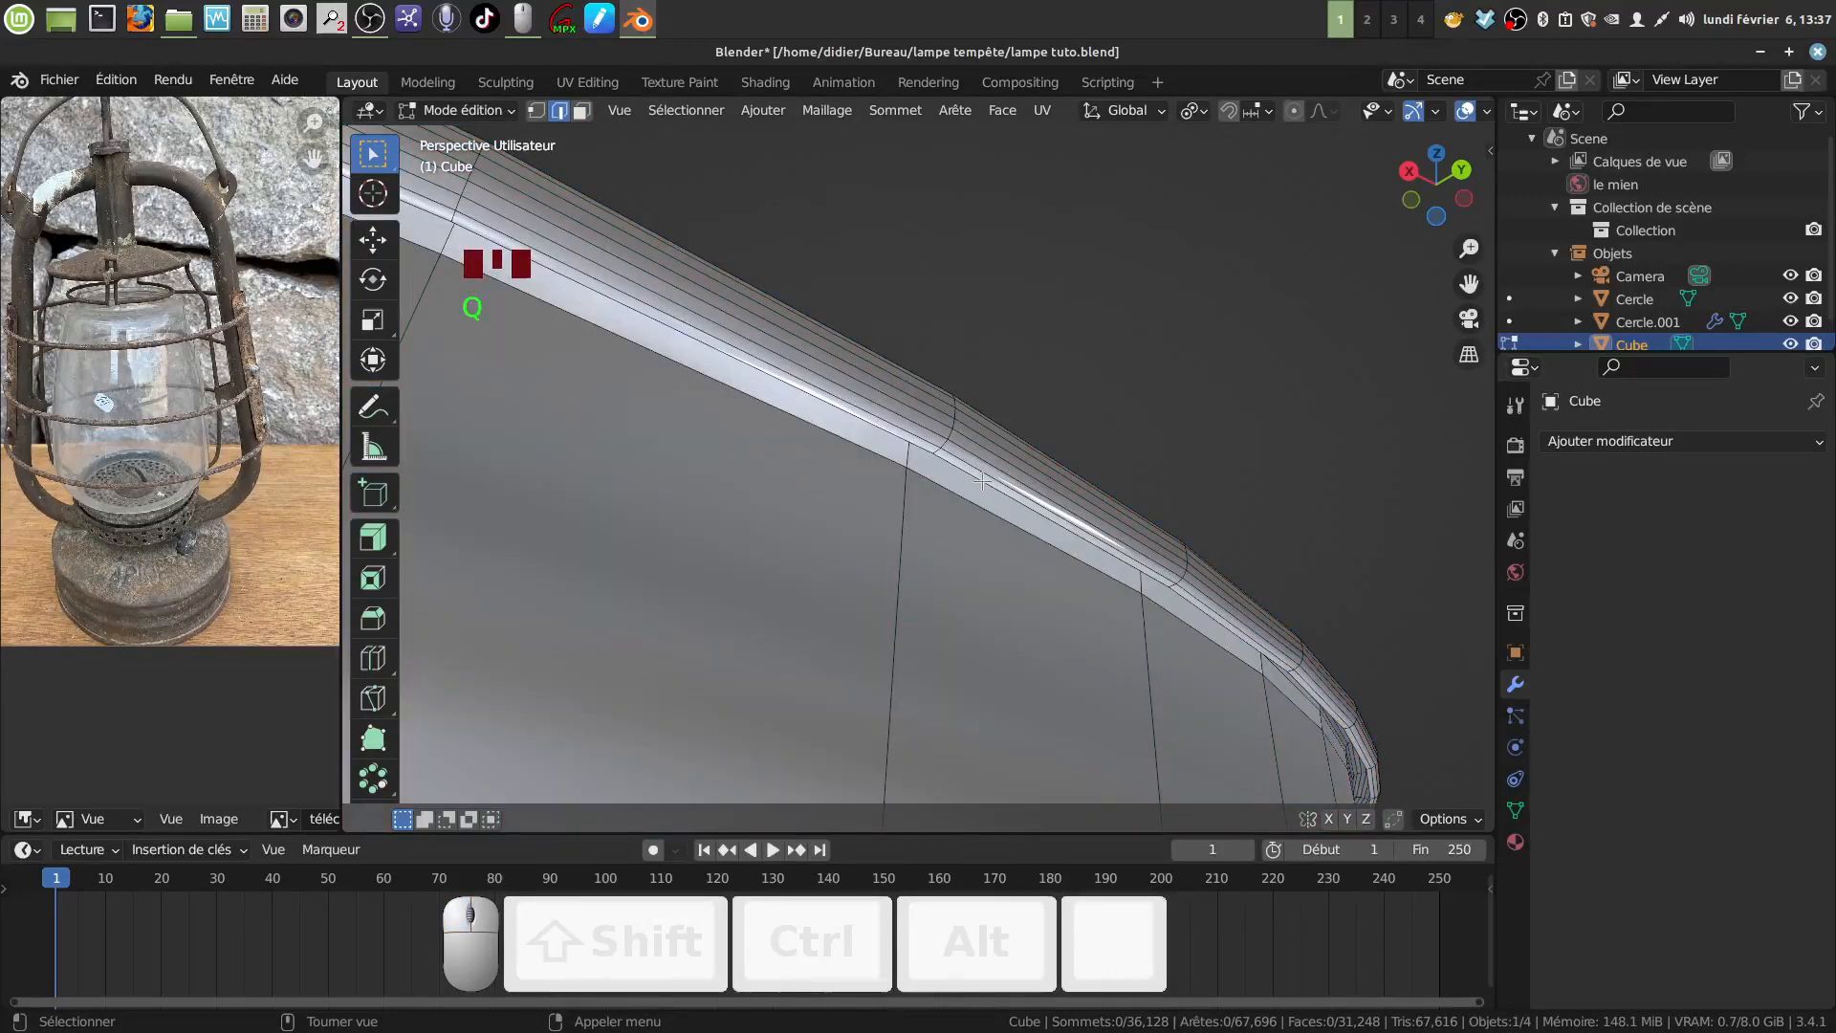
# Scale the open edge loop on the rim's underside inward to 0.993 so it meets the wall.
pyautogui.keyDown('alt'); pyautogui.click(982, 480); pyautogui.keyUp('alt')
pyautogui.moveTo(982, 481); pyautogui.dragTo(1083, 517, button='middle')
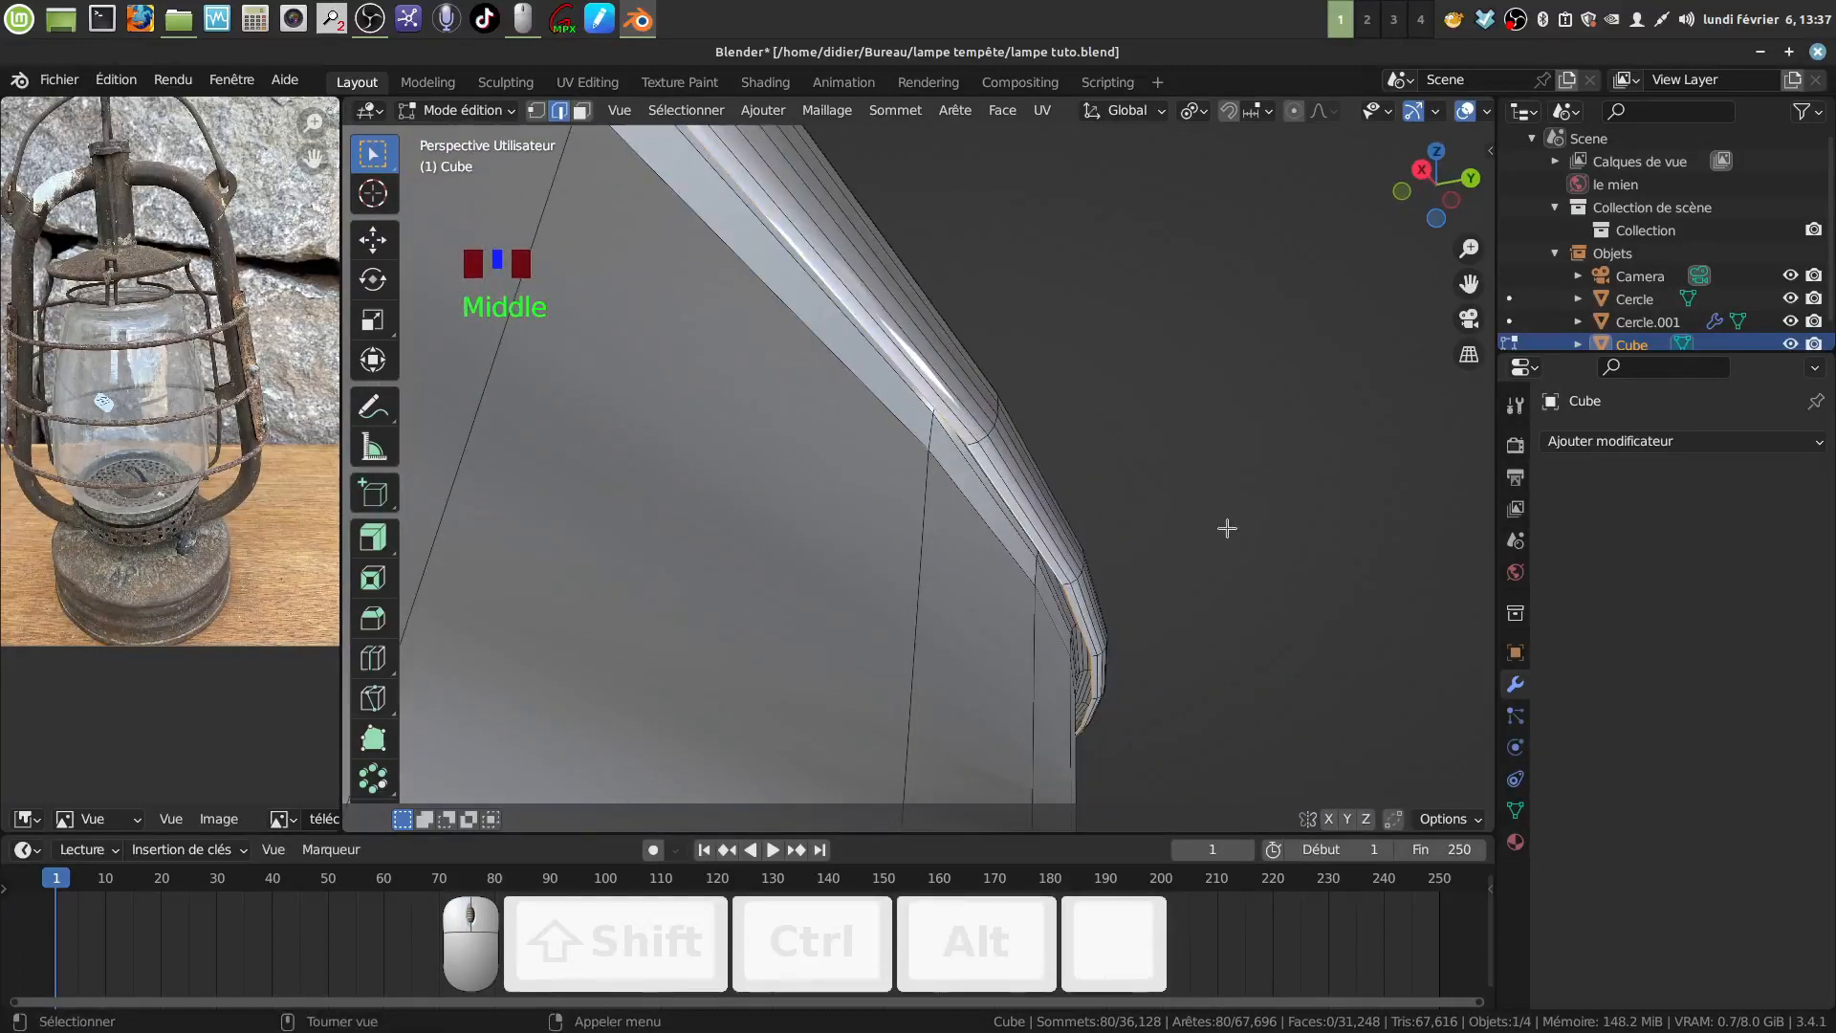
pyautogui.press('s')
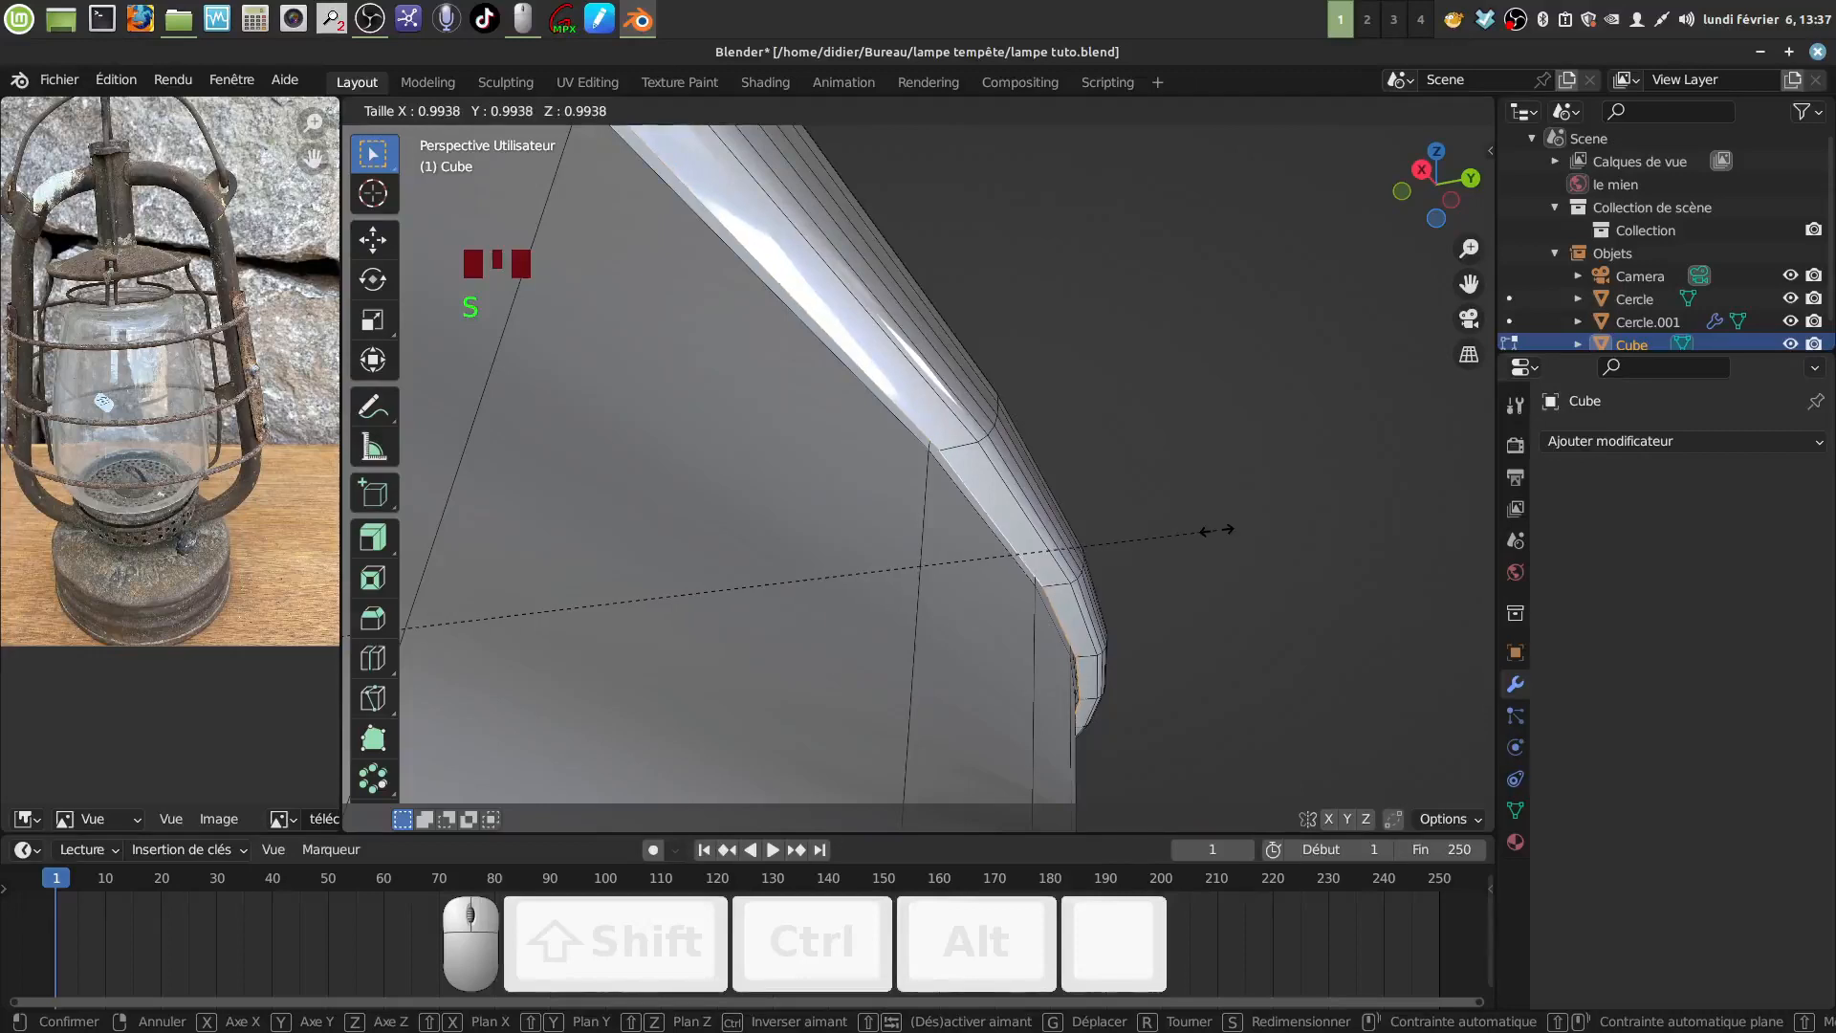
pyautogui.press('shift')
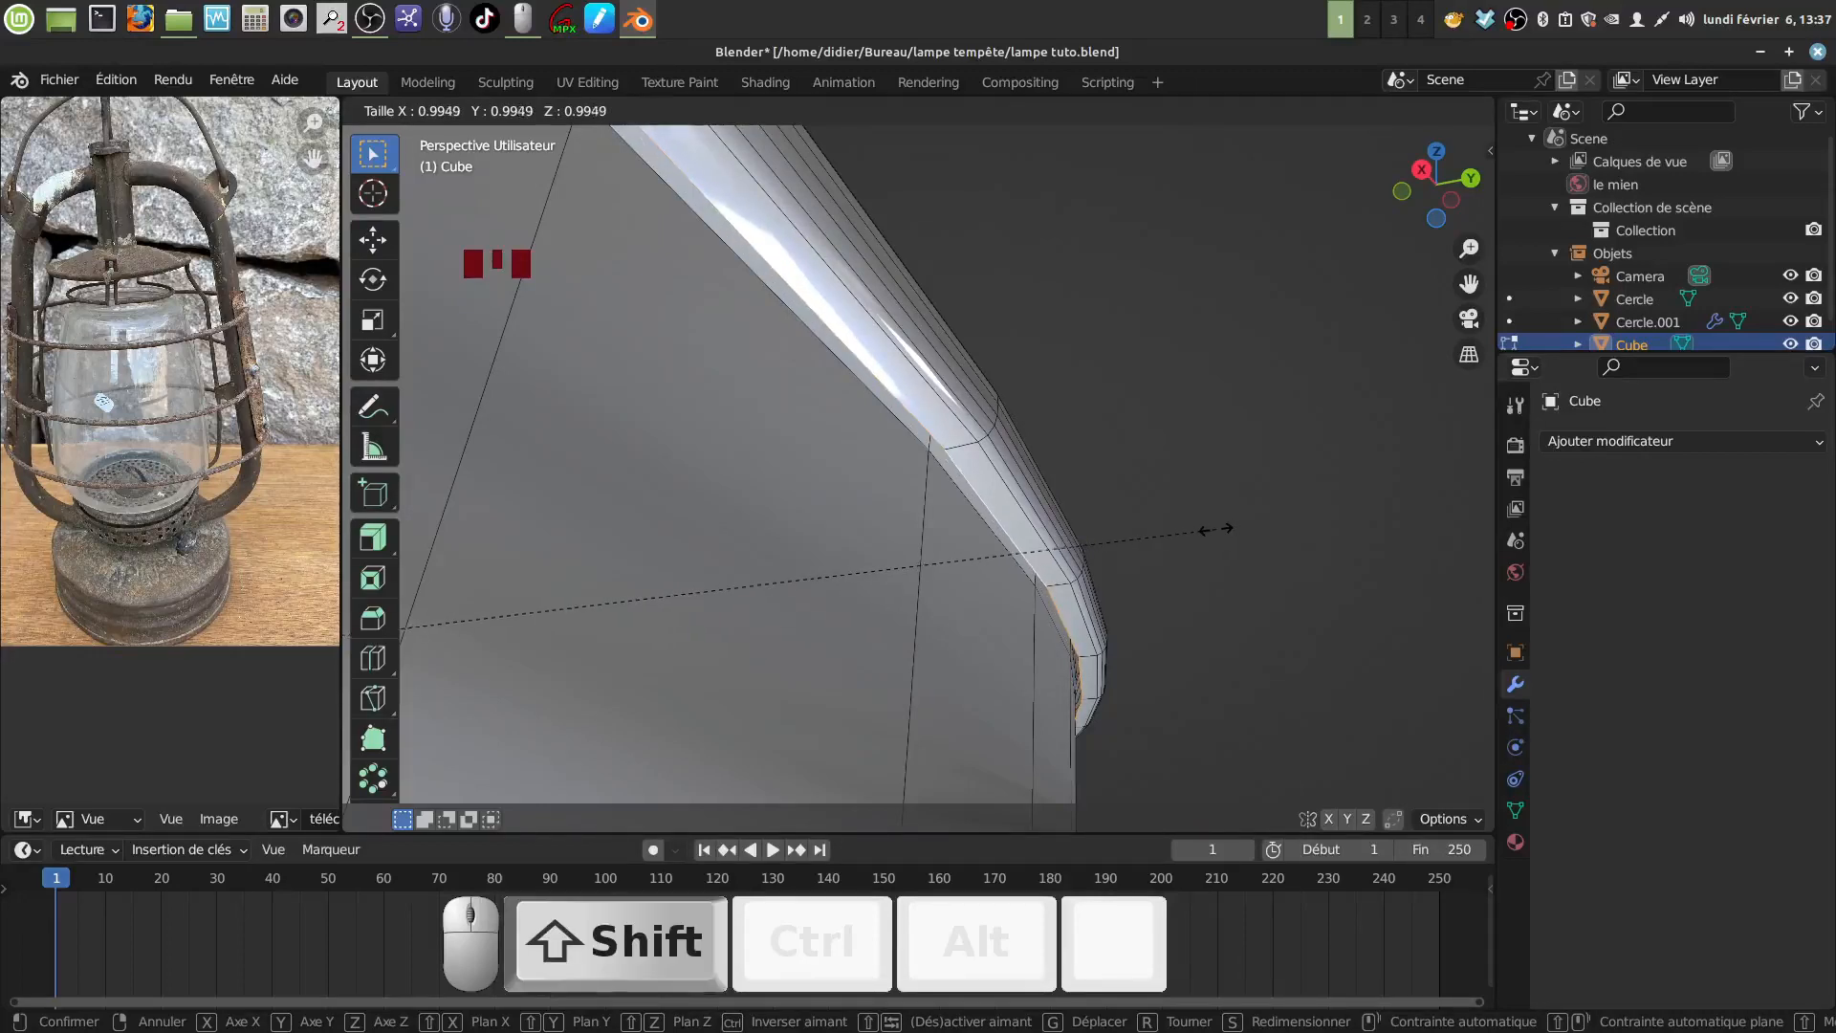
pyautogui.keyDown('shift'); pyautogui.click(1189, 524); pyautogui.keyUp('shift')
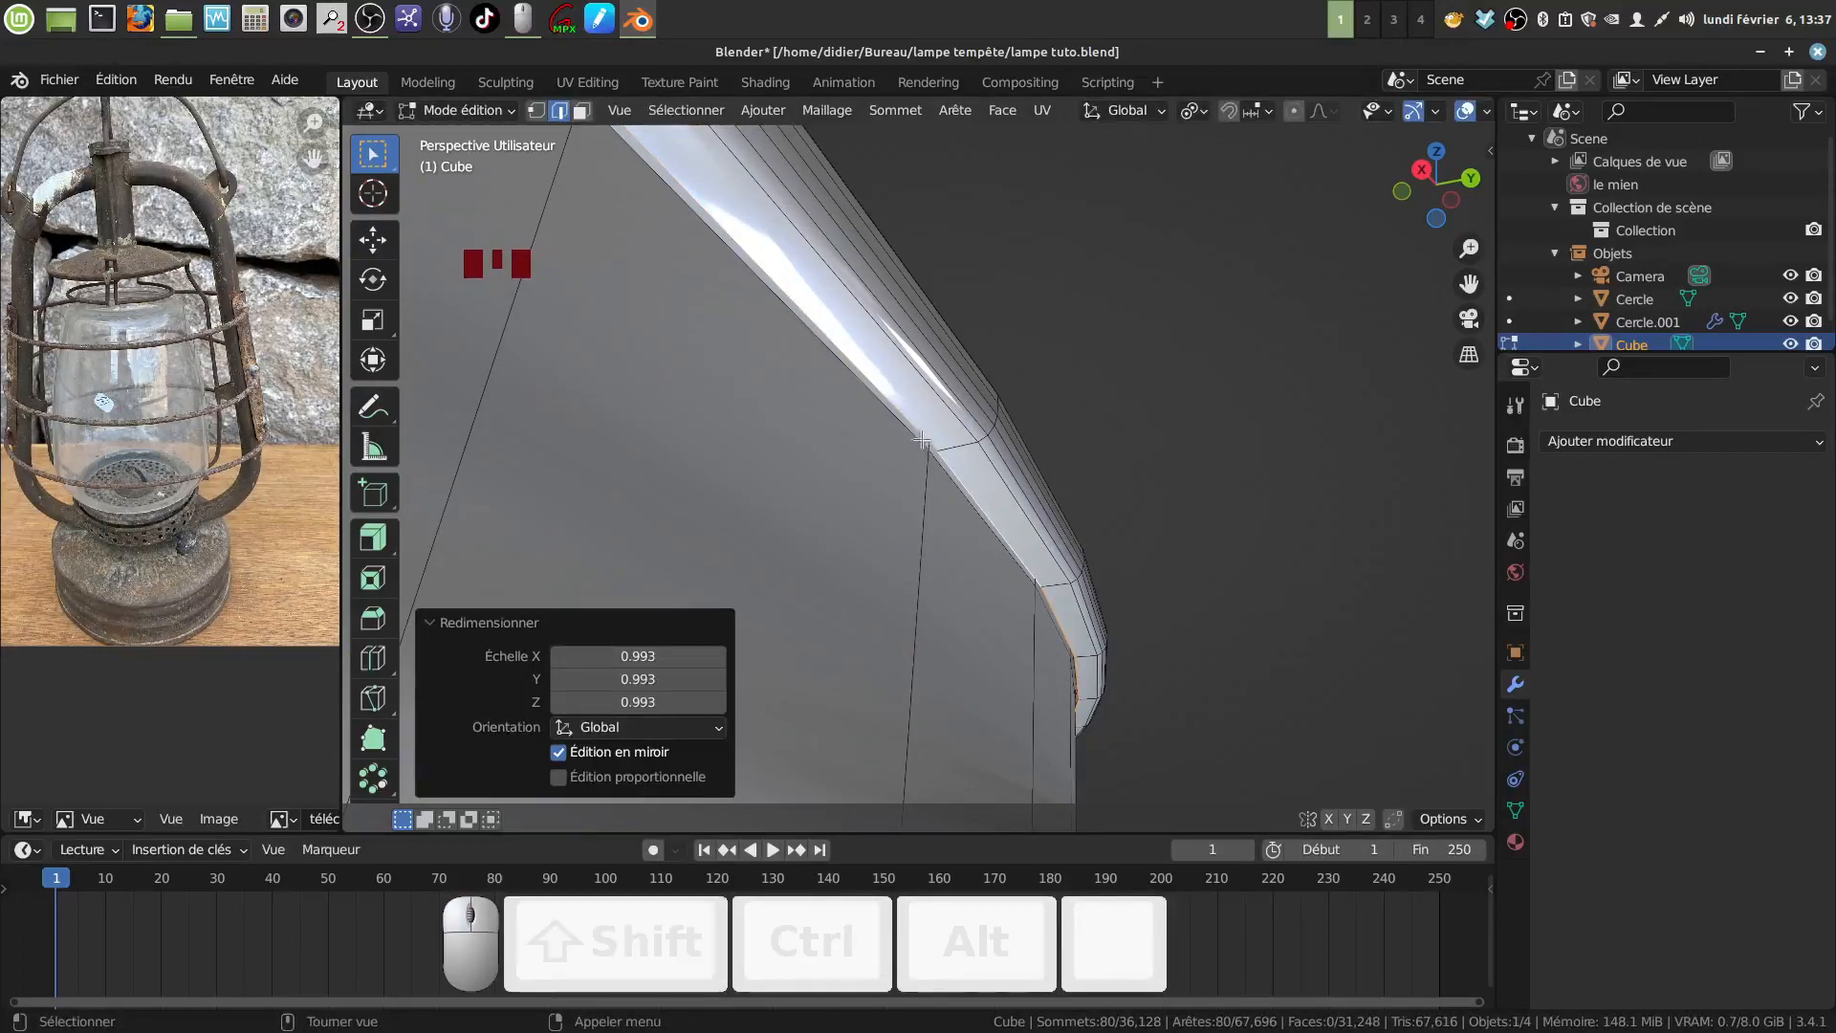
pyautogui.scroll(-4, 928, 465)
pyautogui.moveTo(1004, 501); pyautogui.dragTo(950, 573, button='middle')
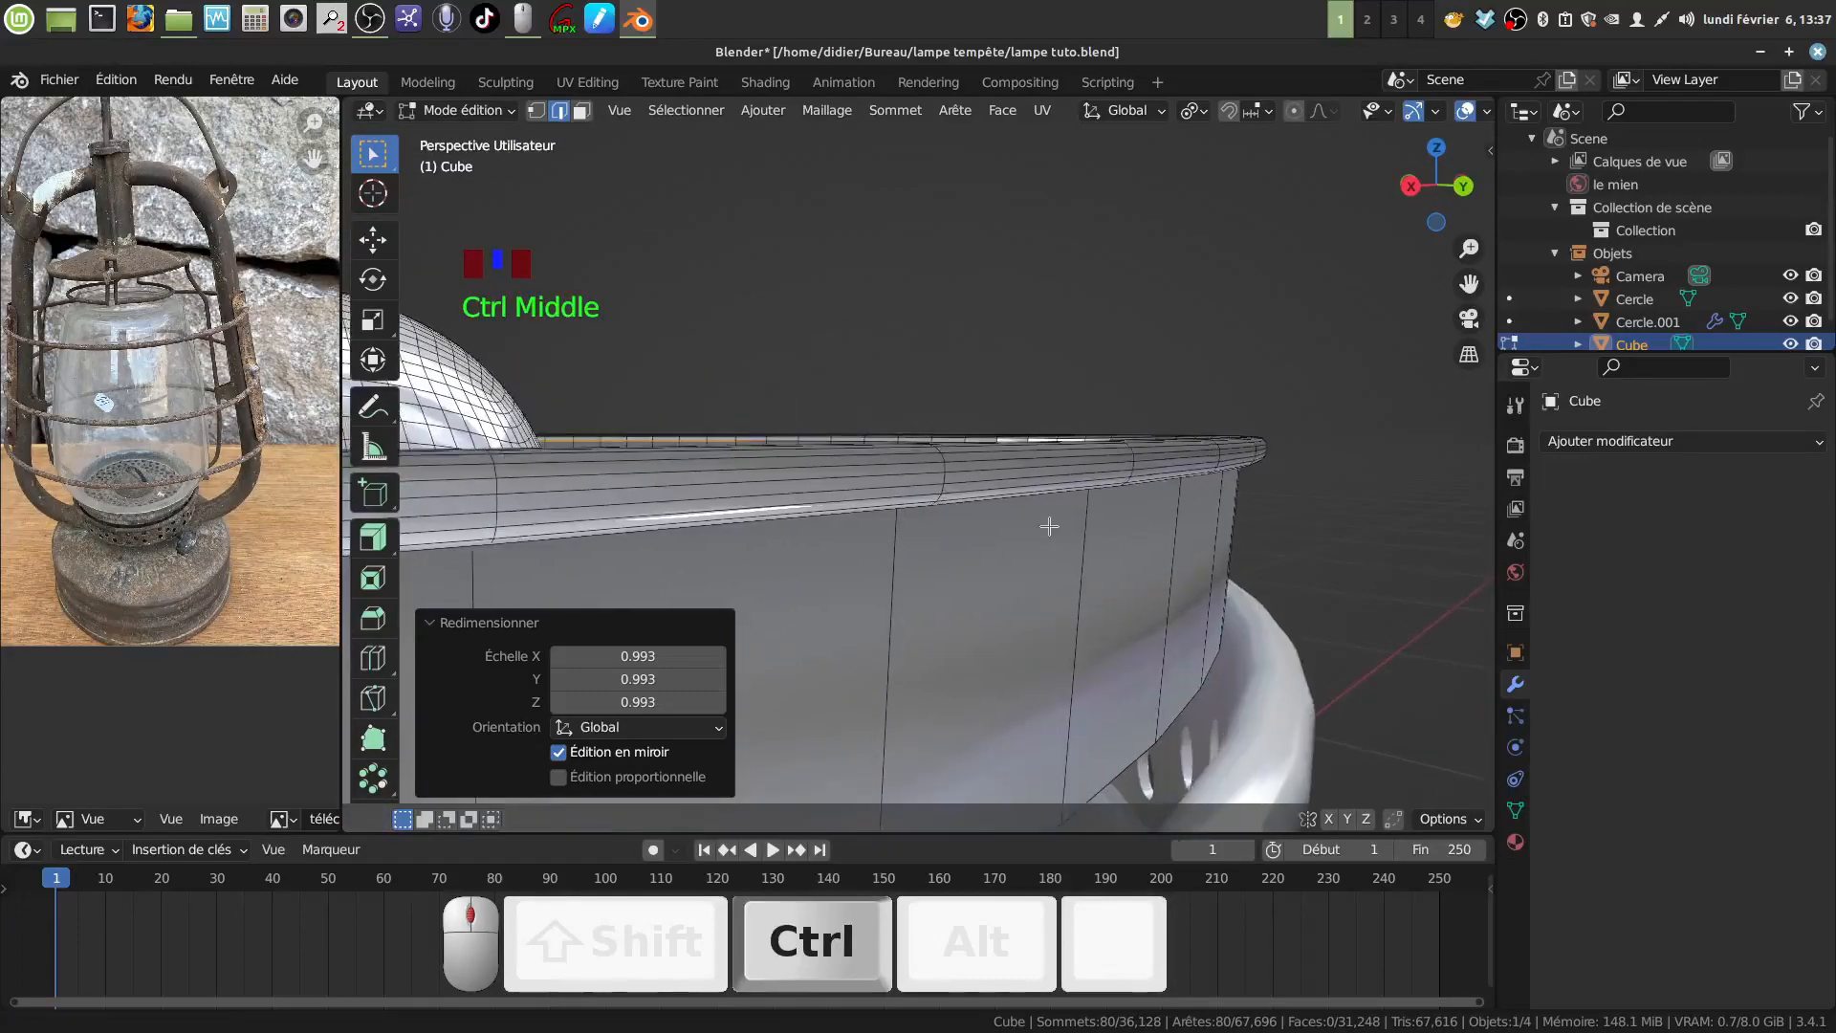
# Extrude the open edge loop under the rim and lower it about 0.066 m toward the collar to form an outer wall.
pyautogui.scroll(-5, 951, 573)
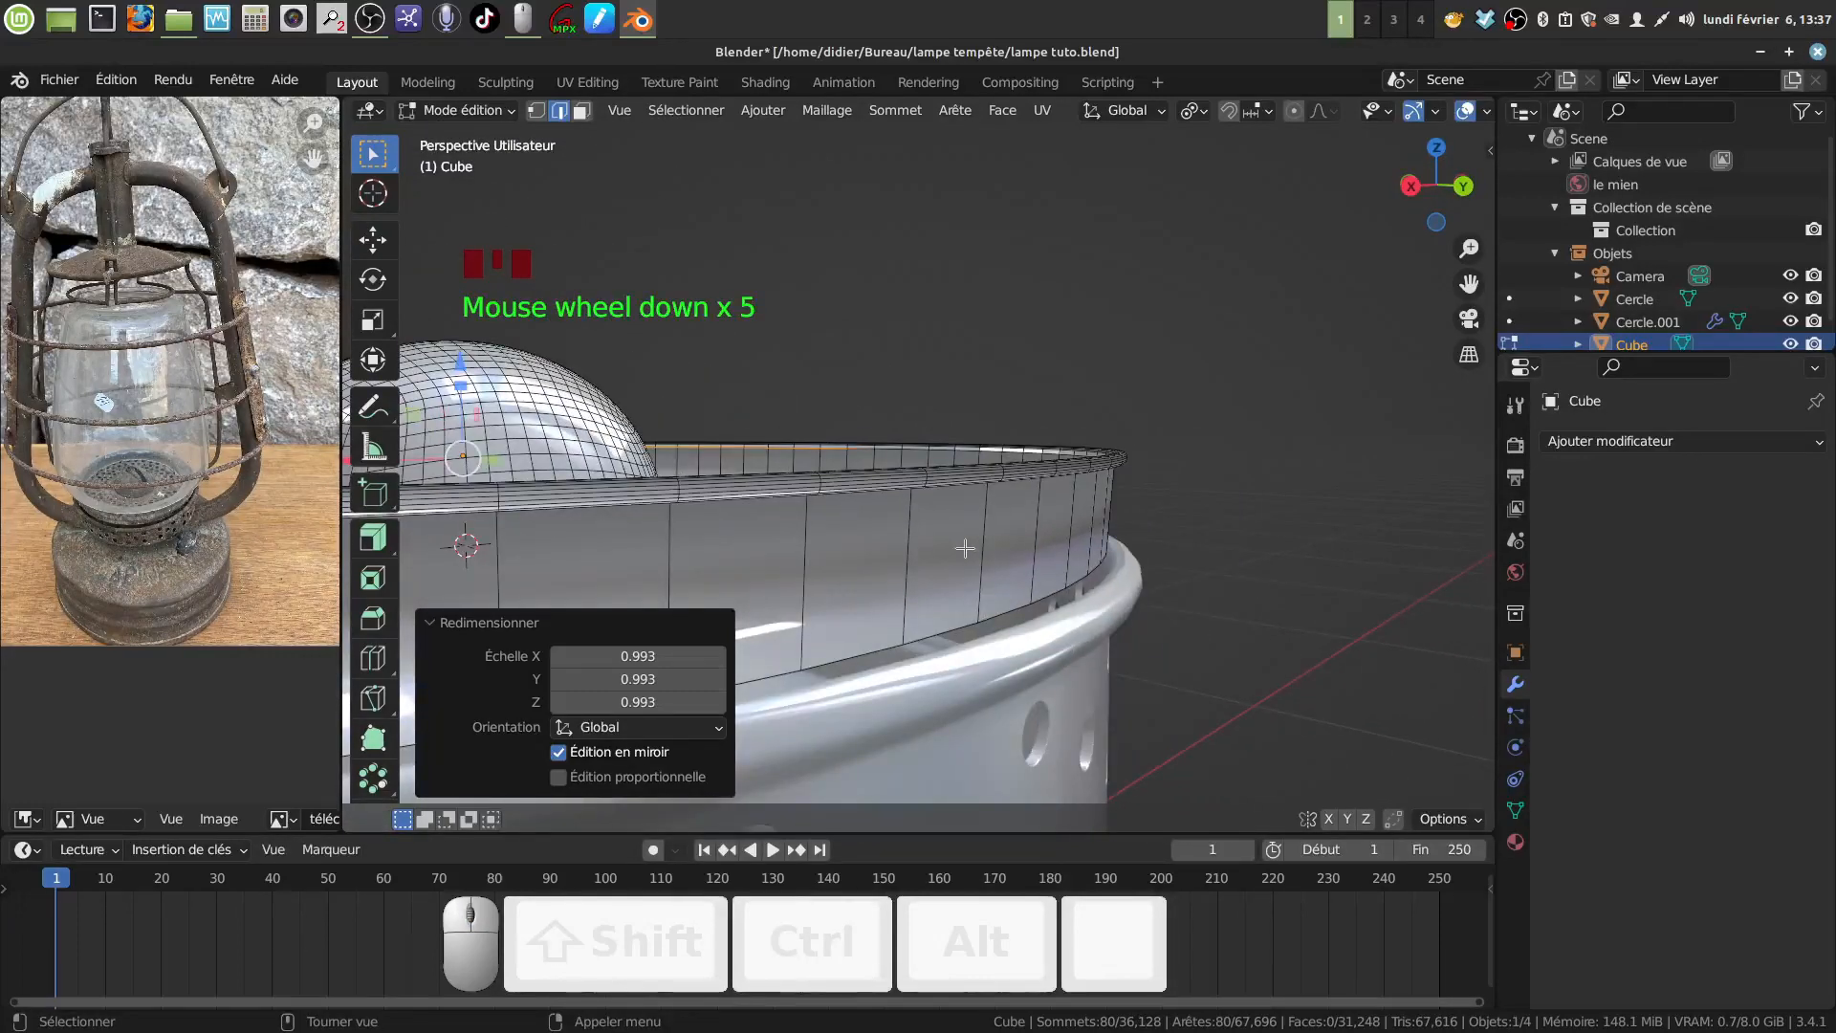
pyautogui.press('e')
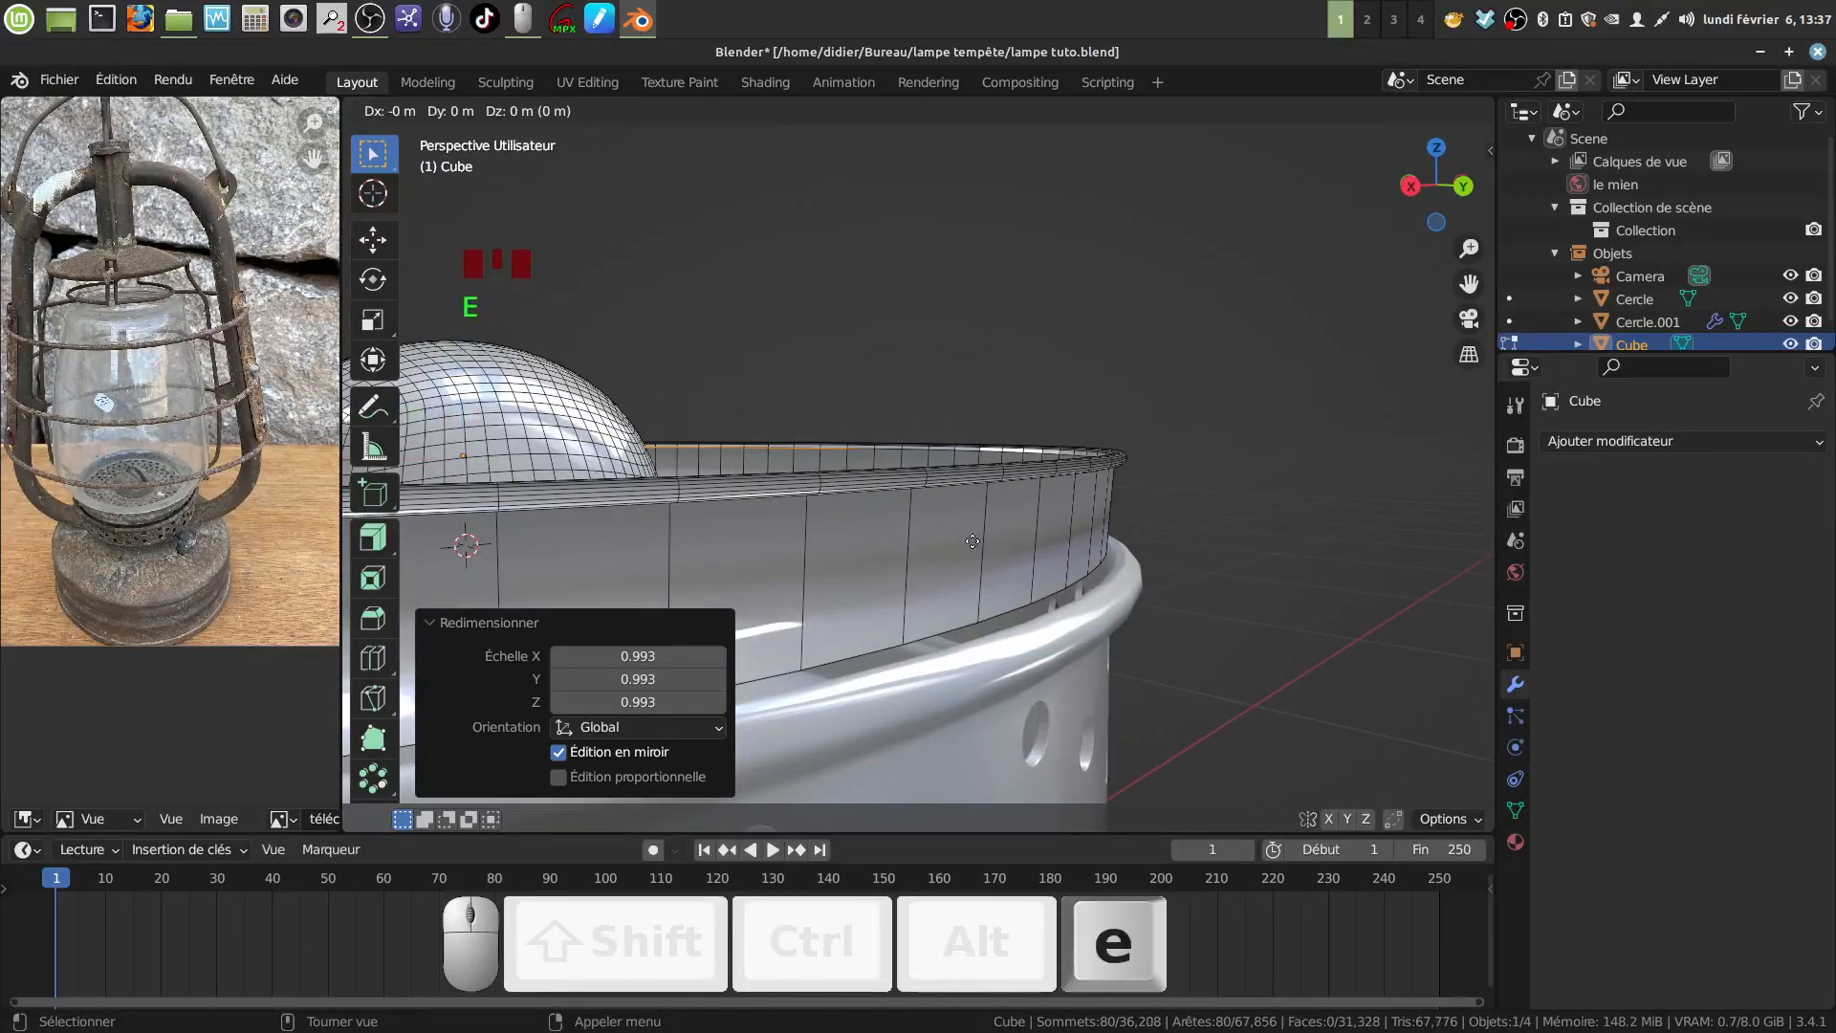
pyautogui.click(968, 542)
pyautogui.scroll(-3, 952, 510)
pyautogui.moveTo(660, 380); pyautogui.dragTo(676, 411)
pyautogui.scroll(2, 676, 411)
pyautogui.keyDown('shift'); pyautogui.moveTo(677, 411); pyautogui.dragTo(1045, 445, button='middle'); pyautogui.keyUp('shift')
pyautogui.scroll(1, 691, 375)
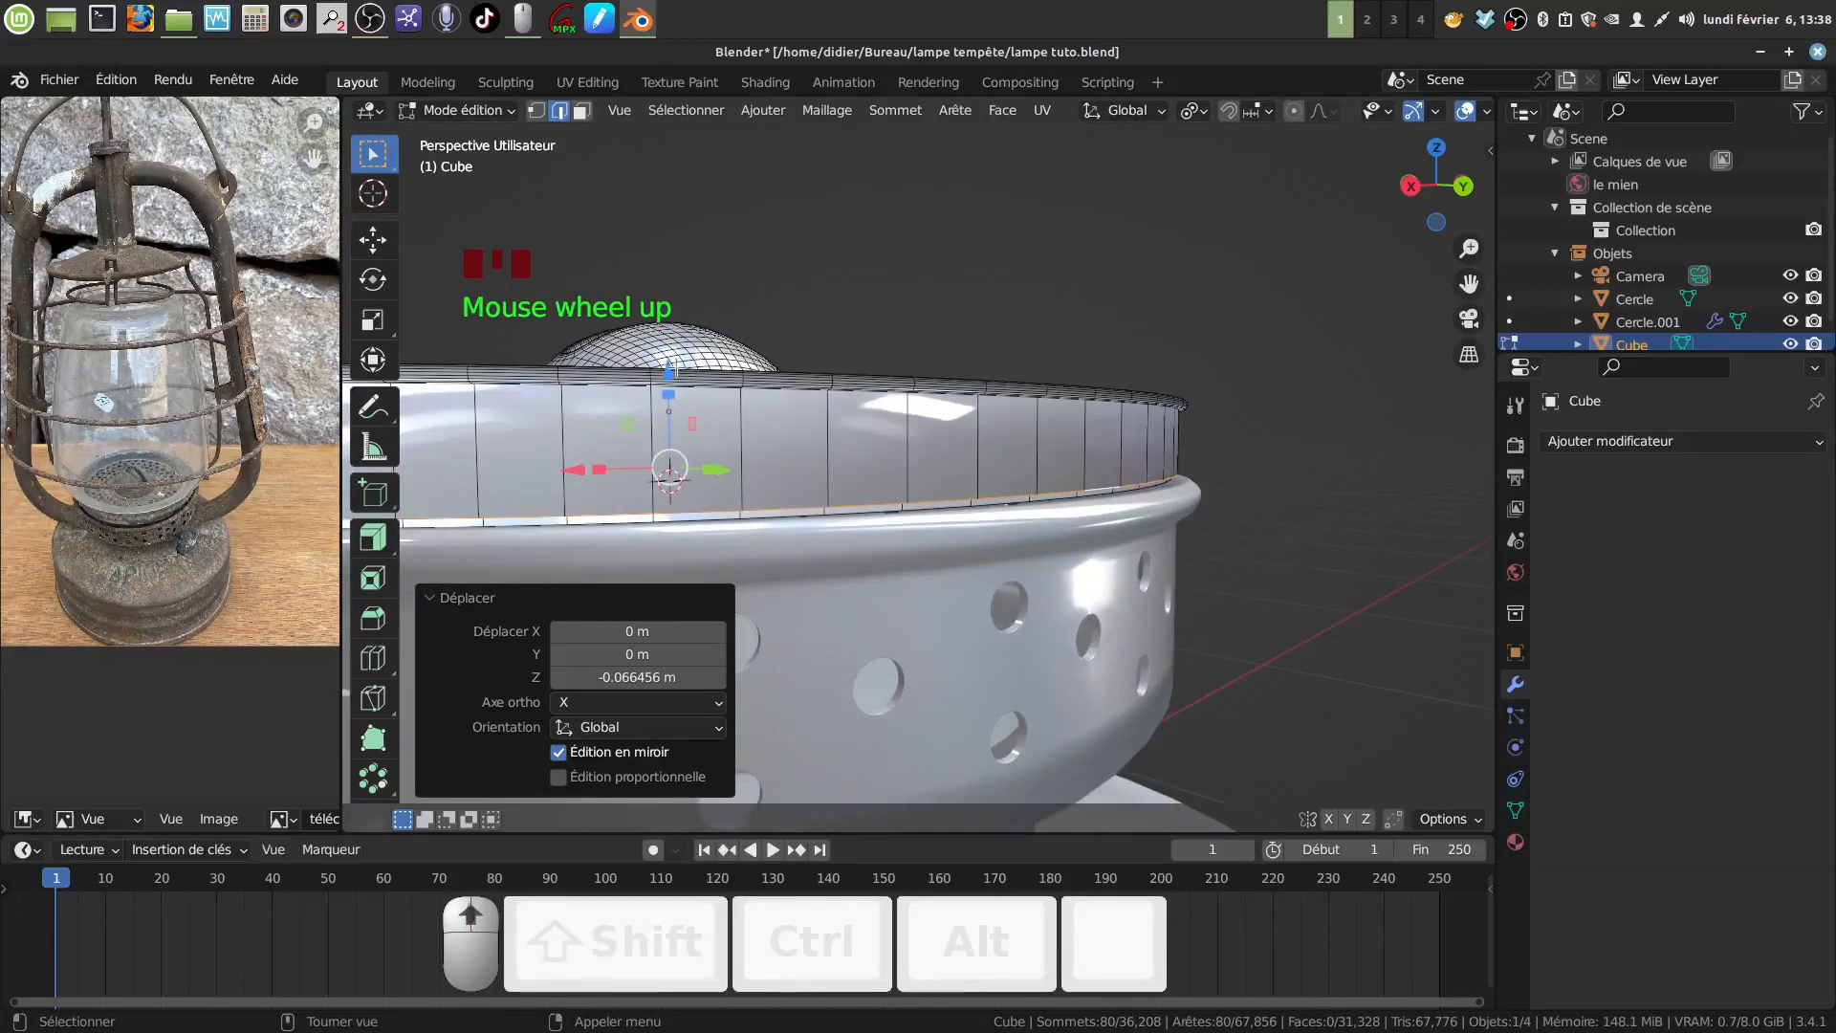
# Lower the wall's bottom edge loop by another 0.008 m and scale it inward to 0.990.
pyautogui.moveTo(671, 365); pyautogui.dragTo(668, 376)
pyautogui.moveTo(1069, 469); pyautogui.dragTo(1101, 494, button='middle')
pyautogui.scroll(1, 1095, 498)
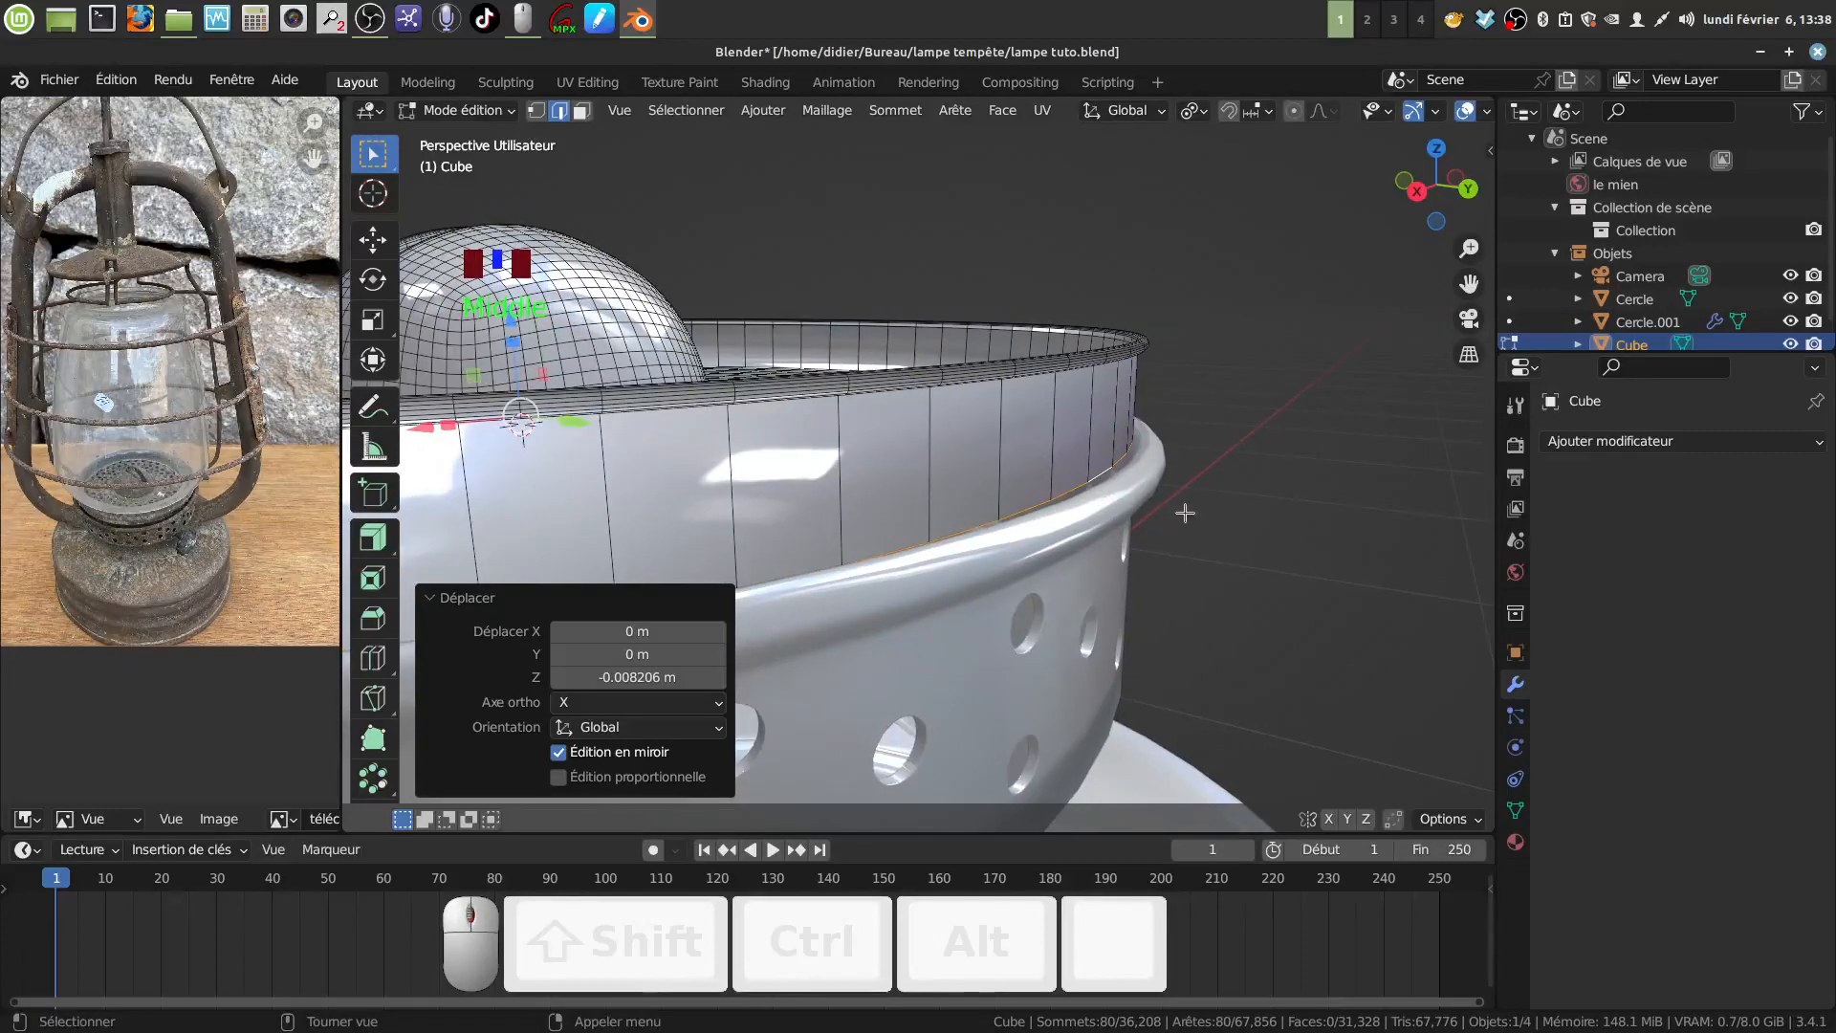
pyautogui.press('s')
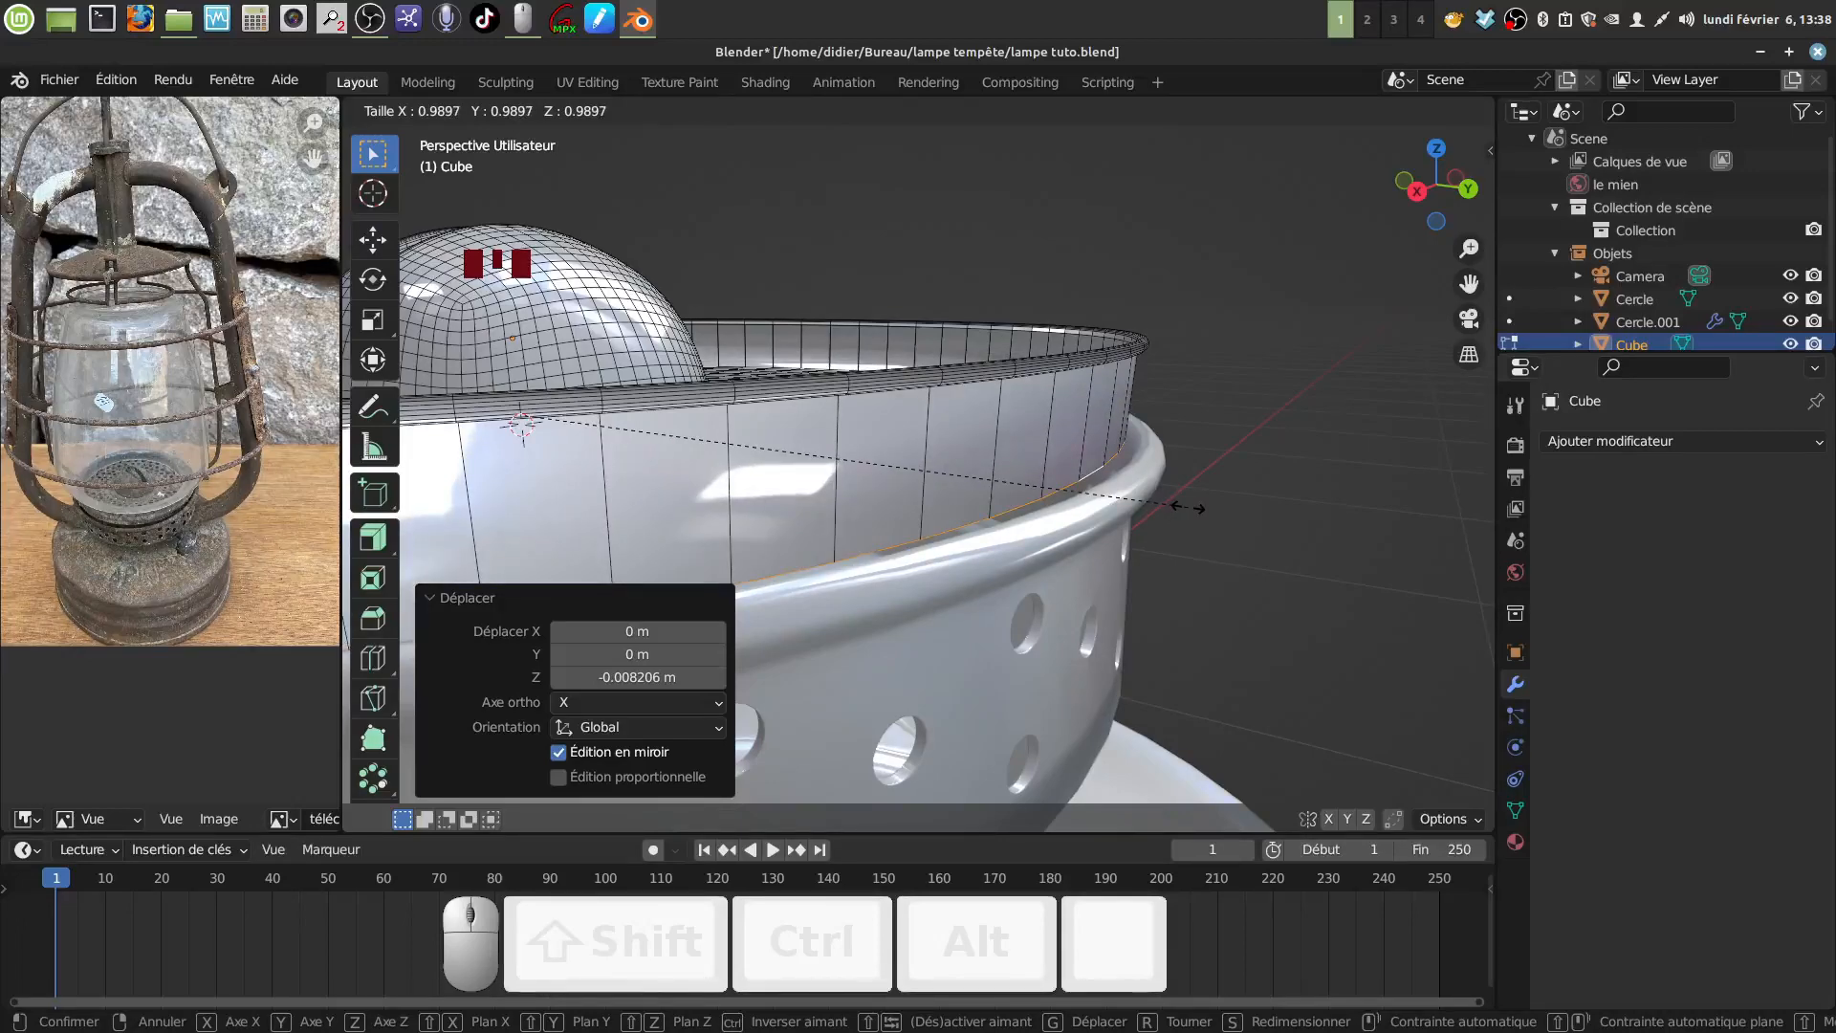
pyautogui.click(1189, 508)
# Bevel the edge loop where the outer wall meets the rim, with 4 segments, a shape of 0.527 and a width of about 0.0024 m.
pyautogui.moveTo(1168, 497); pyautogui.dragTo(1020, 455, button='middle')
pyautogui.scroll(4, 1024, 512)
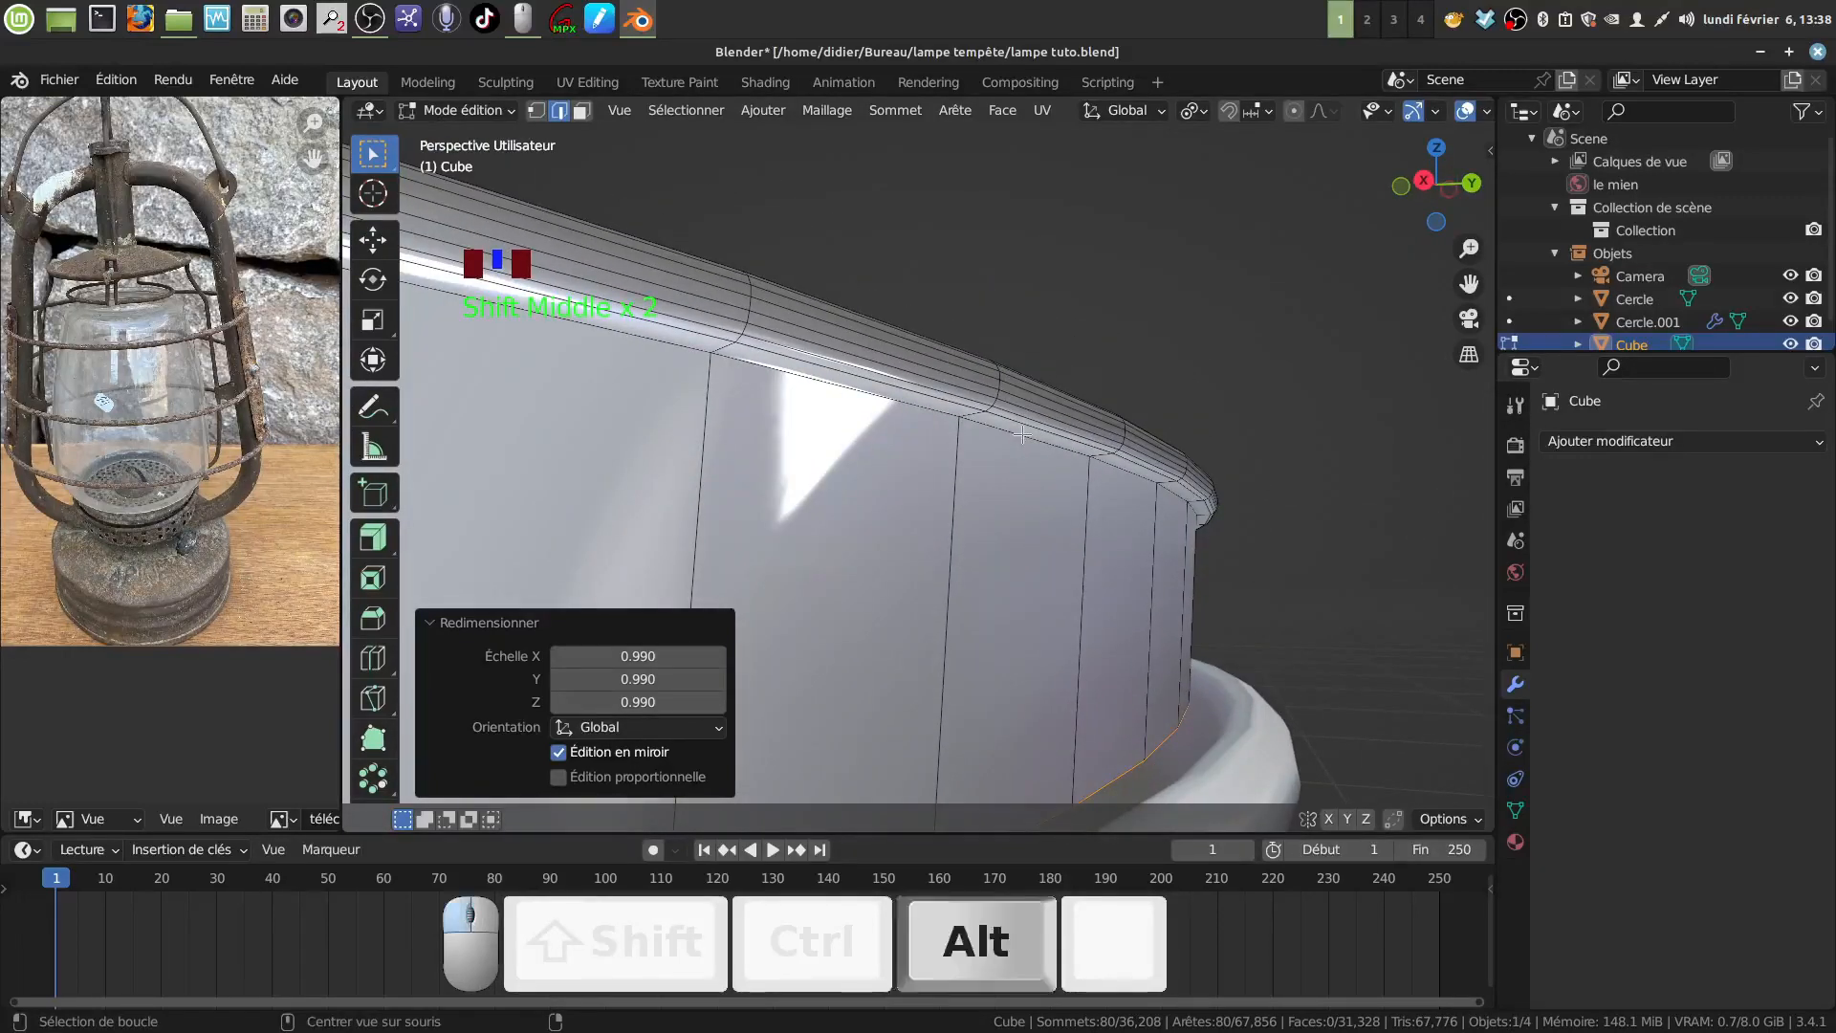
pyautogui.keyDown('alt'); pyautogui.click(976, 533); pyautogui.keyUp('alt')
pyautogui.hotkey('ctrl', 'b')
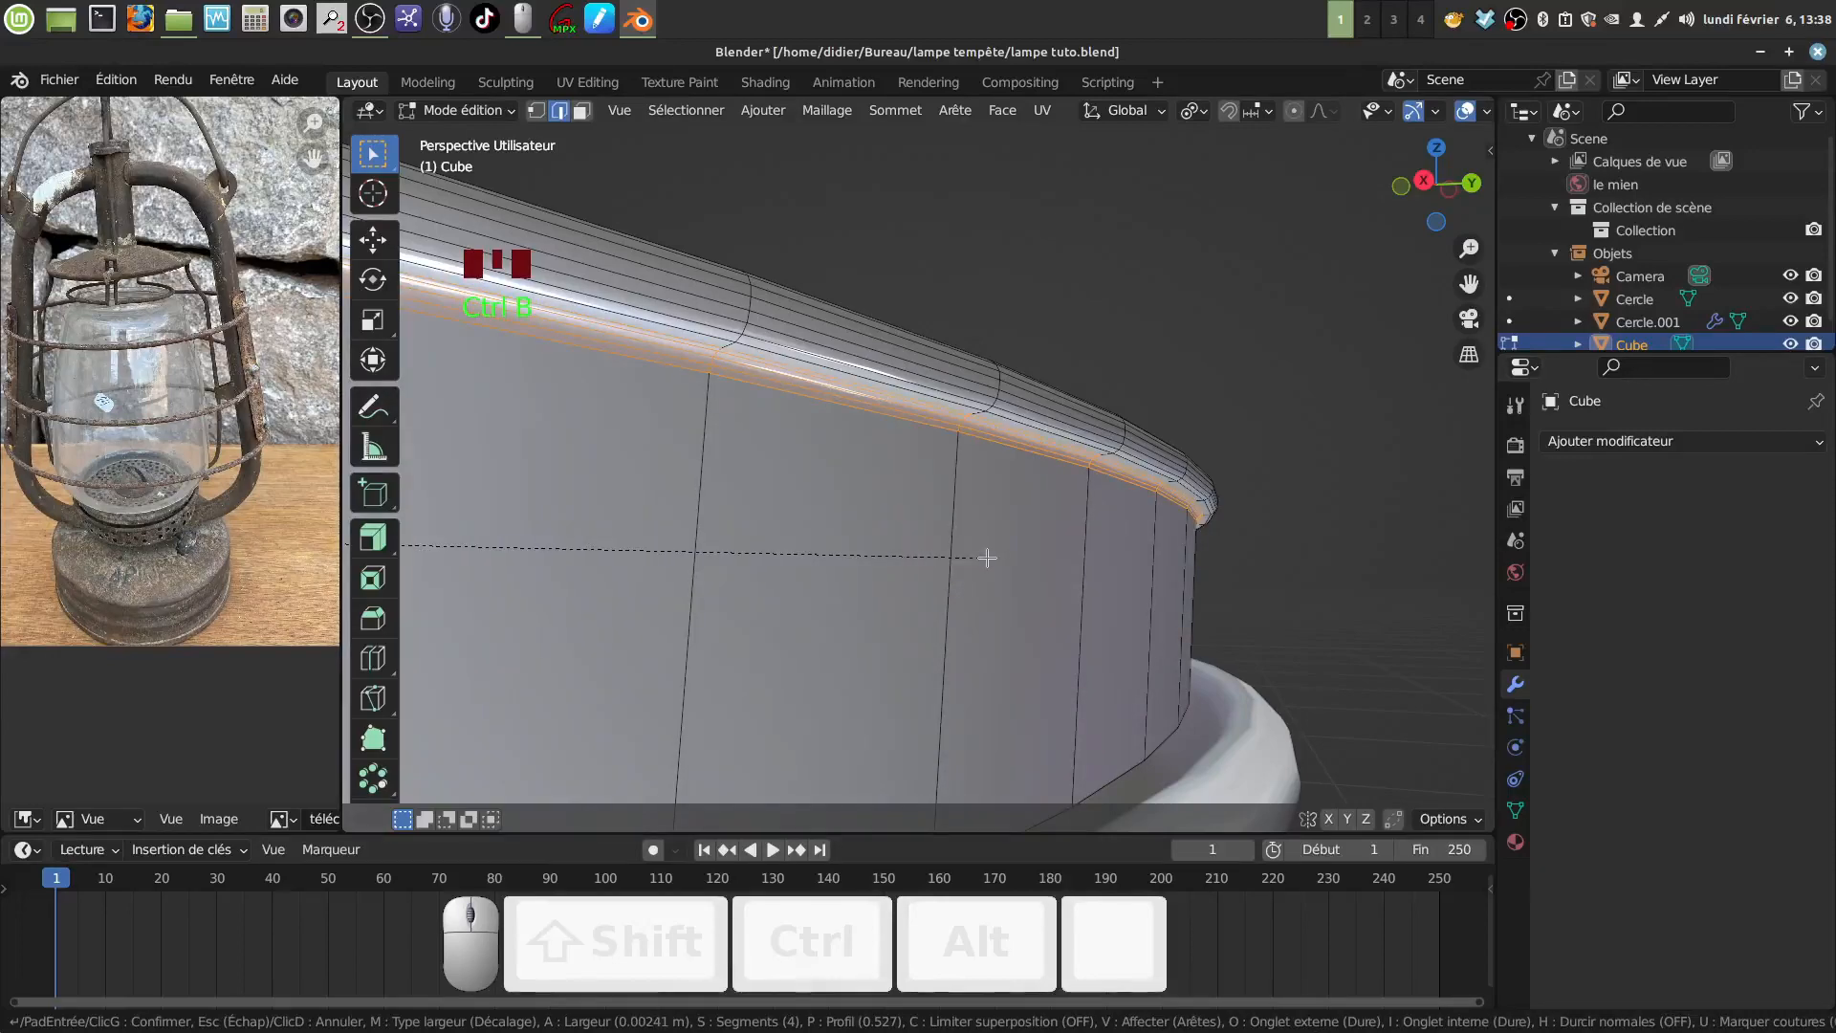
pyautogui.click(987, 557)
pyautogui.scroll(-4, 990, 536)
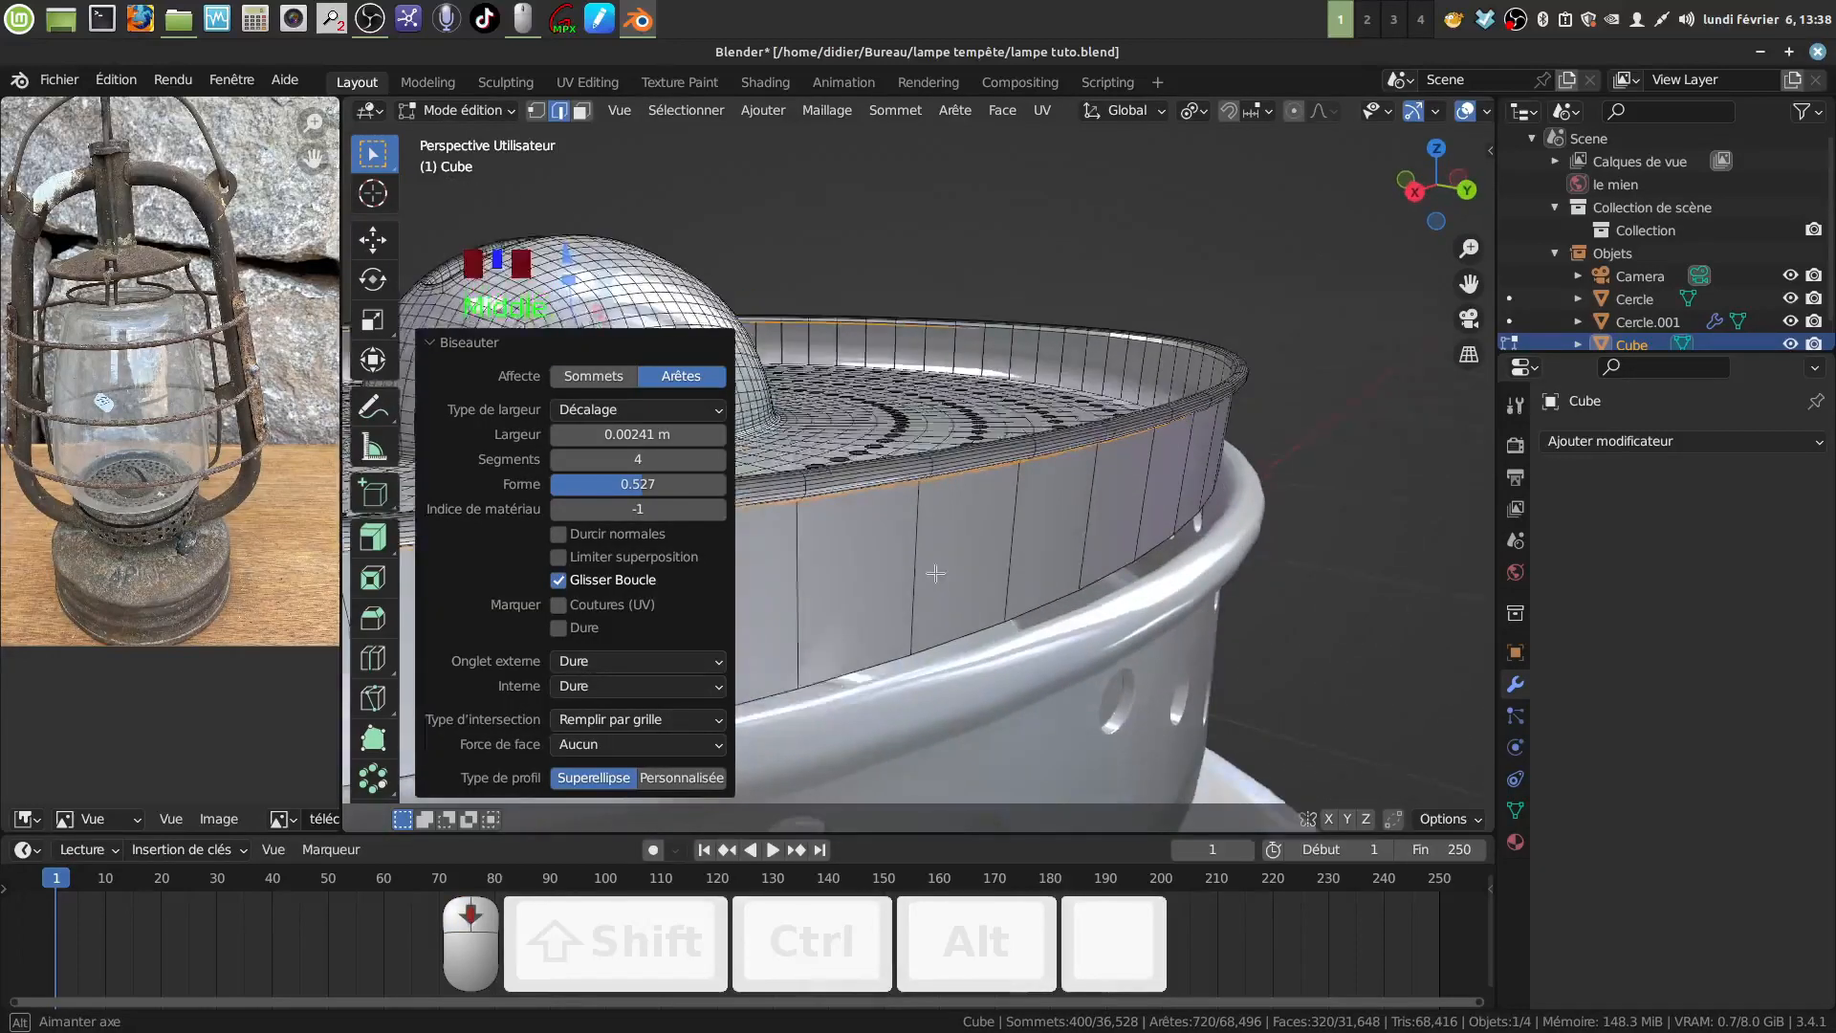
pyautogui.scroll(-2, 966, 547)
# Return to Object Mode and turn on the face orientation overlay to check the outer wall and rim.
pyautogui.press('Tab')
pyautogui.moveTo(966, 547); pyautogui.dragTo(1045, 482, button='middle')
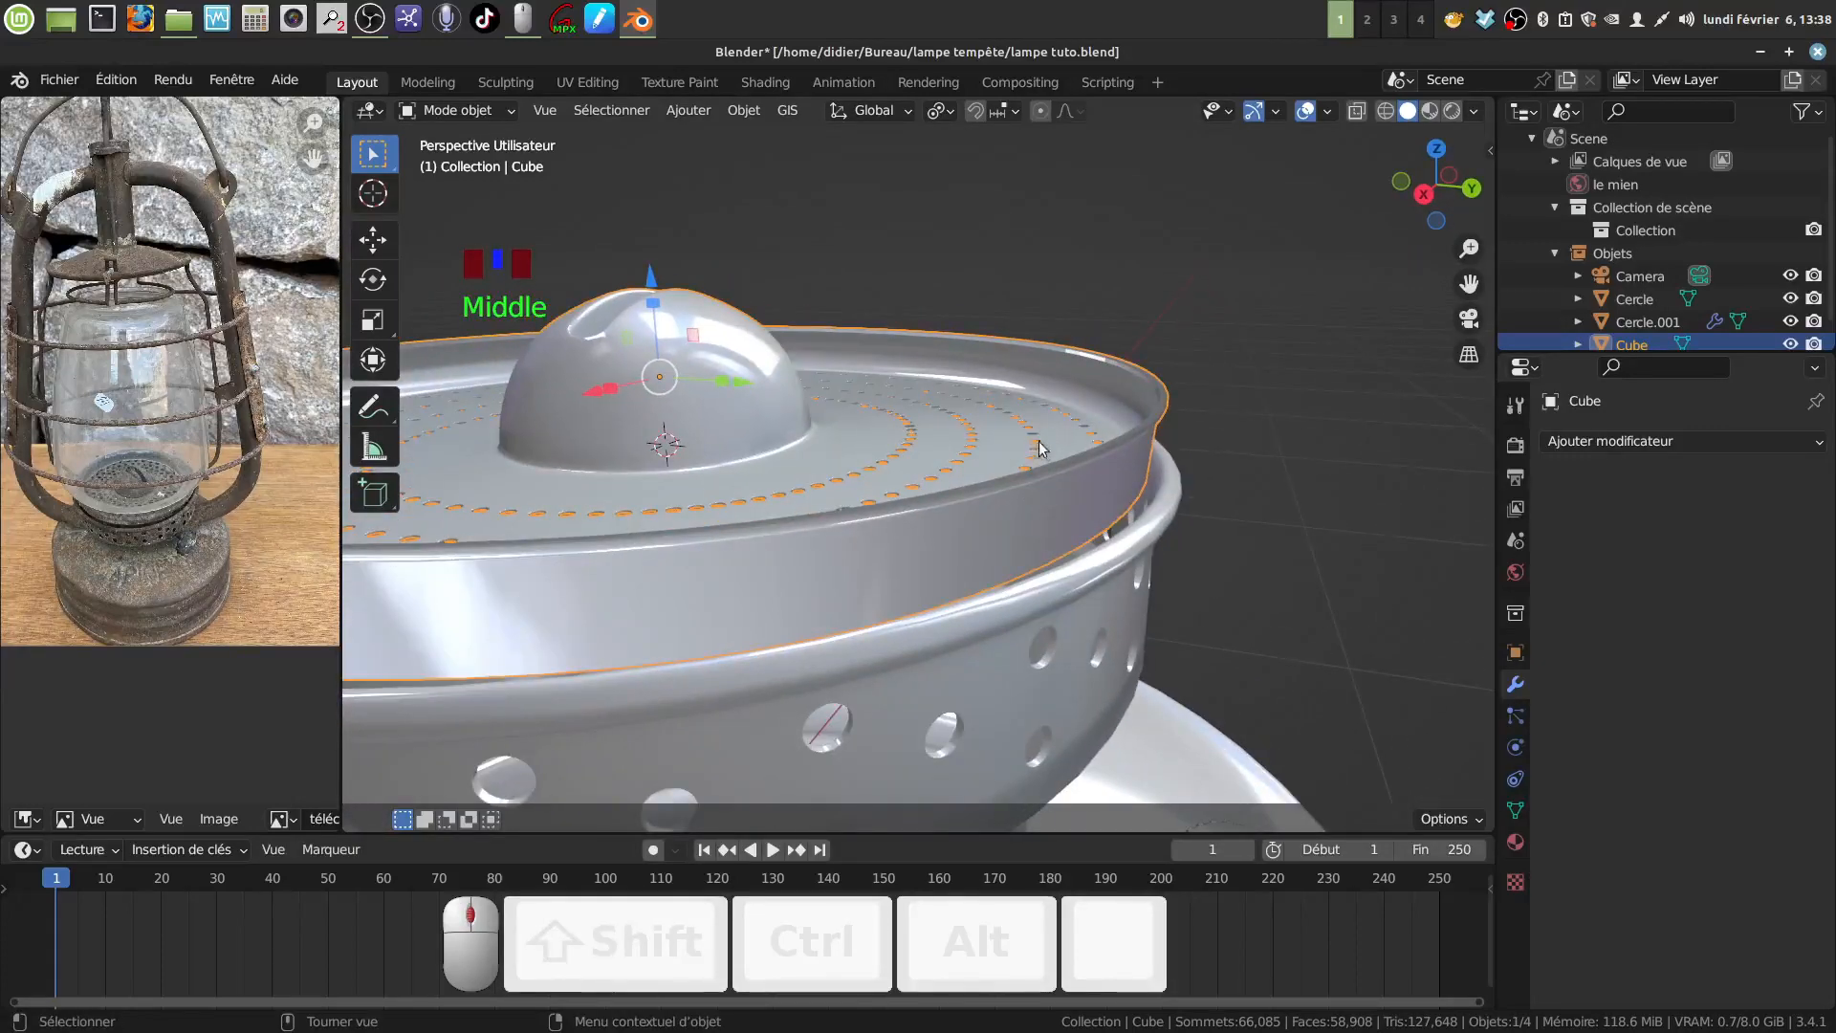
pyautogui.press('q')
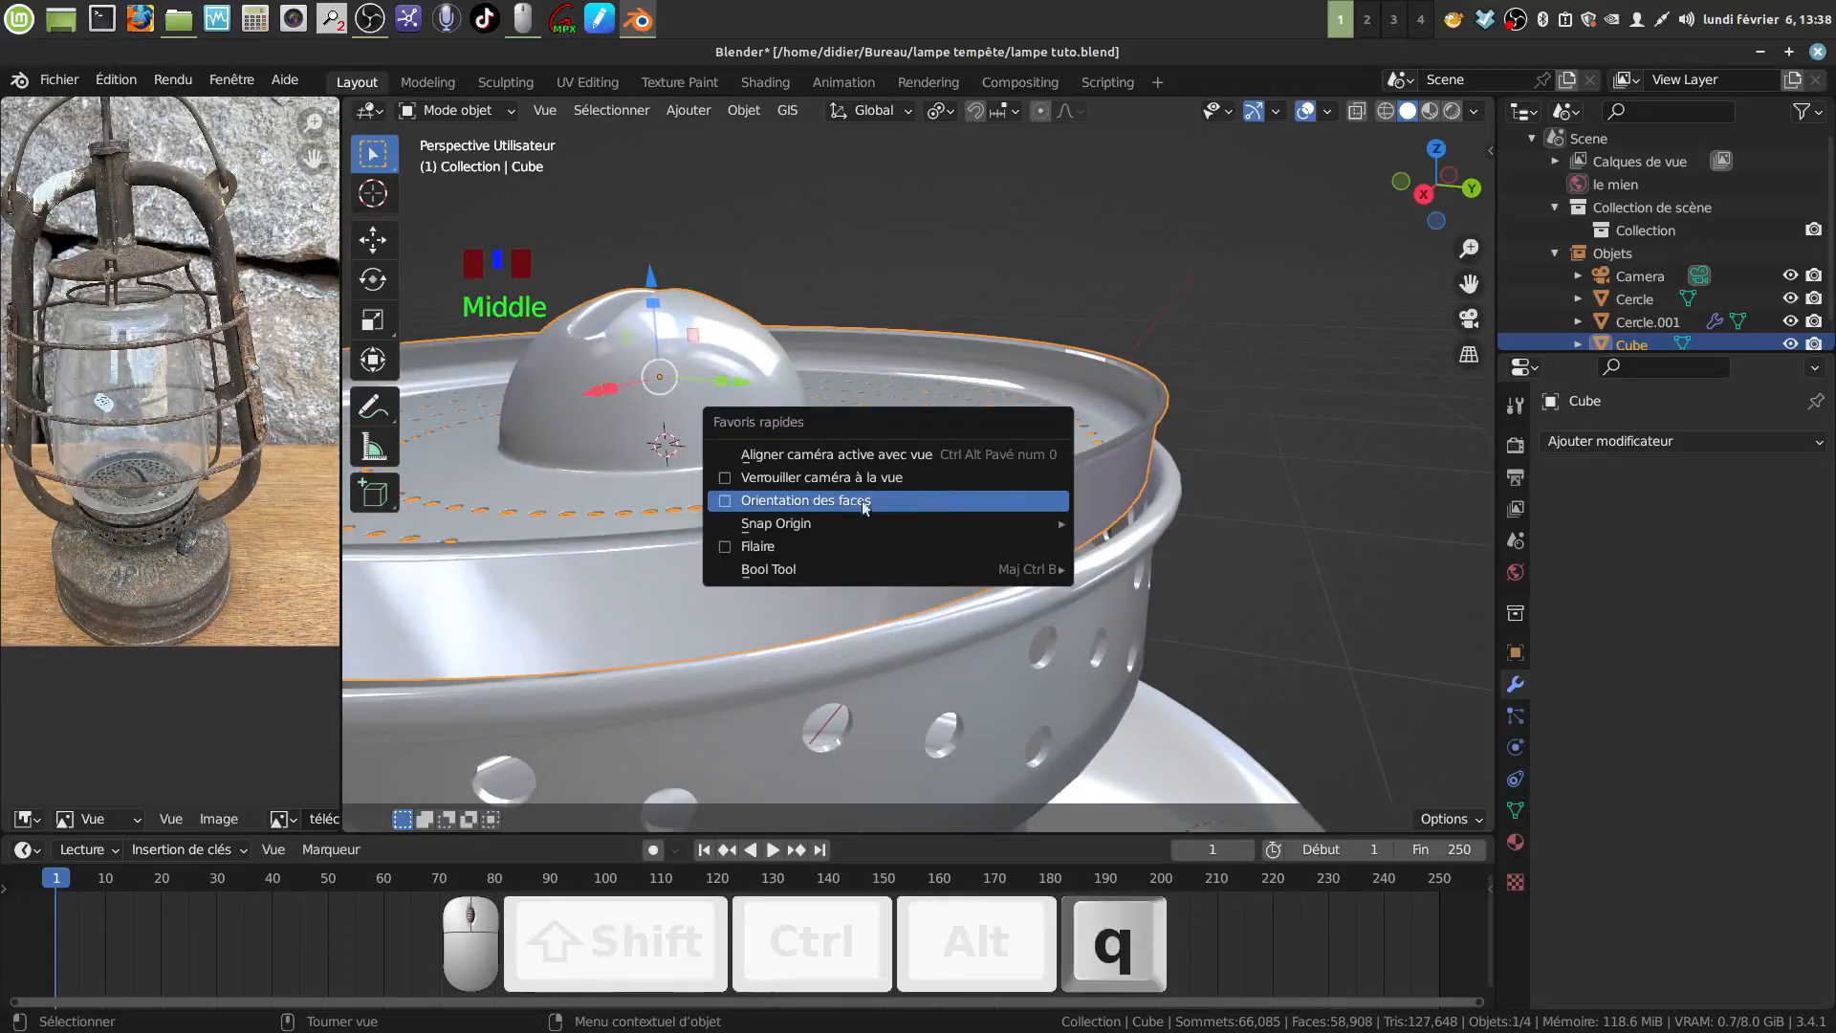
pyautogui.click(729, 498)
pyautogui.moveTo(729, 497); pyautogui.dragTo(1001, 405, button='middle')
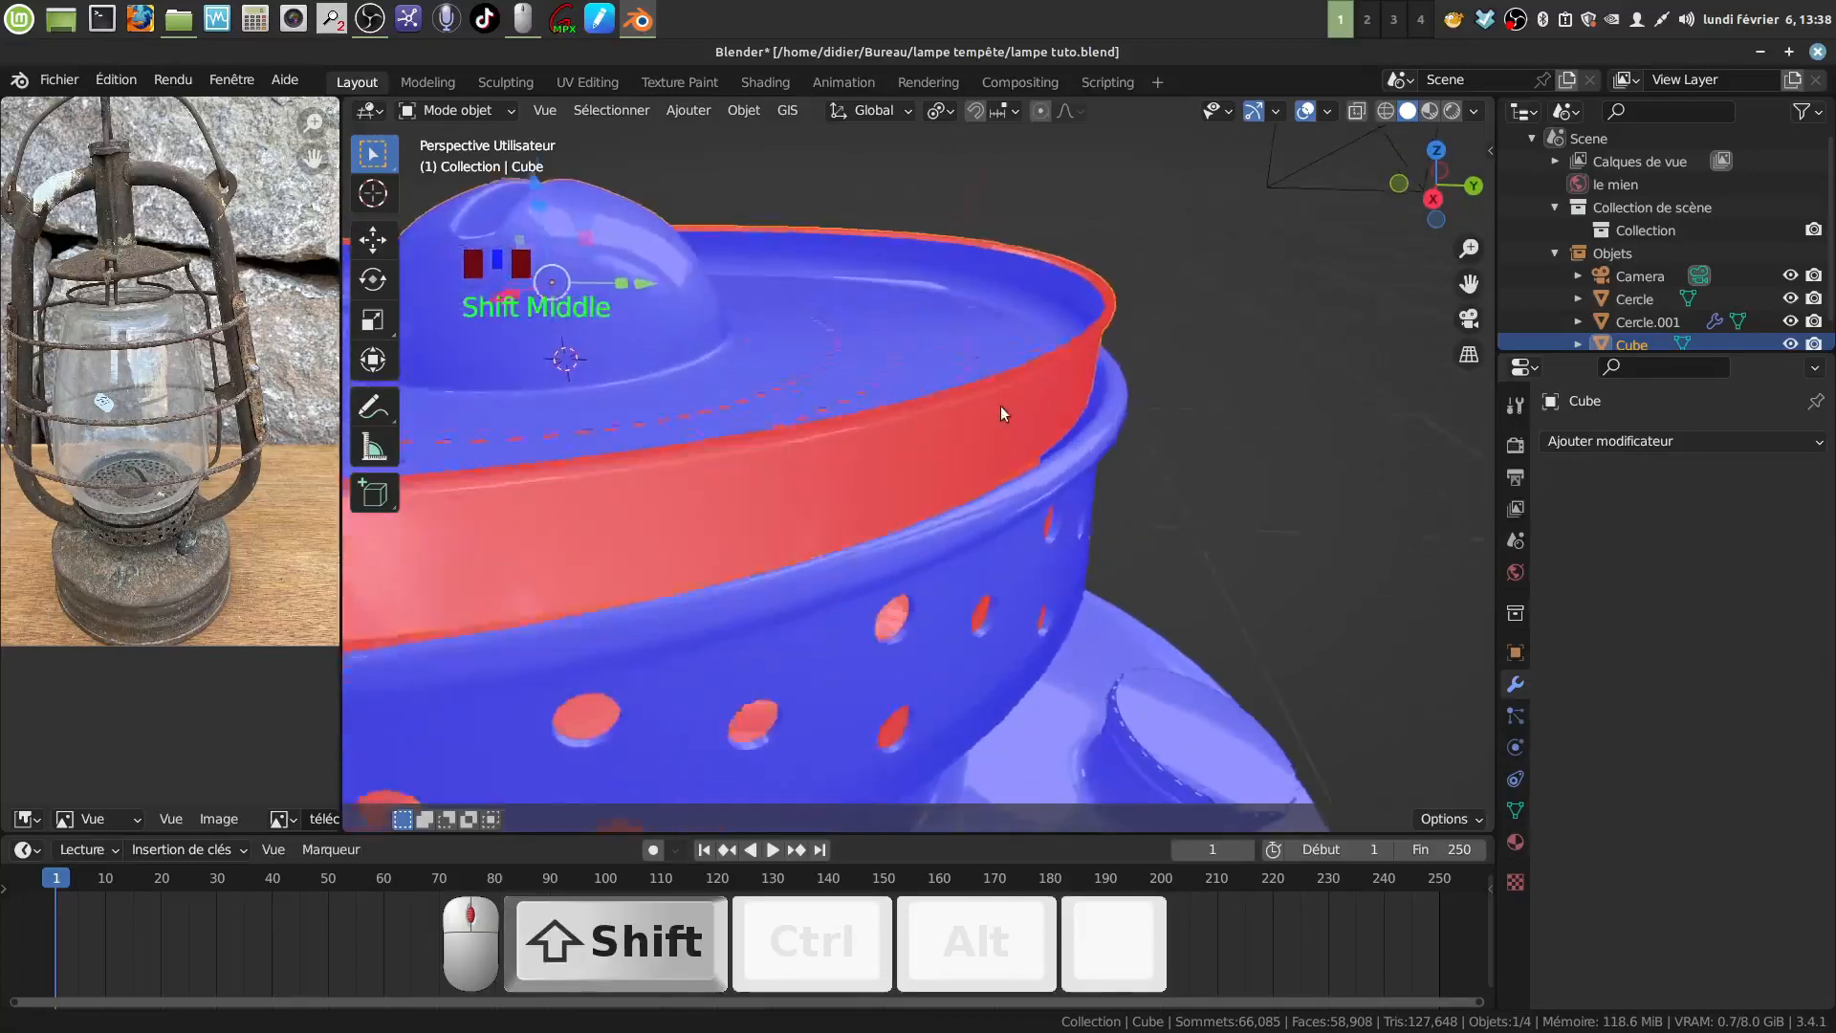
pyautogui.scroll(2, 1007, 499)
pyautogui.moveTo(1007, 500); pyautogui.dragTo(909, 491, button='middle')
# Select the outer wall's face loop in Edit Mode, grow the selection across the whole rim and flip the selected faces' normals.
pyautogui.press('Tab')
pyautogui.click(581, 111)
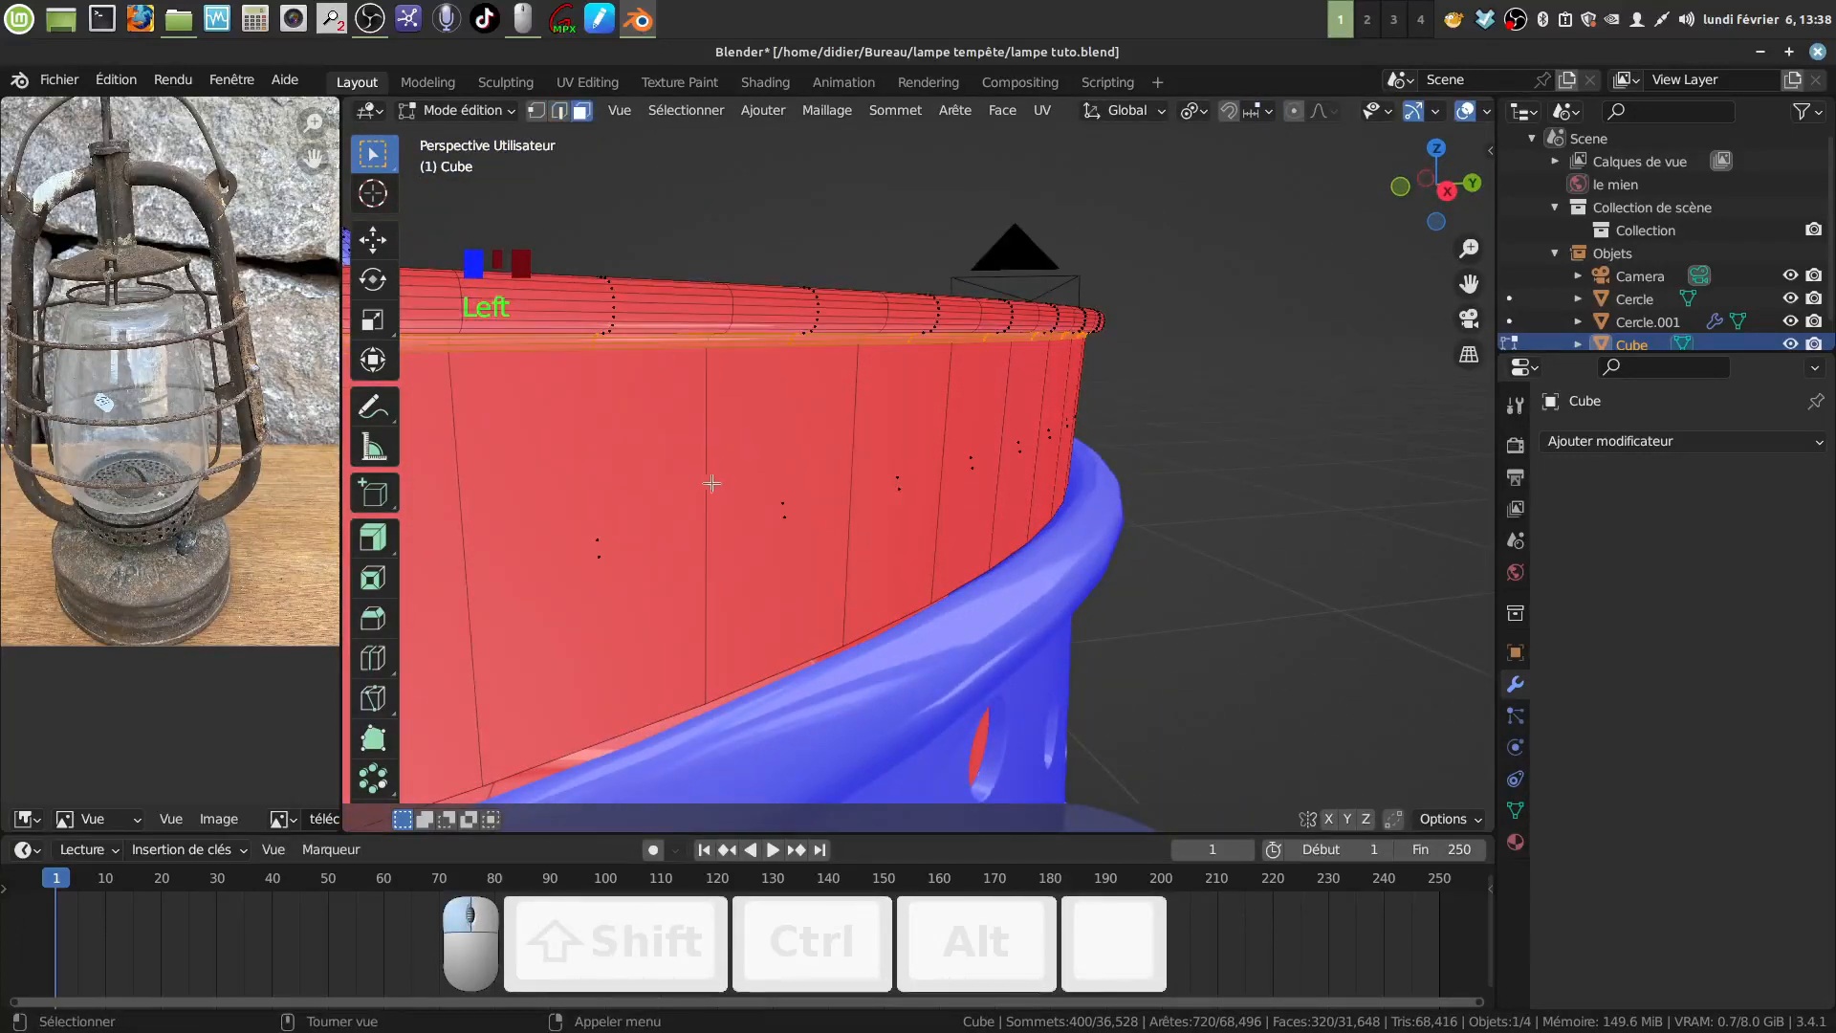
pyautogui.keyDown('alt'); pyautogui.click(714, 492); pyautogui.keyUp('alt')
pyautogui.moveTo(755, 472); pyautogui.dragTo(803, 538, button='middle')
pyautogui.moveTo(813, 533); pyautogui.dragTo(909, 422, button='middle')
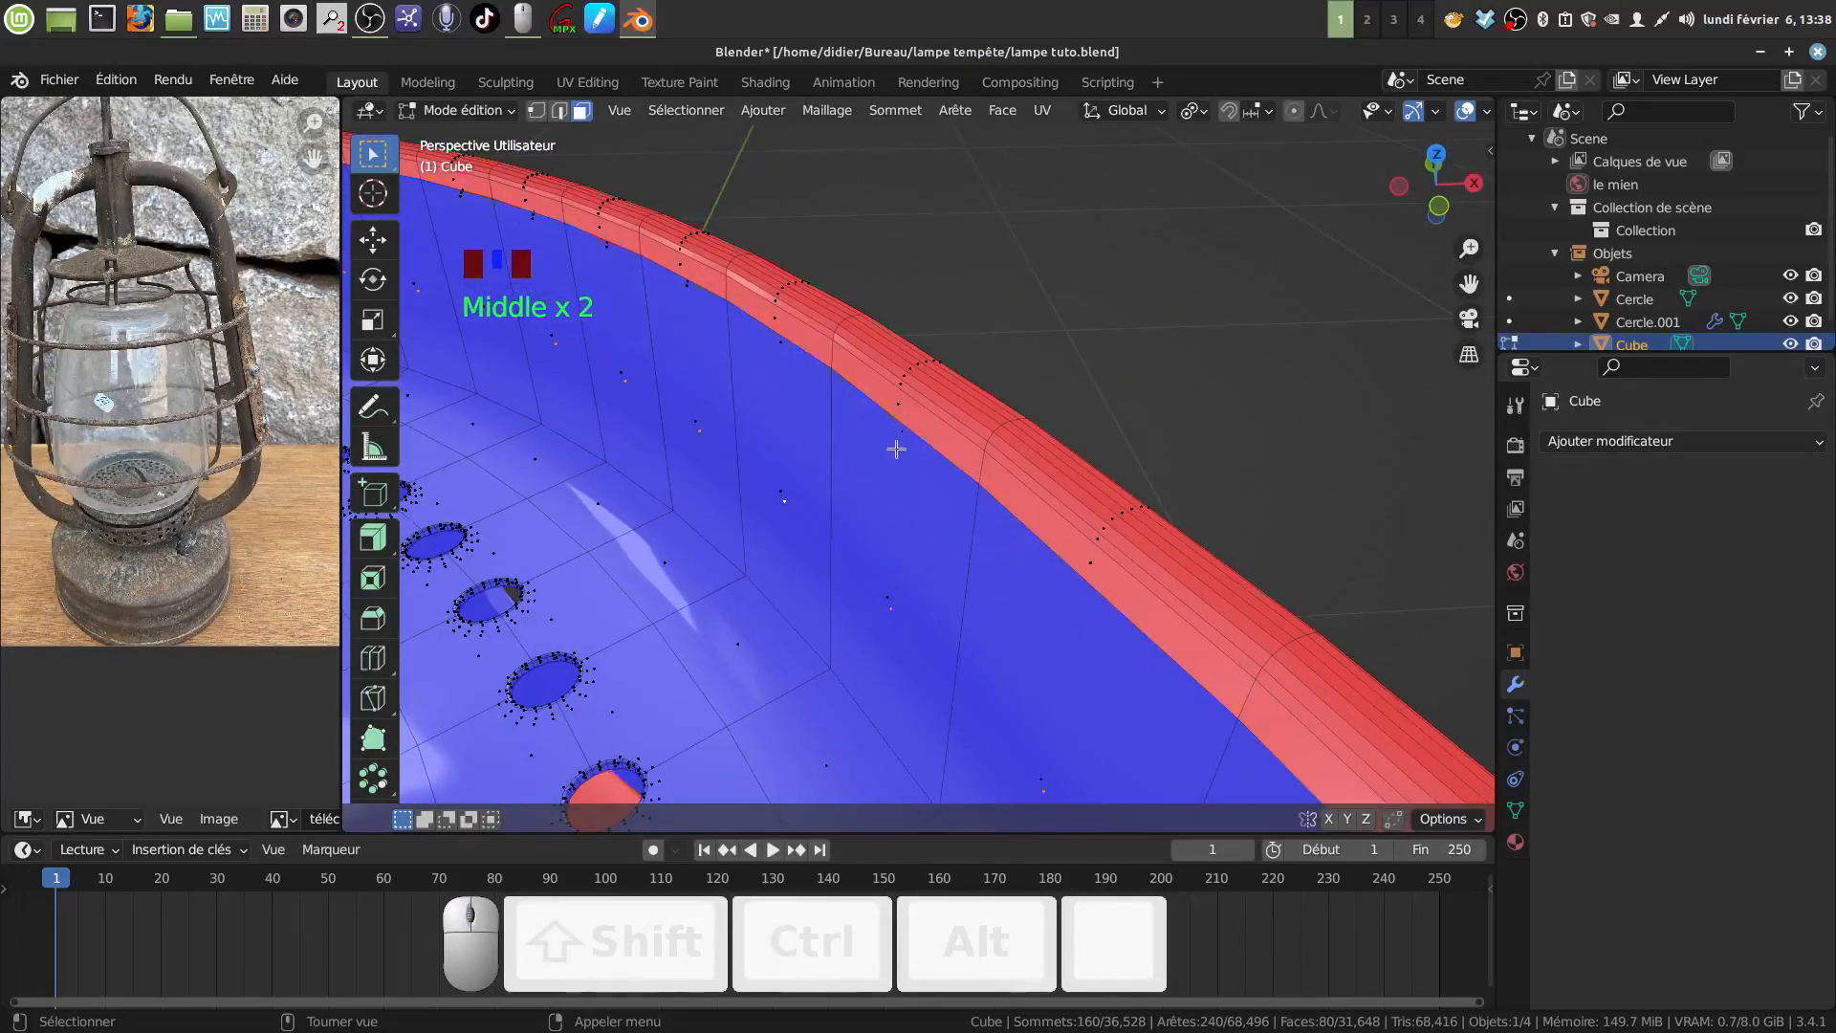
pyautogui.press('ctrl+KP_Add')
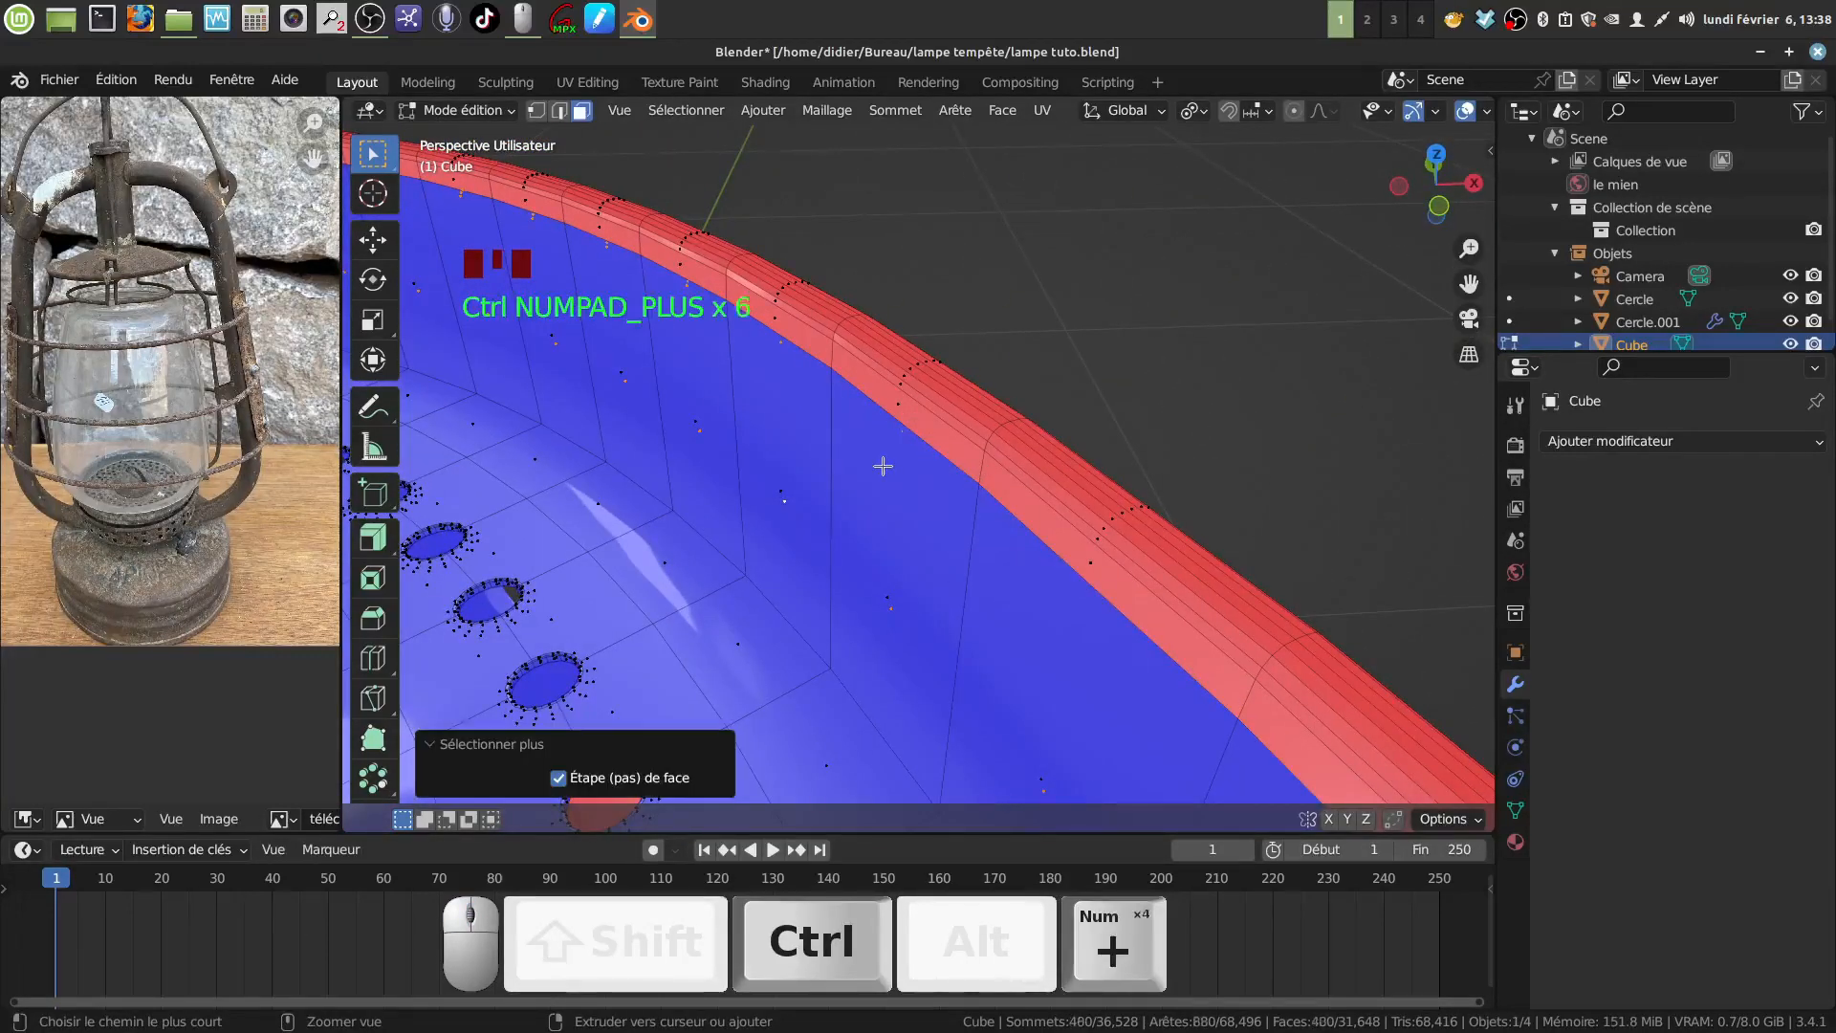
pyautogui.press('ctrl+KP_Add')
pyautogui.press('ctrl+KP_Add')
pyautogui.press('ctrl+KP_Add')
pyautogui.press('ctrl+KP_Add')
pyautogui.press('ctrl+KP_Add')
pyautogui.press('ctrl+KP_Add')
pyautogui.press('ctrl+KP_Add')
pyautogui.press('ctrl+KP_Add')
pyautogui.press('ctrl+KP_Add')
pyautogui.press('ctrl+KP_Add')
pyautogui.press('ctrl+KP_Add')
pyautogui.press('ctrl+KP_Add')
pyautogui.press('ctrl+KP_Add')
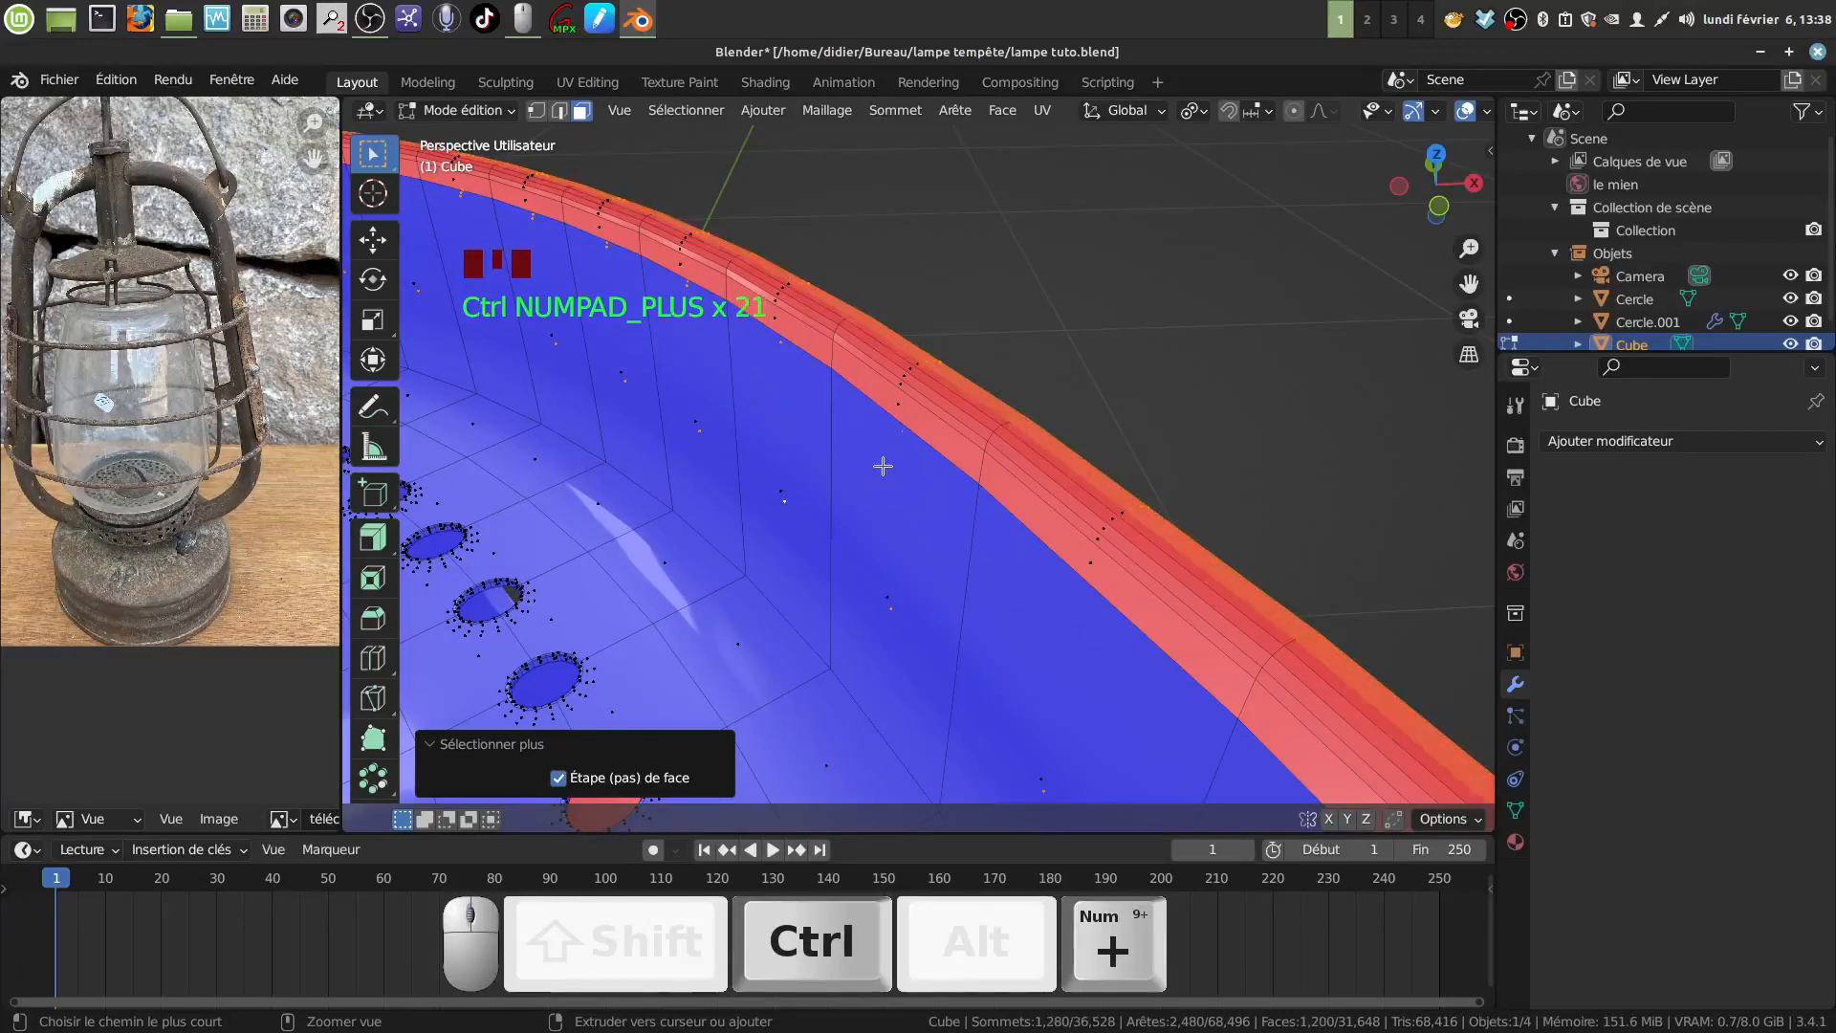
pyautogui.press('ctrl+KP_Add')
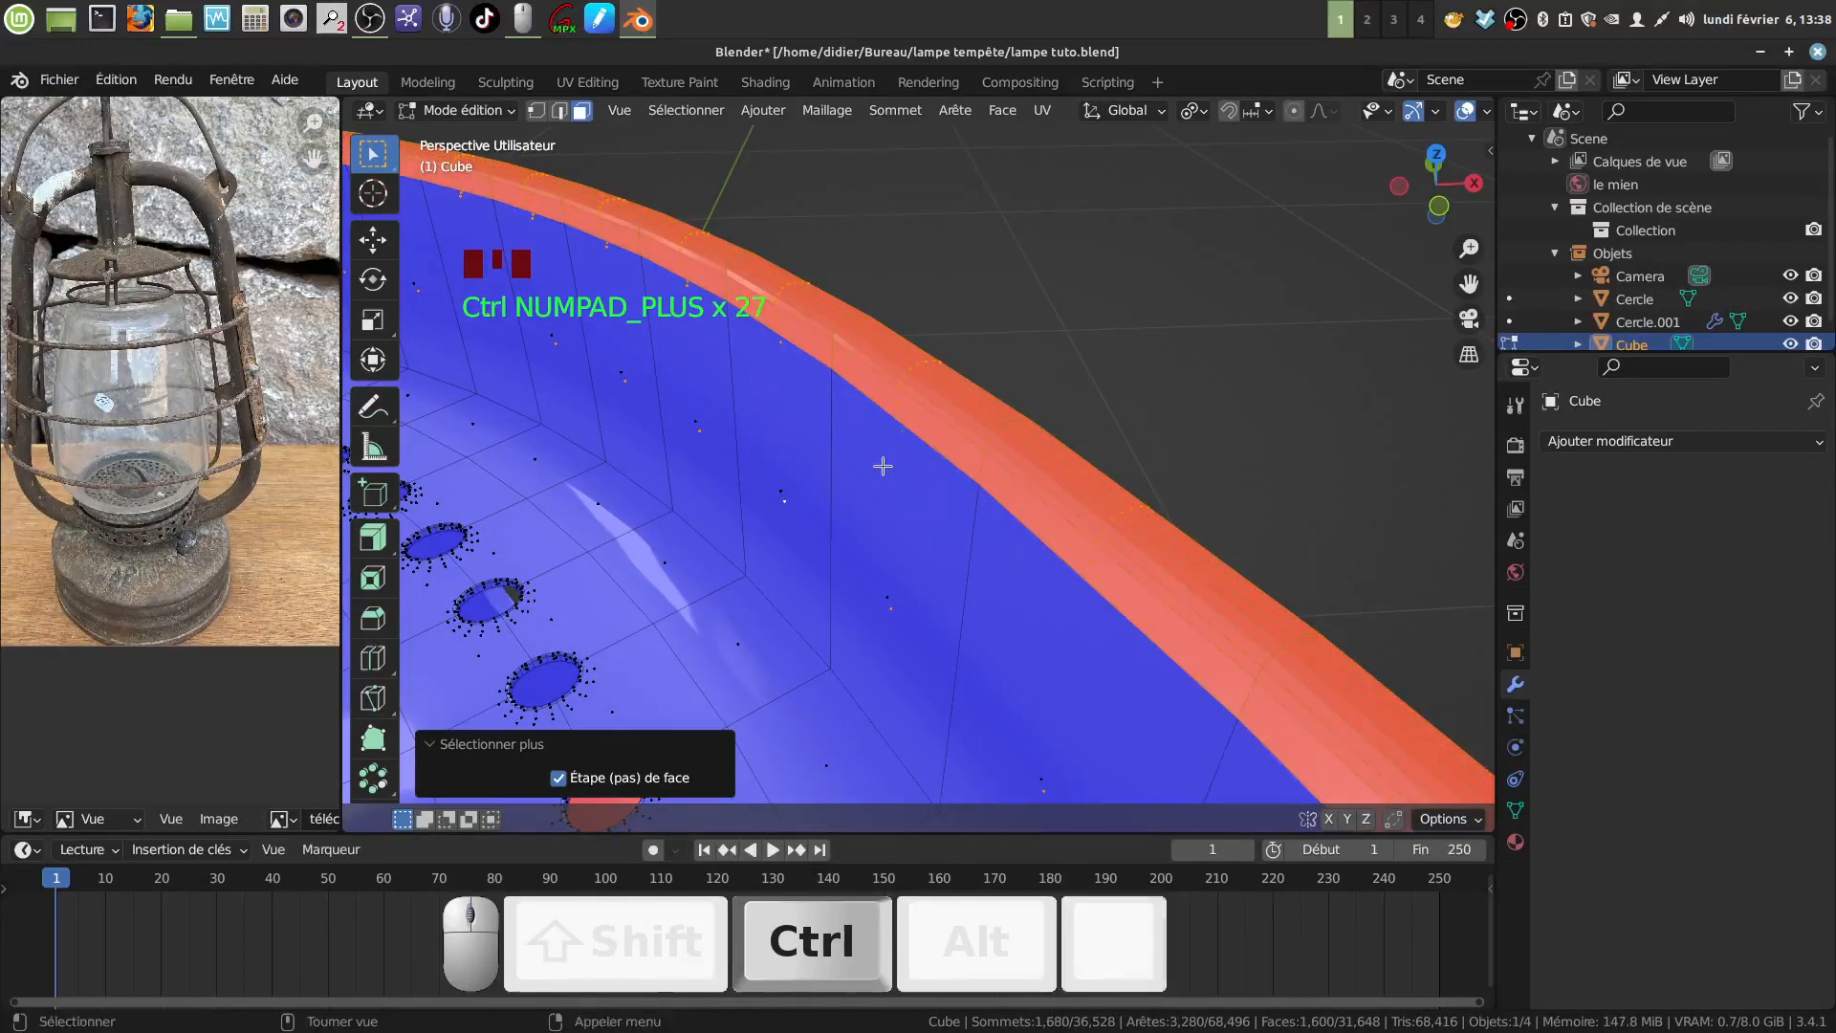
pyautogui.click(824, 119)
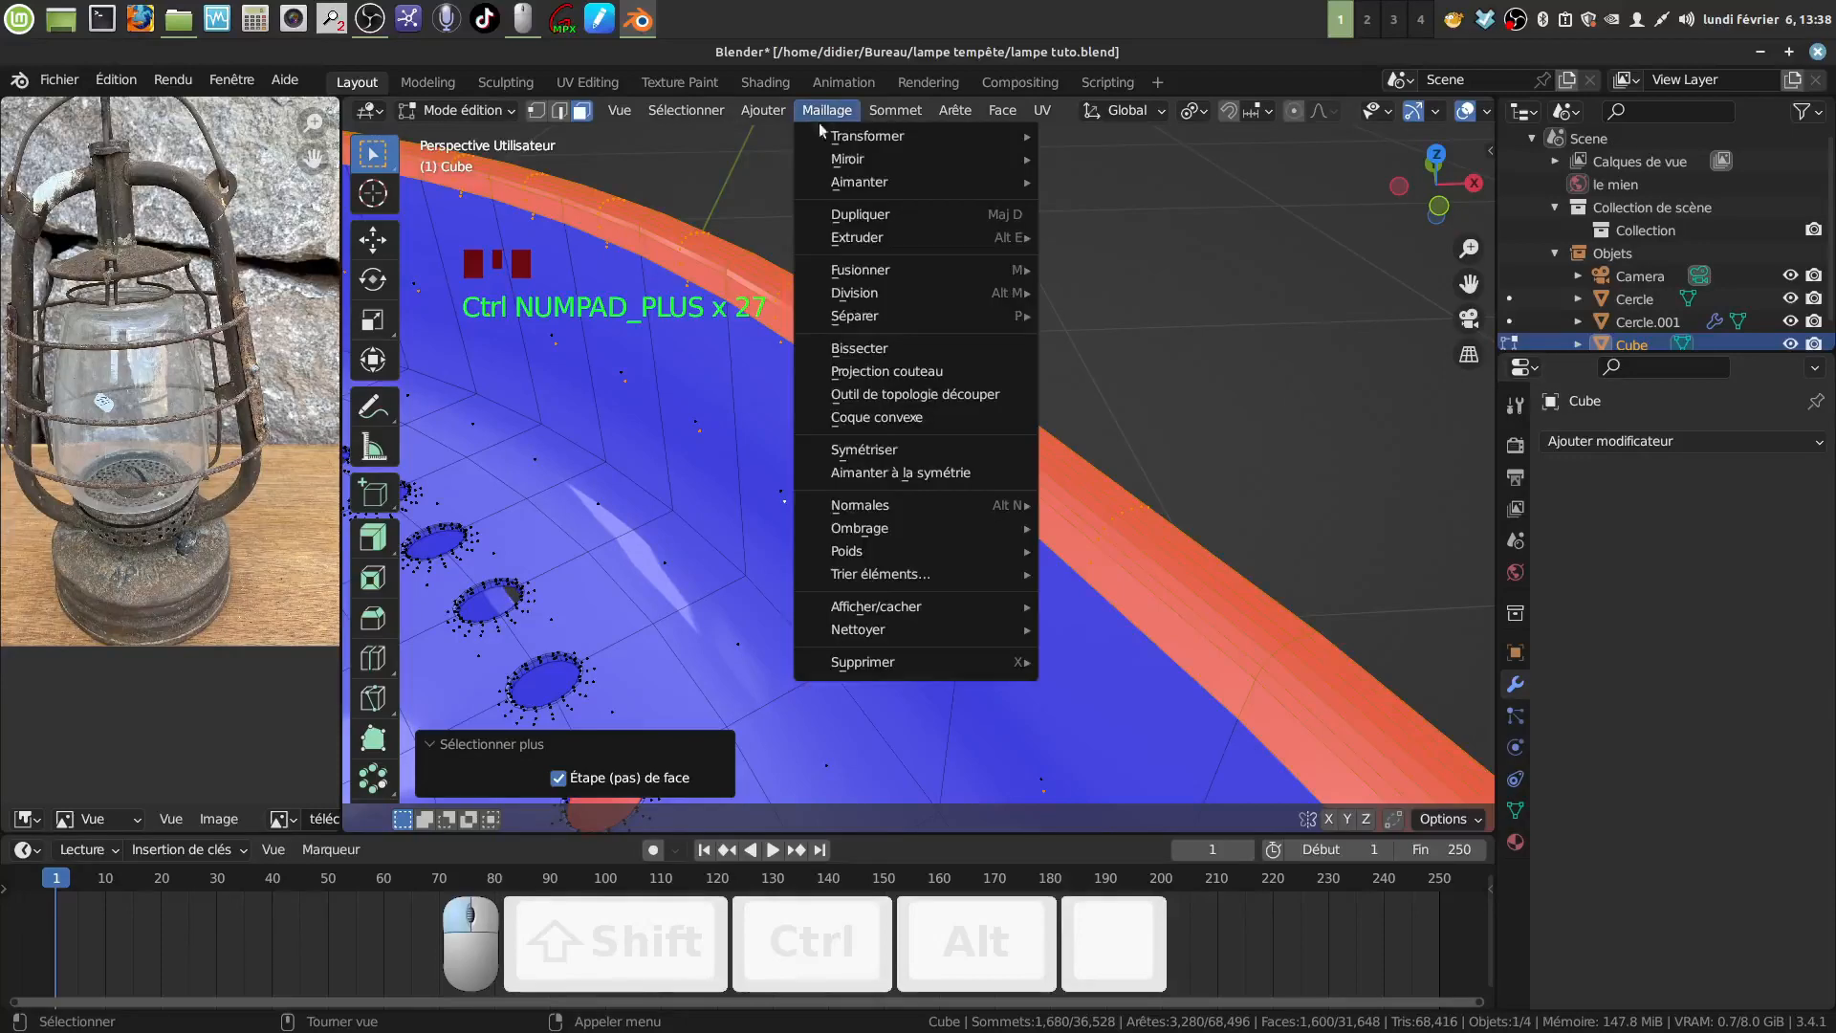
pyautogui.moveTo(892, 505)
pyautogui.click(1123, 507)
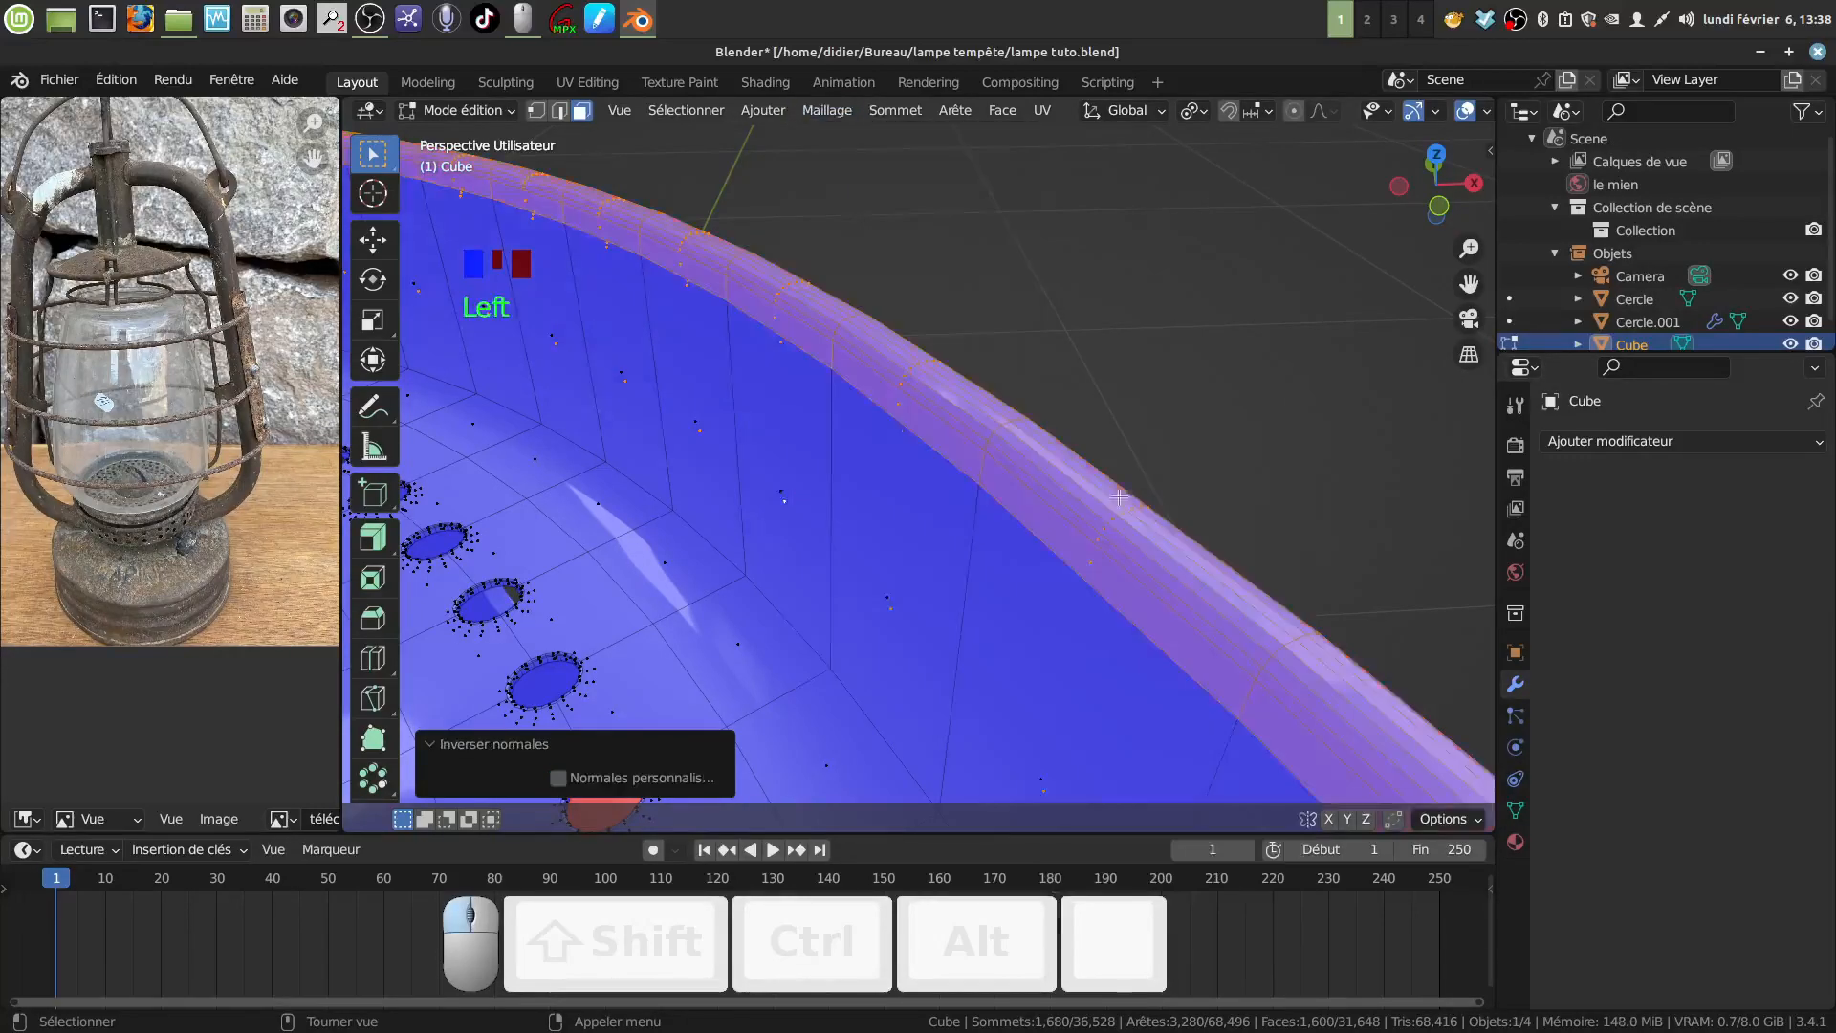
pyautogui.moveTo(1124, 507); pyautogui.dragTo(1045, 442, button='middle')
pyautogui.scroll(-4, 1042, 508)
pyautogui.moveTo(1041, 507); pyautogui.dragTo(962, 440, button='middle')
# Return to Object Mode and lower the burner plate by about 0.0118 m into the perforated collar.
pyautogui.press('Tab')
pyautogui.scroll(-2, 932, 484)
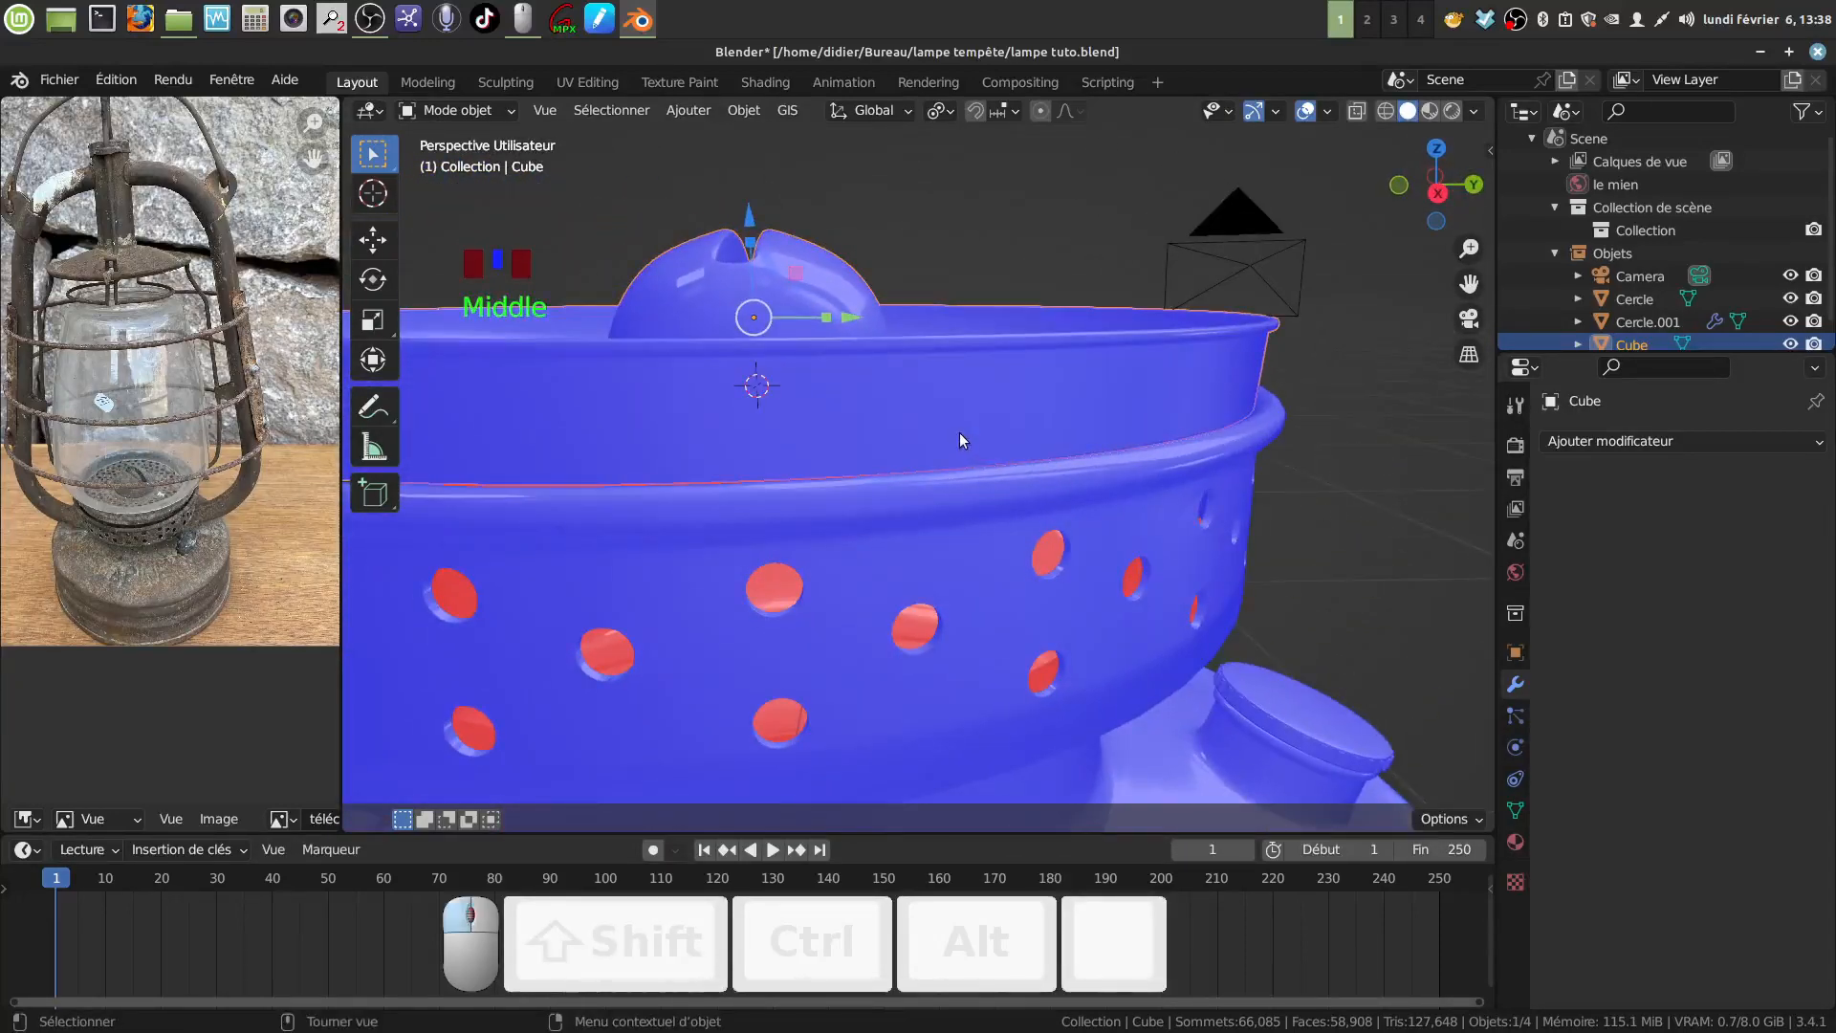
pyautogui.moveTo(749, 213); pyautogui.dragTo(750, 222)
pyautogui.moveTo(1000, 342); pyautogui.dragTo(1002, 432, button='middle')
pyautogui.scroll(-2, 1005, 432)
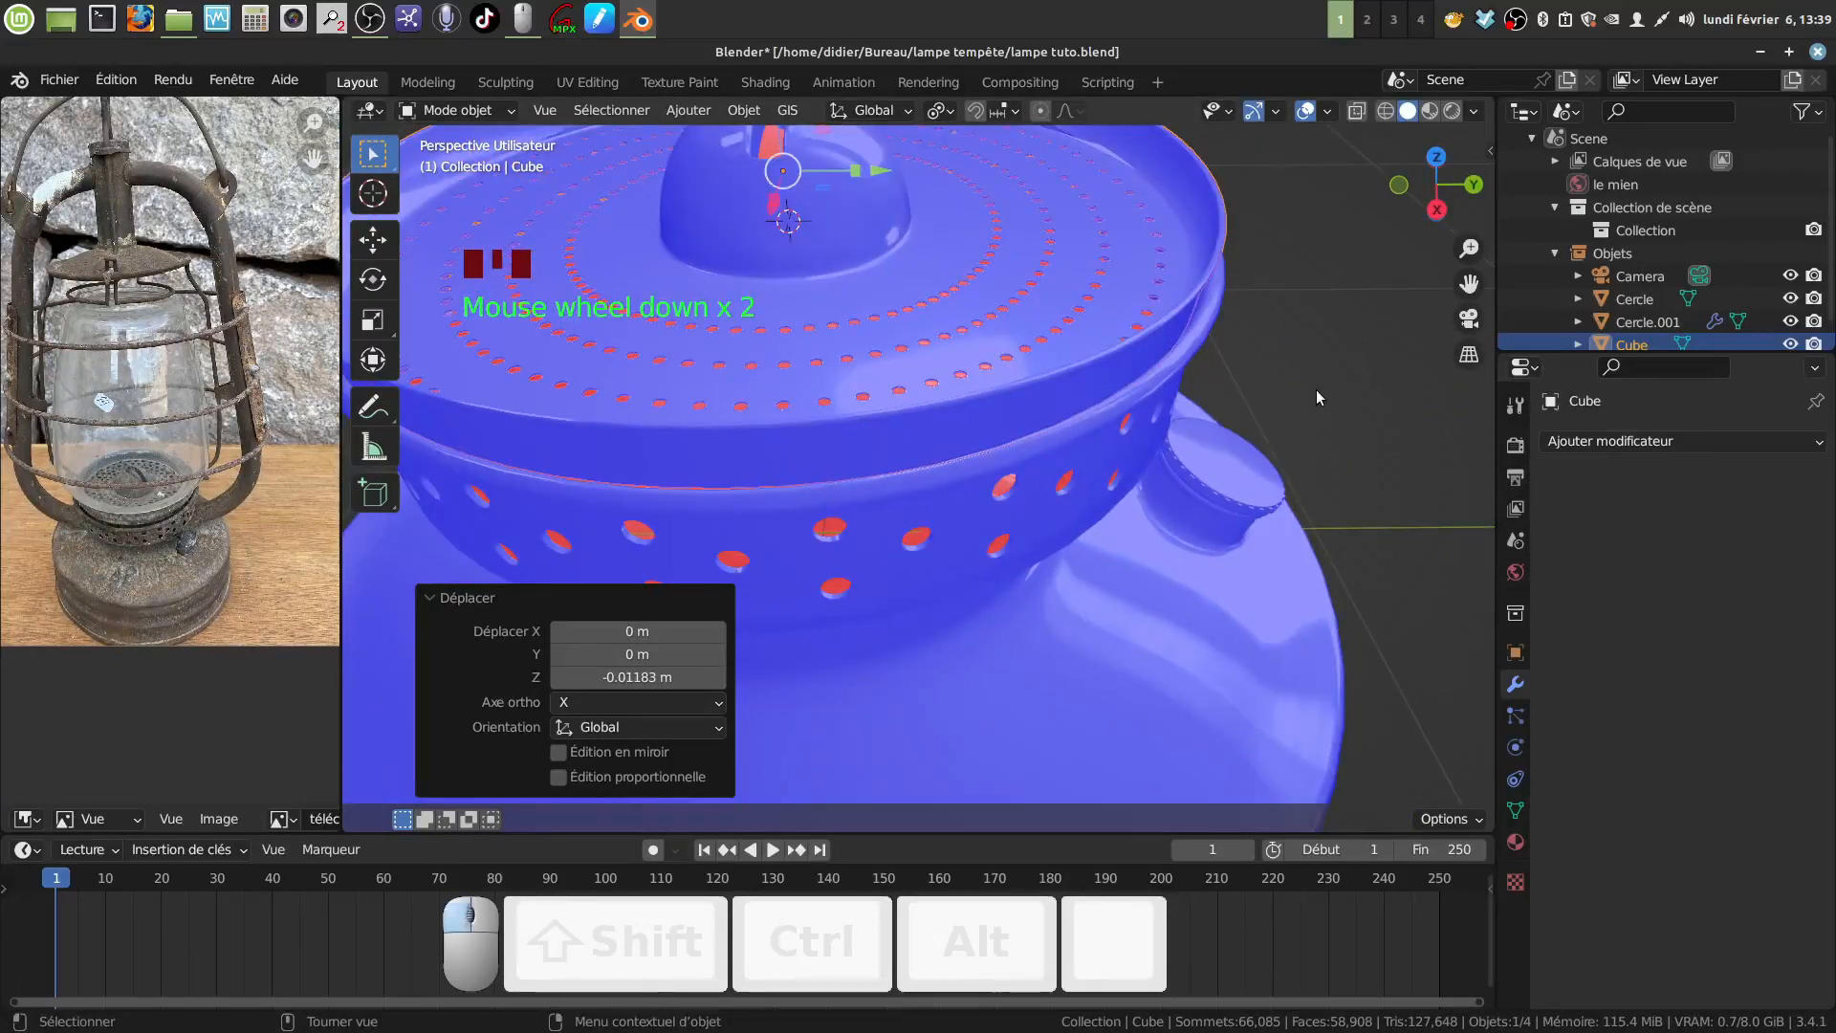
# Deselect the burner plate, turn off the face orientation overlay and inspect the assembled lantern base.
pyautogui.click(1316, 388)
pyautogui.moveTo(1234, 403); pyautogui.dragTo(1180, 337, button='middle')
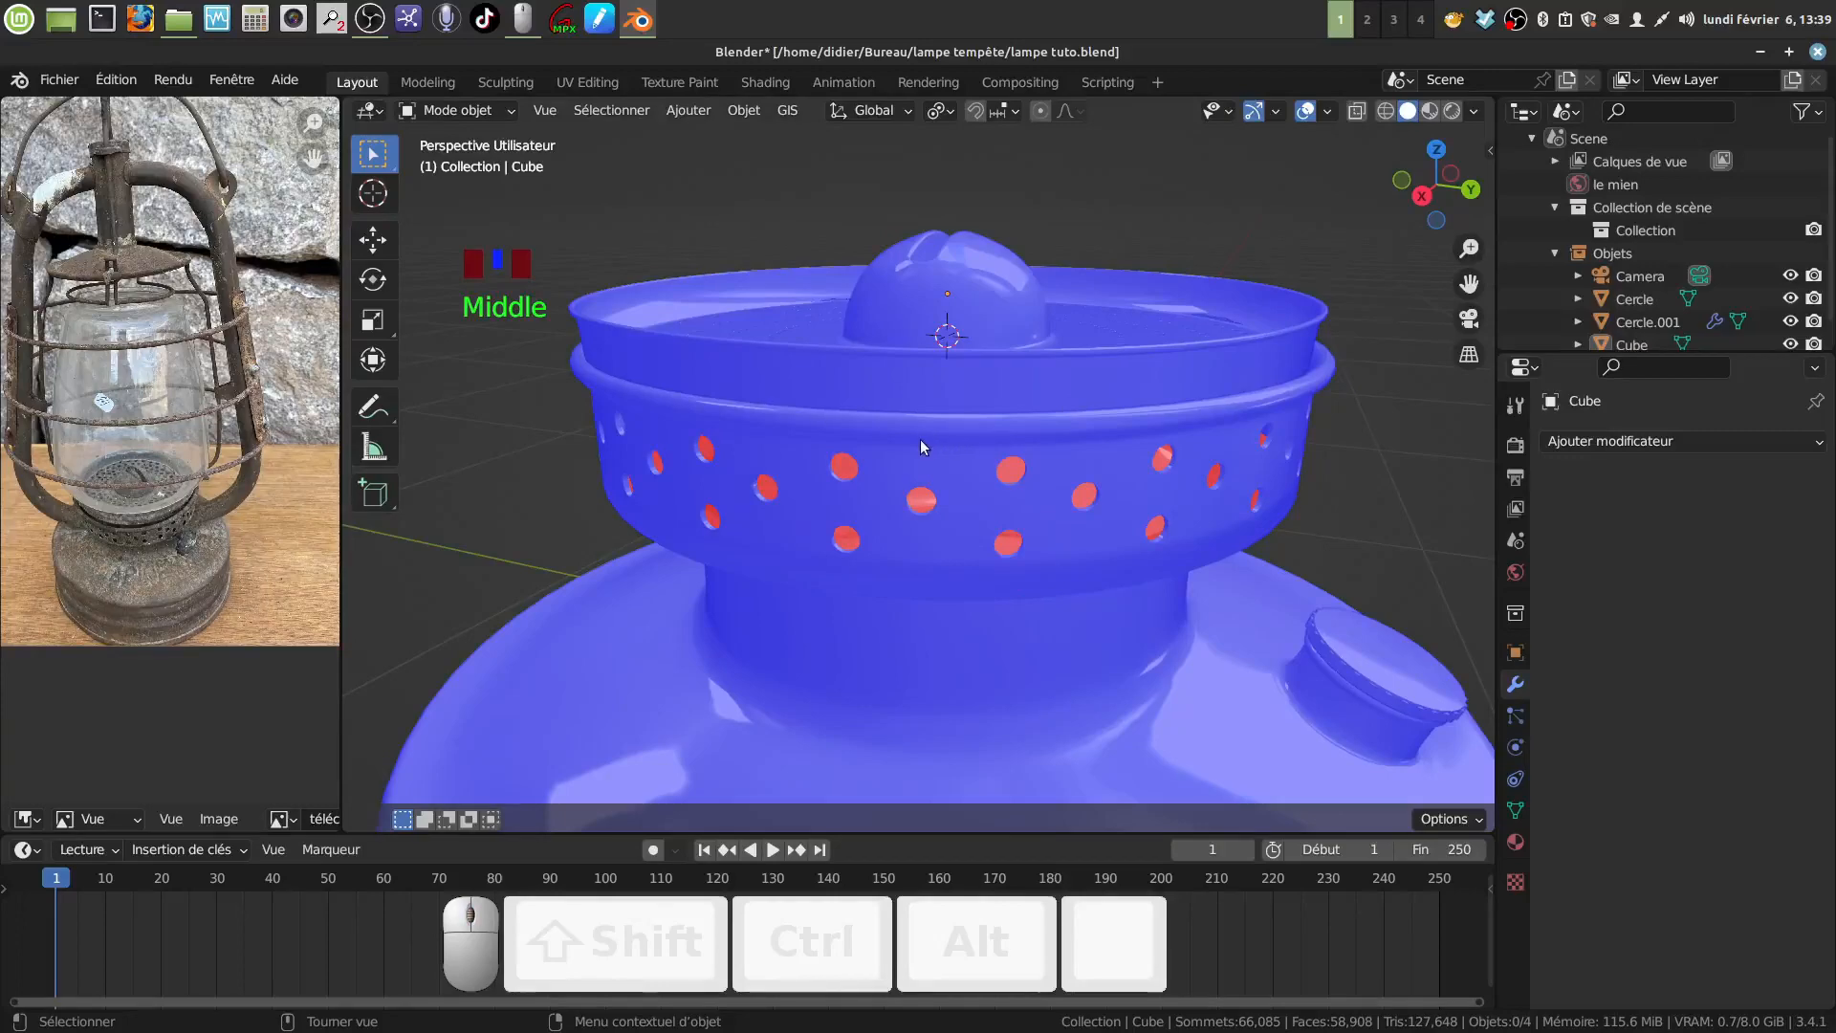
pyautogui.press('q')
pyautogui.click(640, 438)
pyautogui.moveTo(985, 490); pyautogui.dragTo(1048, 491, button='middle')
pyautogui.scroll(3, 918, 558)
pyautogui.keyDown('shift'); pyautogui.moveTo(910, 537); pyautogui.dragTo(938, 493, button='middle'); pyautogui.keyUp('shift')
pyautogui.scroll(-3, 1021, 553)
pyautogui.scroll(-2, 1001, 534)
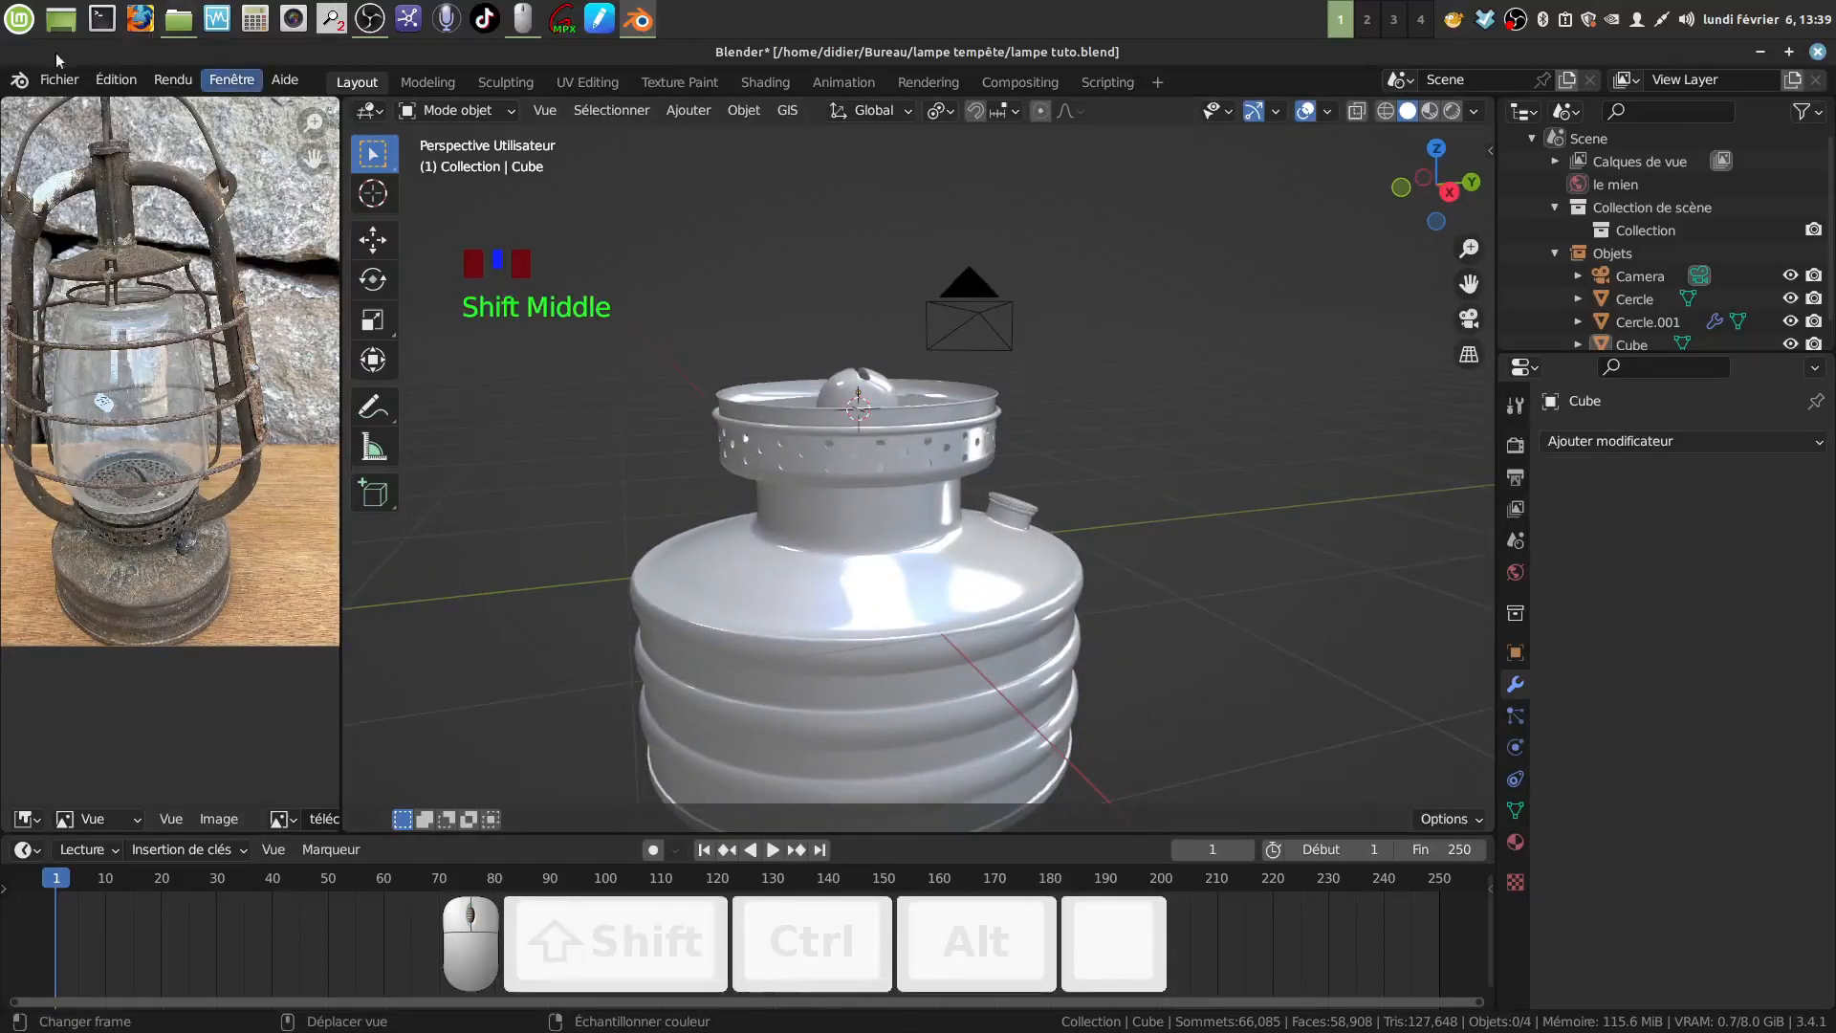
# Save the file and look at the lantern base in the orthographic front view.
pyautogui.click(60, 80)
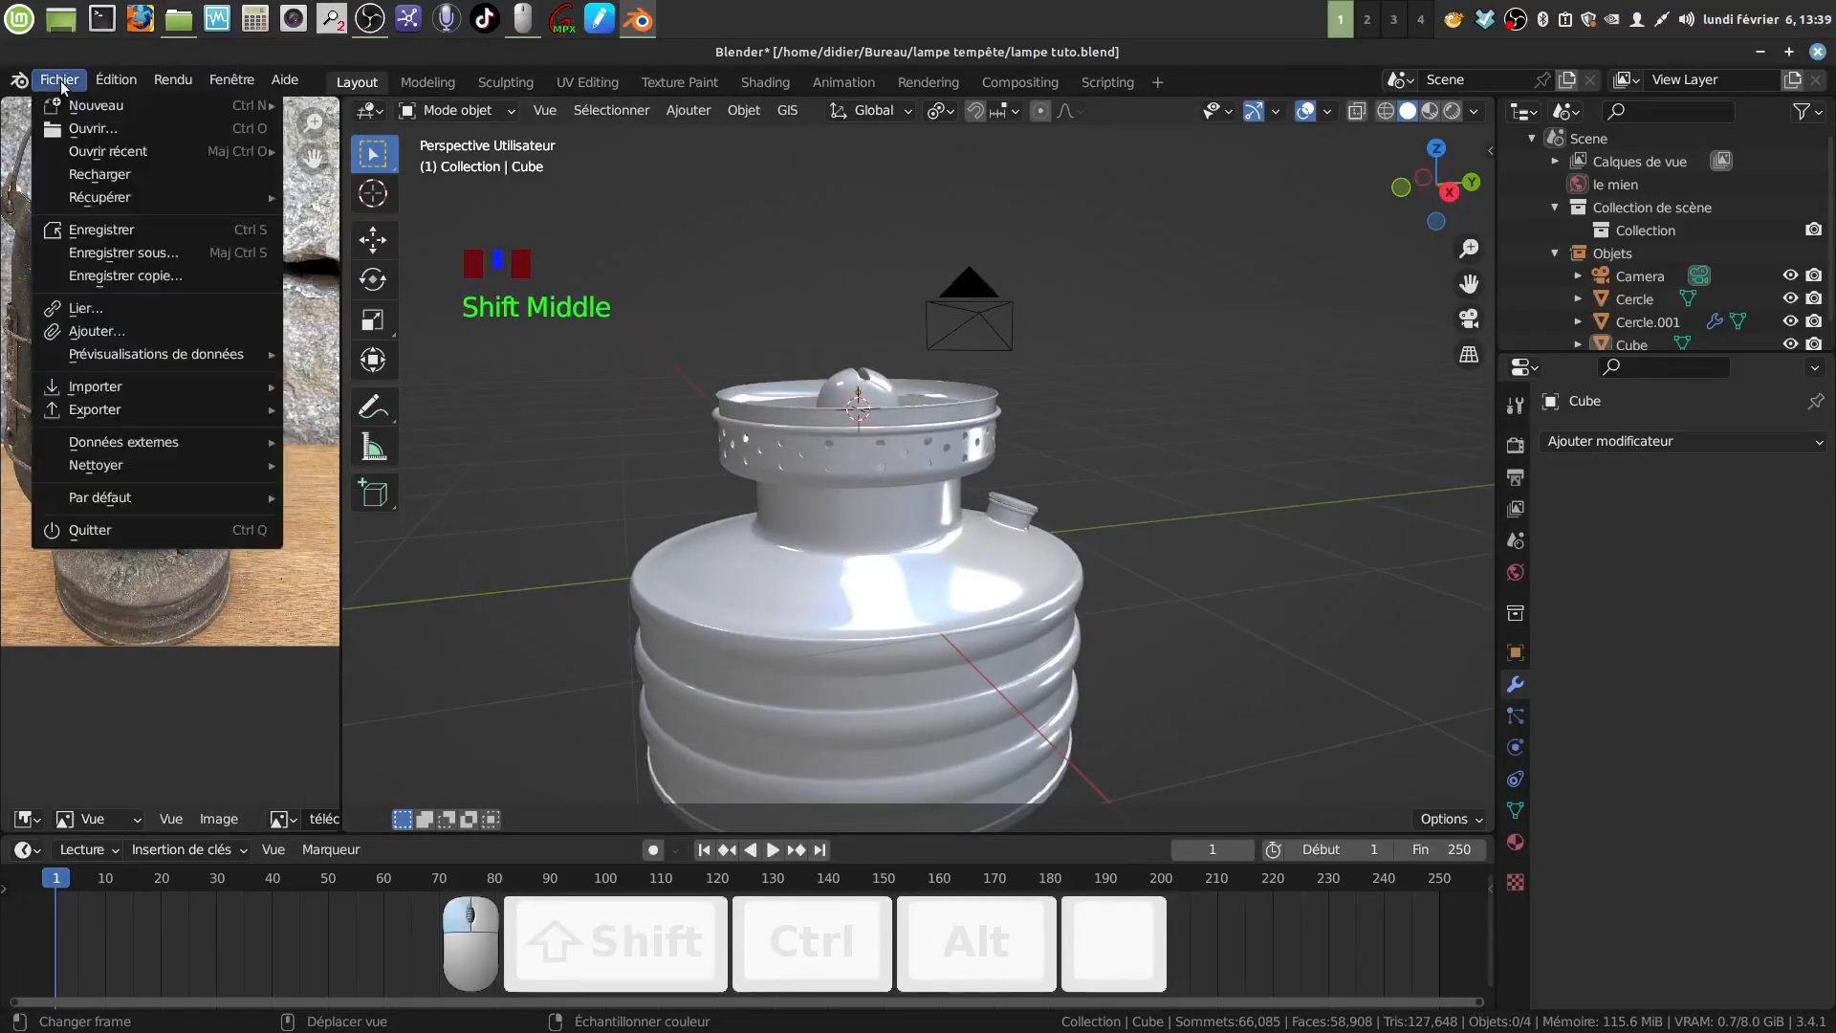
pyautogui.click(102, 229)
pyautogui.keyDown('shift'); pyautogui.moveTo(864, 528); pyautogui.dragTo(989, 494, button='middle'); pyautogui.keyUp('shift')
pyautogui.press('KP_1')
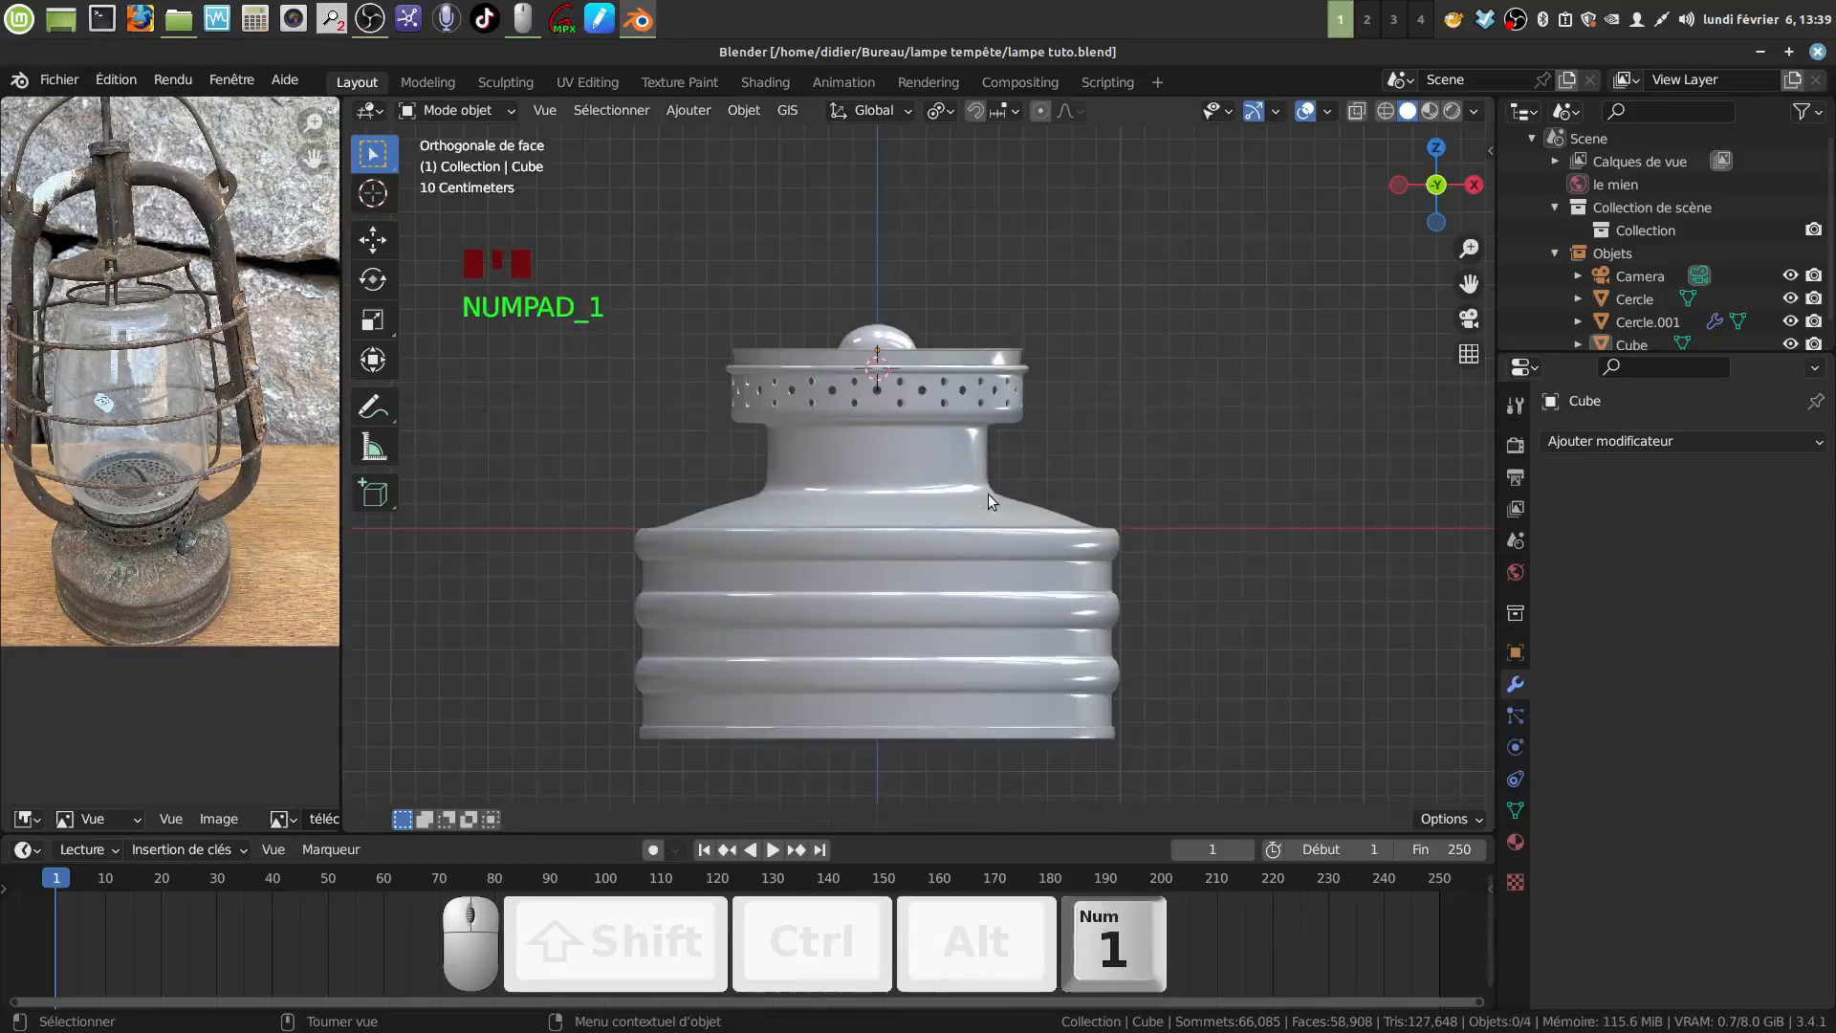
pyautogui.scroll(3, 989, 493)
pyautogui.keyDown('shift'); pyautogui.moveTo(989, 493); pyautogui.dragTo(944, 509, button='middle'); pyautogui.keyUp('shift')
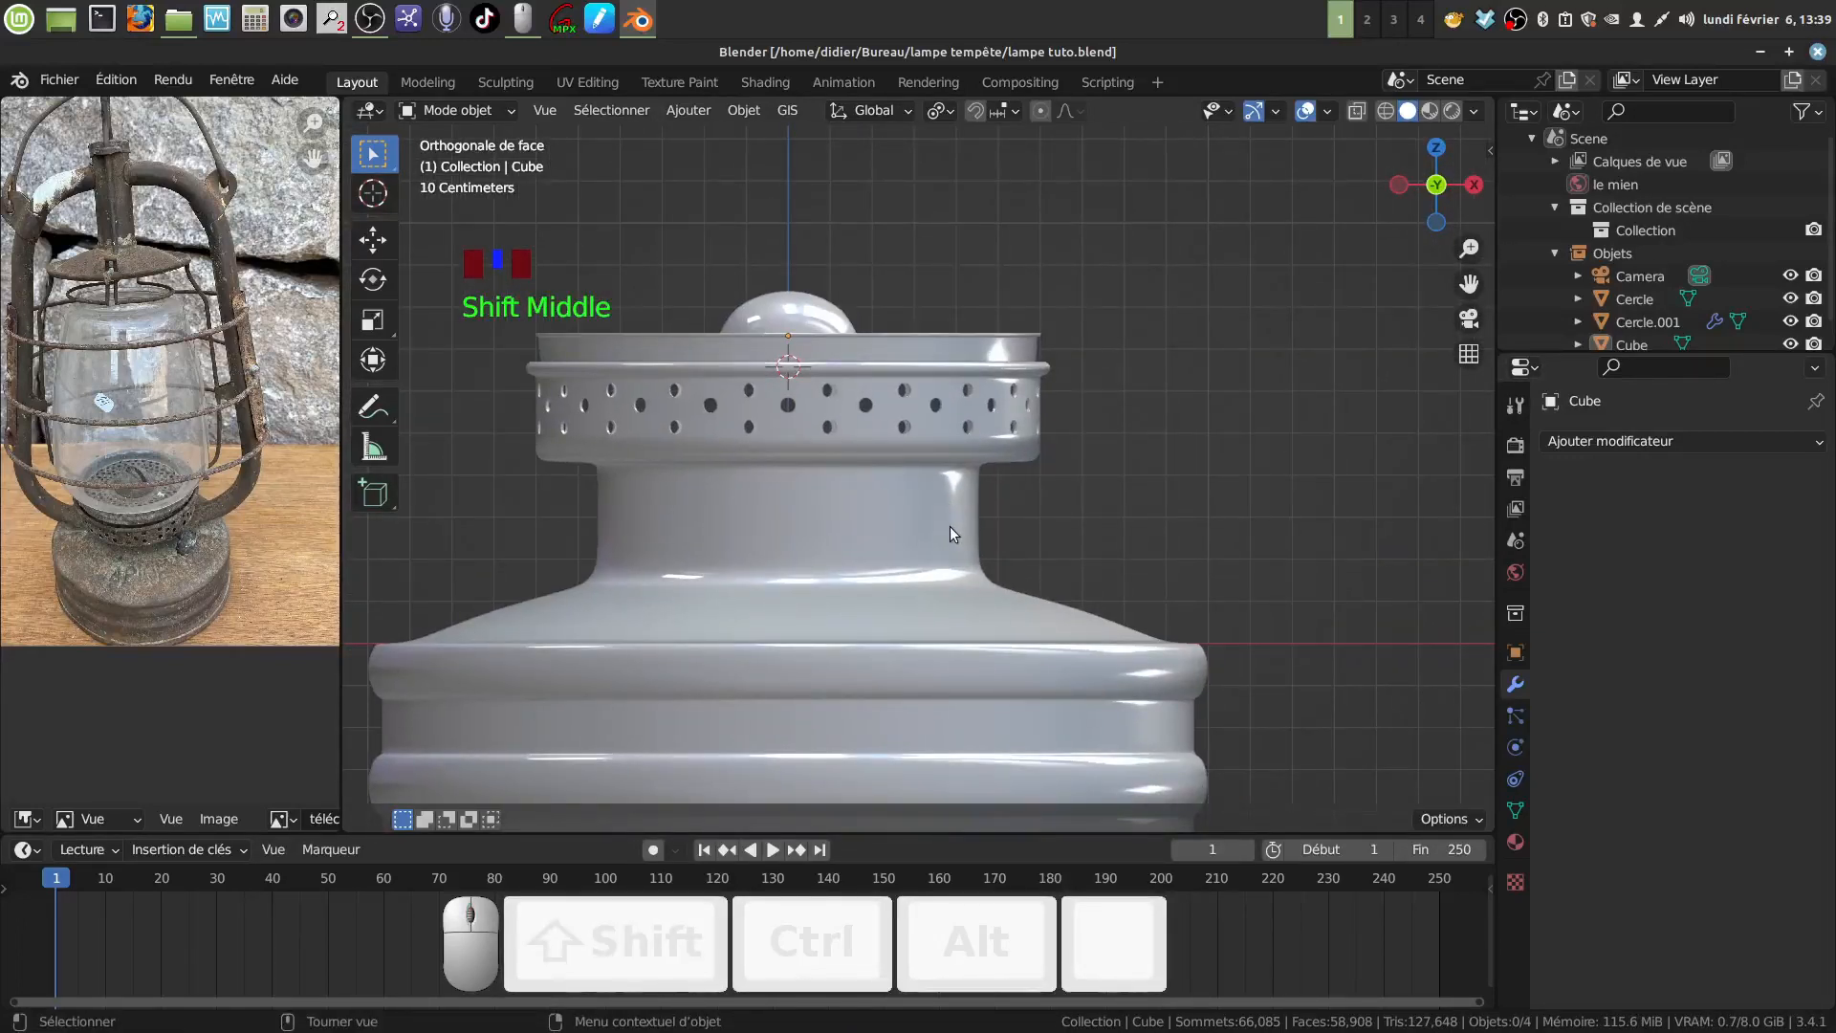
# Select the lantern's tank body and enter Edit Mode on it, at the neck below the perforated collar.
pyautogui.moveTo(950, 526); pyautogui.dragTo(853, 587, button='middle')
pyautogui.press('Tab')
pyautogui.click(968, 535)
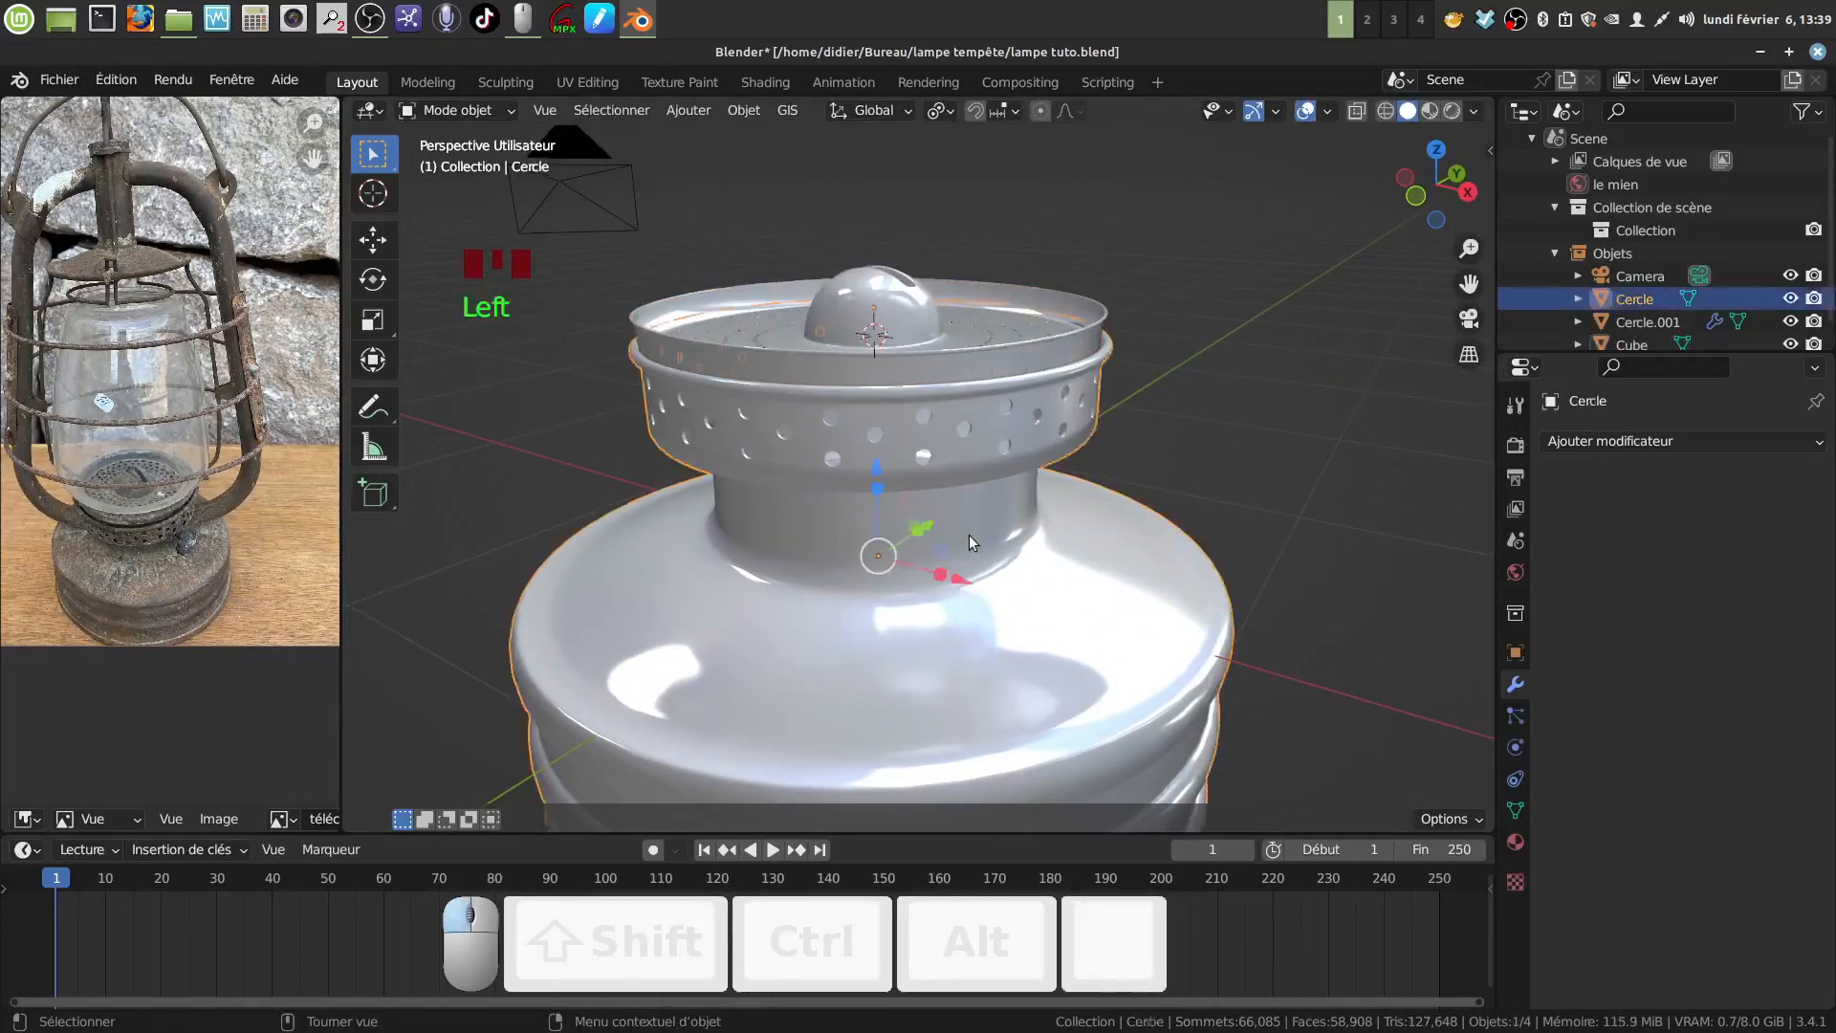
pyautogui.press('Tab')
pyautogui.scroll(2, 968, 536)
pyautogui.moveTo(968, 536); pyautogui.dragTo(930, 505, button='middle')
pyautogui.scroll(2, 945, 573)
pyautogui.click(930, 505)
pyautogui.scroll(1, 947, 645)
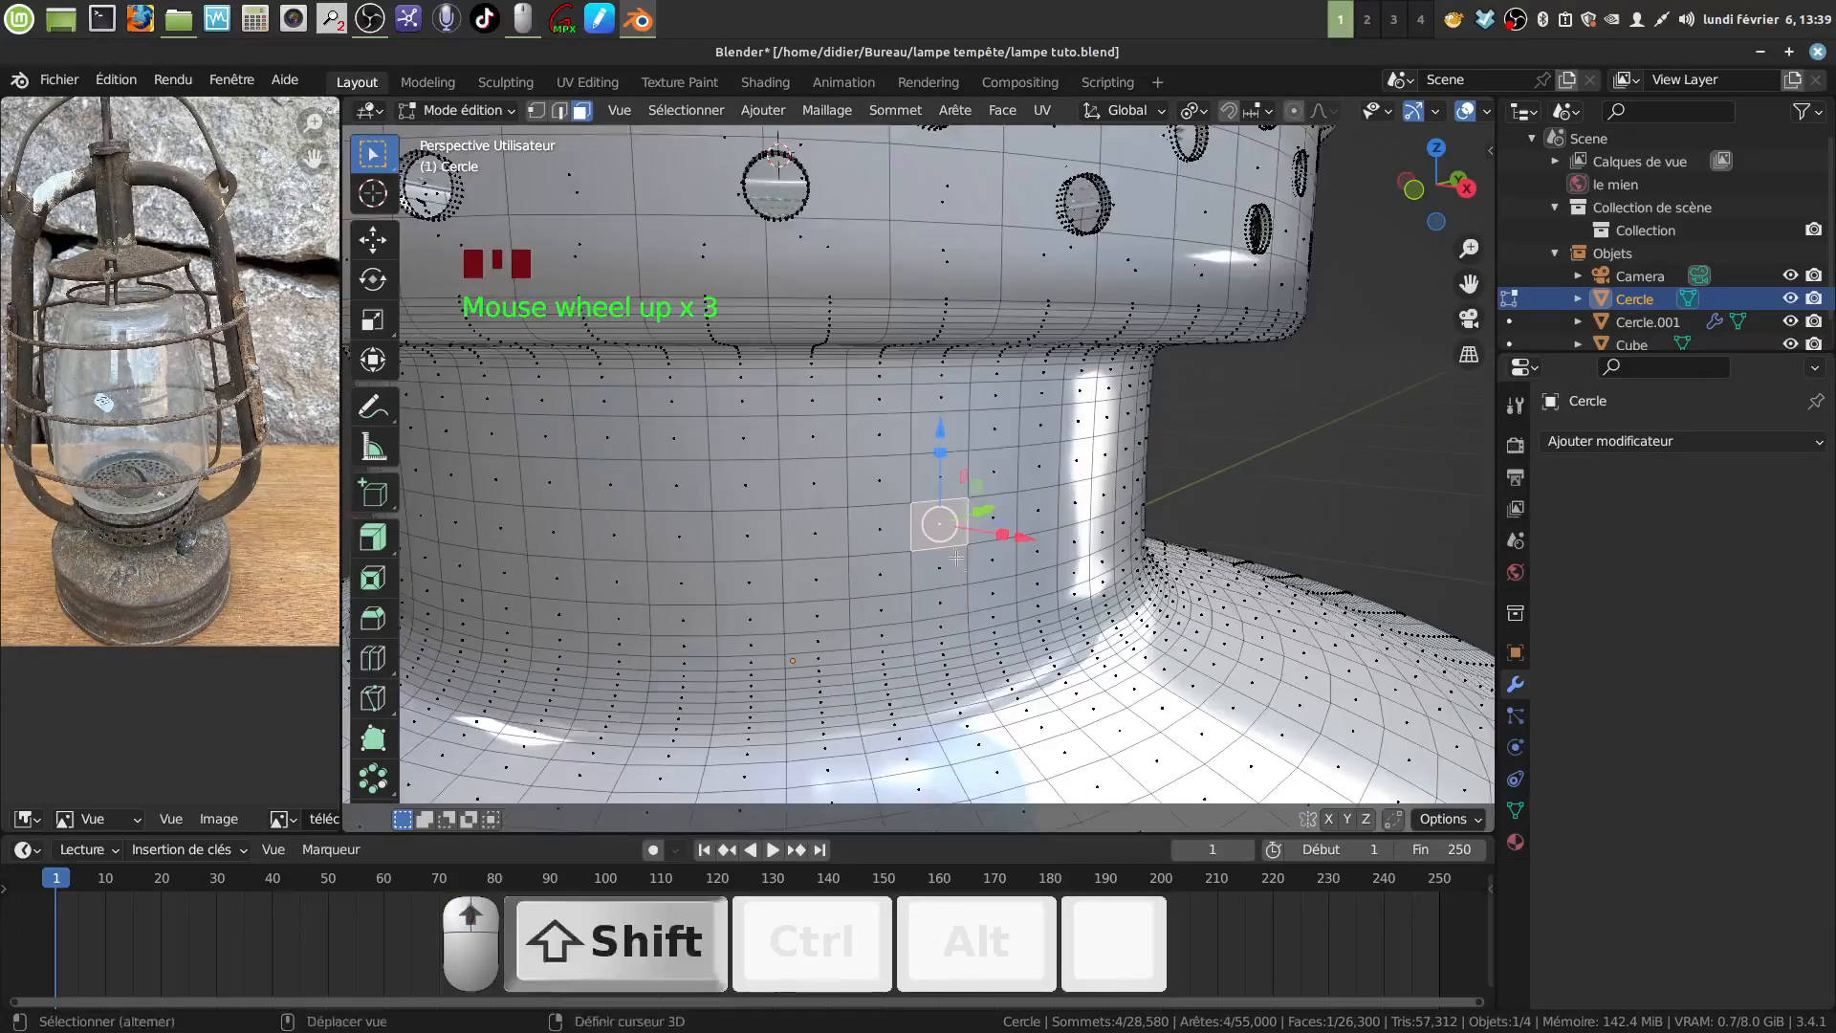
pyautogui.moveTo(946, 612)
pyautogui.keyDown('shift'); pyautogui.mouseDown(button='middle')
pyautogui.moveTo(918, 573)
pyautogui.moveTo(939, 561)
pyautogui.moveTo(957, 585)
pyautogui.mouseUp(button='middle'); pyautogui.keyUp('shift')
# Vertex-bevel a single vertex at mid-height on the neck with a width of 0.0279 m, 6 segments and a shape of about 0.089.
pyautogui.click(537, 111)
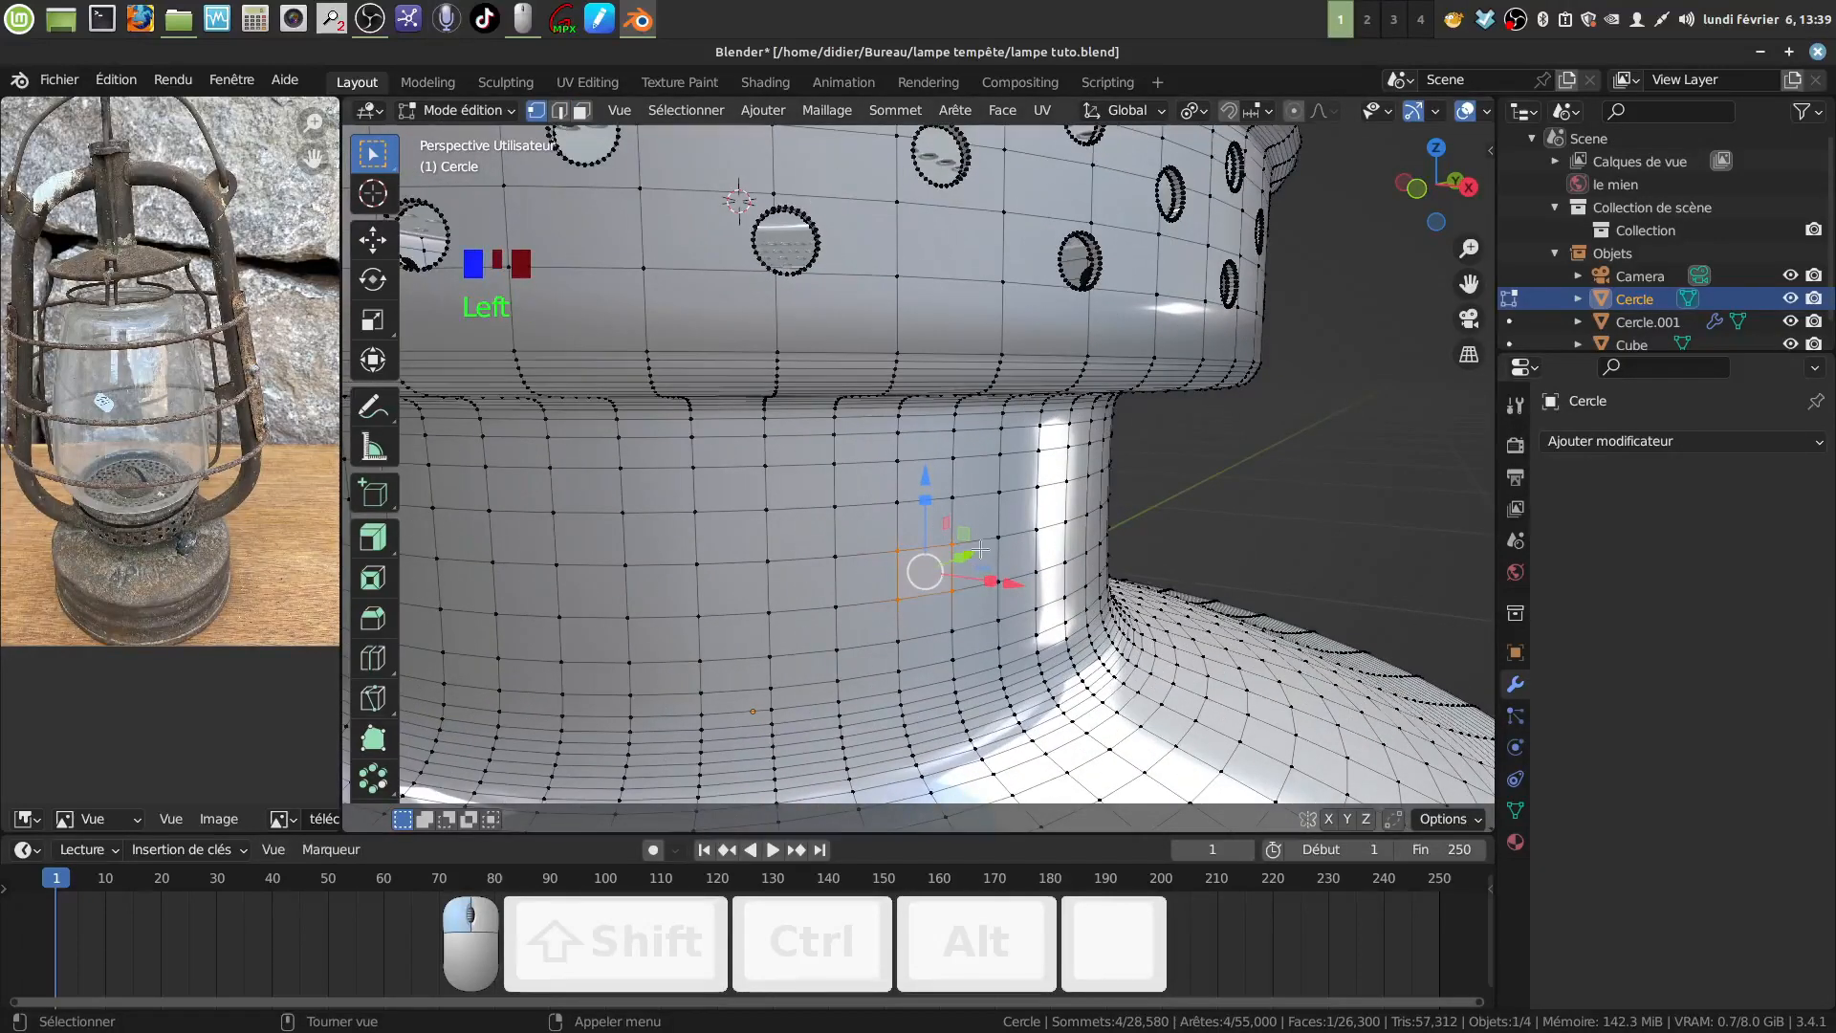
pyautogui.press('a')
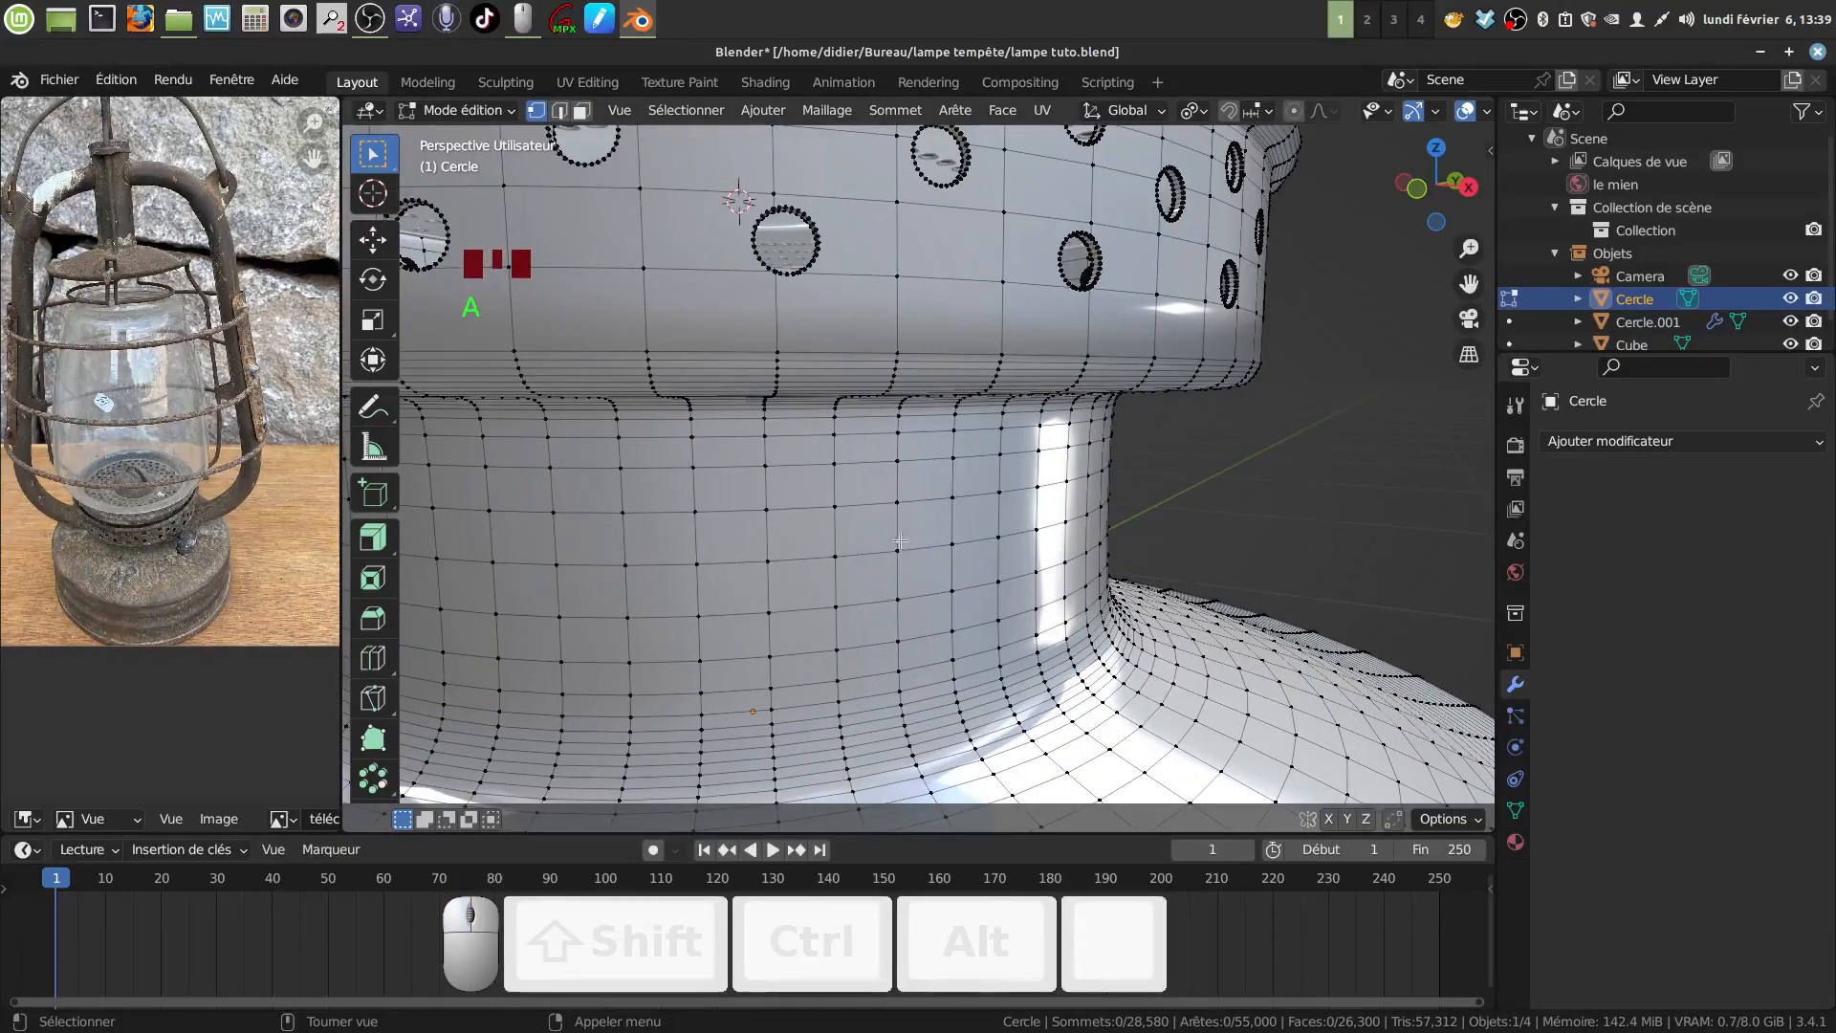
pyautogui.click(900, 551)
pyautogui.scroll(2, 904, 560)
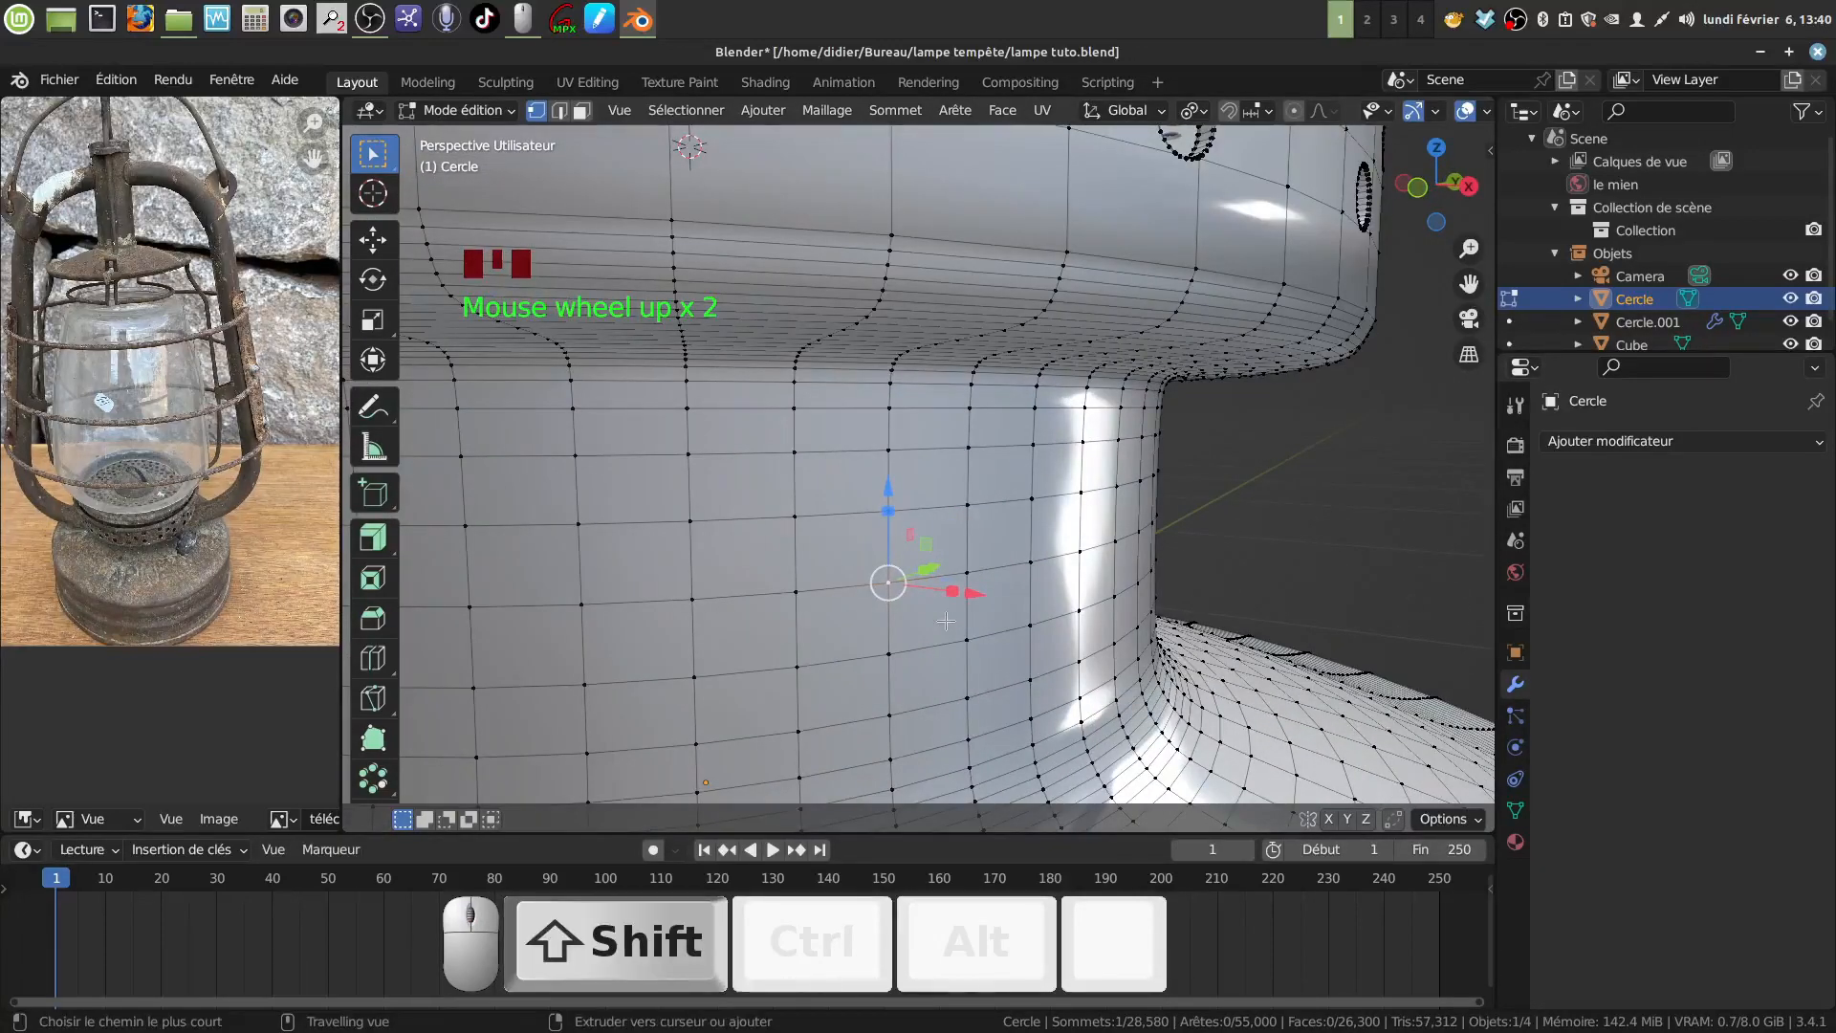
pyautogui.hotkey('ctrl', 'shift', 'b')
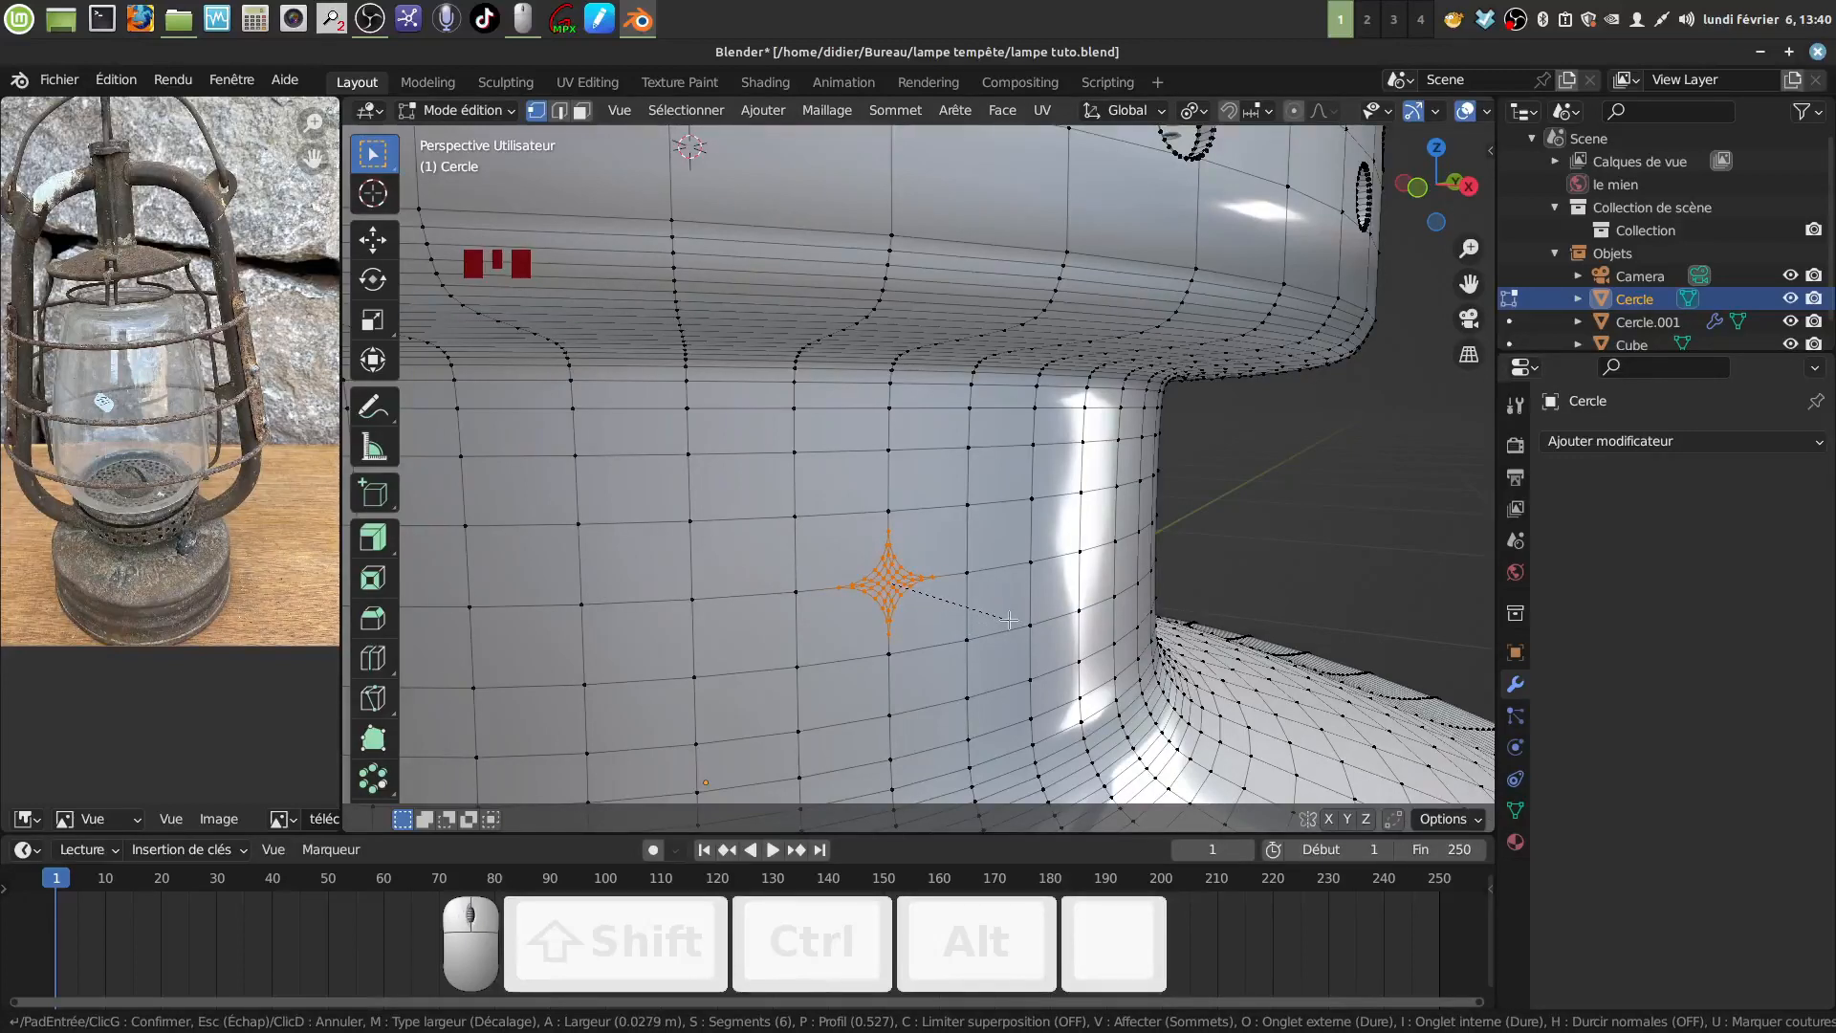
pyautogui.click(1009, 619)
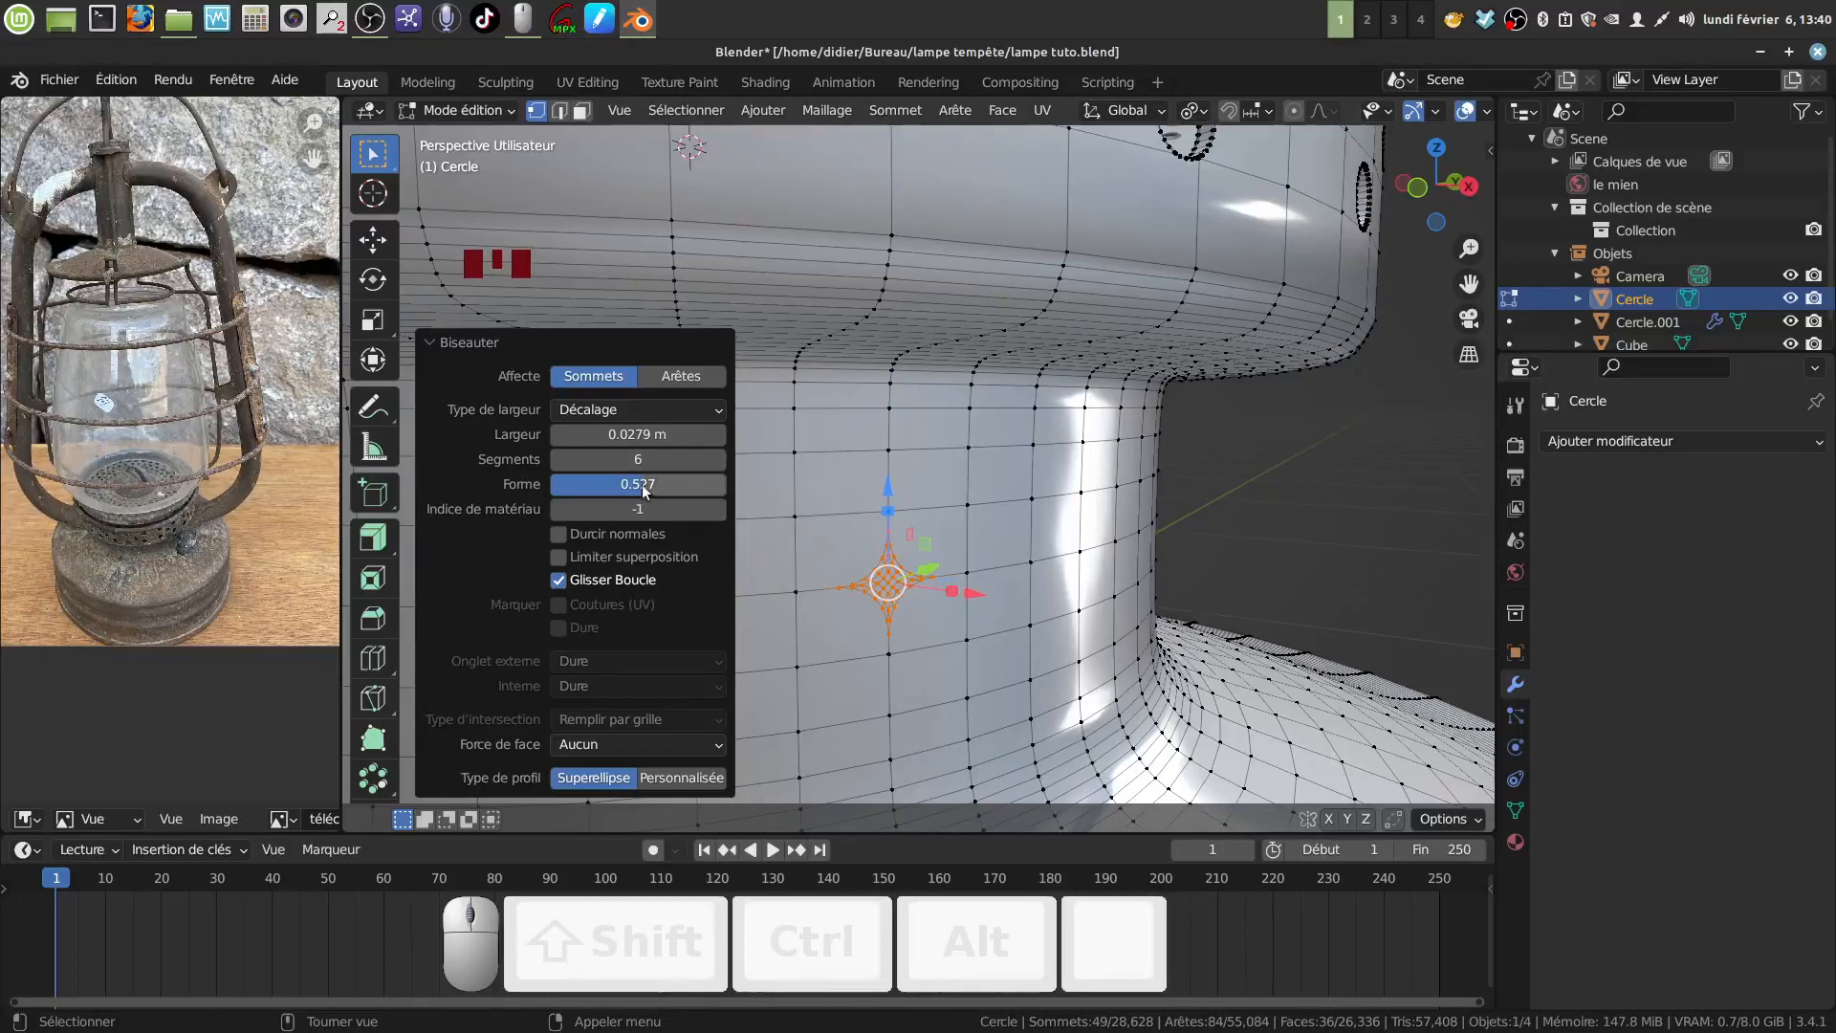
pyautogui.moveTo(639, 484); pyautogui.dragTo(609, 484)
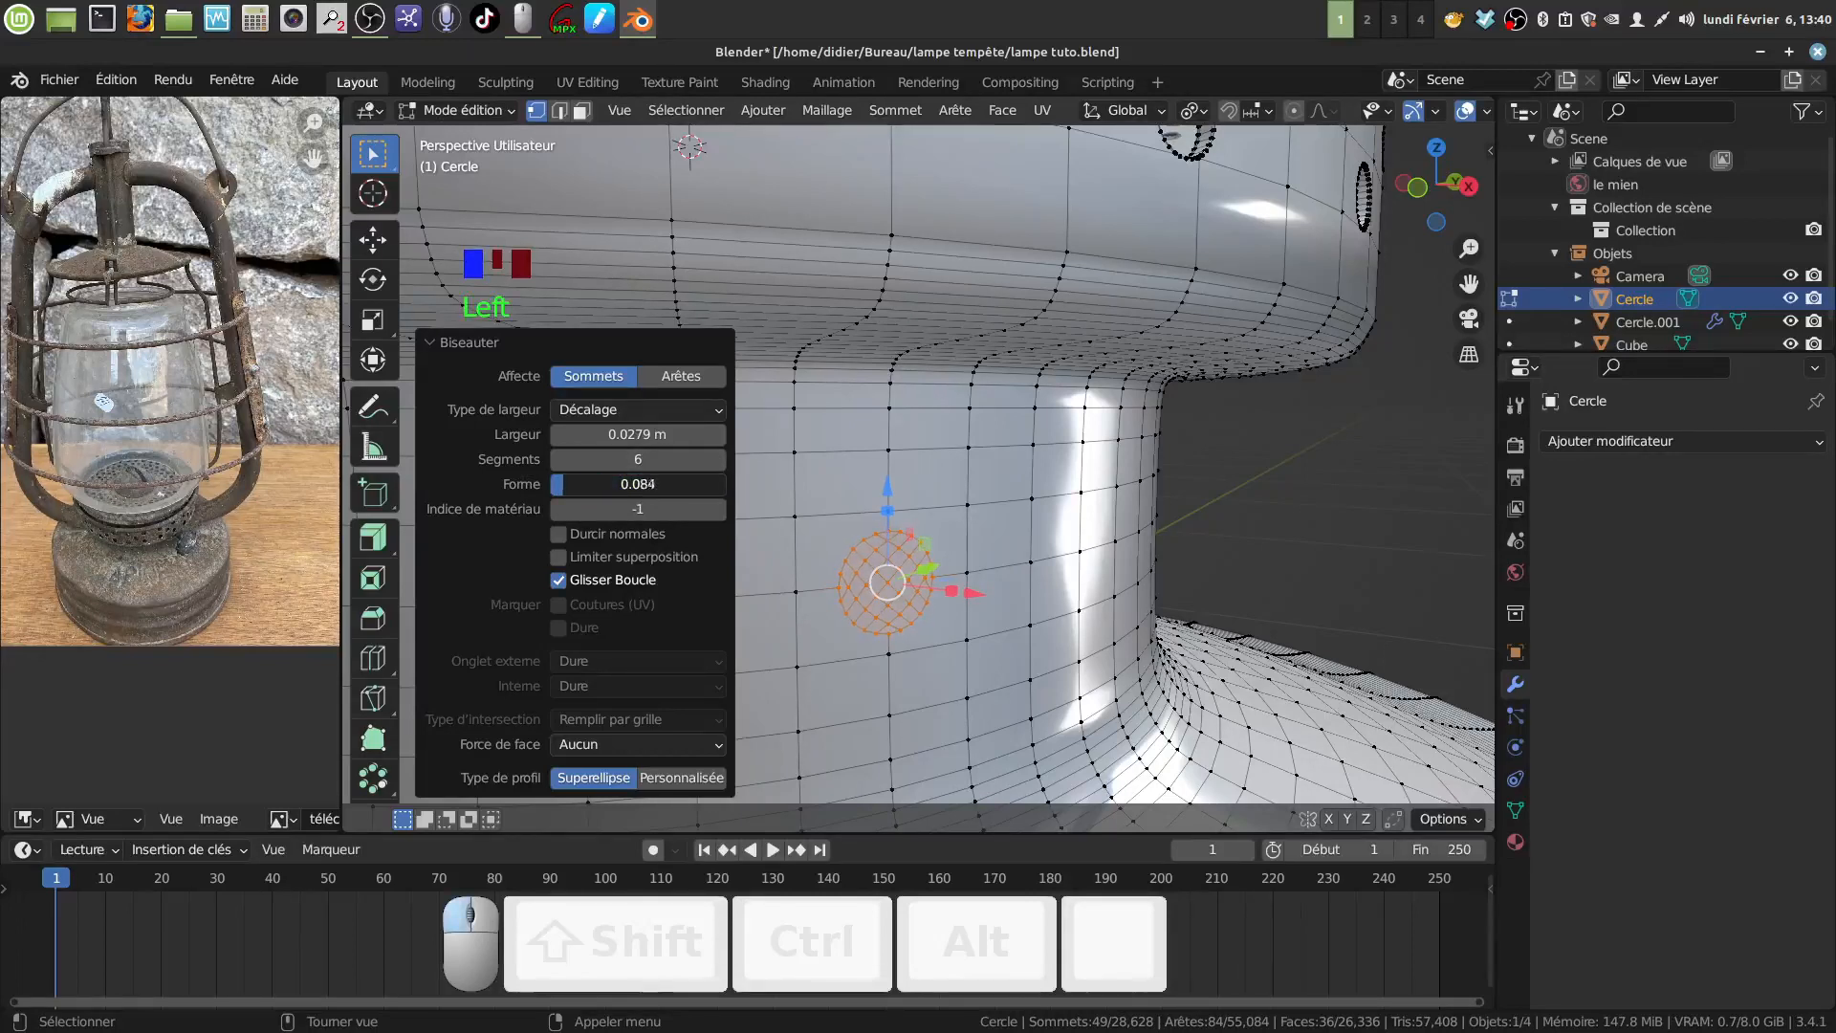
# Apply the LoopTools Circle operation to the beveled patch on the neck, using the Best fit method.
pyautogui.rightClick(1186, 507)
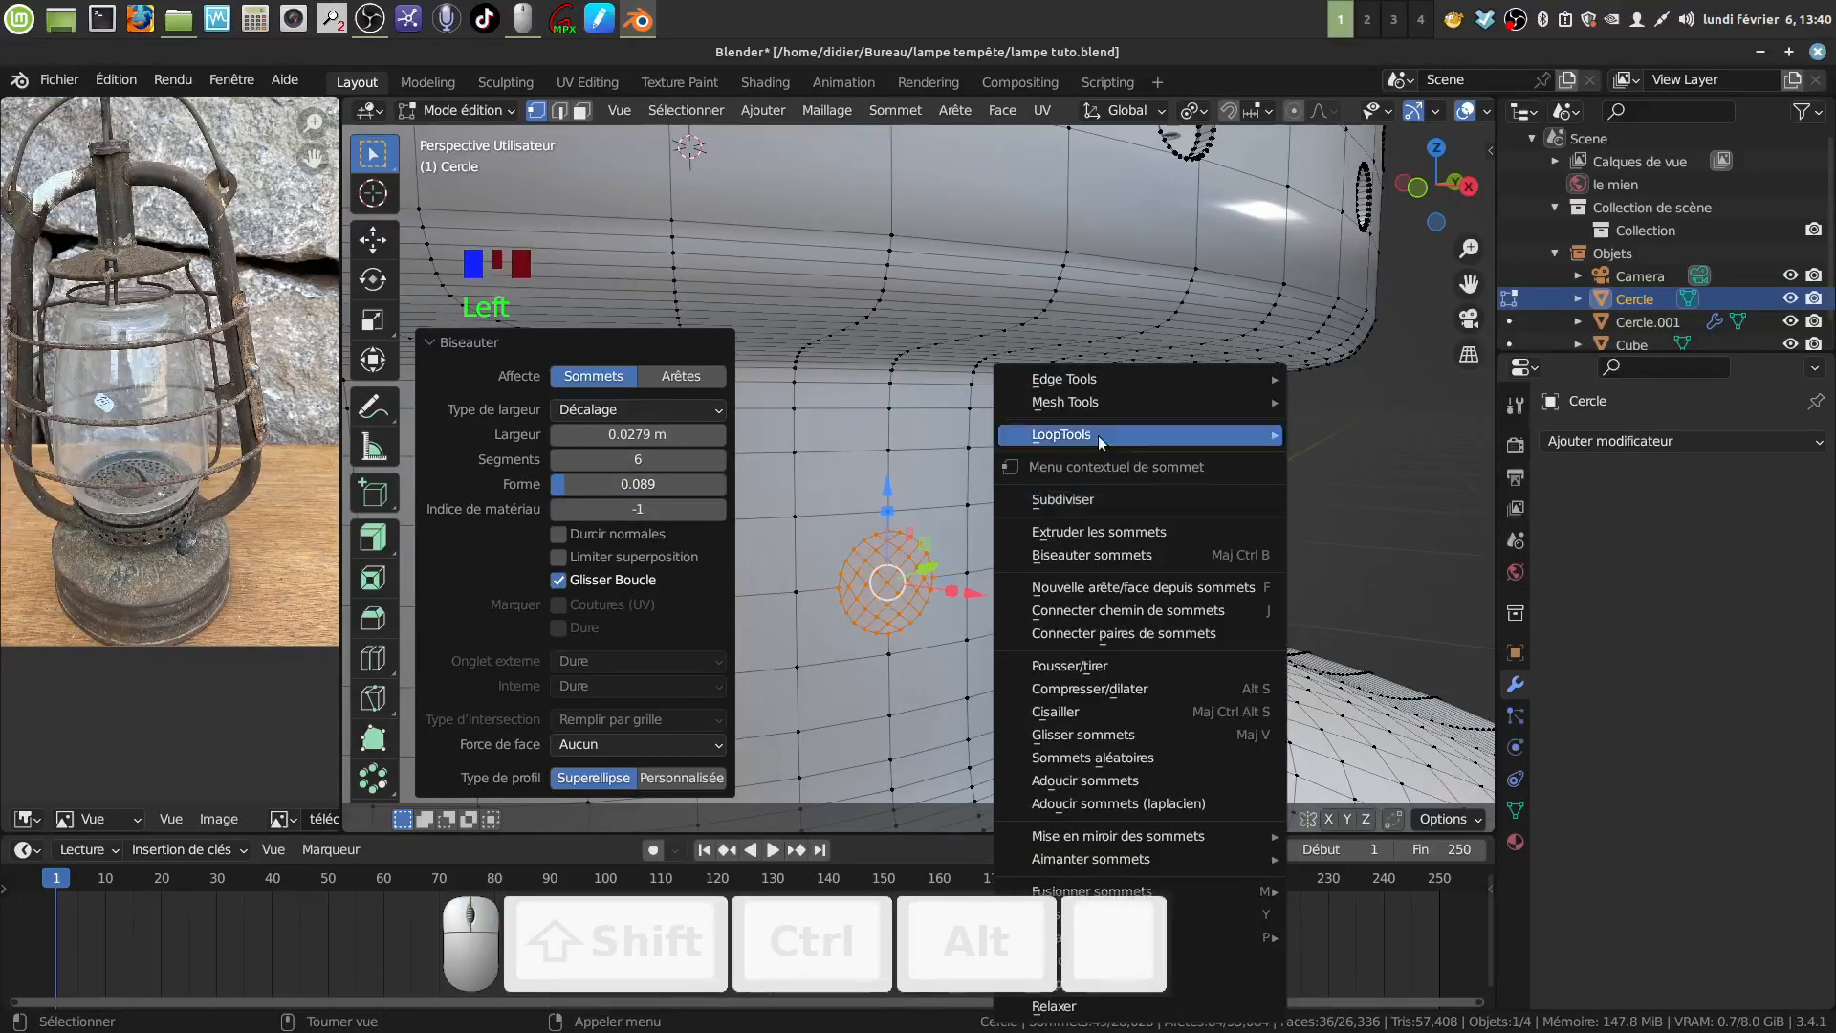
pyautogui.moveTo(1196, 436)
pyautogui.click(1358, 457)
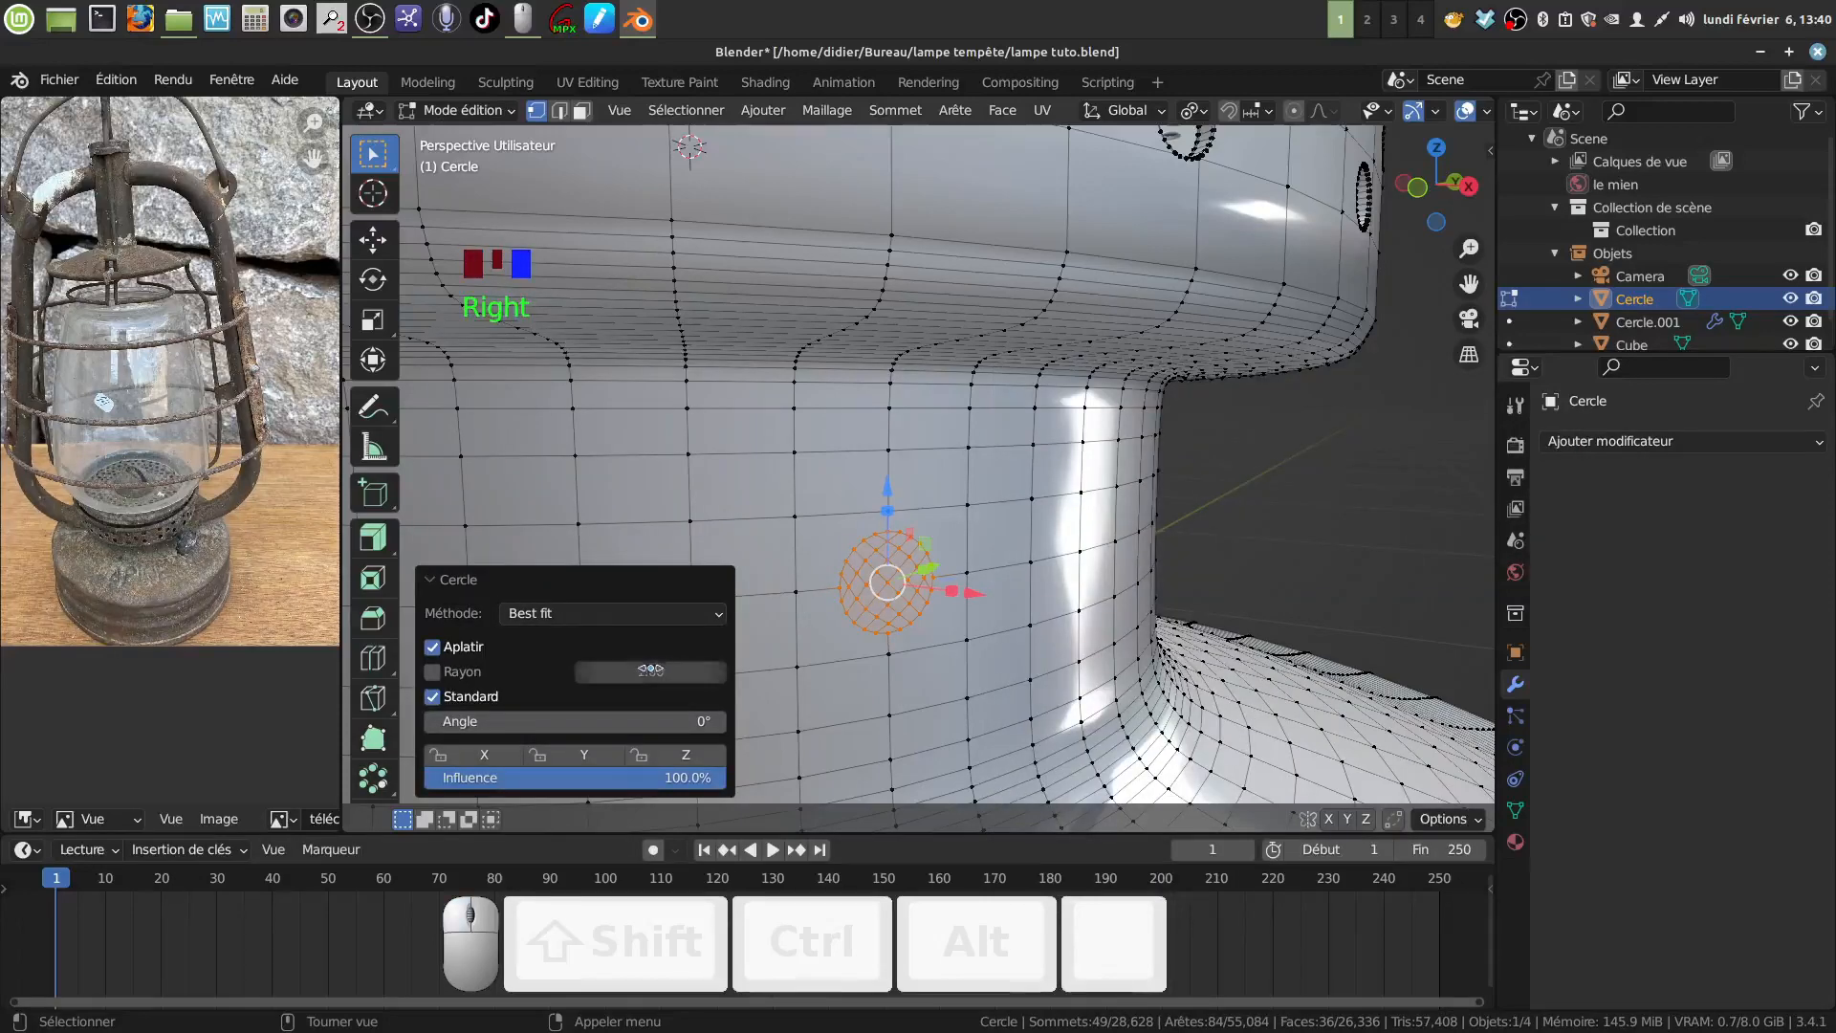
# Scale the circular patch on the neck down by 0.721, and again by 0.691.
pyautogui.moveTo(1140, 552); pyautogui.dragTo(1005, 75, button='middle')
pyautogui.scroll(-2, 831, 623)
pyautogui.scroll(2, 1009, 491)
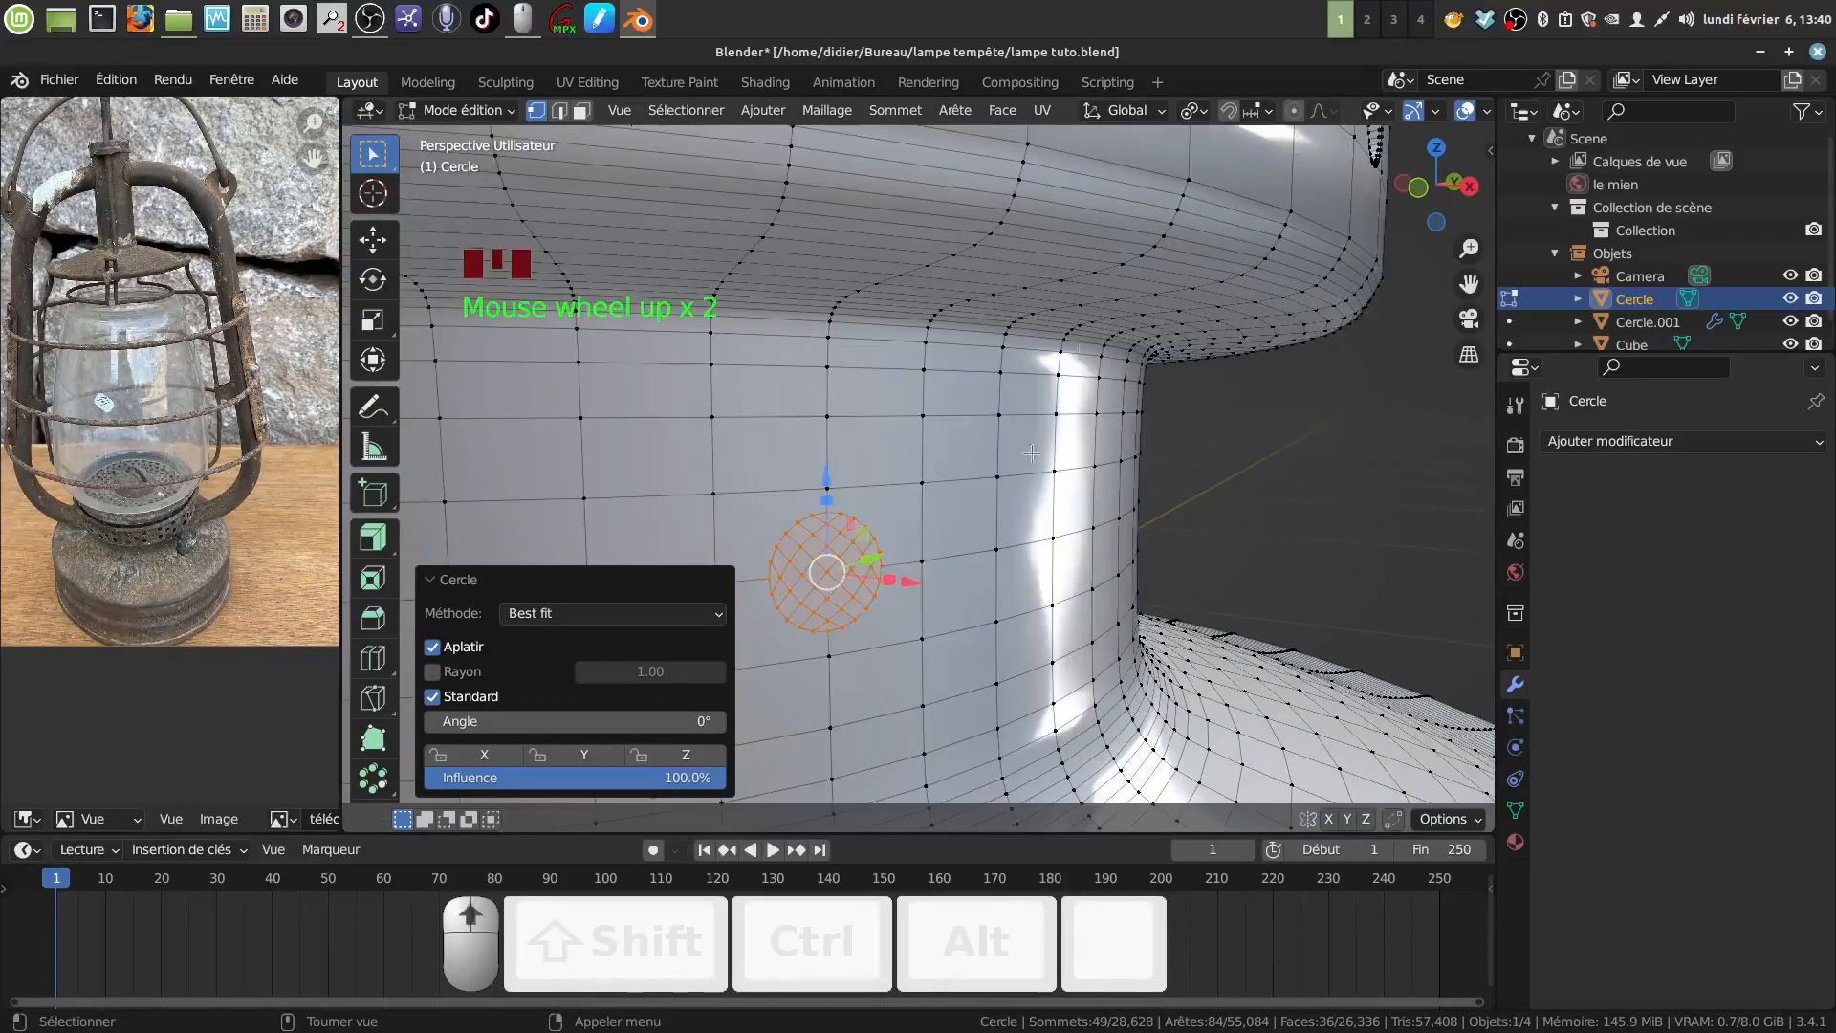
pyautogui.moveTo(1059, 429); pyautogui.dragTo(986, 555, button='middle')
pyautogui.press('s')
pyautogui.click(1031, 521)
pyautogui.scroll(2, 1009, 527)
pyautogui.scroll(3, 1004, 526)
pyautogui.scroll(4, 975, 612)
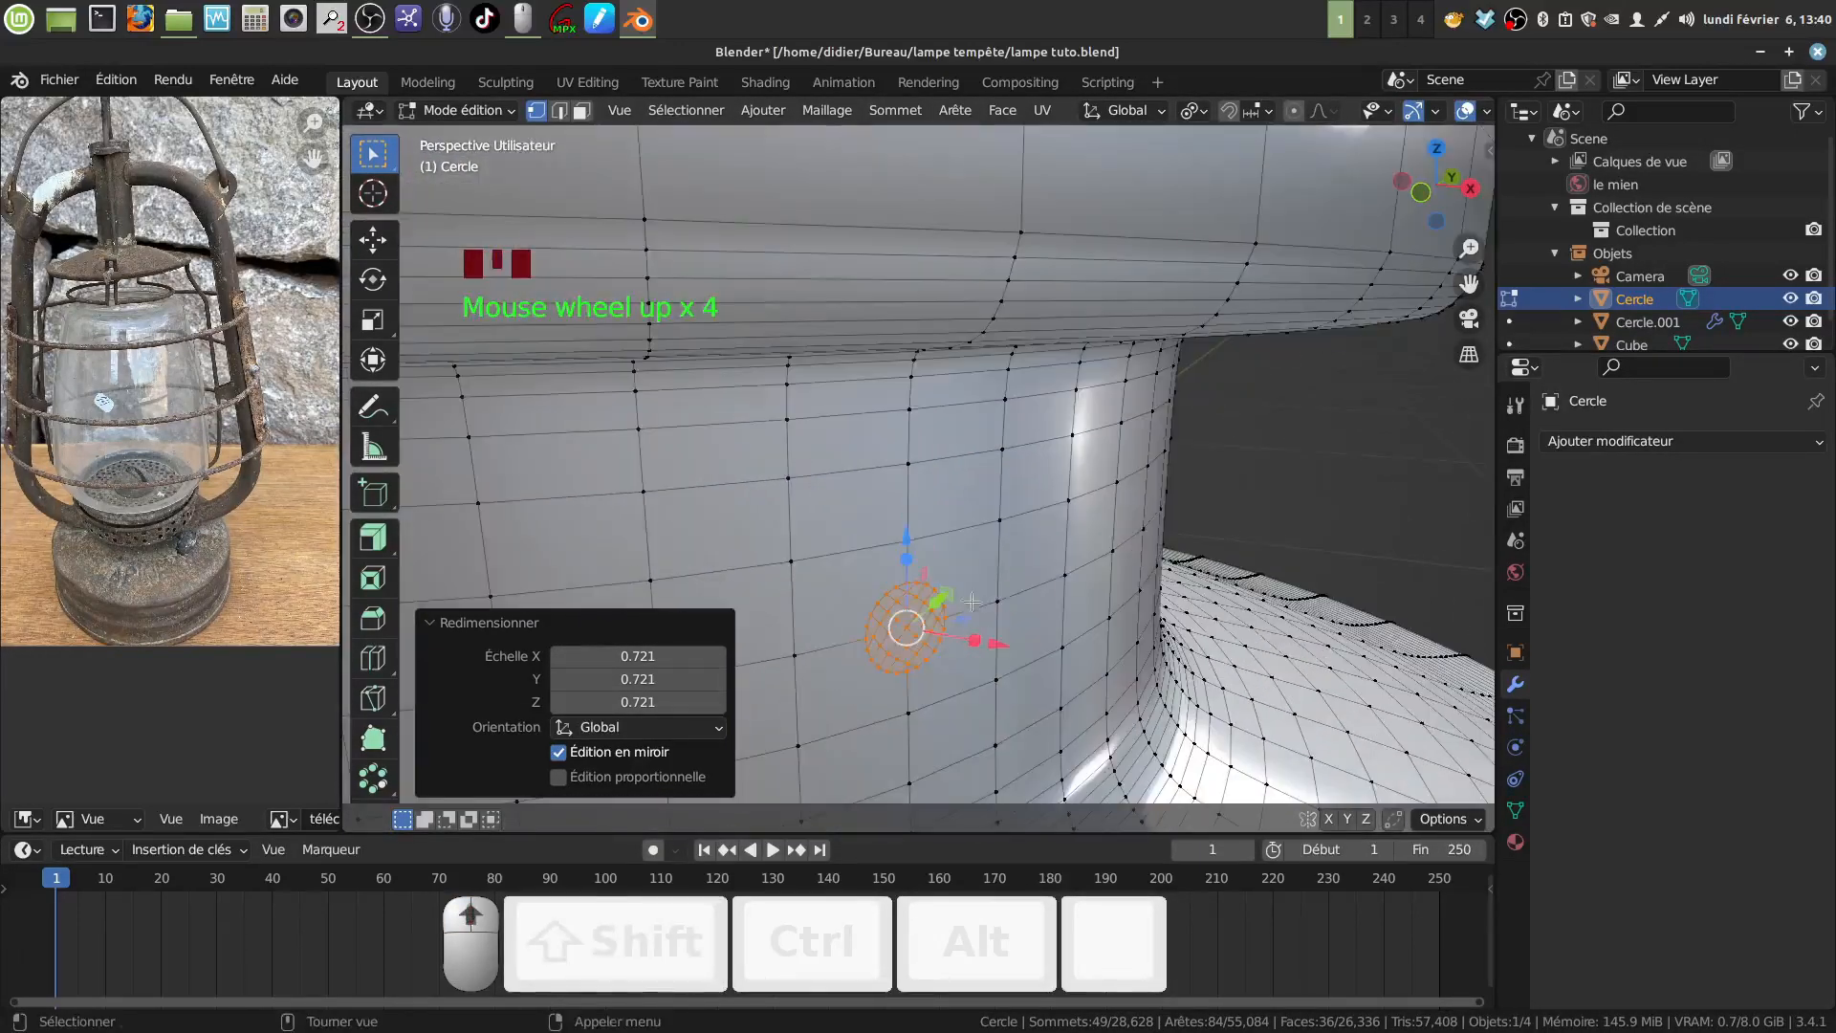
pyautogui.keyDown('shift'); pyautogui.moveTo(975, 627); pyautogui.dragTo(1018, 646, button='middle'); pyautogui.keyUp('shift')
pyautogui.press('s')
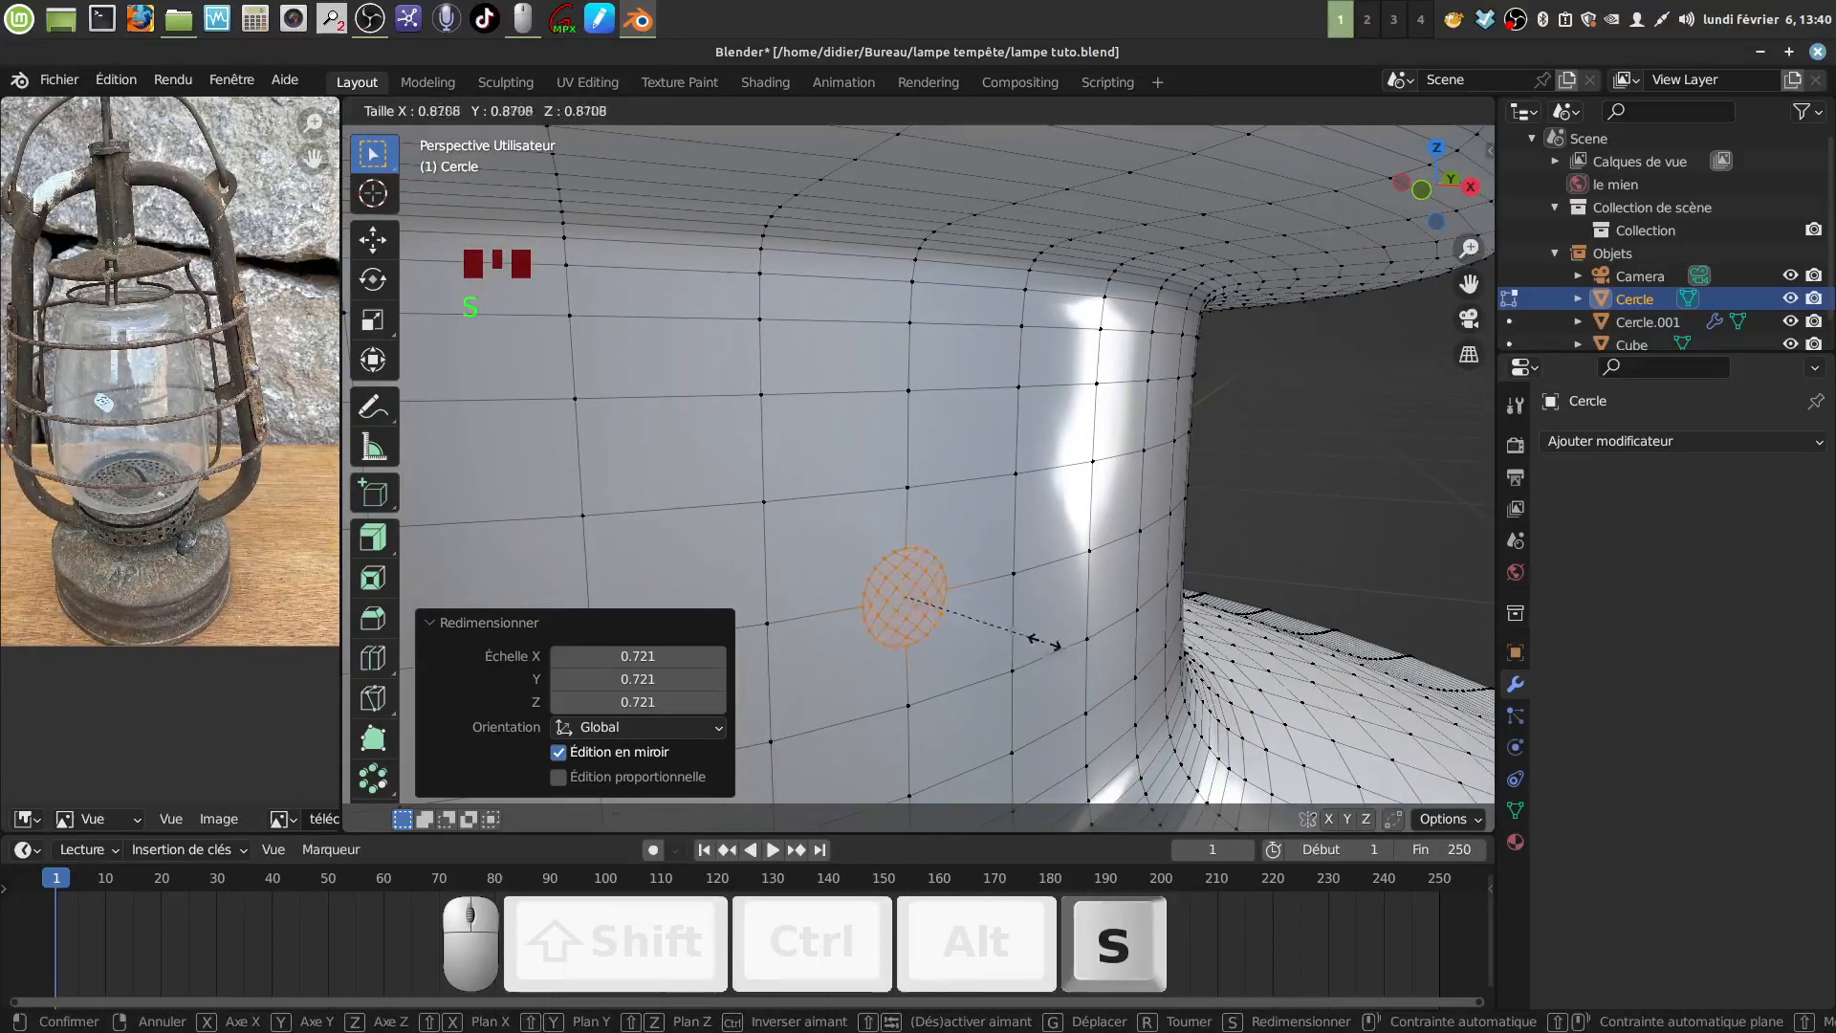
pyautogui.click(1015, 661)
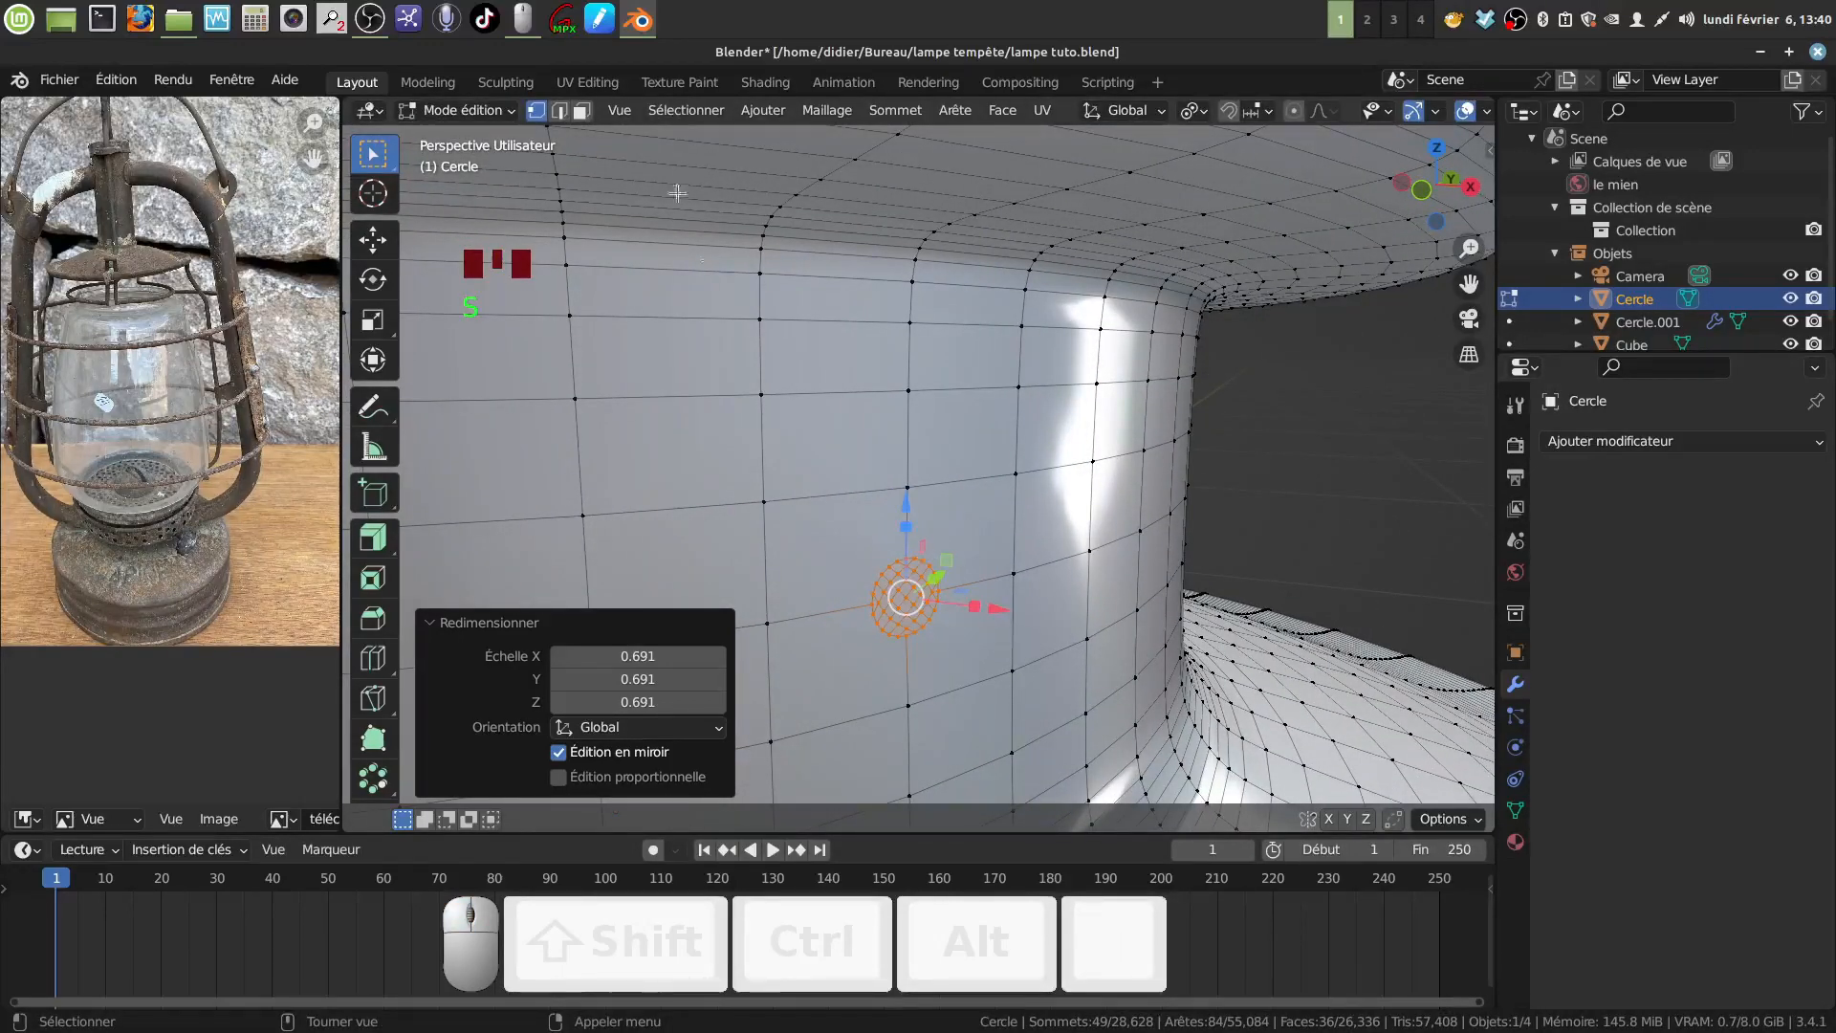
# Dissolve the circular patch into a single face and inset it by about 0.0022 m.
pyautogui.click(579, 111)
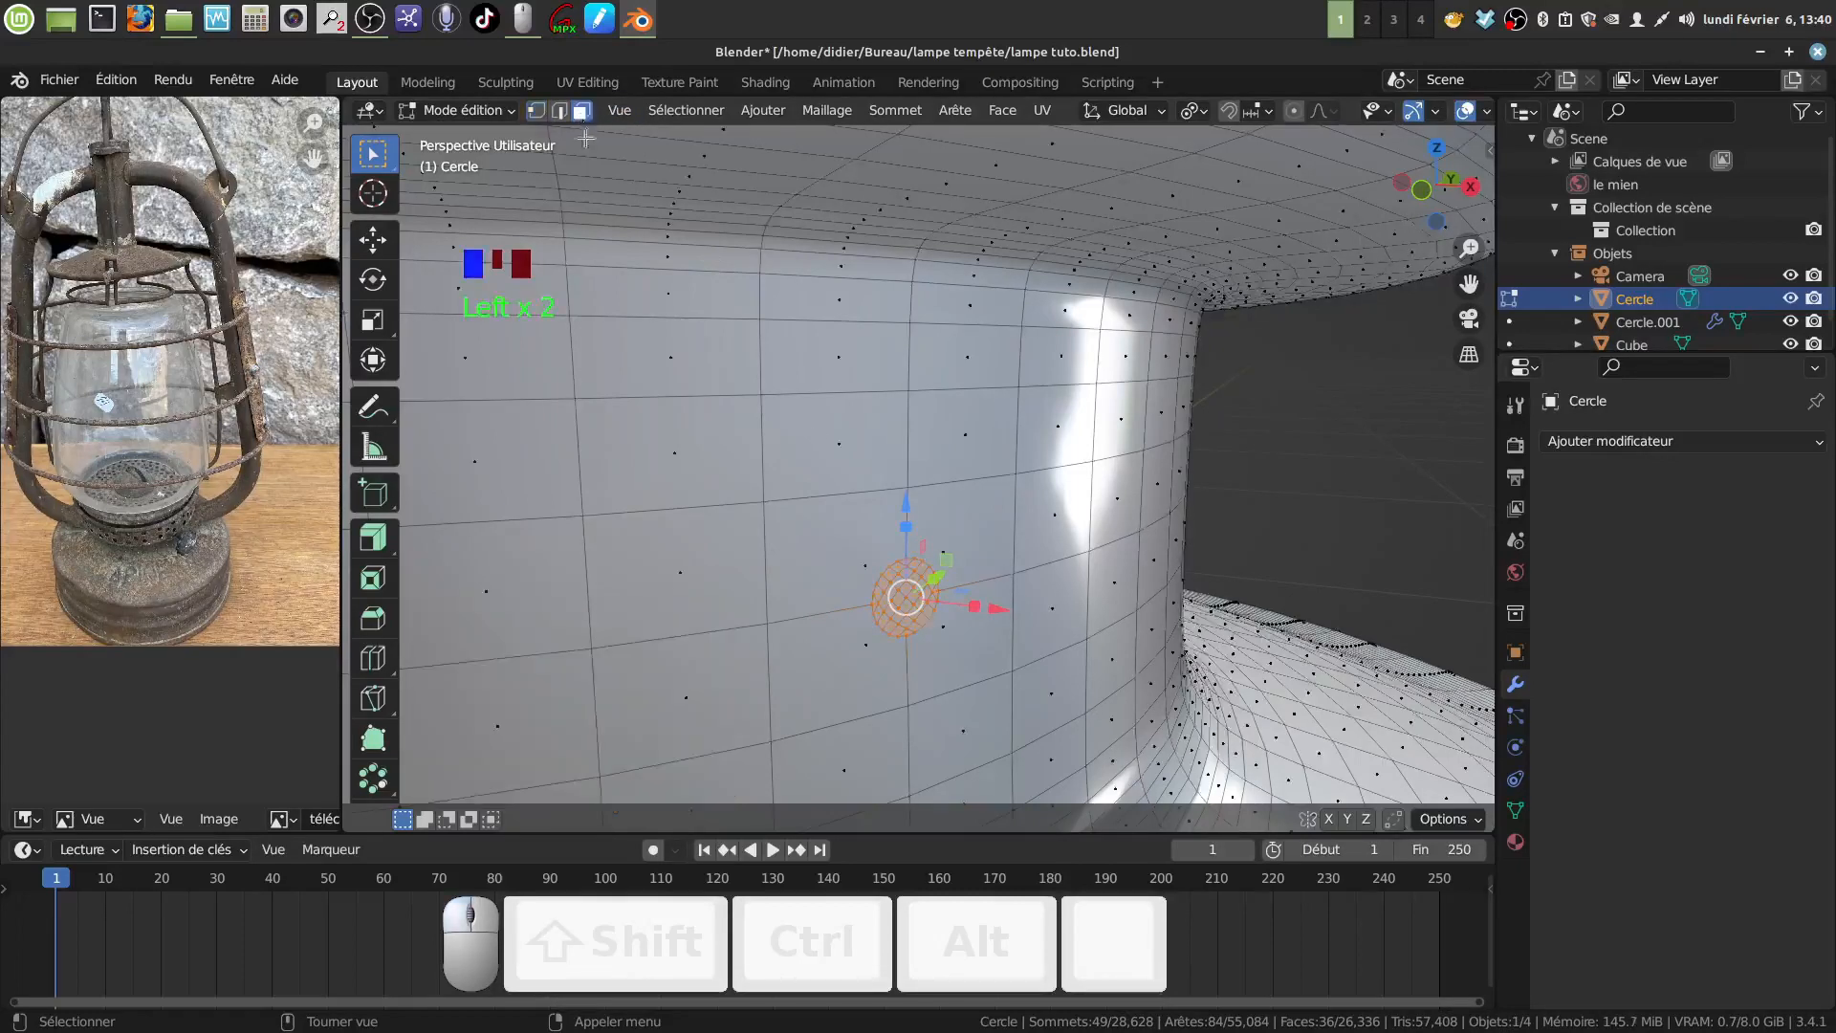
pyautogui.scroll(2, 1060, 604)
pyautogui.press('ctrl')
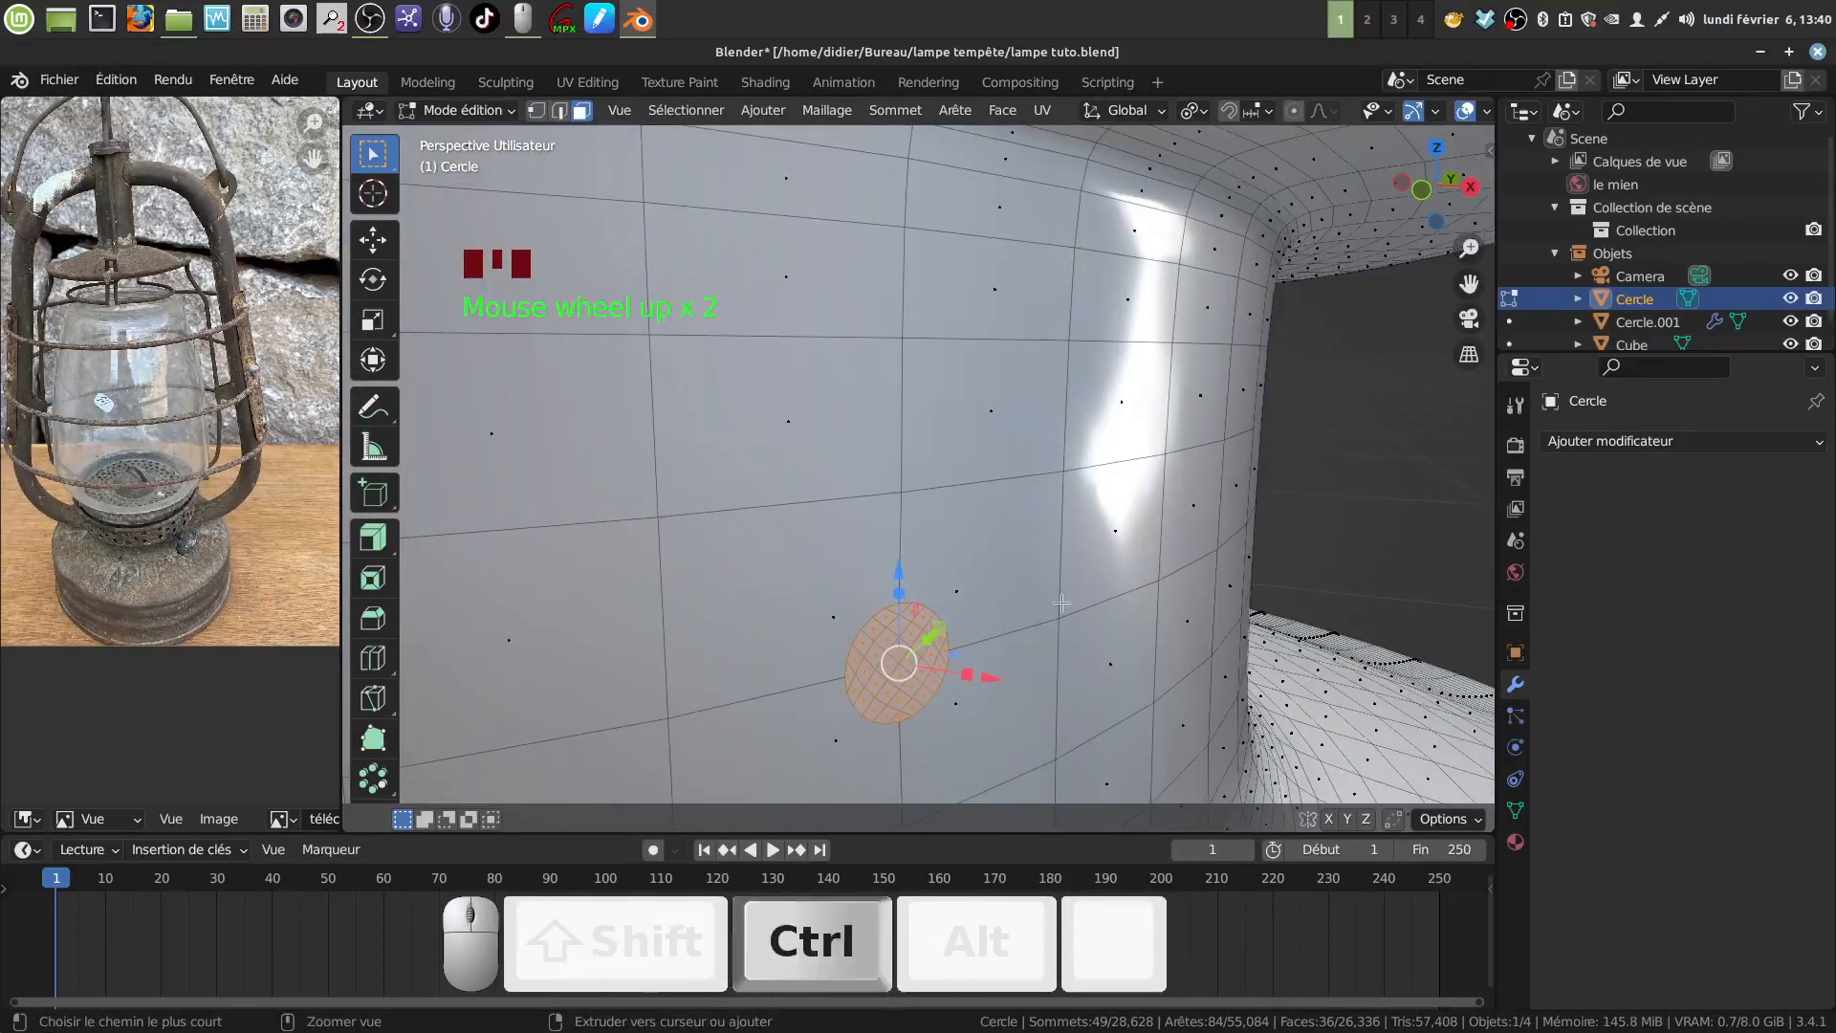
pyautogui.hotkey('ctrl', 'x')
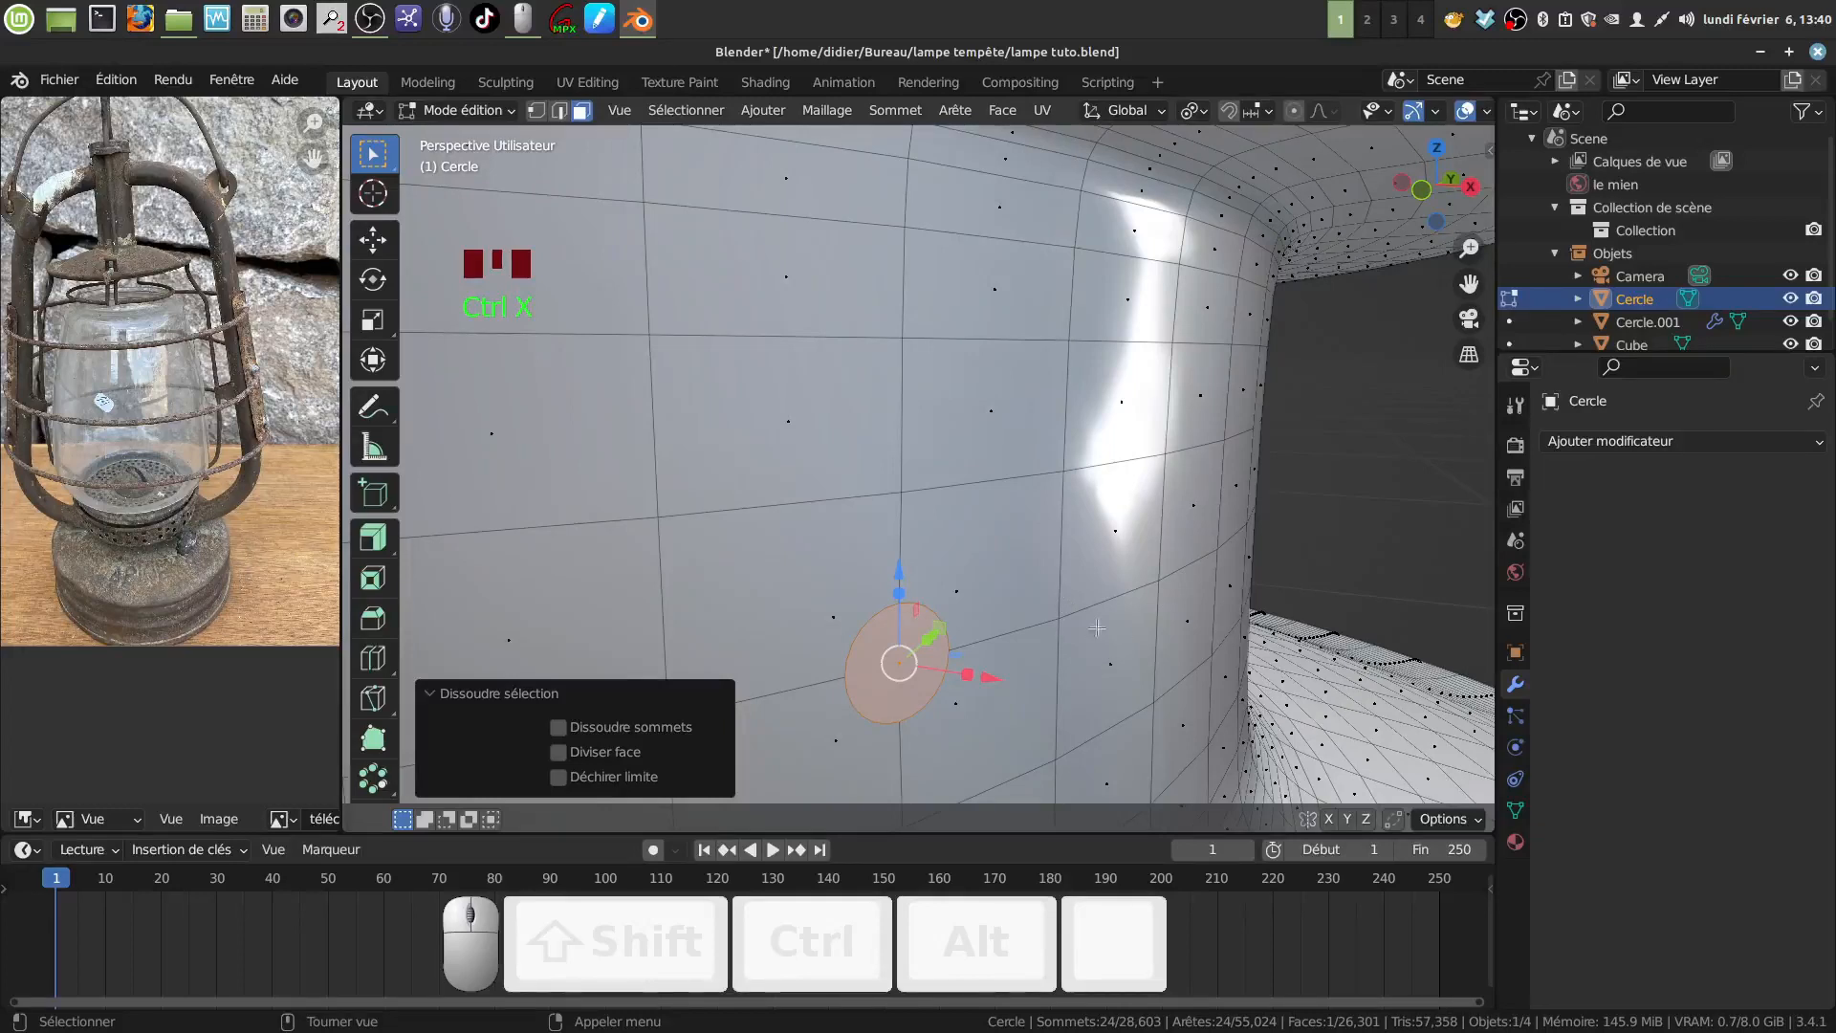
pyautogui.press('i')
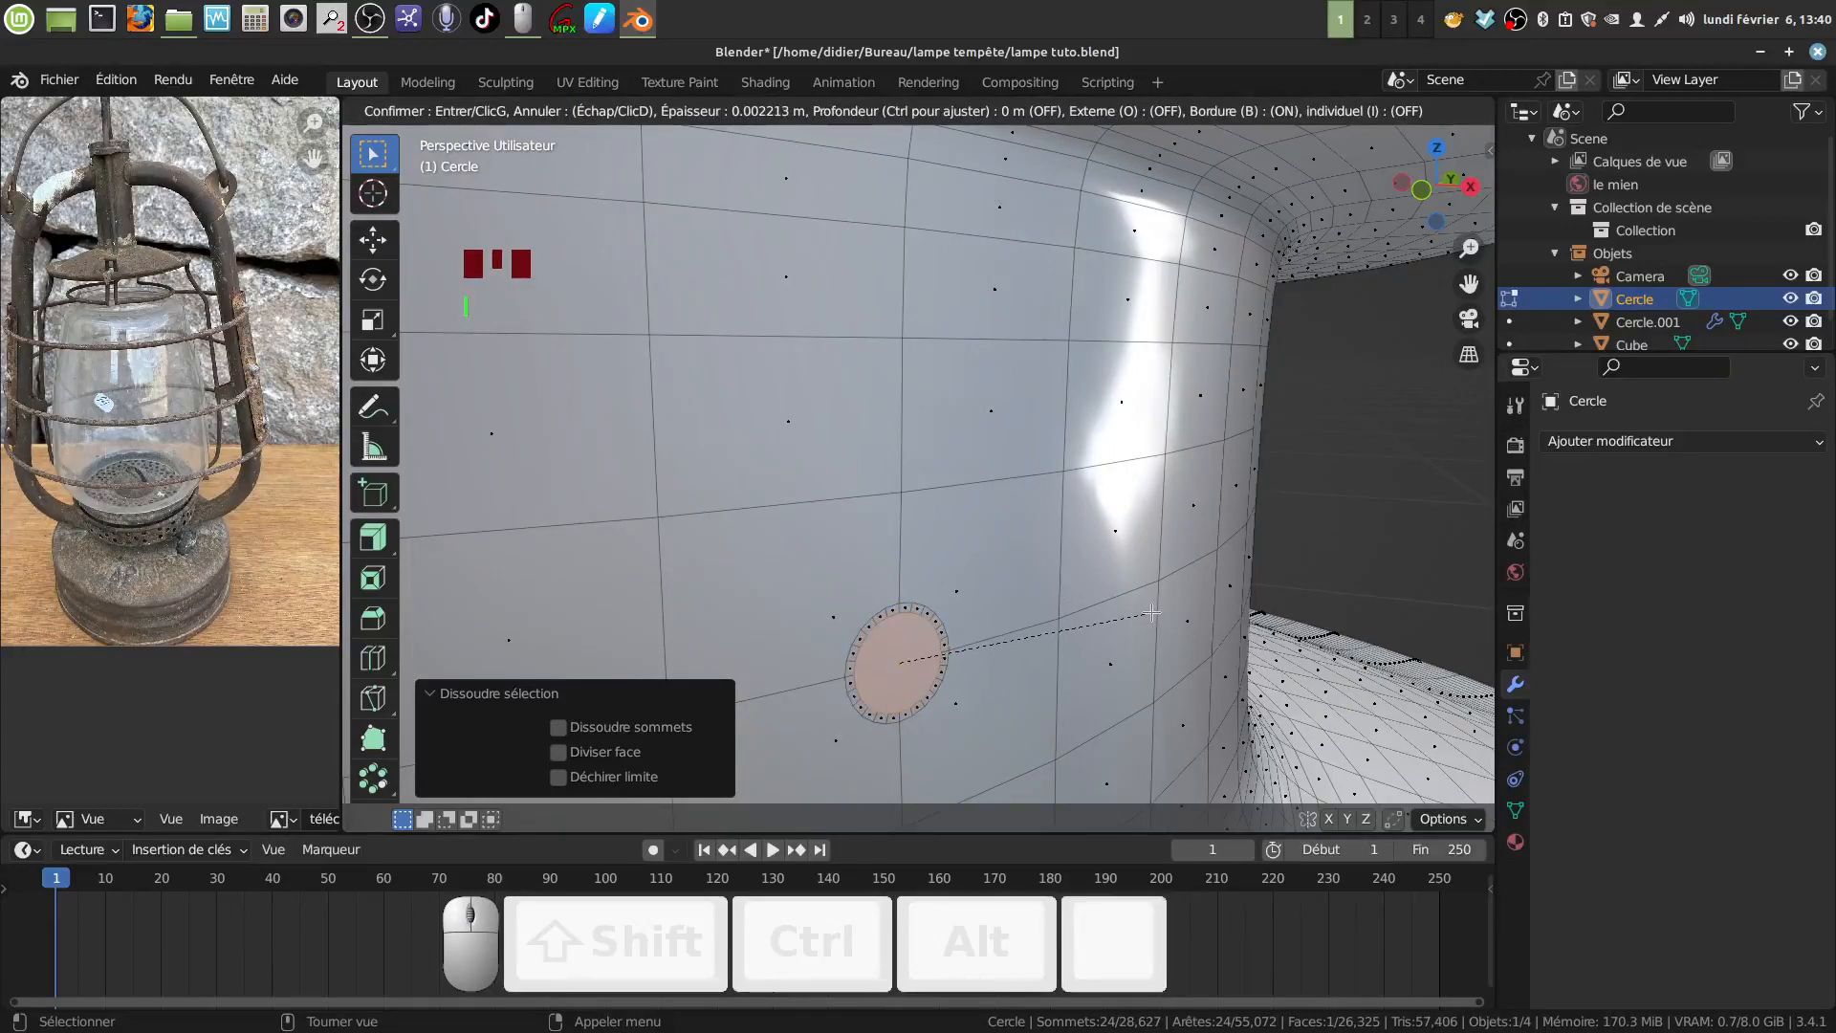
pyautogui.click(1078, 148)
# Set the transform orientation to Normal and extrude the inset face about 0.0053 m into the neck.
pyautogui.click(1163, 111)
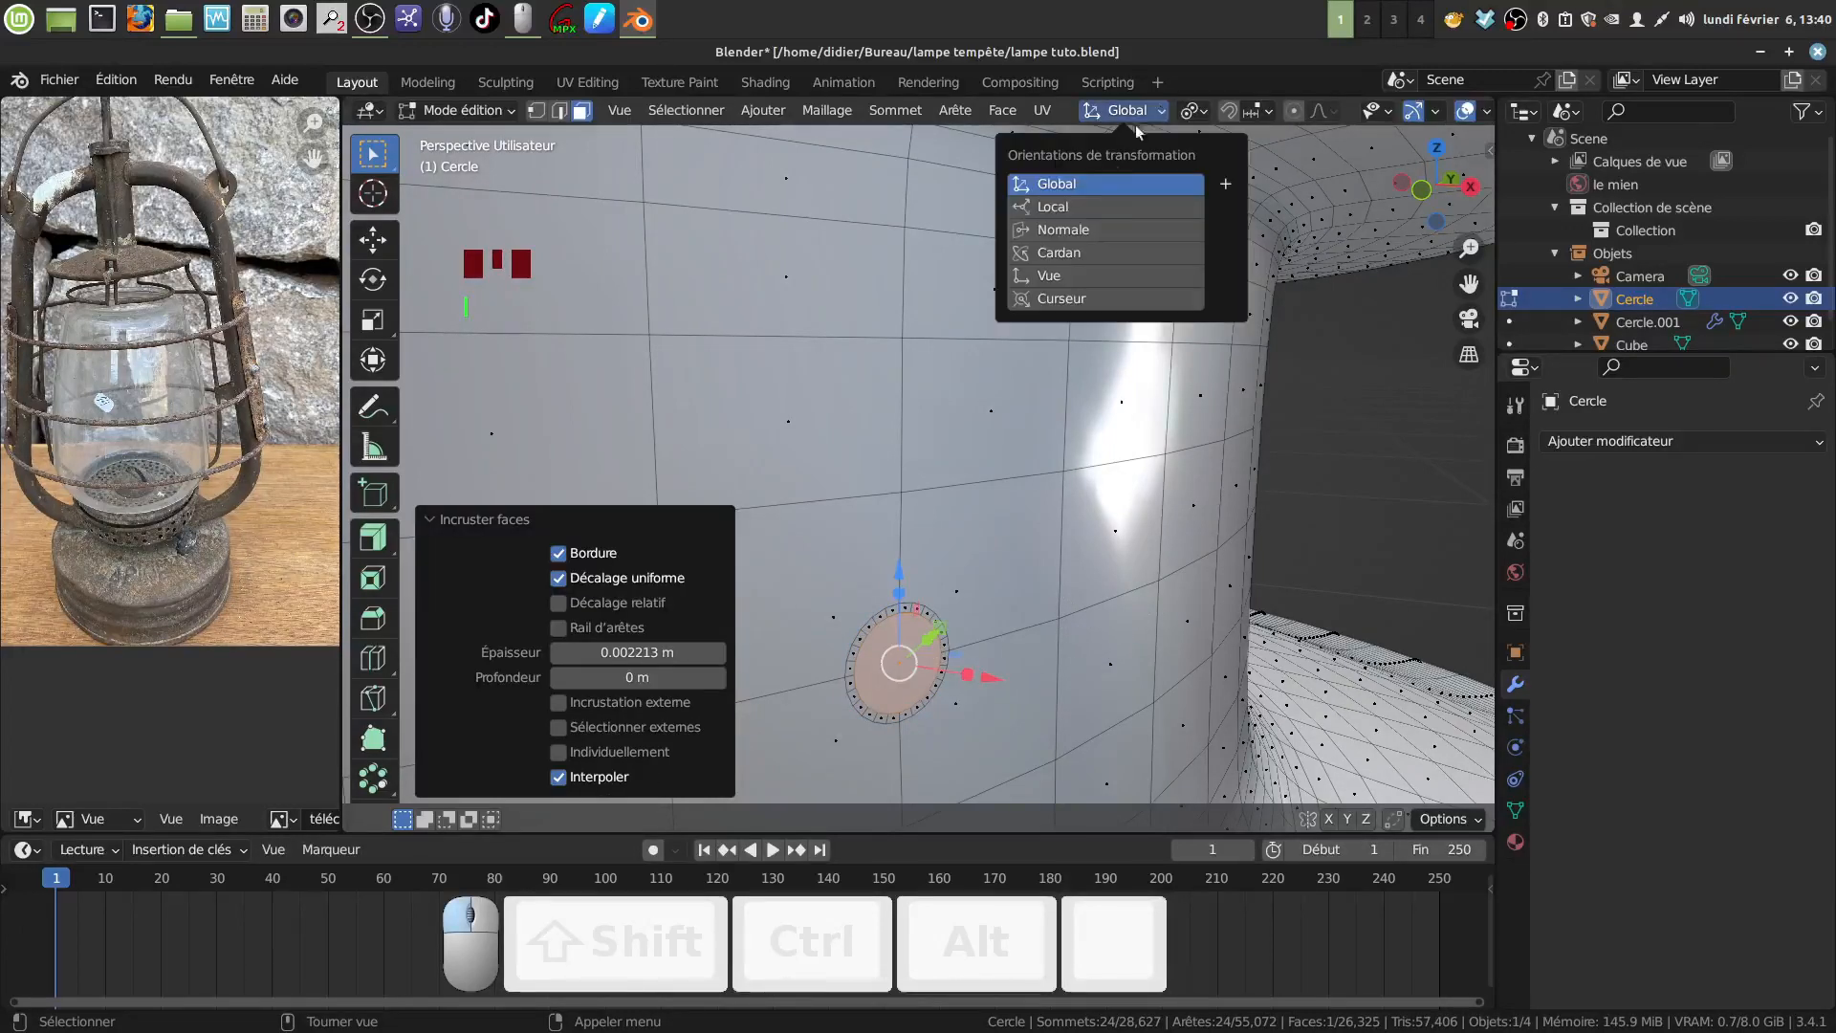
pyautogui.click(1112, 224)
pyautogui.moveTo(1112, 224); pyautogui.dragTo(1102, 635, button='middle')
pyautogui.press('e')
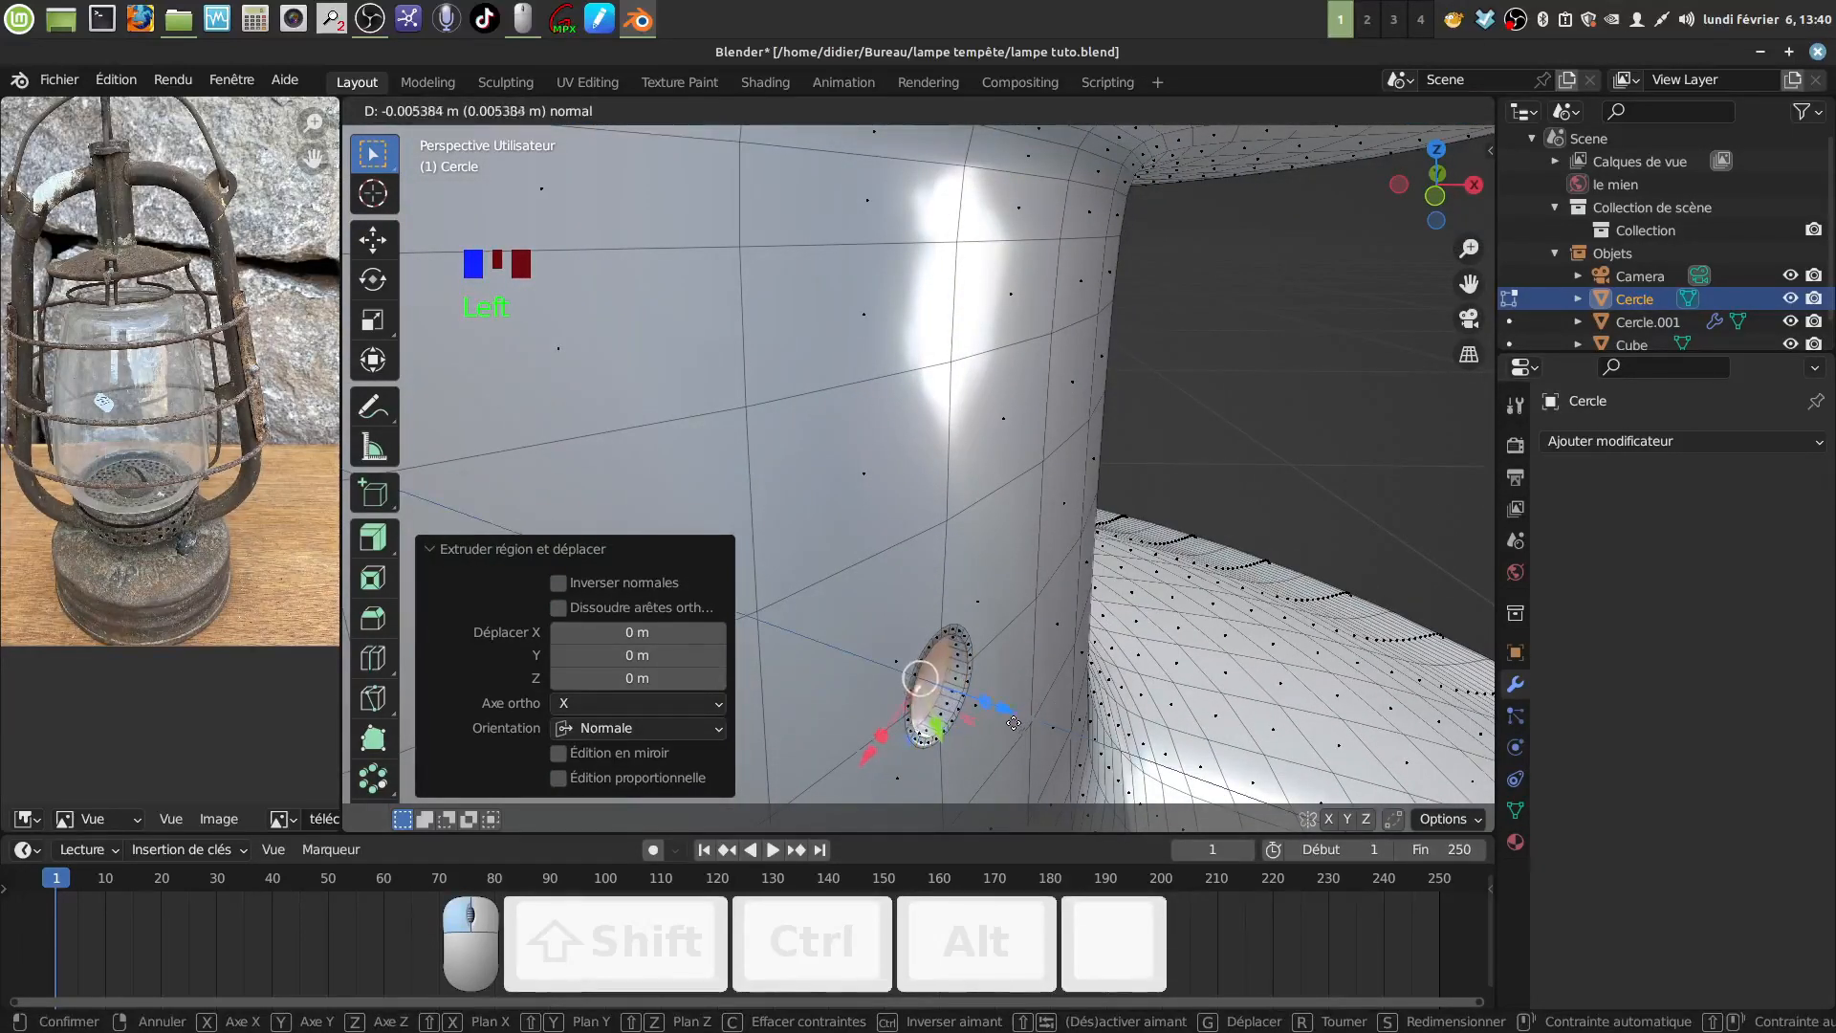
pyautogui.moveTo(1013, 724); pyautogui.dragTo(1014, 724)
pyautogui.moveTo(1014, 724)
pyautogui.mouseDown(button='middle')
pyautogui.moveTo(964, 701)
pyautogui.moveTo(1008, 711)
pyautogui.mouseUp(button='middle')
pyautogui.scroll(1, 966, 699)
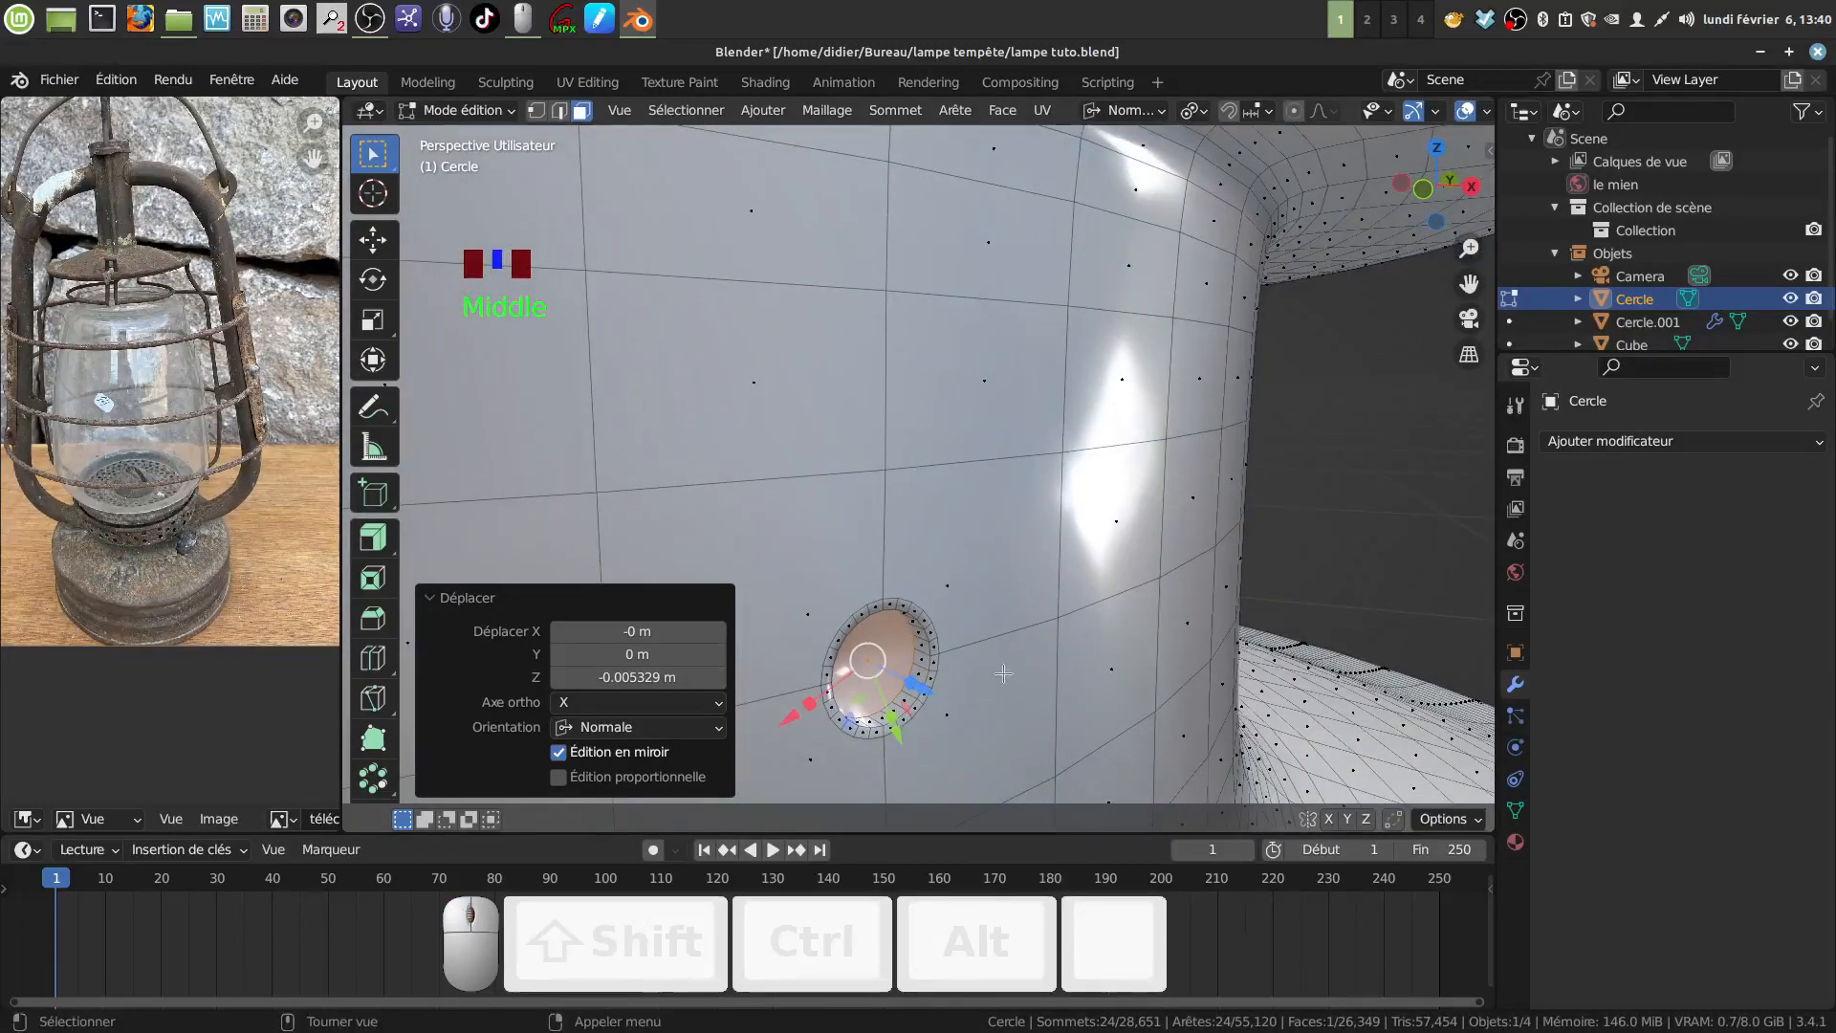
# Extrude the end face of the recess with a scale of 1.232 and delete that face to open the hole.
pyautogui.press('e')
pyautogui.press('s')
pyautogui.click(961, 710)
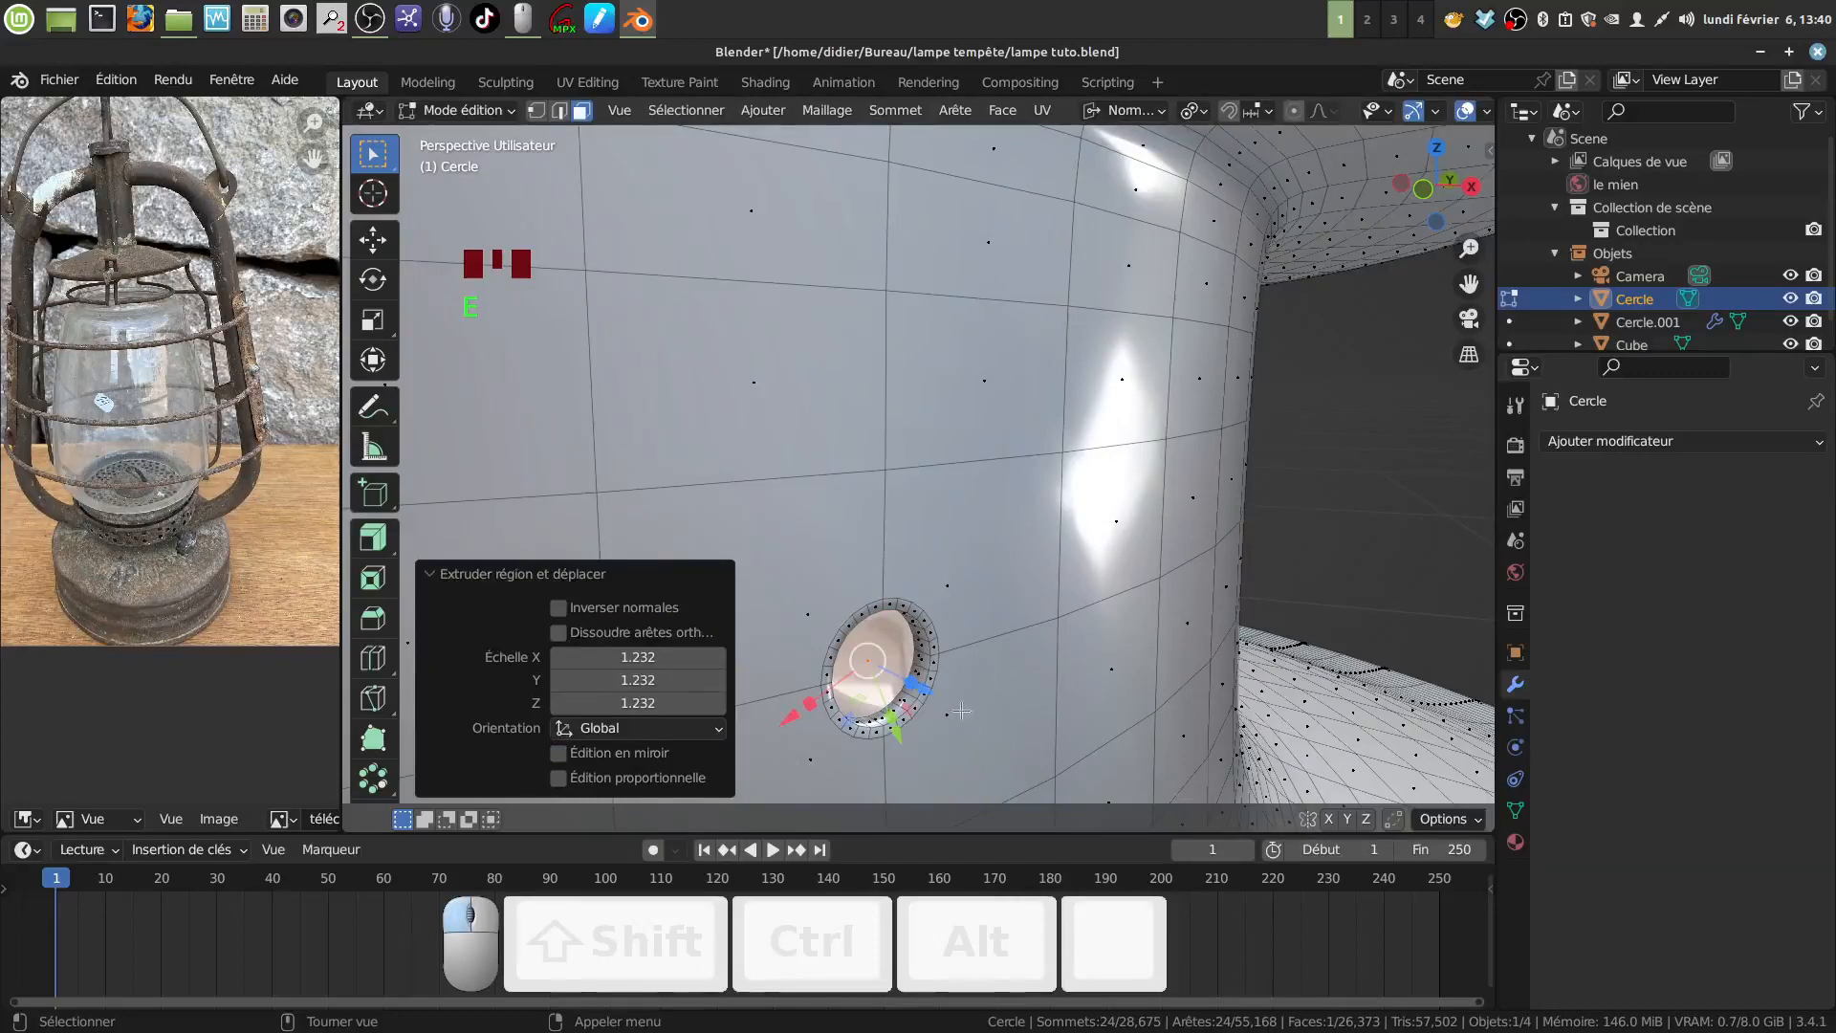
pyautogui.press('x')
pyautogui.click(929, 706)
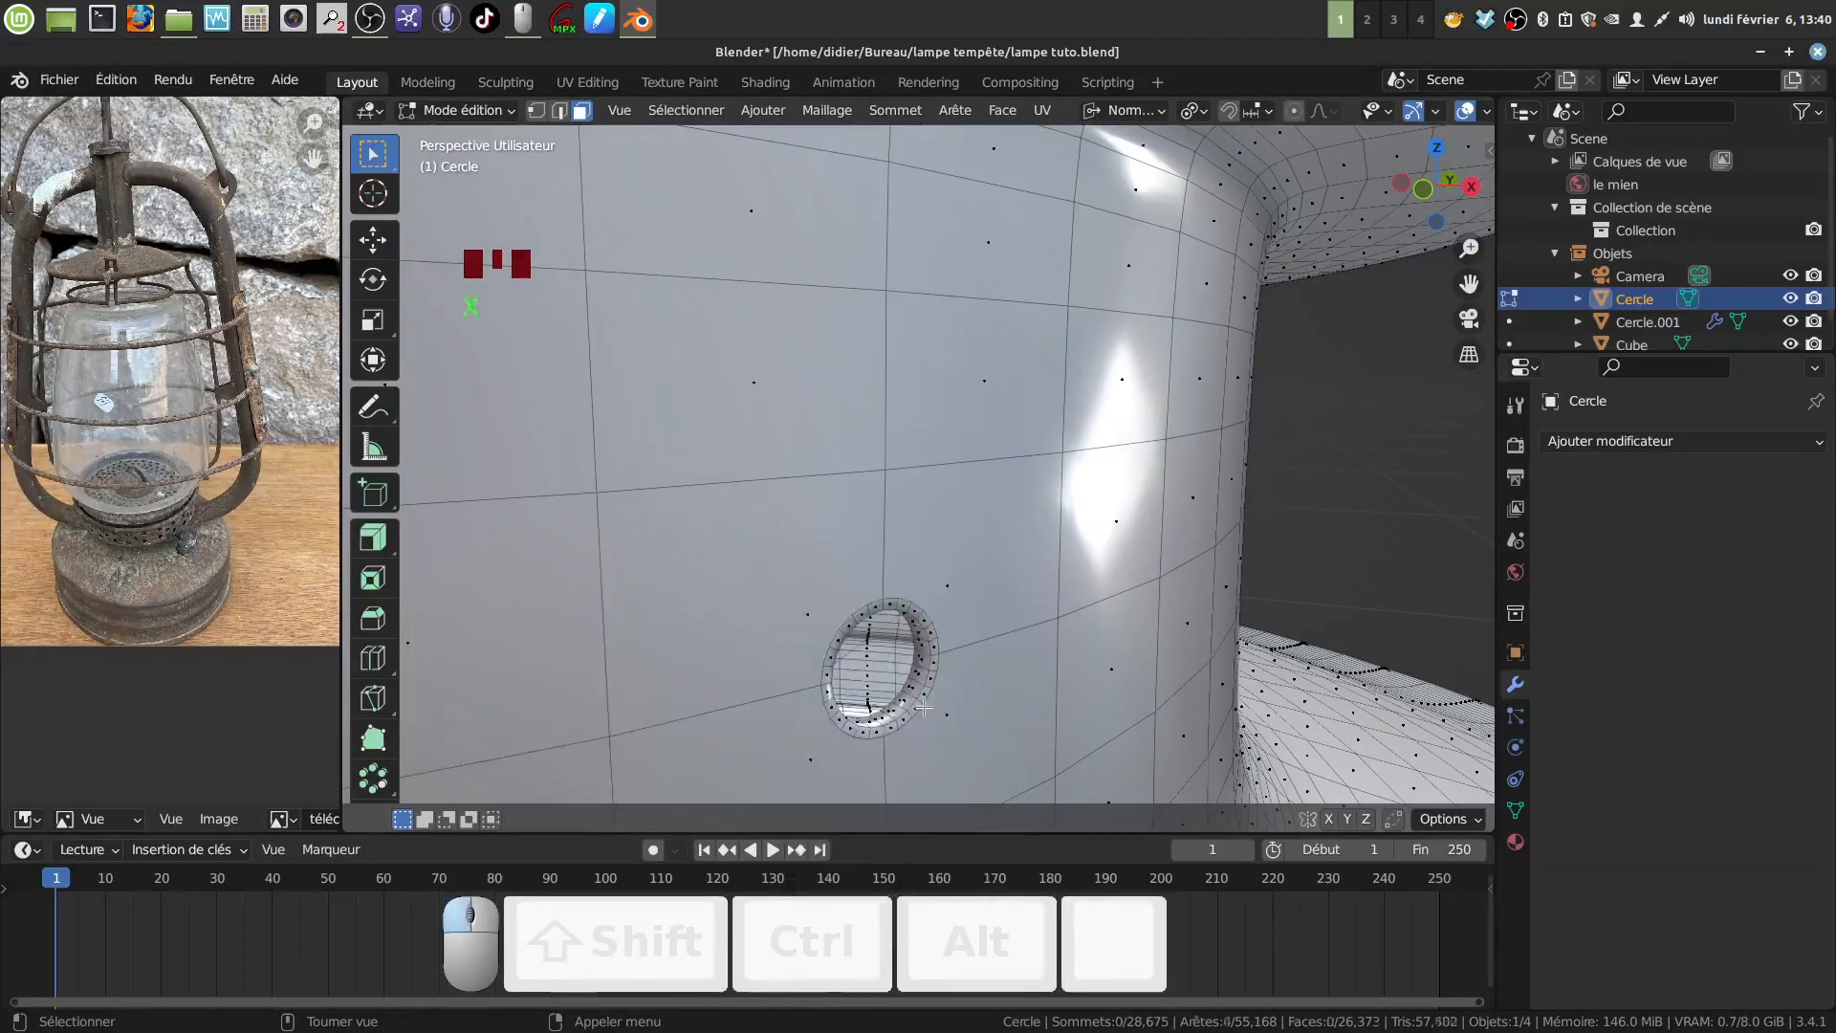
# Bevel two edge loops around the hole with a width of 0.0011 m, 3 segments and a shape of about 0.505.
pyautogui.scroll(3, 930, 737)
pyautogui.keyDown('shift'); pyautogui.moveTo(929, 738); pyautogui.dragTo(925, 618, button='middle'); pyautogui.keyUp('shift')
pyautogui.scroll(1, 918, 624)
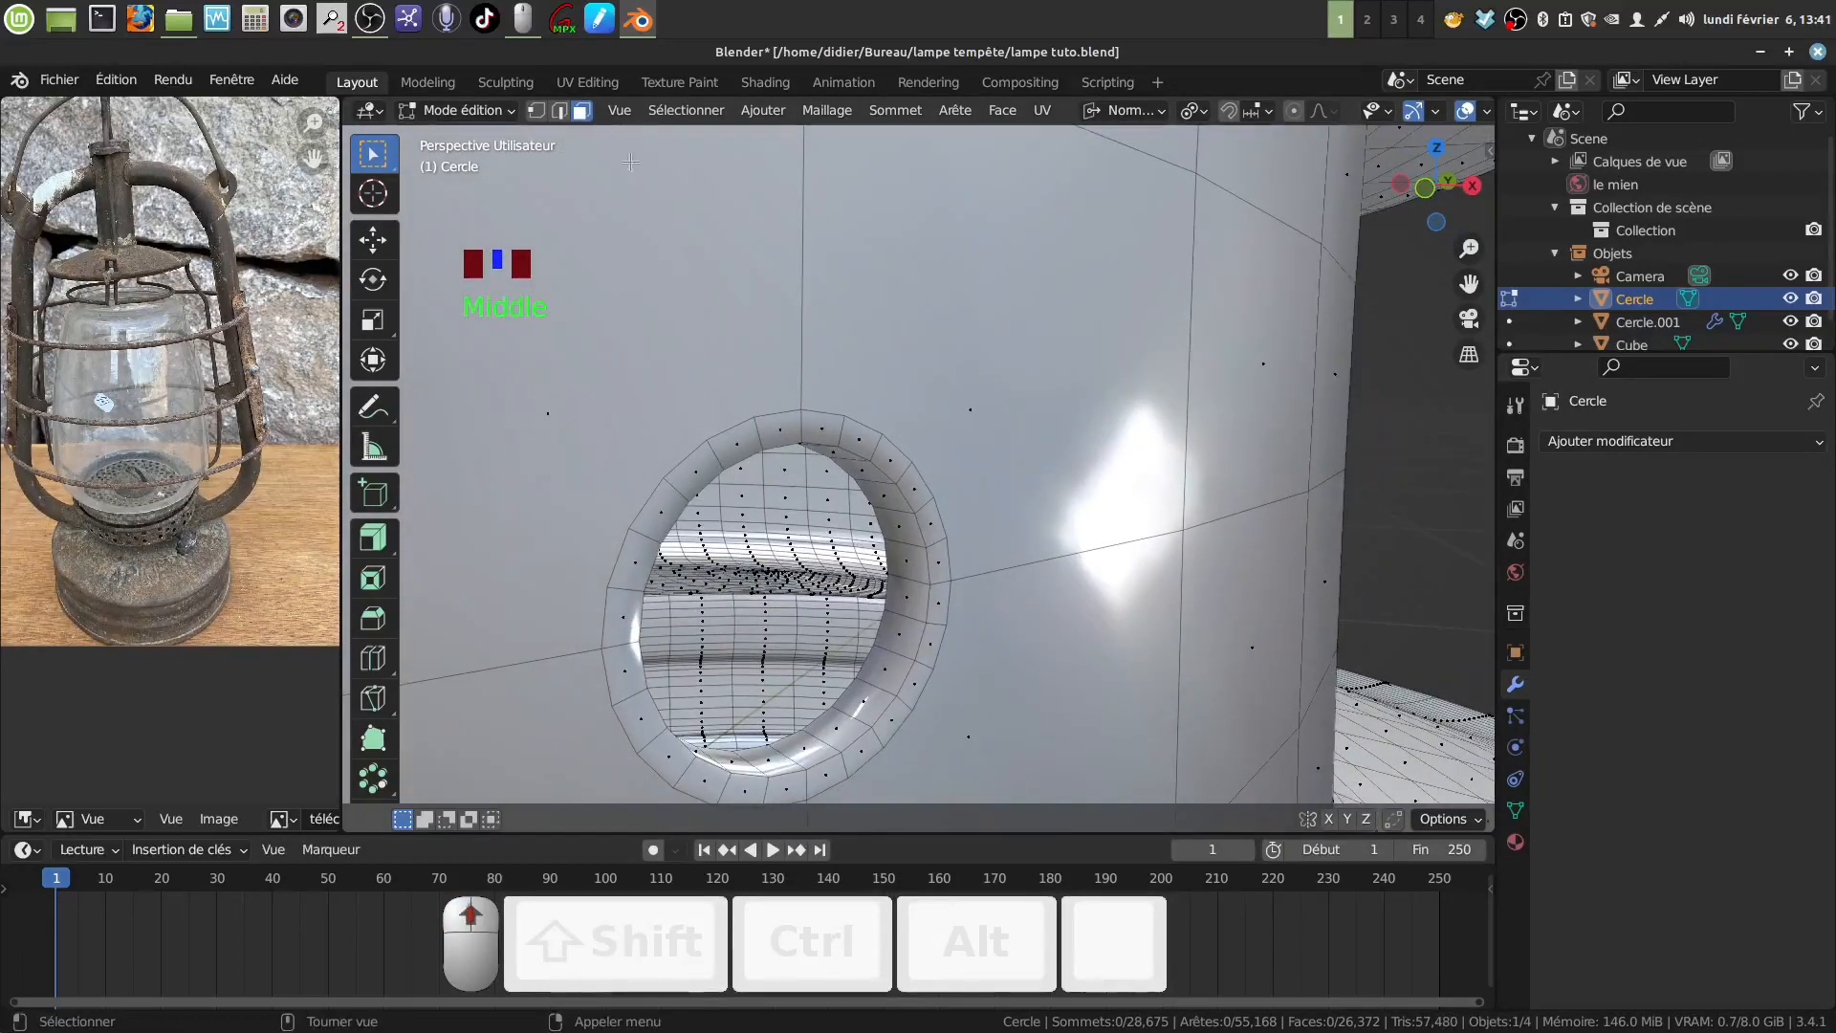
pyautogui.click(560, 111)
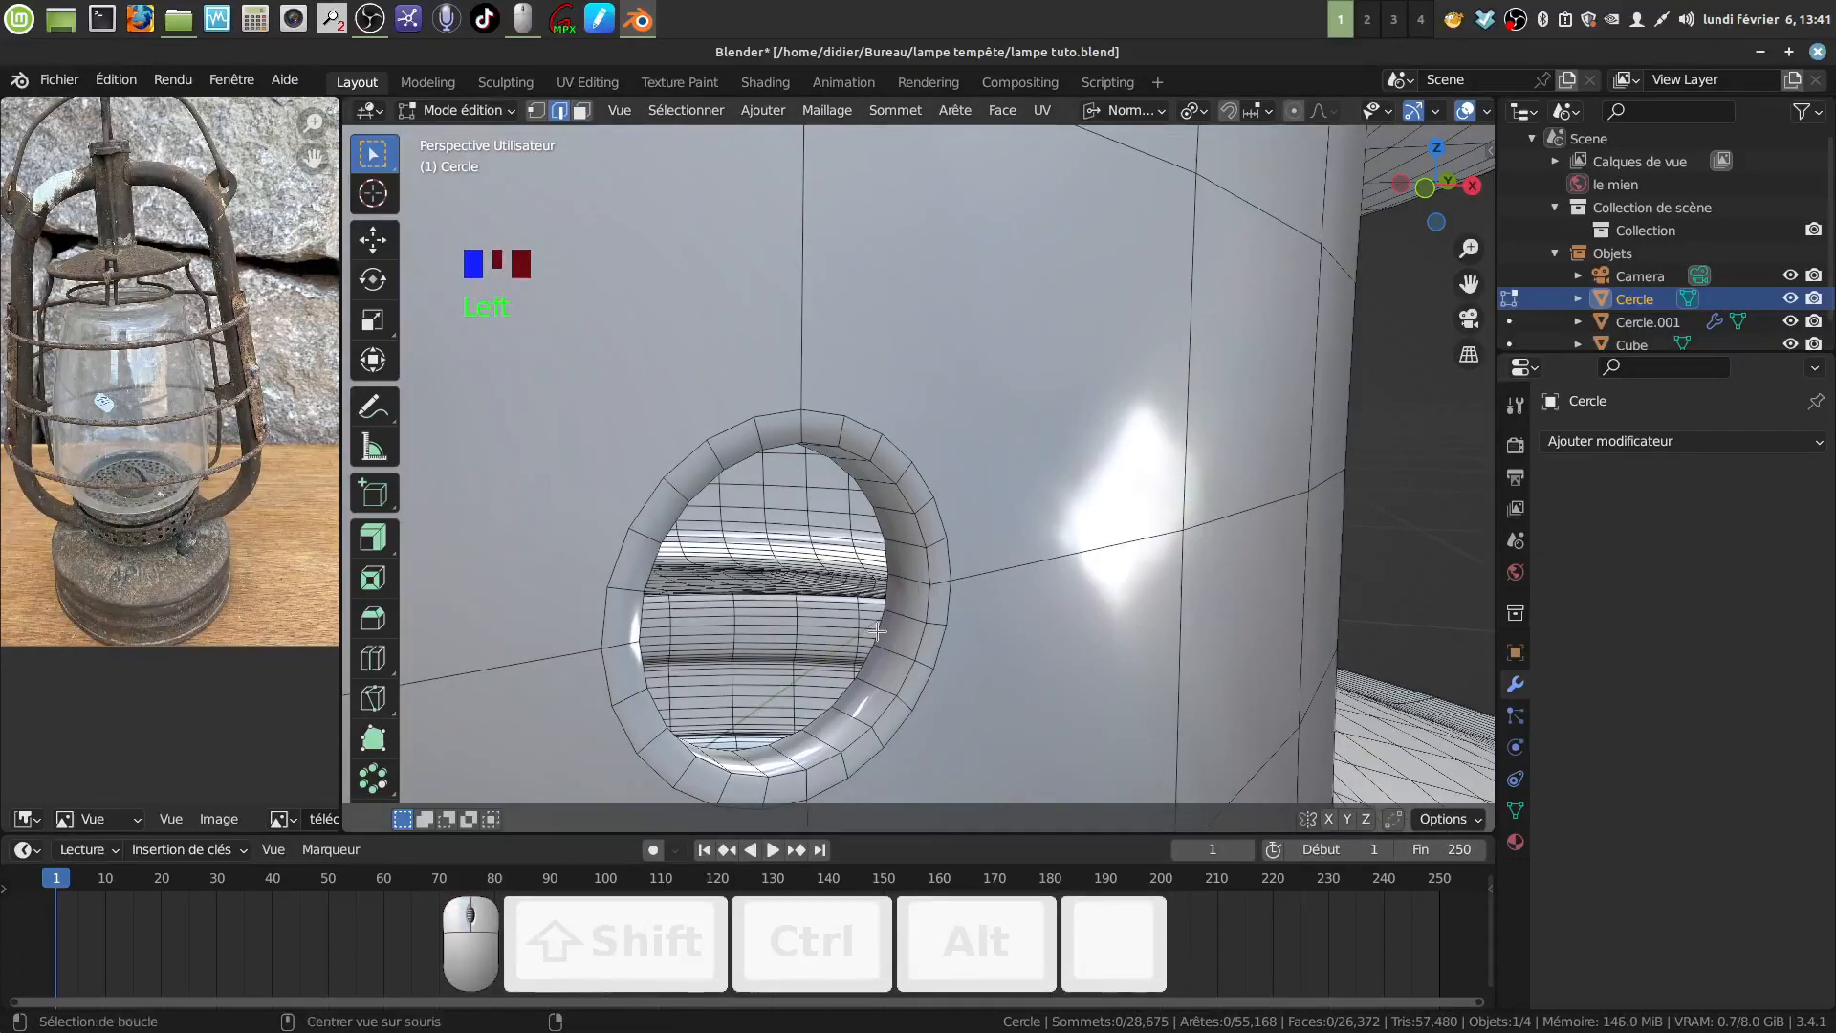
pyautogui.keyDown('alt'); pyautogui.keyDown('shift'); pyautogui.click(943, 653); pyautogui.keyUp('shift'); pyautogui.keyUp('alt')
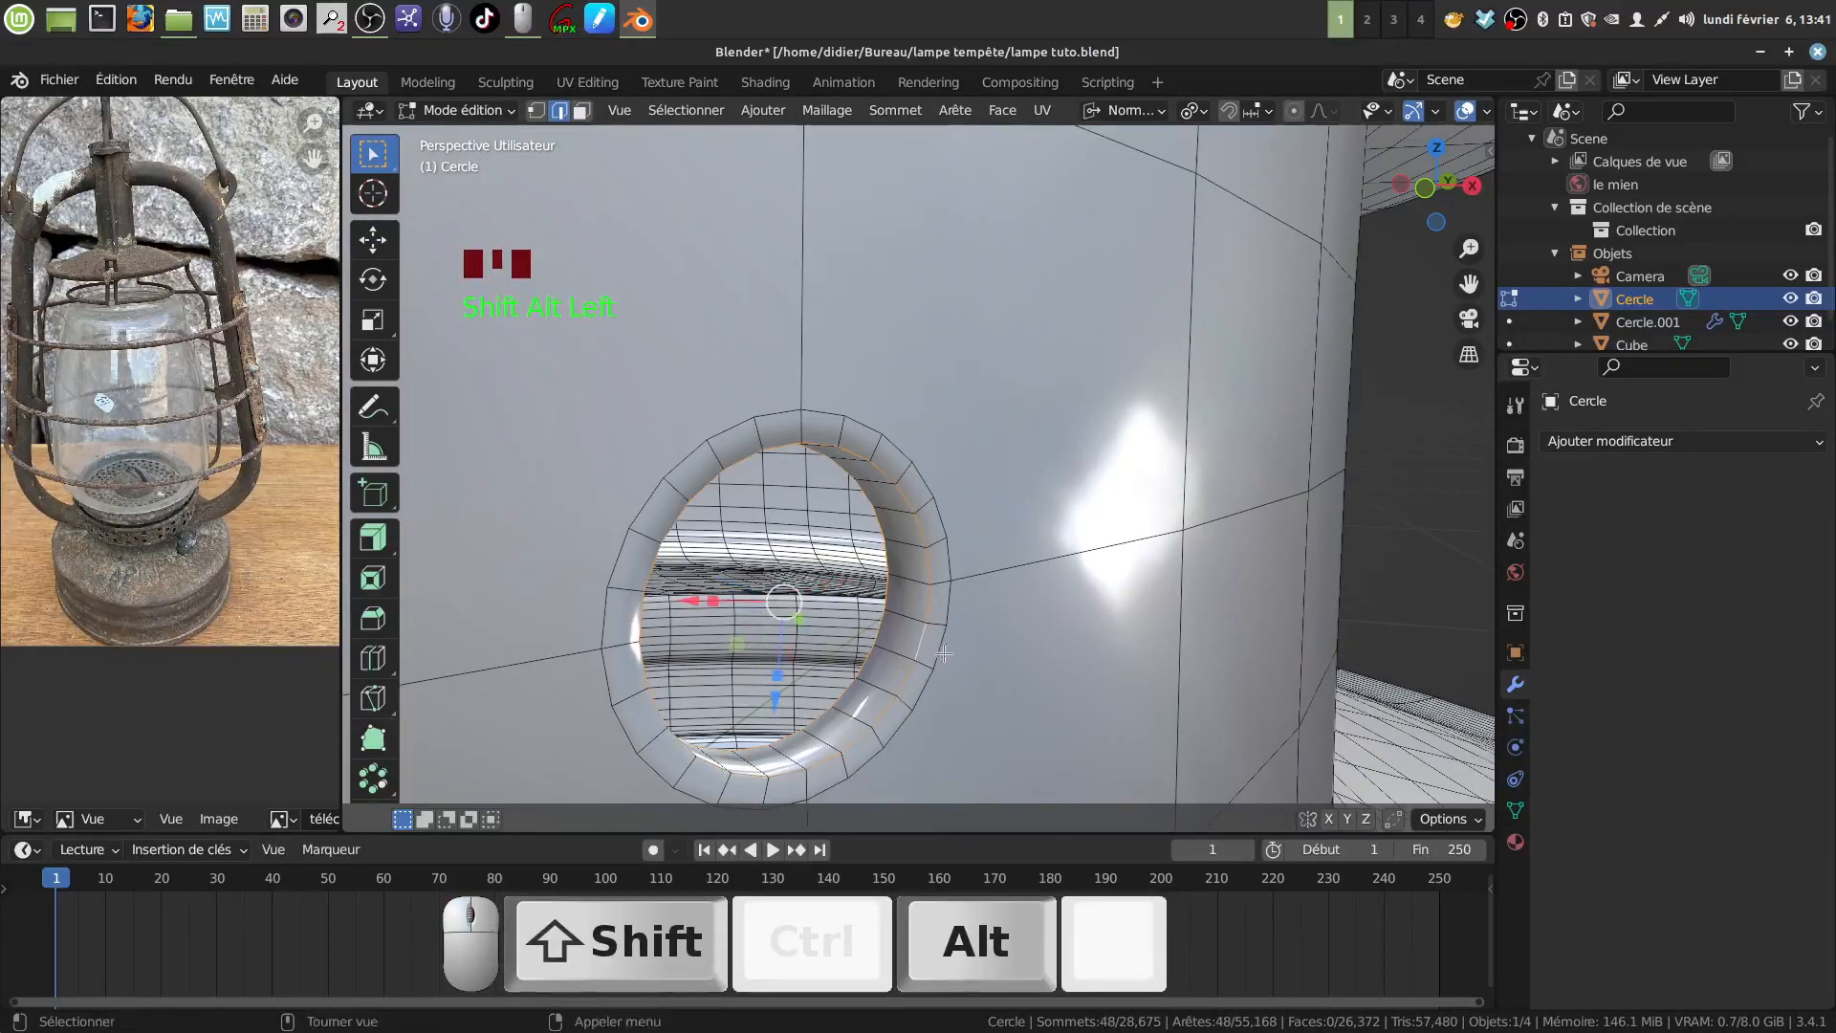
pyautogui.hotkey('ctrl', 'b')
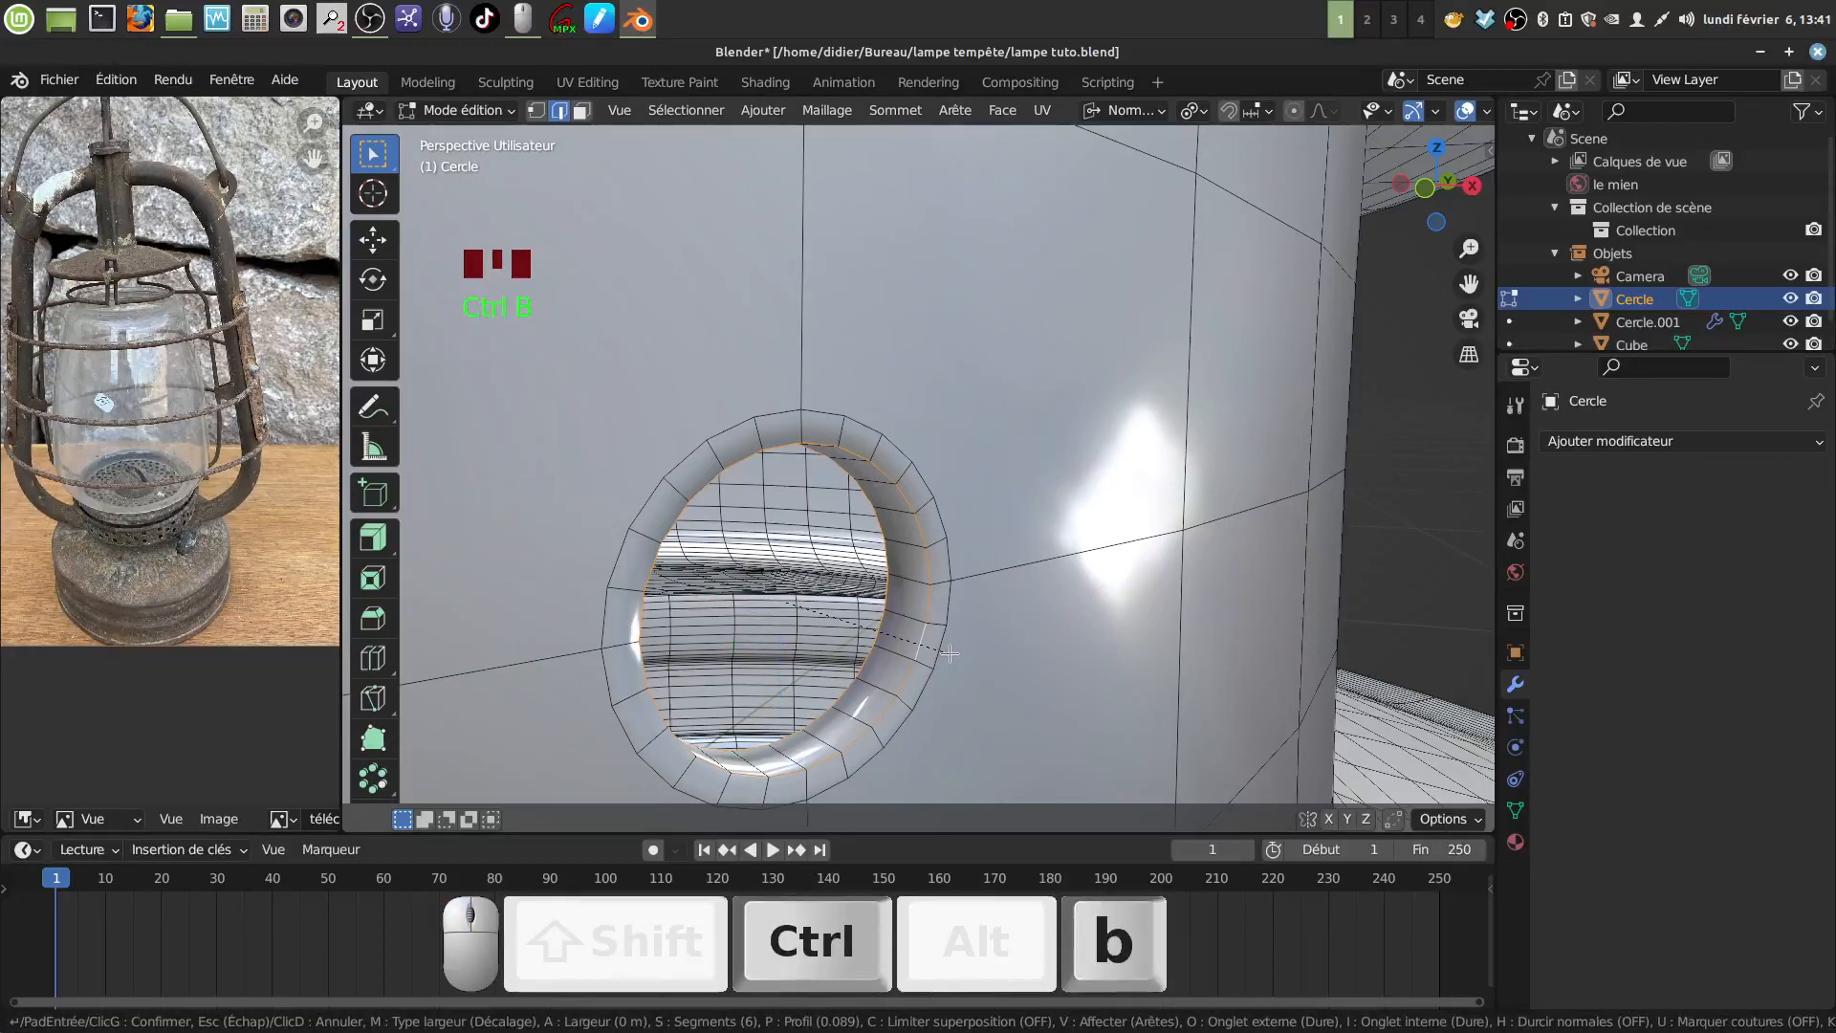
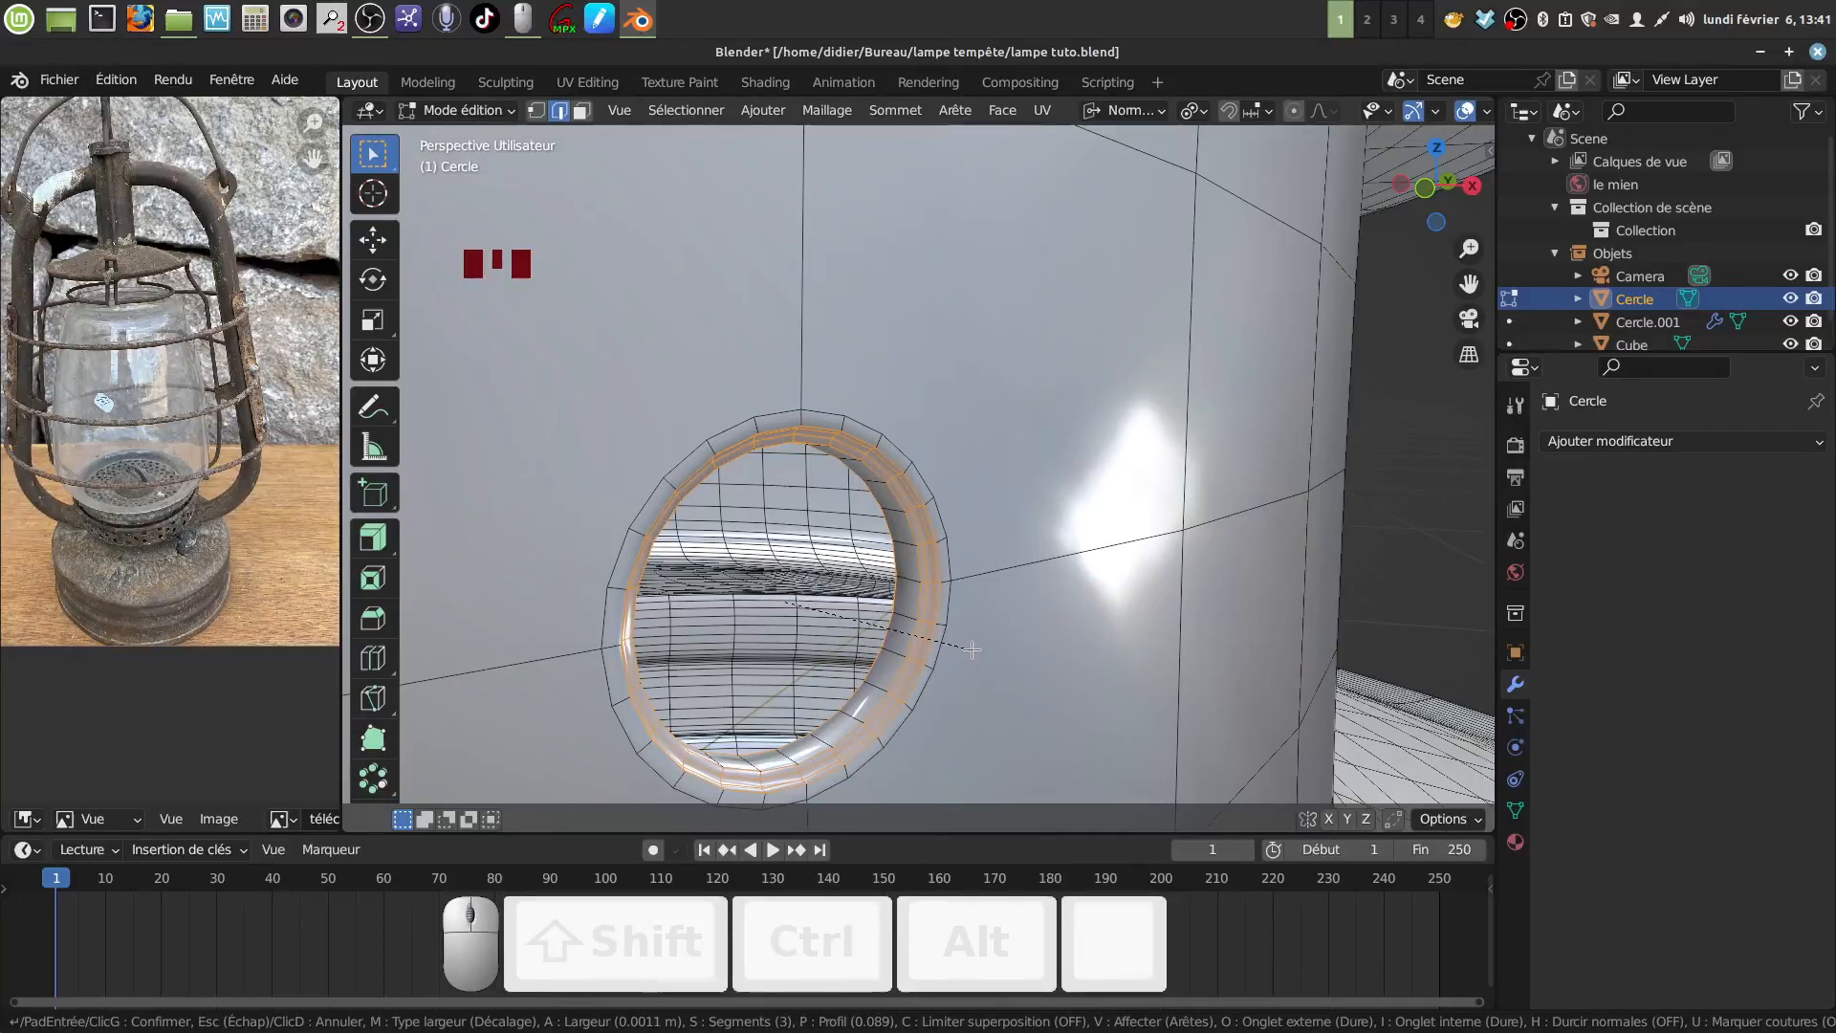
pyautogui.click(971, 650)
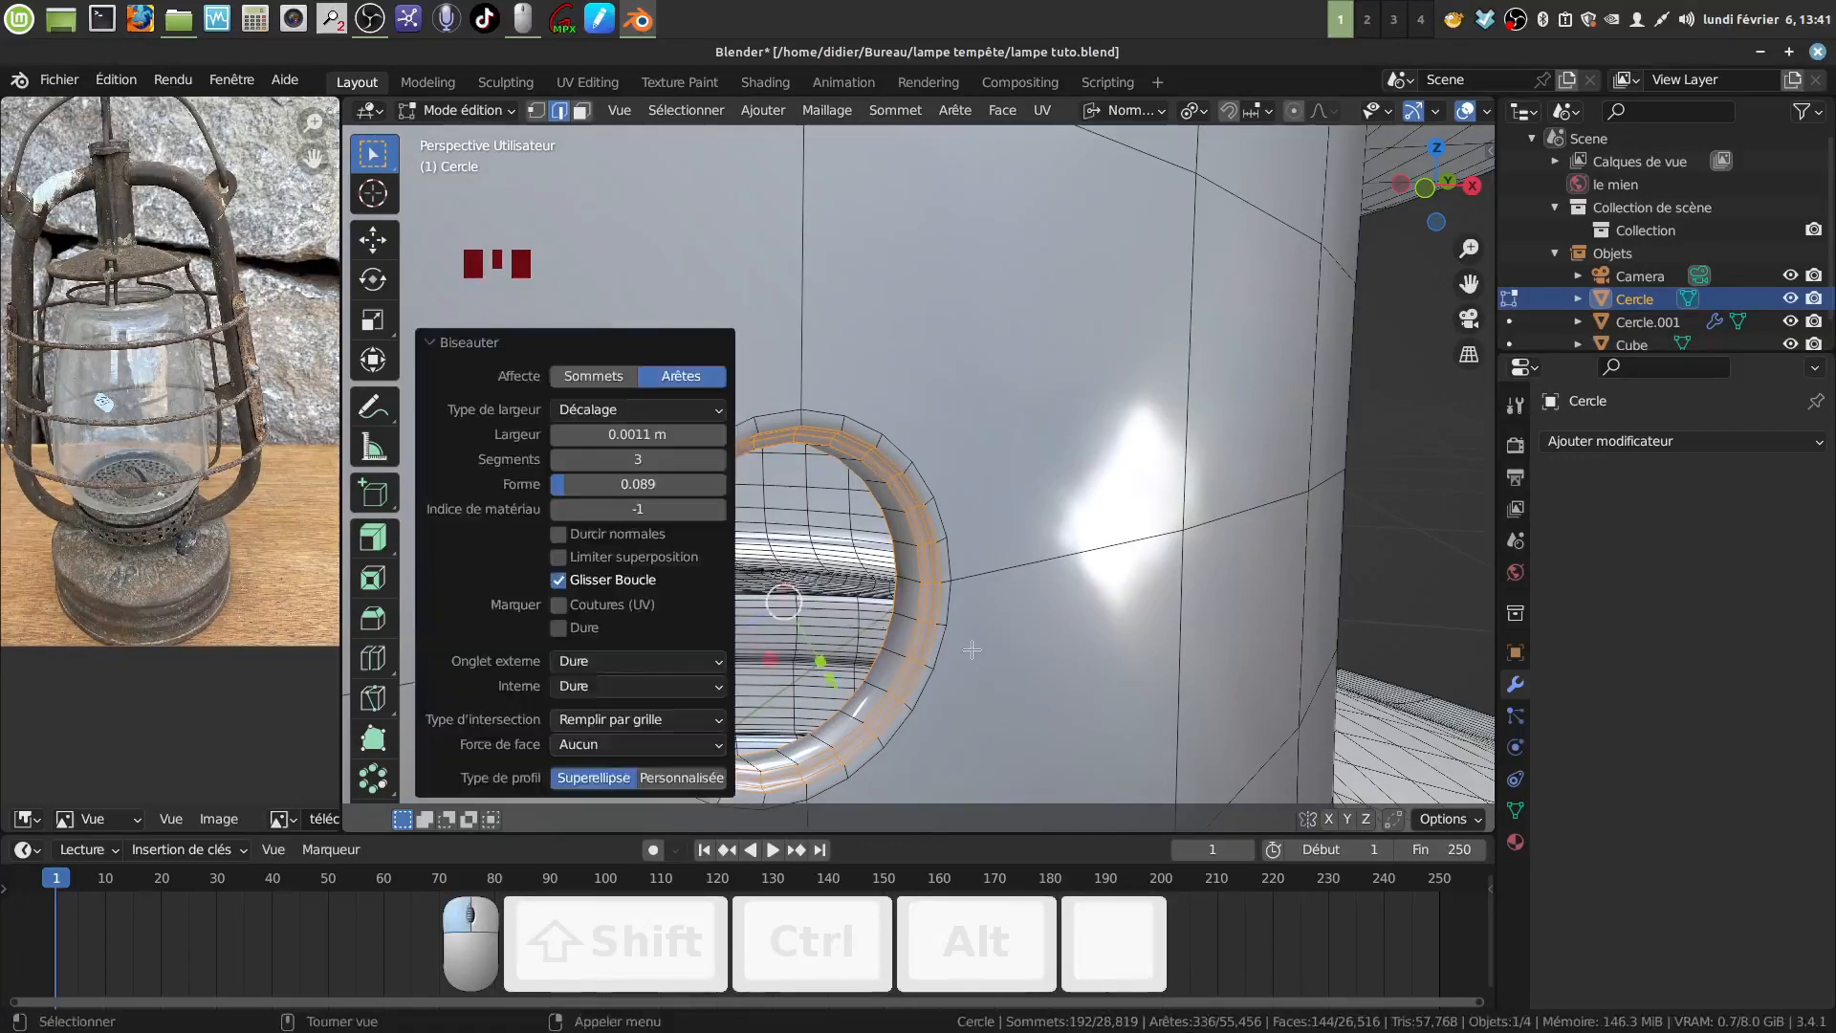
pyautogui.moveTo(638, 484)
pyautogui.mouseDown()
pyautogui.moveTo(718, 484)
pyautogui.moveTo(639, 484)
pyautogui.mouseUp()
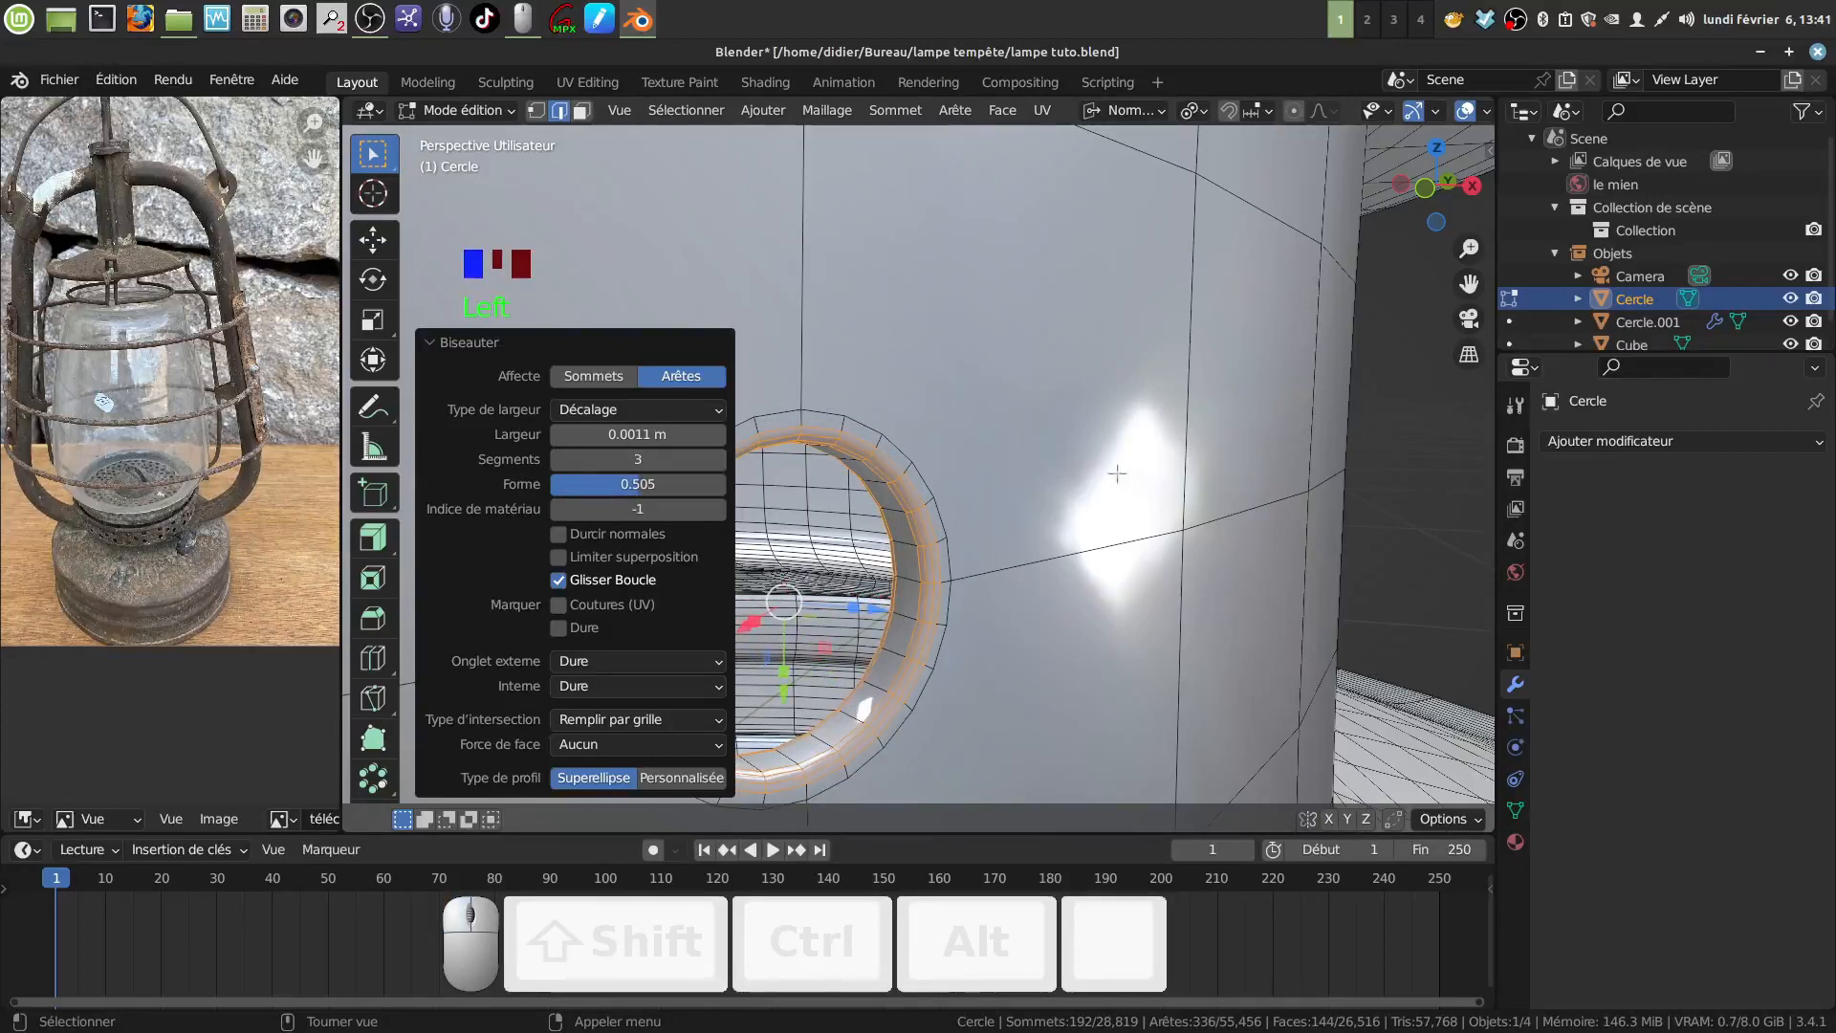
# Leave Edit Mode and examine the beveled hole on the neck's smooth surface.
pyautogui.moveTo(1035, 569); pyautogui.dragTo(963, 574, button='middle')
pyautogui.scroll(-11, 1024, 576)
pyautogui.press('Tab')
pyautogui.scroll(-5, 1052, 582)
pyautogui.scroll(3, 999, 584)
pyautogui.scroll(3, 933, 574)
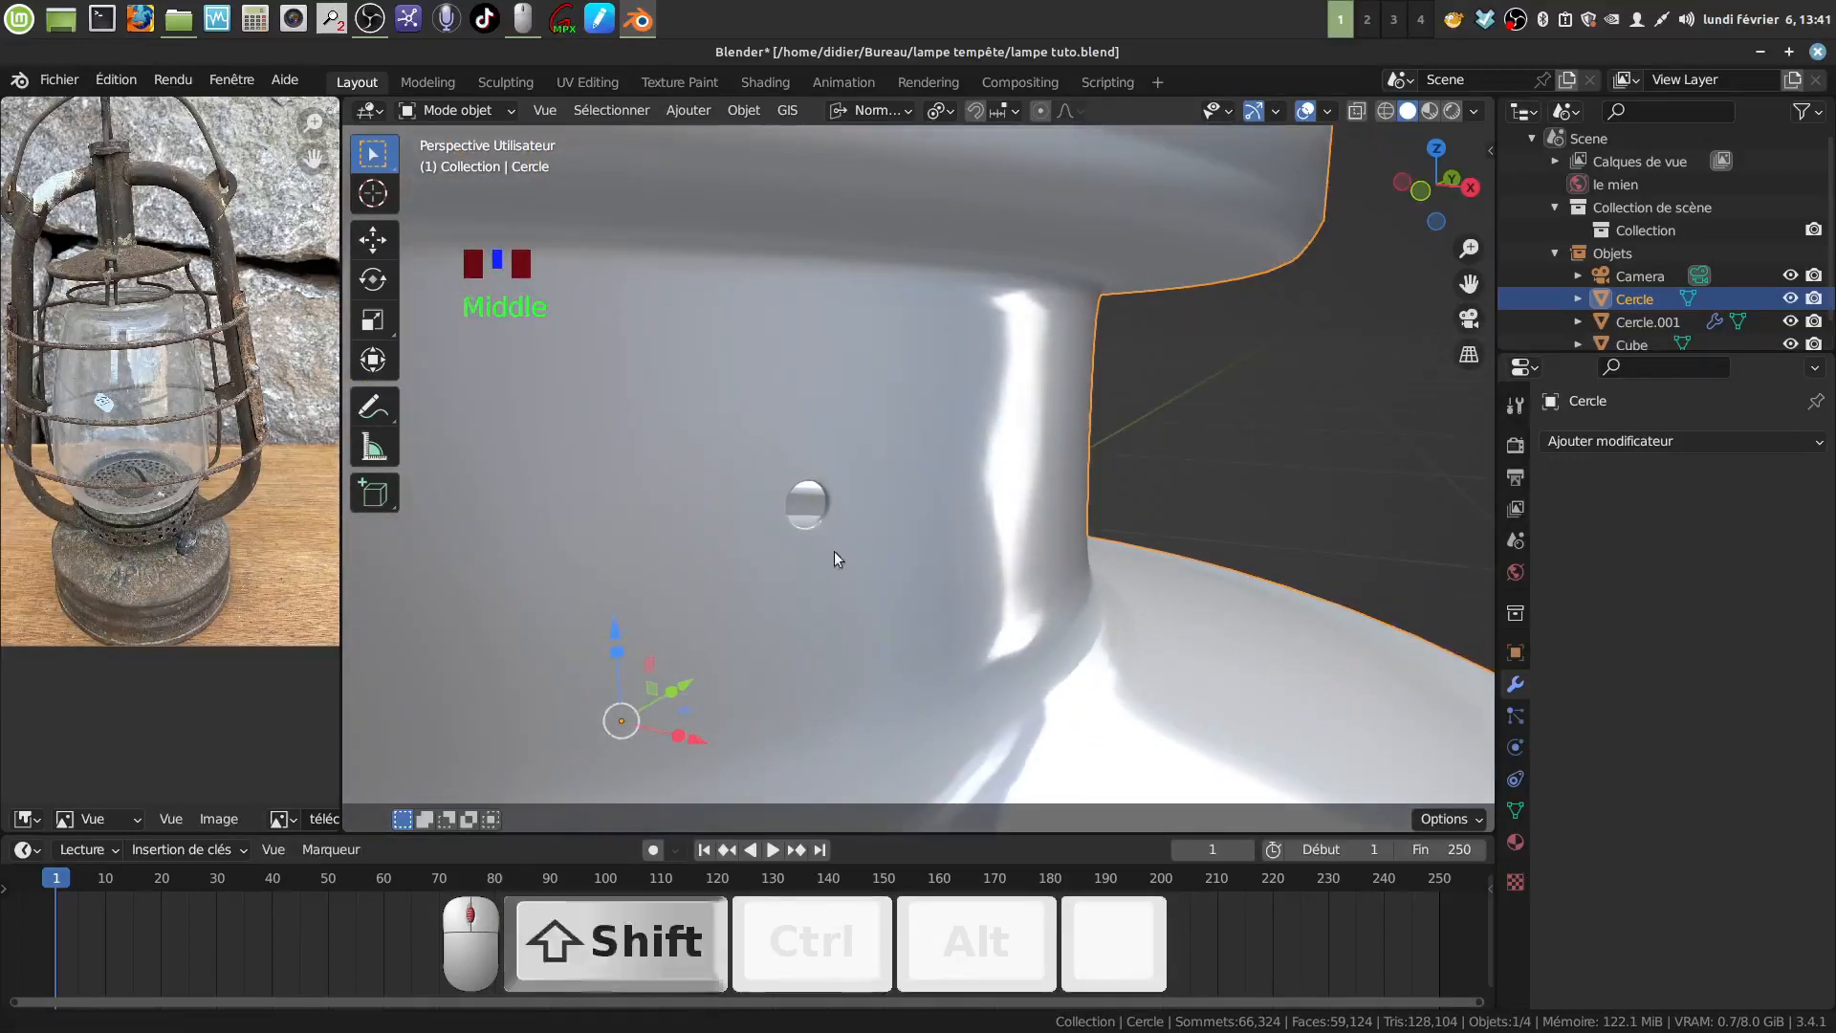
pyautogui.keyDown('shift'); pyautogui.moveTo(836, 557); pyautogui.dragTo(880, 557, button='middle'); pyautogui.keyUp('shift')
pyautogui.scroll(1, 844, 586)
pyautogui.scroll(3, 864, 604)
# Duplicate an inner vertex loop of the hole in place and scale the copy to 0.898.
pyautogui.press('Tab')
pyautogui.scroll(3, 812, 622)
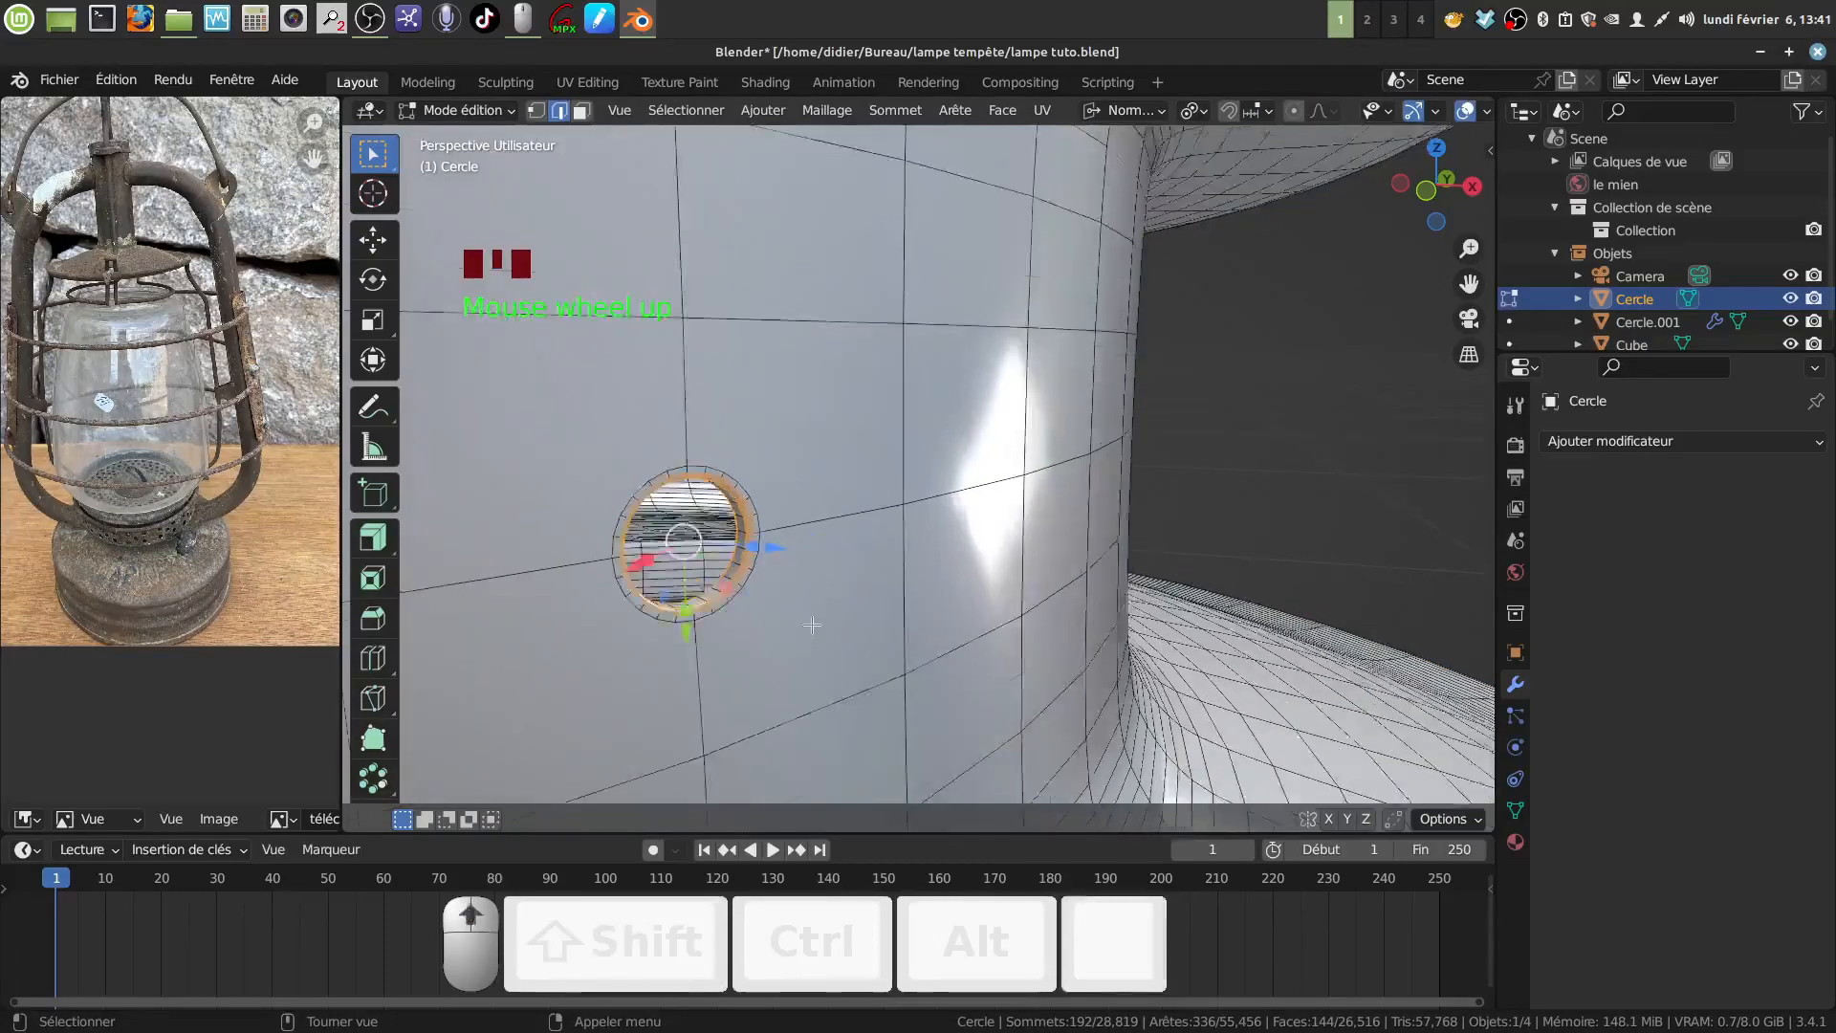
pyautogui.keyDown('shift'); pyautogui.moveTo(812, 622); pyautogui.dragTo(940, 530, button='middle'); pyautogui.keyUp('shift')
pyautogui.scroll(3, 751, 740)
pyautogui.moveTo(751, 732); pyautogui.dragTo(804, 691, button='middle')
pyautogui.keyDown('shift'); pyautogui.moveTo(803, 691); pyautogui.dragTo(853, 690, button='middle'); pyautogui.keyUp('shift')
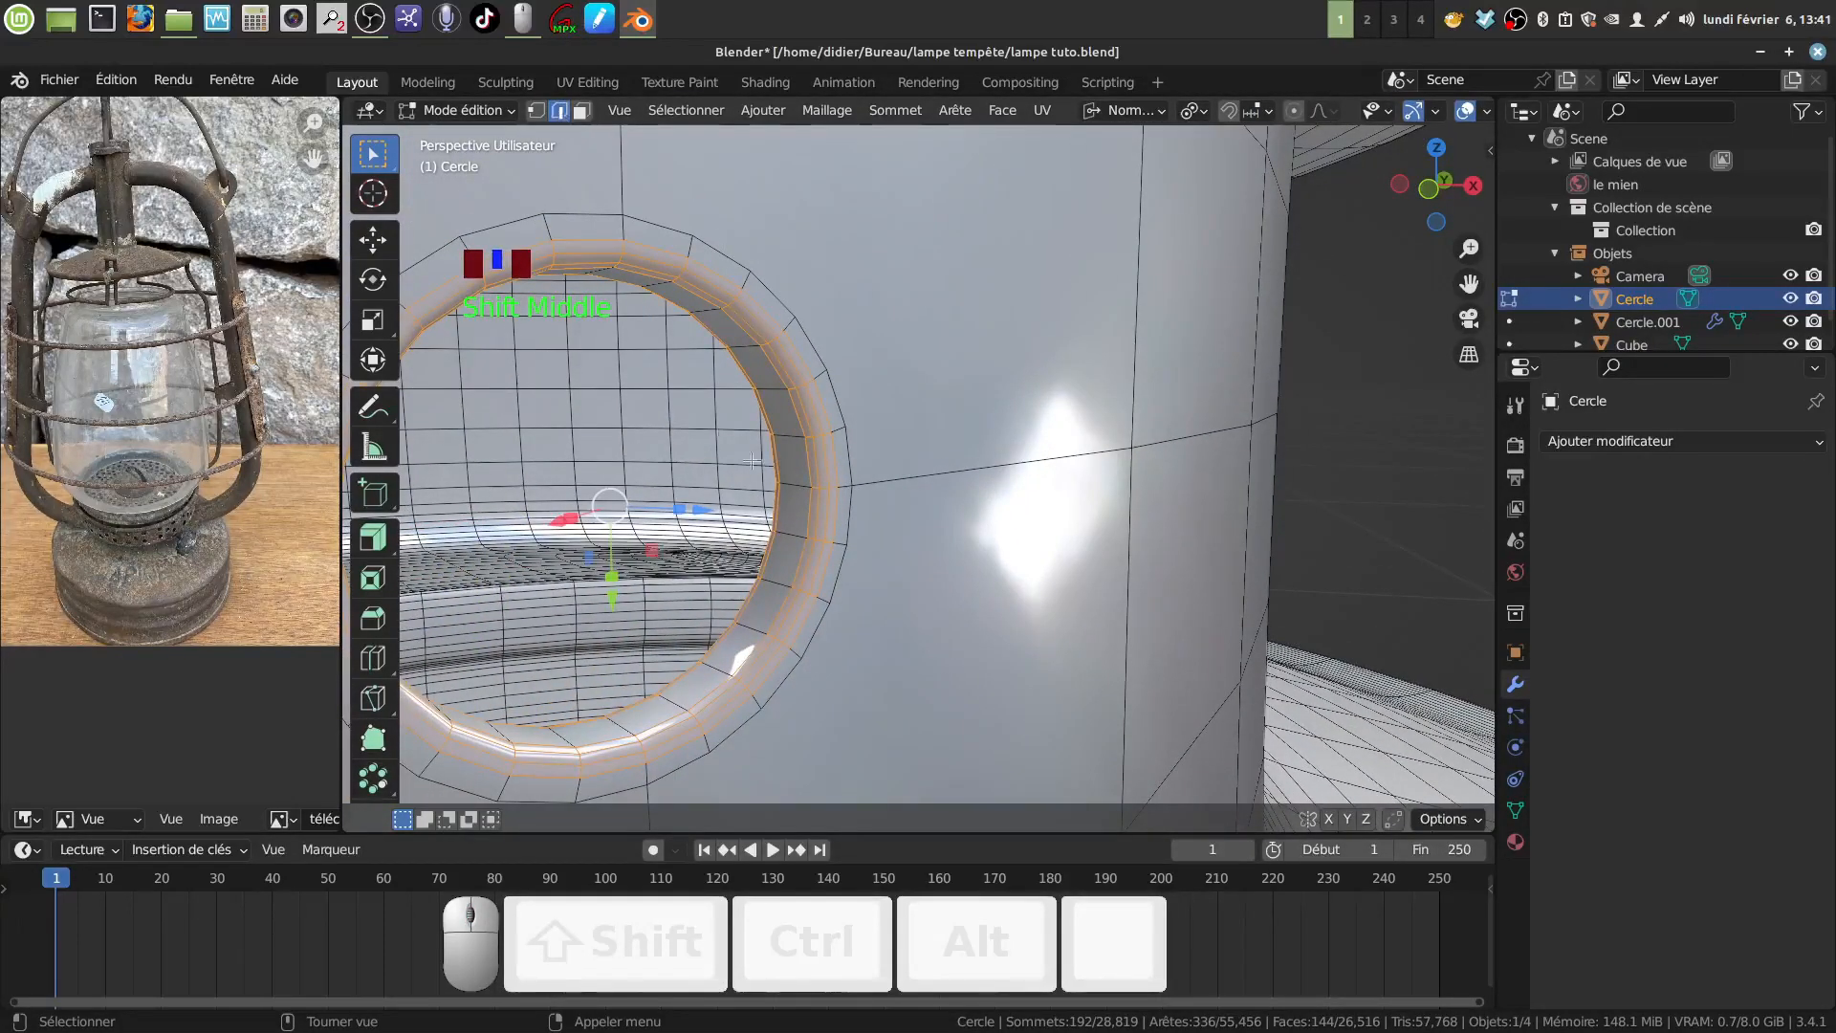
pyautogui.click(537, 112)
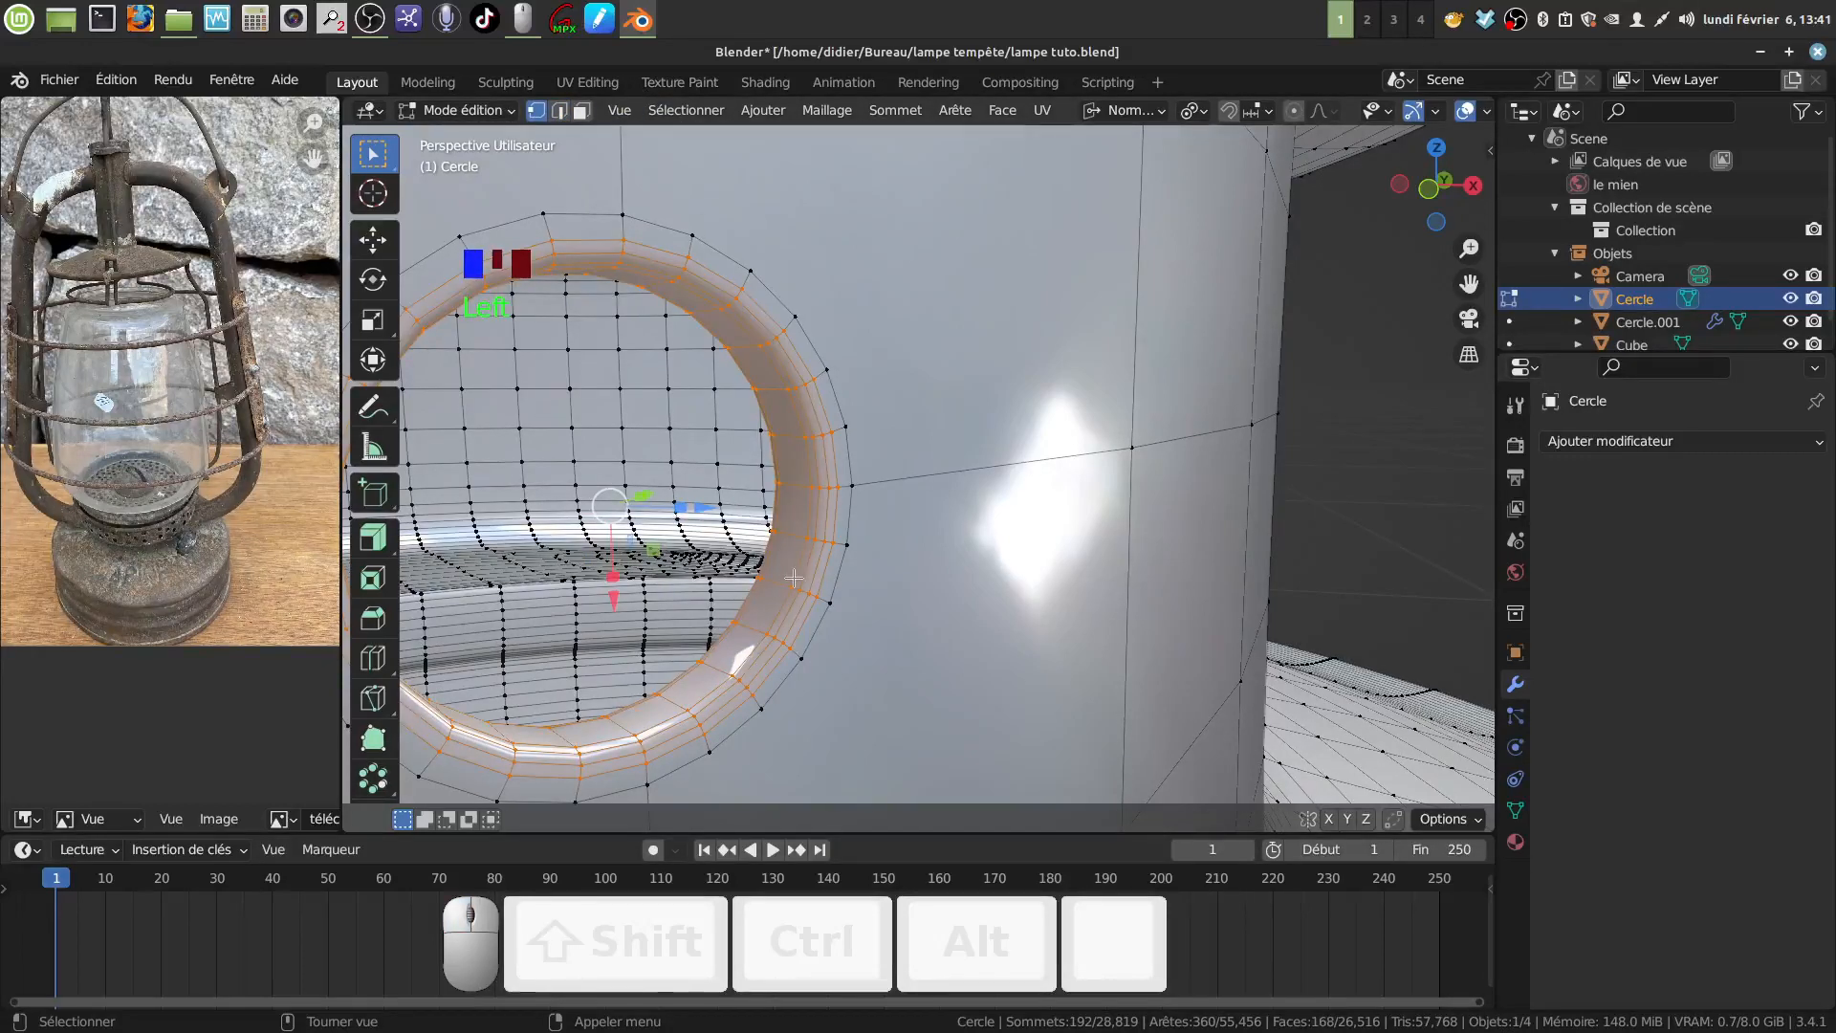
pyautogui.keyDown('alt'); pyautogui.click(794, 578); pyautogui.keyUp('alt')
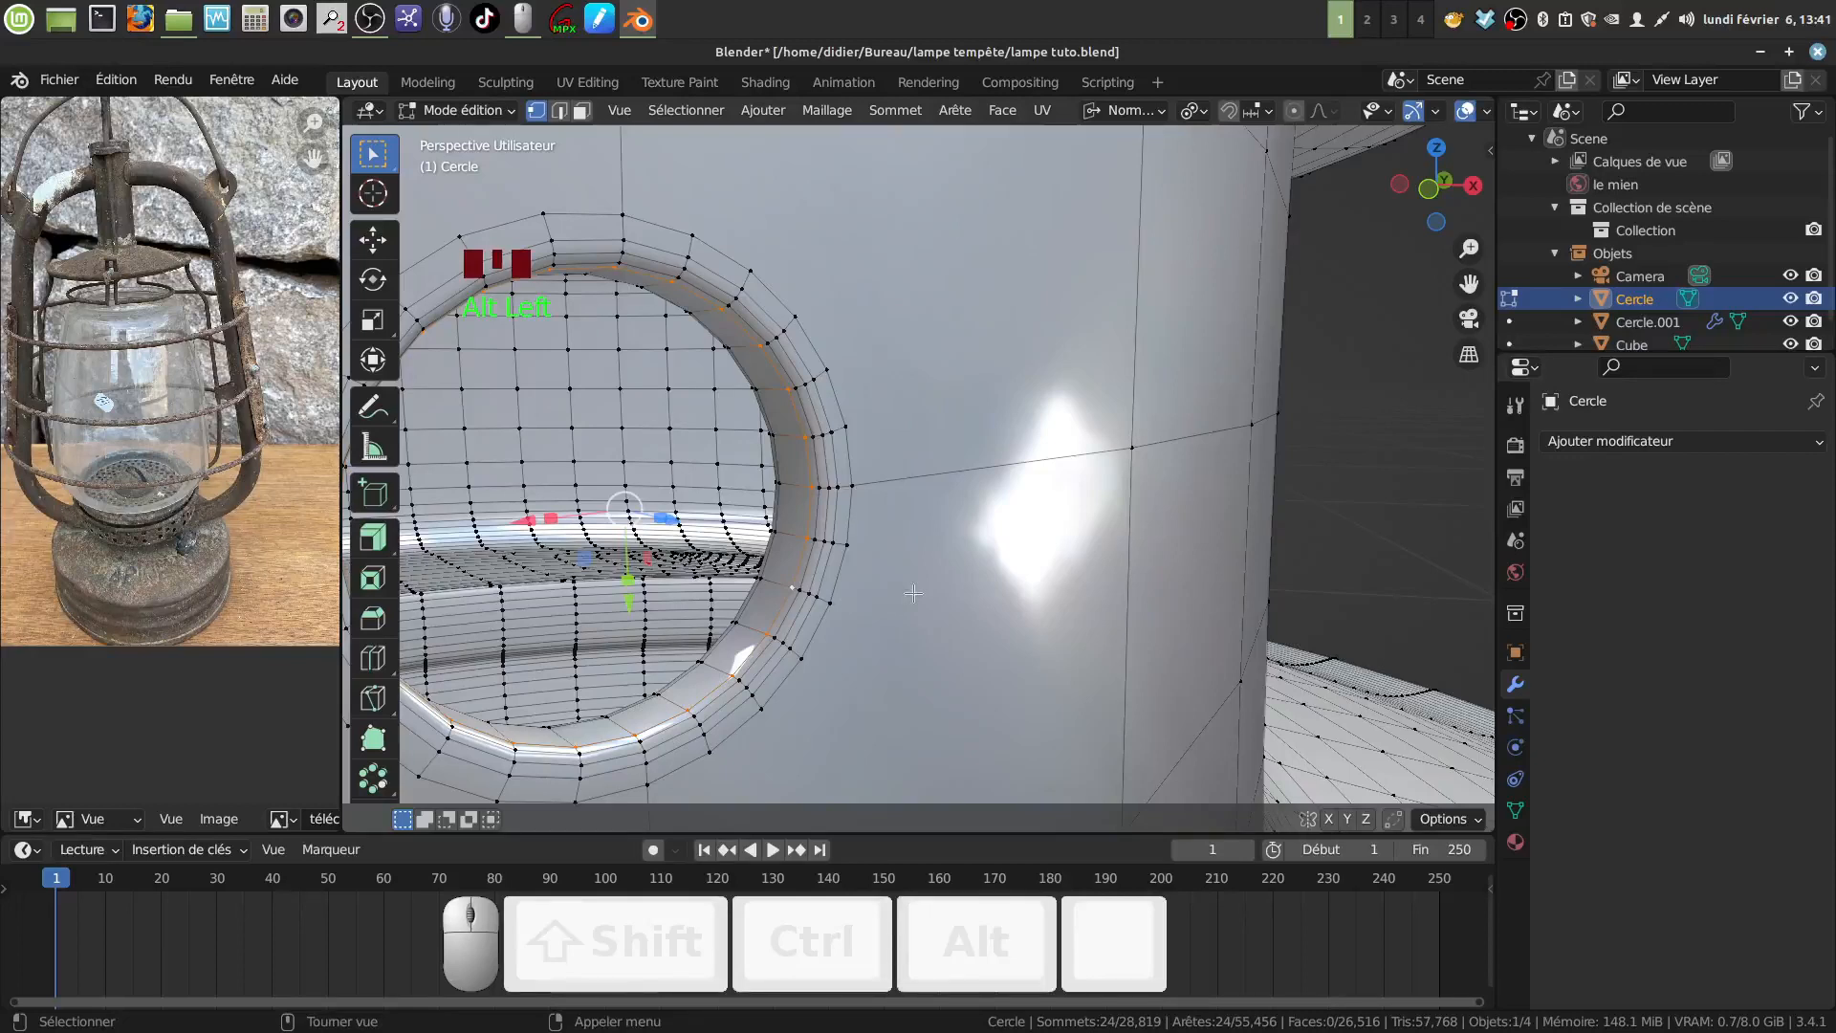
pyautogui.hotkey('shift', 'd')
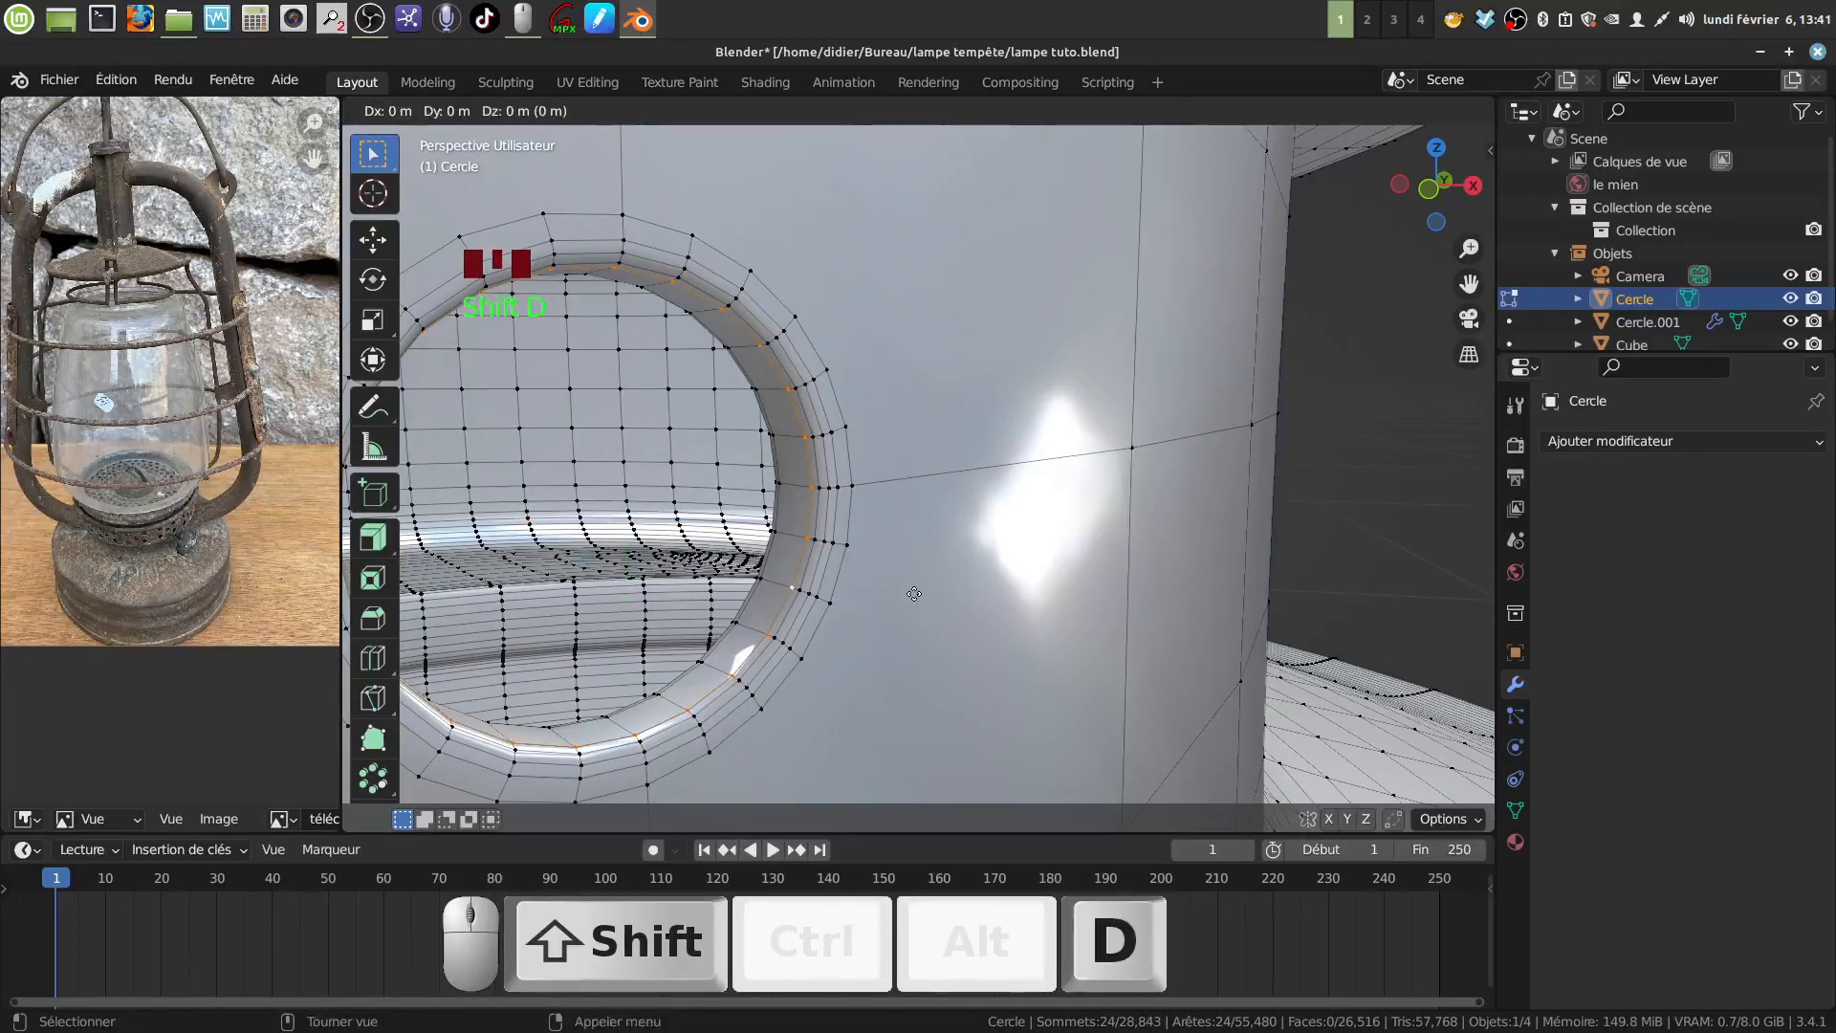
pyautogui.rightClick(914, 594)
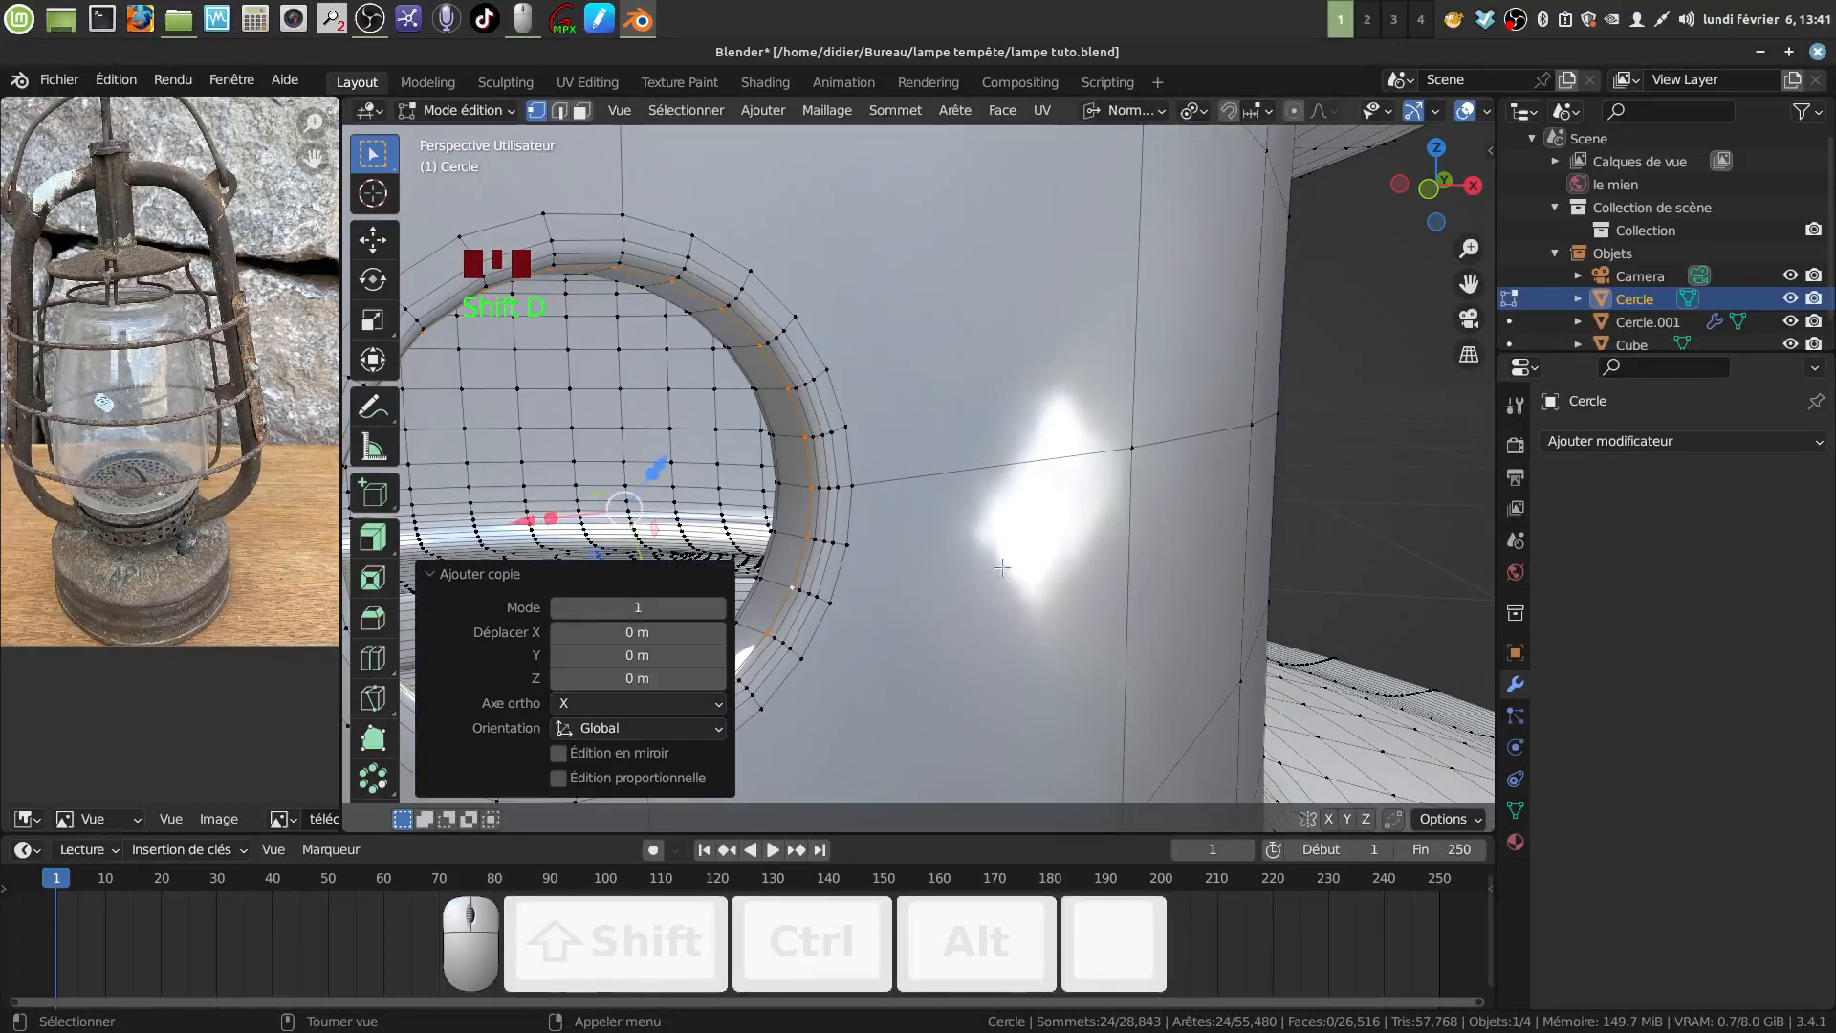
pyautogui.press('s')
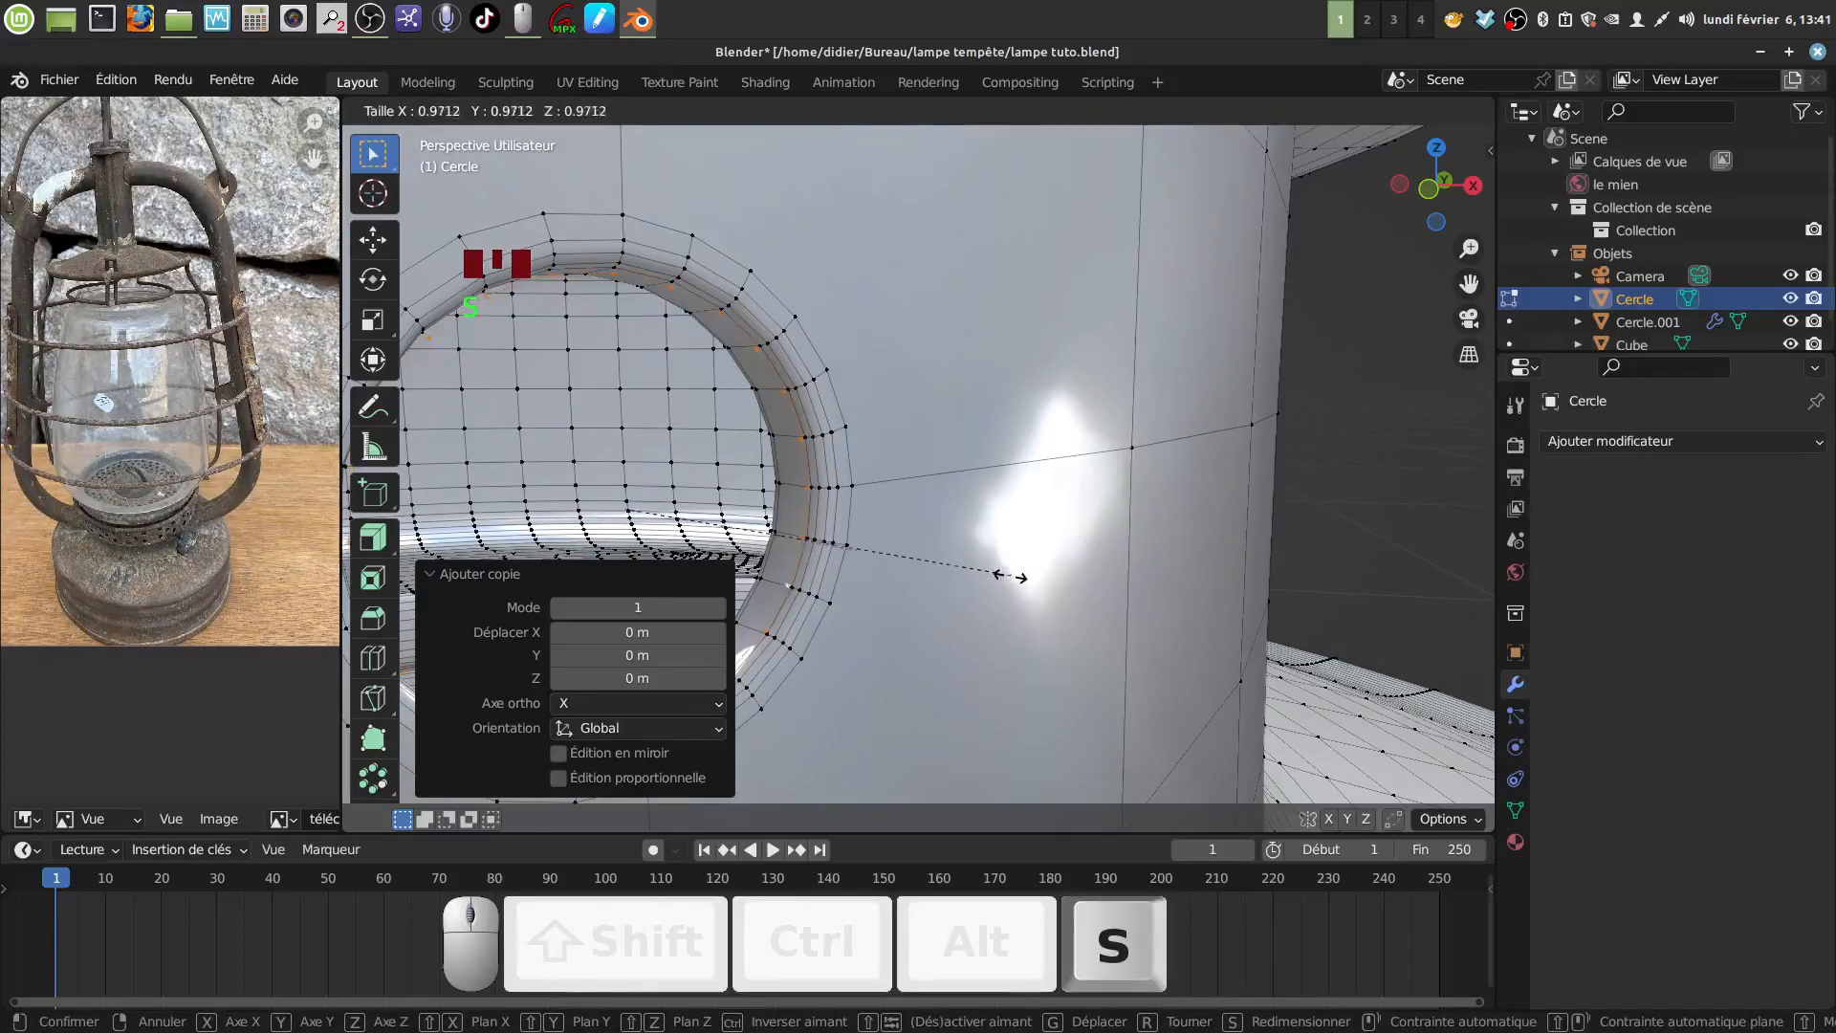
pyautogui.click(980, 579)
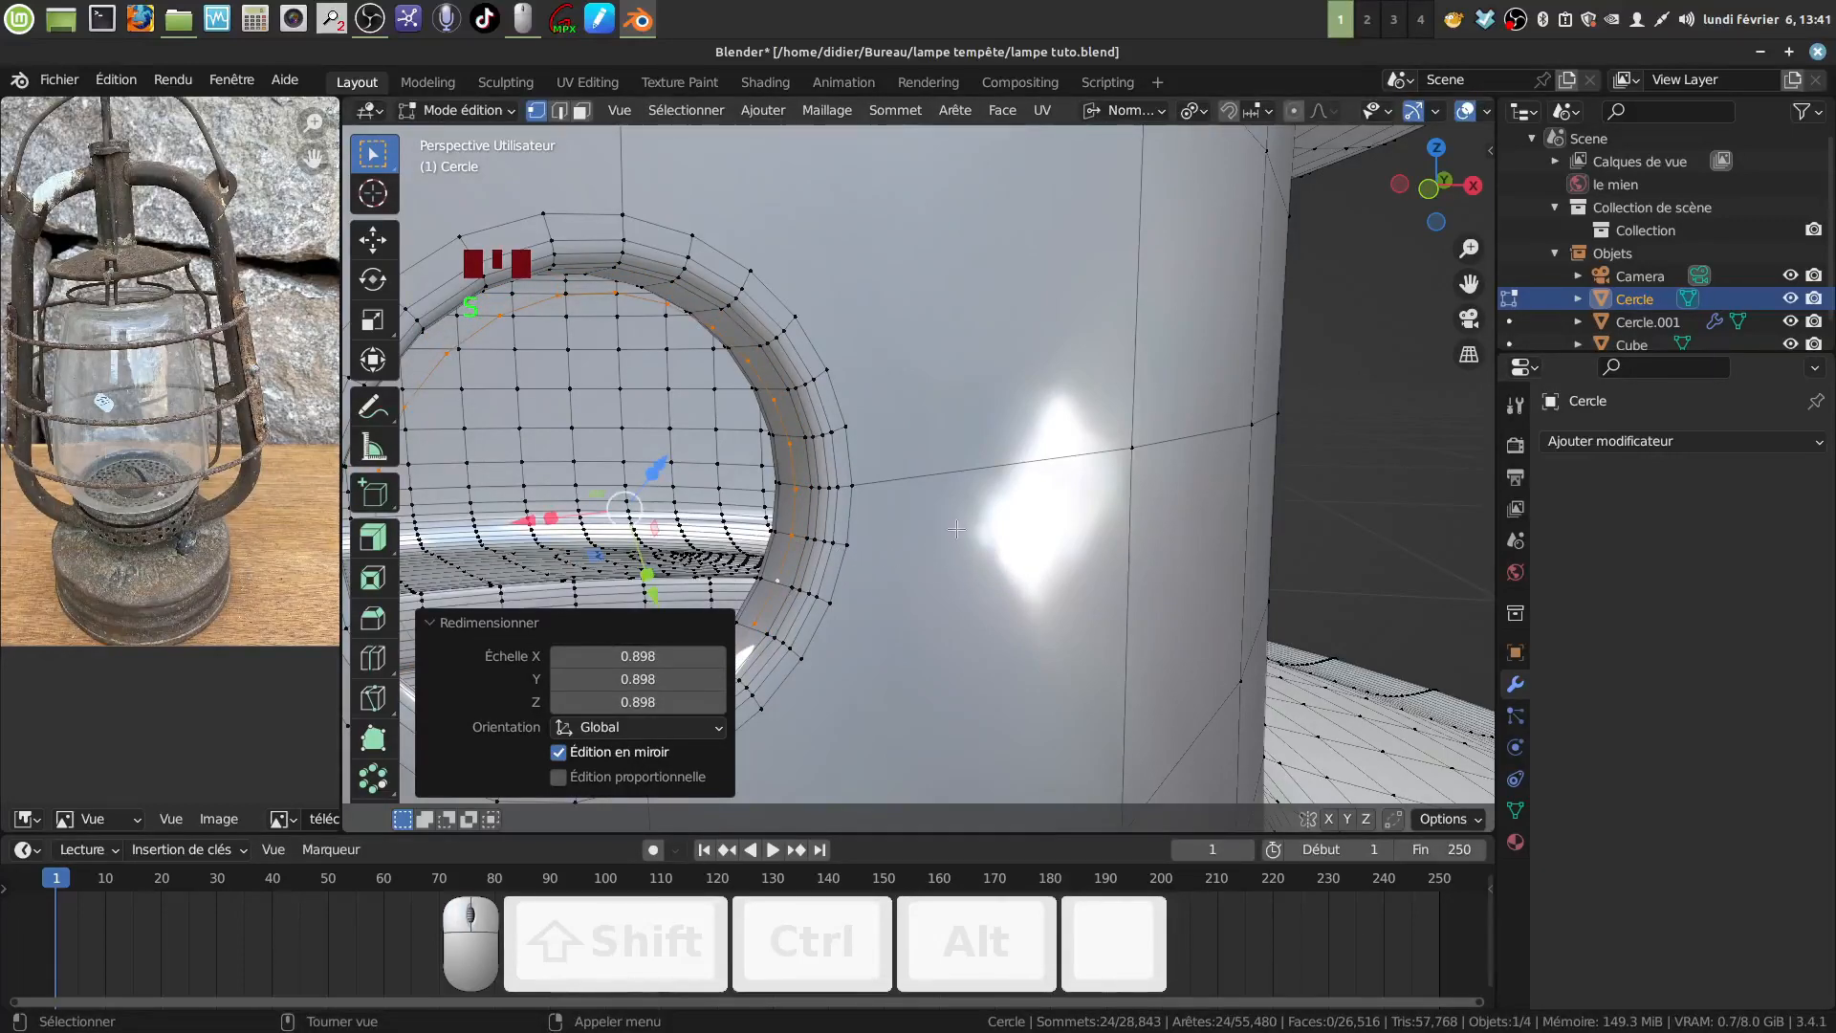
# Separate the scaled ring into its own object, bring both objects into Edit Mode and select the ring.
pyautogui.press('p')
pyautogui.click(955, 528)
pyautogui.scroll(-2, 944, 579)
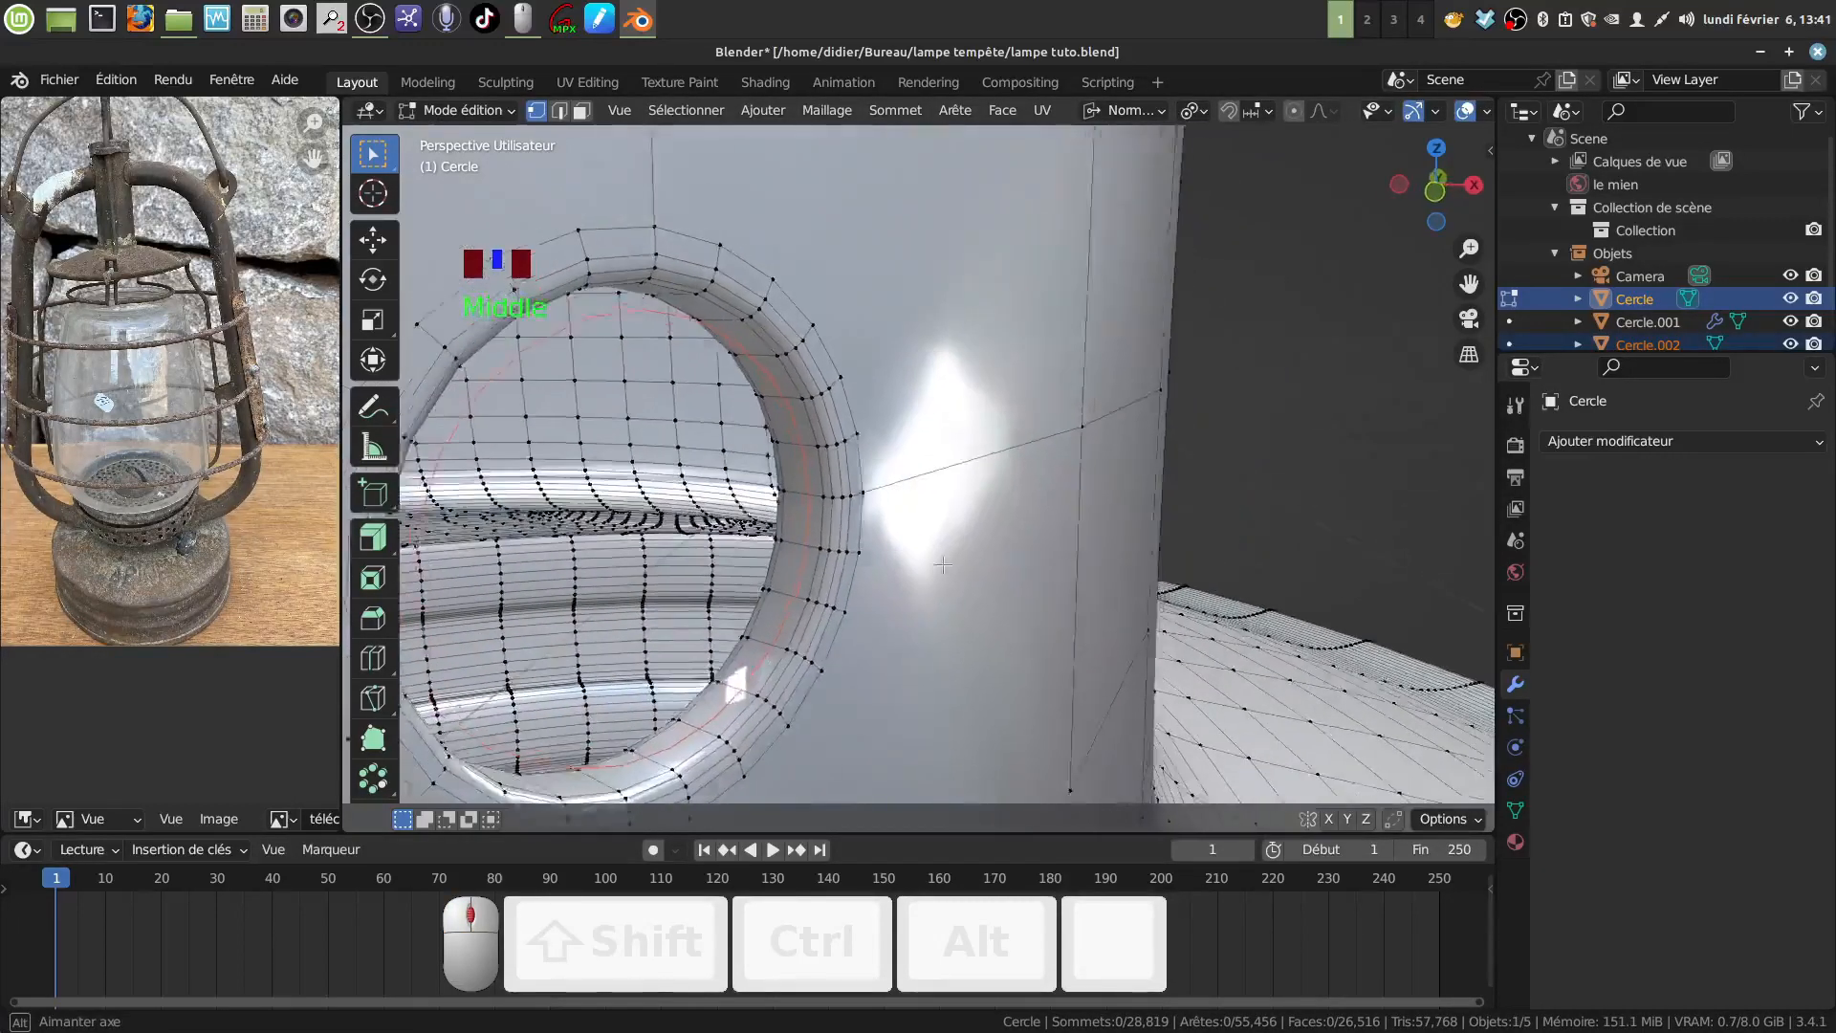
pyautogui.keyDown('shift'); pyautogui.moveTo(945, 579); pyautogui.dragTo(850, 588, button='middle'); pyautogui.keyUp('shift')
pyautogui.press('Tab')
pyautogui.press('Tab')
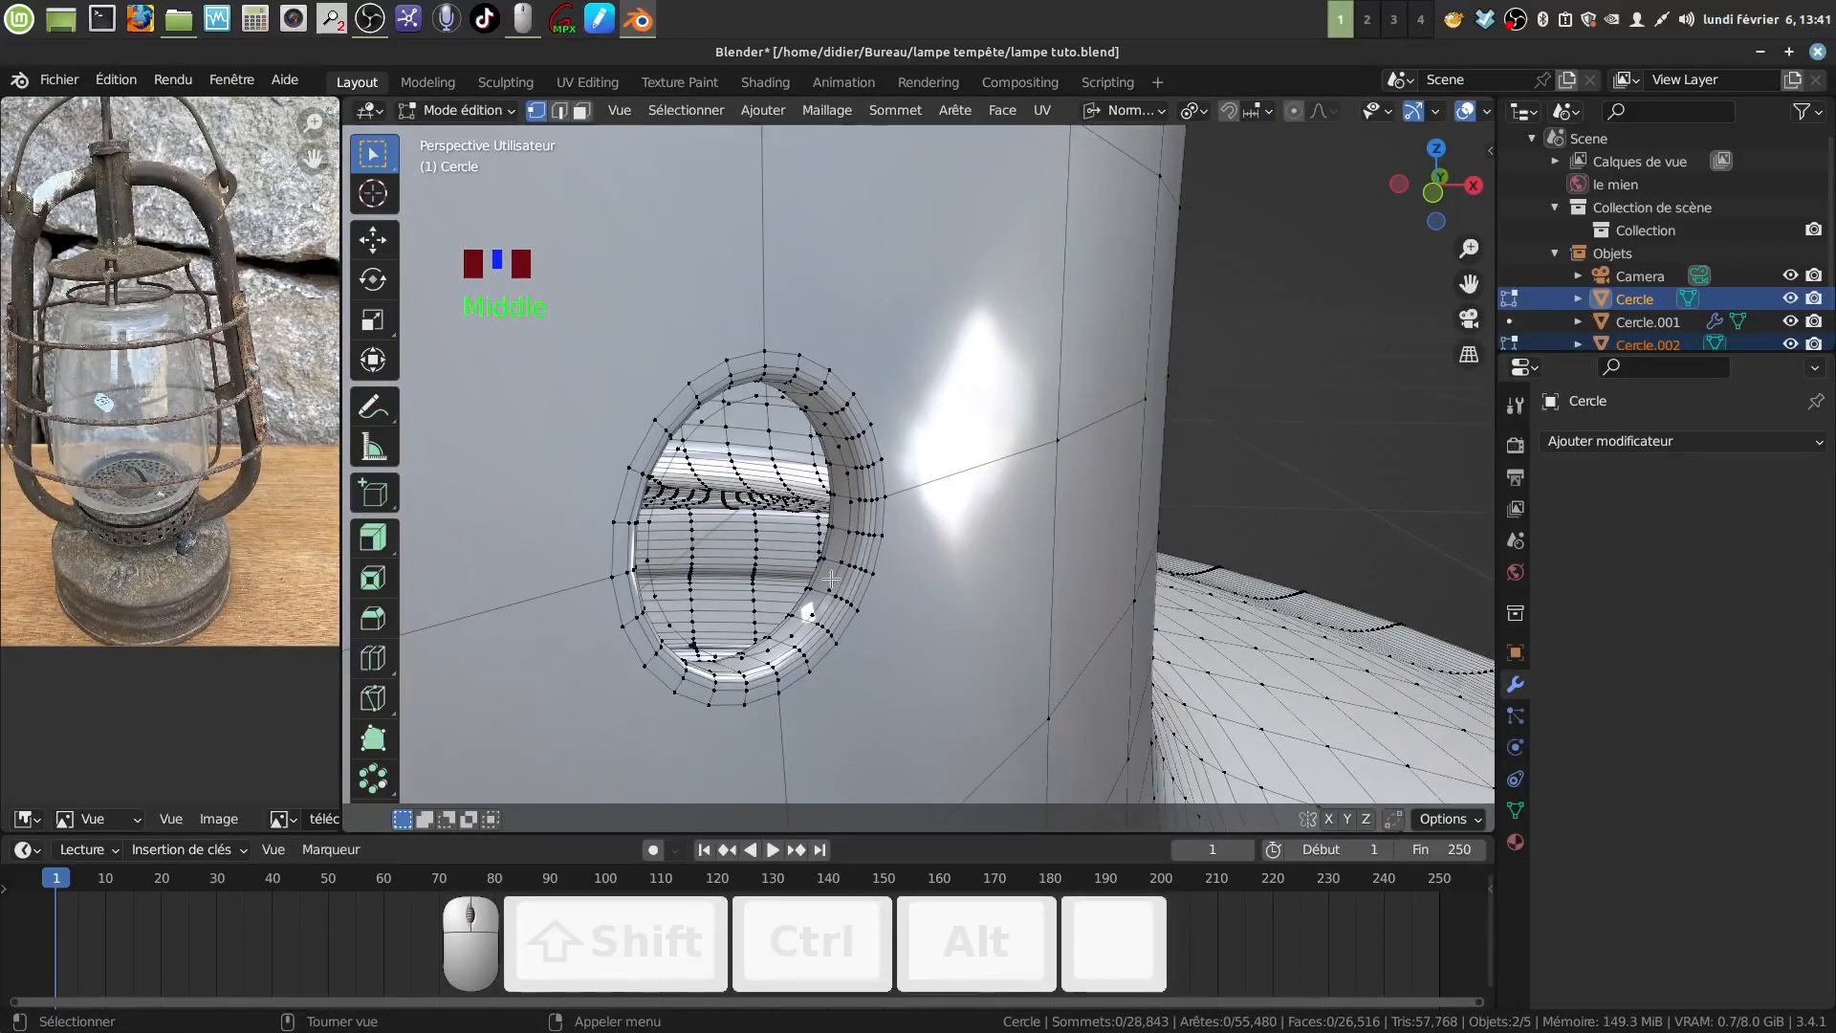
pyautogui.keyDown('alt'); pyautogui.click(831, 579); pyautogui.keyUp('alt')
pyautogui.scroll(1, 916, 620)
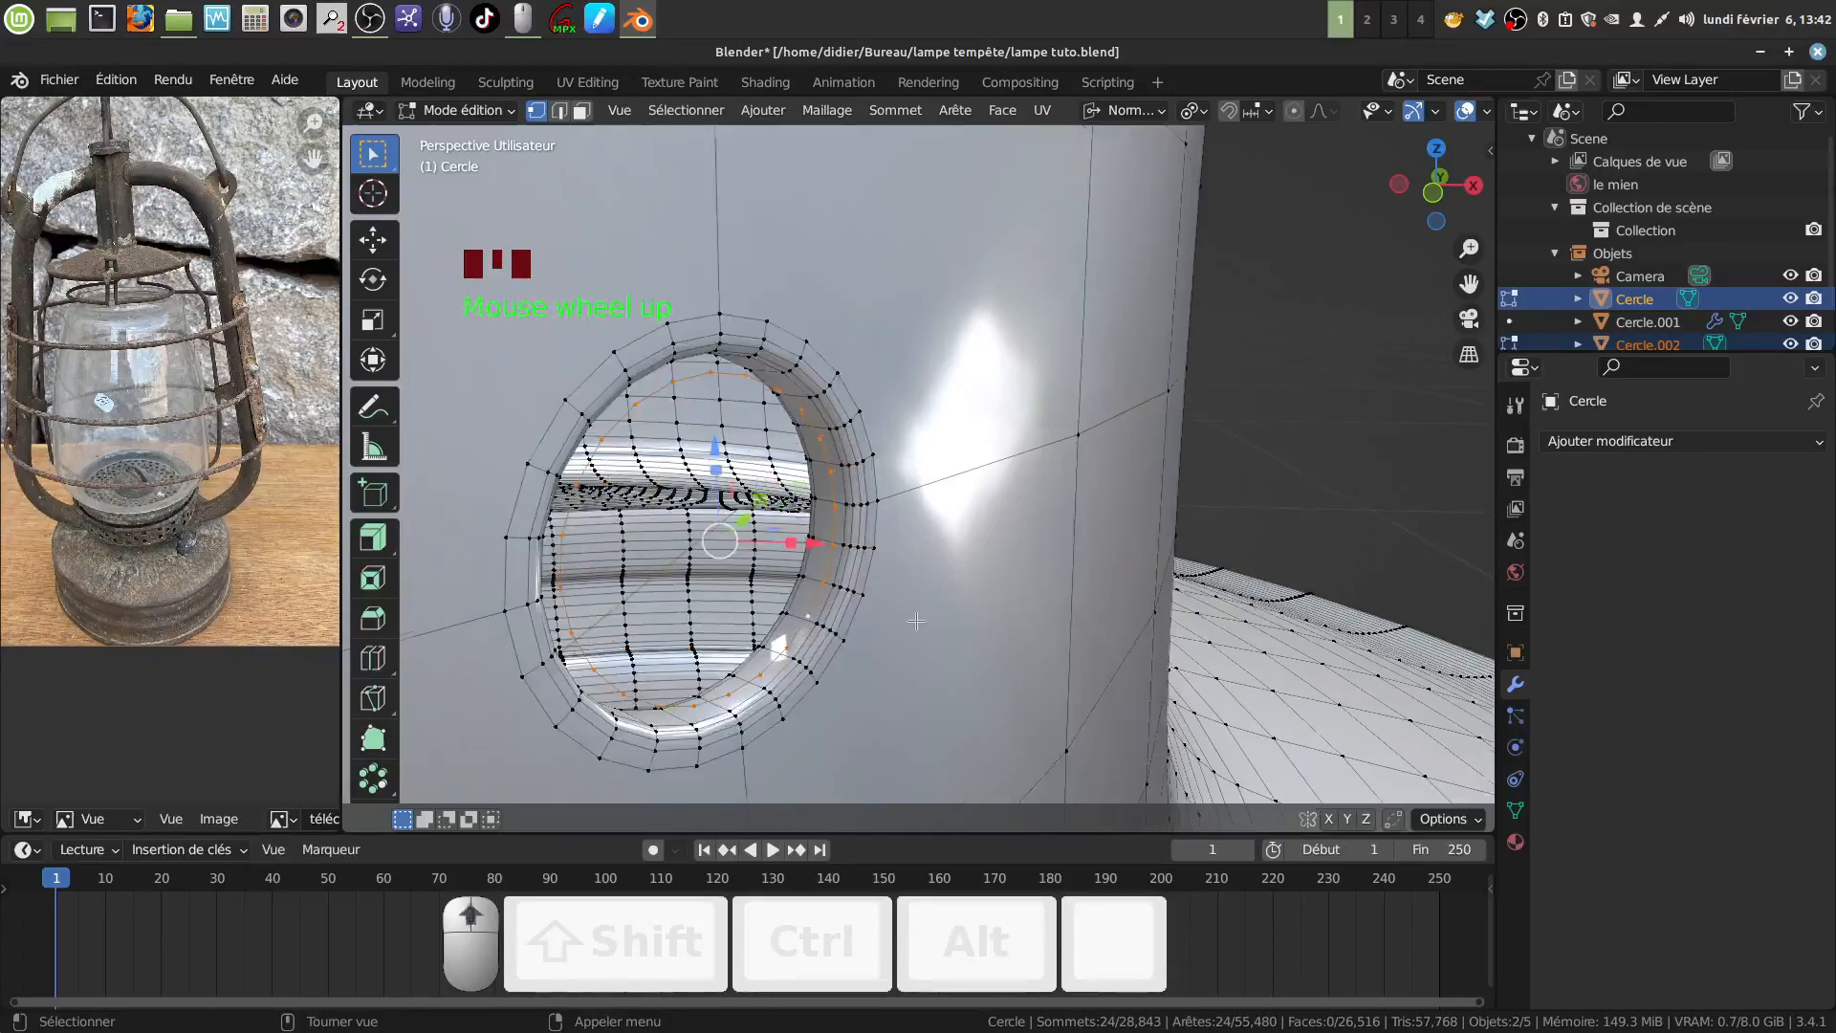
# Extrude the separated ring inward by scaling it, forming a flat disc with a small central opening.
pyautogui.moveTo(899, 618); pyautogui.dragTo(838, 507, button='middle')
pyautogui.press('f')
pyautogui.scroll(2, 858, 645)
pyautogui.press('e')
pyautogui.press('s')
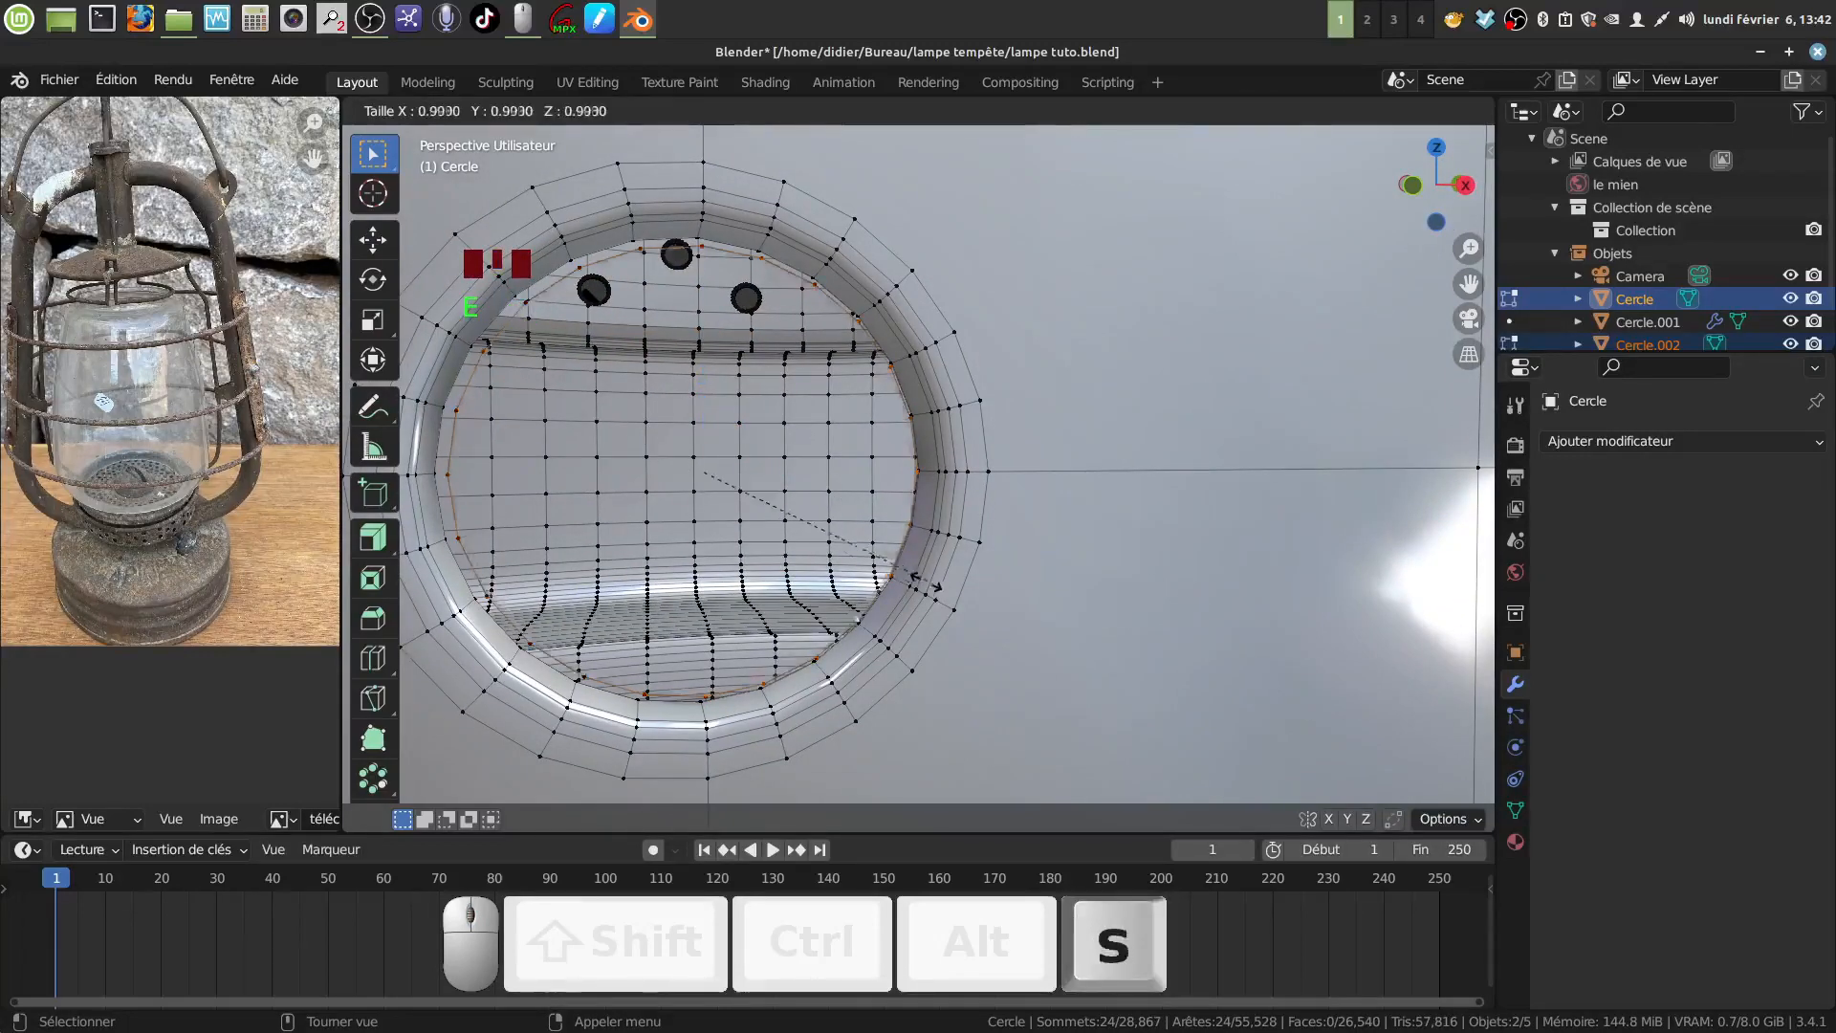
pyautogui.click(772, 546)
pyautogui.moveTo(772, 546); pyautogui.dragTo(974, 586, button='middle')
pyautogui.press('f')
pyautogui.scroll(-1, 735, 534)
pyautogui.scroll(1, 957, 550)
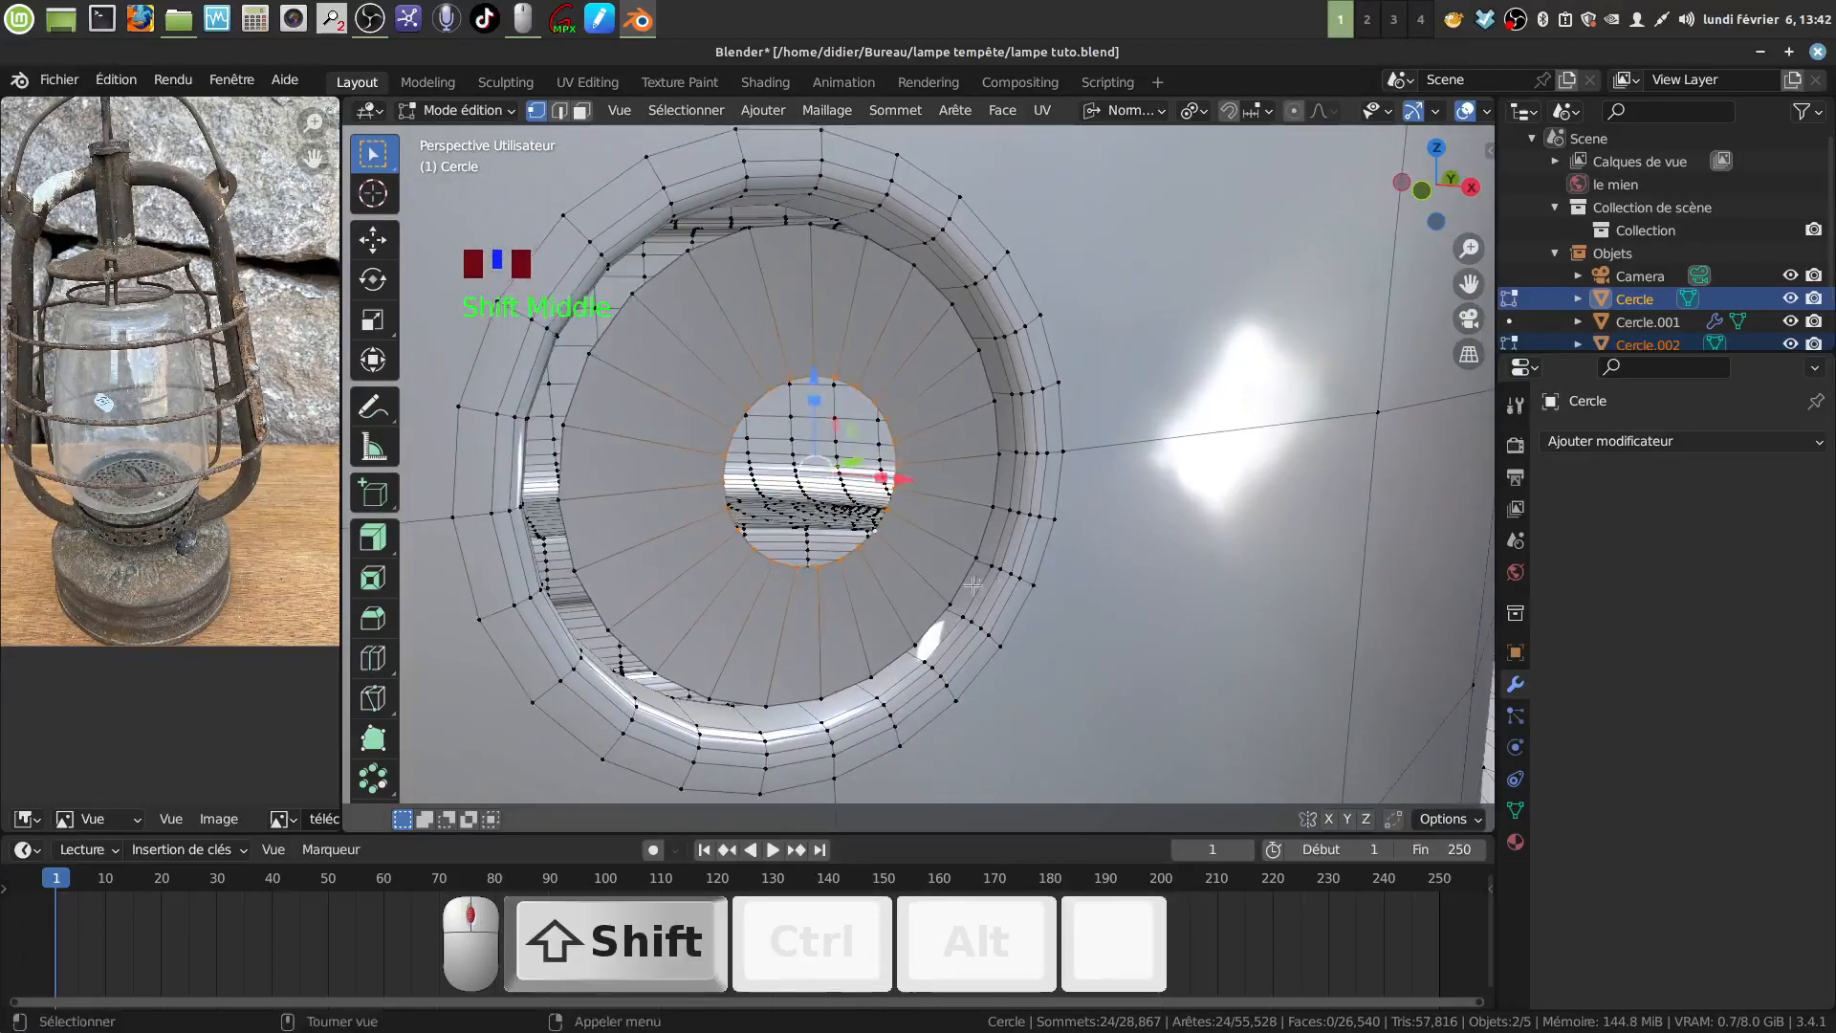
pyautogui.keyDown('shift'); pyautogui.moveTo(978, 200); pyautogui.dragTo(959, 213, button='middle'); pyautogui.keyUp('shift')
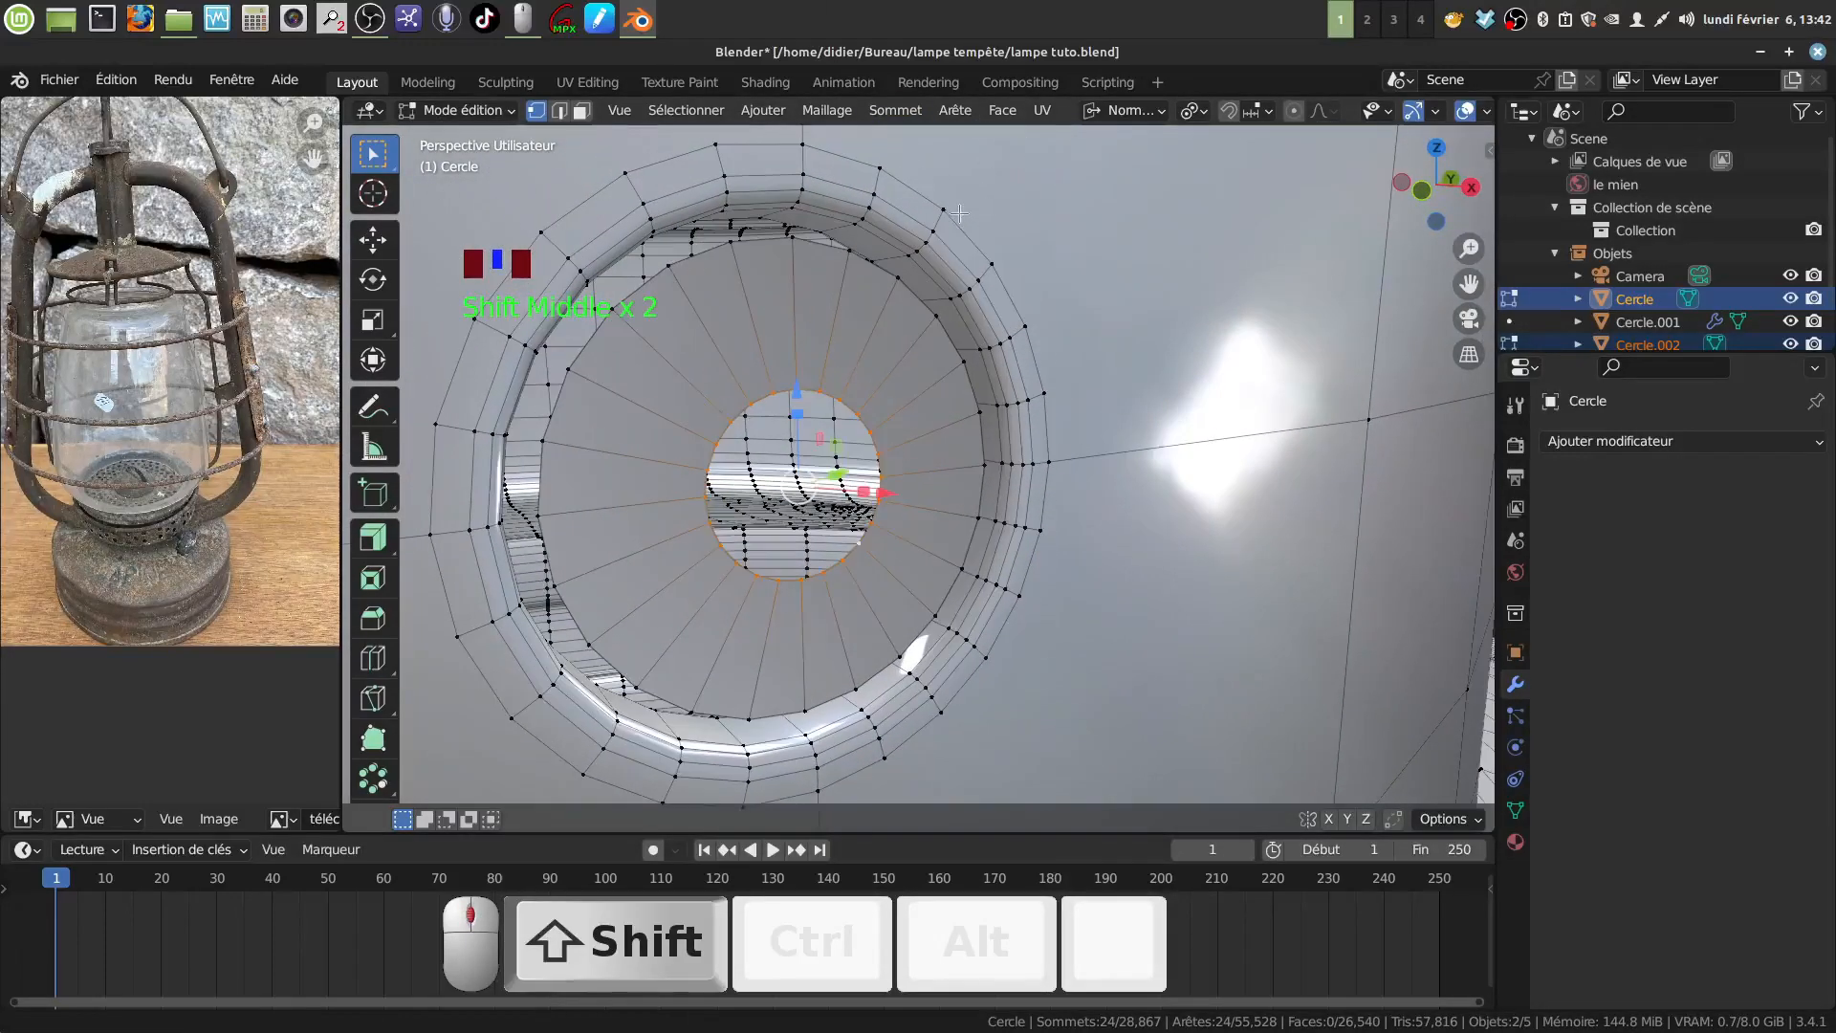
# Fill the disc's small central opening with a grid fill using a span of 6 and an offset of 0.
pyautogui.click(987, 113)
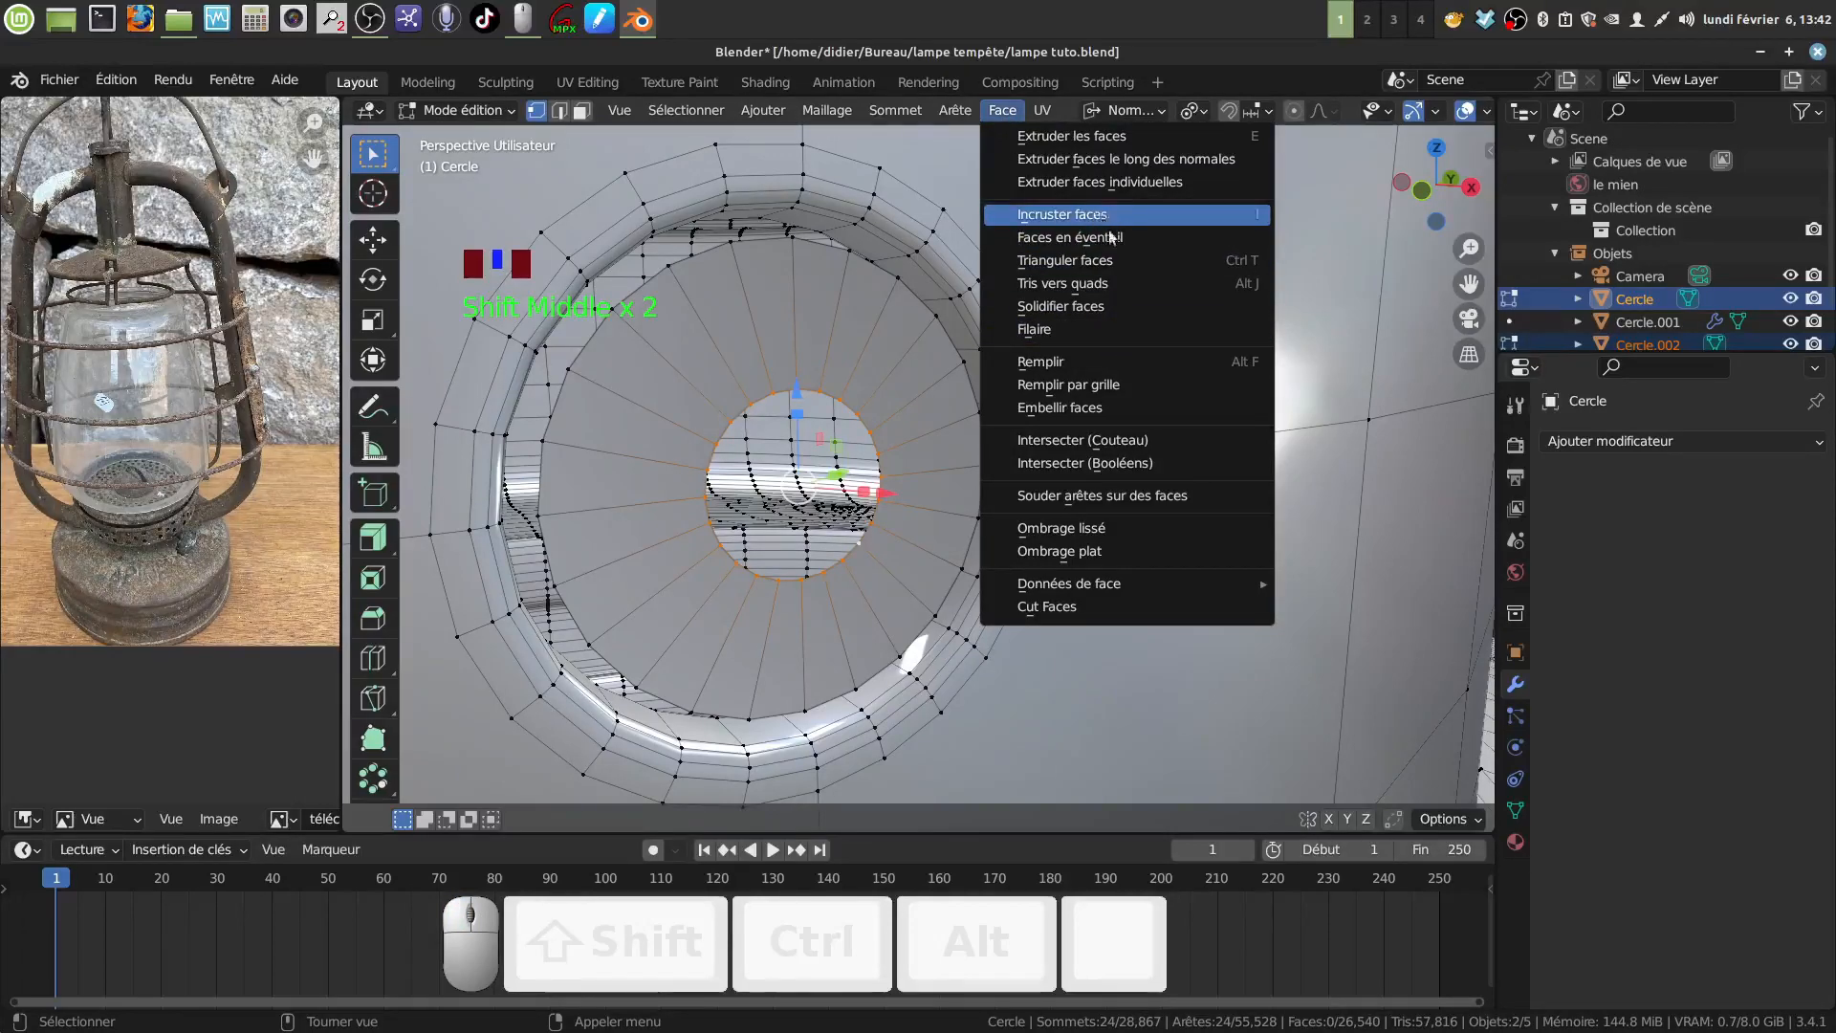
pyautogui.click(1120, 389)
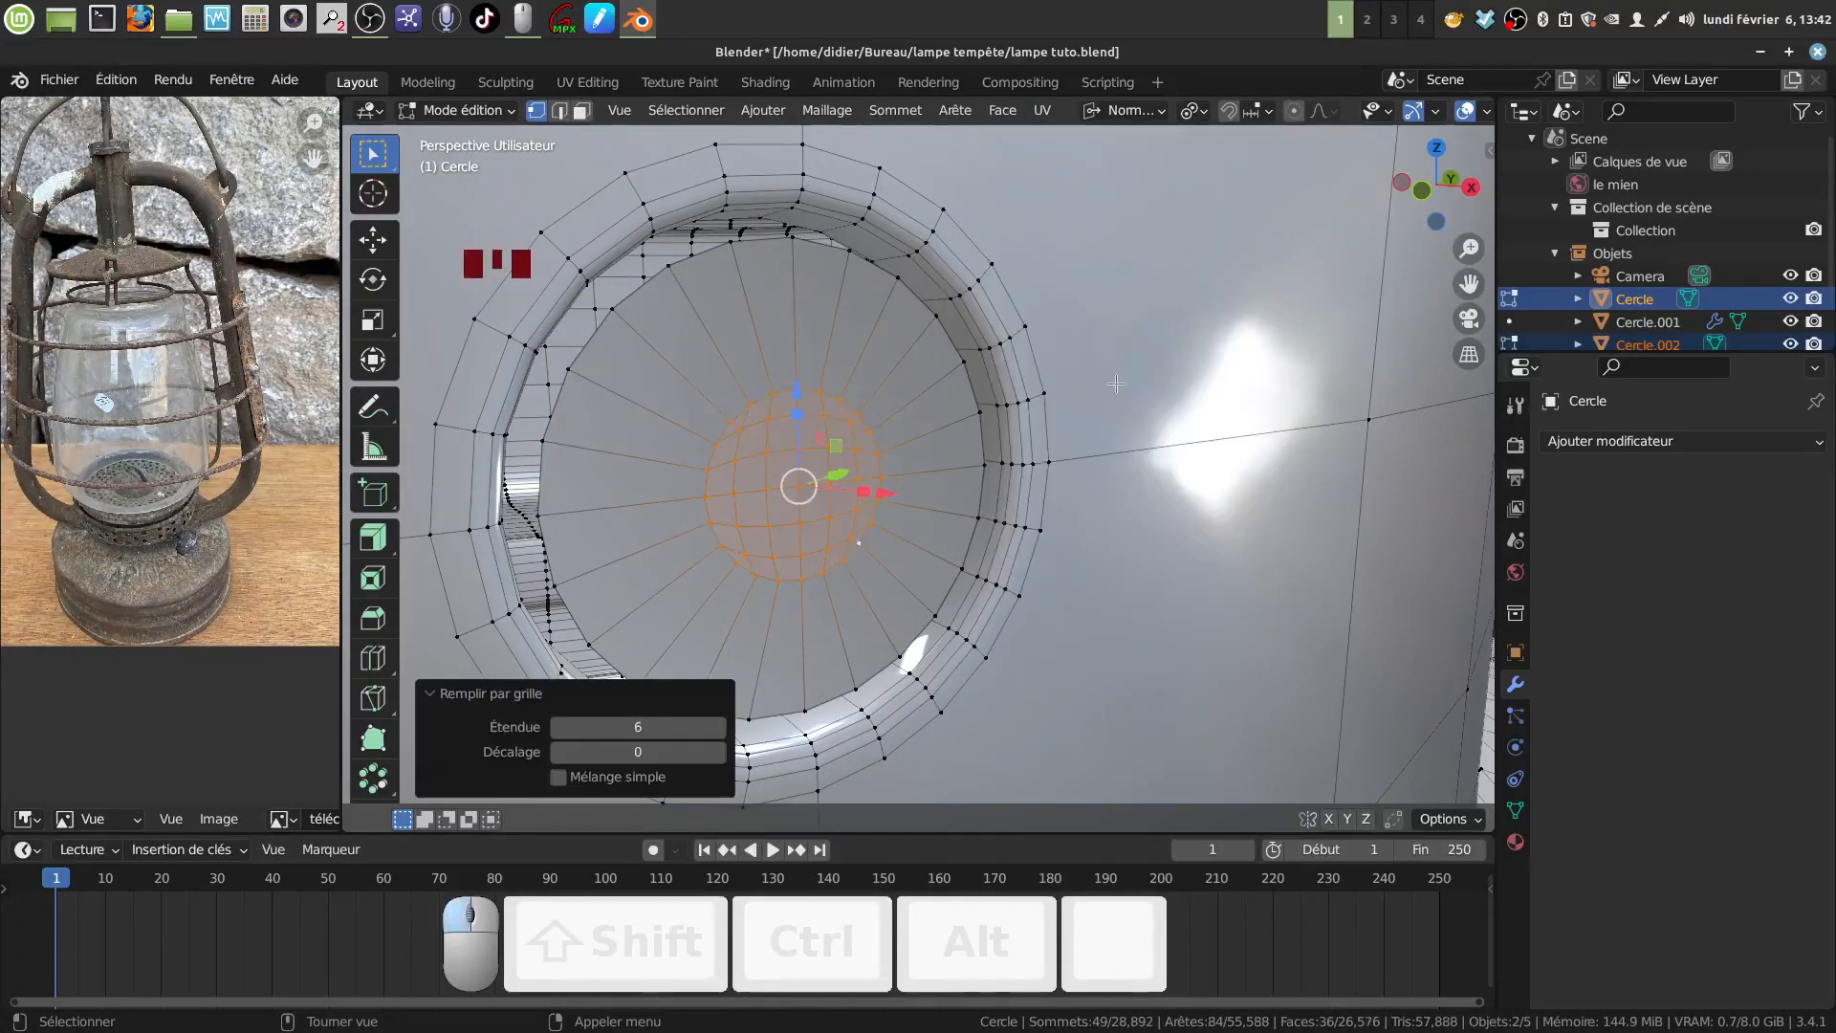
pyautogui.keyDown('shift'); pyautogui.moveTo(903, 455); pyautogui.dragTo(865, 503, button='middle'); pyautogui.keyUp('shift')
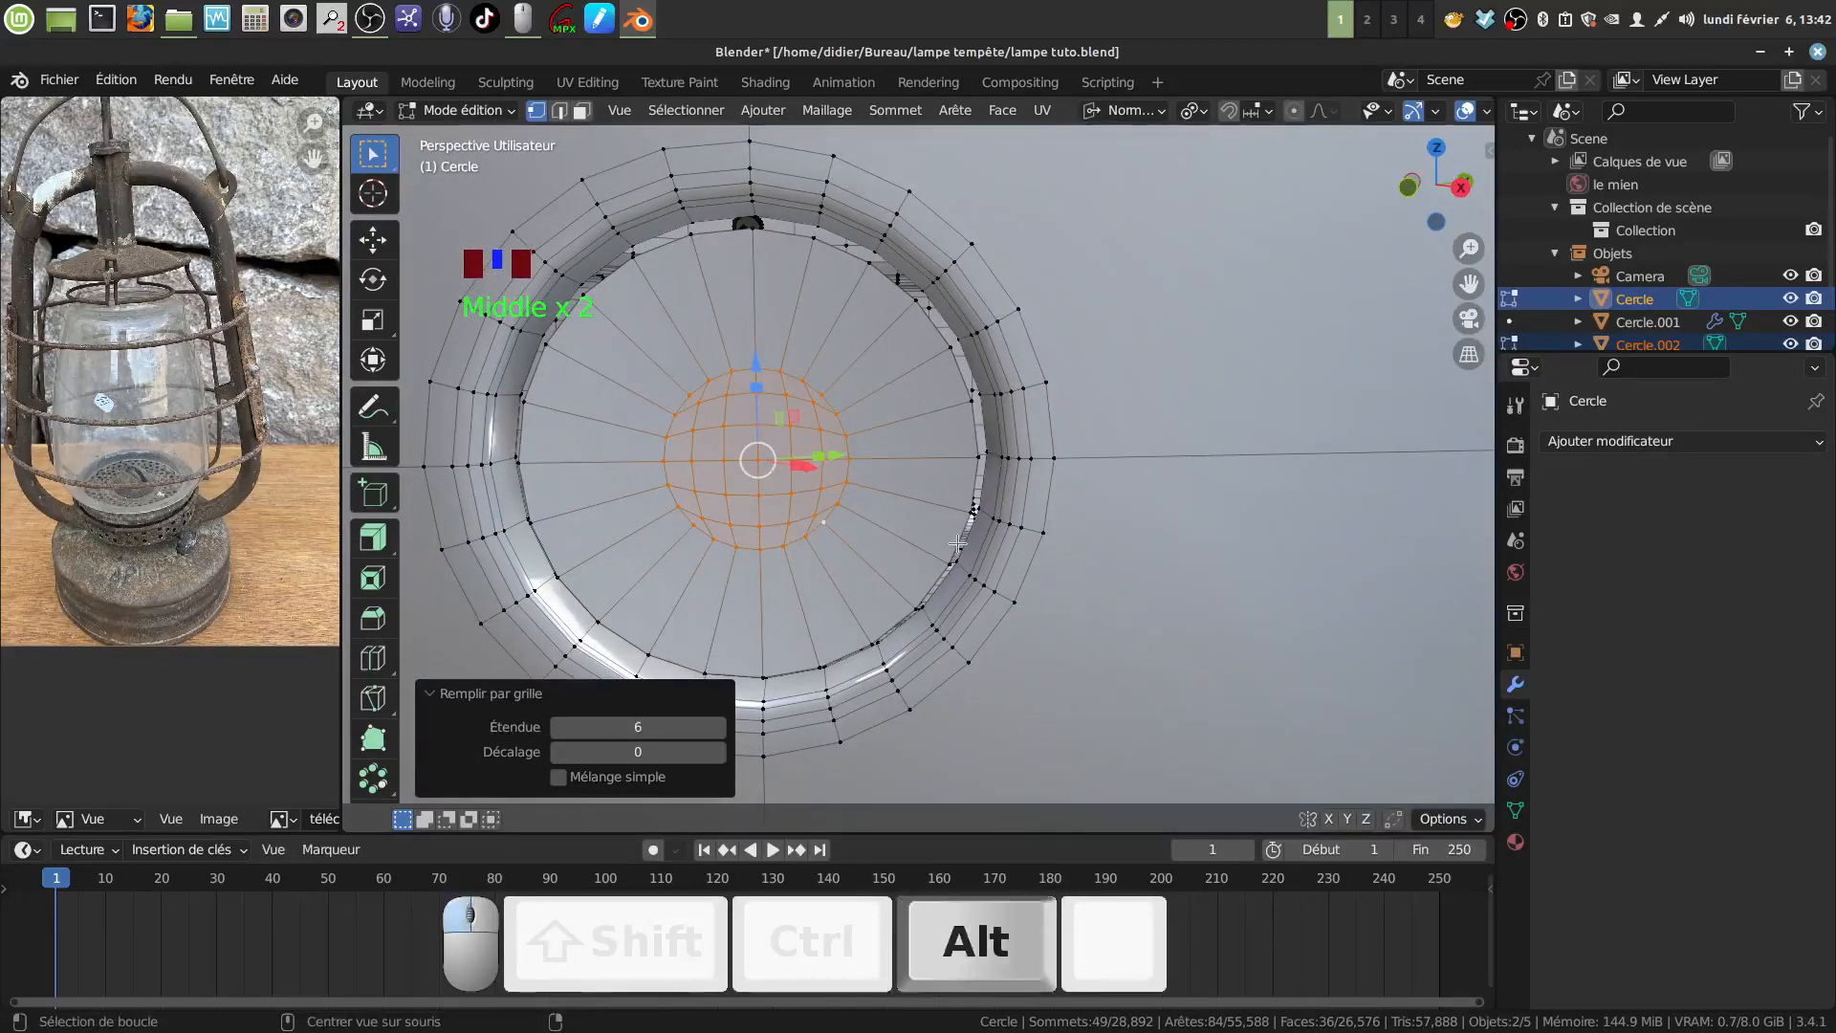
# Select the disc's outer edge loop and scale it to 1.054 so it fits closer to the hole's rim.
pyautogui.keyDown('alt'); pyautogui.click(975, 557); pyautogui.keyUp('alt')
pyautogui.press('s')
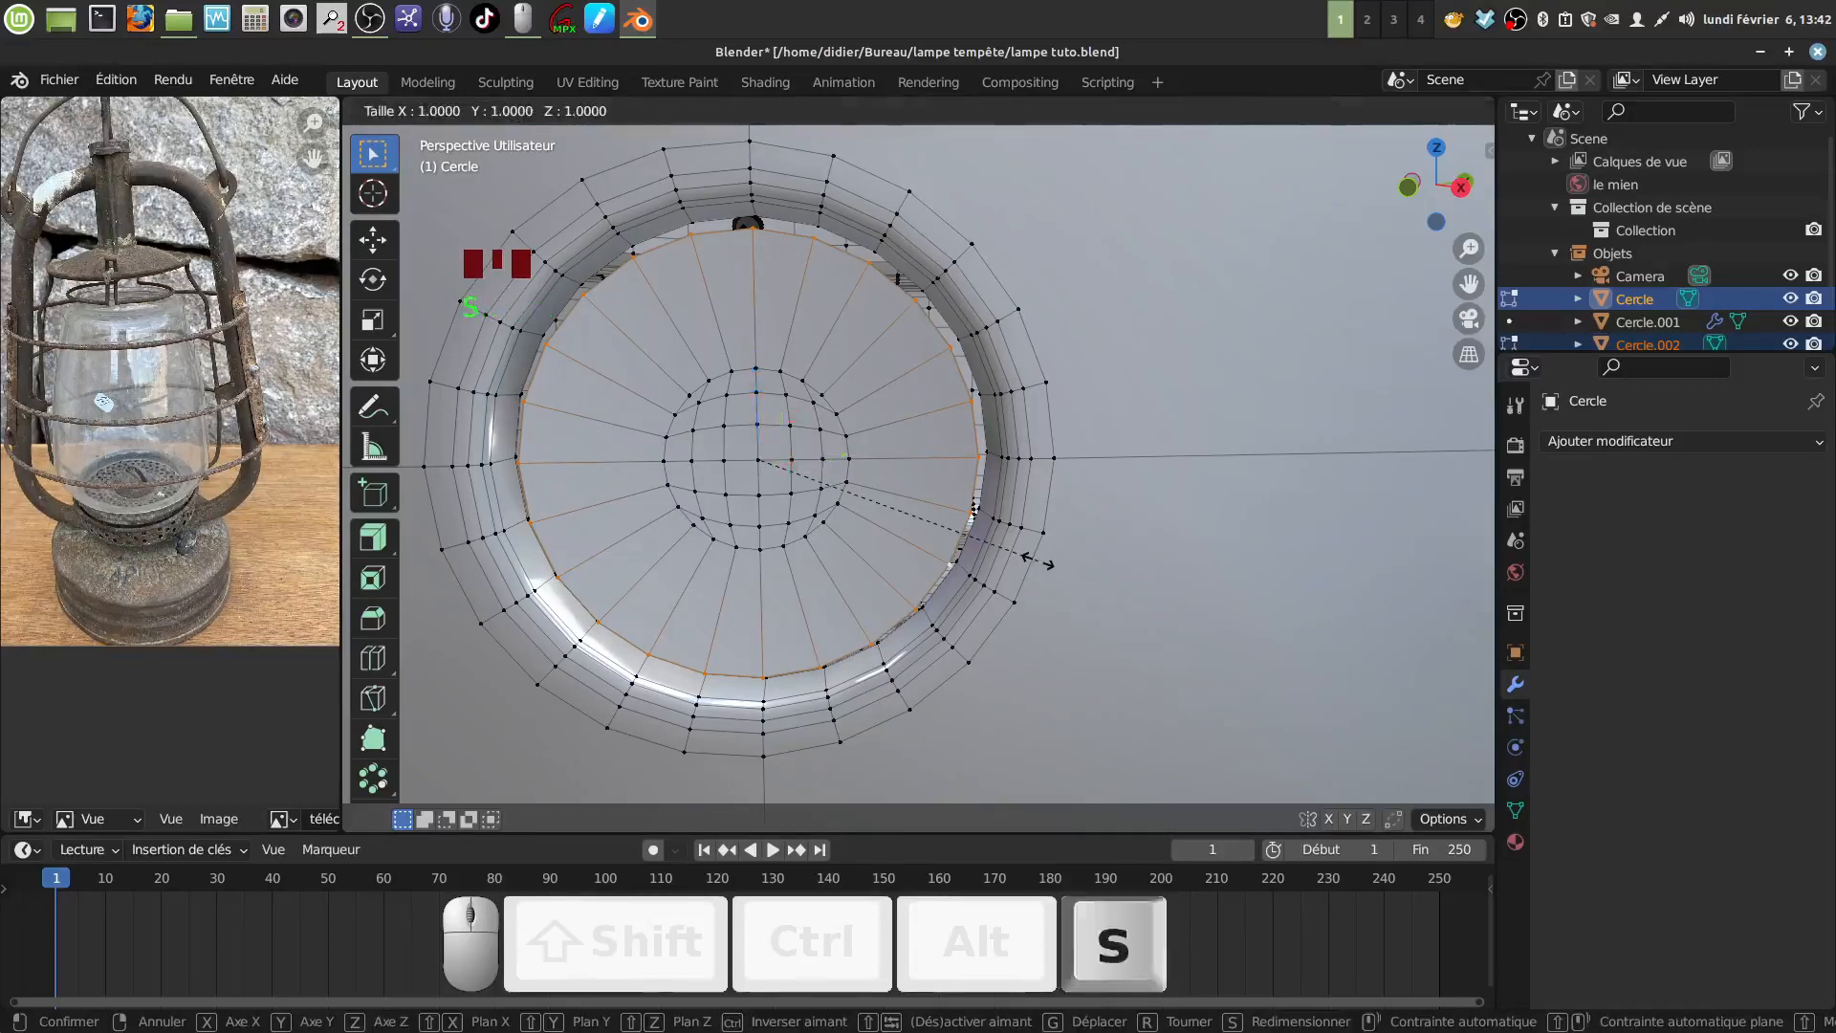
pyautogui.click(1055, 559)
pyautogui.moveTo(789, 519); pyautogui.dragTo(896, 549, button='middle')
pyautogui.scroll(-2, 875, 538)
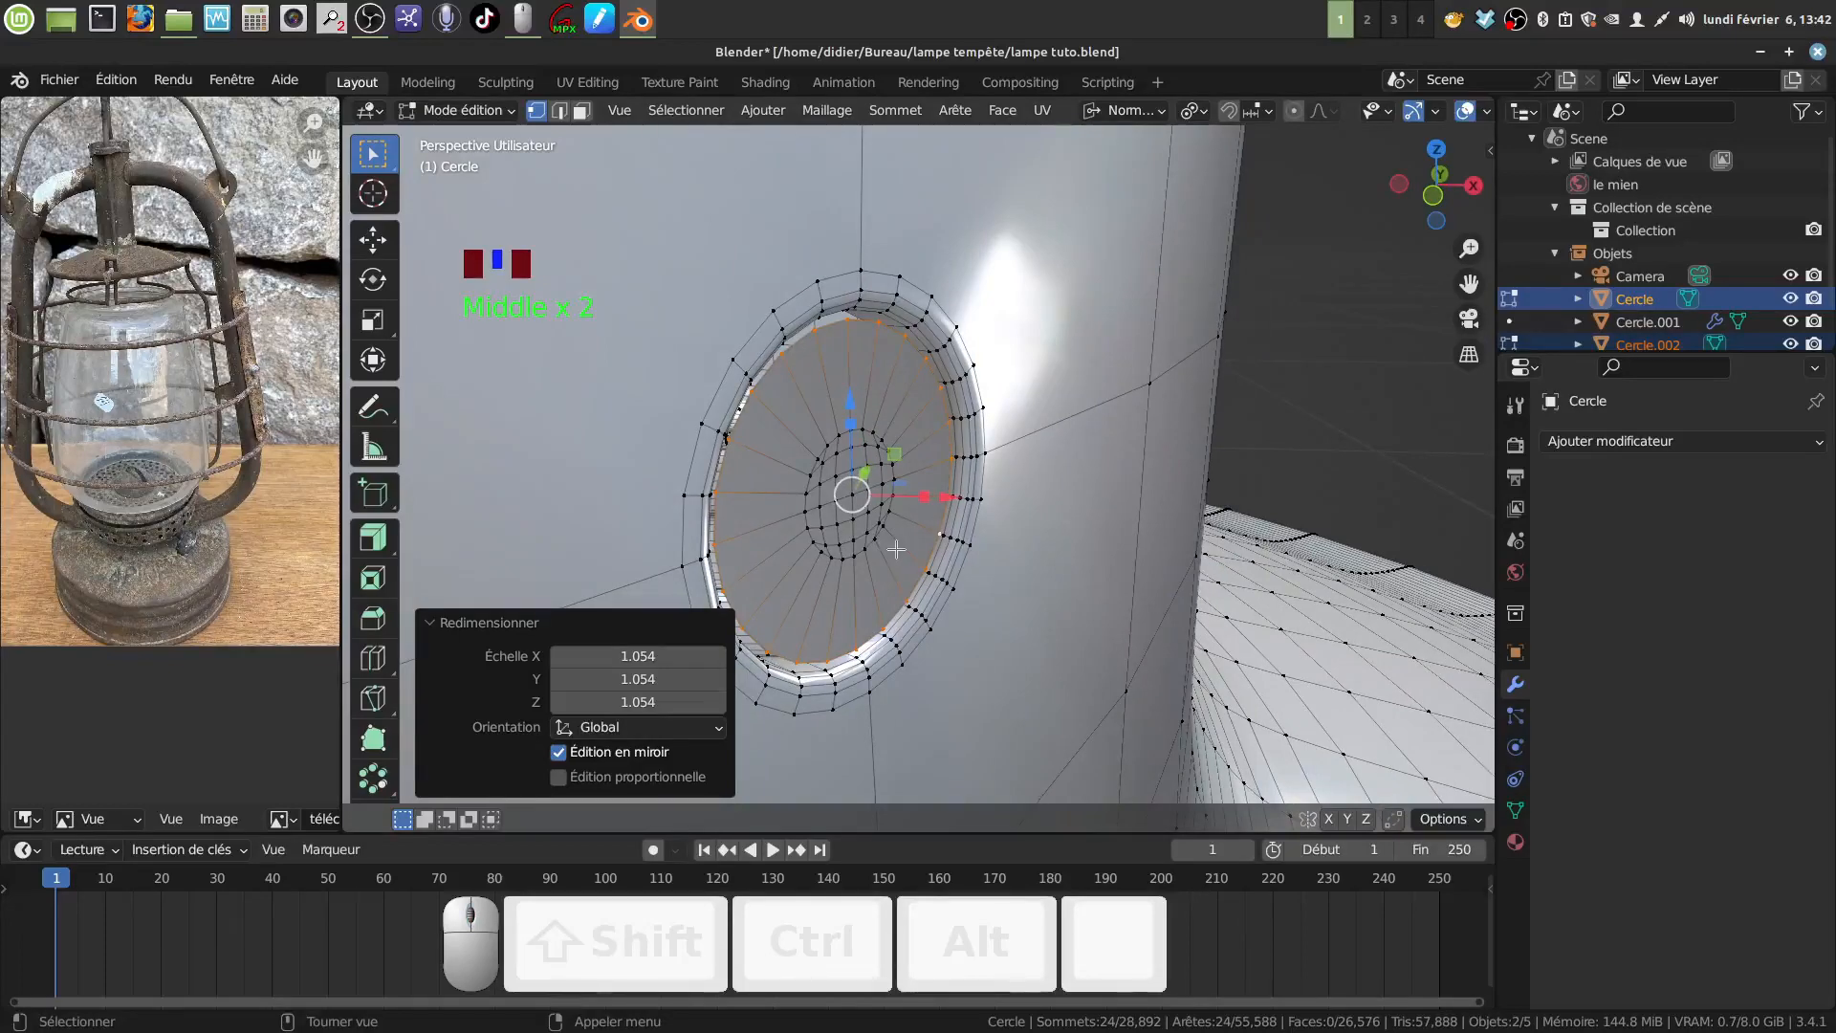
pyautogui.scroll(-1, 896, 549)
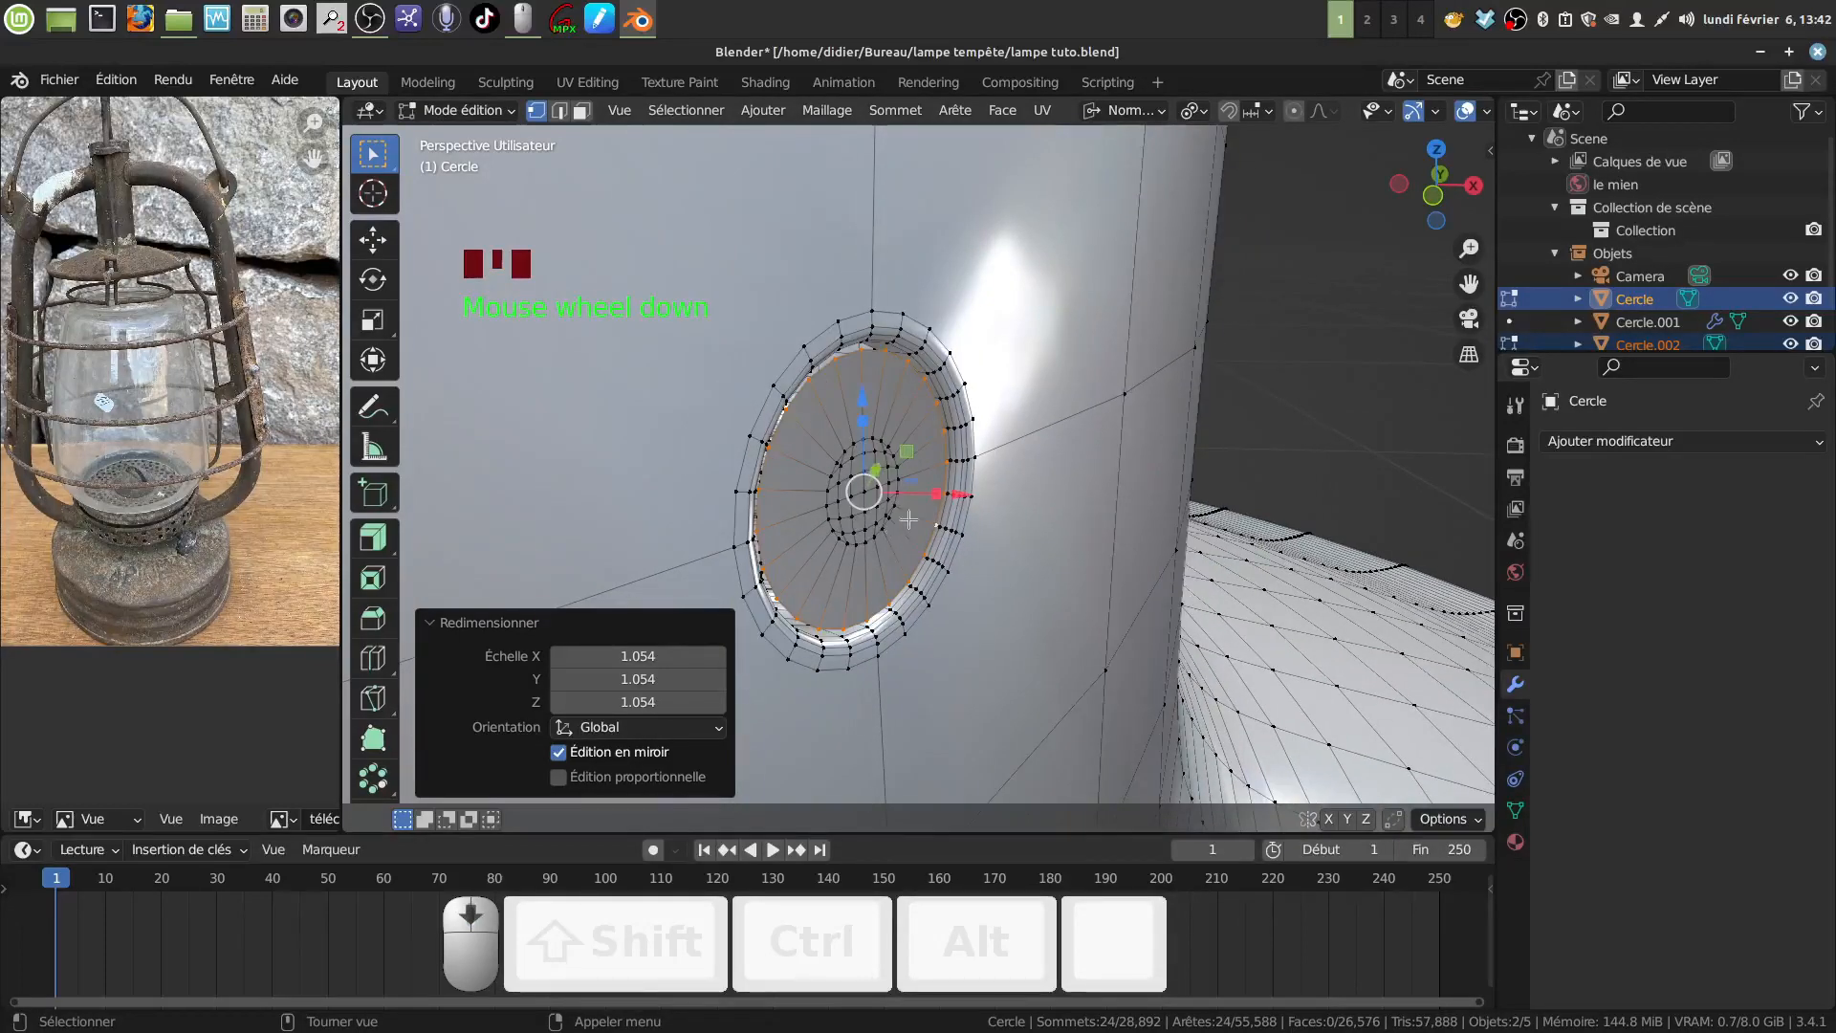
# Select all geometry linked to the disc and separate the selection into its own object.
pyautogui.press('a')
pyautogui.press('a')
pyautogui.moveTo(897, 522); pyautogui.dragTo(907, 537, button='middle')
pyautogui.press('a')
pyautogui.click(867, 523)
pyautogui.press('ctrl')
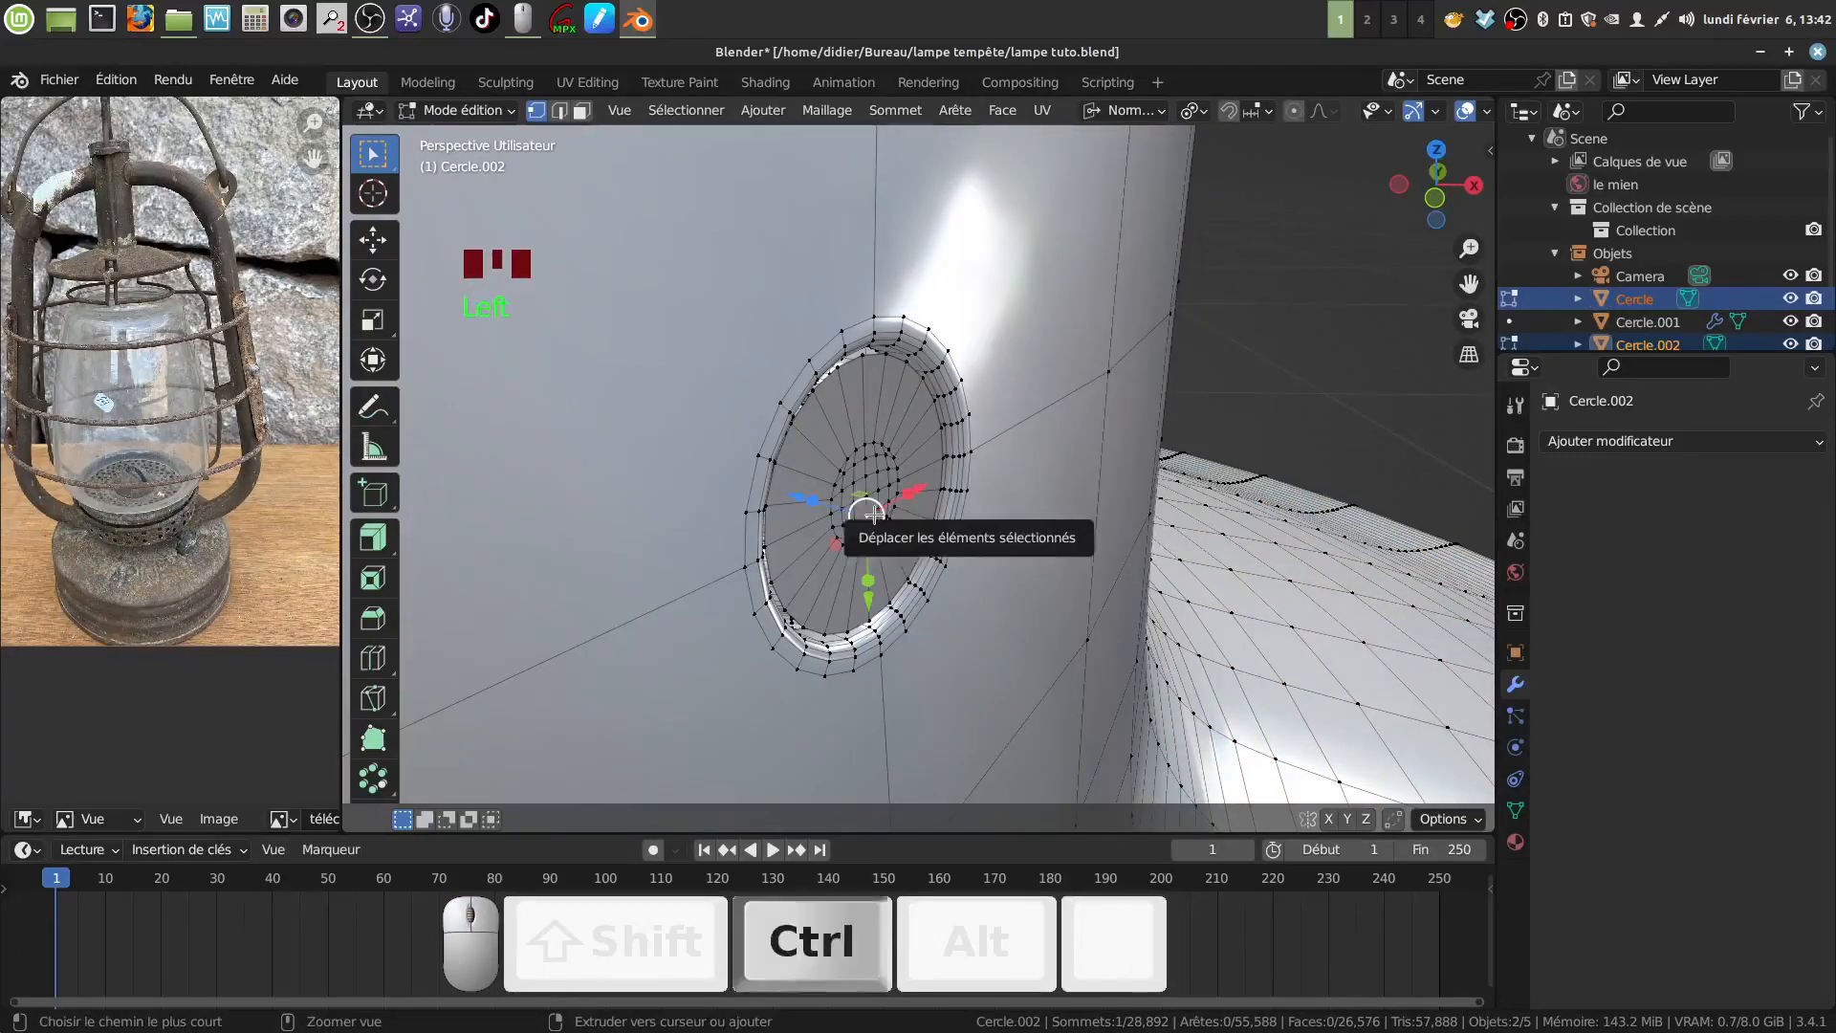
pyautogui.hotkey('ctrl', 'l')
pyautogui.moveTo(873, 514); pyautogui.dragTo(982, 431, button='middle')
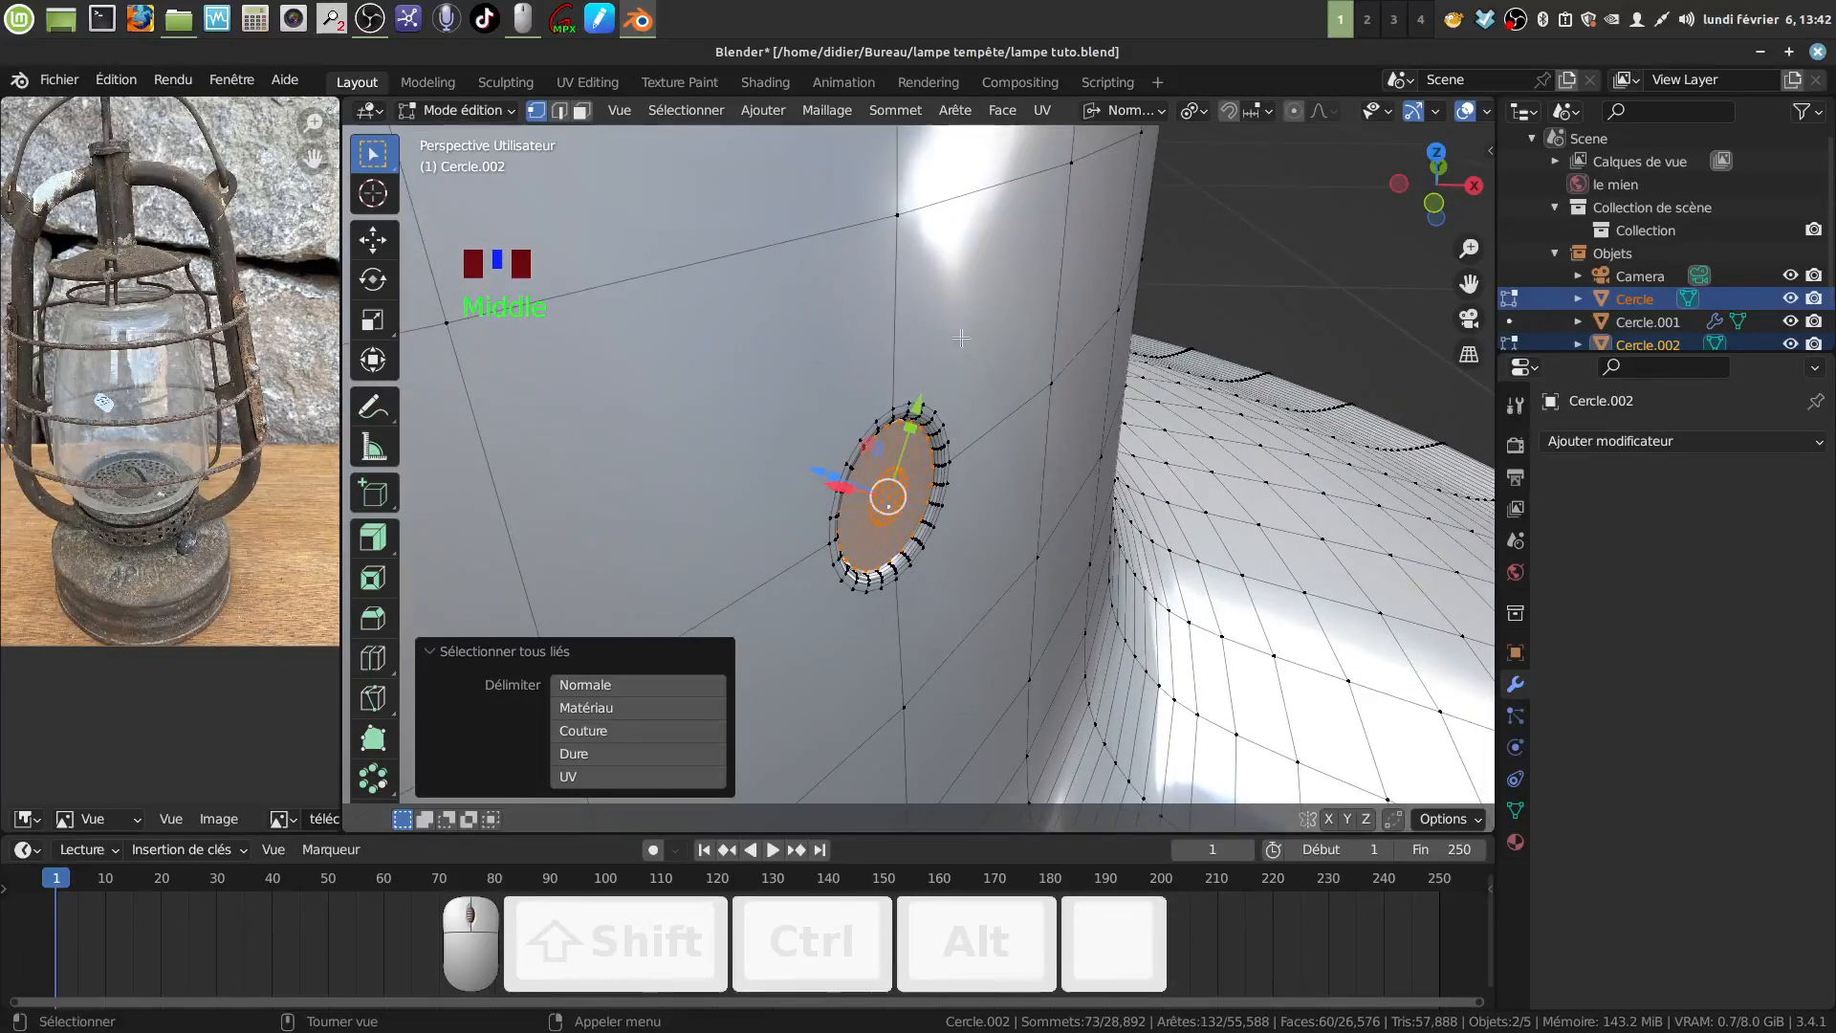
pyautogui.press('p')
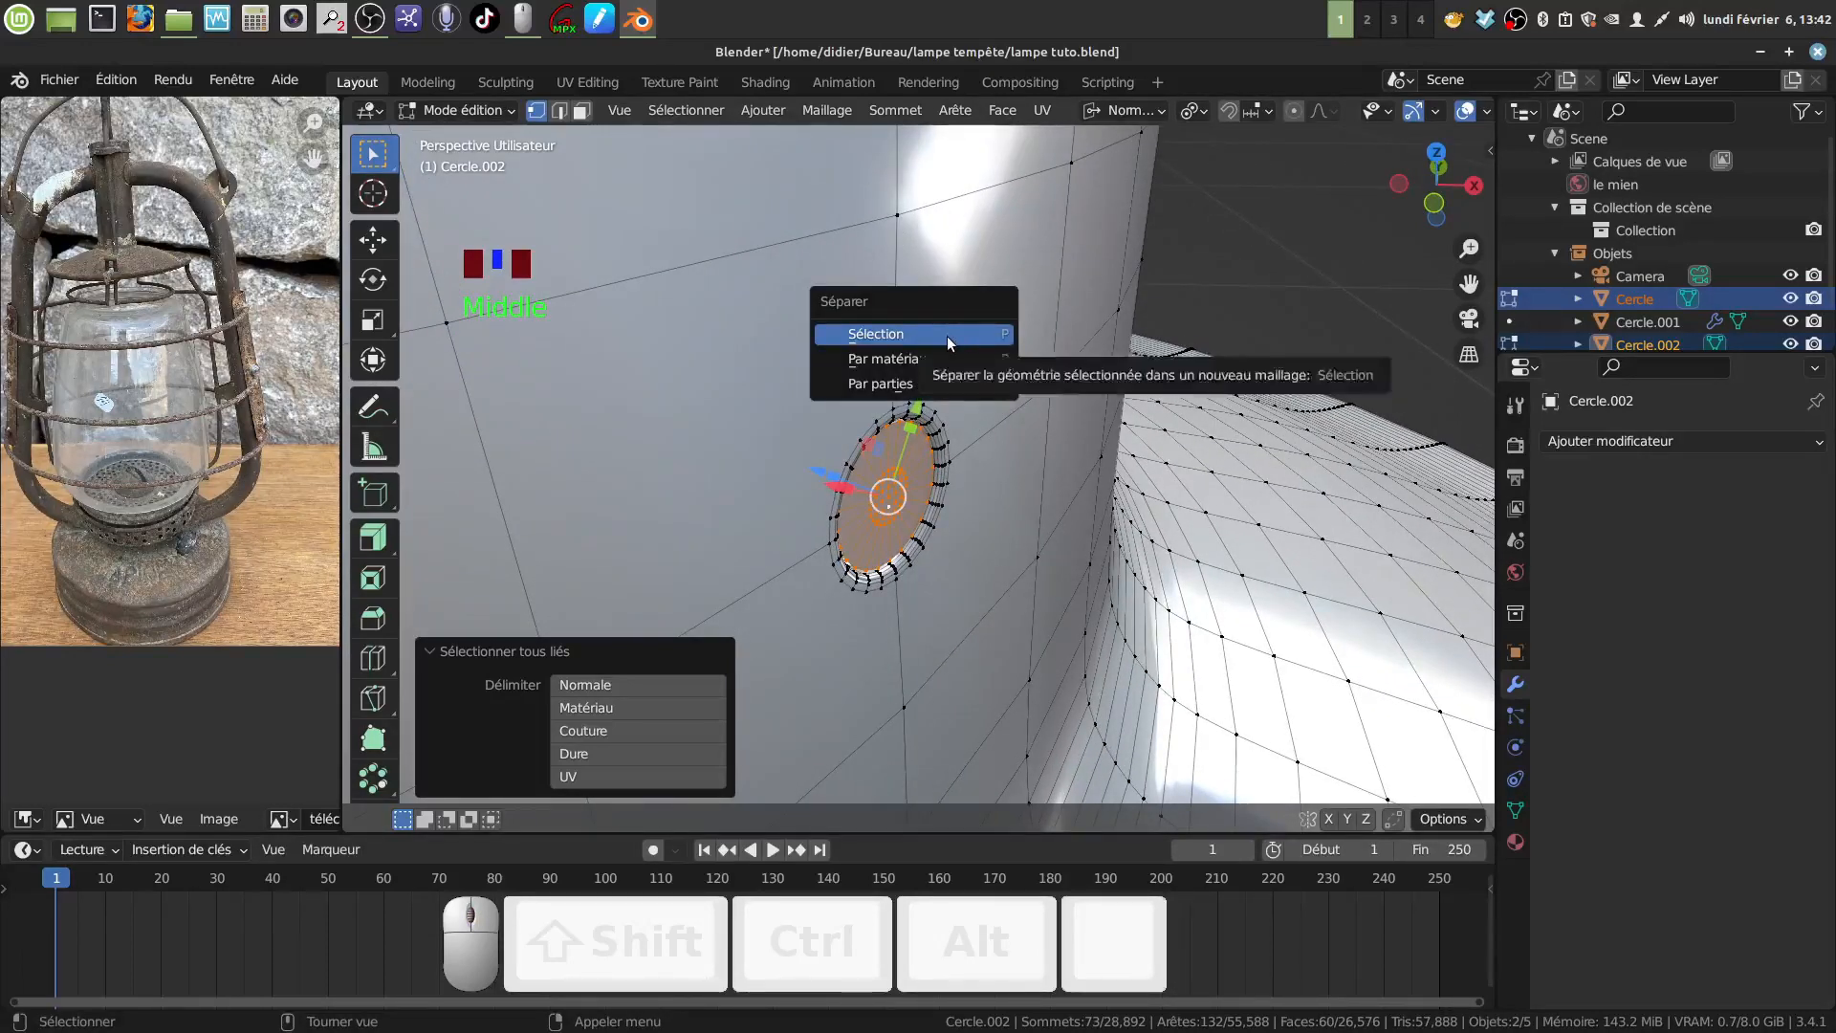
pyautogui.click(947, 336)
pyautogui.press('Delete')
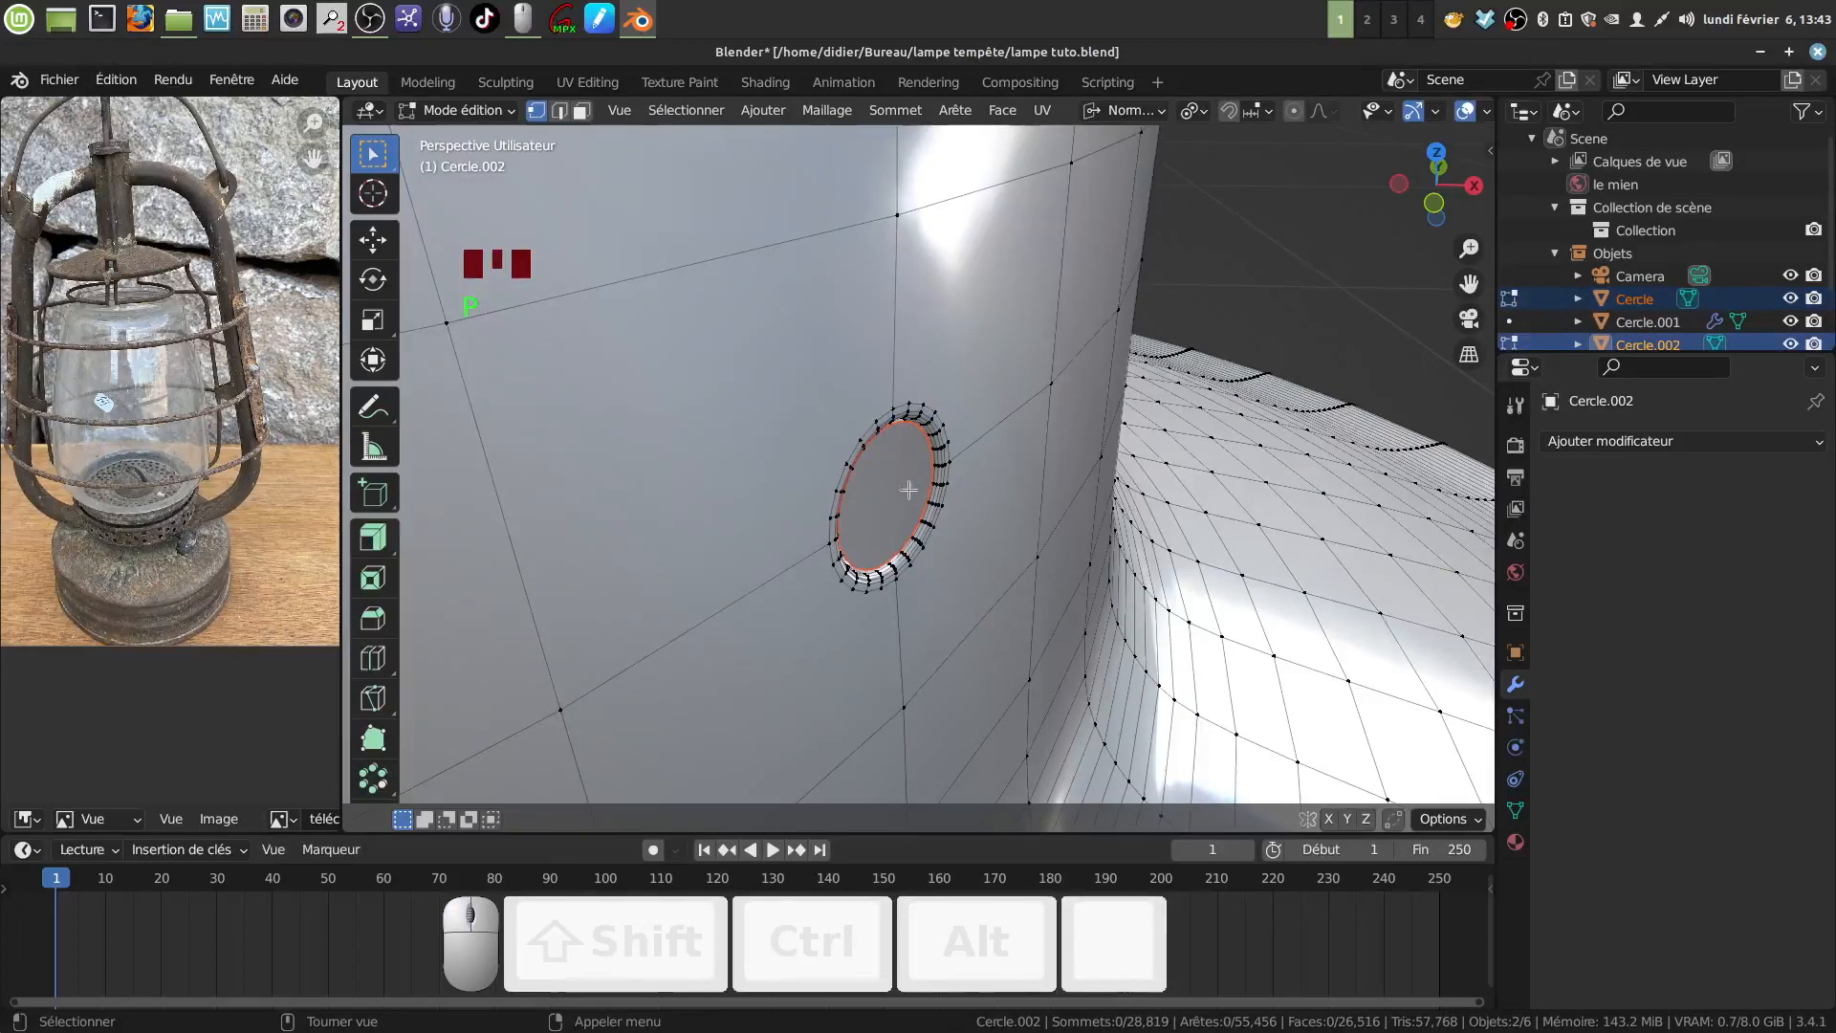
# Leave Edit Mode, select the separated disc and set its origin to its geometry.
pyautogui.press('Tab')
pyautogui.click(926, 474)
pyautogui.scroll(-4, 928, 467)
pyautogui.moveTo(928, 465)
pyautogui.mouseDown(button='middle')
pyautogui.moveTo(909, 457)
pyautogui.moveTo(926, 449)
pyautogui.mouseUp(button='middle')
pyautogui.scroll(-4, 923, 452)
pyautogui.keyDown('shift'); pyautogui.moveTo(939, 469); pyautogui.dragTo(891, 463, button='middle'); pyautogui.keyUp('shift')
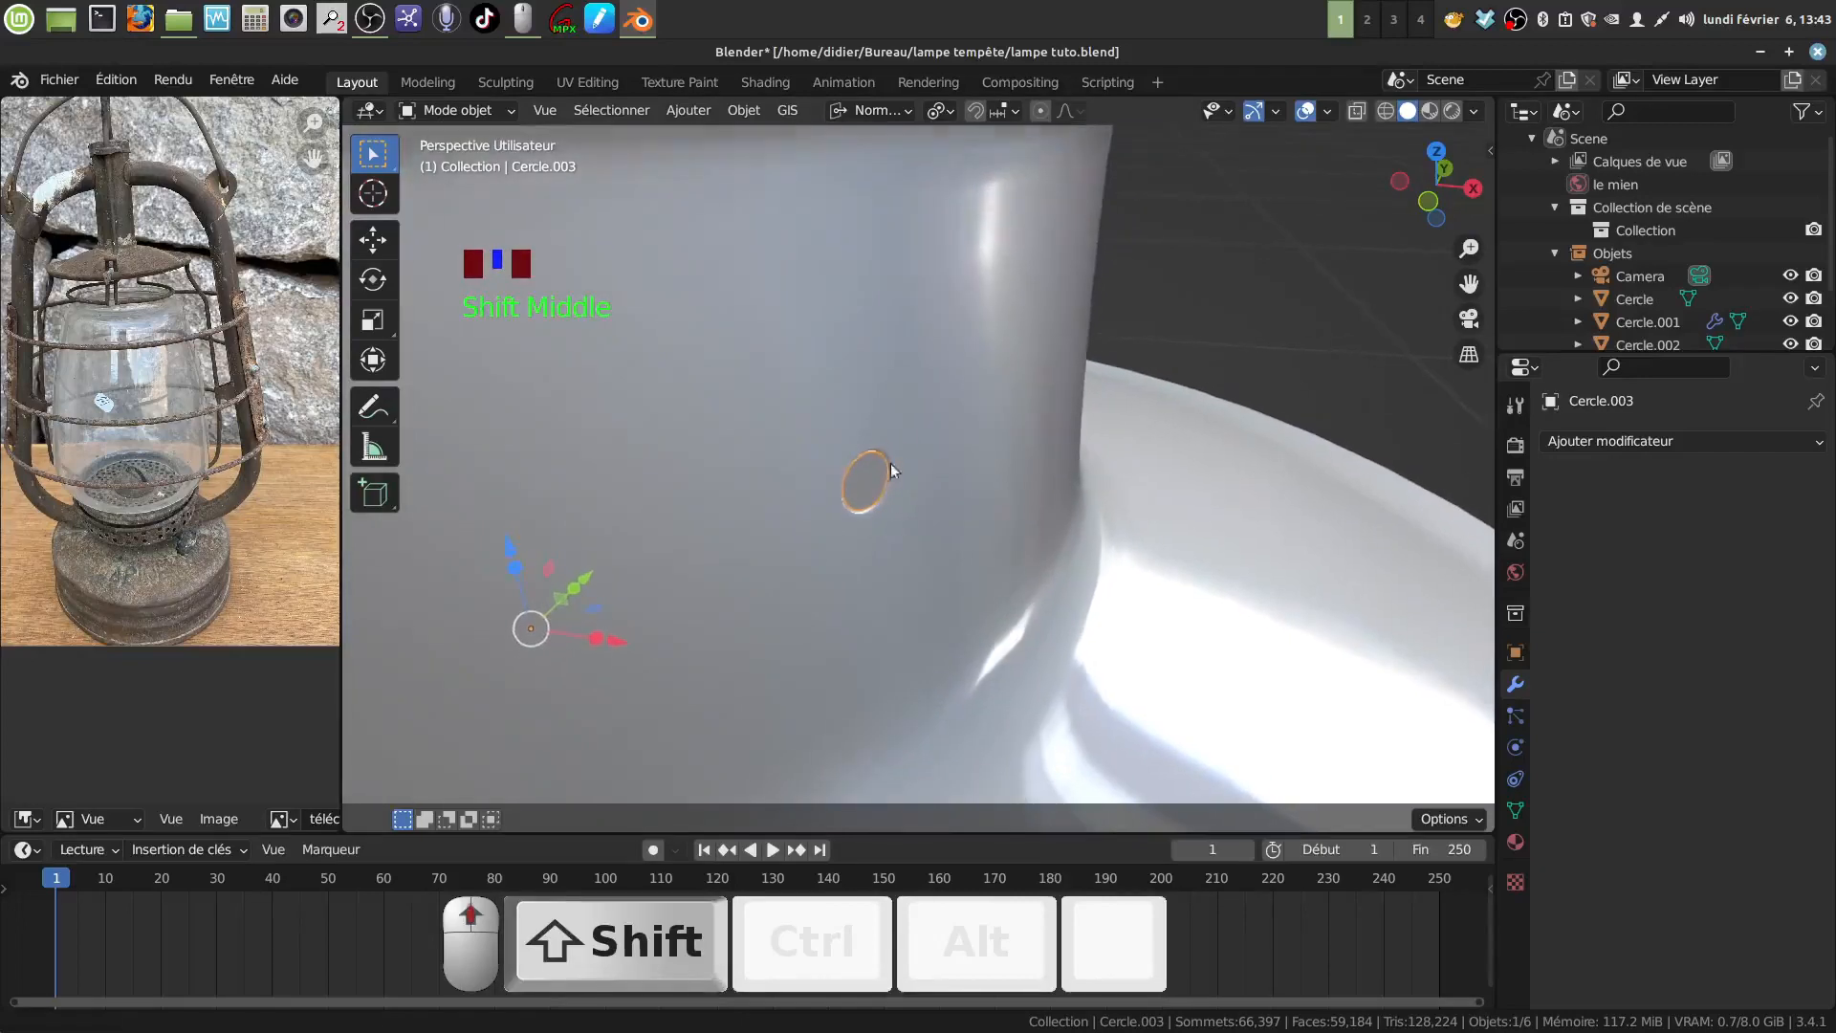
pyautogui.scroll(2, 904, 526)
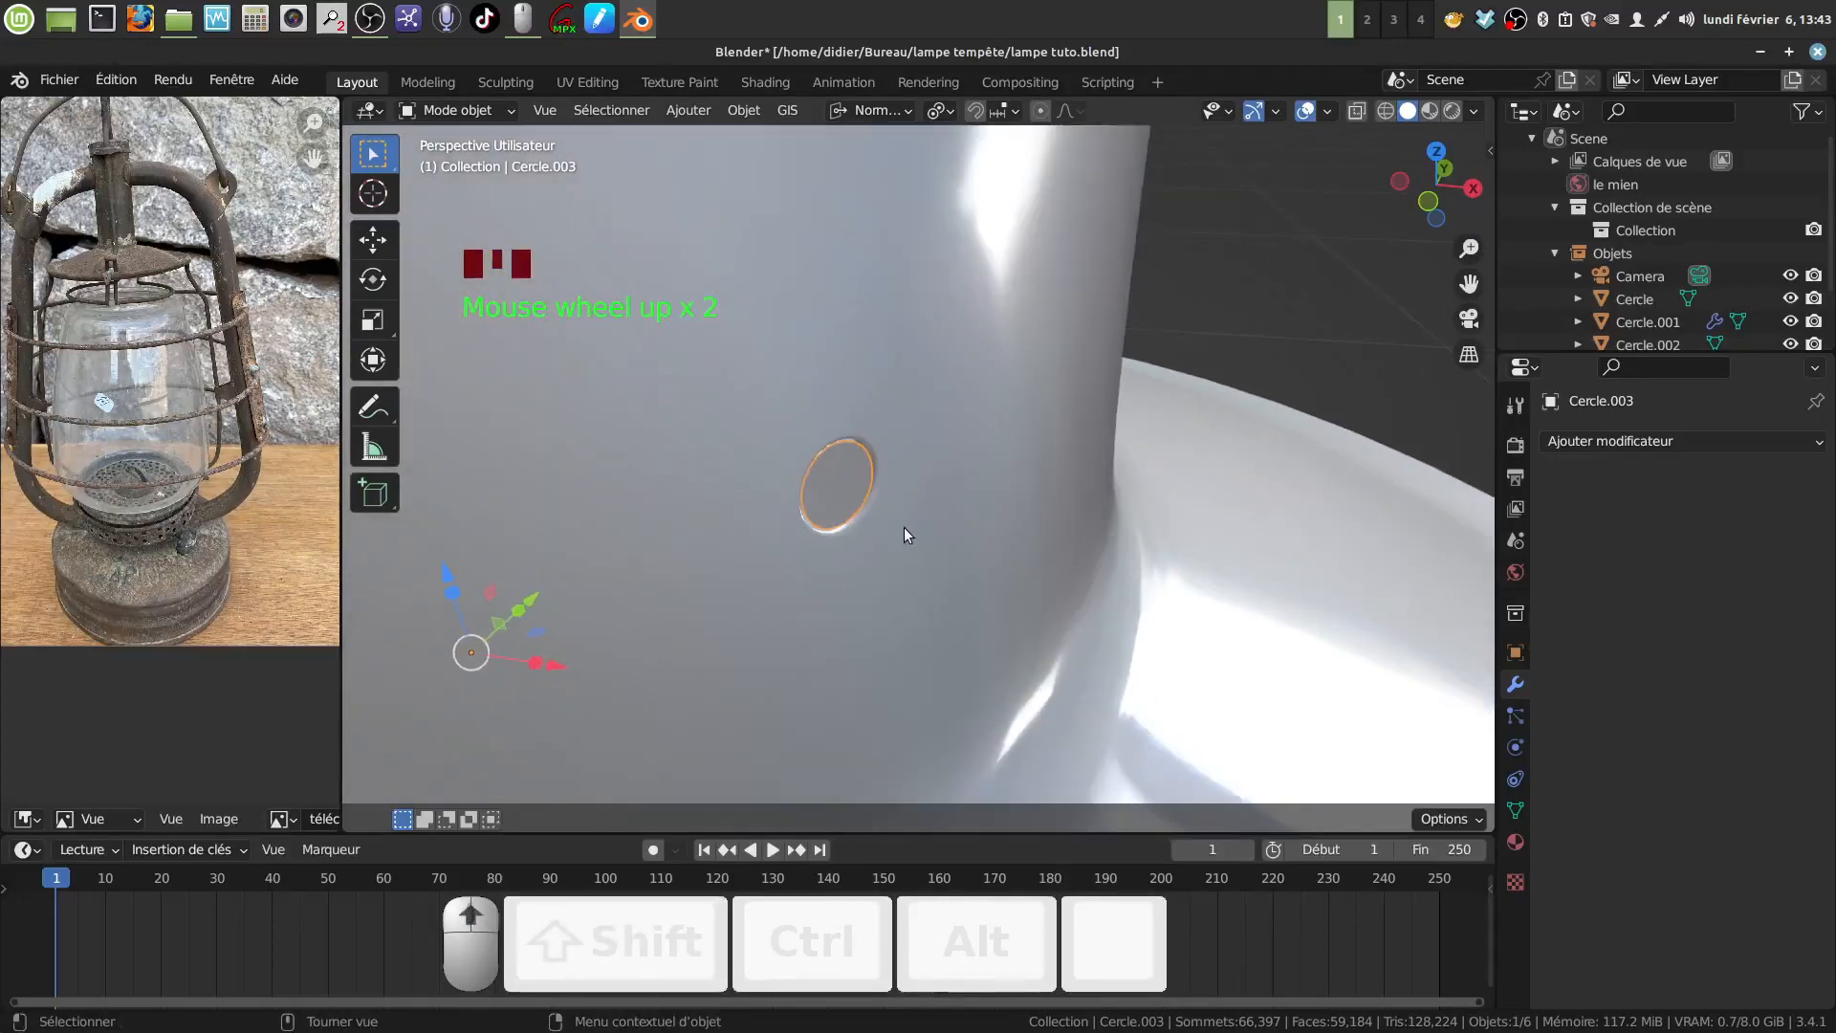
pyautogui.click(747, 113)
pyautogui.moveTo(879, 151)
pyautogui.click(1090, 180)
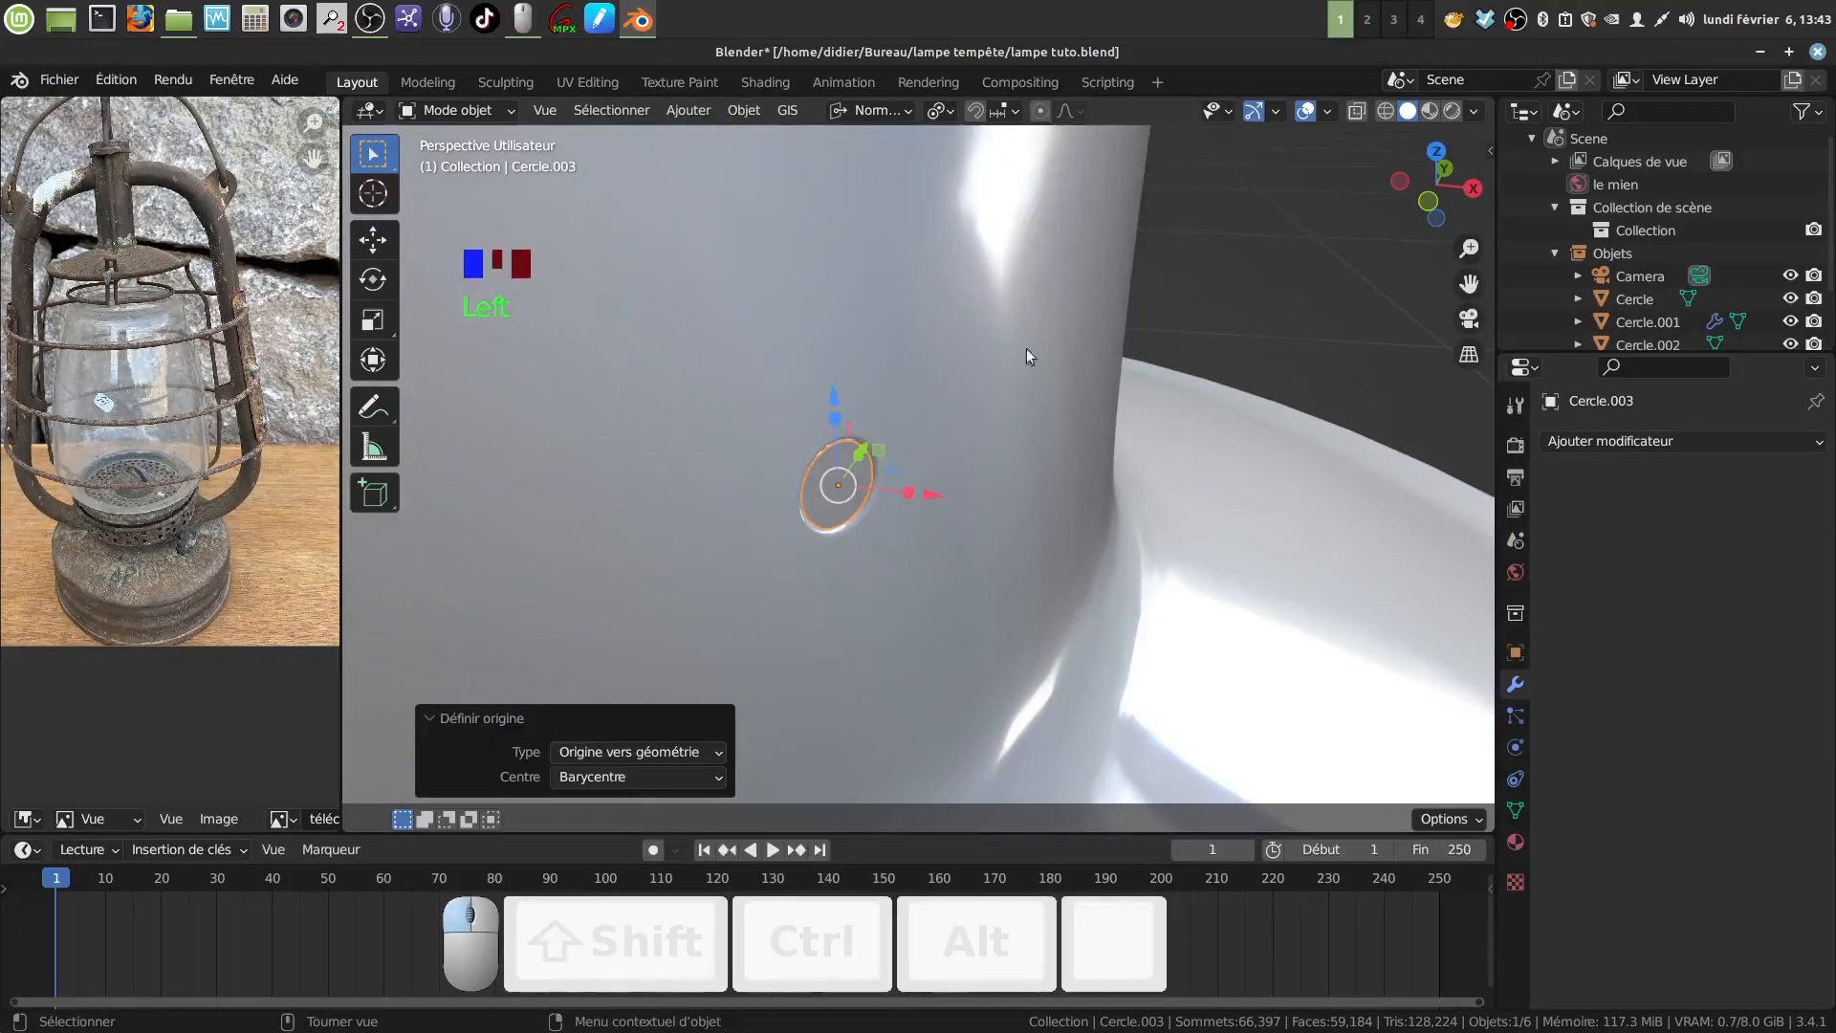
# Move the disc's whole mesh about 0.055 m into the neck along its normal Z axis.
pyautogui.moveTo(1027, 355); pyautogui.dragTo(984, 412, button='middle')
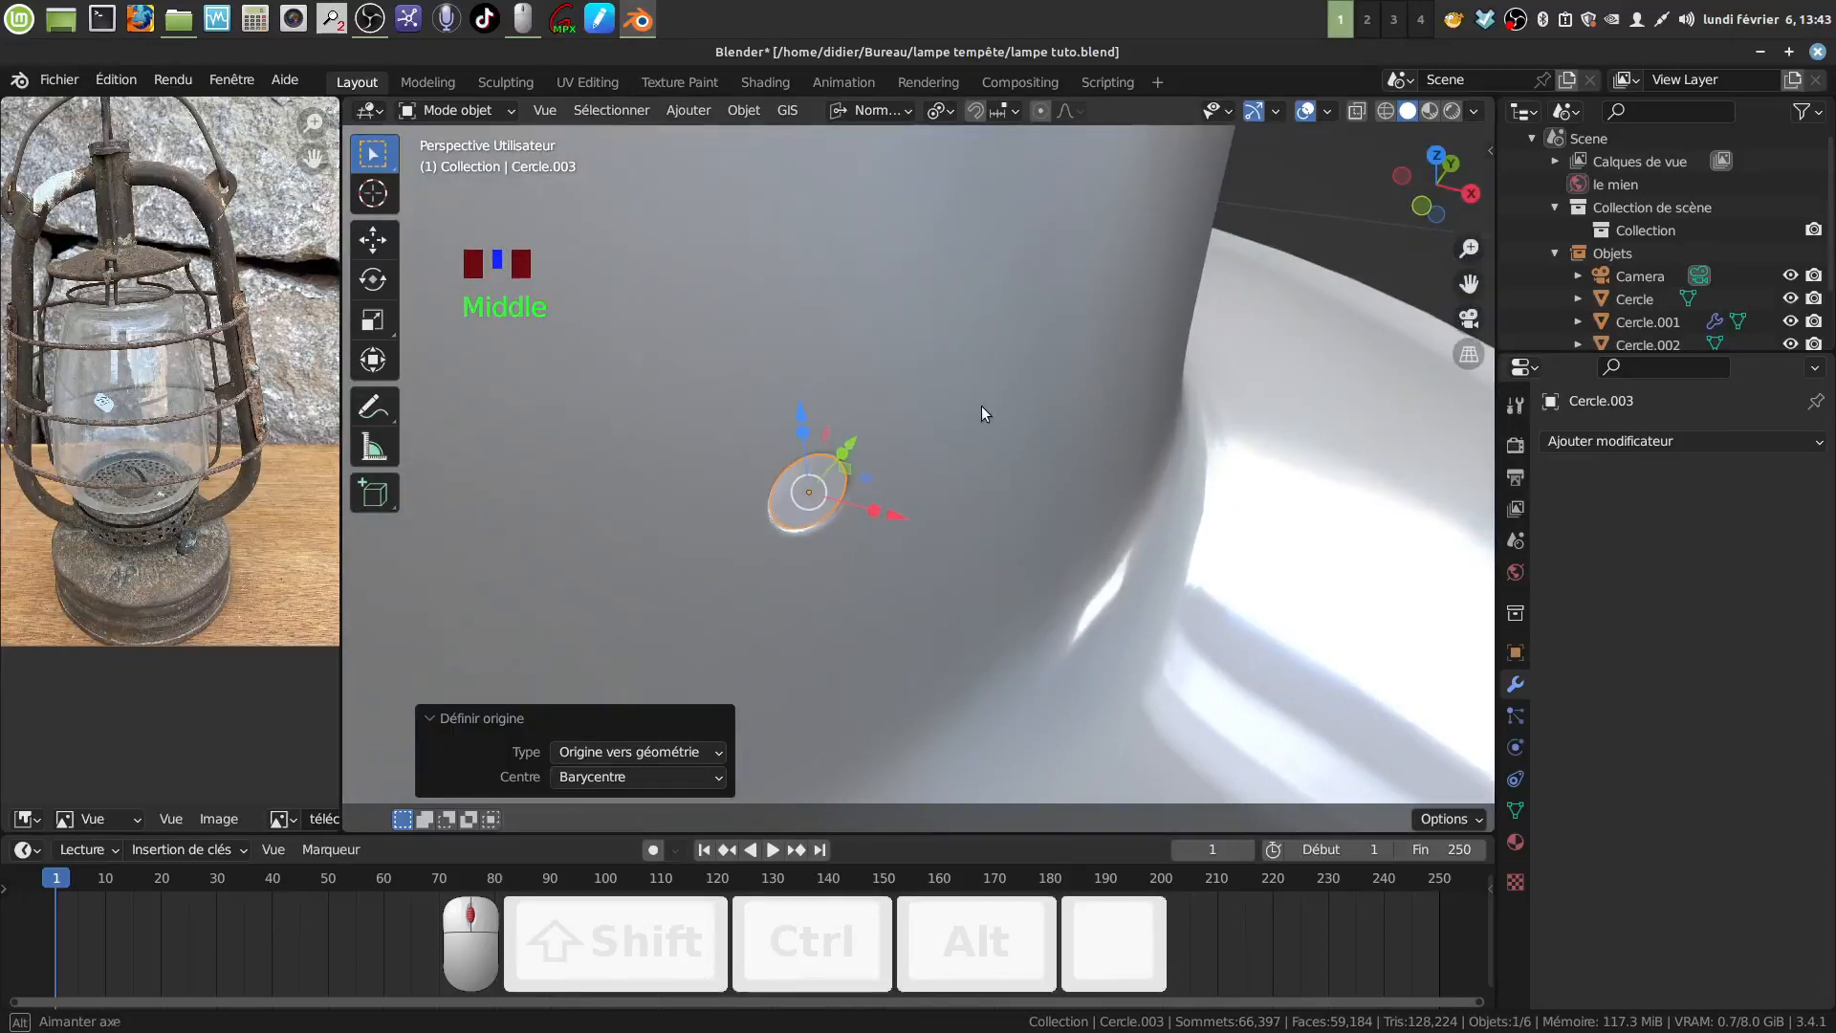
pyautogui.moveTo(914, 184); pyautogui.dragTo(910, 202, button='middle')
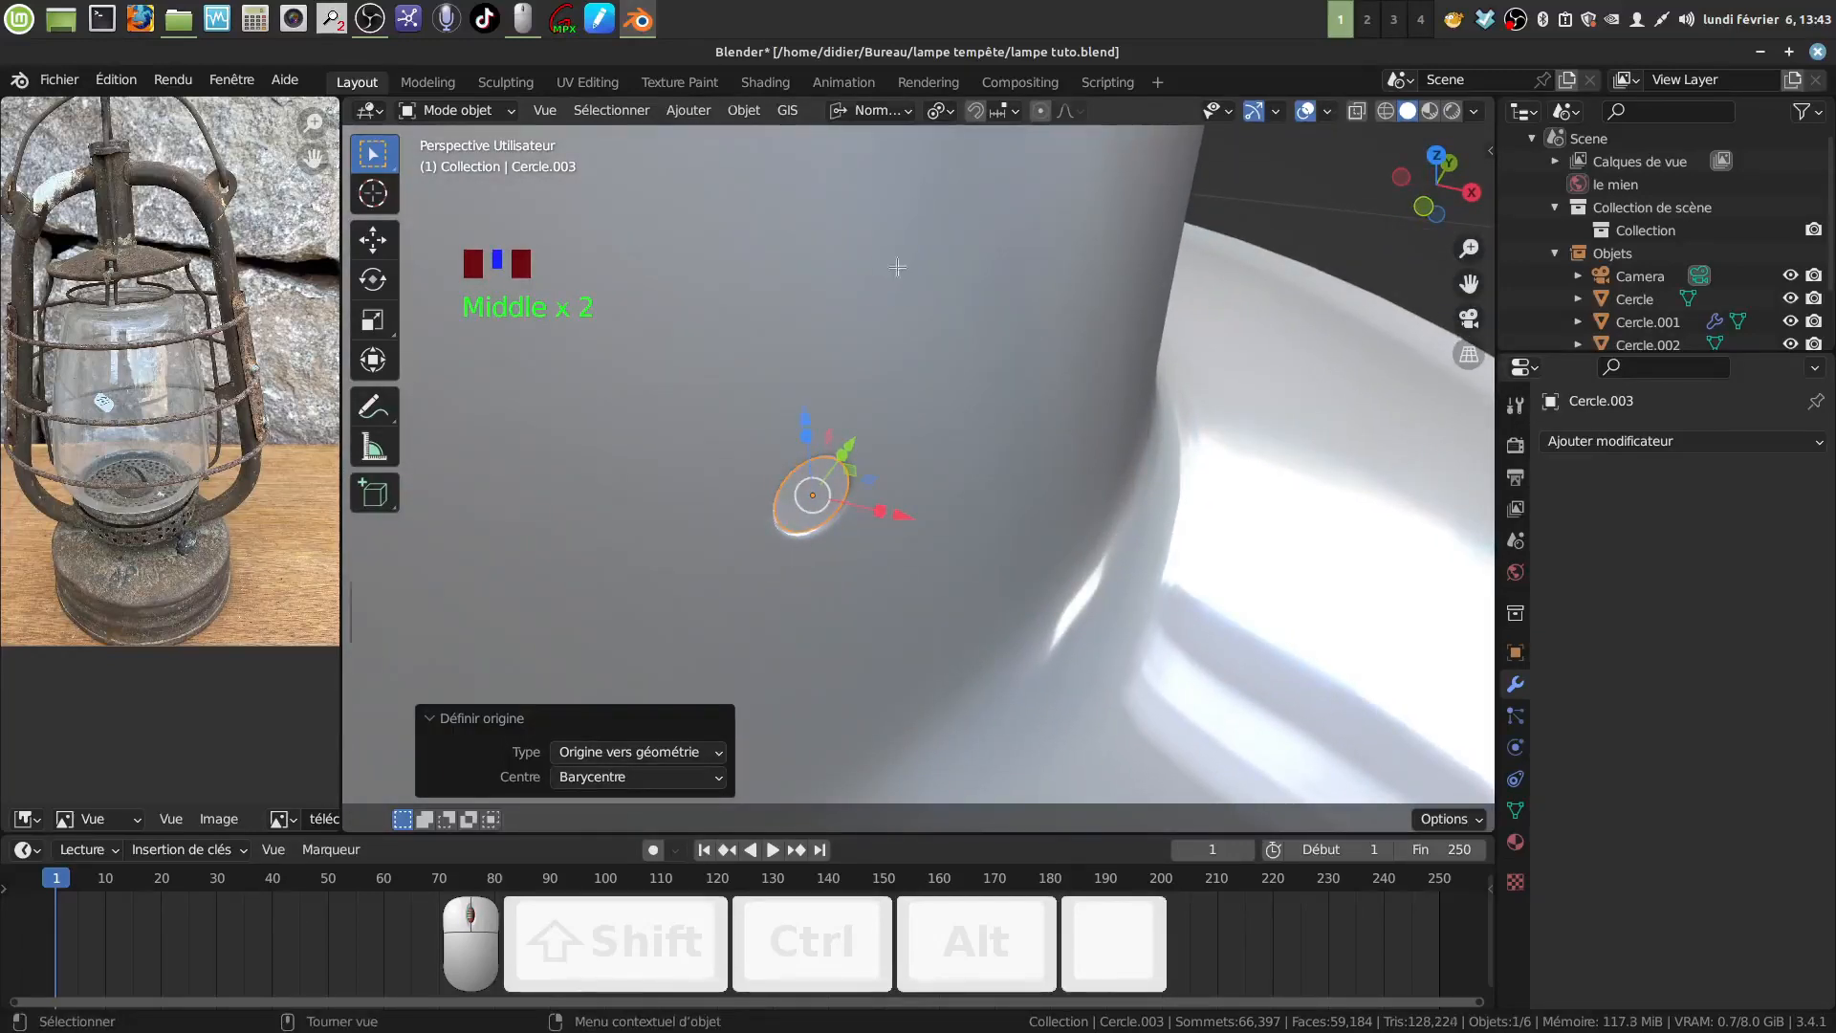
pyautogui.press('Tab')
pyautogui.moveTo(898, 267); pyautogui.dragTo(1008, 471, button='middle')
pyautogui.press('a')
pyautogui.scroll(-3, 997, 483)
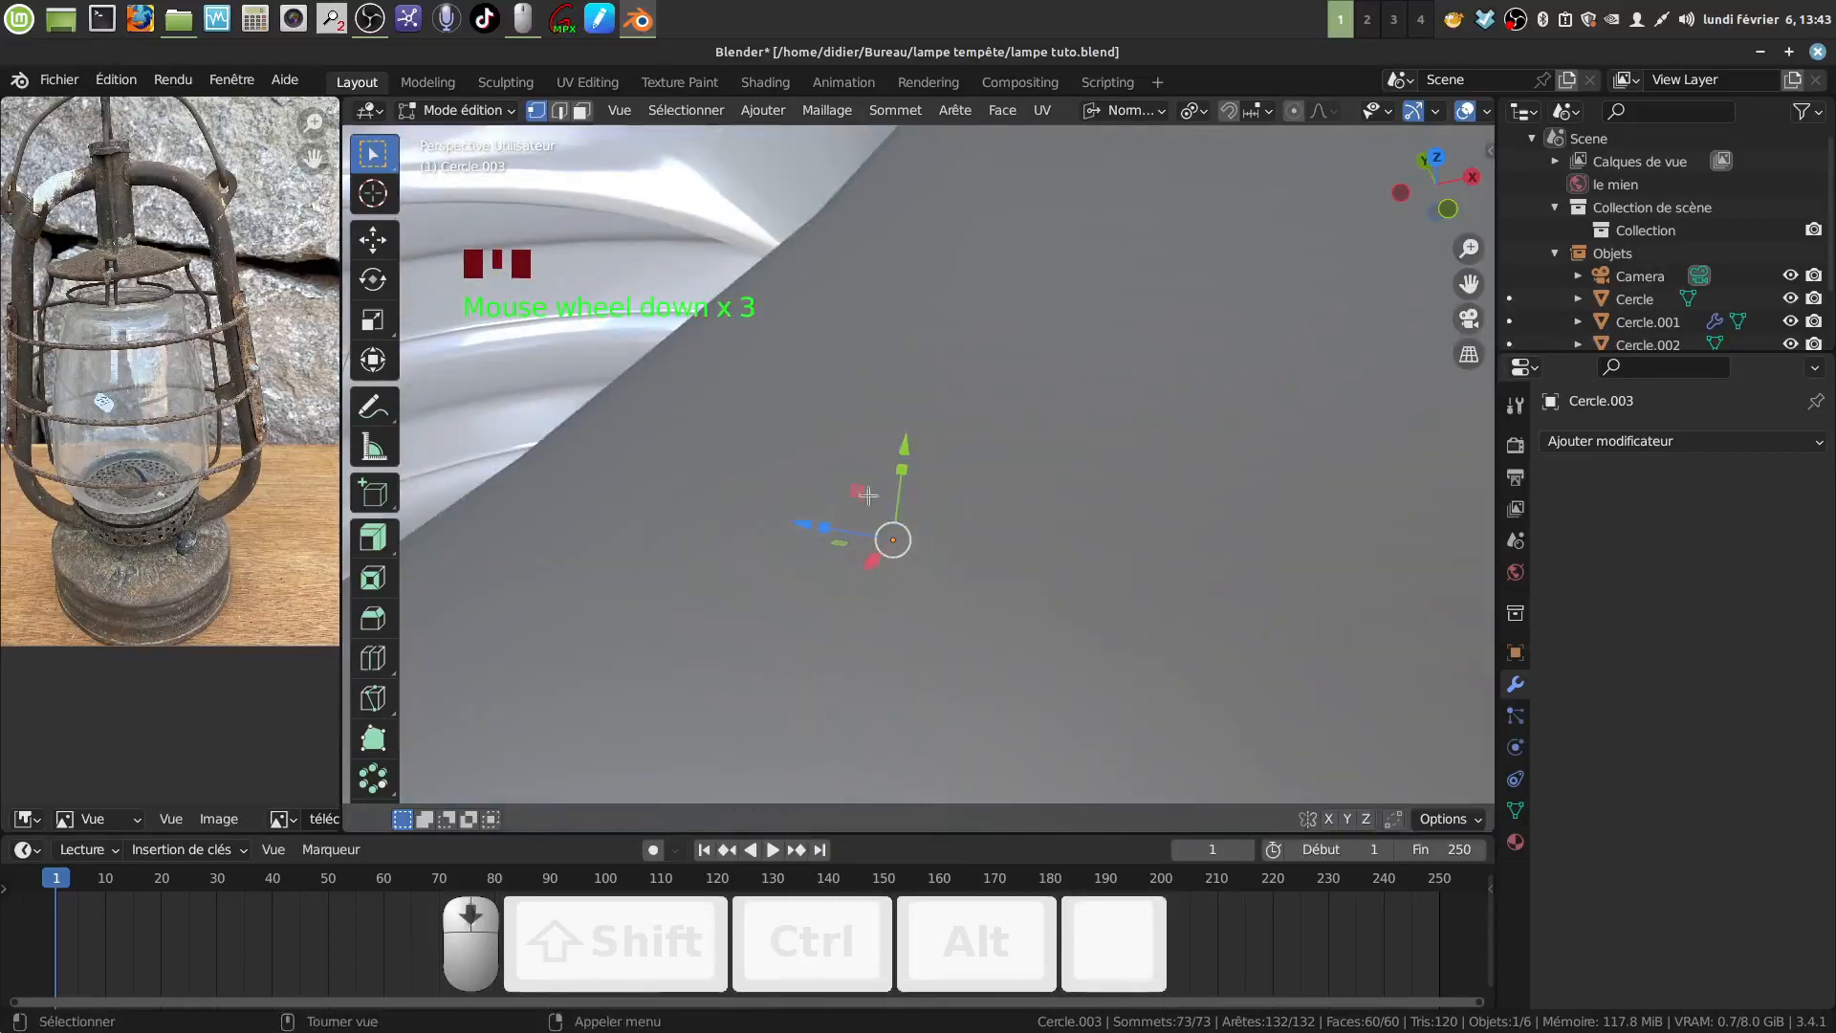
pyautogui.moveTo(795, 521); pyautogui.dragTo(608, 485)
pyautogui.scroll(-2, 983, 464)
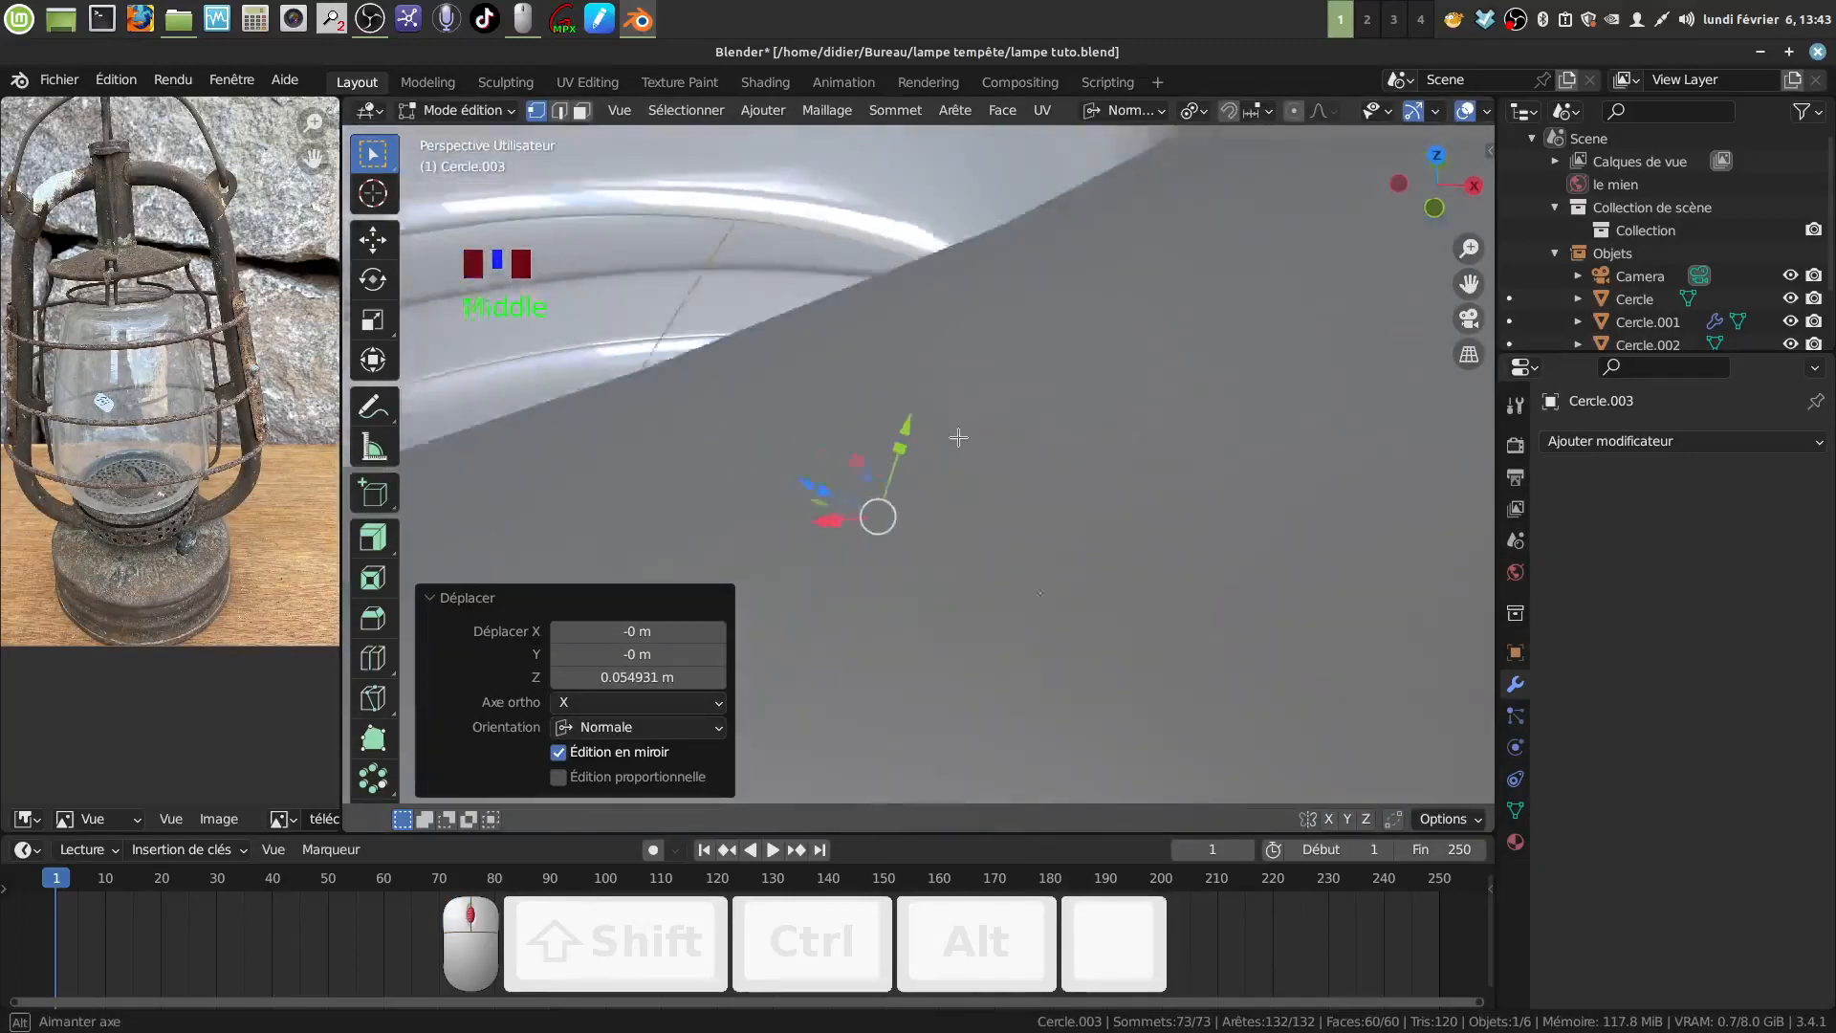
pyautogui.scroll(-20, 986, 469)
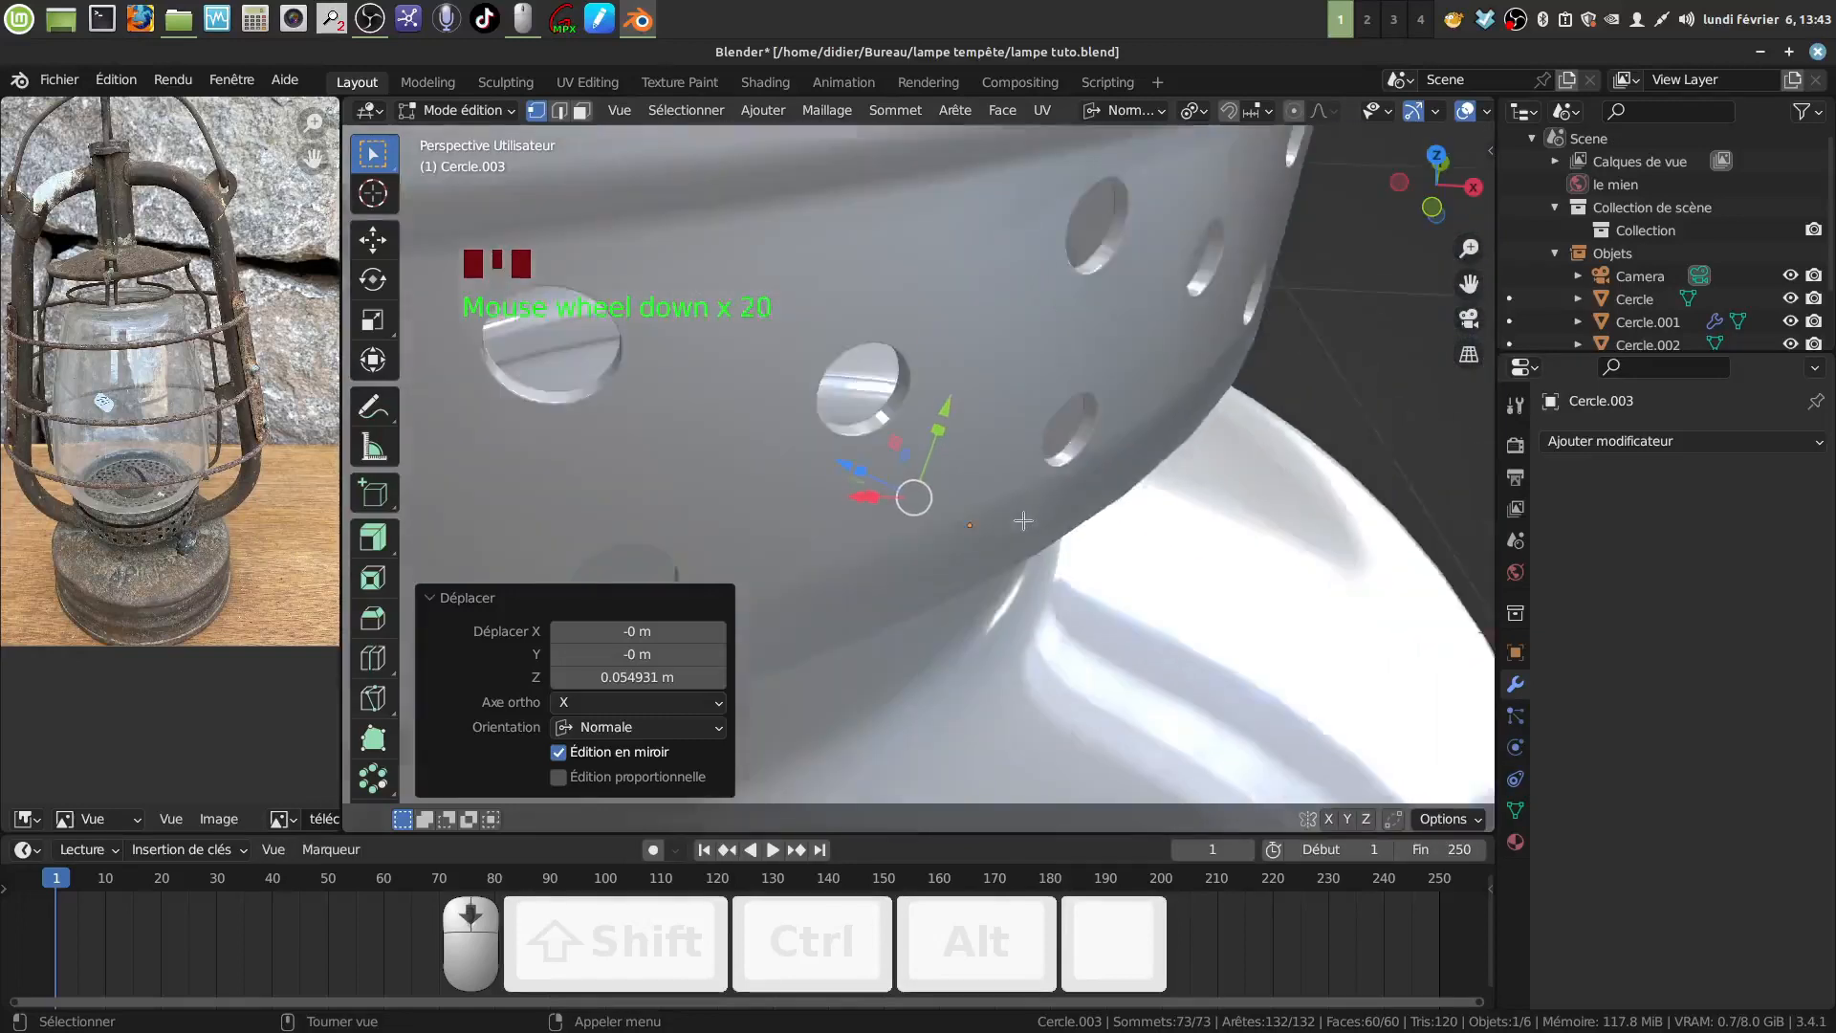
pyautogui.moveTo(1003, 504); pyautogui.dragTo(1099, 403, button='middle')
pyautogui.scroll(2, 957, 441)
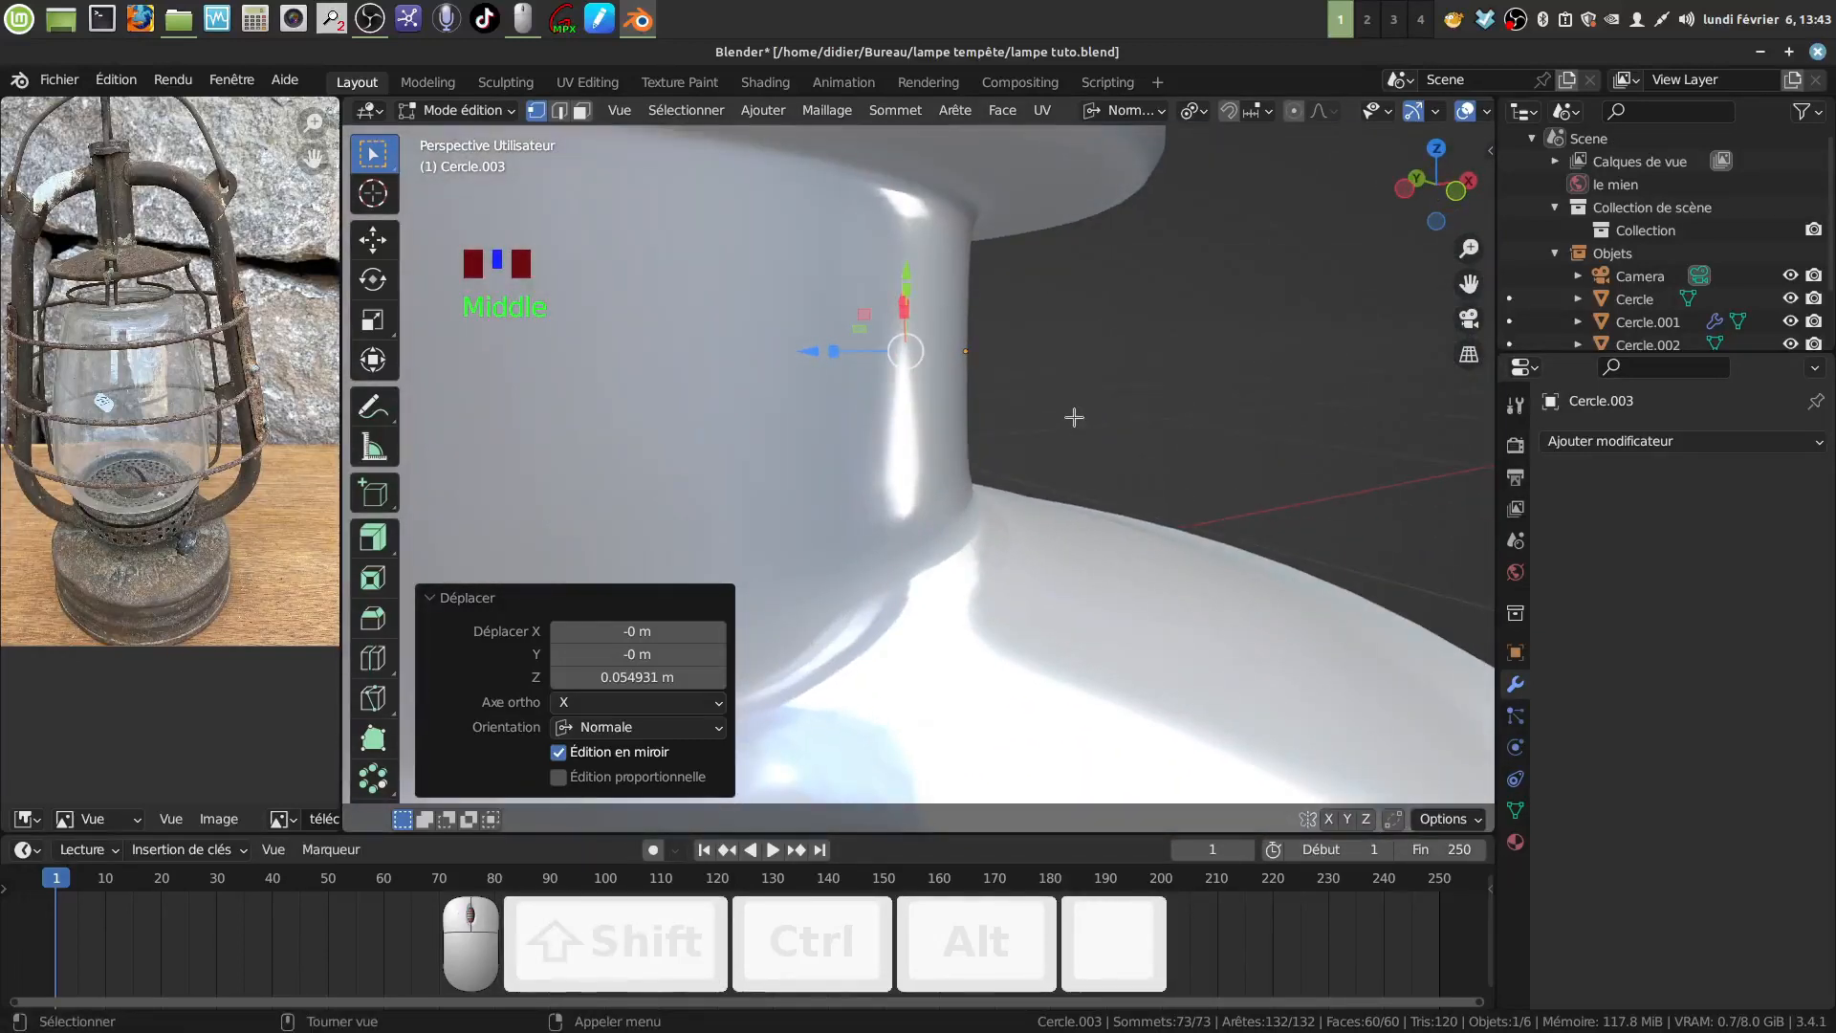
# Extrude the disc outward along its normal by about 0.266 m to form a rod protruding from the neck.
pyautogui.press('e')
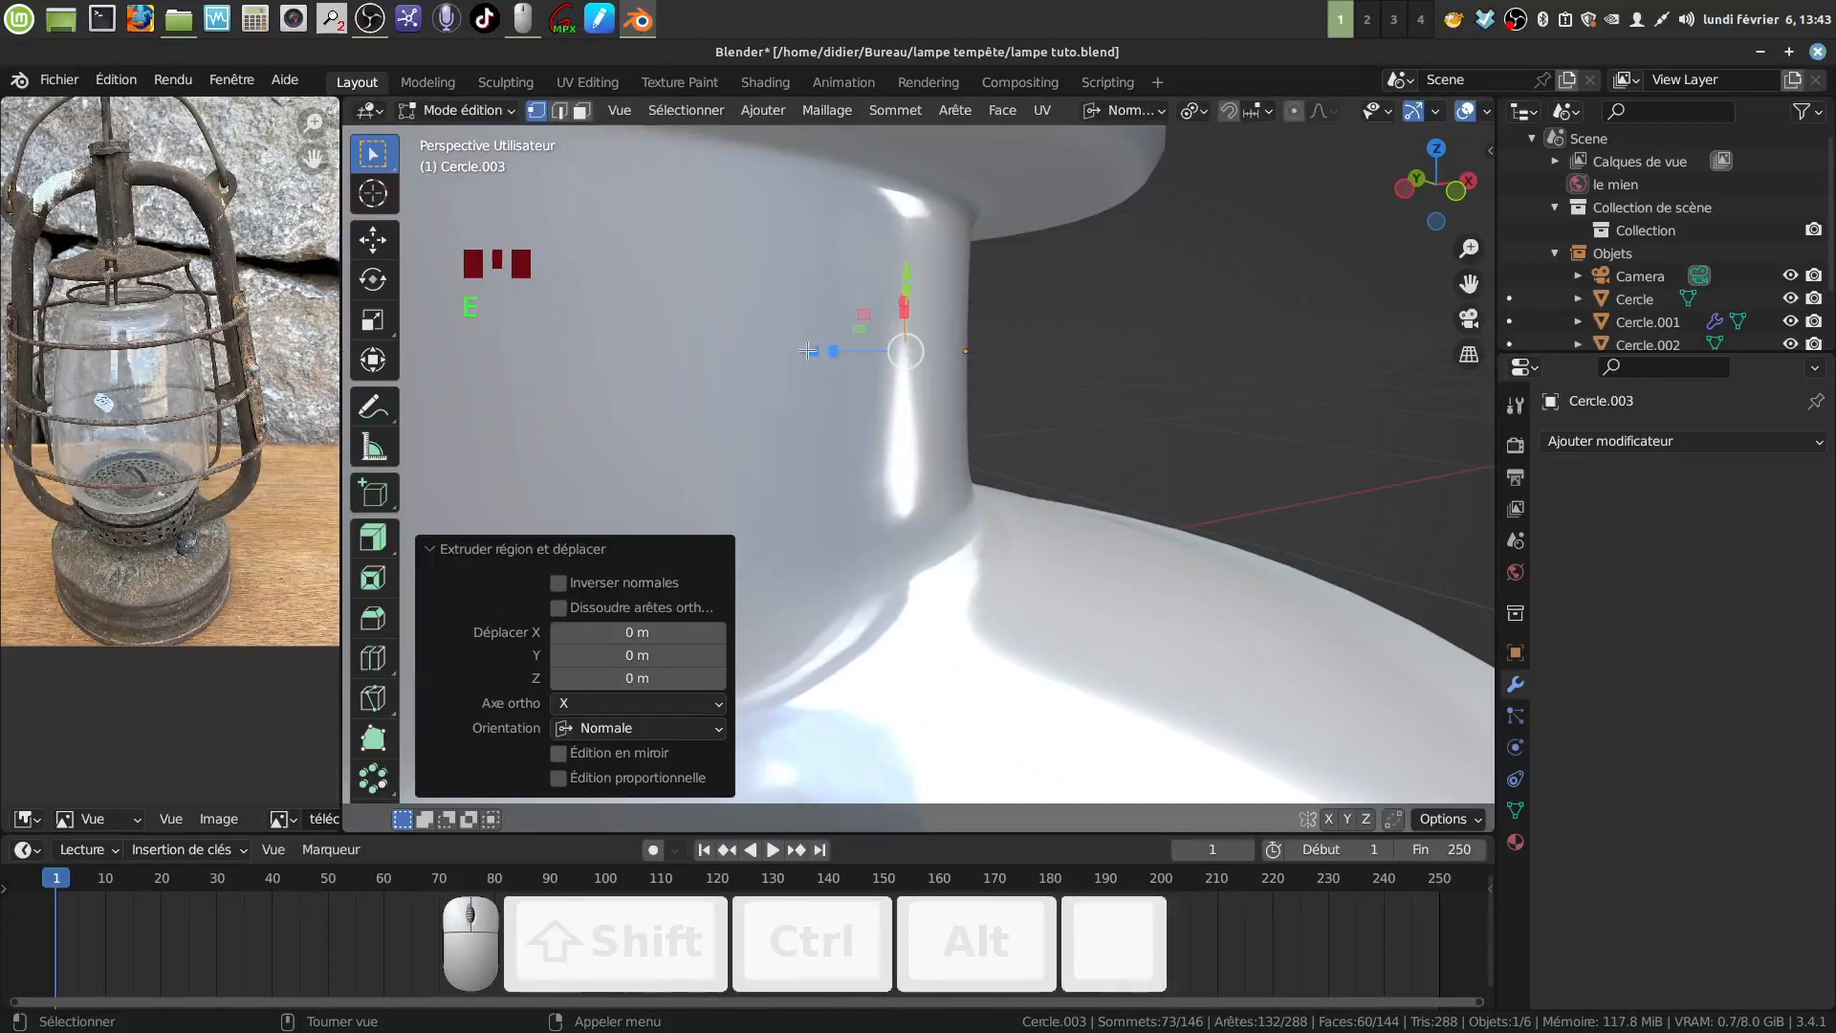
pyautogui.click(1097, 334)
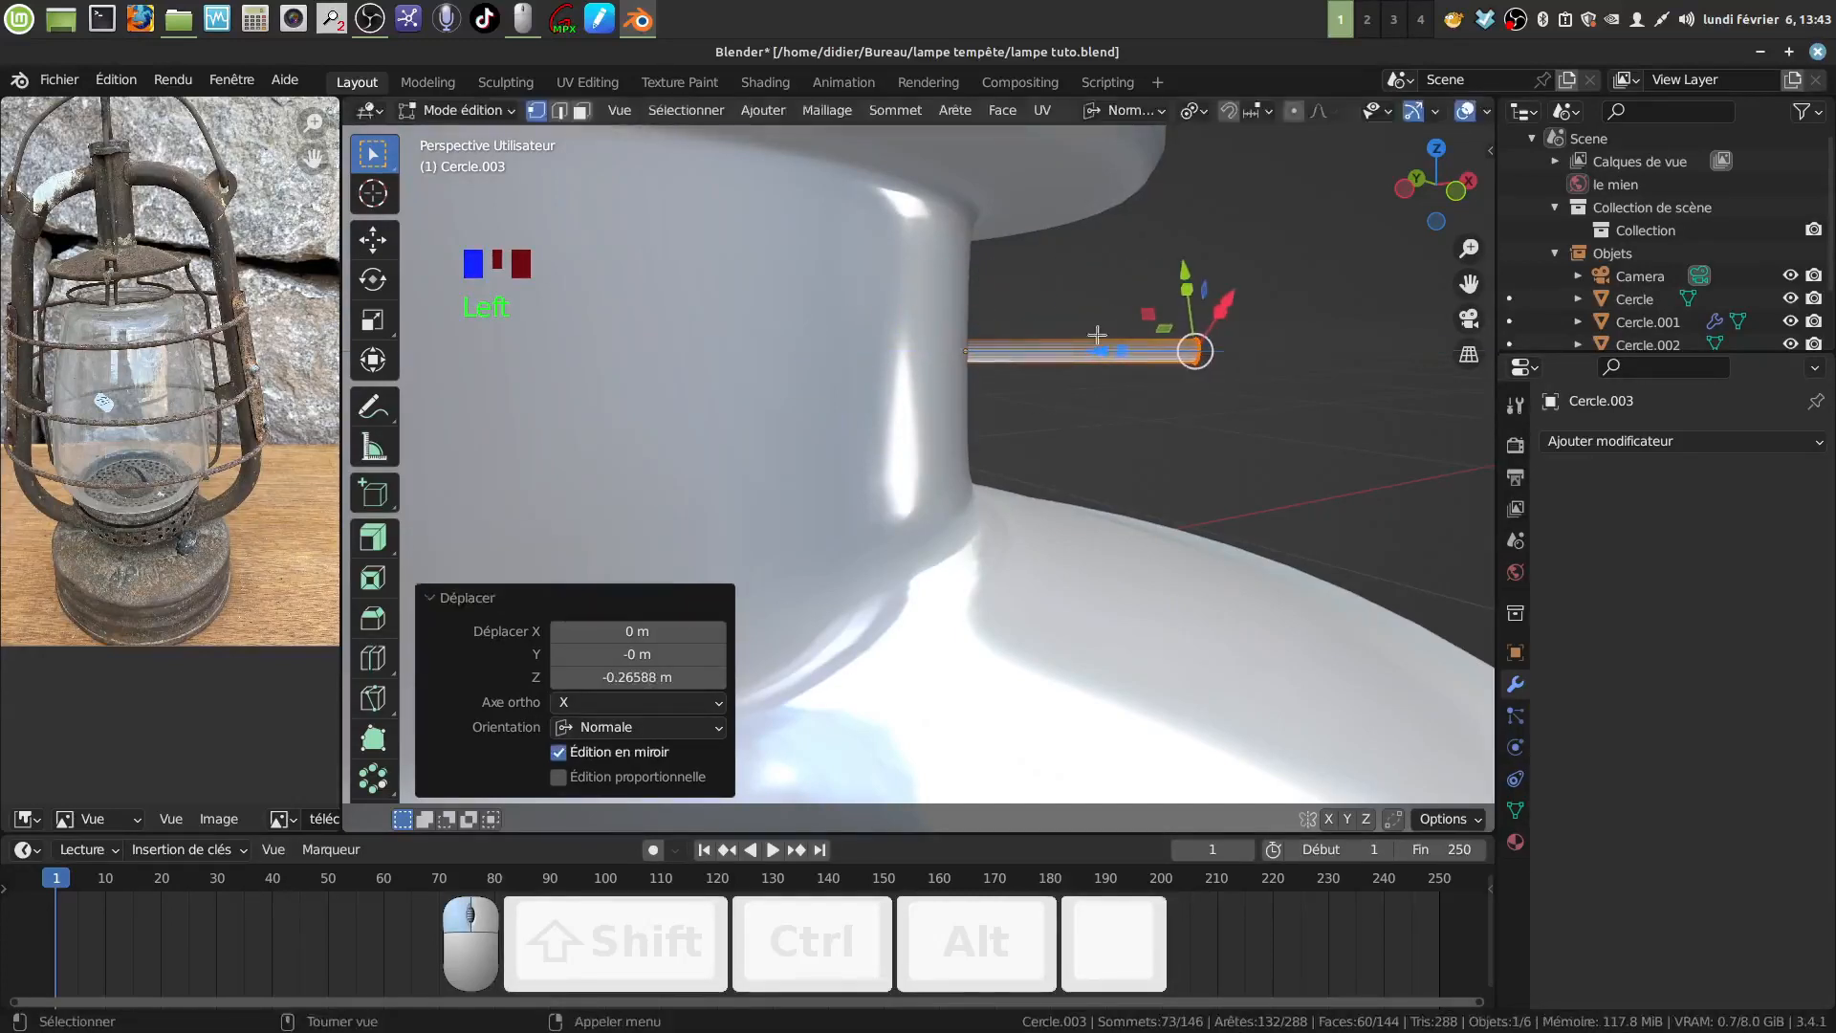
pyautogui.scroll(-5, 1062, 334)
pyautogui.moveTo(1110, 421); pyautogui.dragTo(905, 505, button='middle')
pyautogui.scroll(4, 1028, 464)
pyautogui.scroll(2, 1004, 495)
pyautogui.scroll(4, 923, 488)
pyautogui.scroll(3, 918, 470)
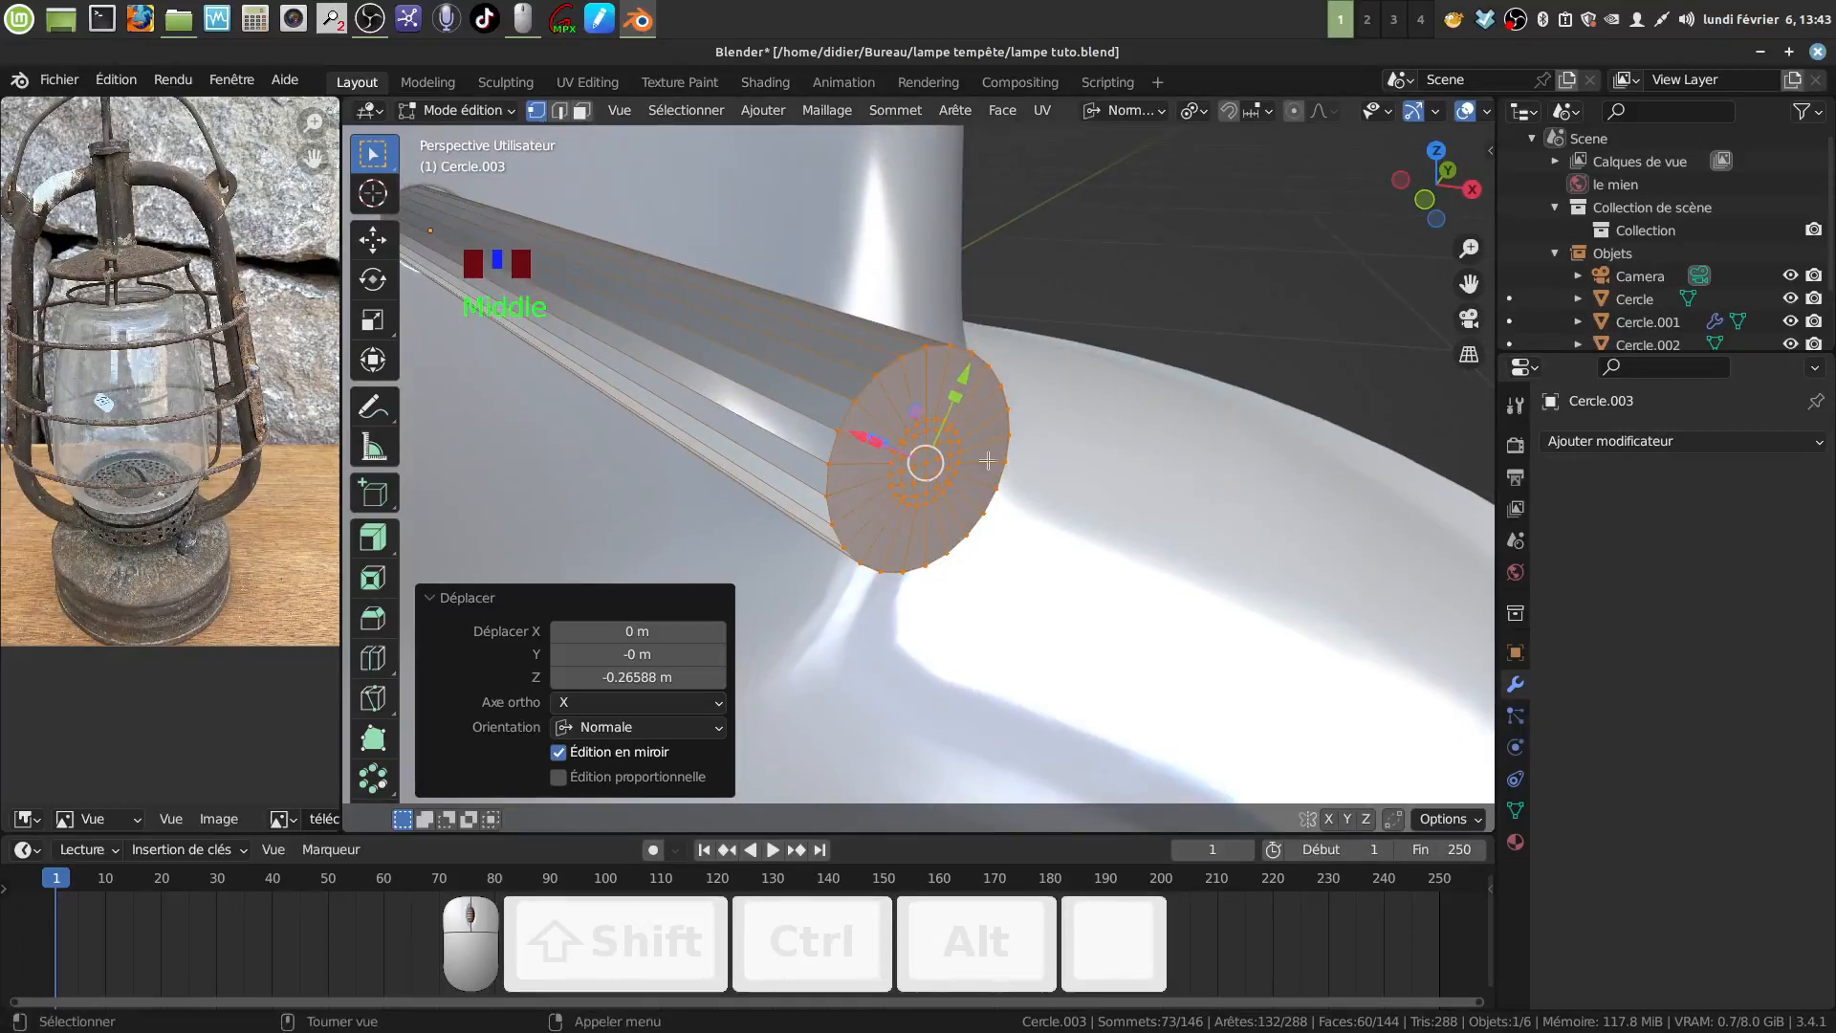
# Switch to face selection and extrude the rod's end faces outward at a scale of 2.176 to start a flange.
pyautogui.click(580, 111)
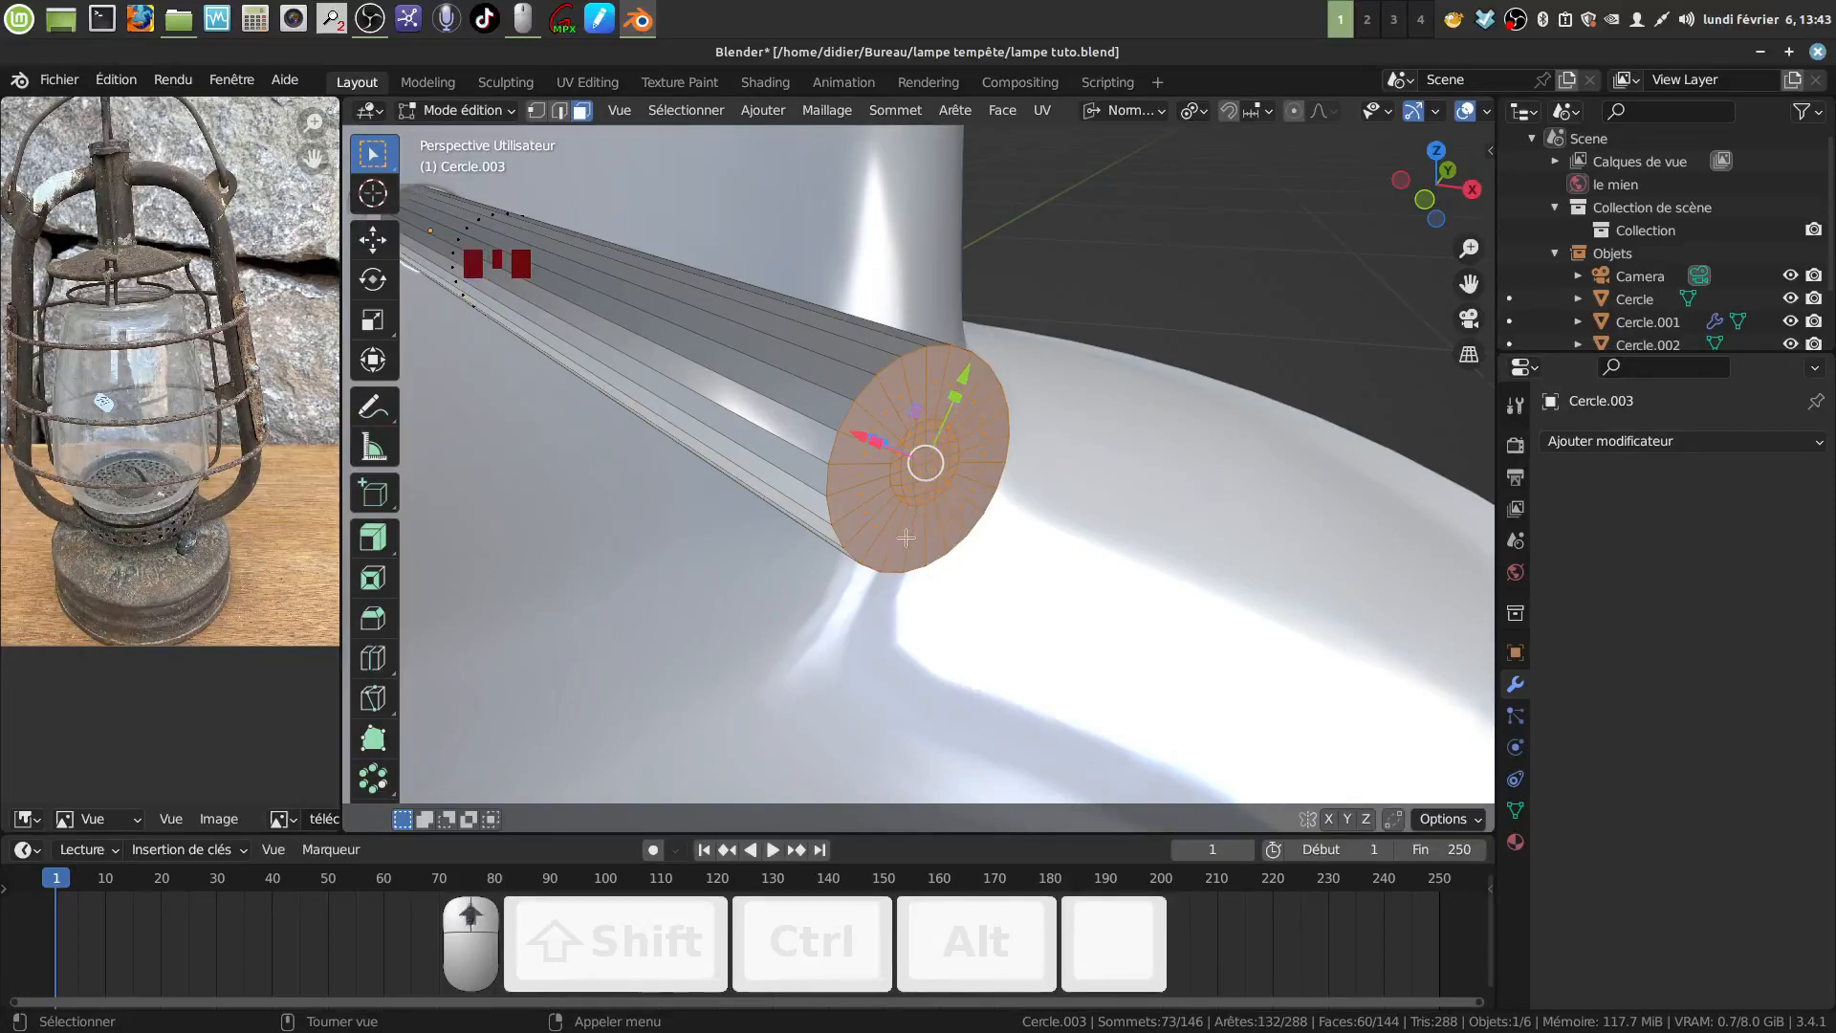
pyautogui.scroll(1, 906, 538)
pyautogui.moveTo(906, 538); pyautogui.dragTo(954, 525, button='middle')
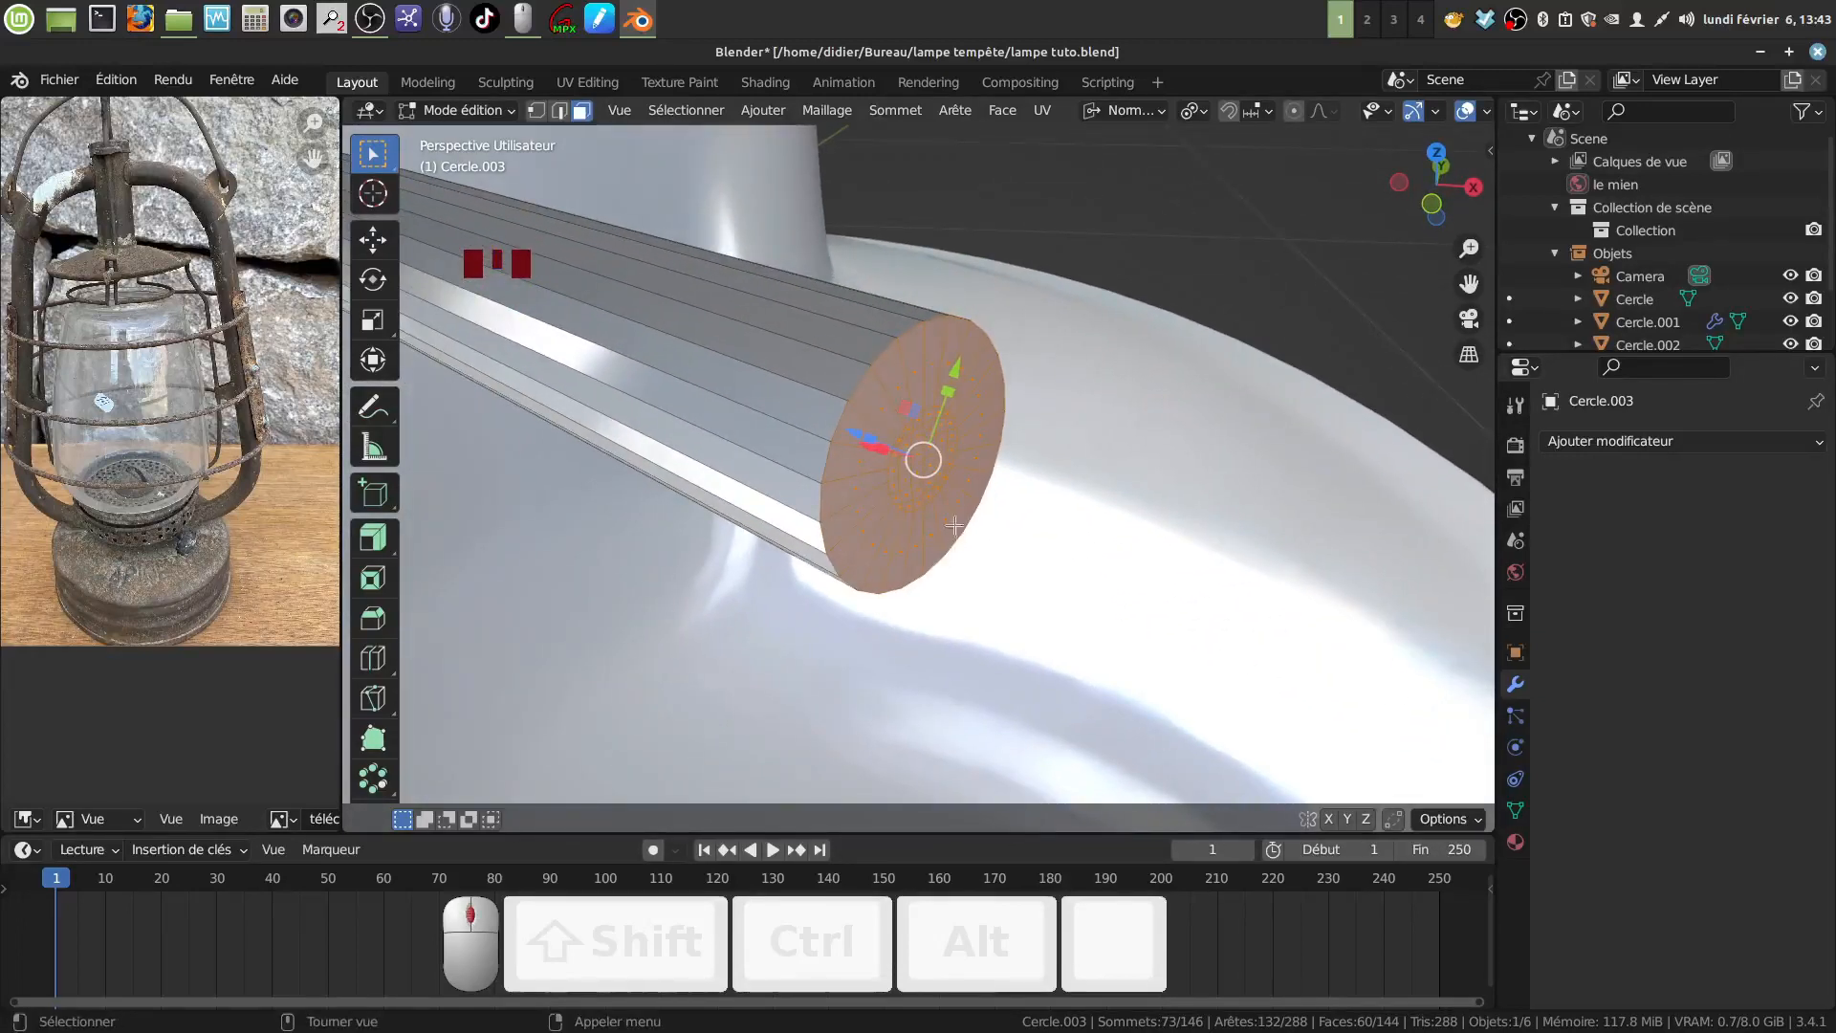
pyautogui.press('e')
pyautogui.press('s')
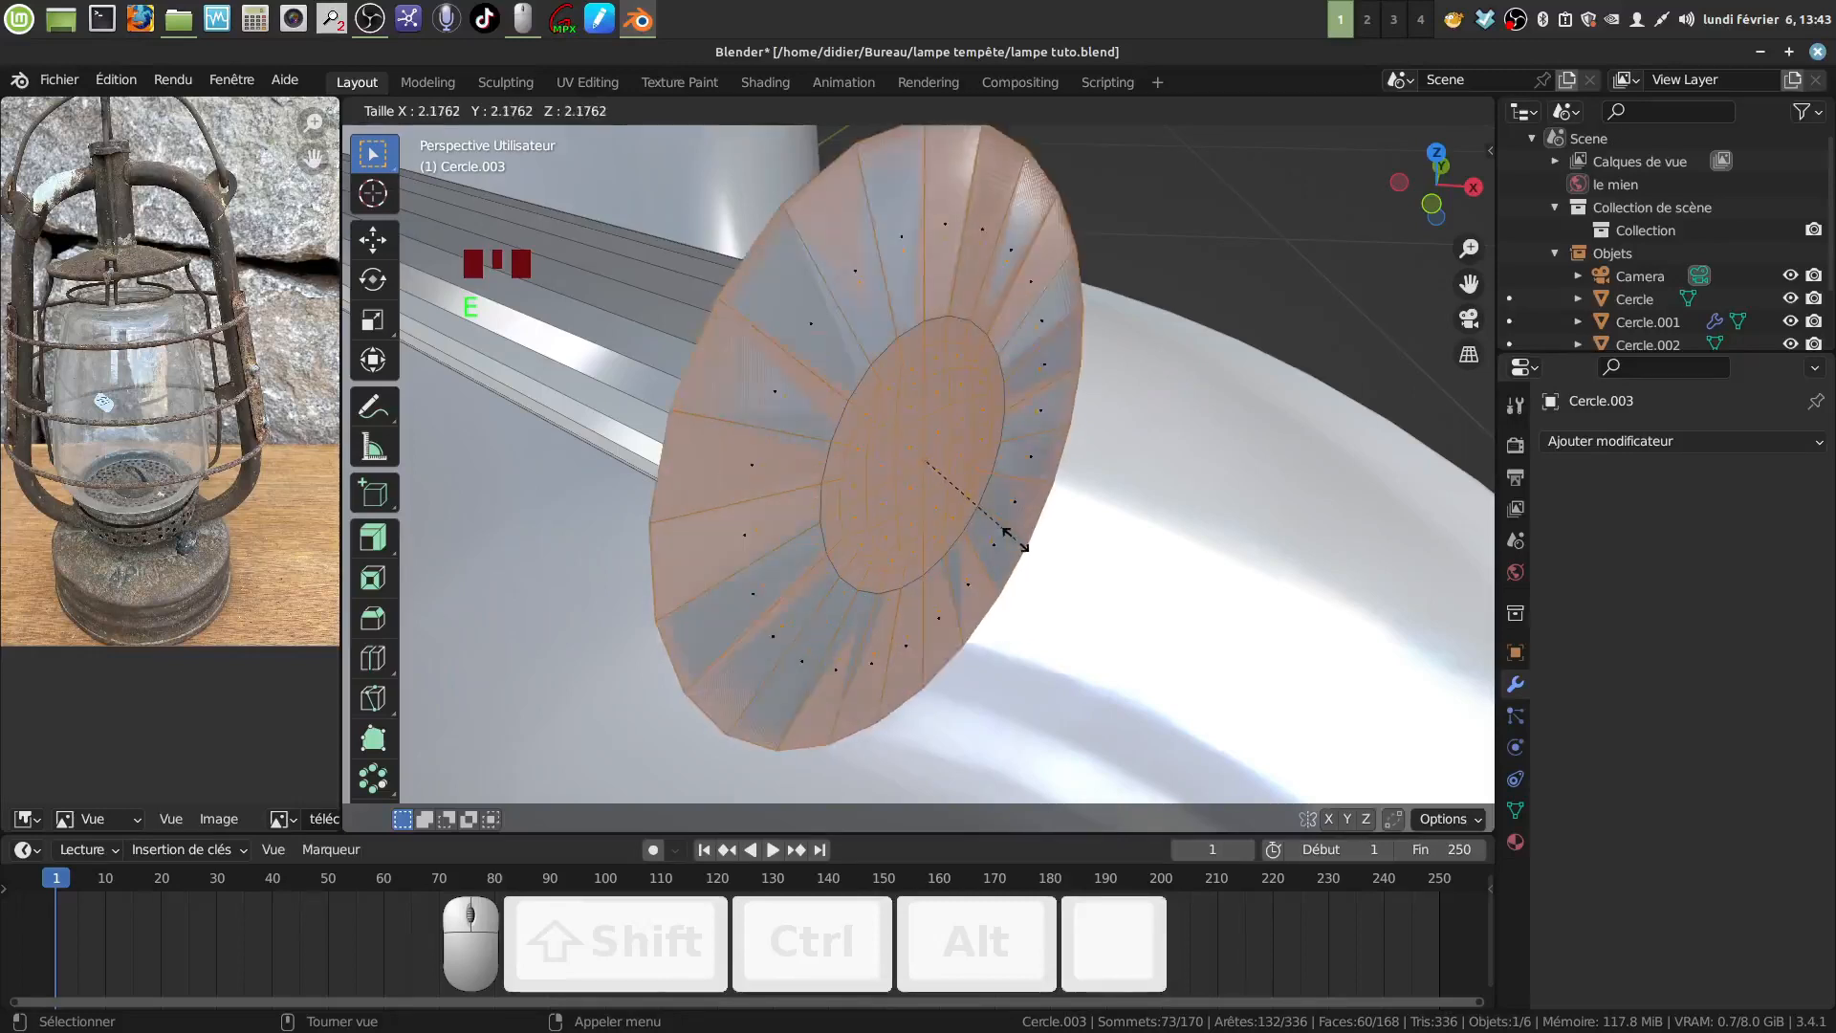
pyautogui.click(1015, 540)
# Enlarge the flange at the rod's end by scaling its selected faces to about 2.14.
pyautogui.scroll(-4, 1016, 541)
pyautogui.moveTo(1015, 540); pyautogui.dragTo(929, 477, button='middle')
pyautogui.scroll(-2, 986, 470)
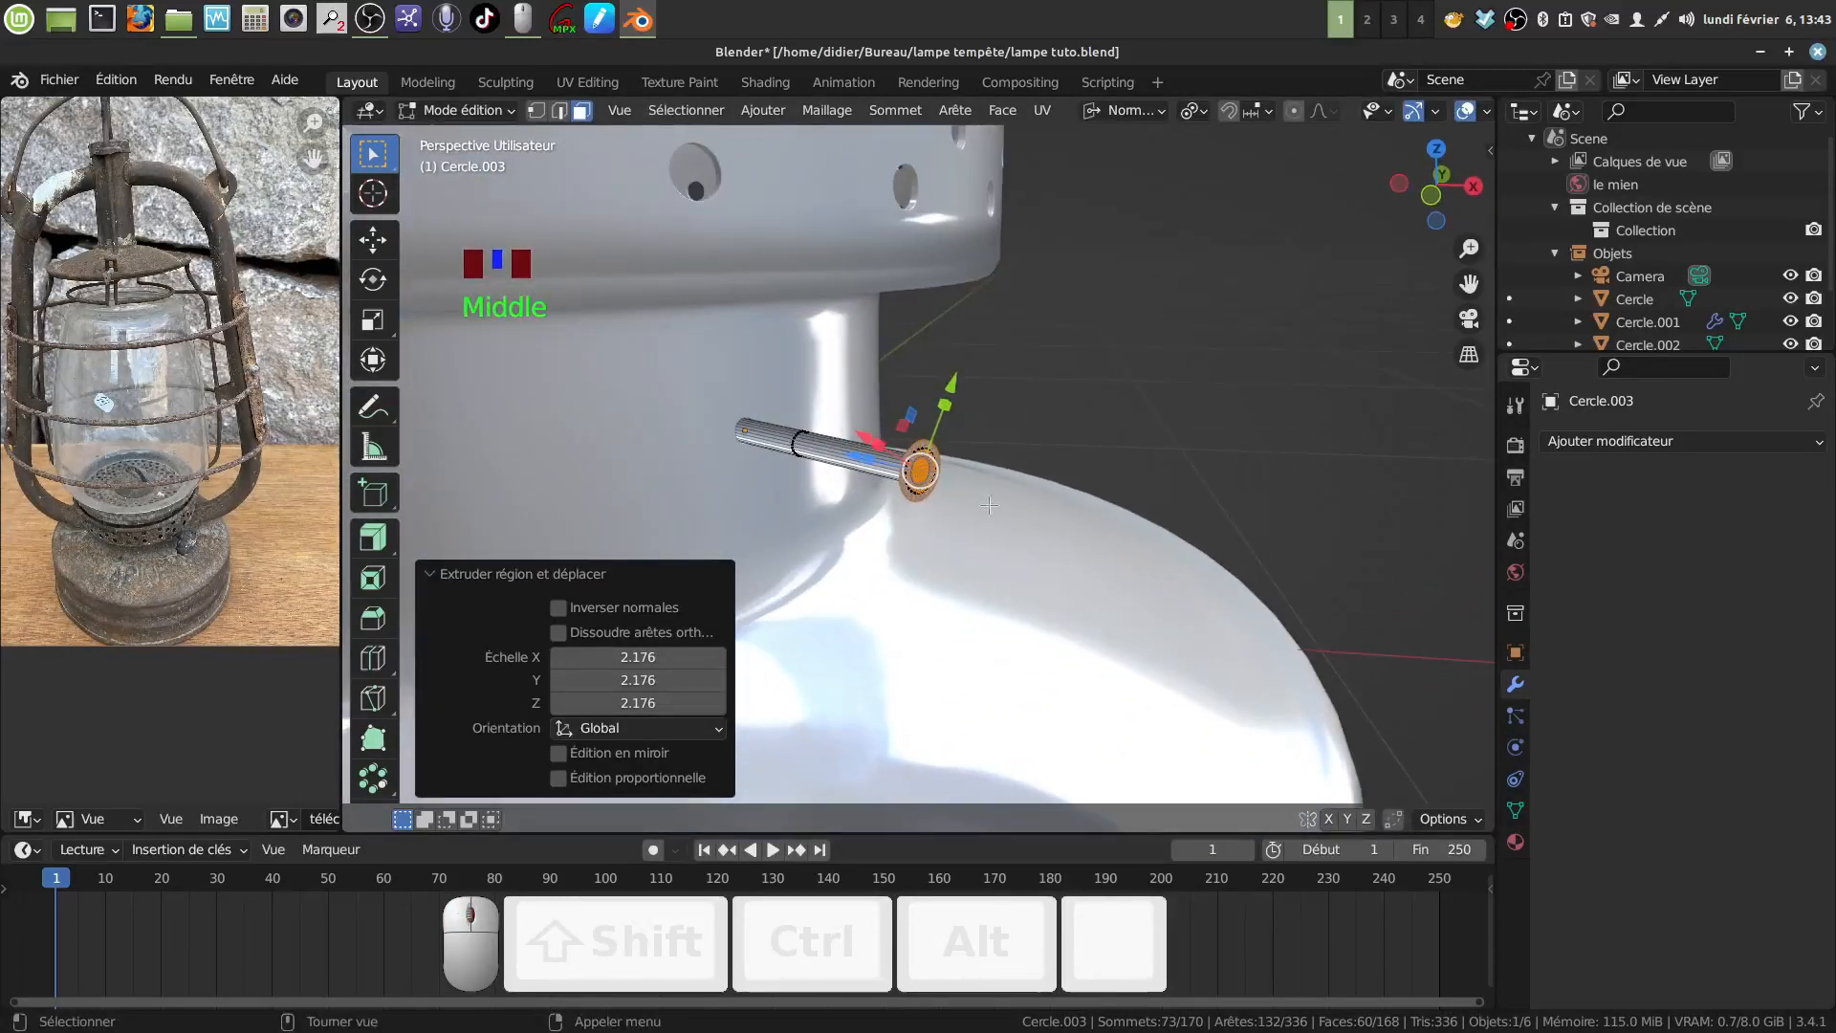
pyautogui.press('s')
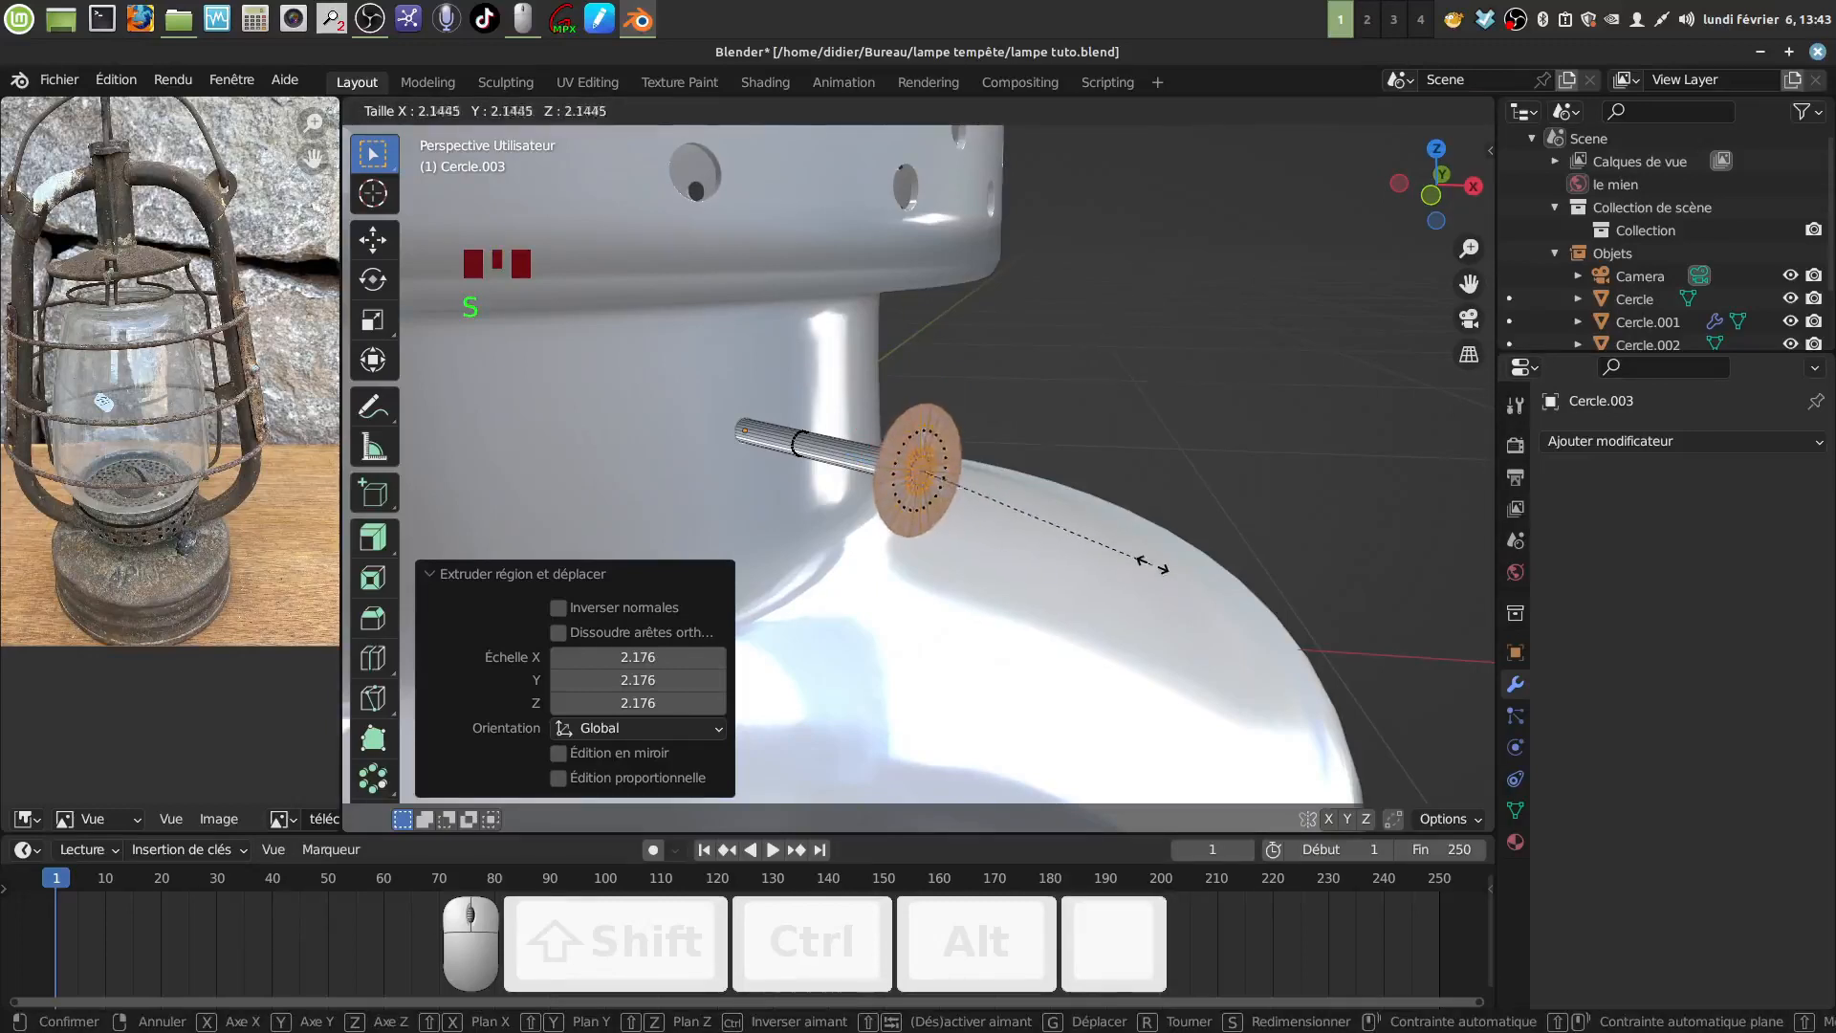
pyautogui.click(1160, 564)
# Extrude the enlarged end faces about 0.0105 m along the normal to give the flange thickness as a wheel.
pyautogui.scroll(3, 1160, 564)
pyautogui.moveTo(1160, 564); pyautogui.dragTo(1049, 560, button='middle')
pyautogui.press('e')
pyautogui.click(1056, 563)
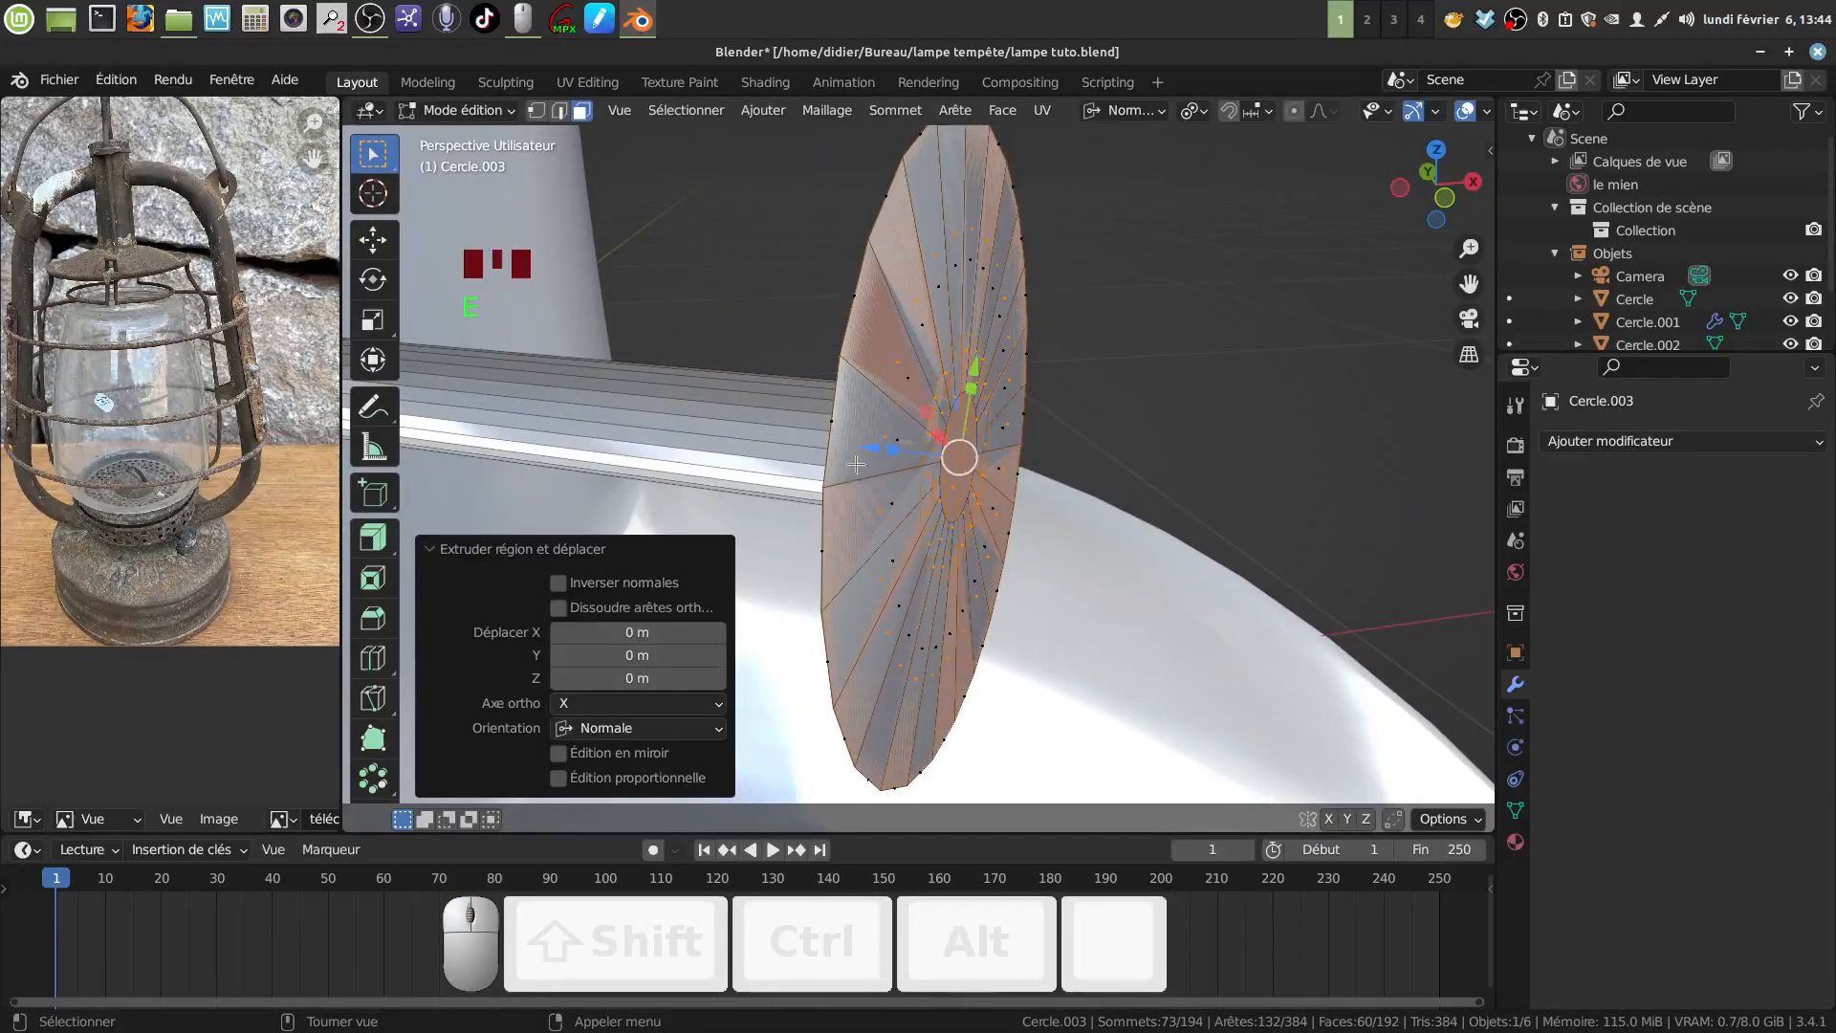
pyautogui.moveTo(869, 448); pyautogui.dragTo(947, 457)
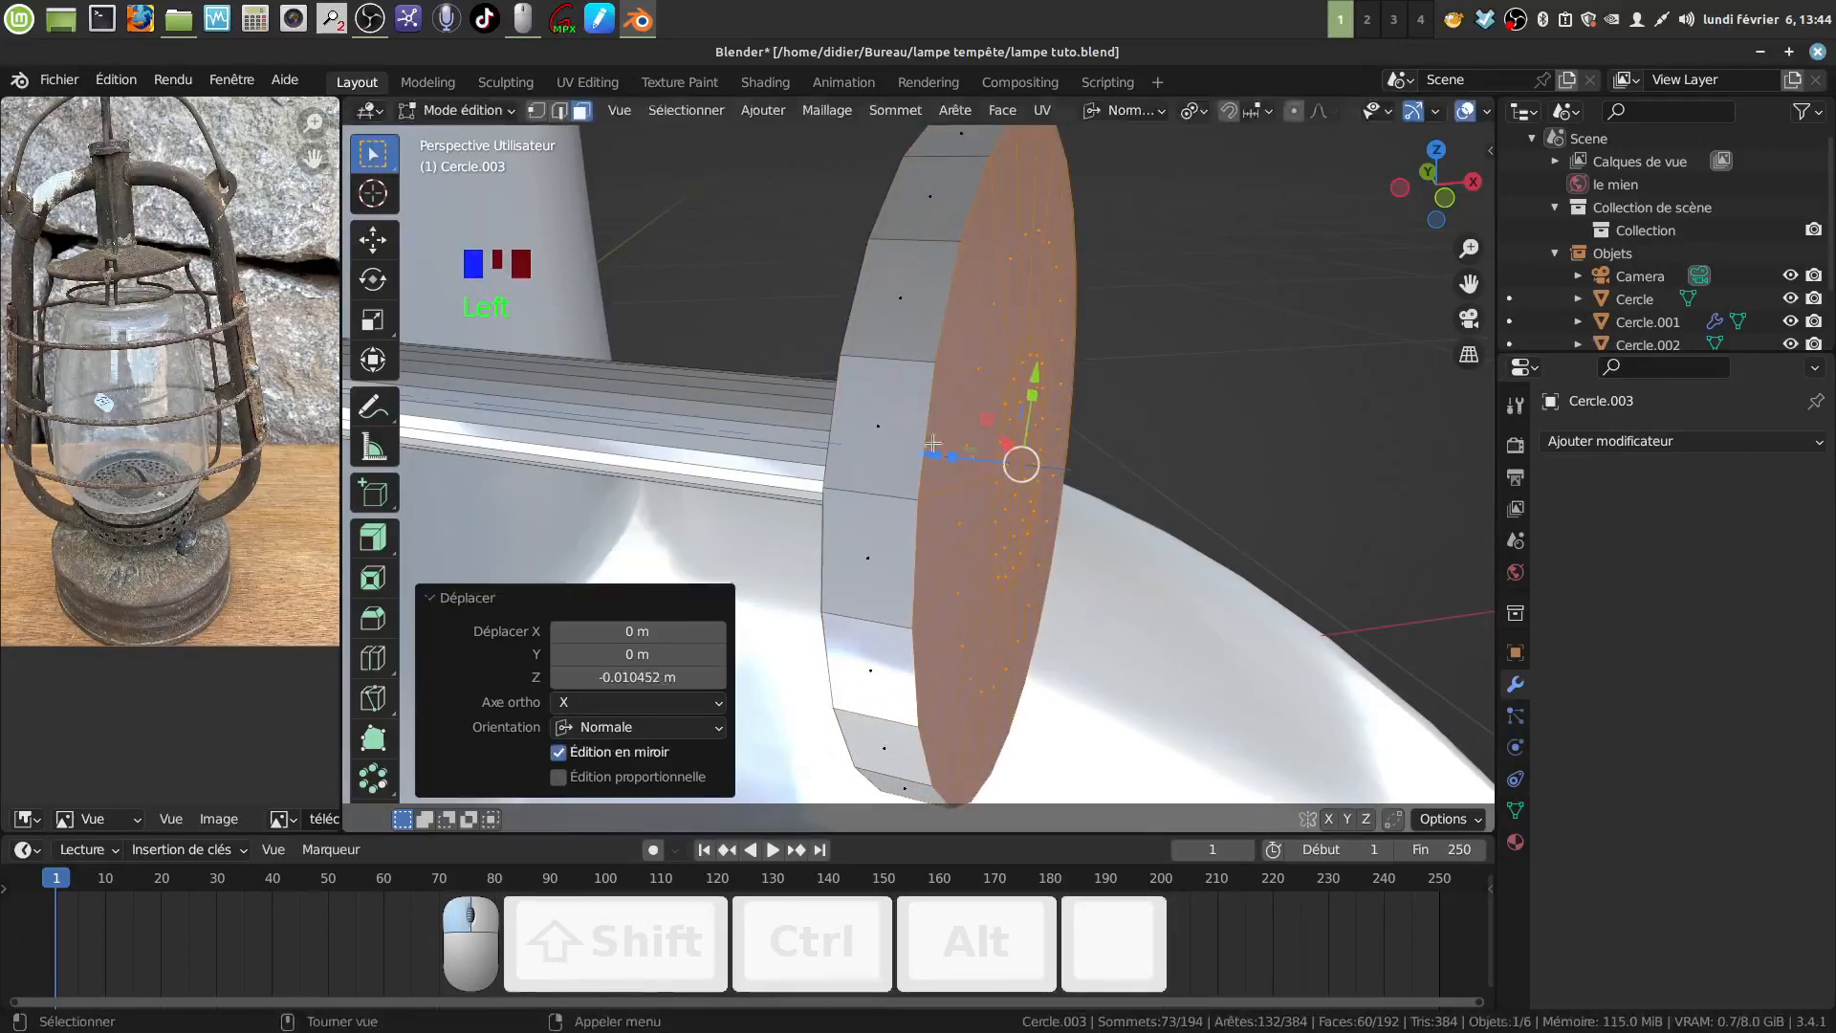
# Thicken the wheel by moving its front faces another 0.0054 m or so outward along the normal.
pyautogui.scroll(-4, 947, 457)
pyautogui.moveTo(947, 457); pyautogui.dragTo(854, 434, button='middle')
pyautogui.scroll(-4, 850, 470)
pyautogui.scroll(6, 1014, 526)
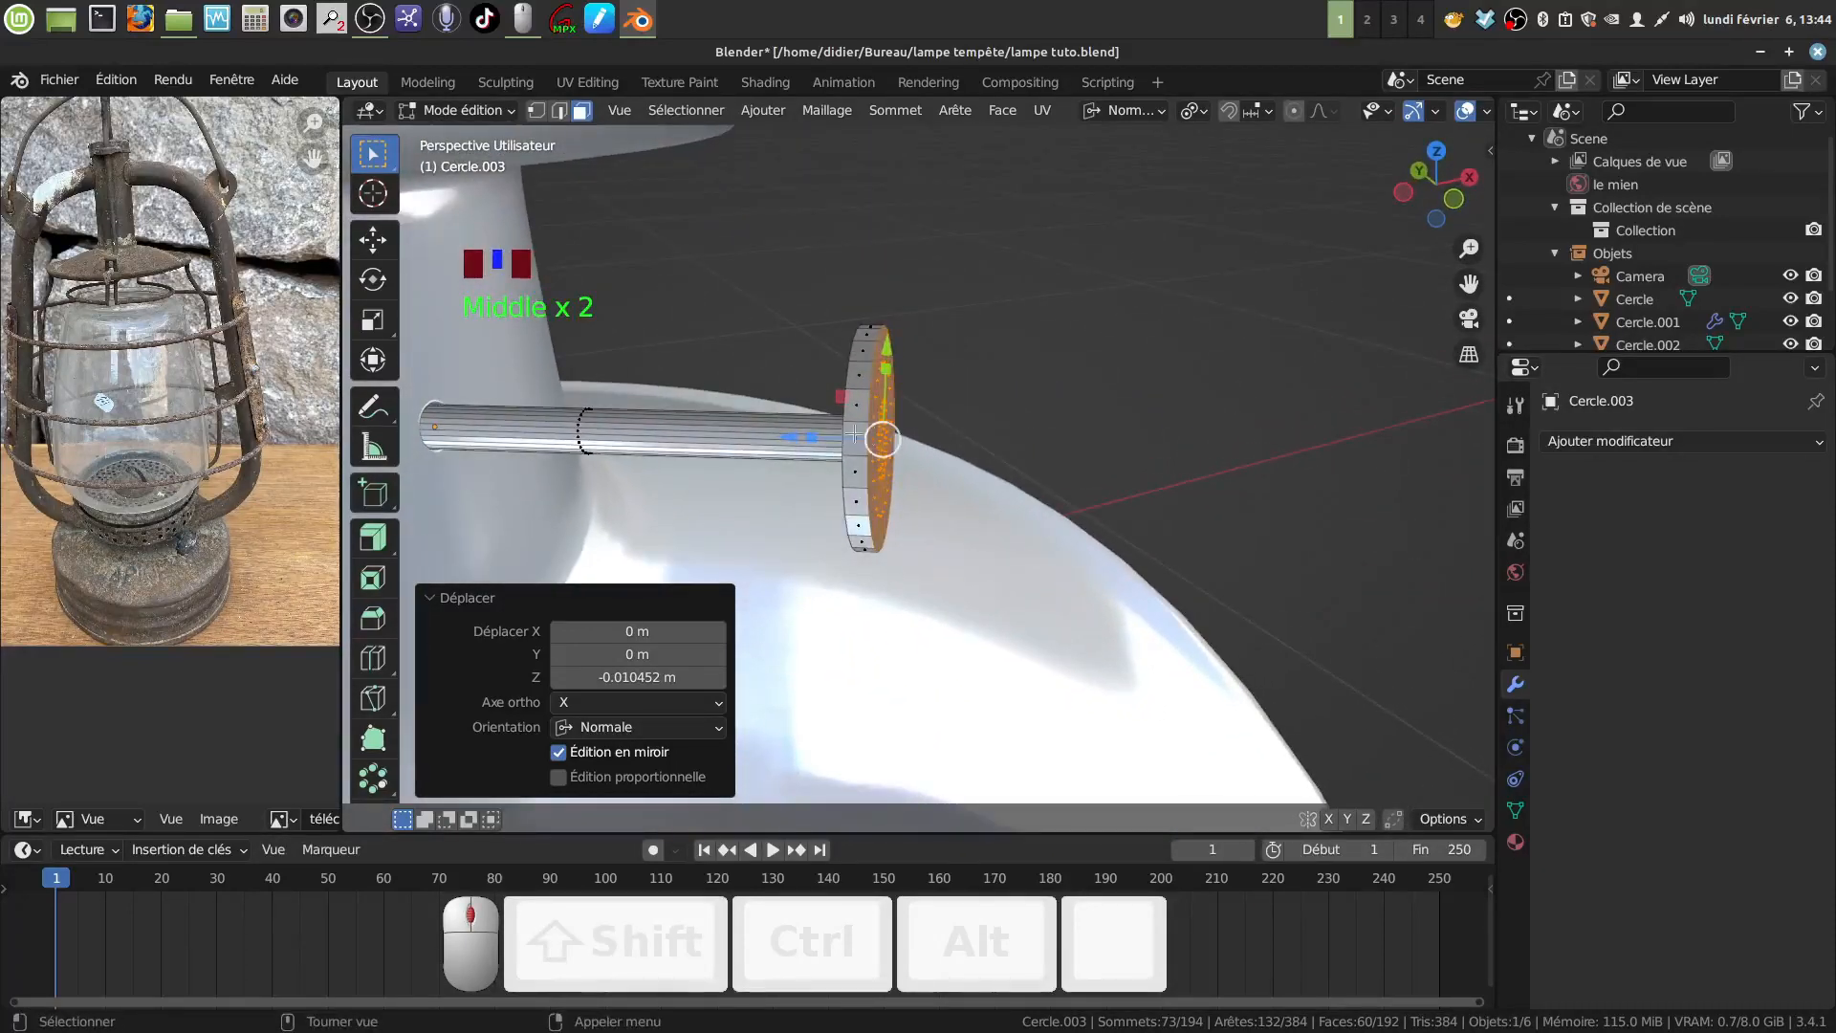
pyautogui.moveTo(792, 439); pyautogui.dragTo(804, 439)
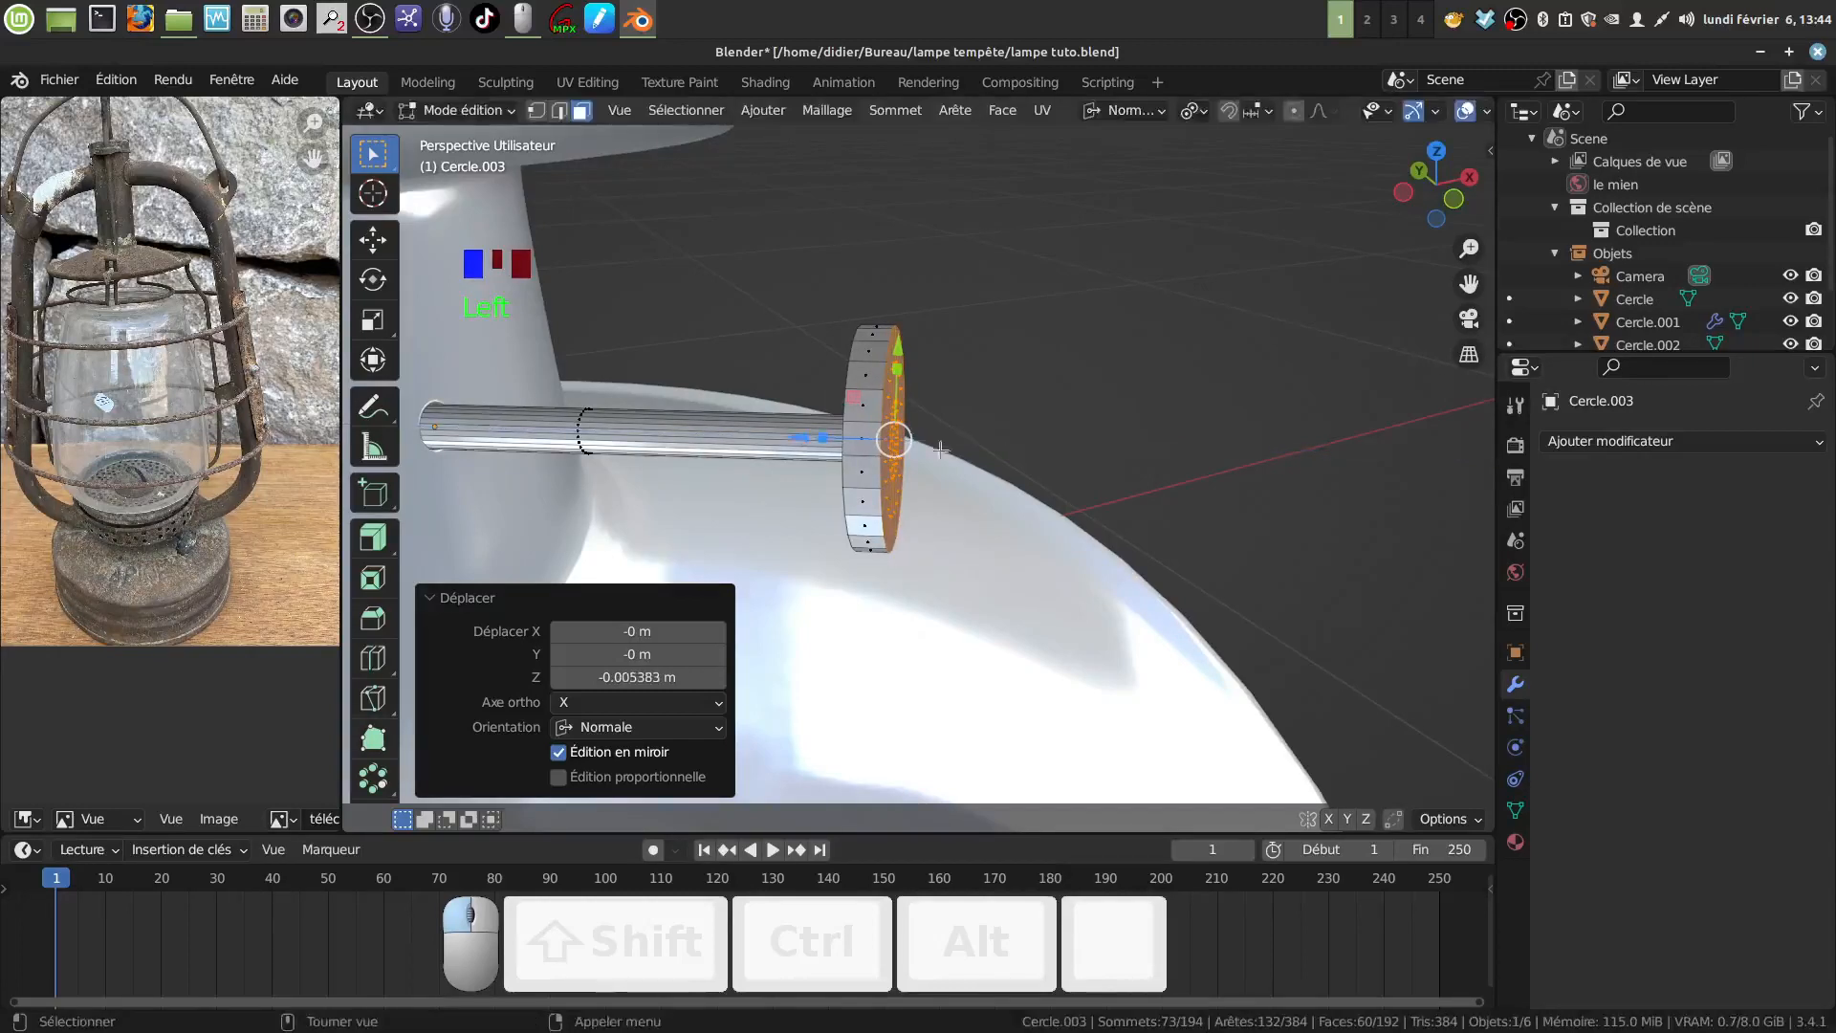
pyautogui.moveTo(932, 444); pyautogui.dragTo(935, 539, button='middle')
pyautogui.scroll(3, 935, 508)
pyautogui.scroll(1, 916, 534)
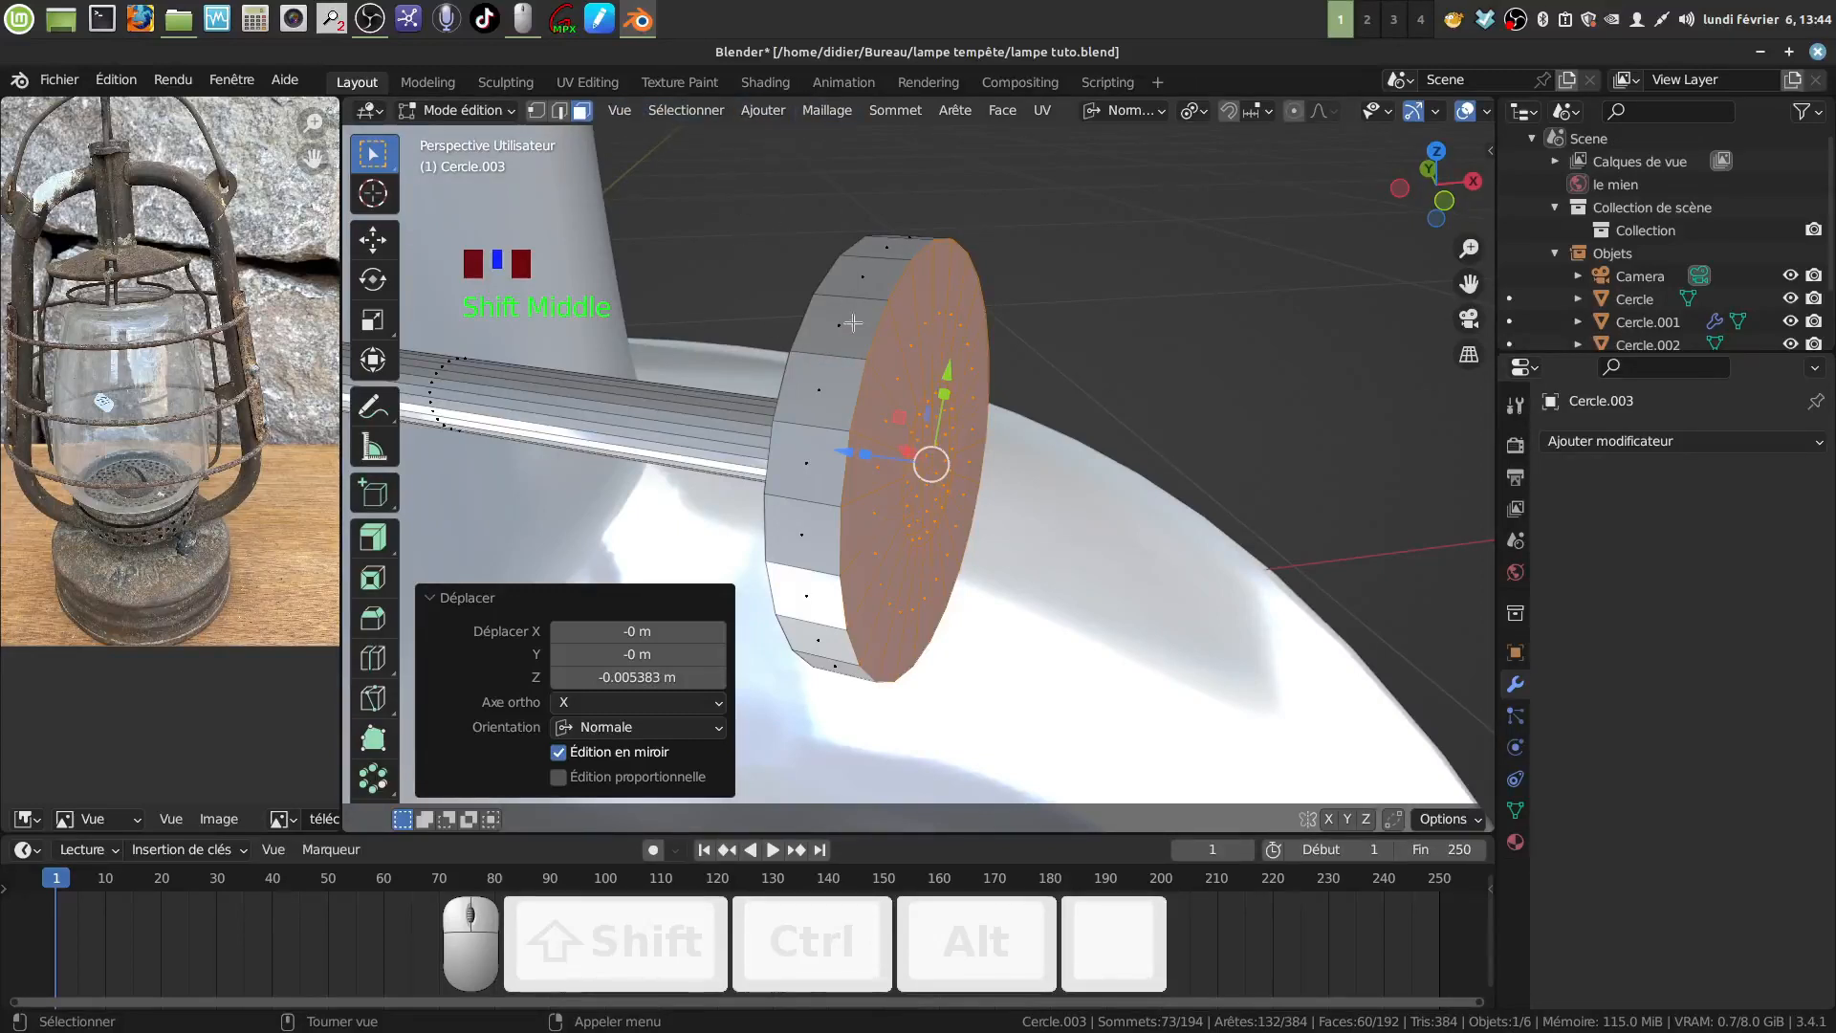
pyautogui.click(535, 111)
pyautogui.keyDown('alt'); pyautogui.click(784, 393); pyautogui.keyUp('alt')
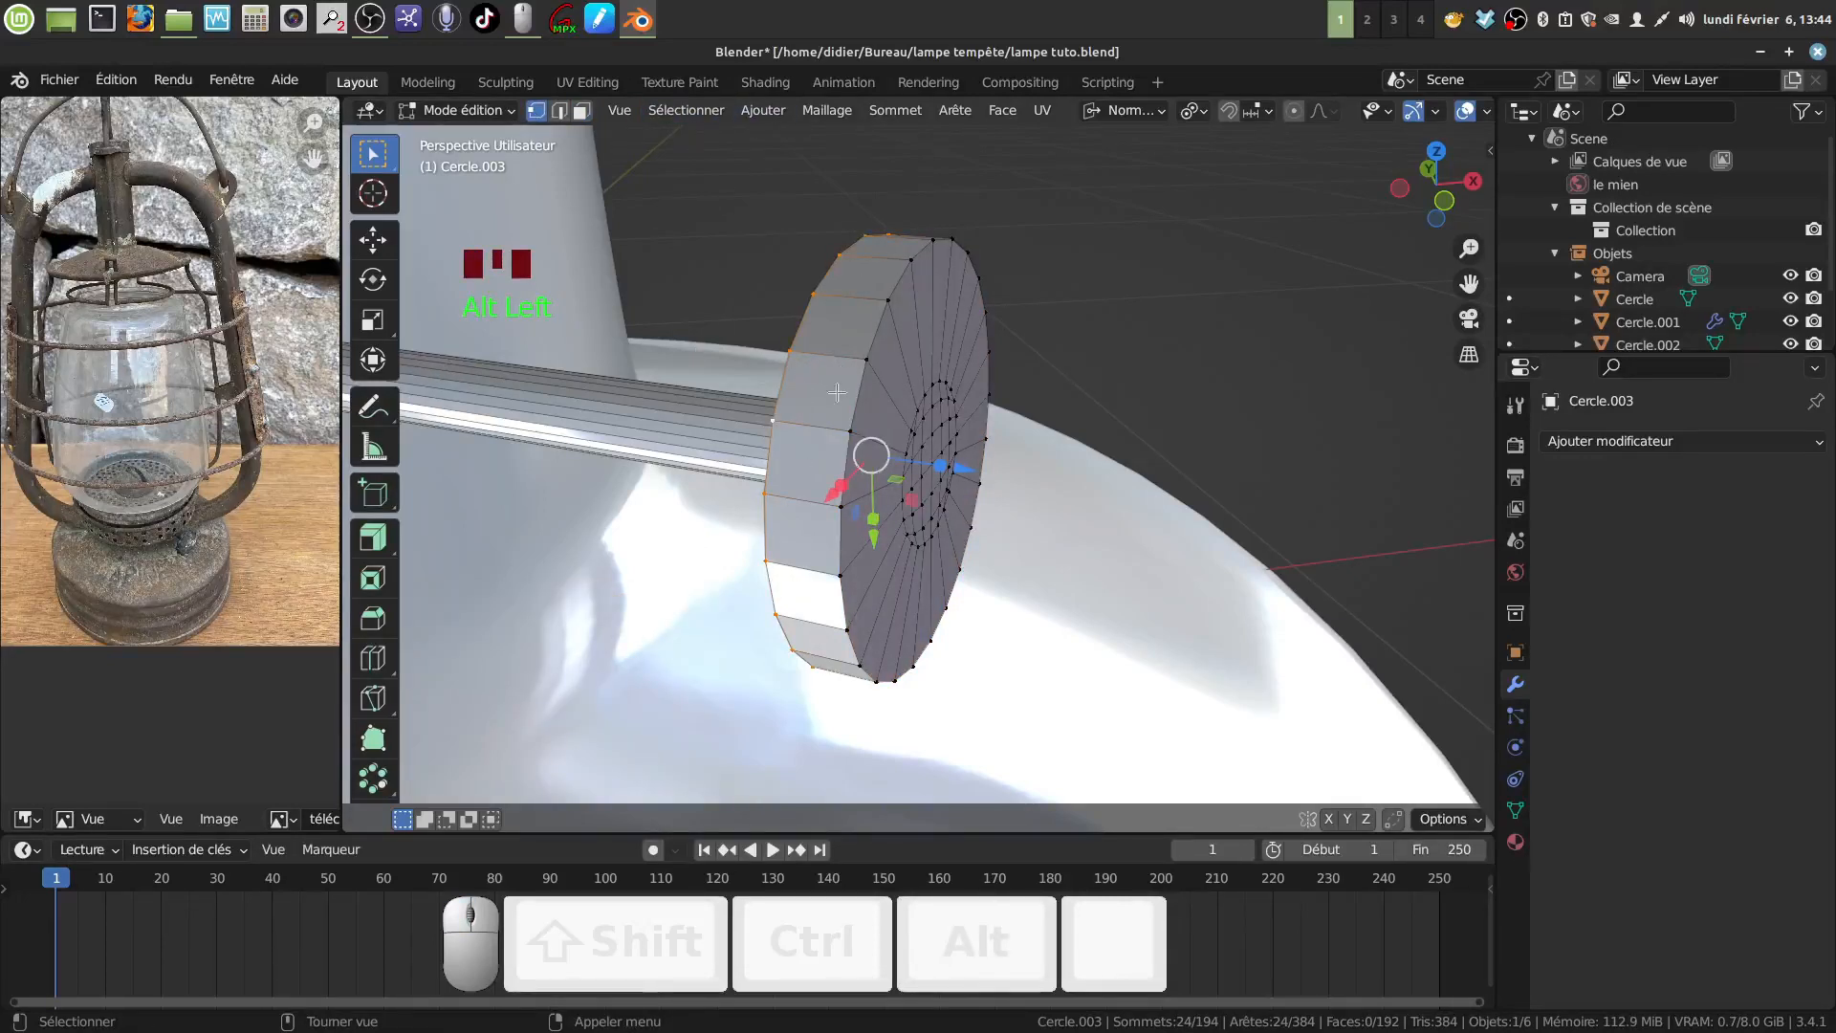
pyautogui.press('a')
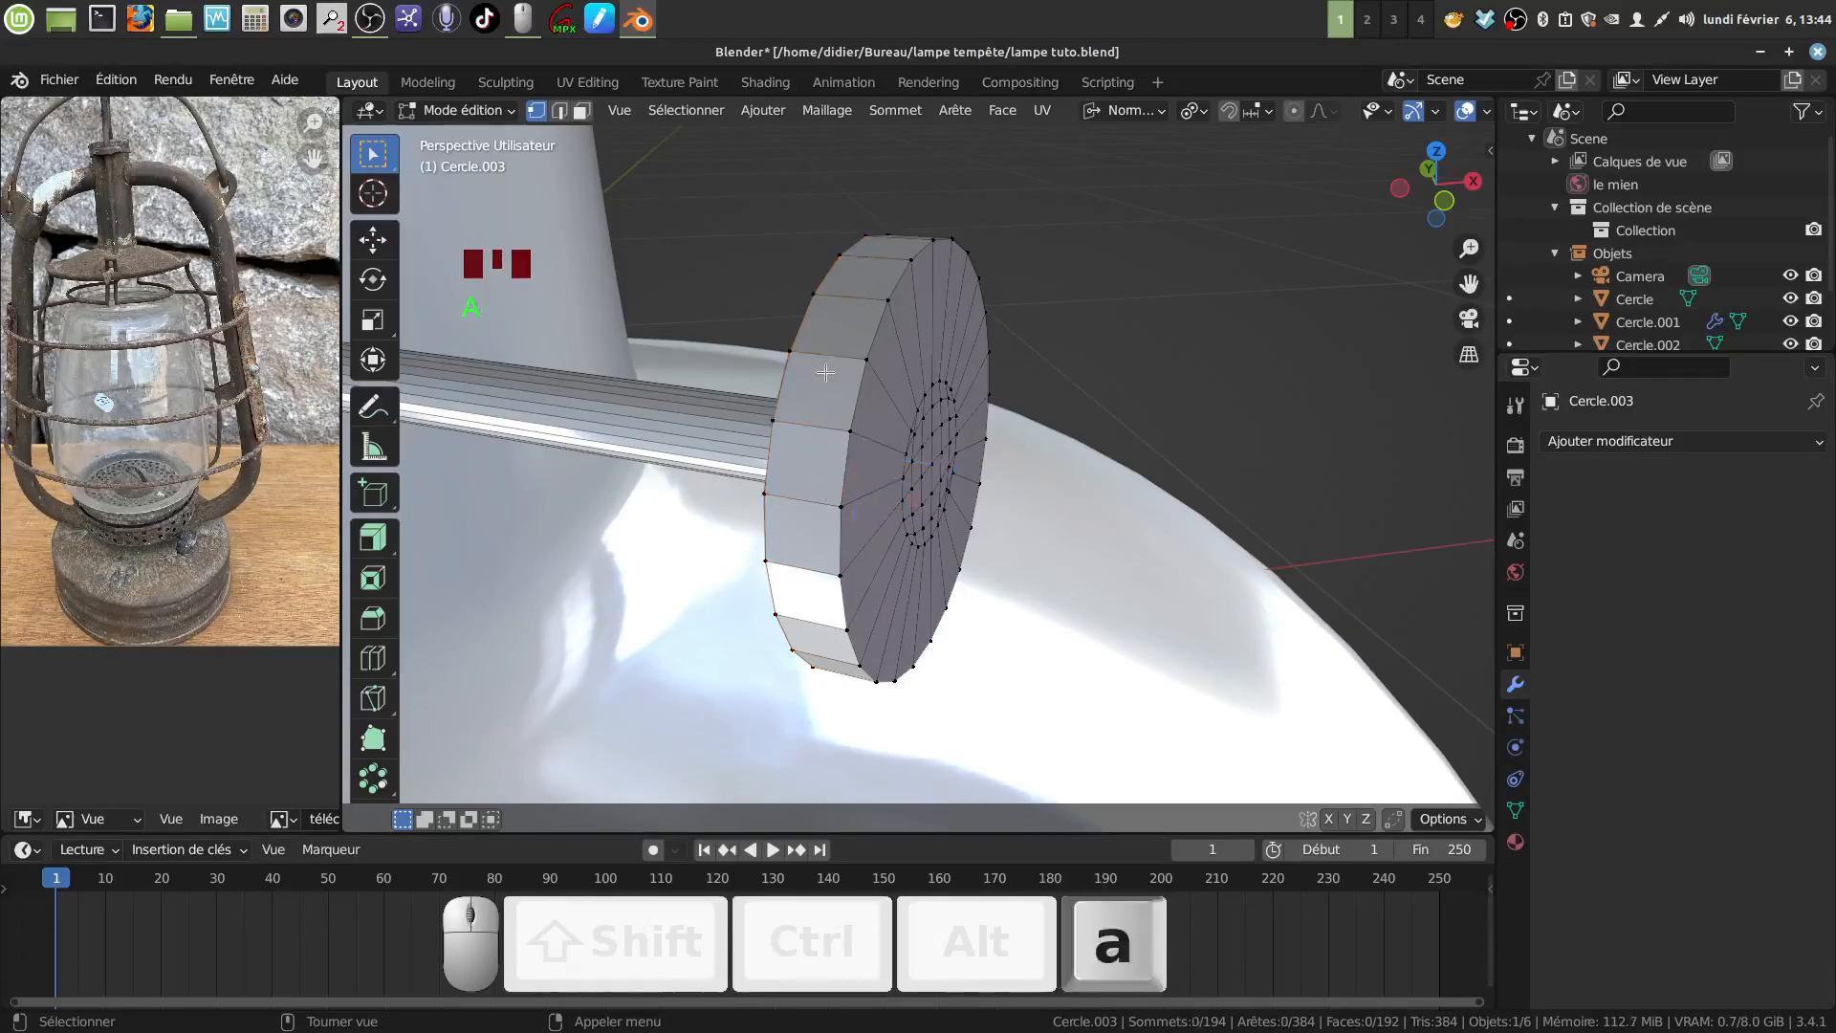
# Select the ring of faces around the wheel's rim and reduce it to every other face with Checker Deselect.
pyautogui.click(581, 111)
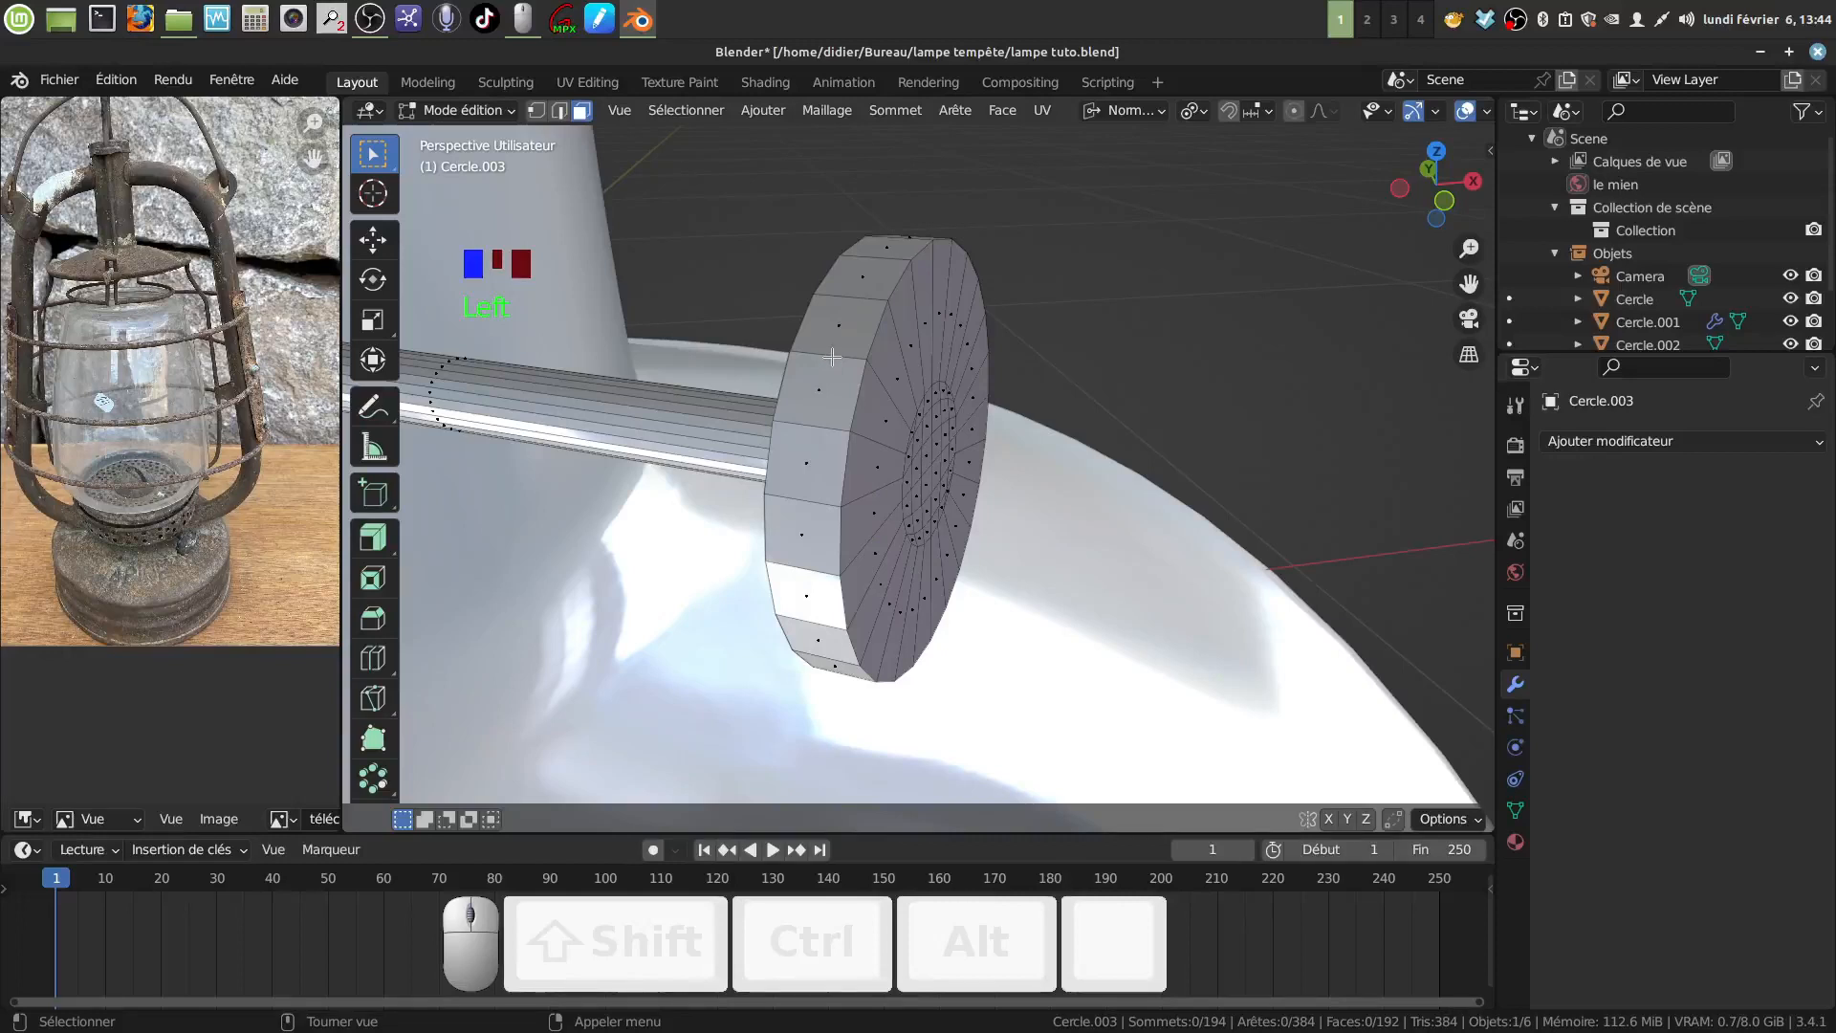
pyautogui.keyDown('alt'); pyautogui.click(837, 355); pyautogui.keyUp('alt')
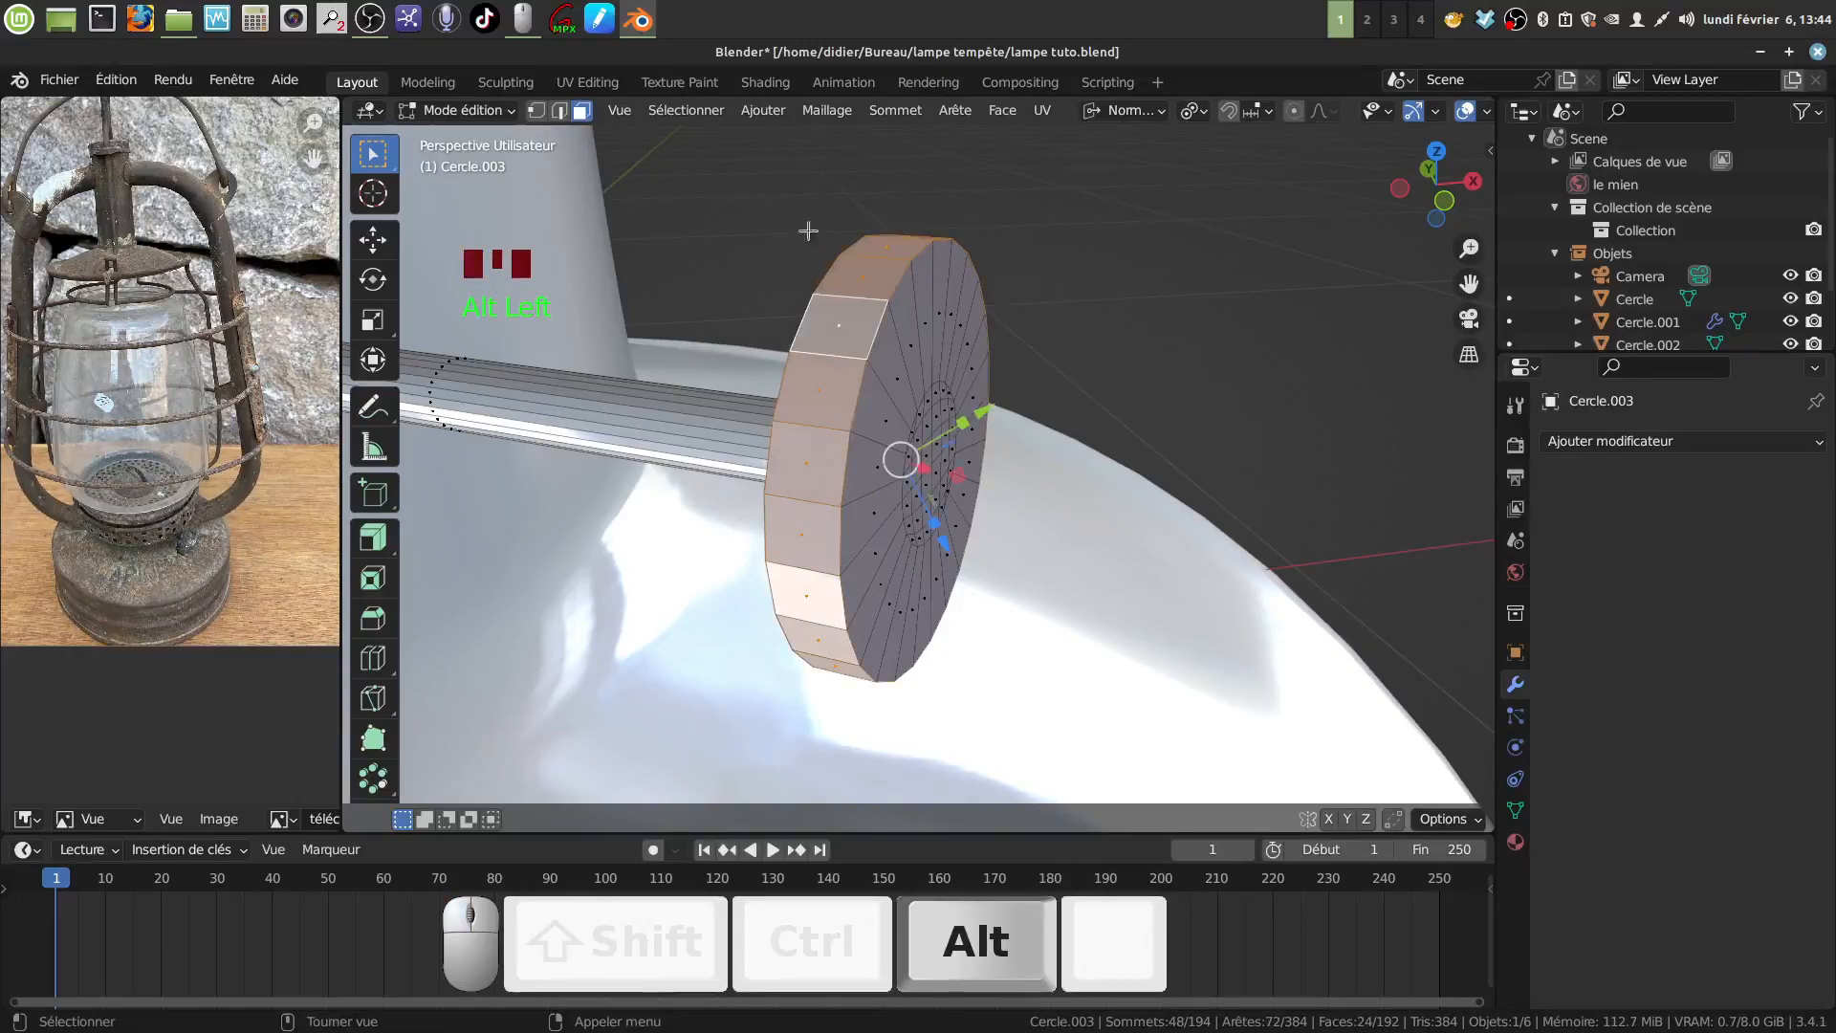
pyautogui.click(686, 110)
pyautogui.moveTo(762, 447)
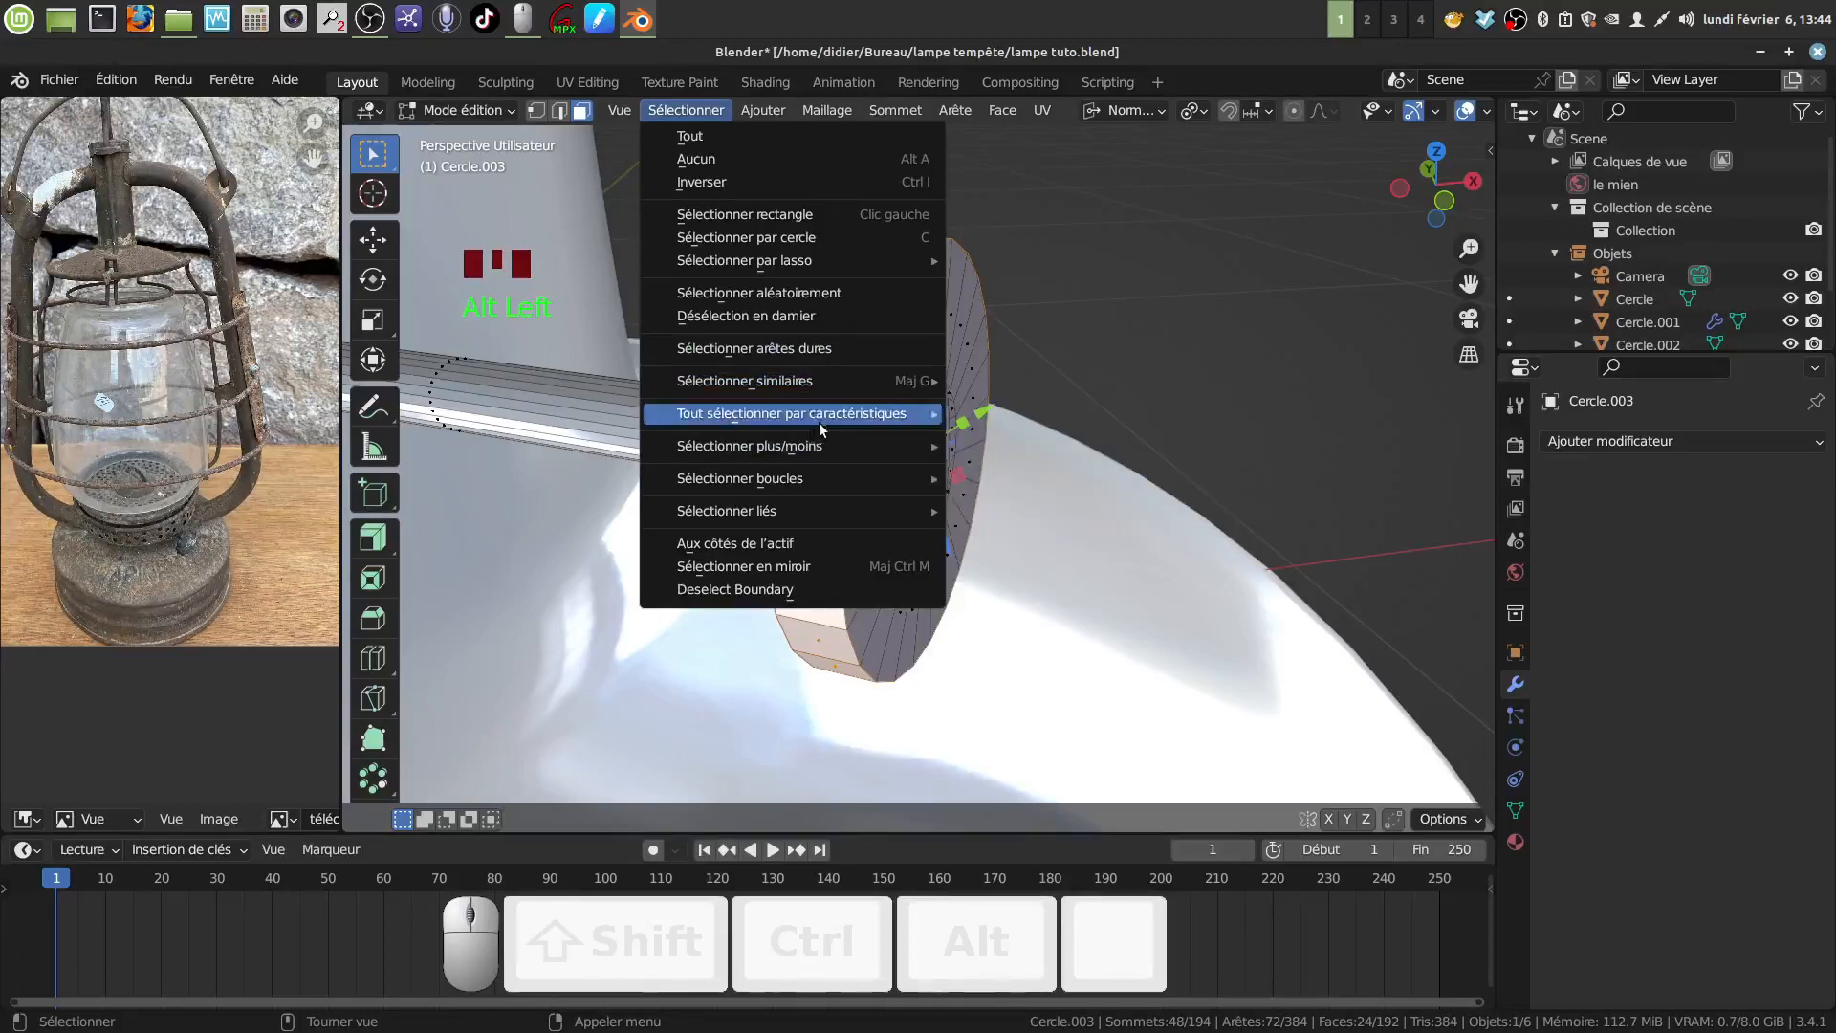
pyautogui.moveTo(831, 419)
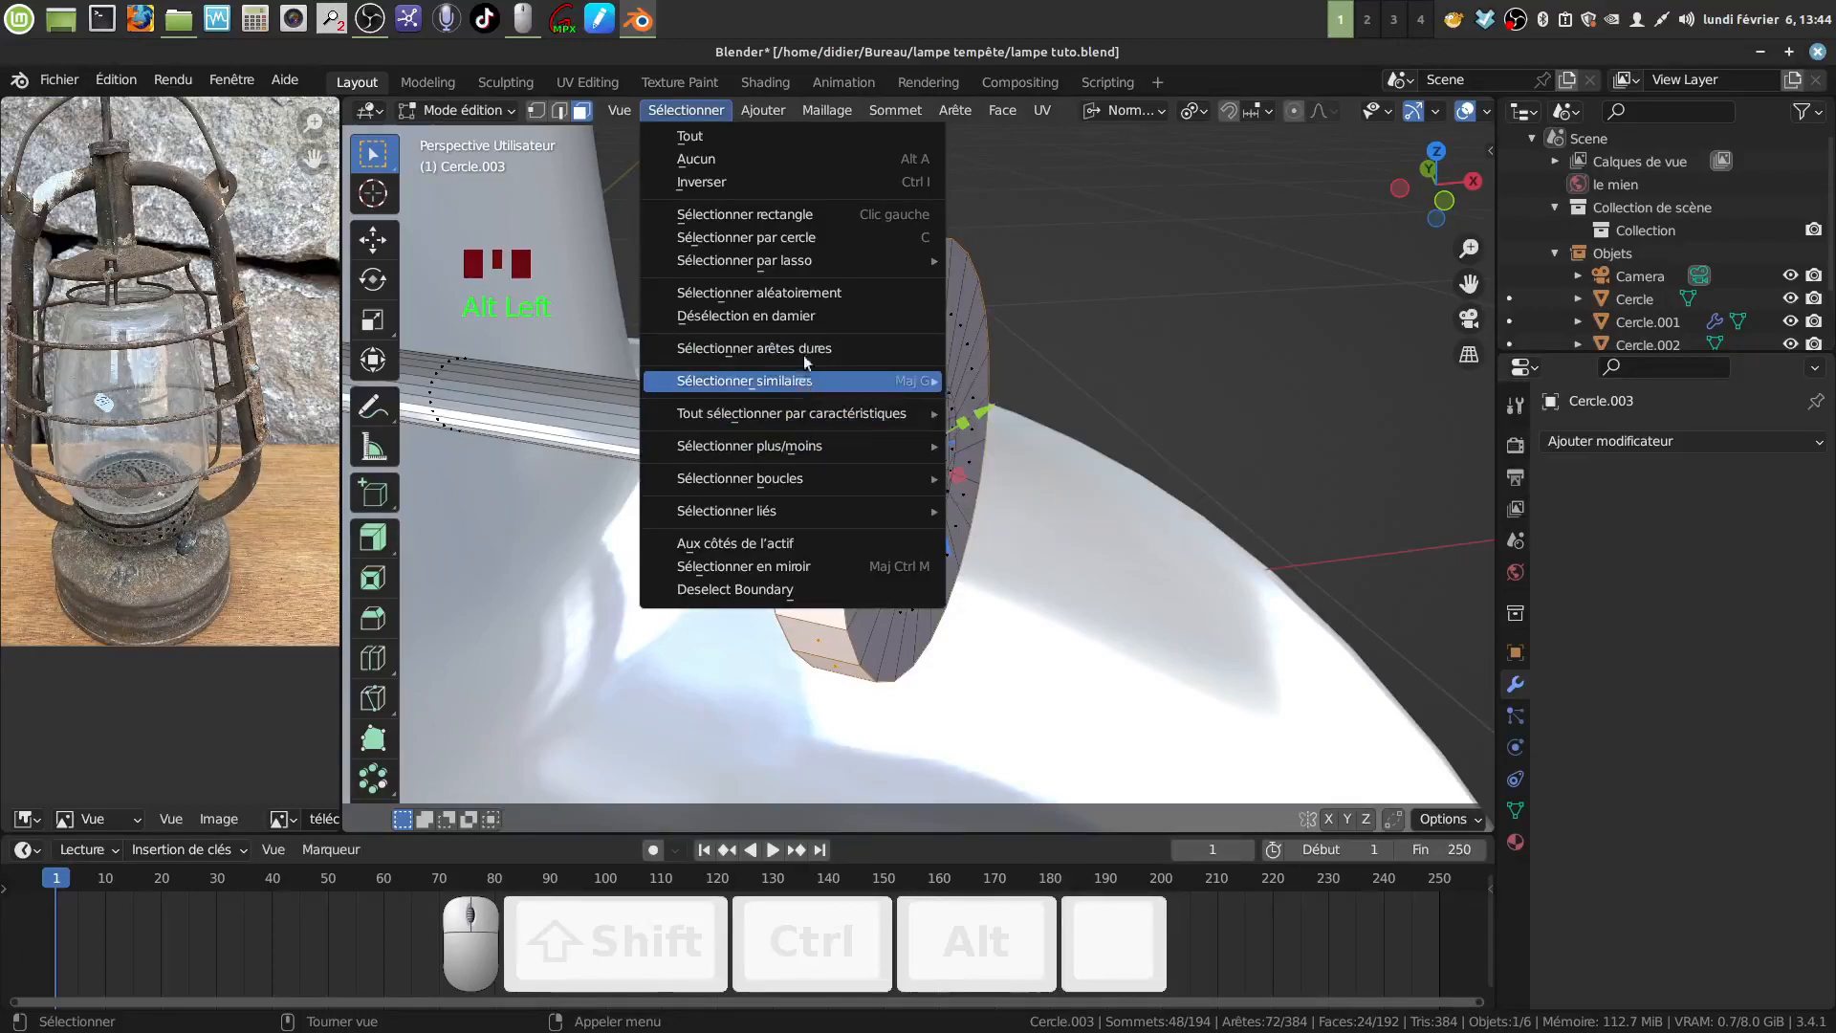
pyautogui.click(806, 316)
pyautogui.moveTo(893, 437); pyautogui.dragTo(848, 426, button='middle')
pyautogui.scroll(-2, 728, 570)
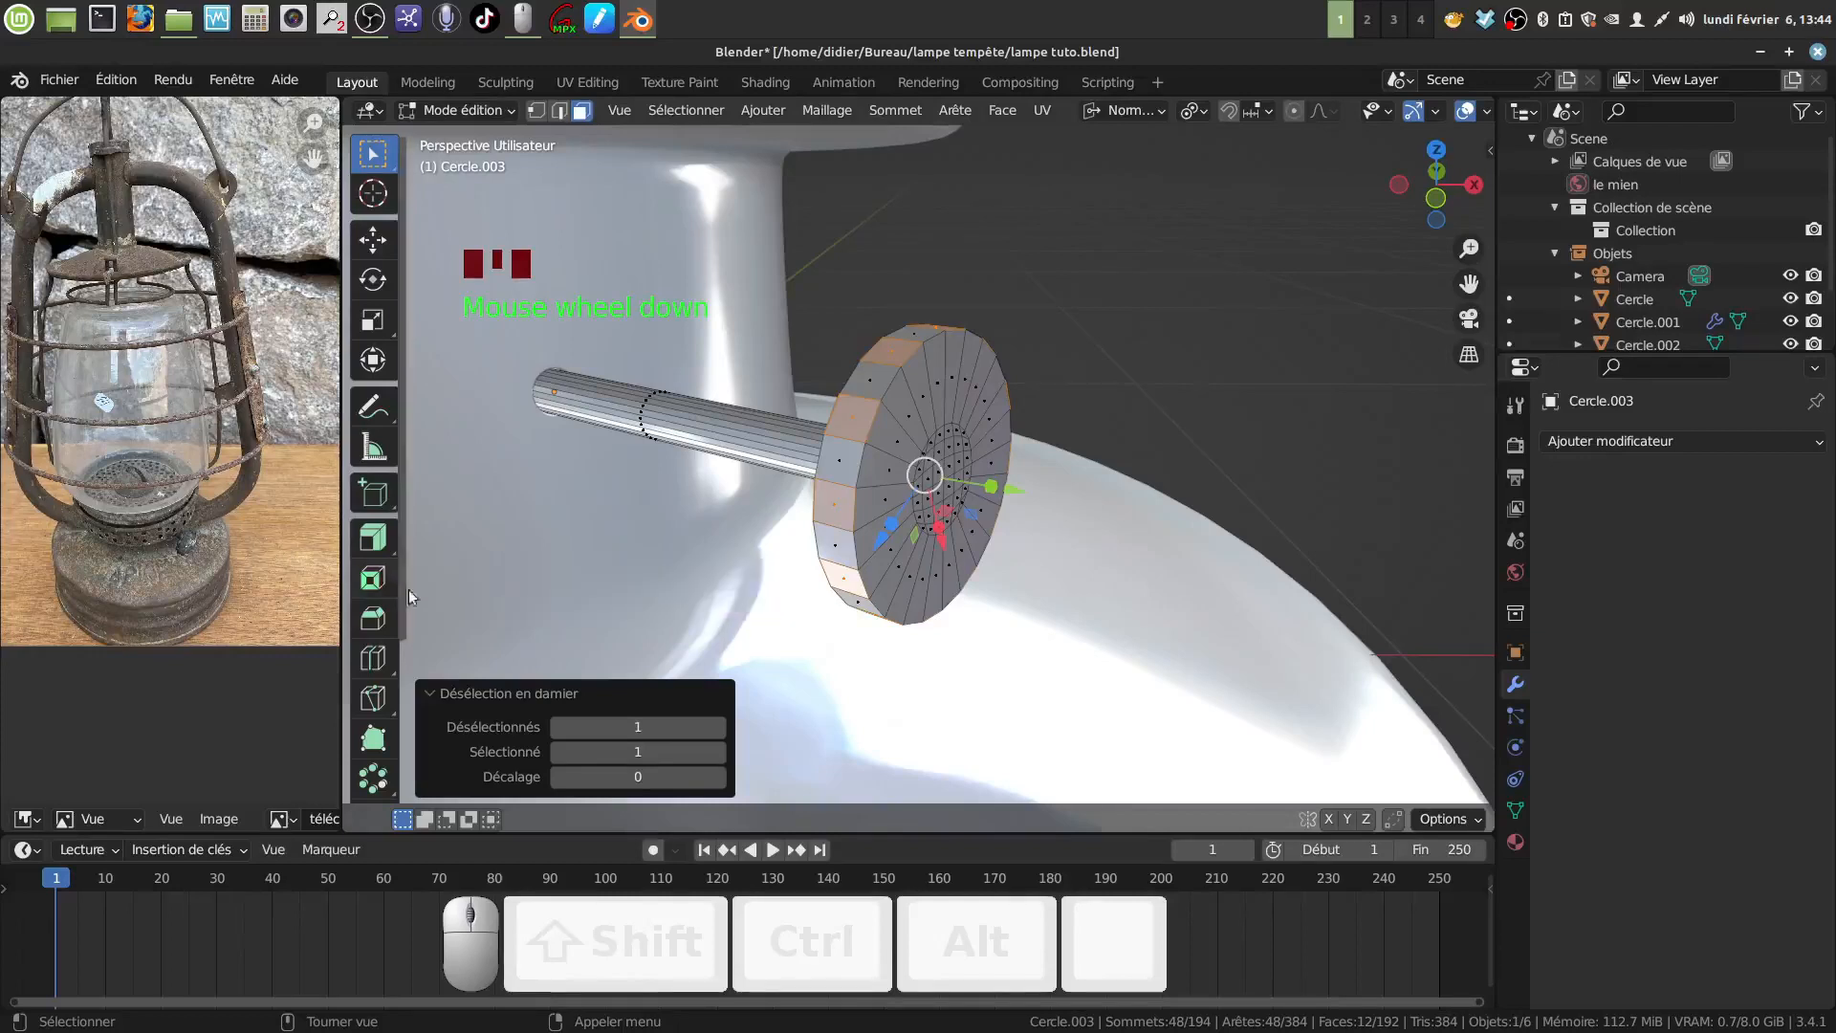
# Extrude the alternating rim faces outward along their normals to form the wheel's teeth, and return to object mode.
pyautogui.click(385, 547)
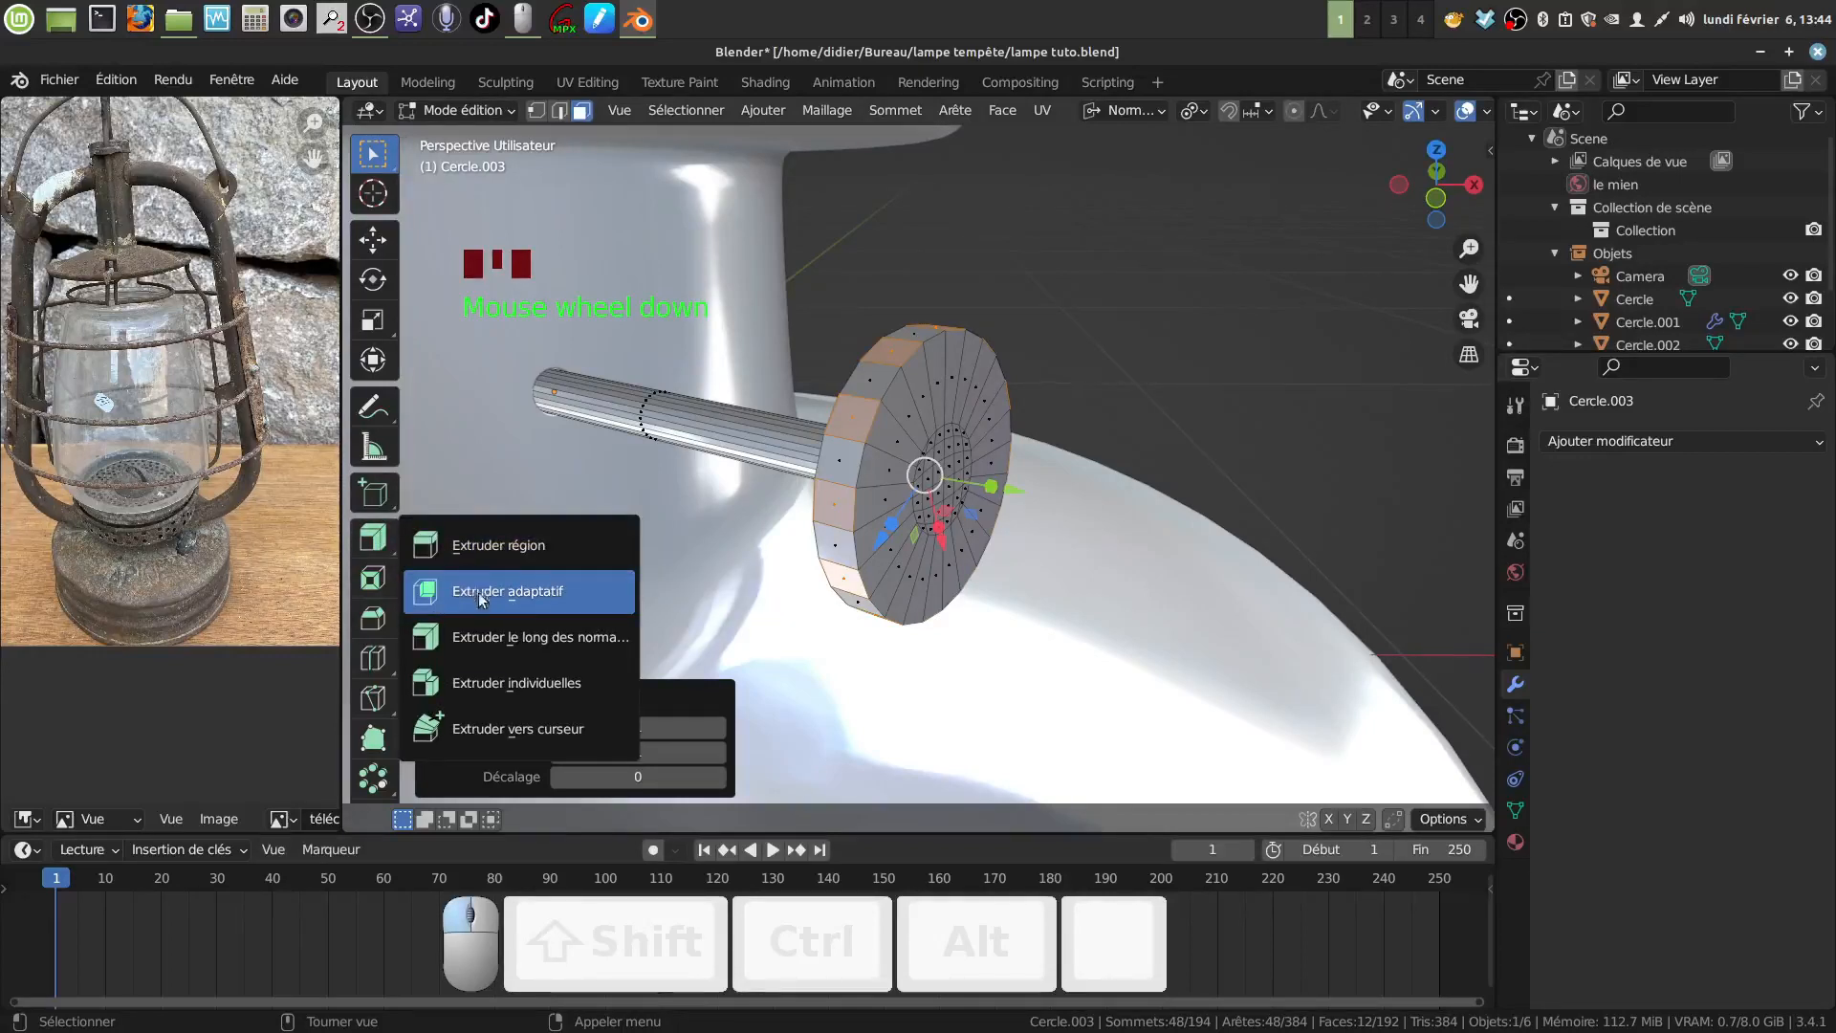
pyautogui.click(485, 637)
pyautogui.moveTo(870, 555); pyautogui.dragTo(870, 562)
pyautogui.click(869, 562)
pyautogui.moveTo(869, 562); pyautogui.dragTo(931, 506, button='middle')
pyautogui.press('Tab')
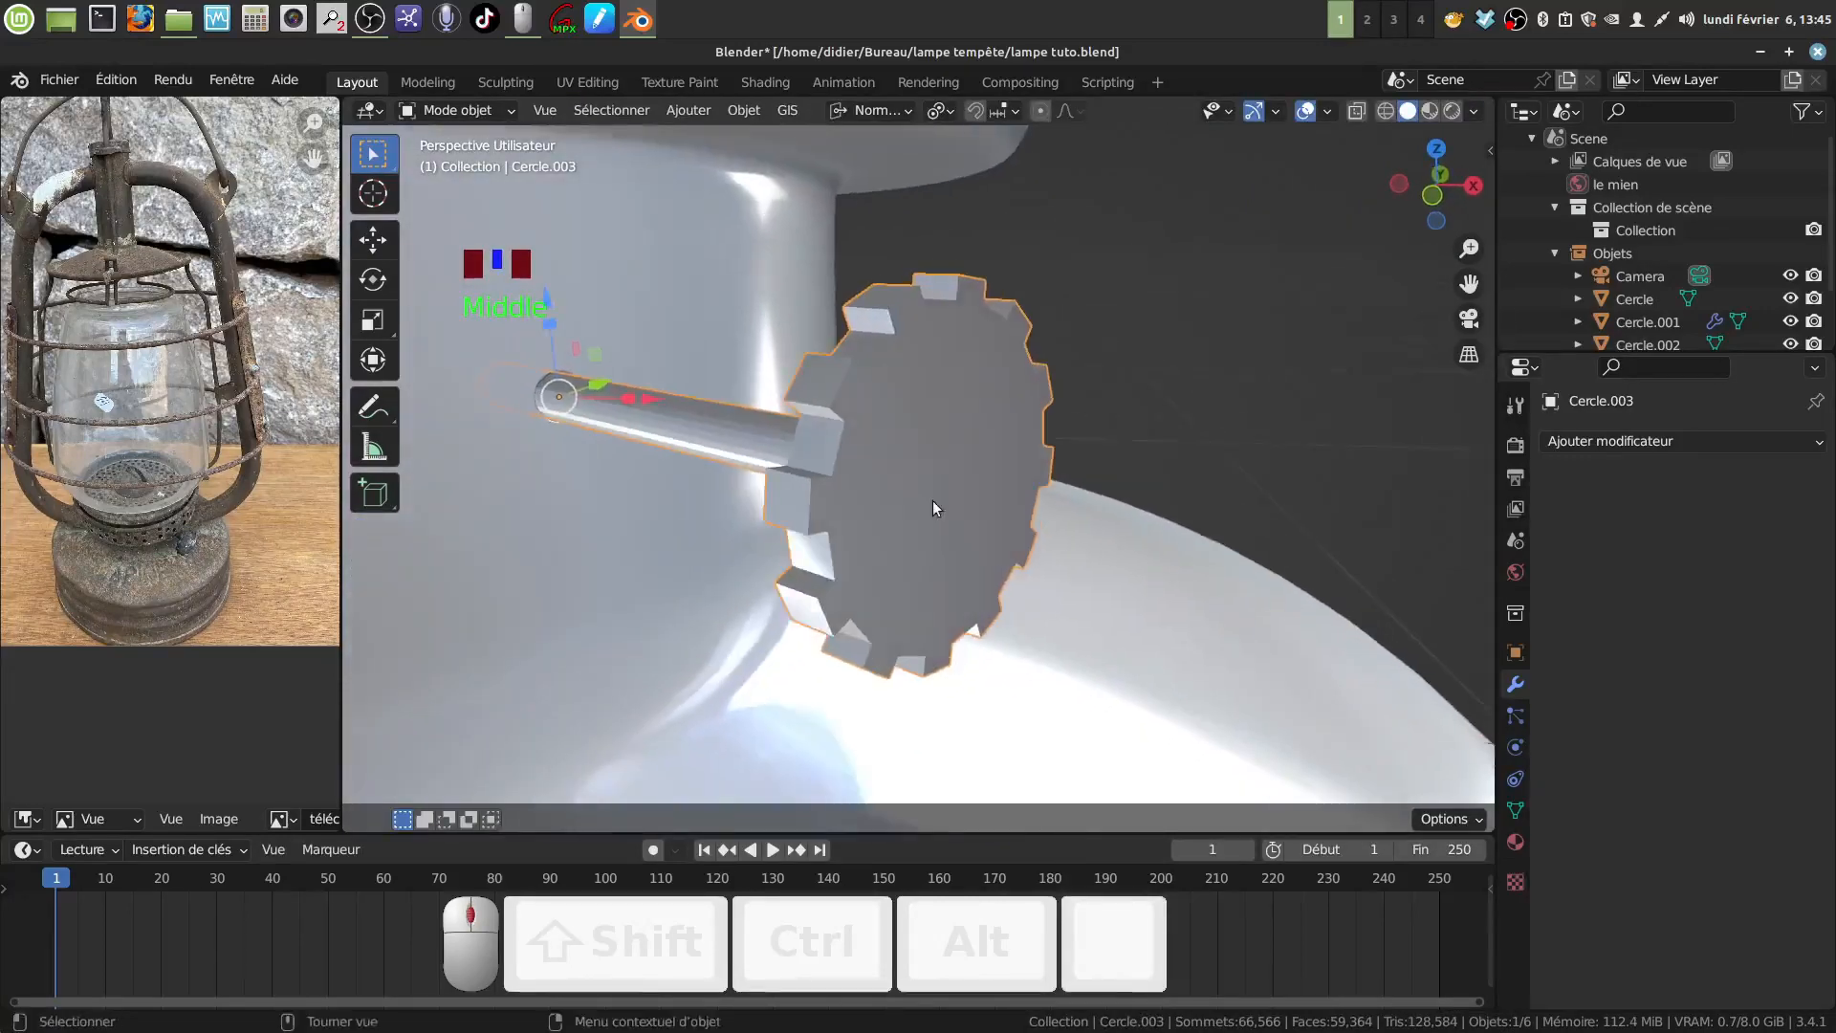
# Add a Catmull-Clark Subdivision modifier to the rod and wheel with a viewport level of 2.
pyautogui.scroll(-2, 924, 505)
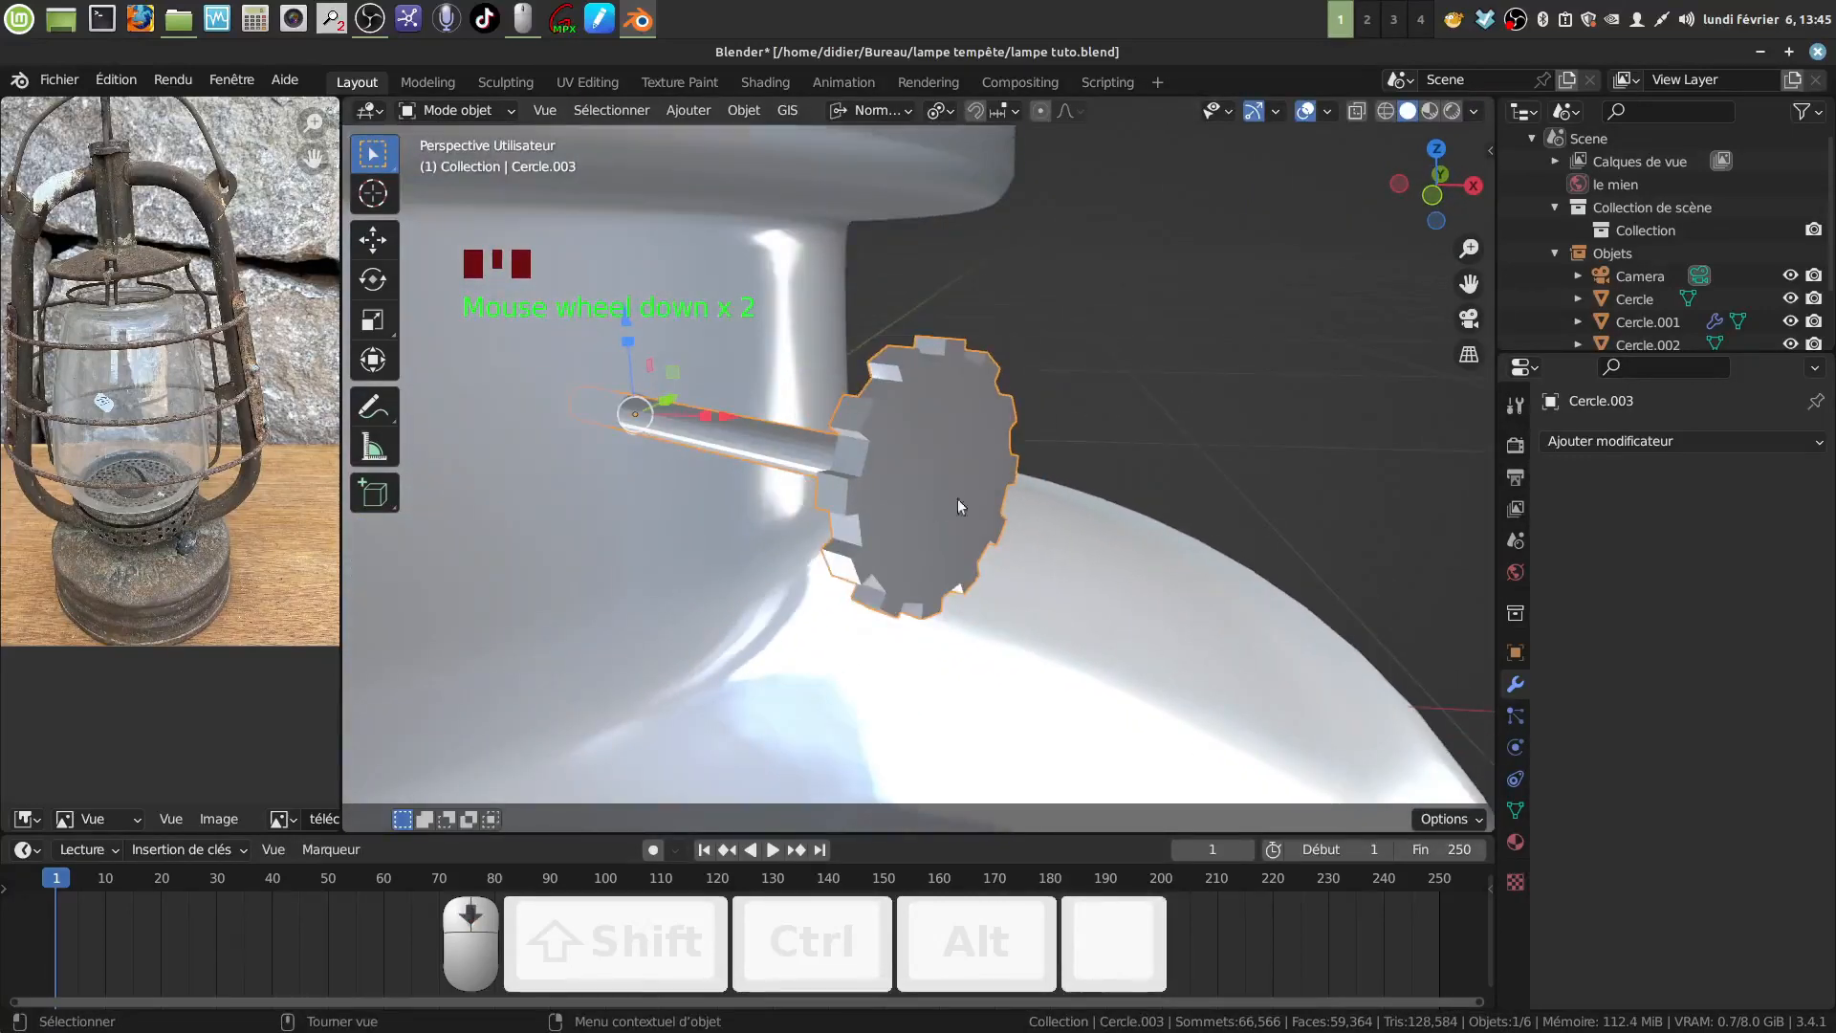
pyautogui.click(1817, 445)
pyautogui.click(1337, 849)
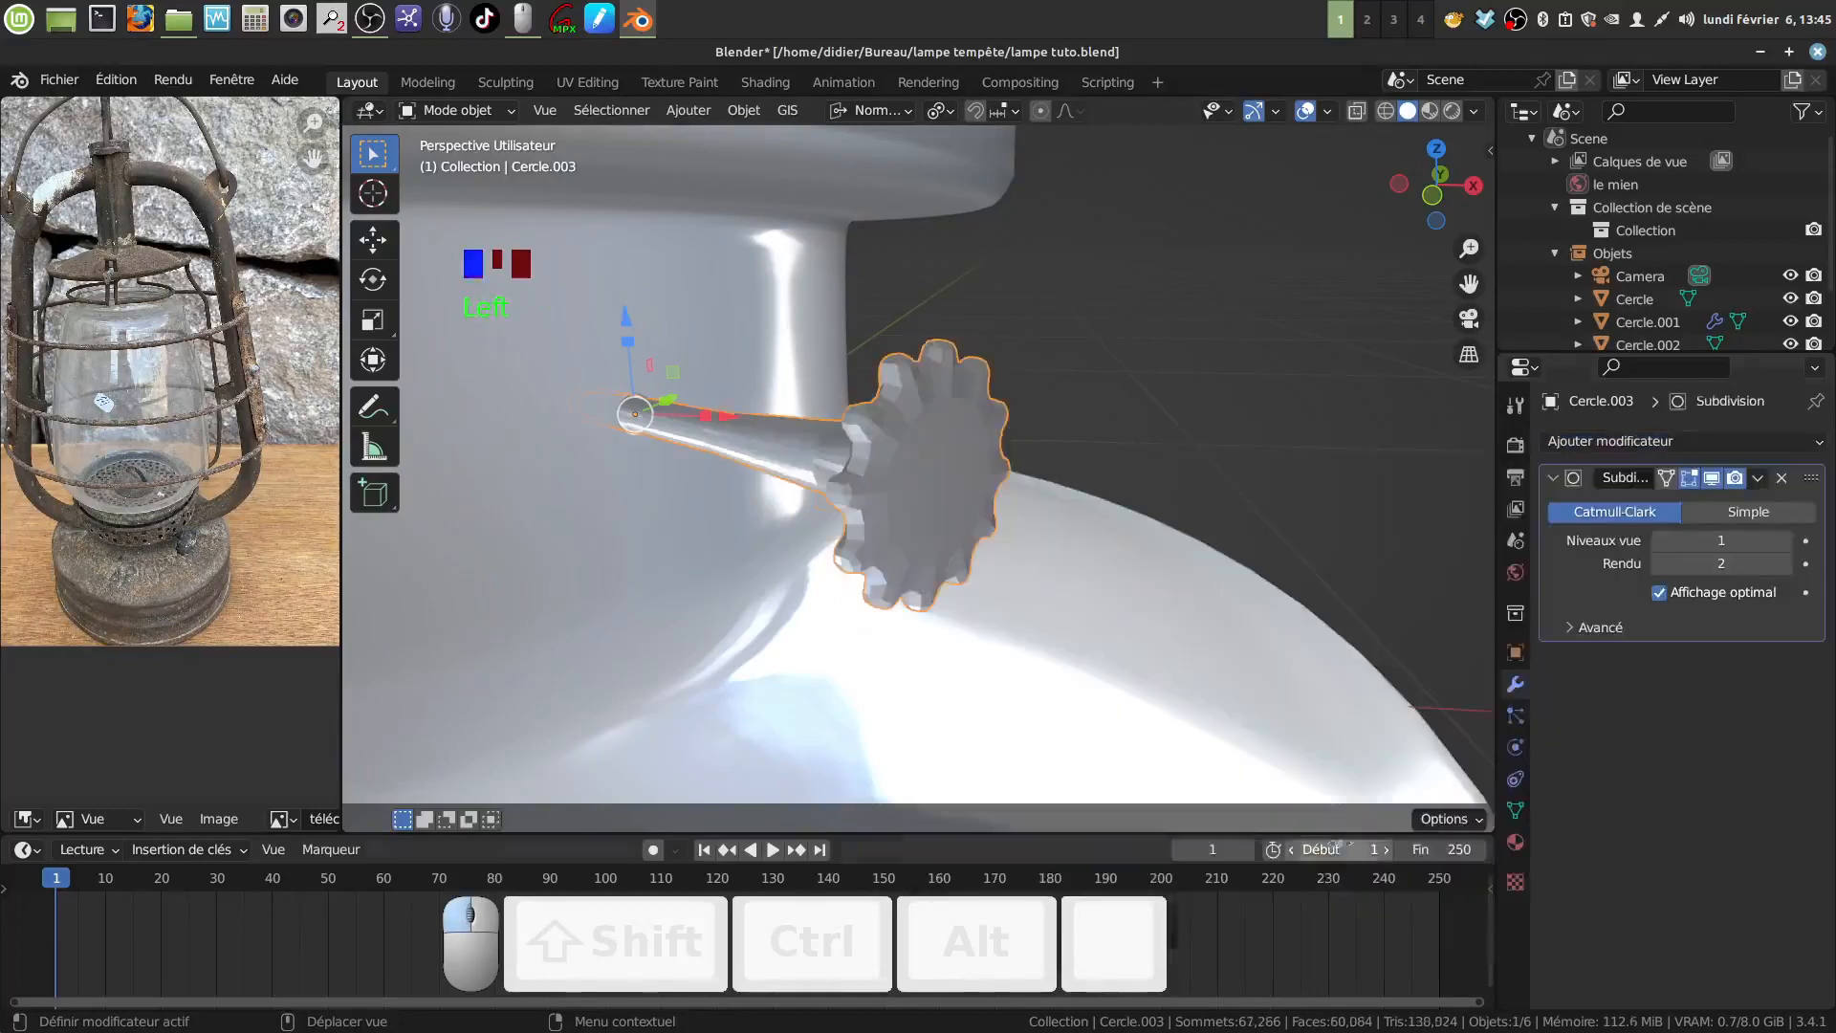
pyautogui.moveTo(1791, 547); pyautogui.dragTo(1253, 548)
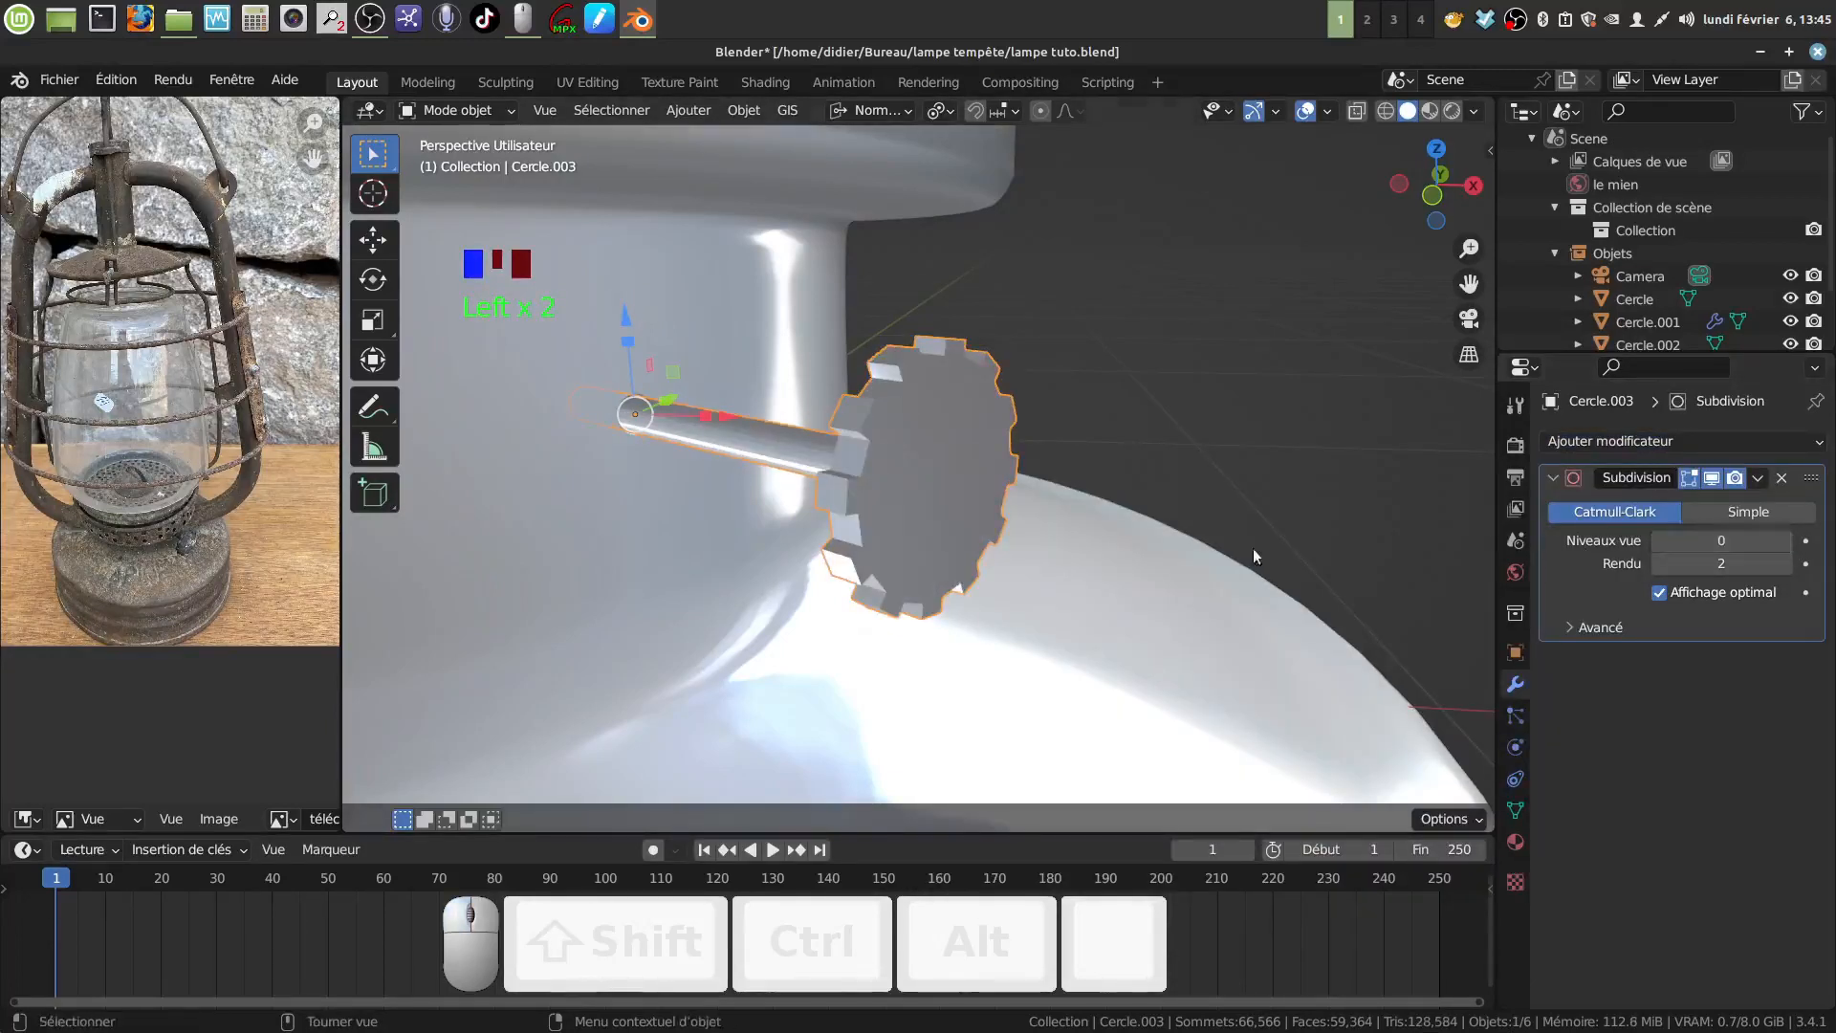
pyautogui.scroll(2, 1061, 562)
pyautogui.scroll(-2, 1065, 560)
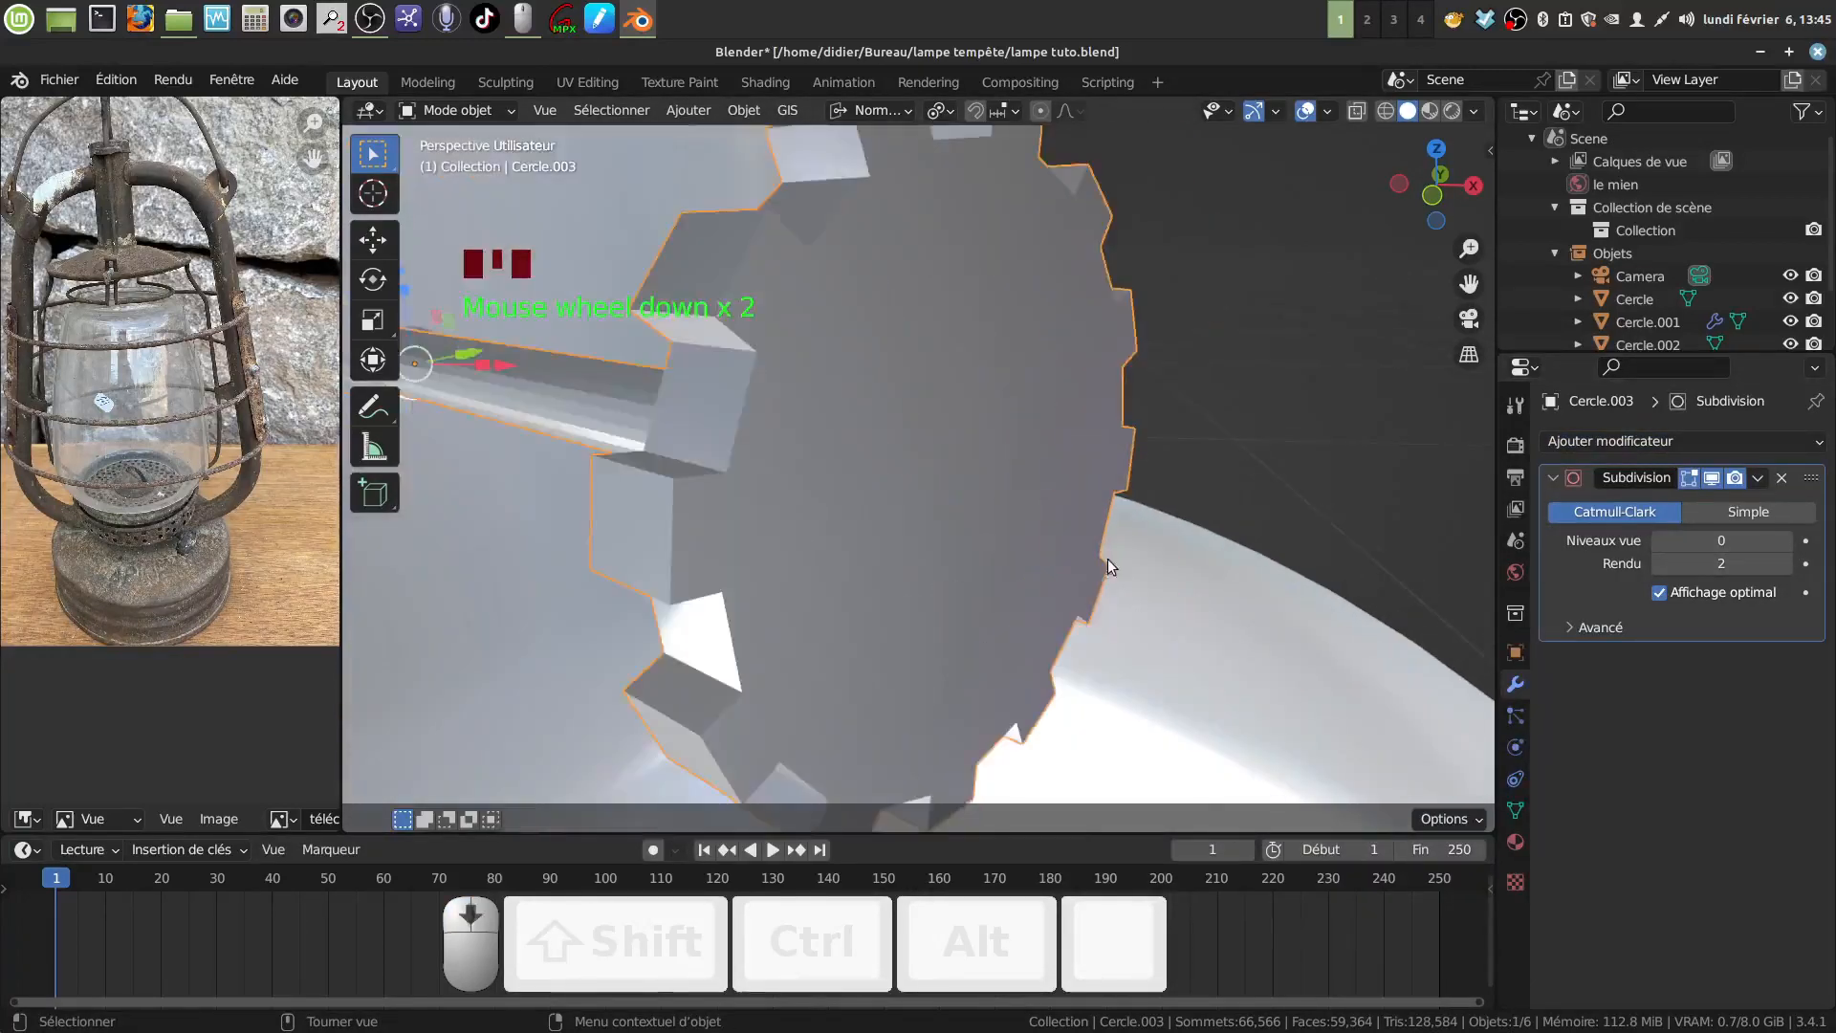
pyautogui.click(1785, 543)
pyautogui.click(1786, 544)
# Check the subdivided rod and wheel from the side and turn off the Subdivision modifier's viewport display.
pyautogui.scroll(-1, 922, 481)
pyautogui.moveTo(961, 484)
pyautogui.mouseDown(button='middle')
pyautogui.moveTo(911, 471)
pyautogui.moveTo(926, 477)
pyautogui.mouseUp(button='middle')
pyautogui.scroll(-2, 923, 480)
pyautogui.keyDown('shift'); pyautogui.moveTo(925, 476); pyautogui.dragTo(852, 496, button='middle'); pyautogui.keyUp('shift')
pyautogui.scroll(2, 898, 498)
pyautogui.press('Tab')
pyautogui.press('Tab')
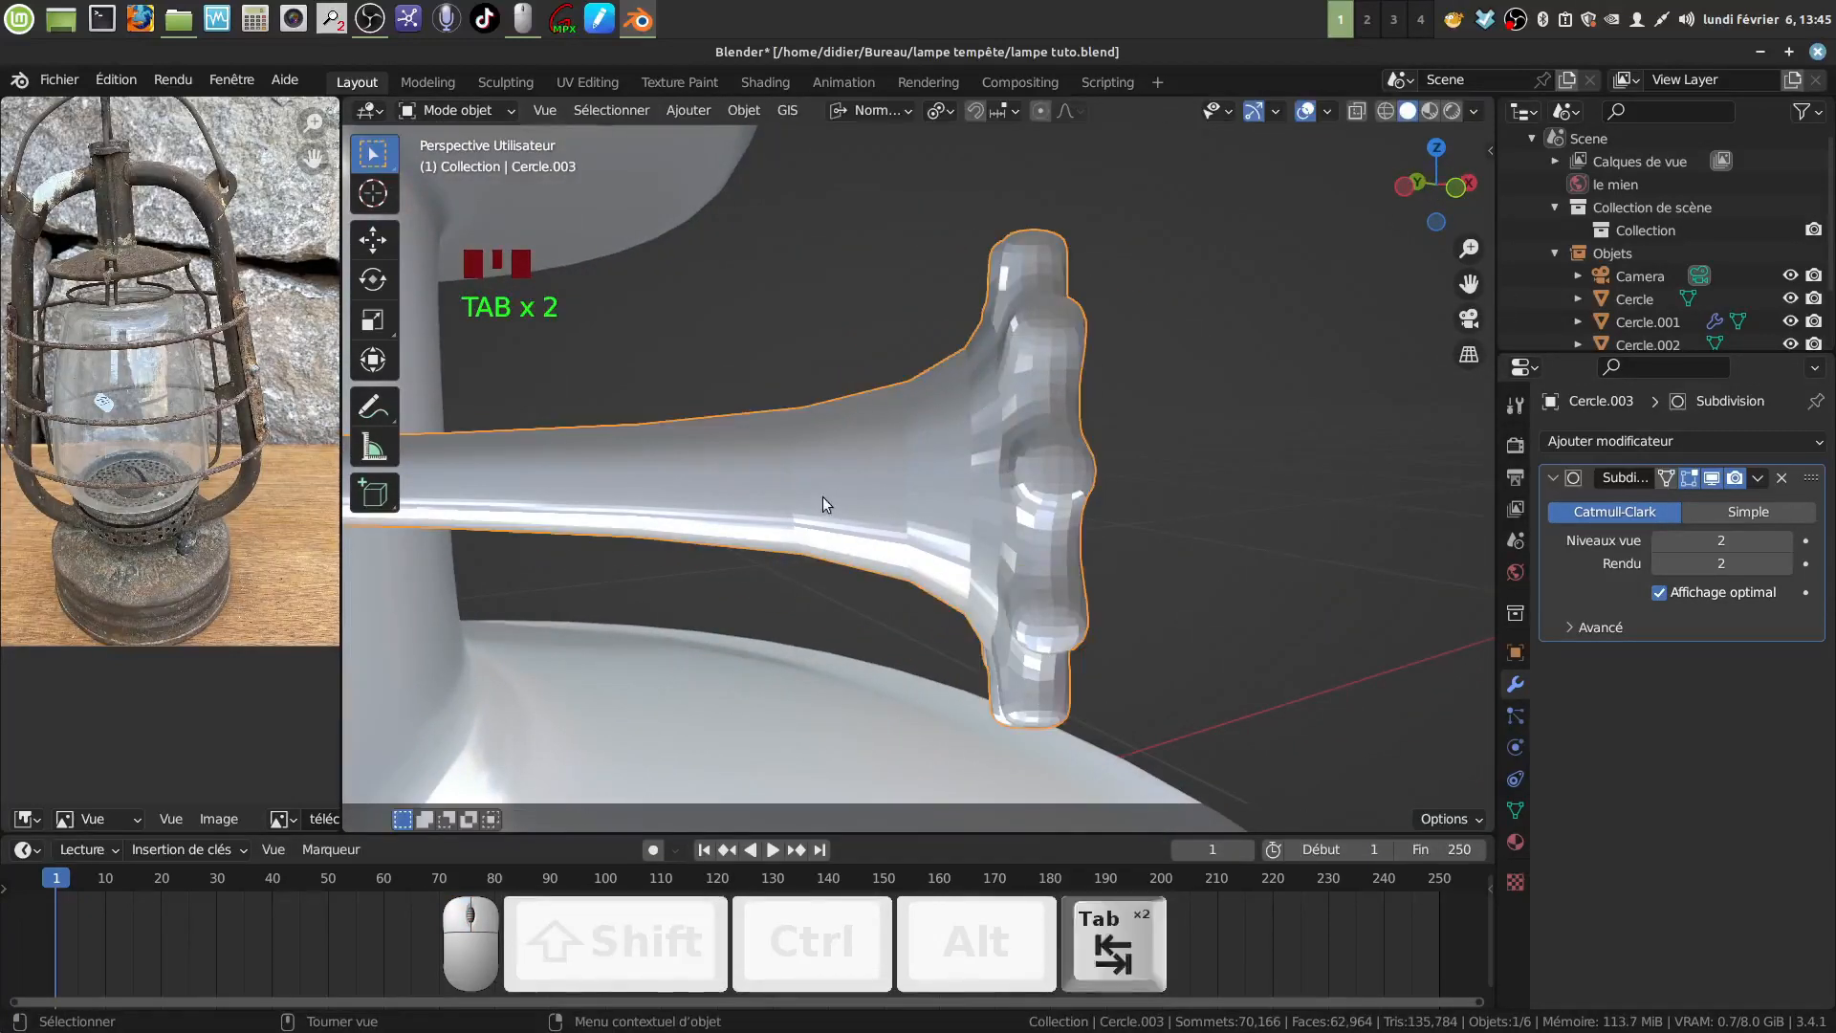
pyautogui.click(1712, 477)
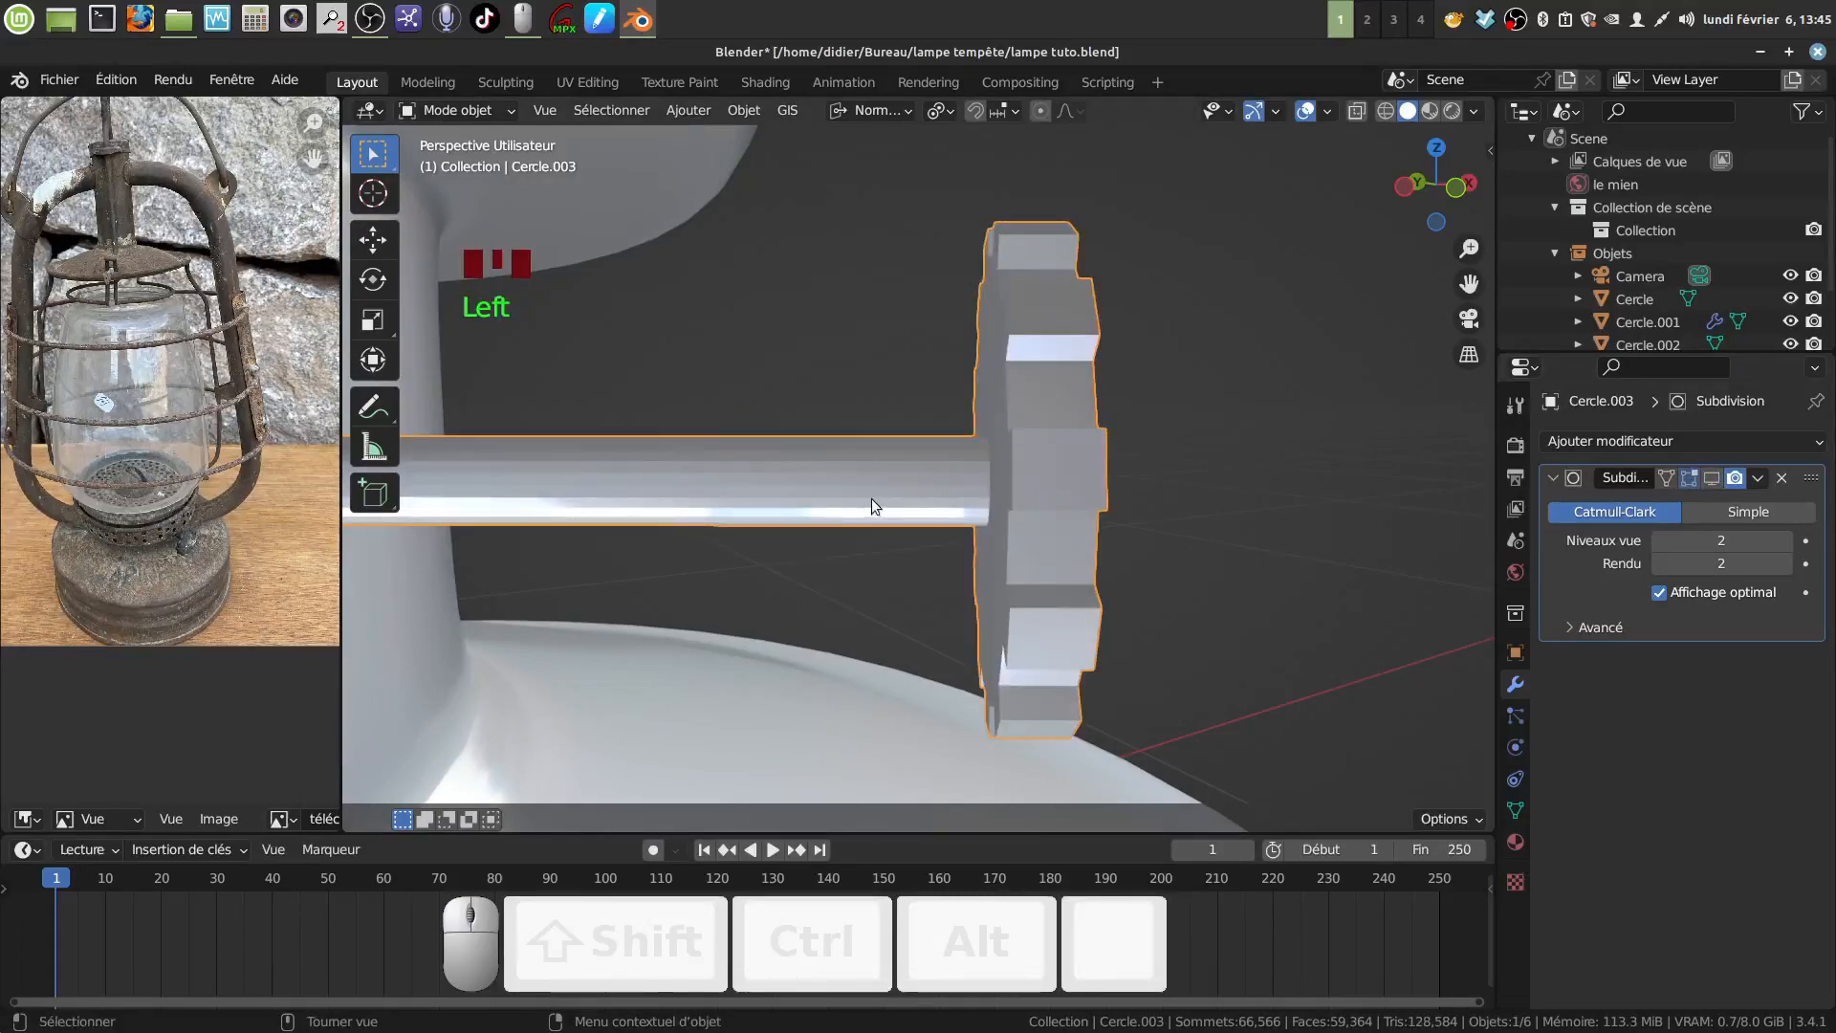
# Bevel the edge loop where the rod meets the wheel with a width of 0.0046 m and 3 segments.
pyautogui.press('Tab')
pyautogui.moveTo(869, 493); pyautogui.dragTo(962, 529, button='middle')
pyautogui.scroll(2, 966, 524)
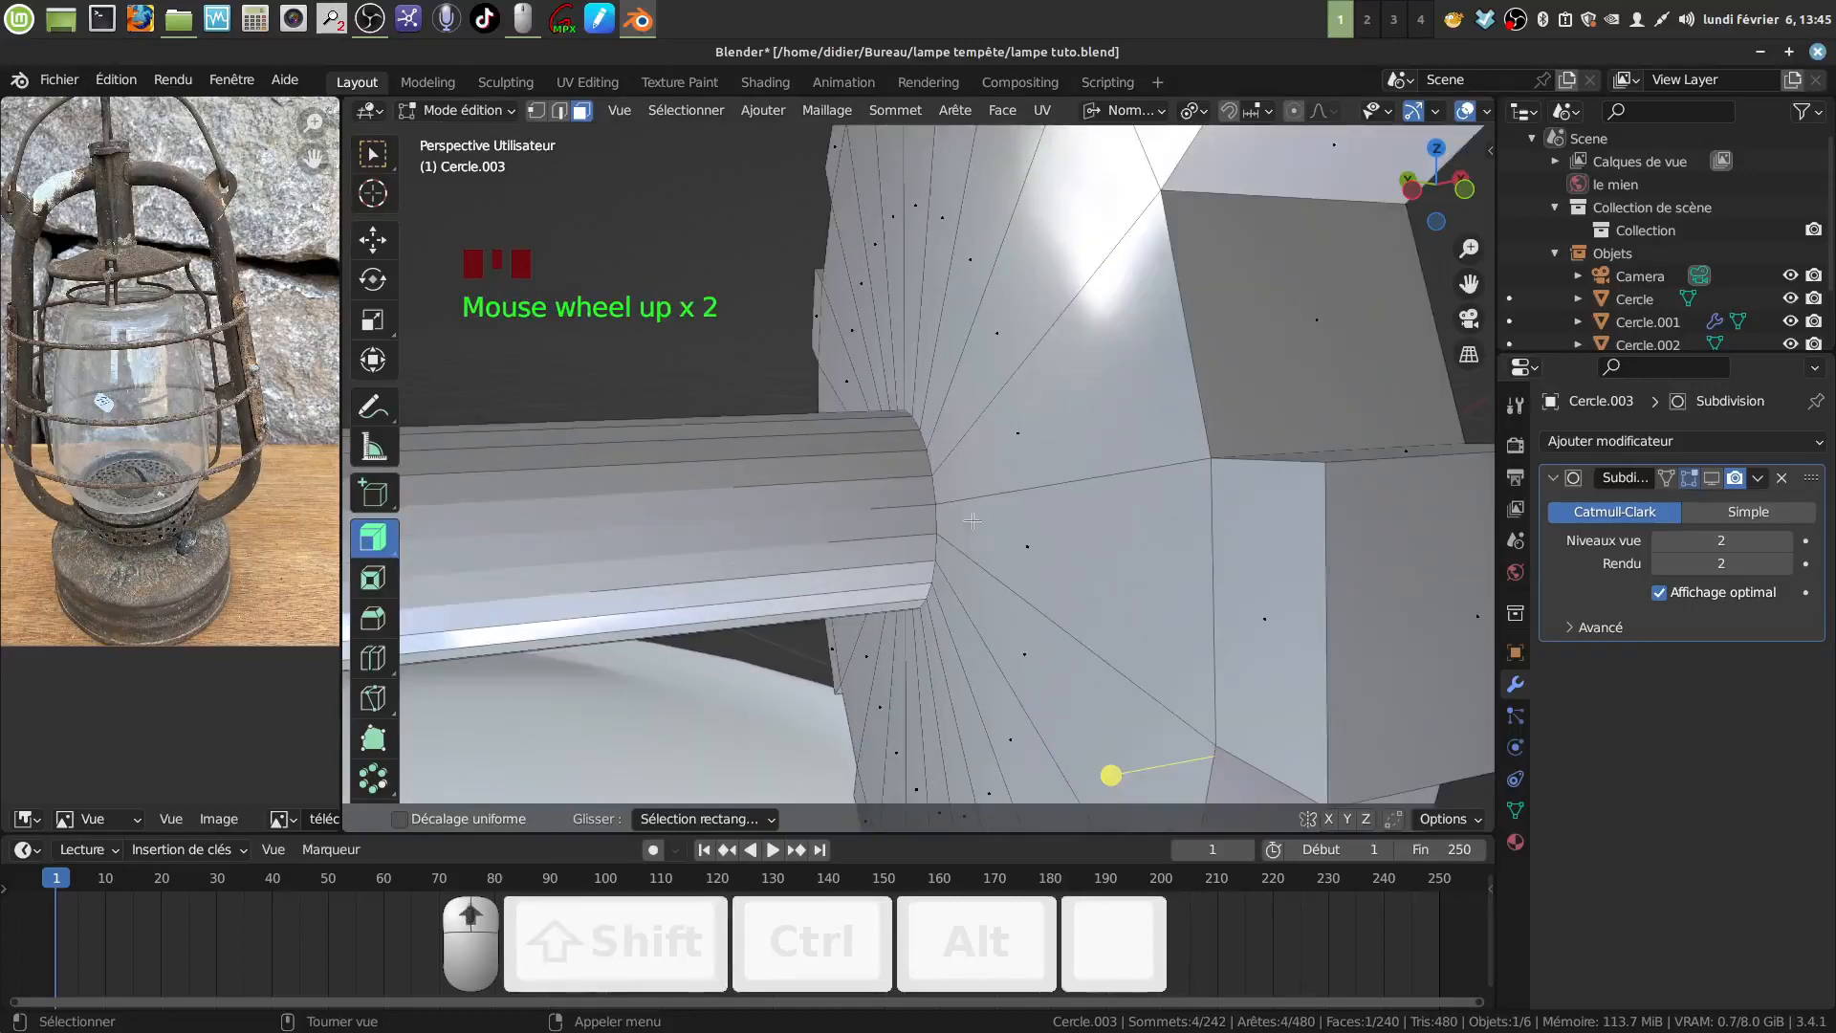
pyautogui.keyDown('alt'); pyautogui.click(945, 527); pyautogui.keyUp('alt')
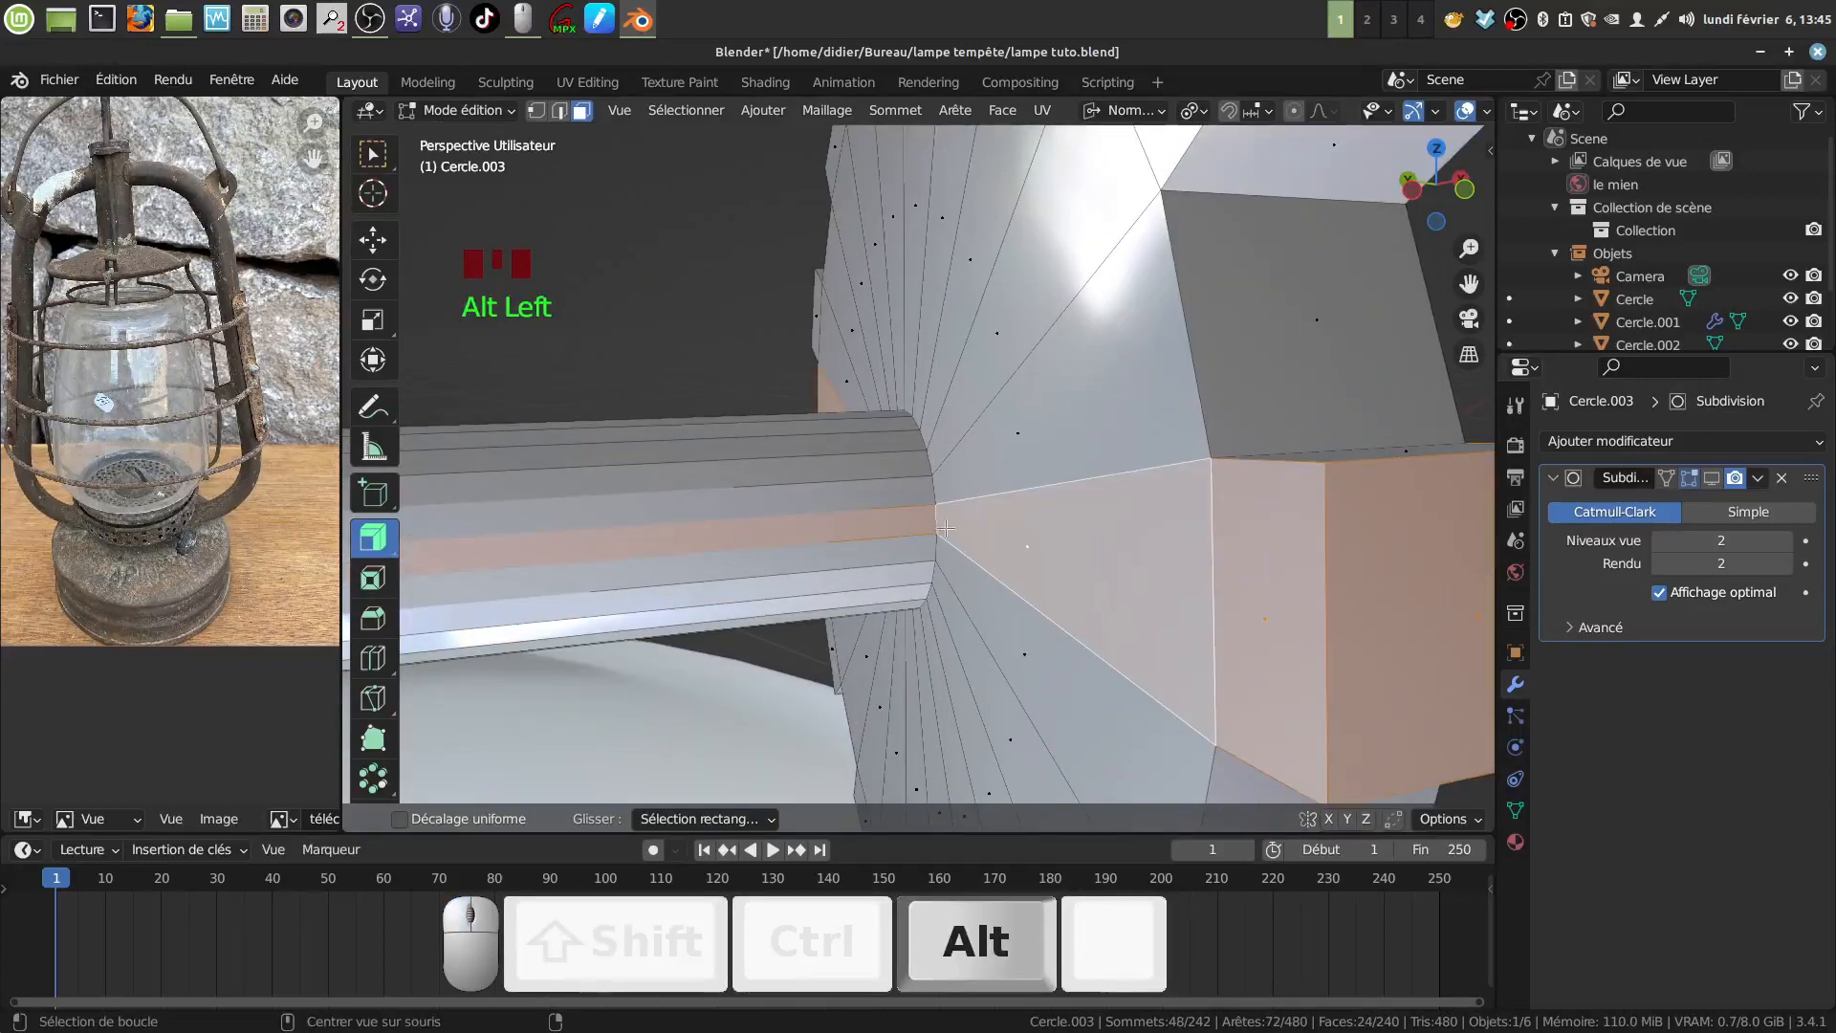
pyautogui.click(560, 110)
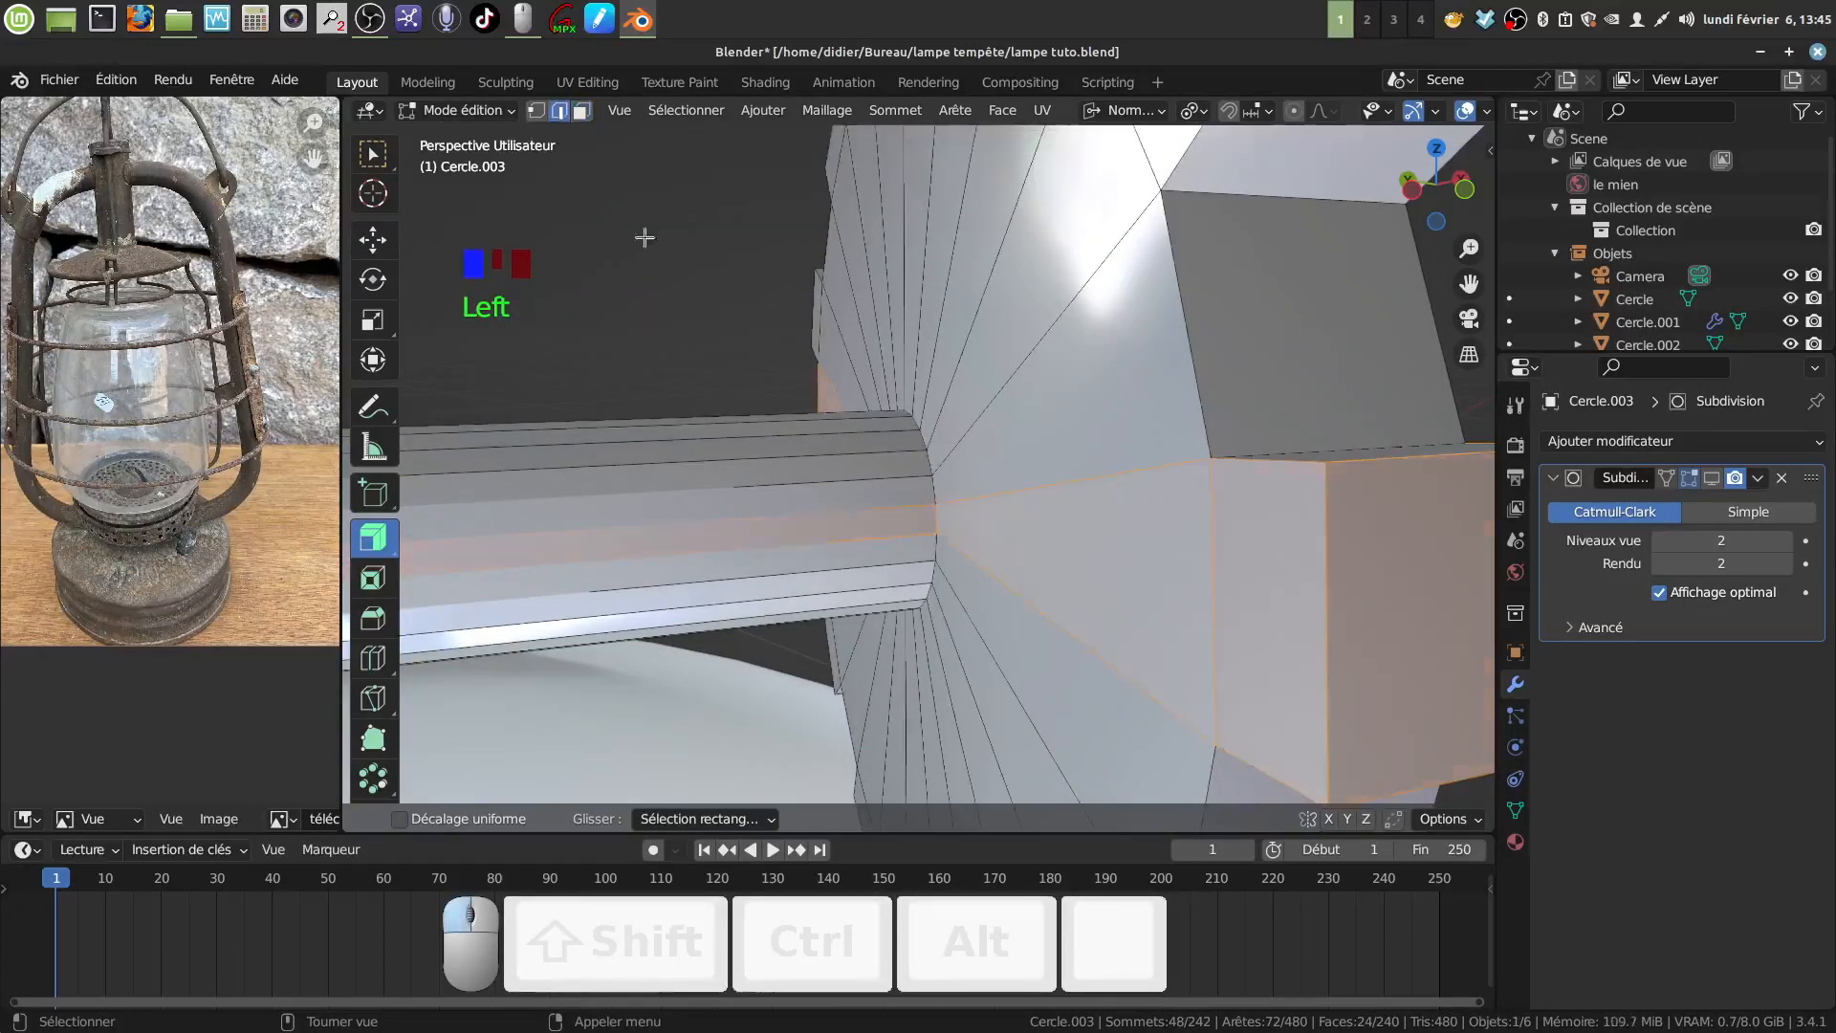
pyautogui.hotkey('alt', 'a')
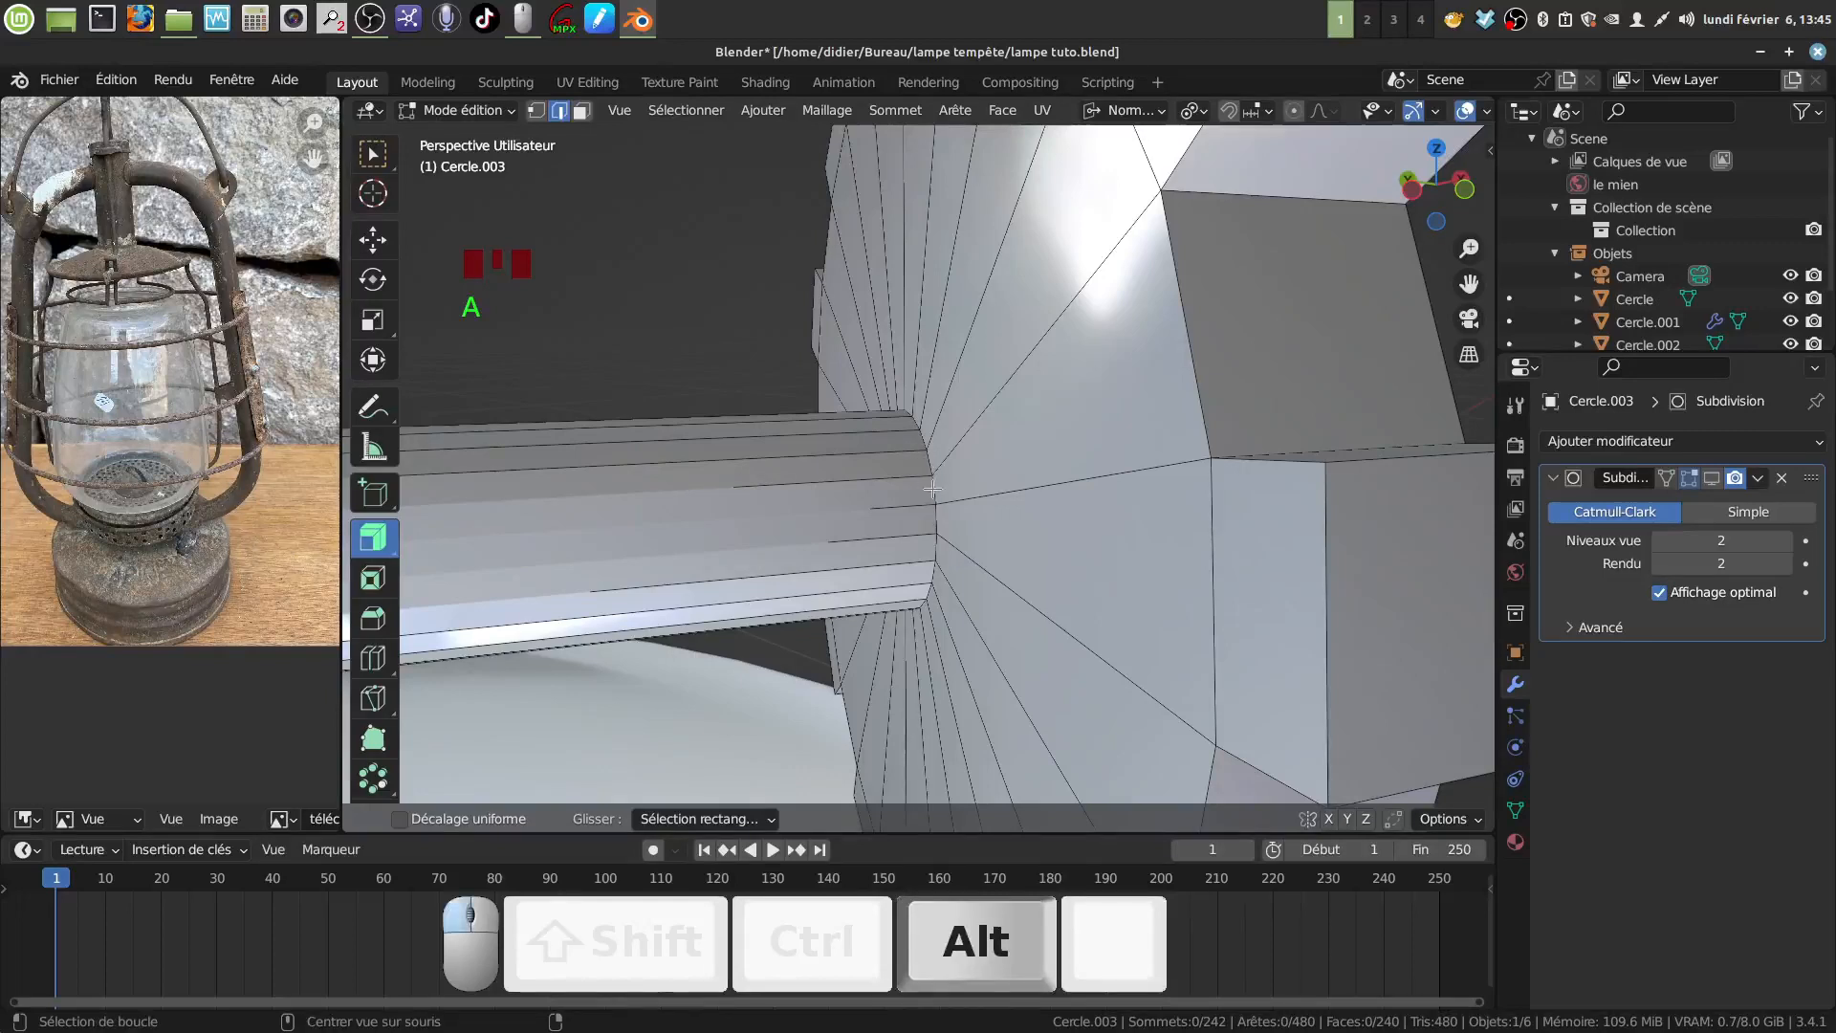
pyautogui.keyDown('alt'); pyautogui.click(934, 497); pyautogui.keyUp('alt')
pyautogui.hotkey('ctrl', 'b')
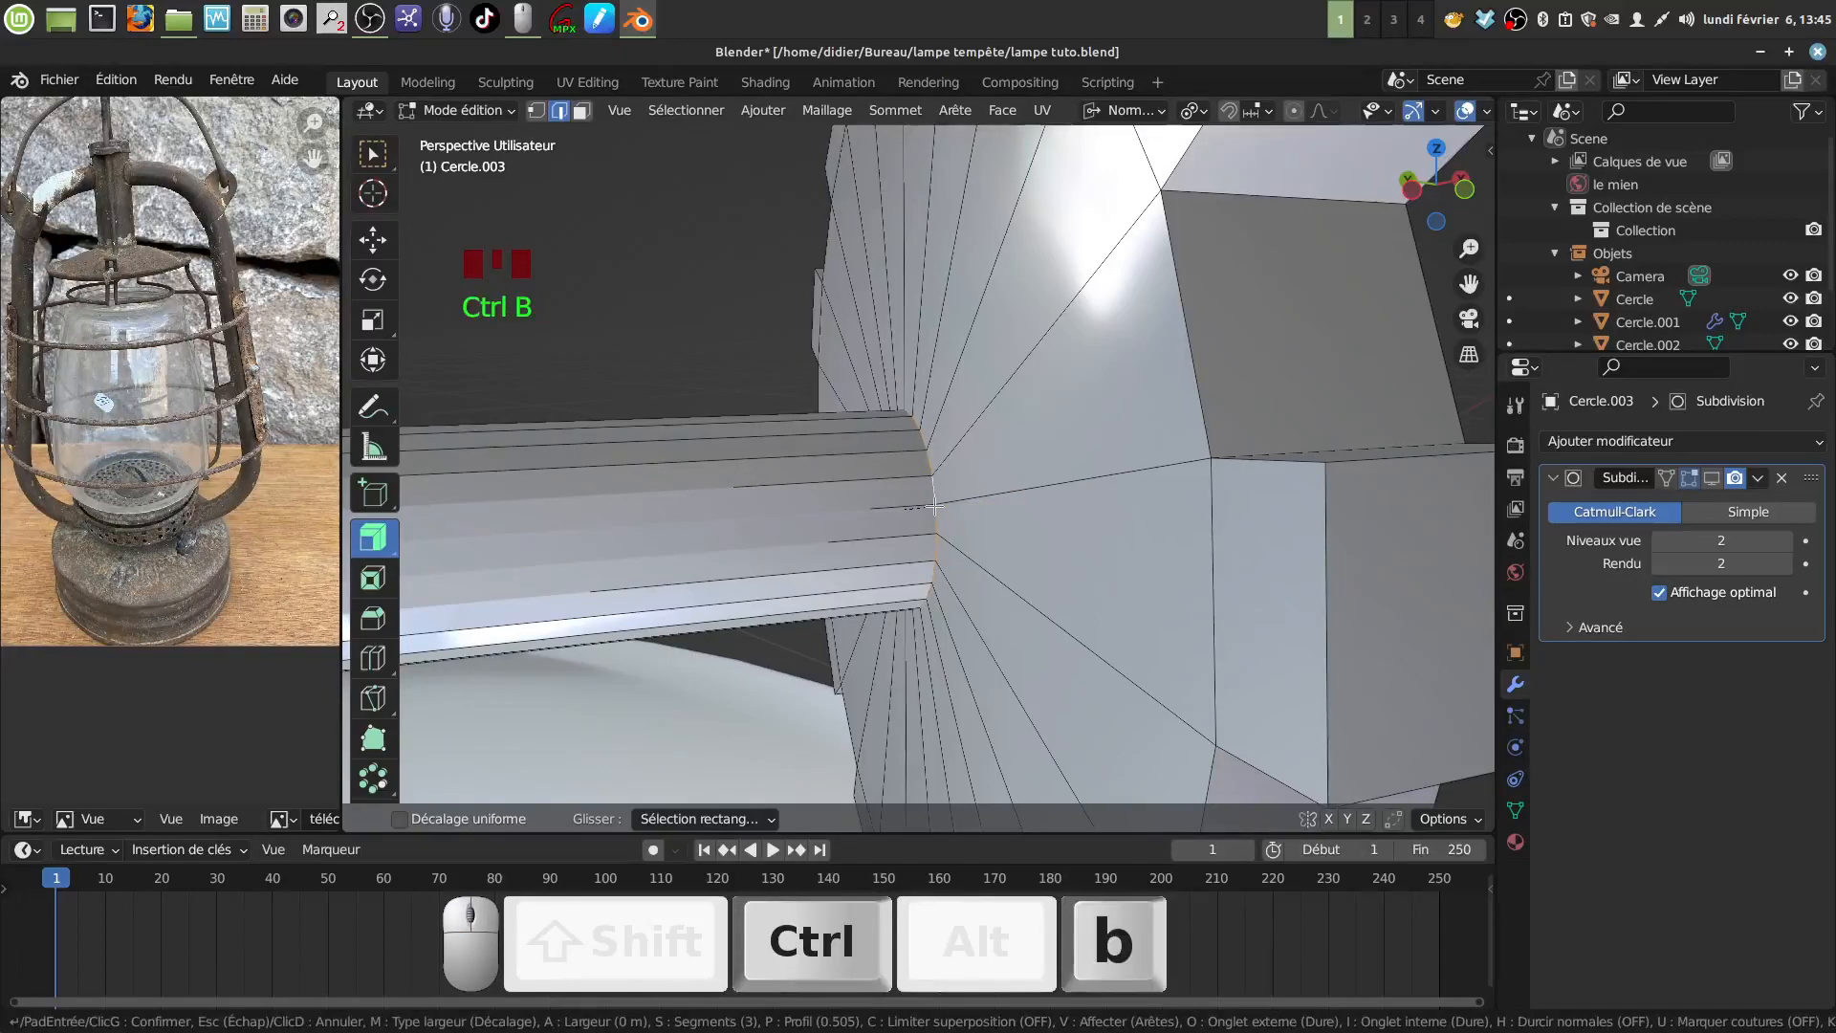
pyautogui.click(980, 524)
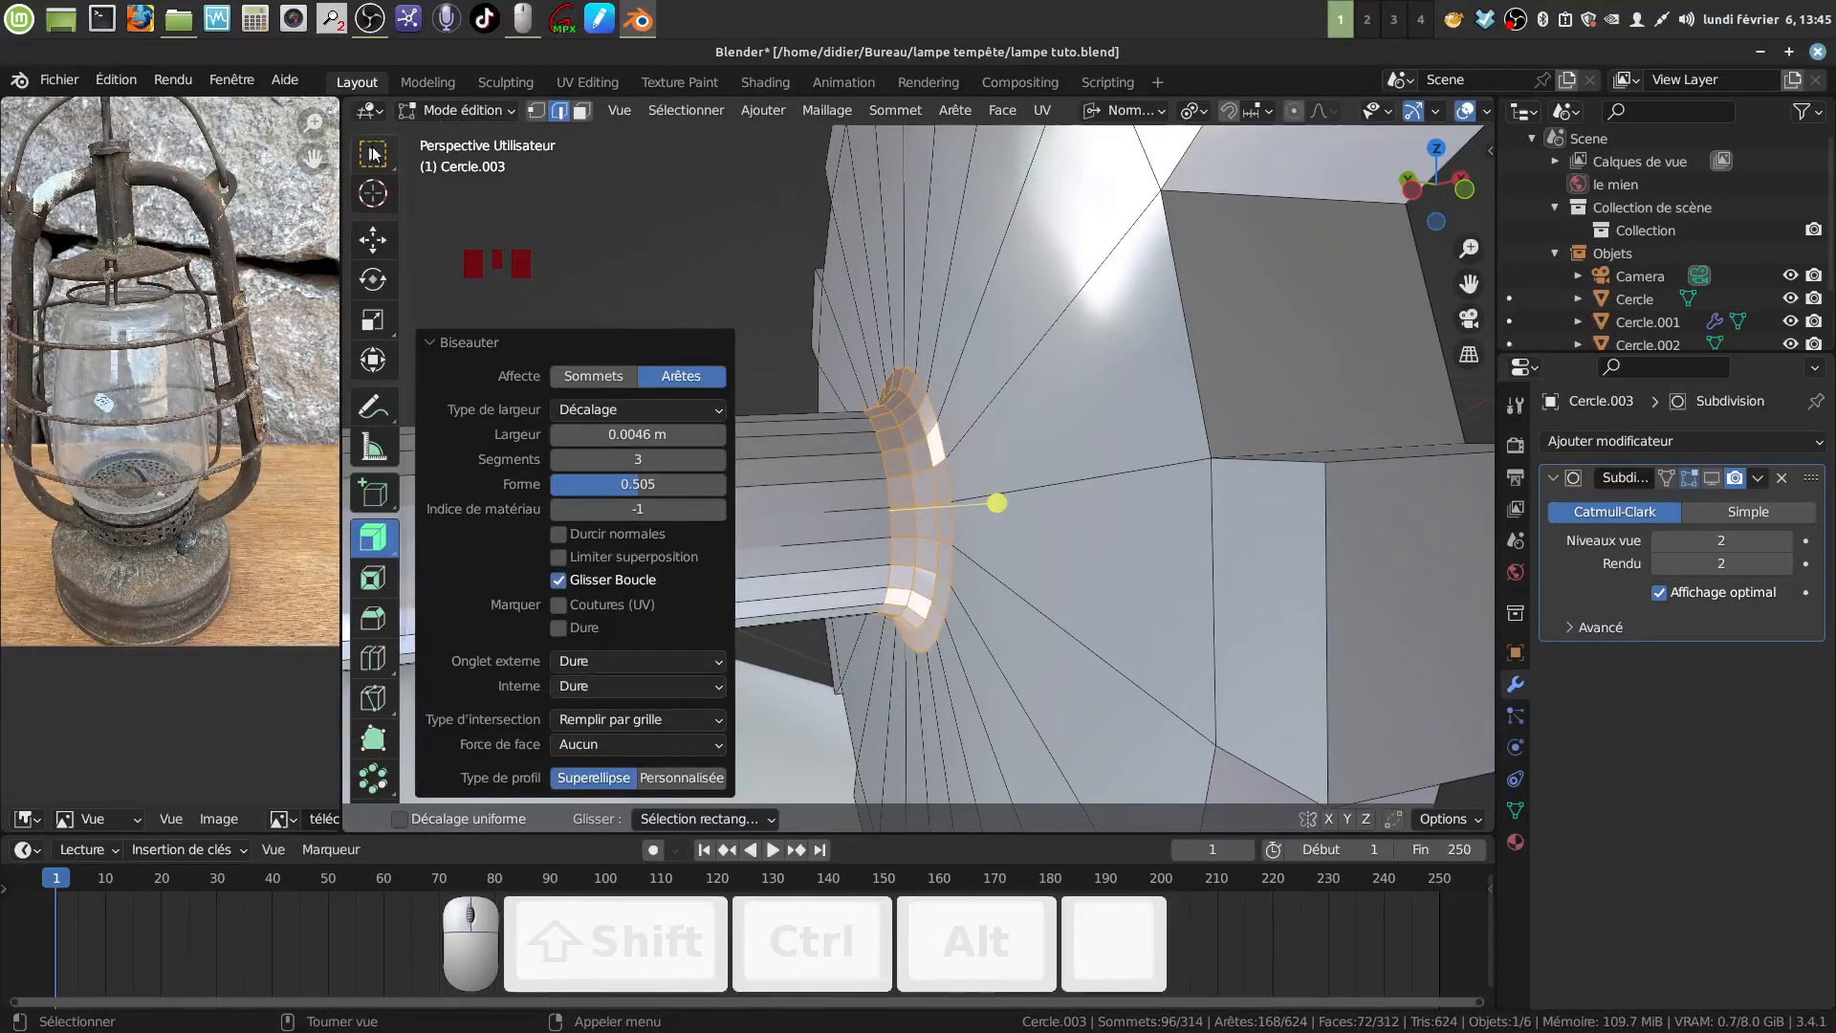
# Turn the Subdivision modifier's viewport display back on and apply smooth shading to the rod and wheel.
pyautogui.click(374, 154)
pyautogui.scroll(-3, 1278, 529)
pyautogui.moveTo(1279, 529); pyautogui.dragTo(1038, 492, button='middle')
pyautogui.keyDown('shift'); pyautogui.moveTo(1038, 492); pyautogui.dragTo(1071, 491, button='middle'); pyautogui.keyUp('shift')
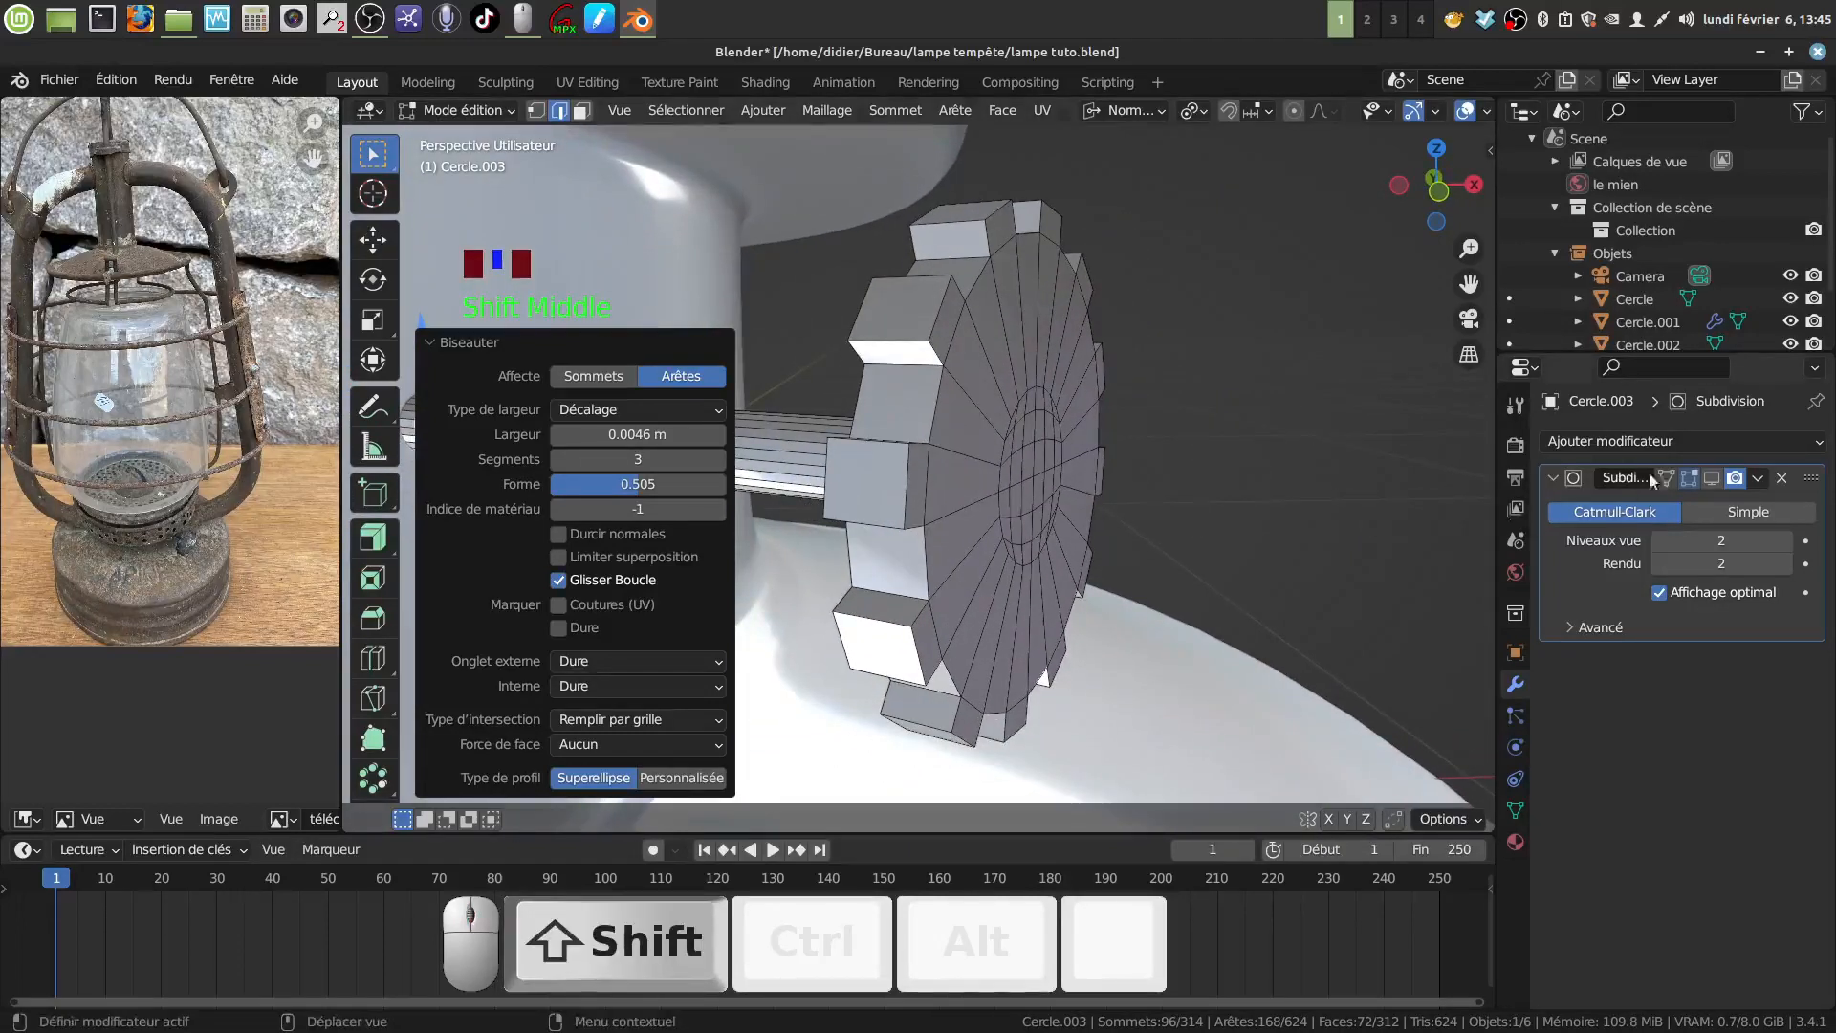
pyautogui.click(1711, 482)
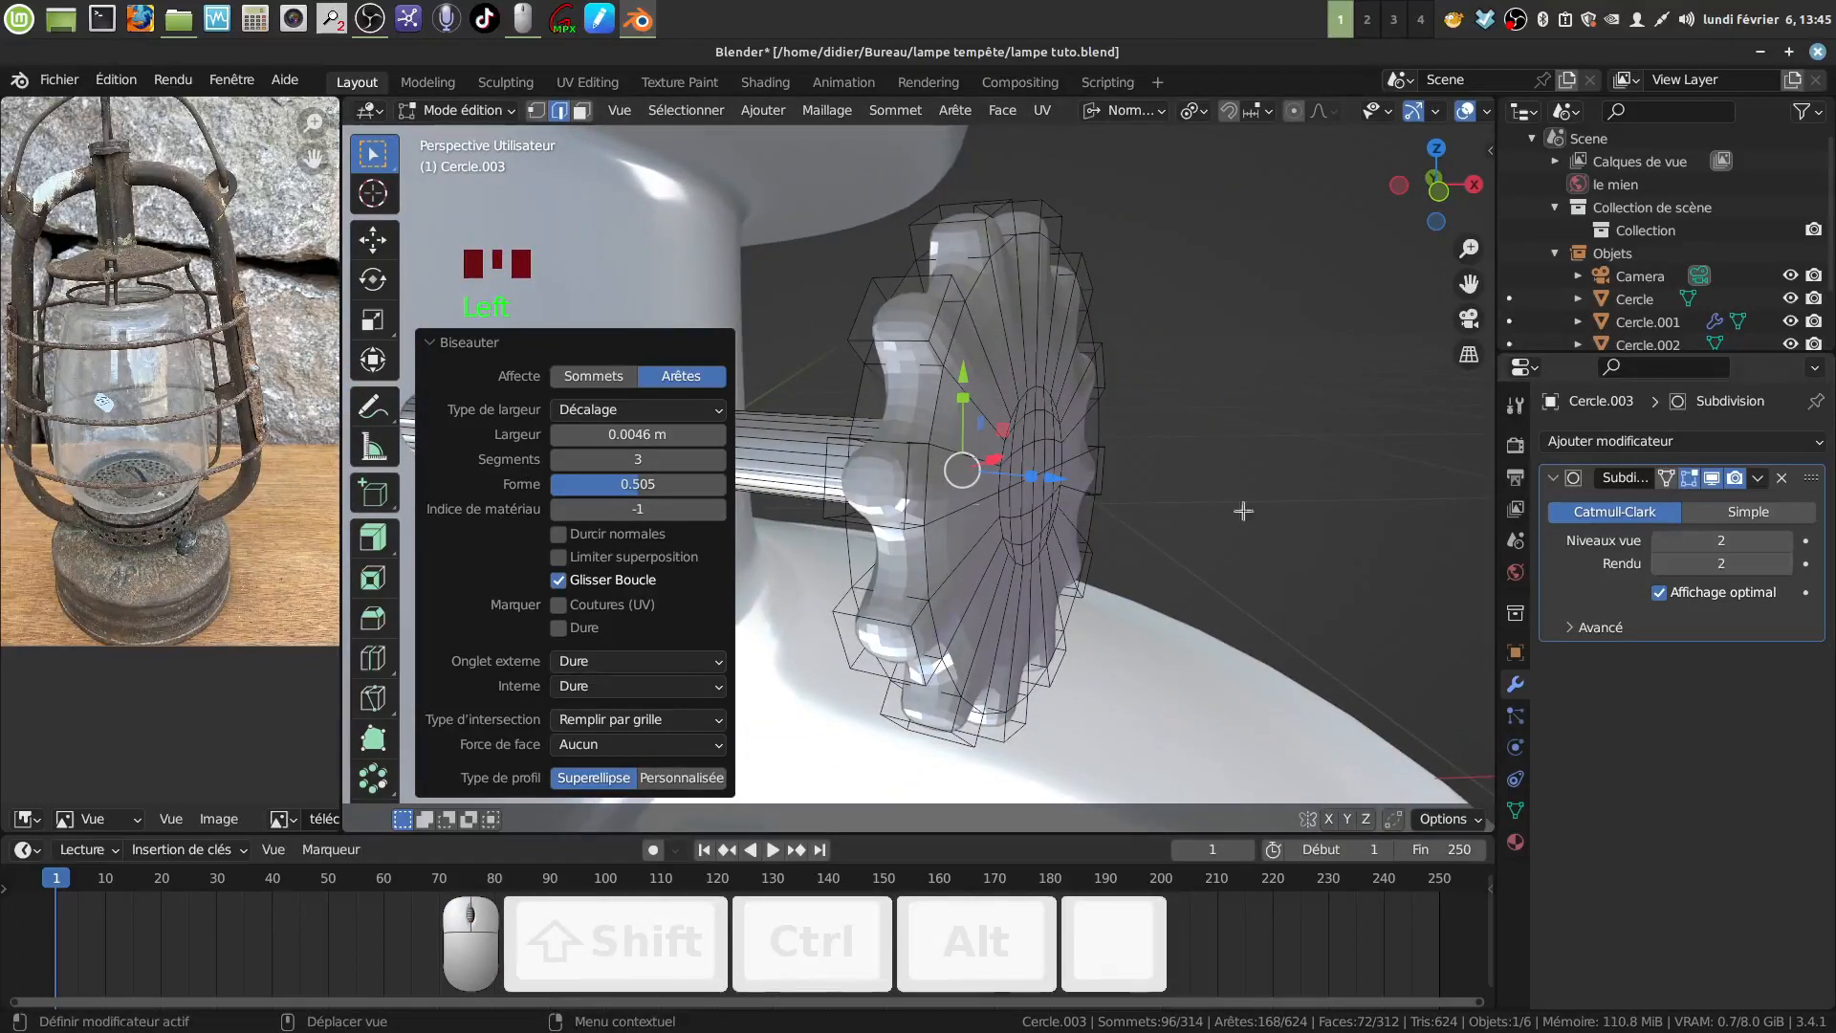
pyautogui.press('Tab')
pyautogui.rightClick(911, 475)
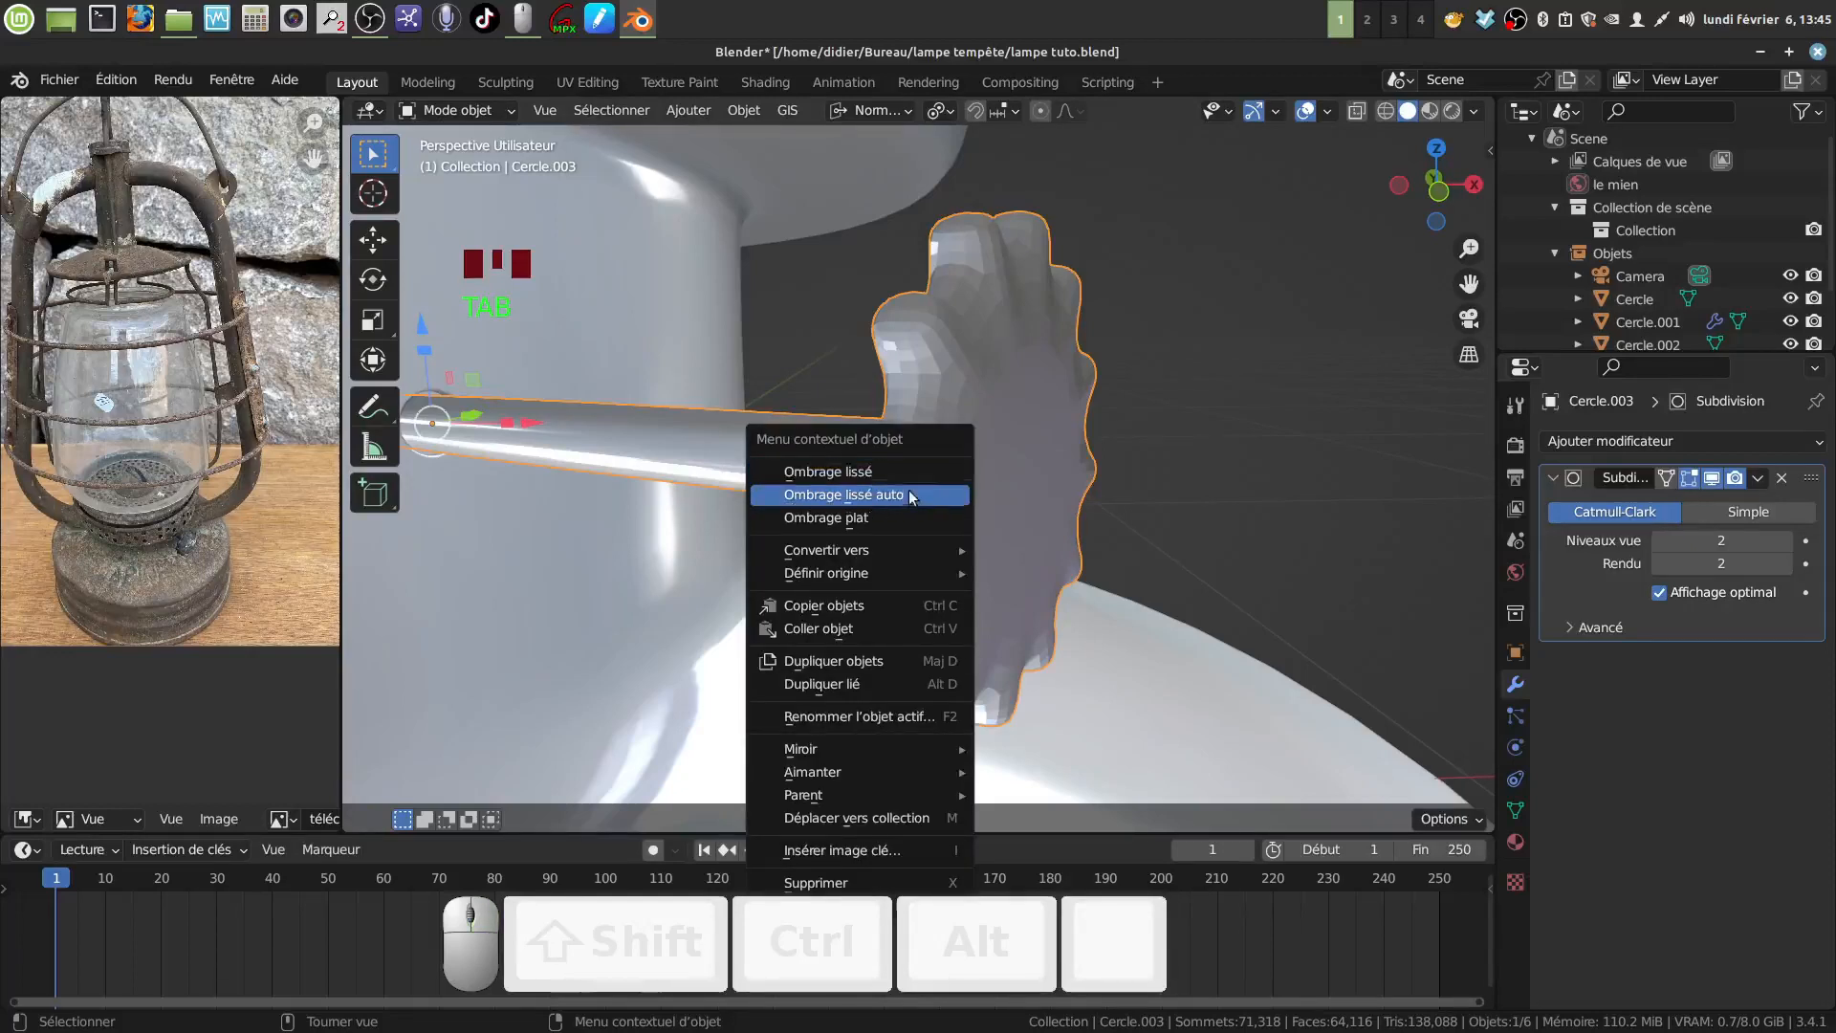
pyautogui.click(906, 472)
# Add a loop cut near each edge of the wheel's rim, with slide factors of about 0.722 and -0.720.
pyautogui.moveTo(990, 491); pyautogui.dragTo(1036, 531, button='middle')
pyautogui.scroll(2, 1013, 550)
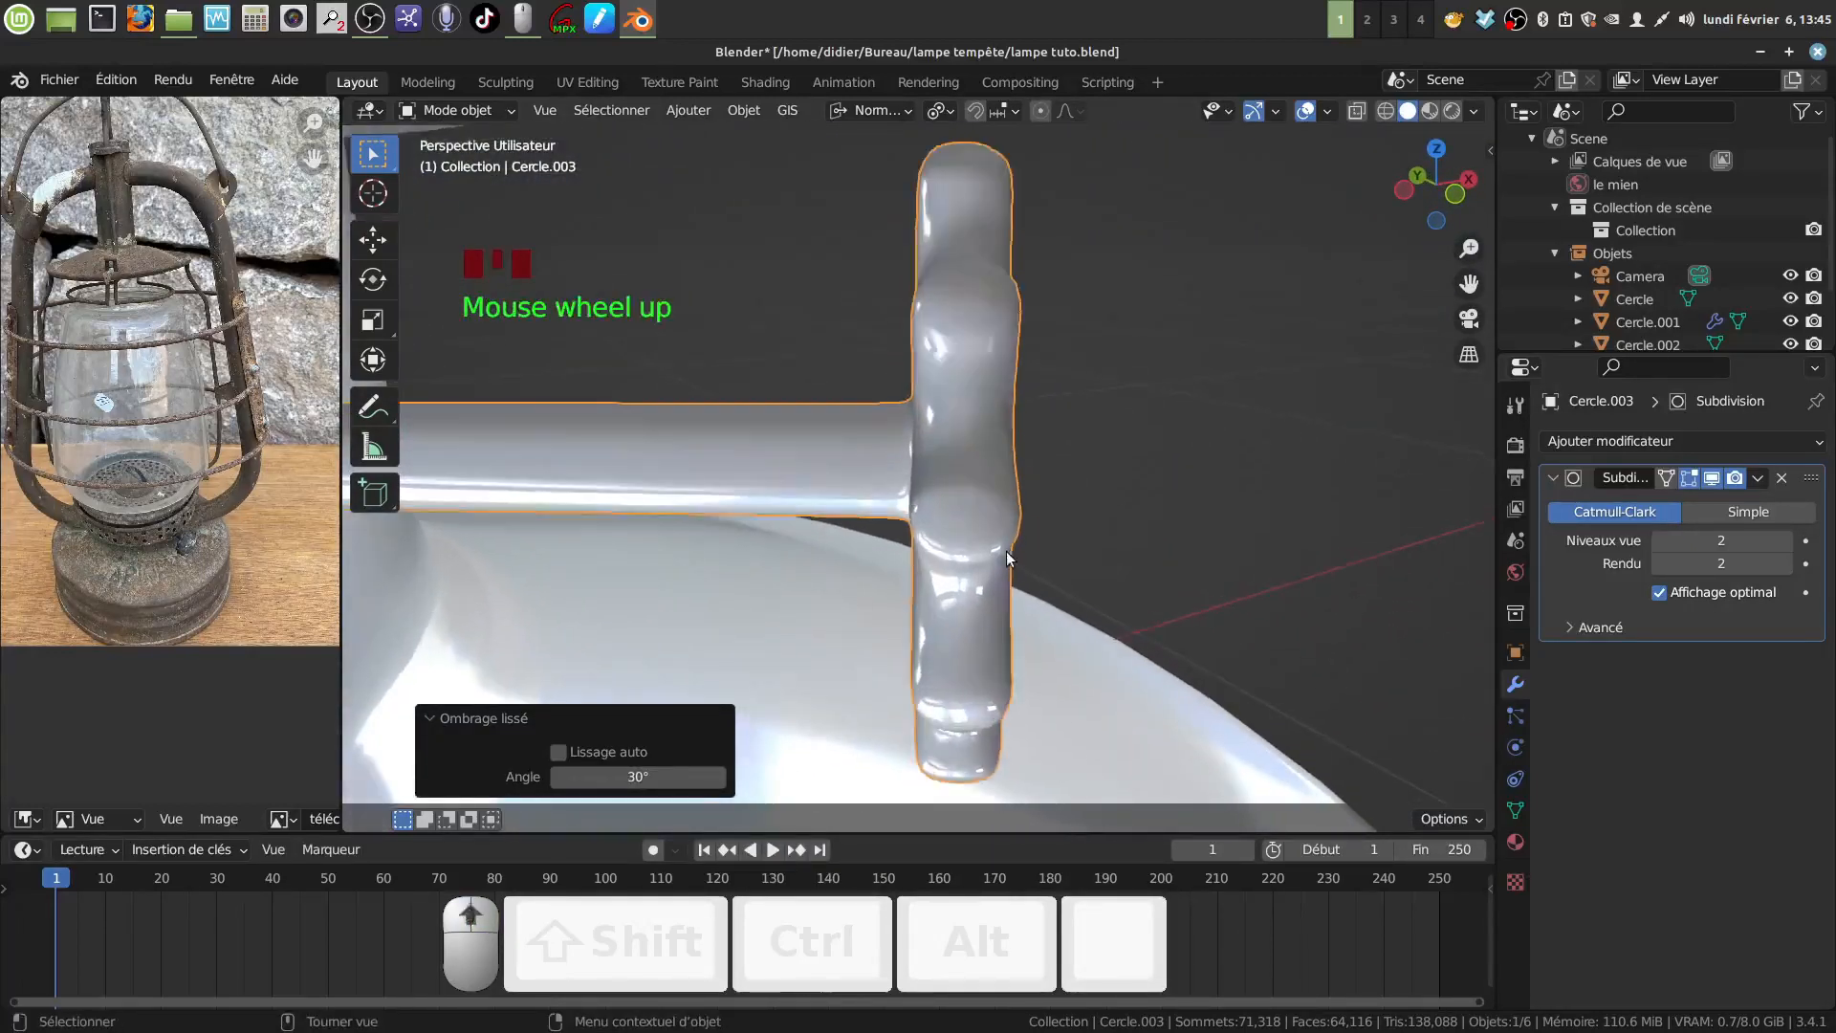
pyautogui.press('Tab')
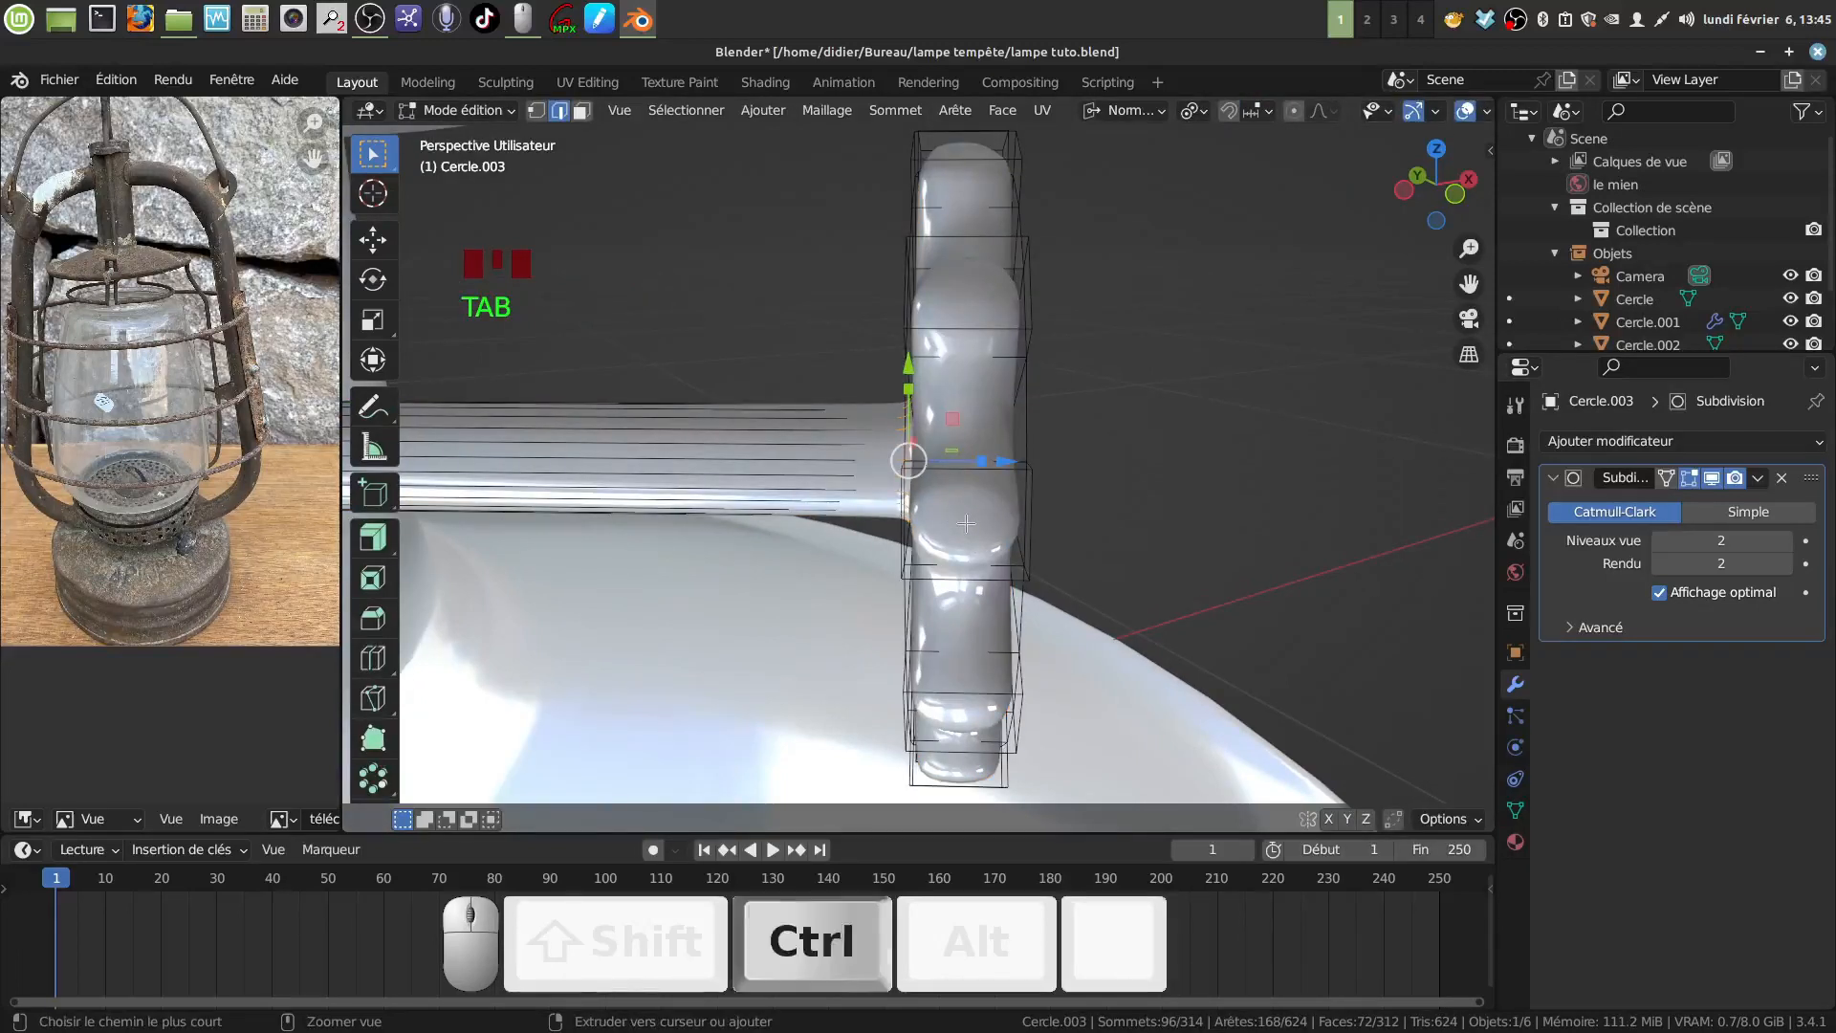
pyautogui.hotkey('ctrl', 'r')
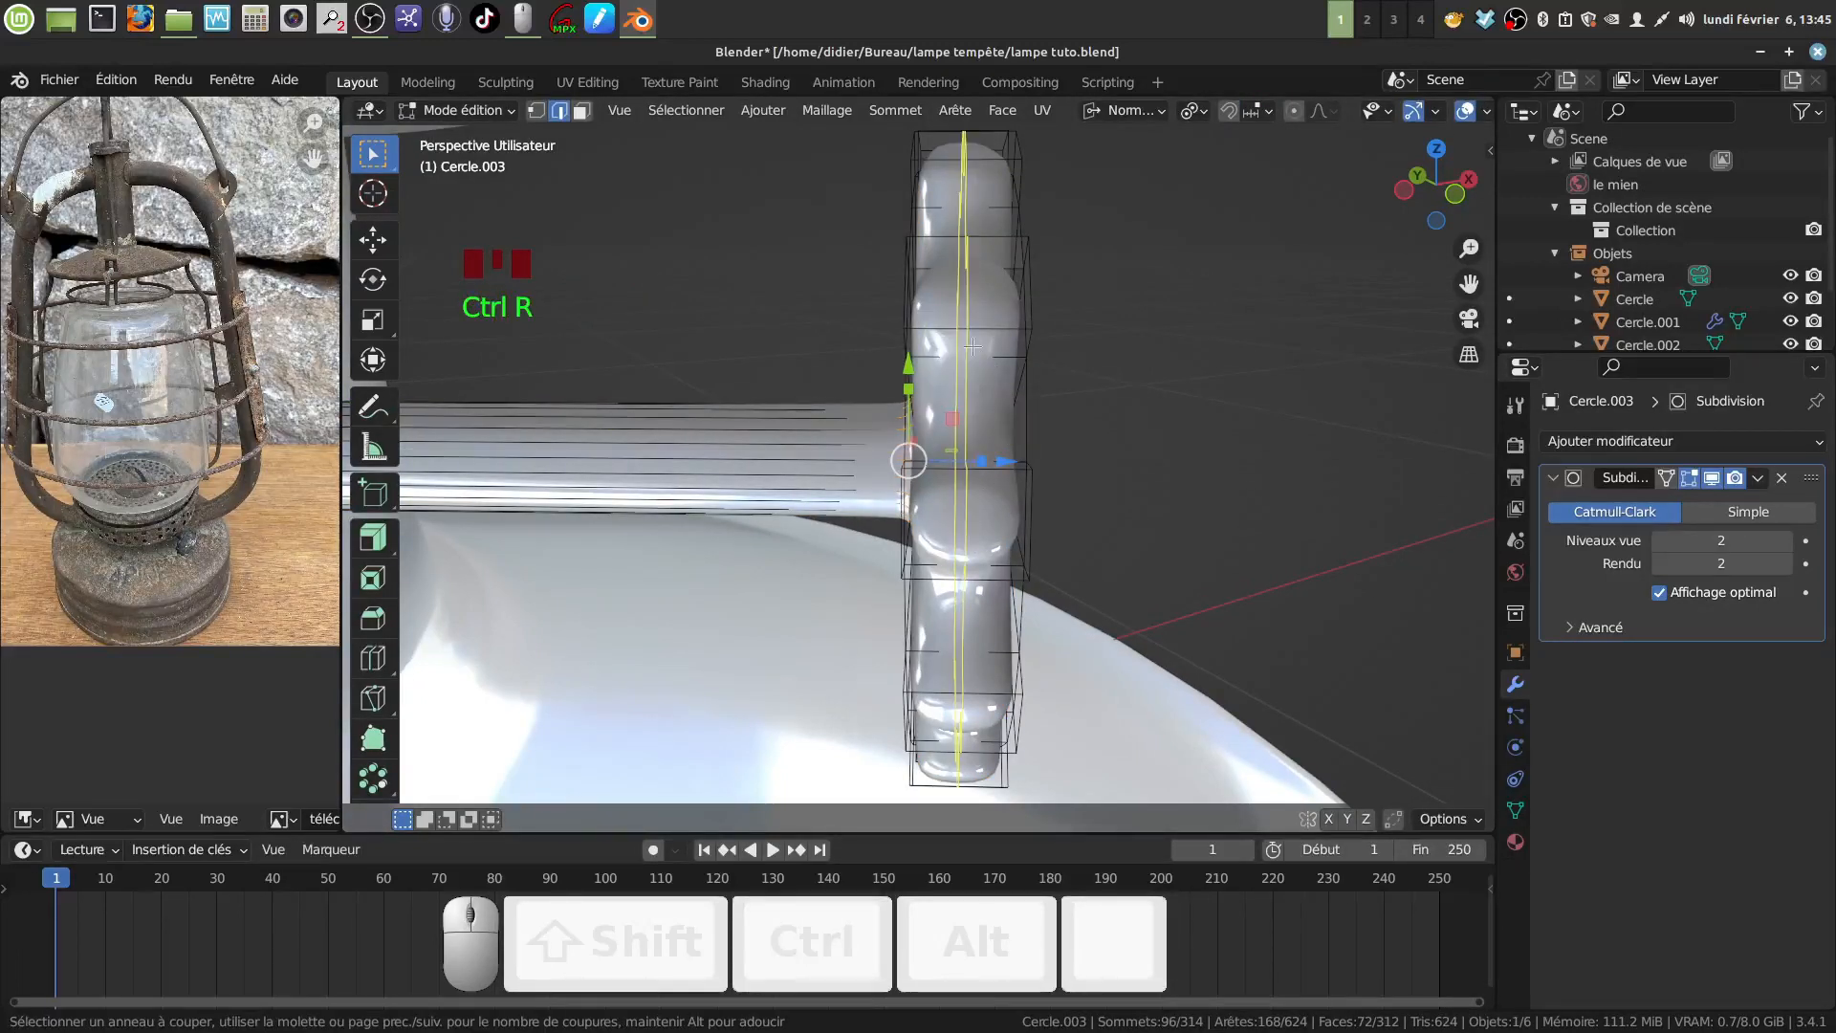
pyautogui.click(953, 358)
pyautogui.click(929, 376)
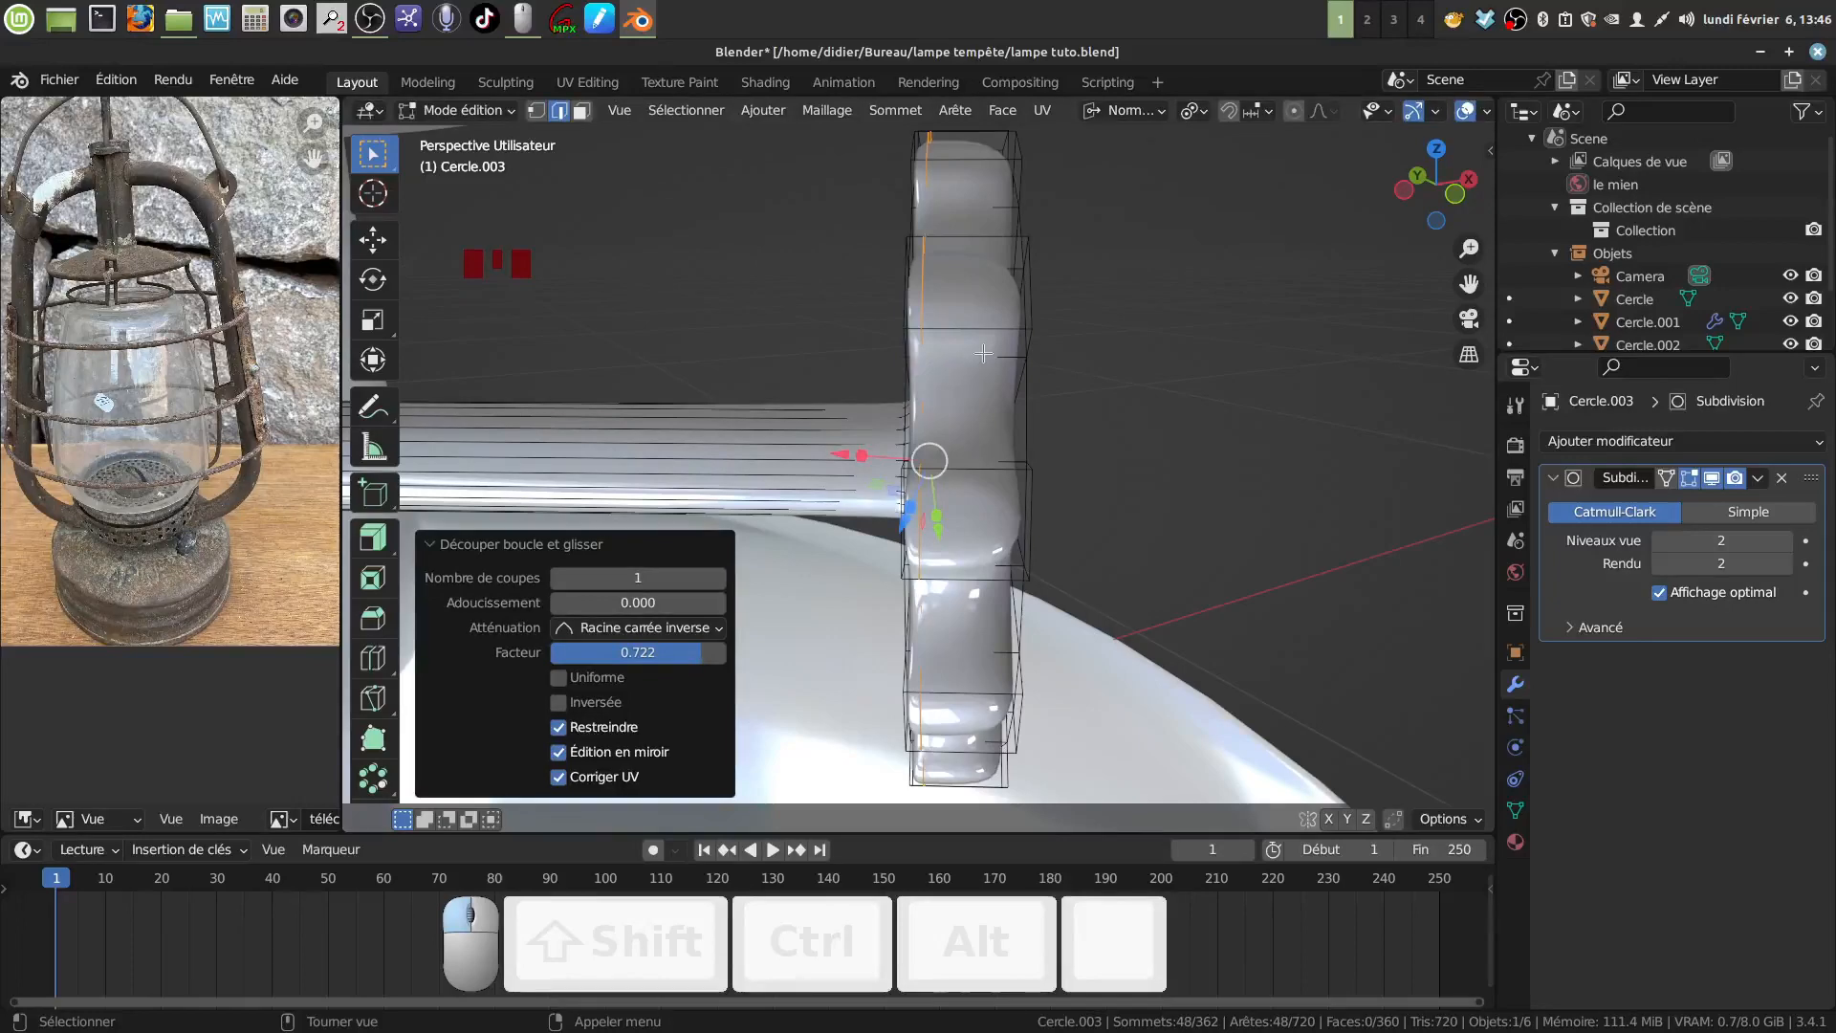
pyautogui.press('ctrl')
pyautogui.hotkey('ctrl', 'r')
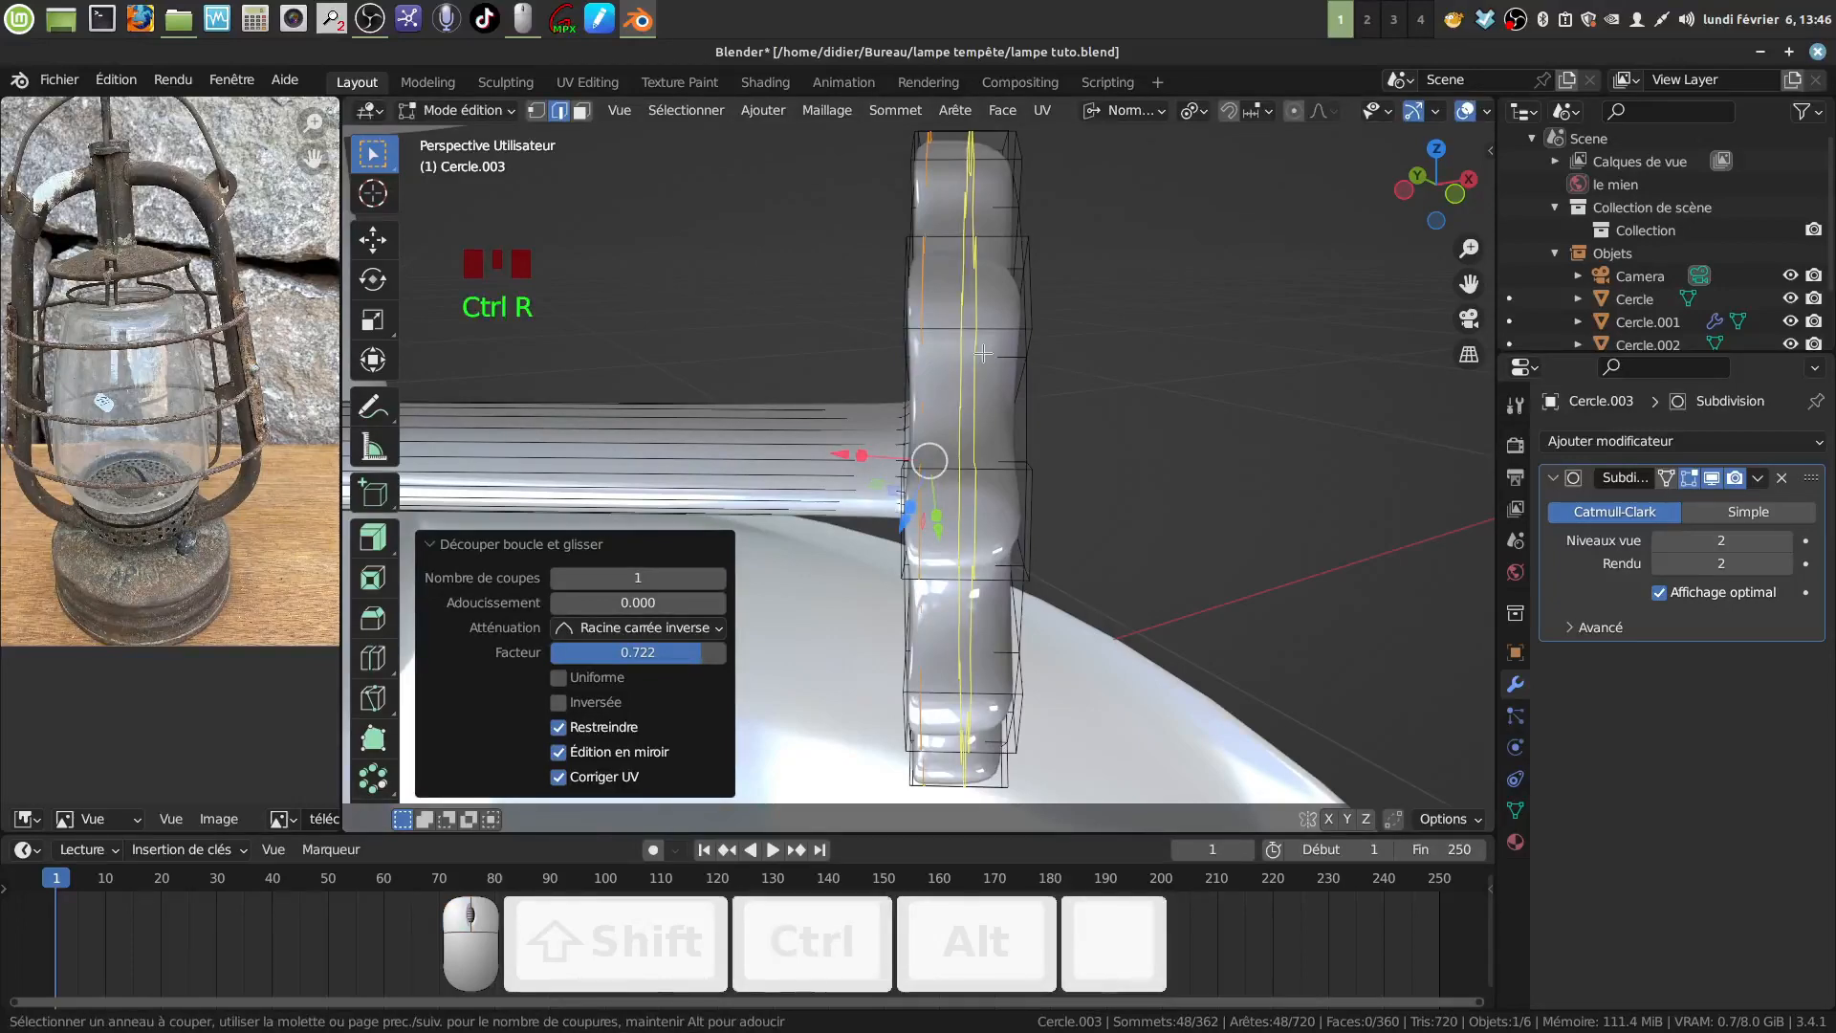
pyautogui.click(983, 354)
pyautogui.click(1020, 348)
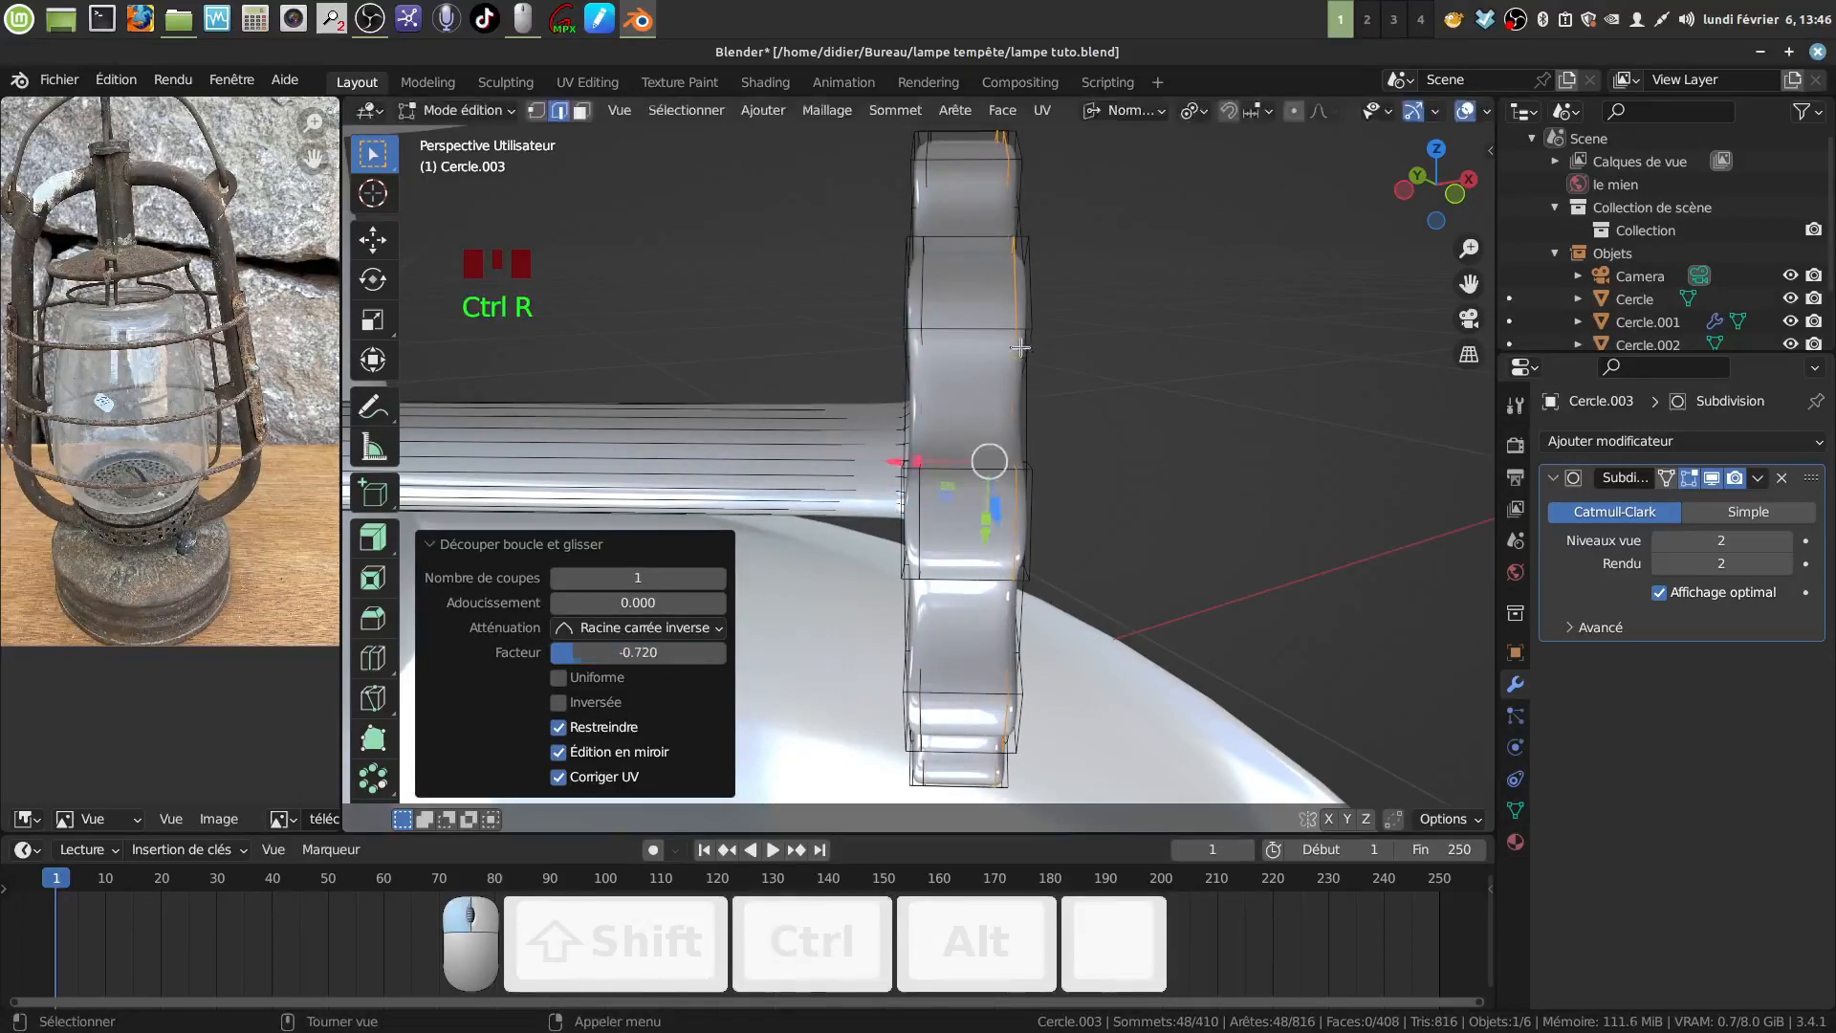
# Examine the toothed wheel's front and side shape and its proportions against the lantern's base.
pyautogui.moveTo(1020, 348); pyautogui.dragTo(841, 478, button='middle')
pyautogui.press('Tab')
pyautogui.press('Tab')
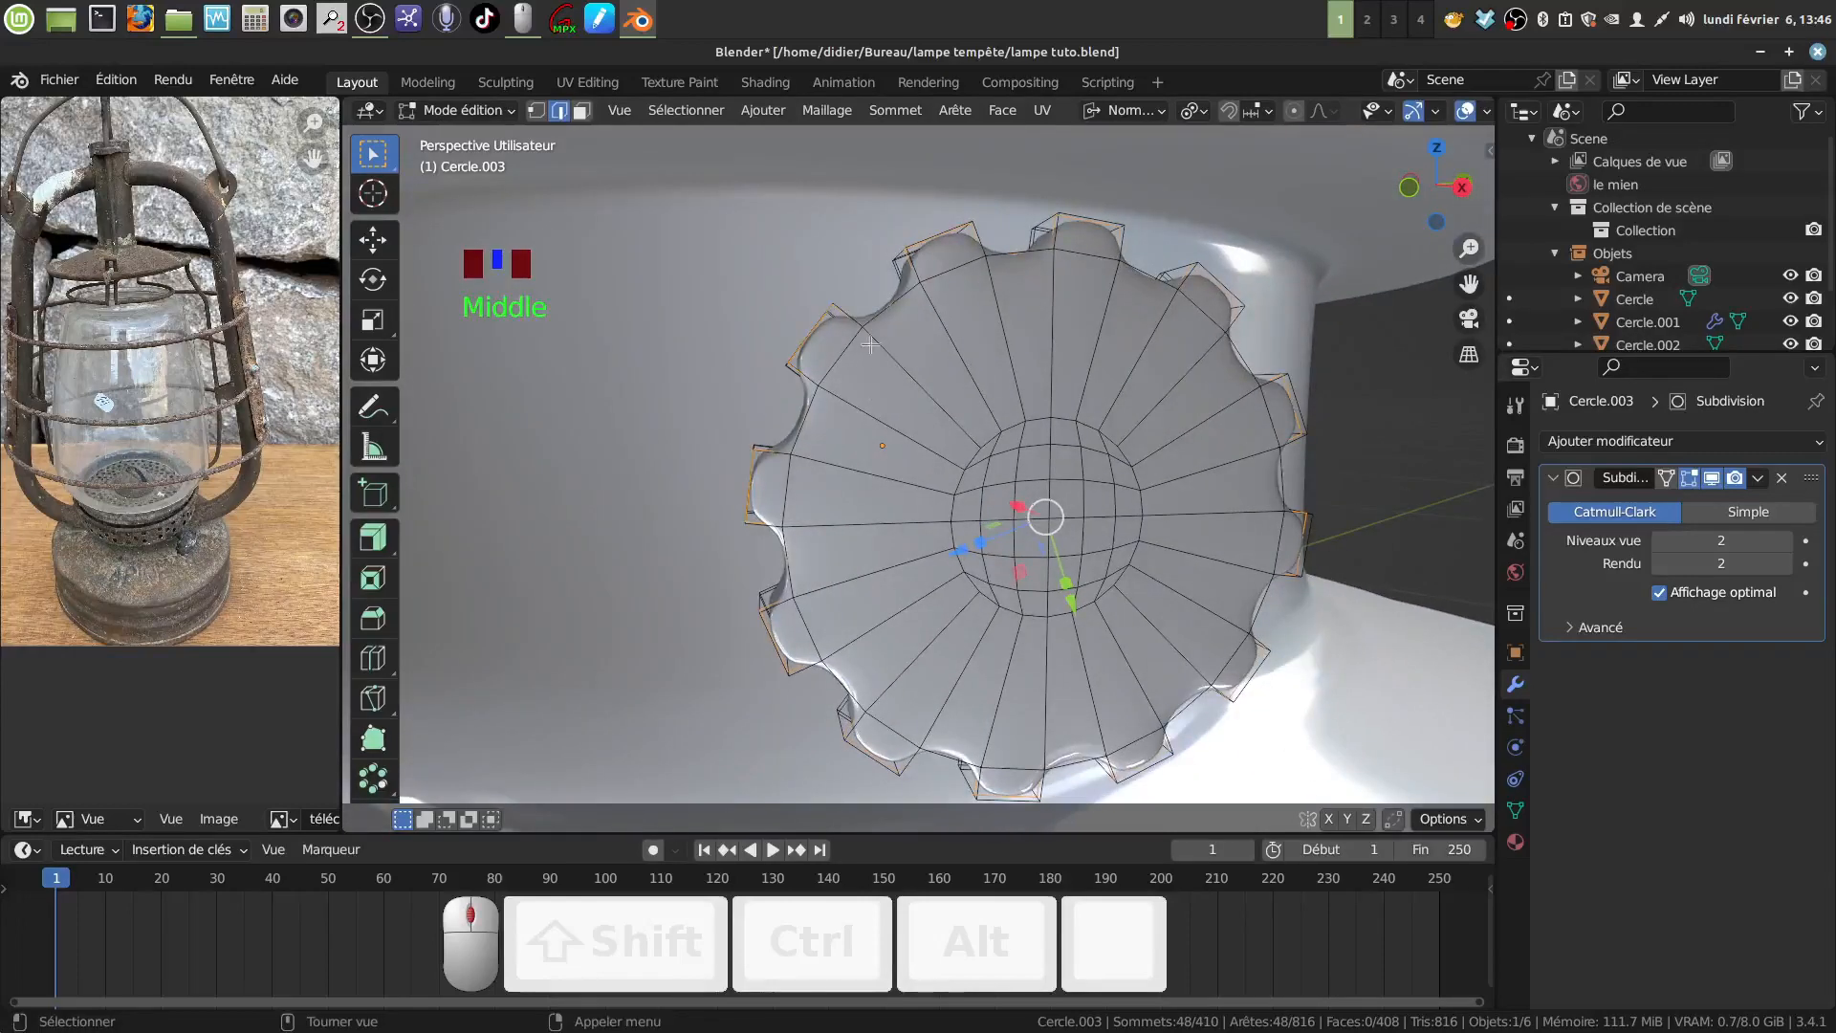
pyautogui.press('Tab')
pyautogui.moveTo(1073, 715); pyautogui.dragTo(1259, 663, button='middle')
pyautogui.scroll(-5, 887, 616)
pyautogui.scroll(-2, 886, 617)
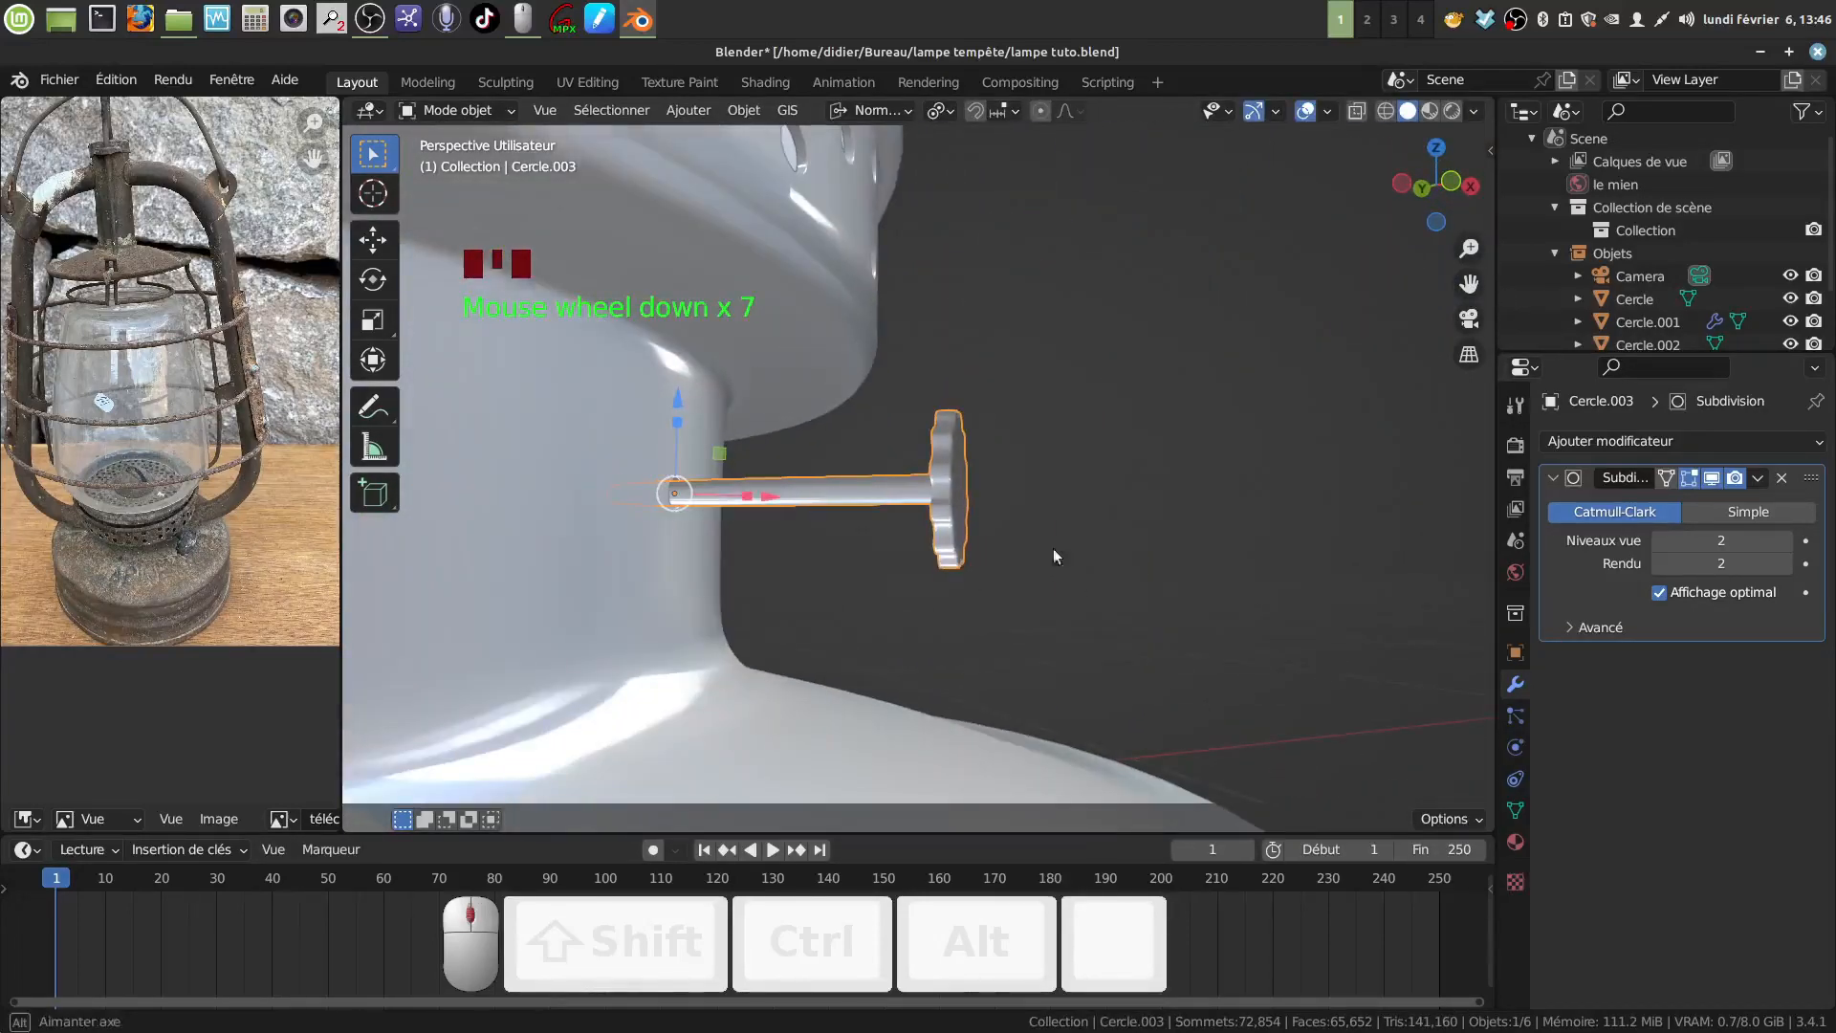
pyautogui.moveTo(1053, 548); pyautogui.dragTo(1031, 580, button='middle')
pyautogui.click(1100, 536)
pyautogui.scroll(-4, 1090, 522)
pyautogui.moveTo(1031, 579); pyautogui.dragTo(1086, 633, button='middle')
pyautogui.scroll(7, 1072, 618)
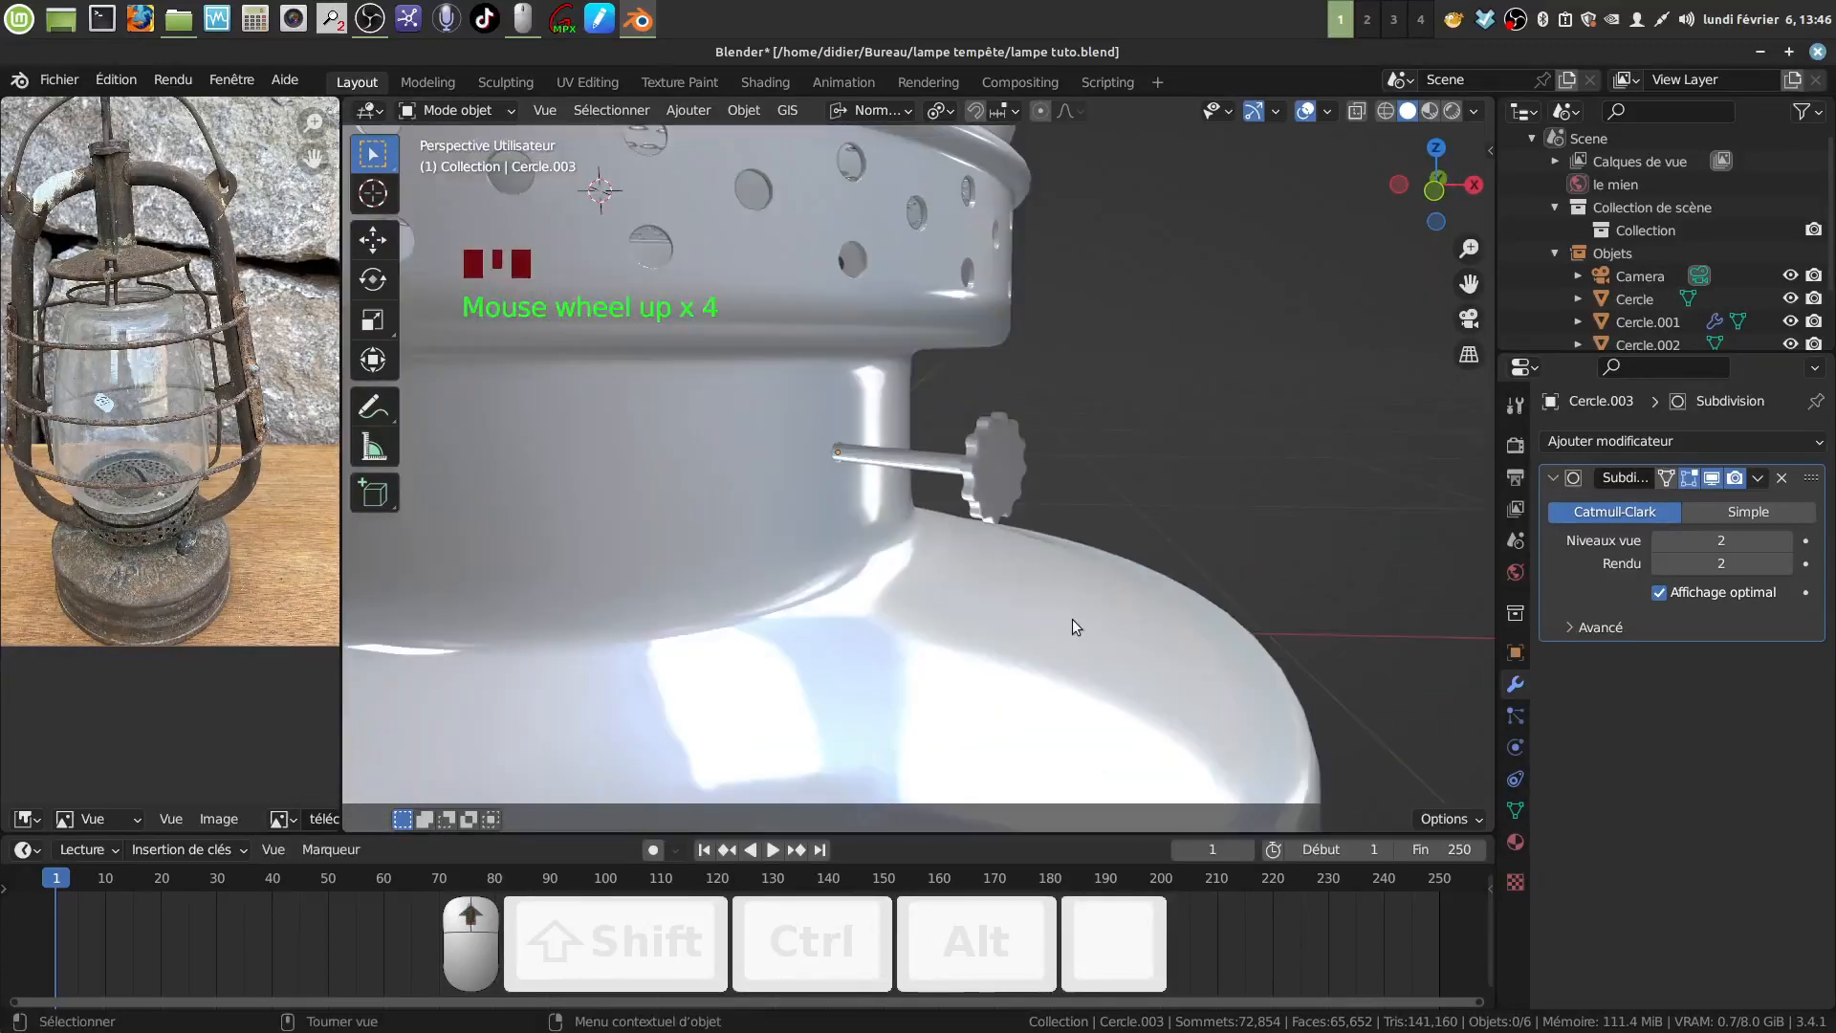
# Scale the rod and toothed wheel up by about 1.19 and move them along the rod's axis toward the neck.
pyautogui.doubleClick(1132, 482)
pyautogui.scroll(-3, 1133, 488)
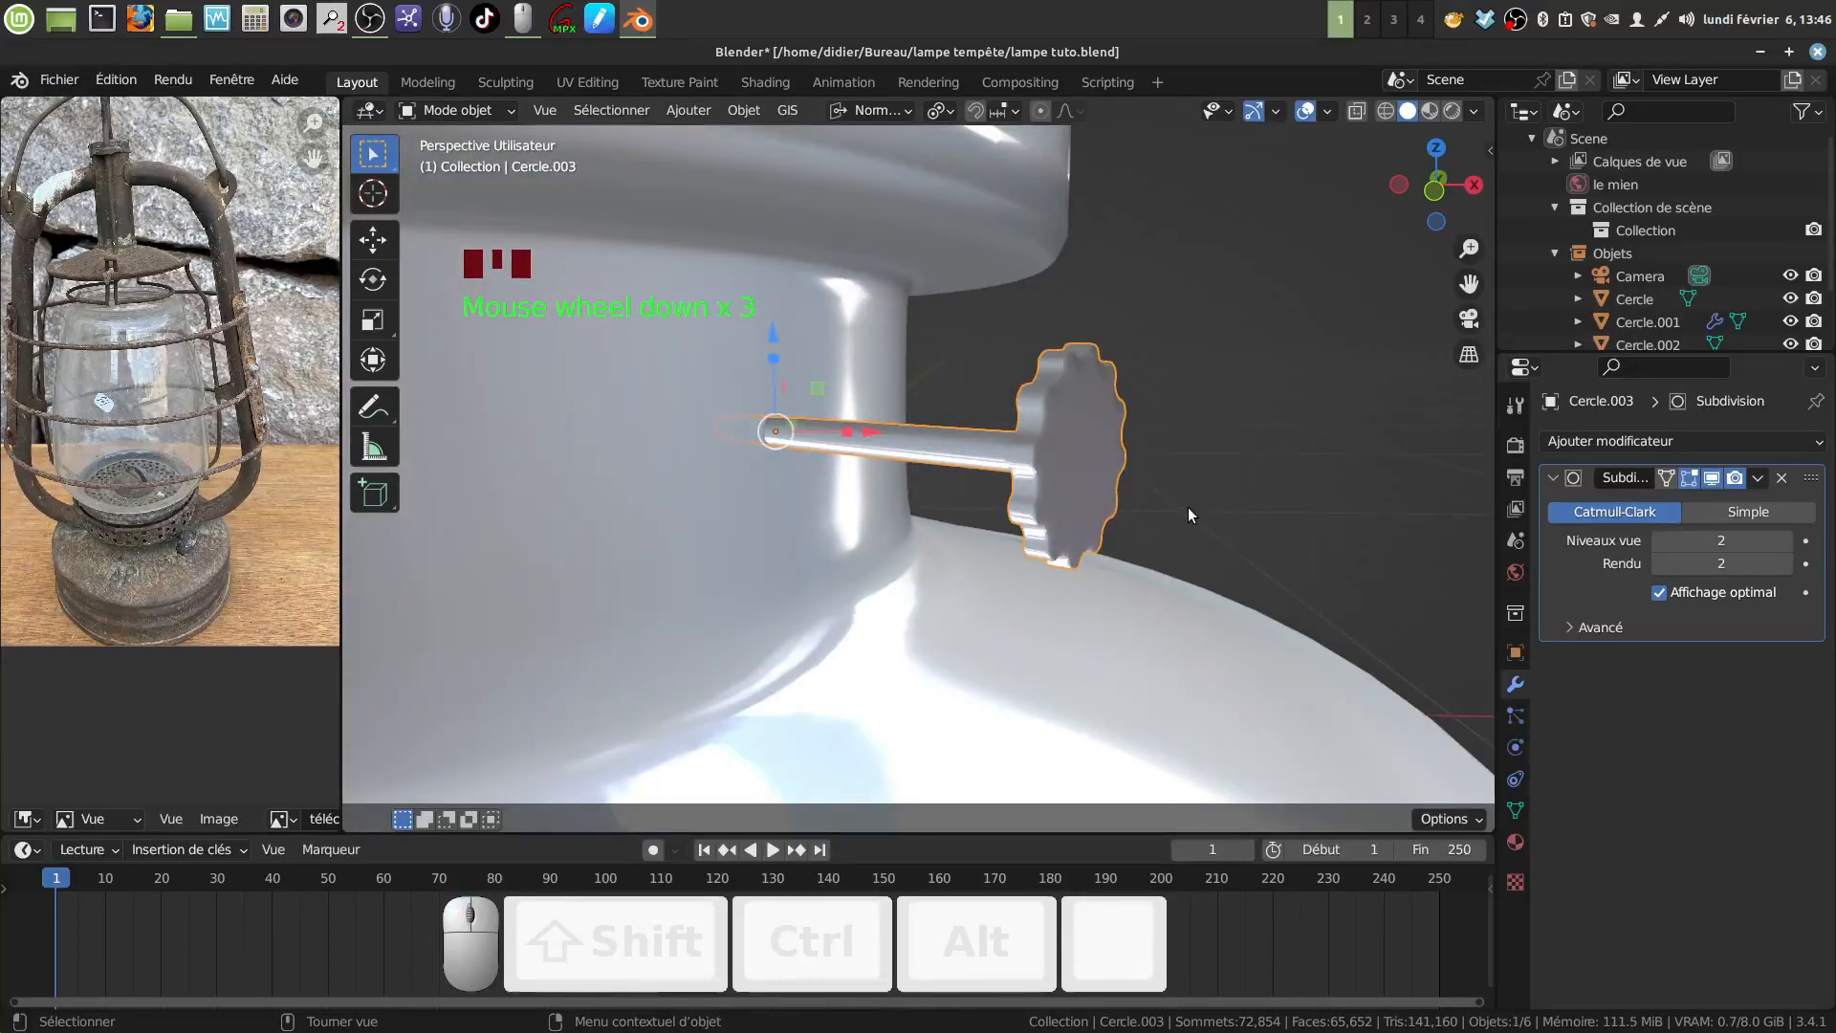
pyautogui.press('s')
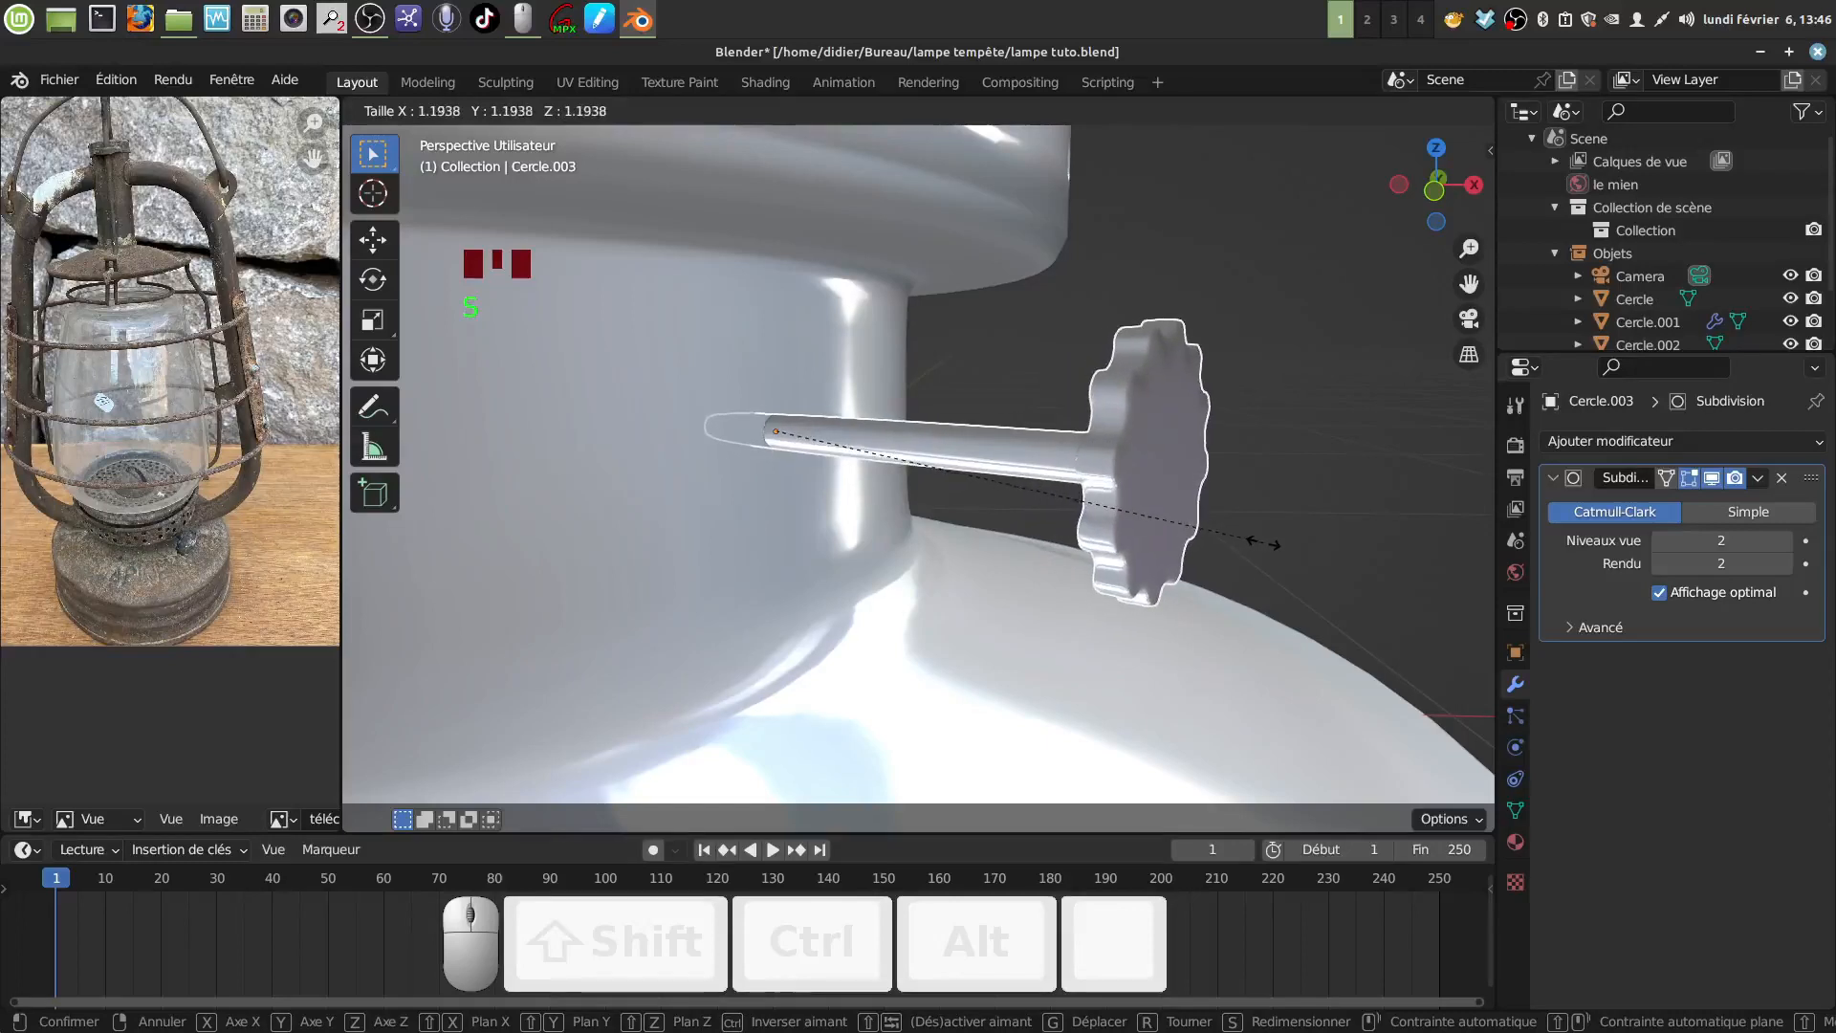
pyautogui.click(1262, 541)
pyautogui.moveTo(861, 435); pyautogui.dragTo(820, 435)
pyautogui.click(1268, 443)
pyautogui.scroll(-3, 1234, 452)
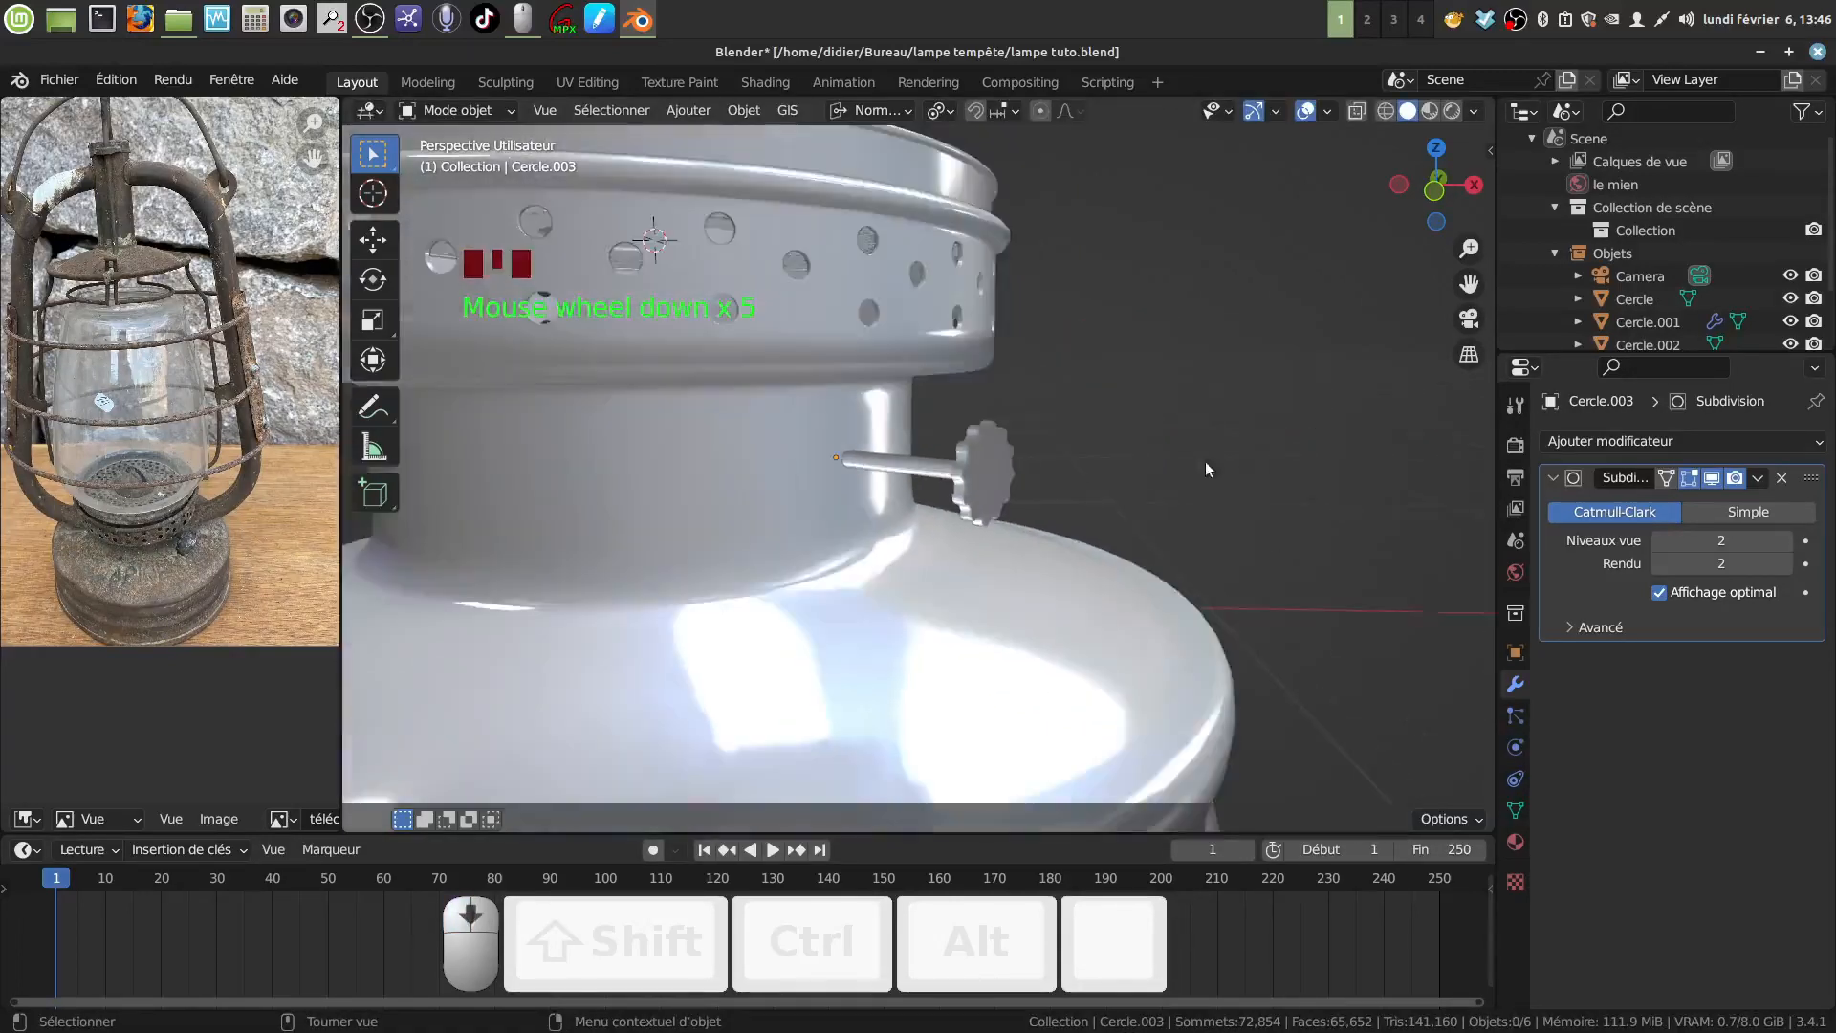
# Turn on the face orientation overlay to check the normals of the rod and toothed wheel.
pyautogui.moveTo(1205, 461); pyautogui.dragTo(1149, 484, button='middle')
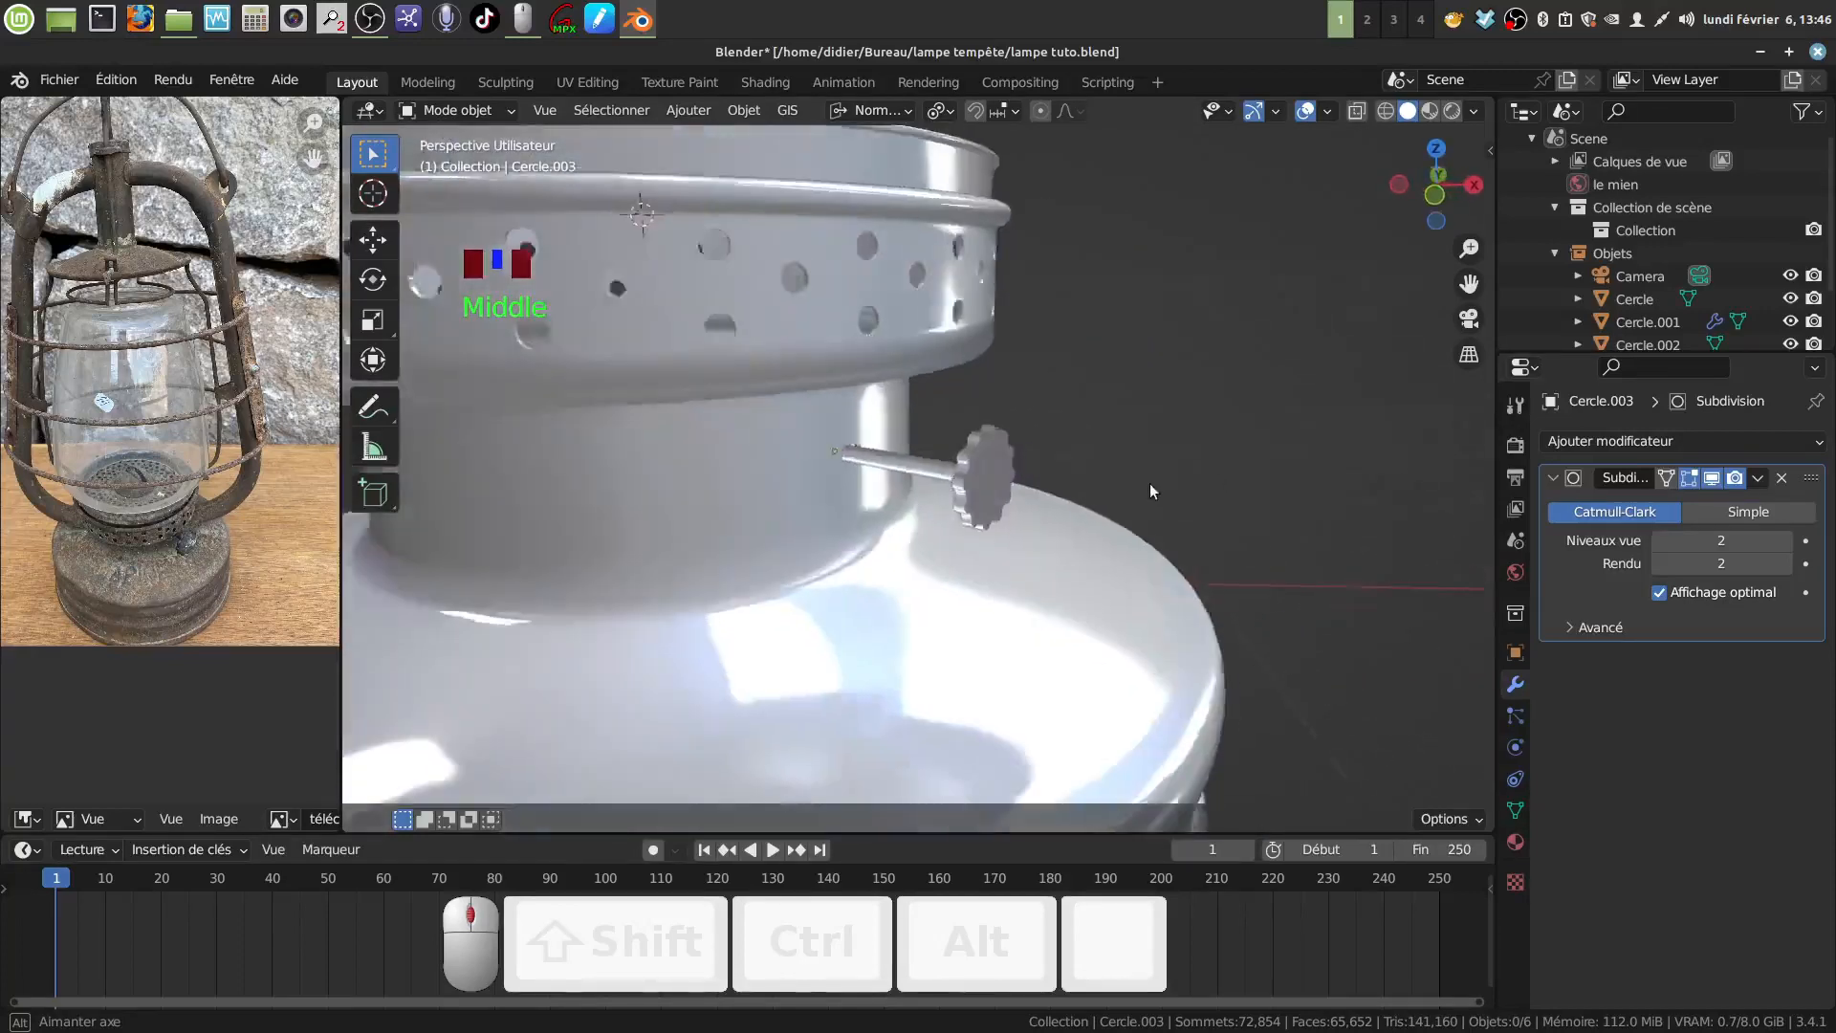
pyautogui.scroll(2, 1082, 544)
pyautogui.moveTo(1082, 544); pyautogui.dragTo(1046, 519, button='middle')
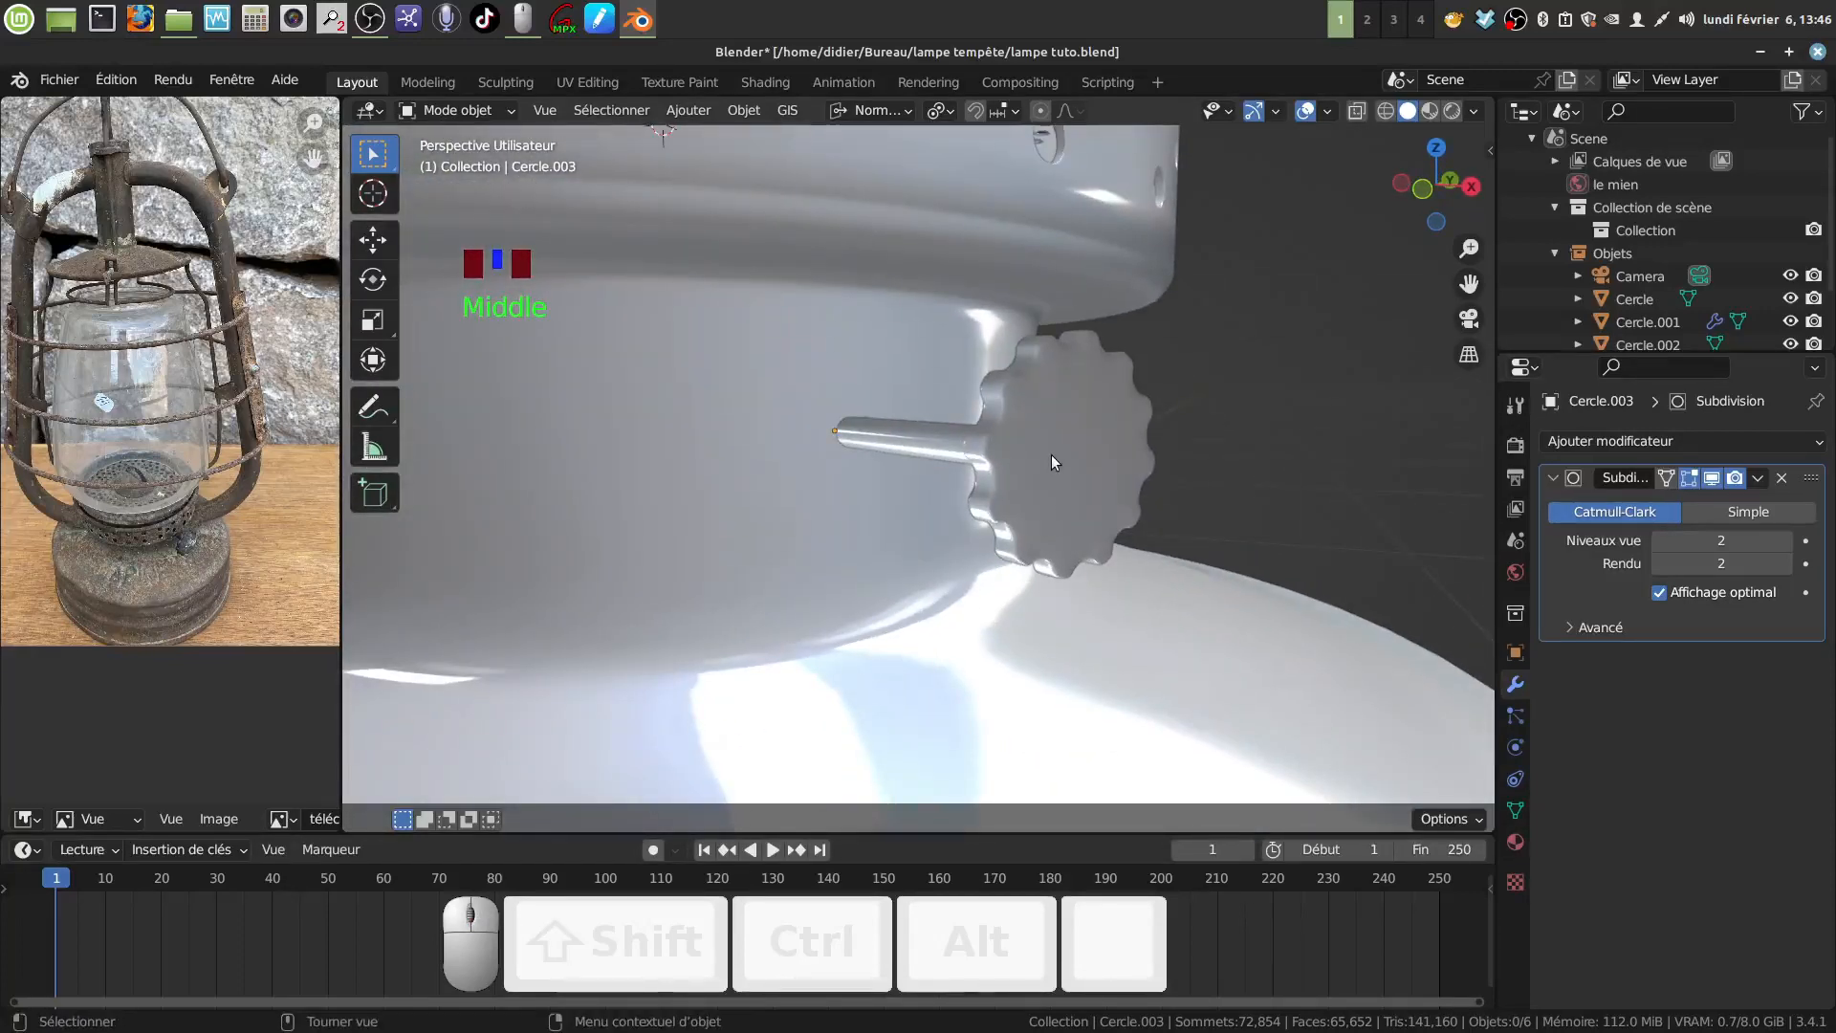
pyautogui.press('q')
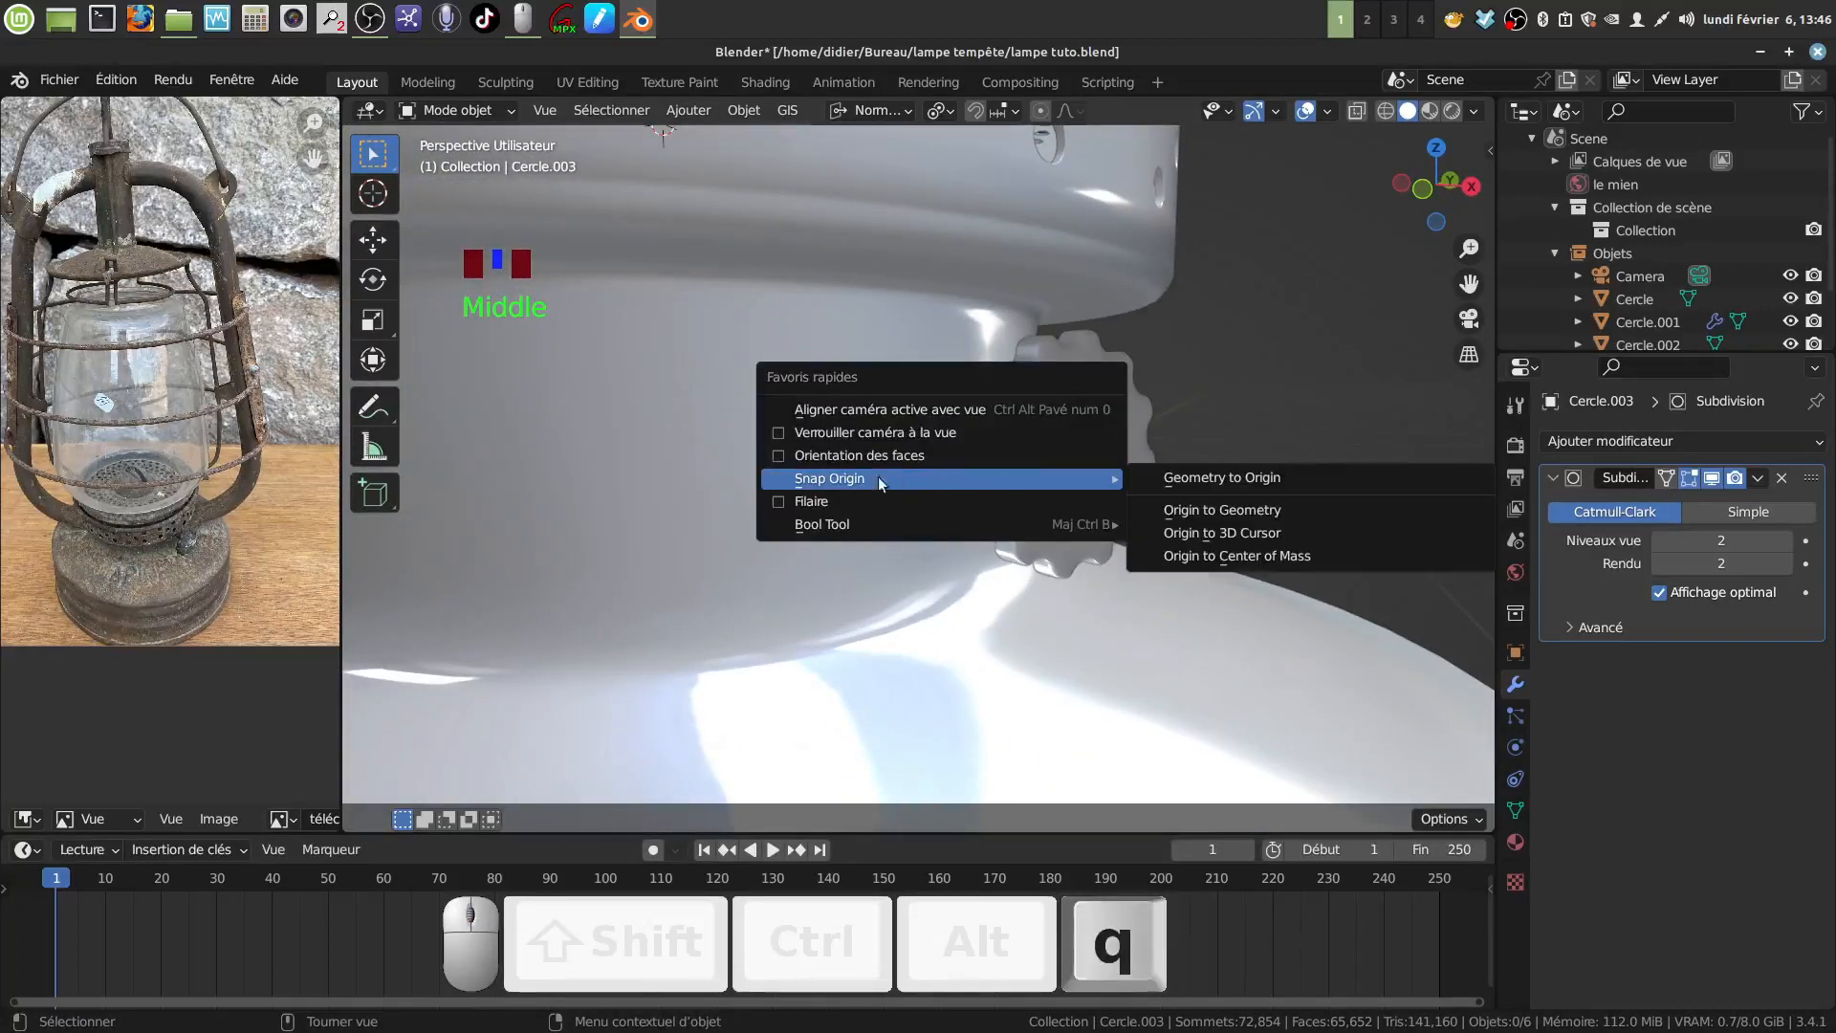
pyautogui.click(778, 457)
pyautogui.press('q')
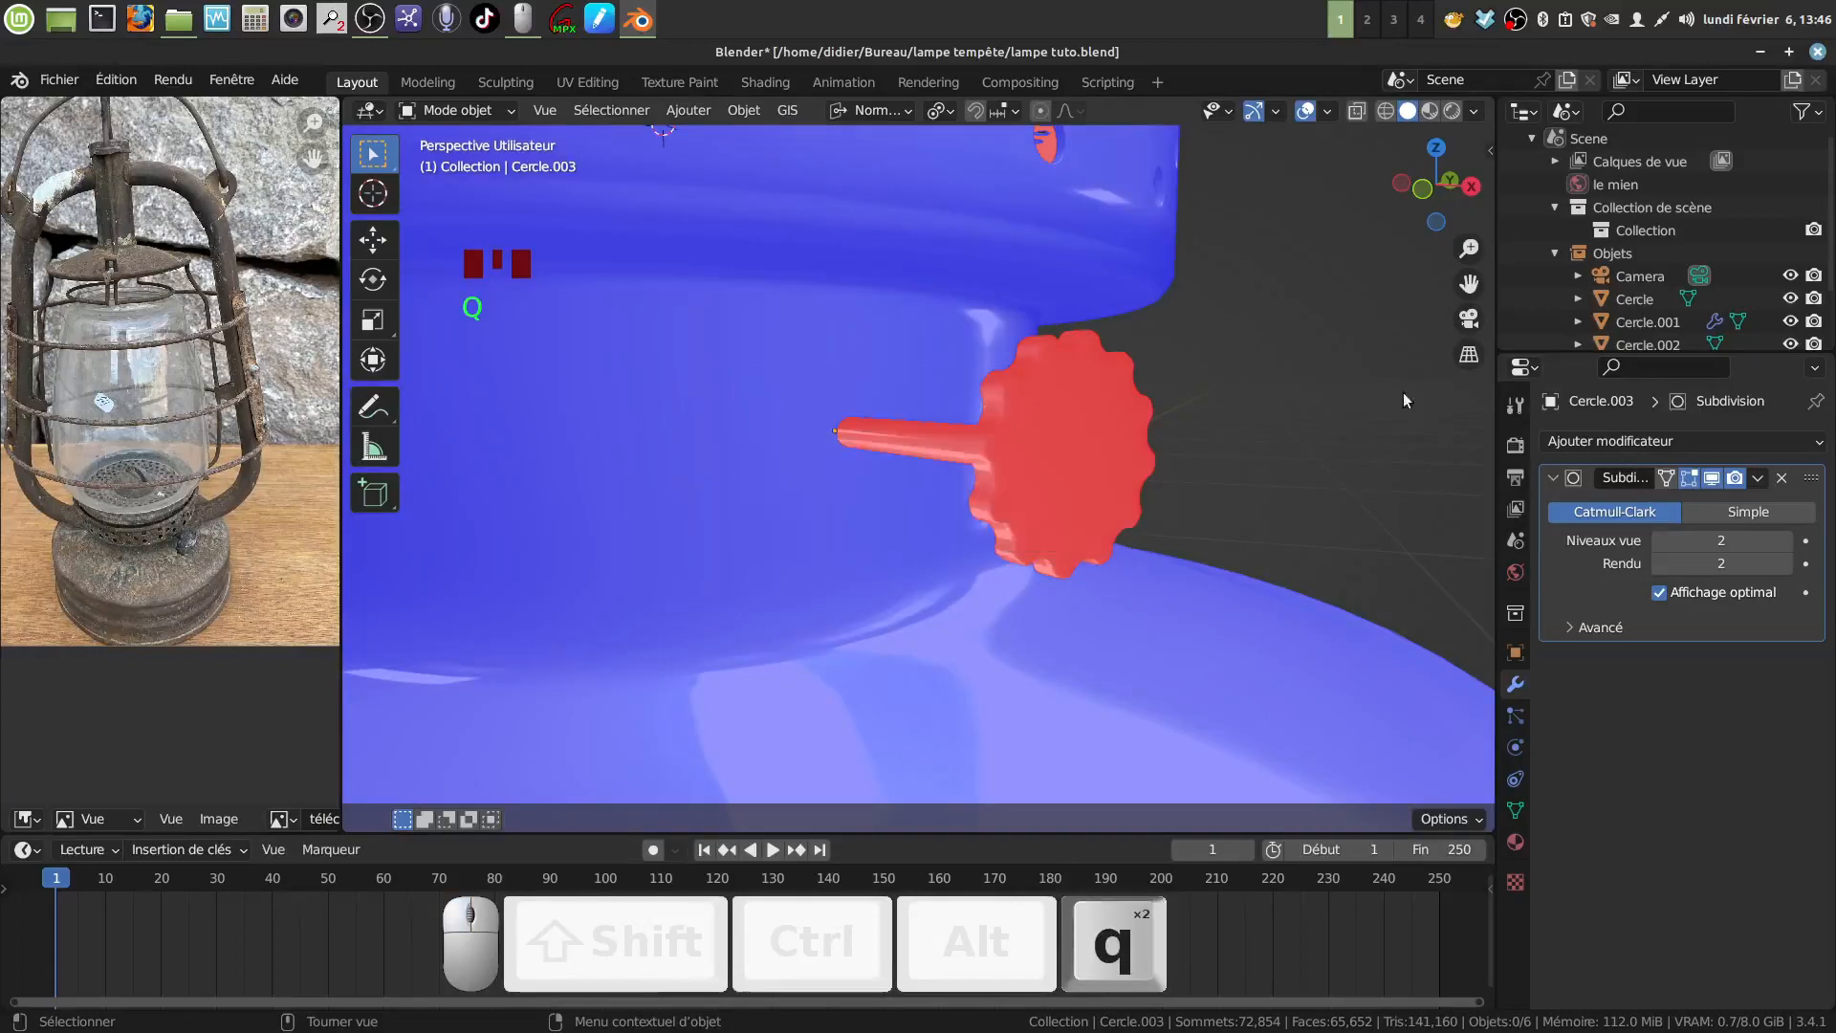
# Flip the normals of all faces of the rod and toothed wheel.
pyautogui.press('Tab')
pyautogui.press('a')
pyautogui.press('a')
pyautogui.press('a')
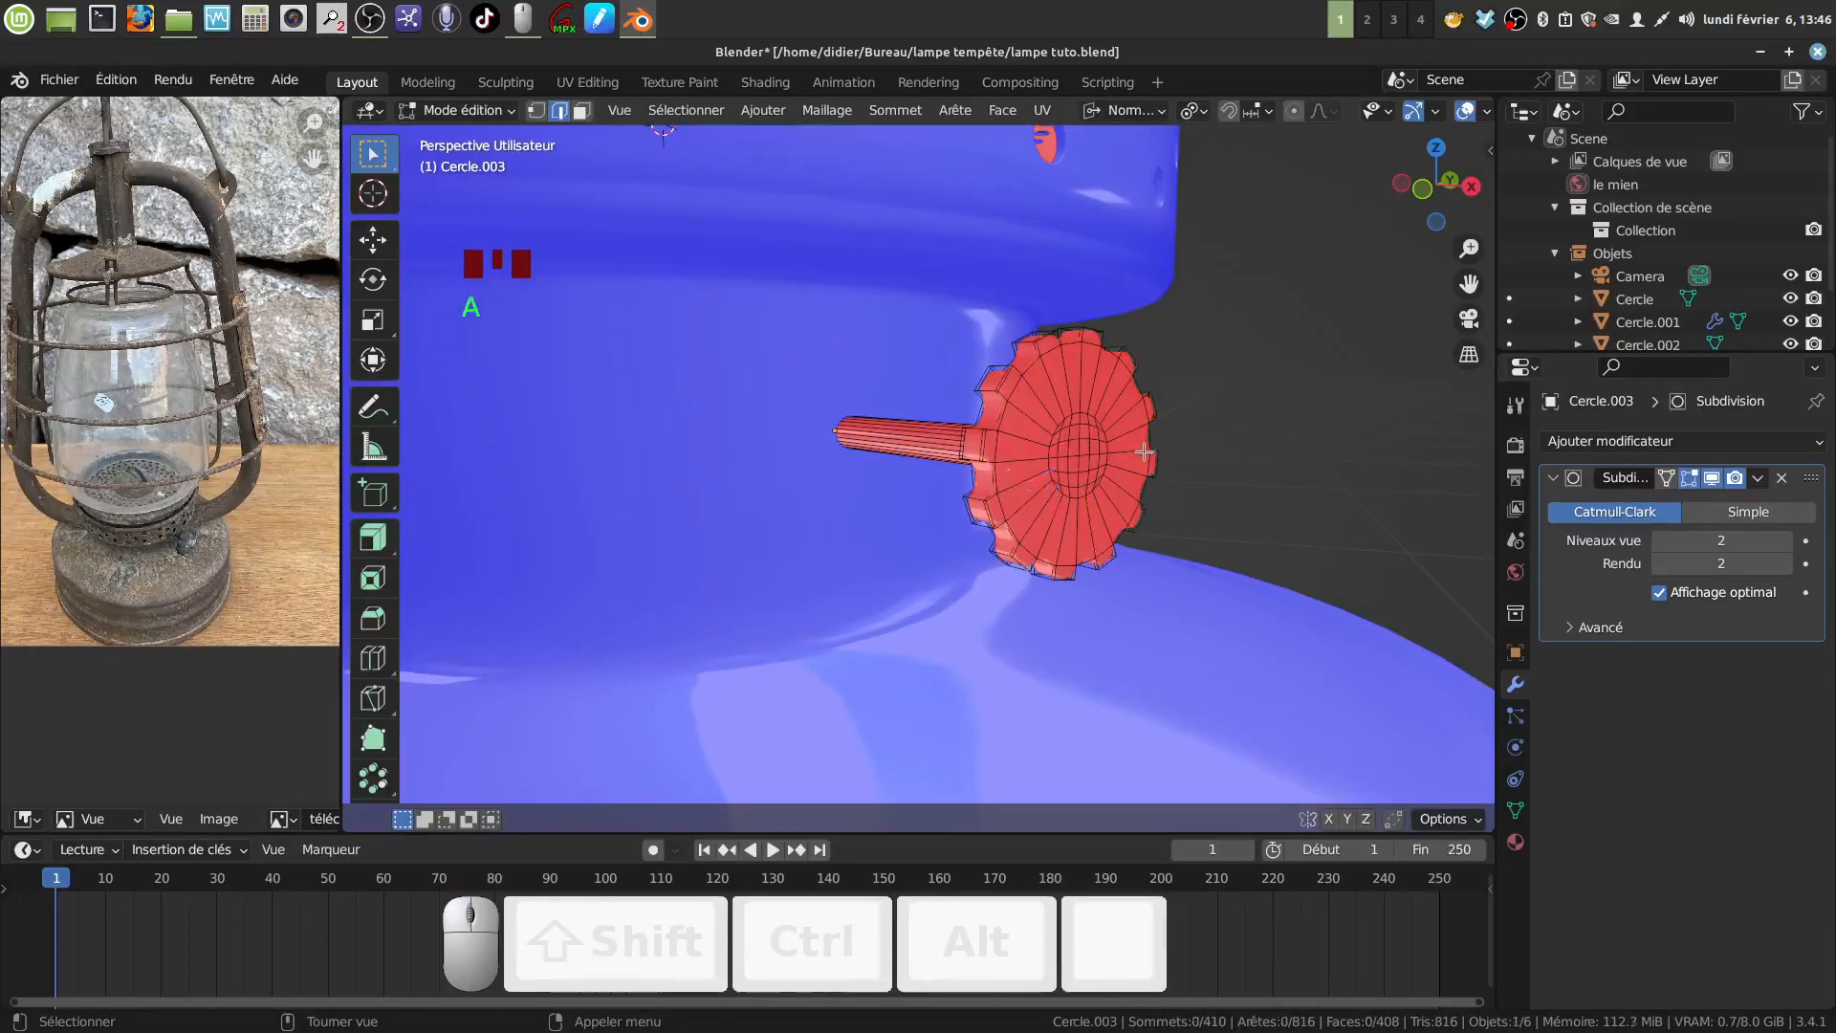
pyautogui.click(810, 106)
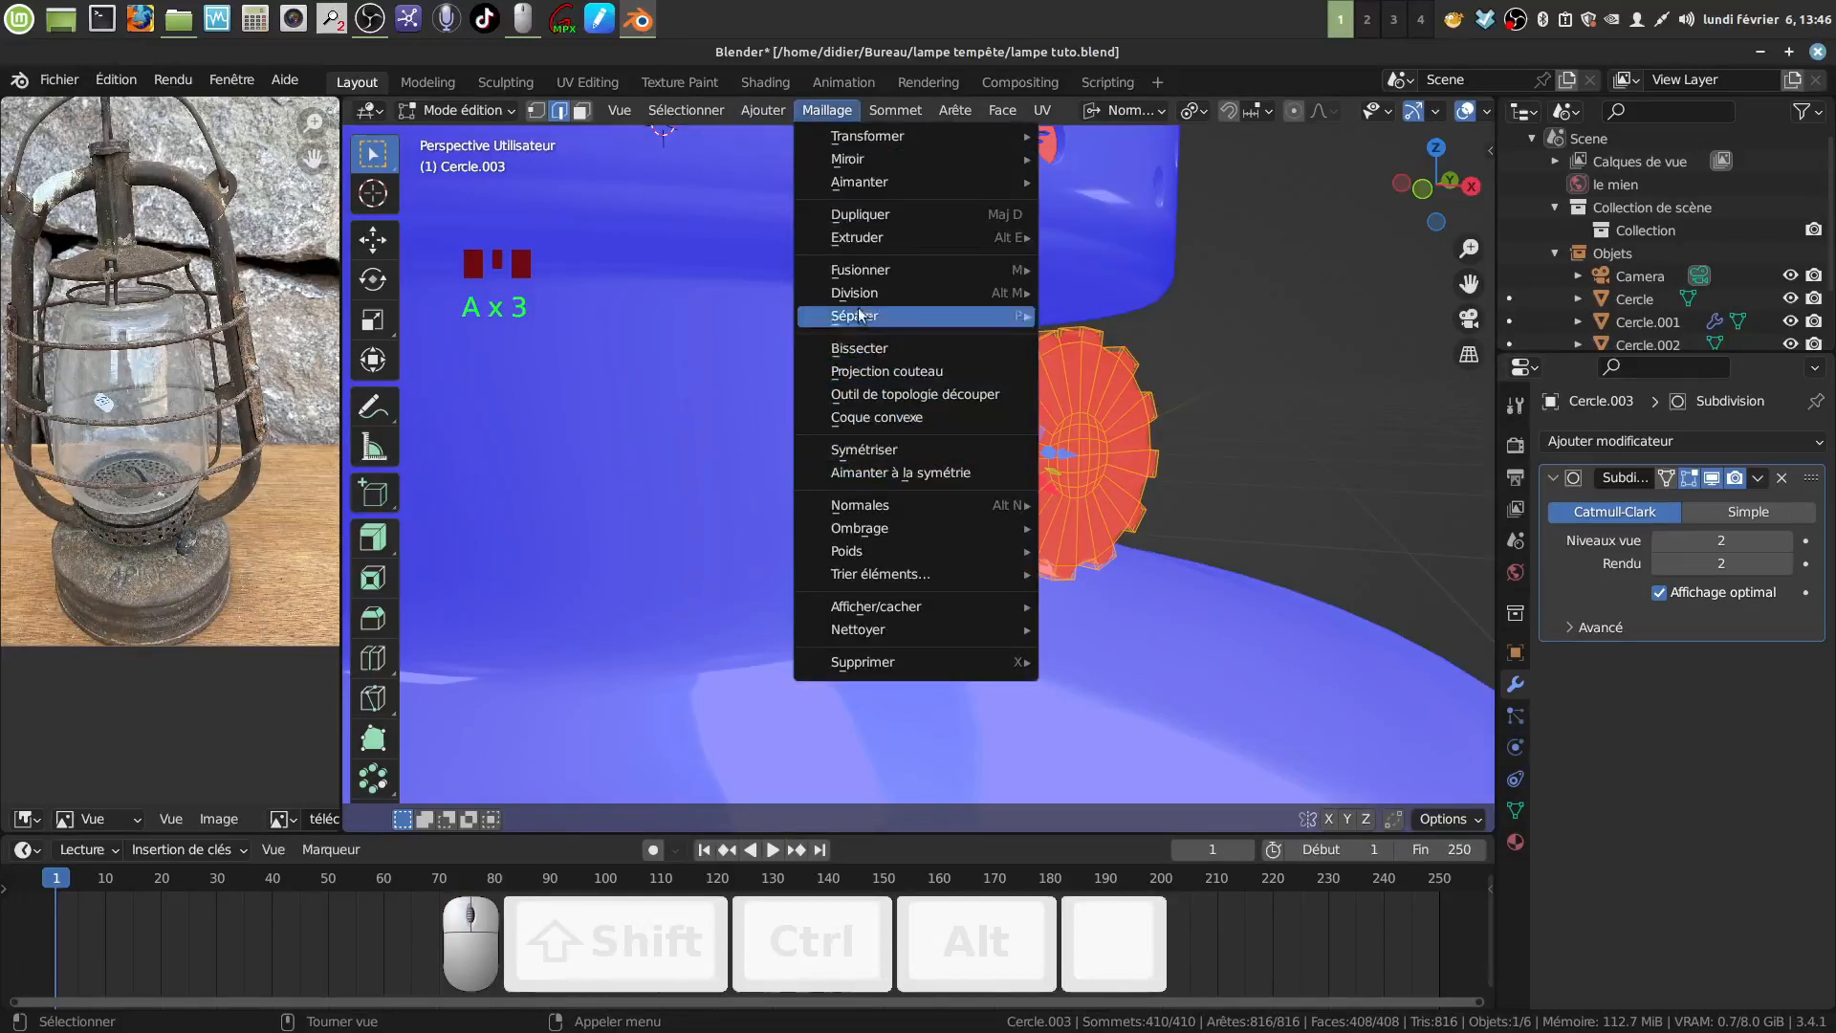
pyautogui.moveTo(995, 507)
pyautogui.click(1076, 504)
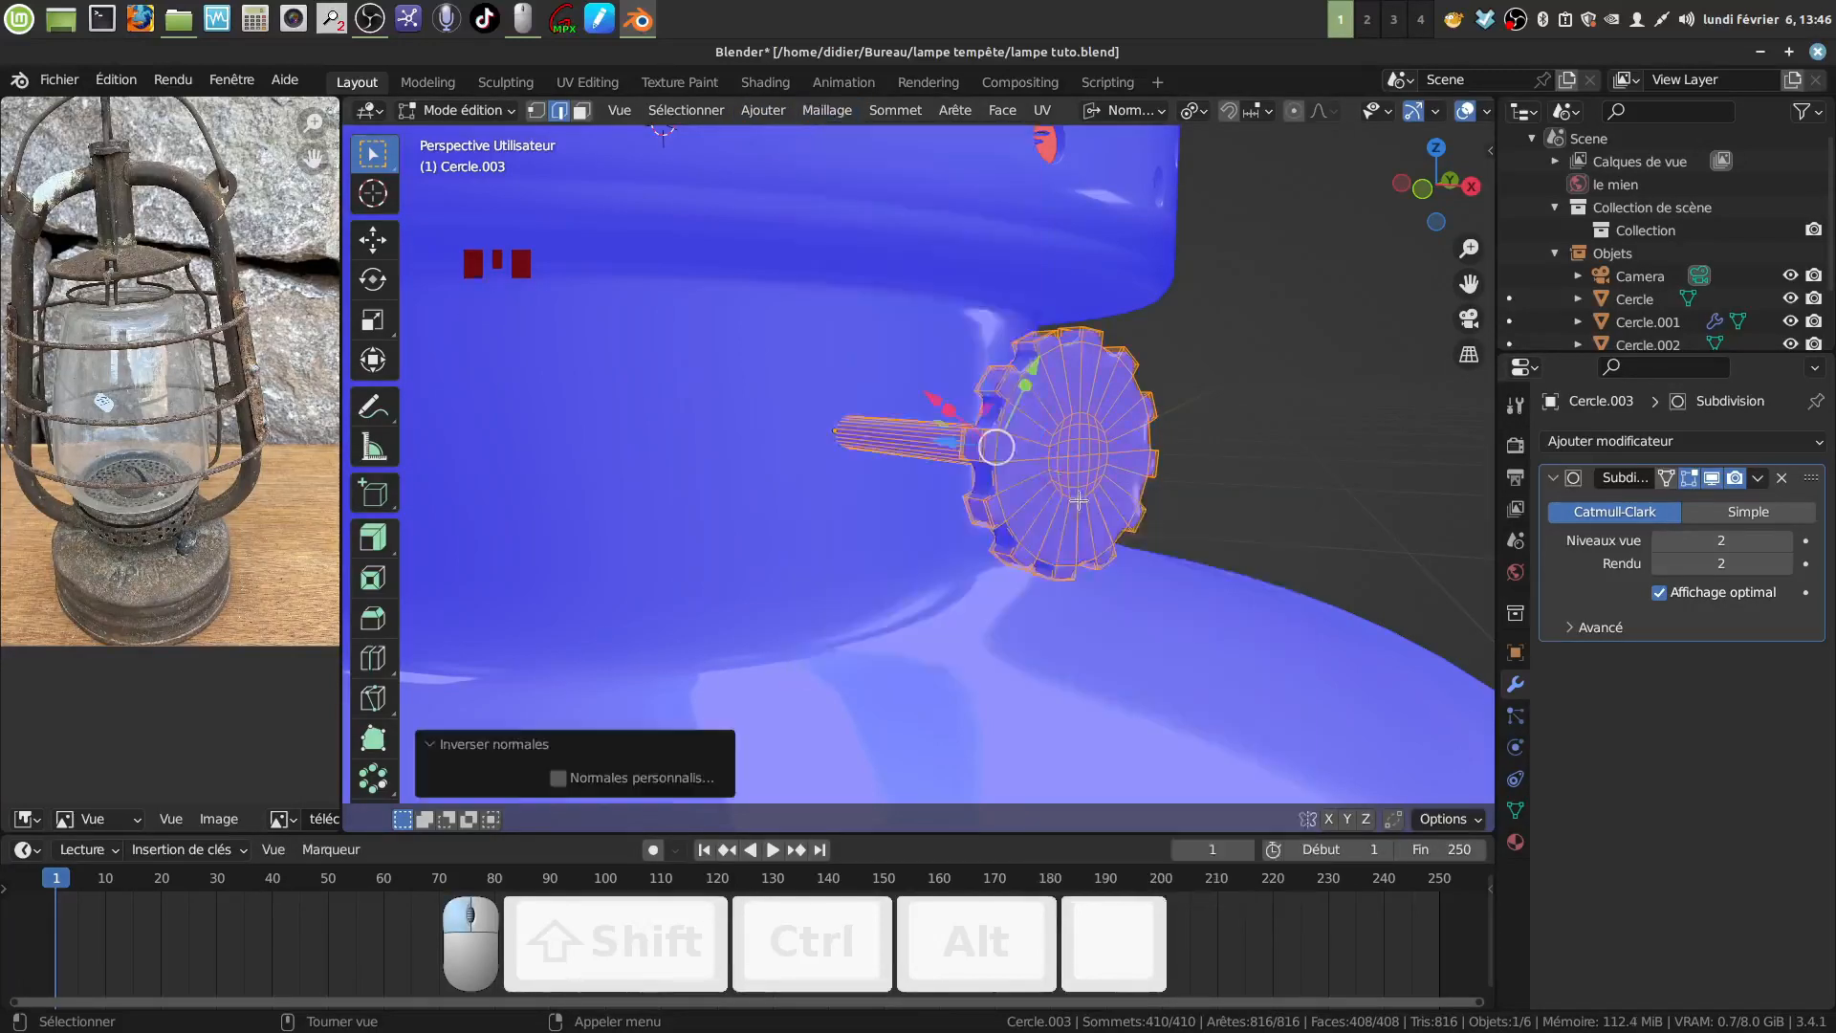
# Turn off the face orientation overlay and return the rod and wheel to Object Mode.
pyautogui.scroll(-2, 987, 443)
pyautogui.press('q')
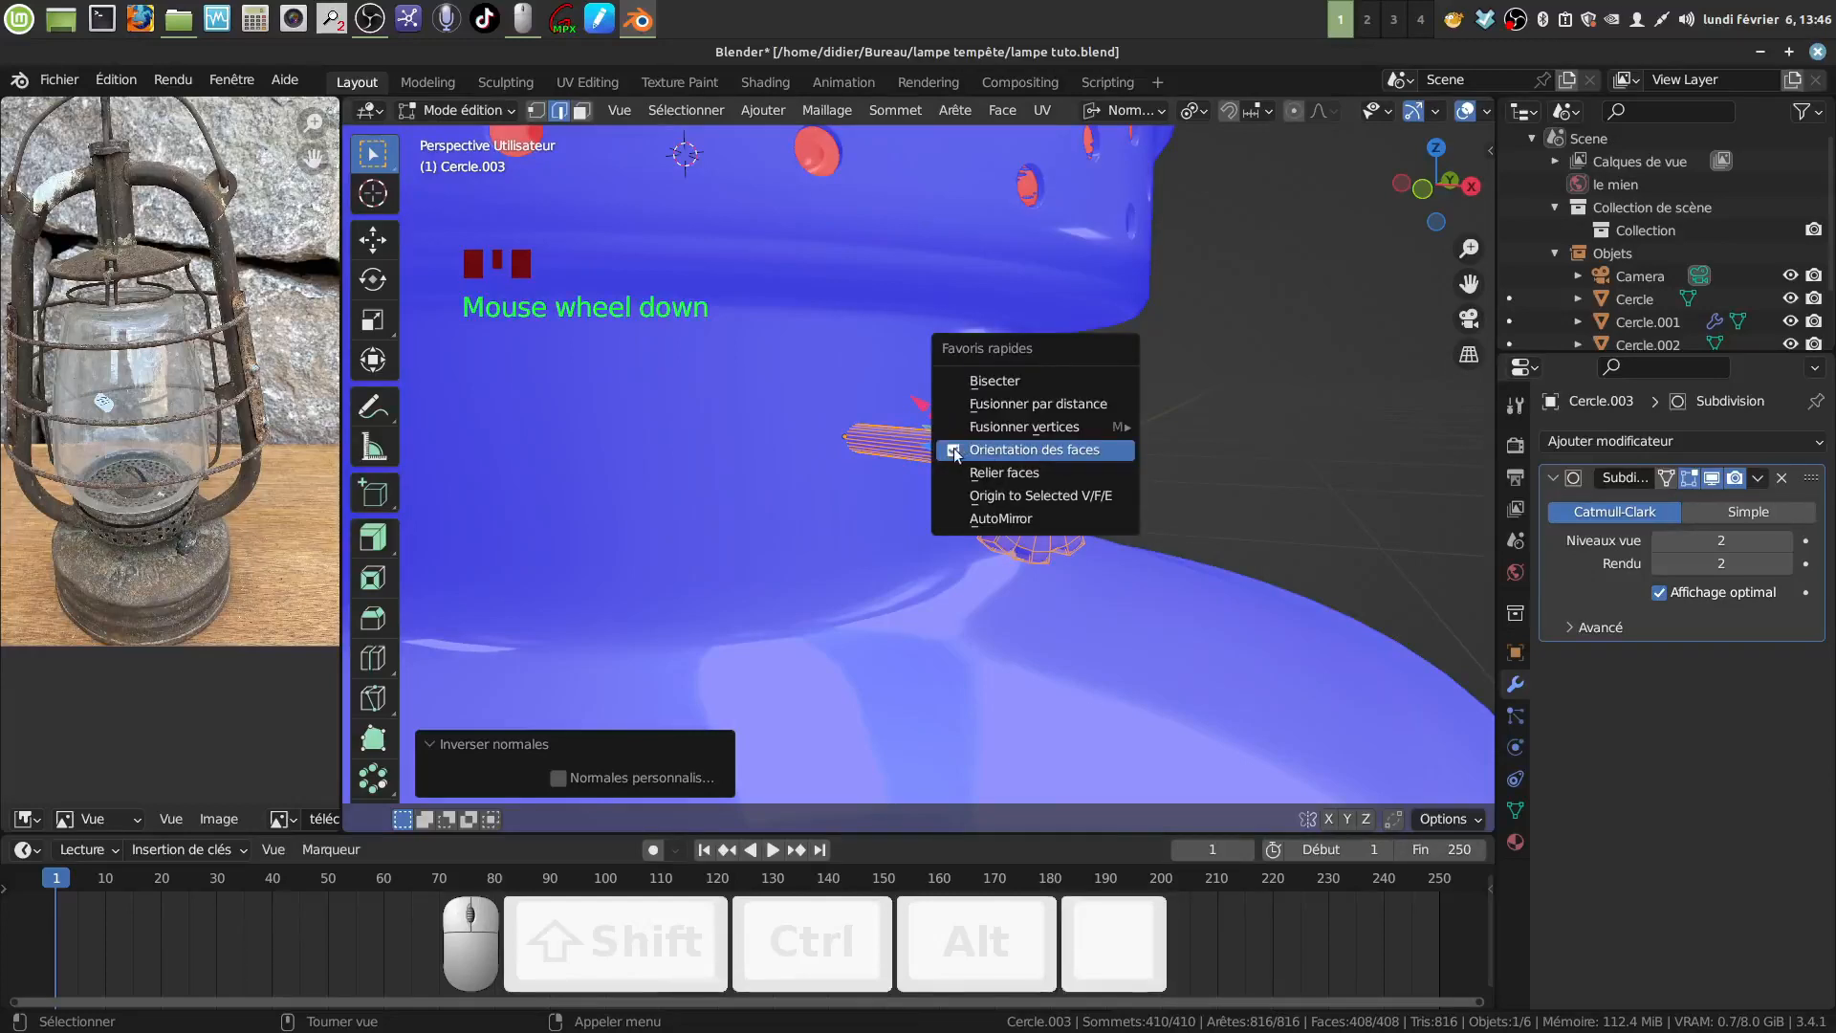
pyautogui.click(987, 450)
pyautogui.scroll(-4, 1094, 469)
pyautogui.press('Tab')
# Save the lantern project under its existing file name.
pyautogui.moveTo(1094, 467); pyautogui.dragTo(1056, 468, button='middle')
pyautogui.scroll(2, 1070, 521)
pyautogui.scroll(-2, 1100, 505)
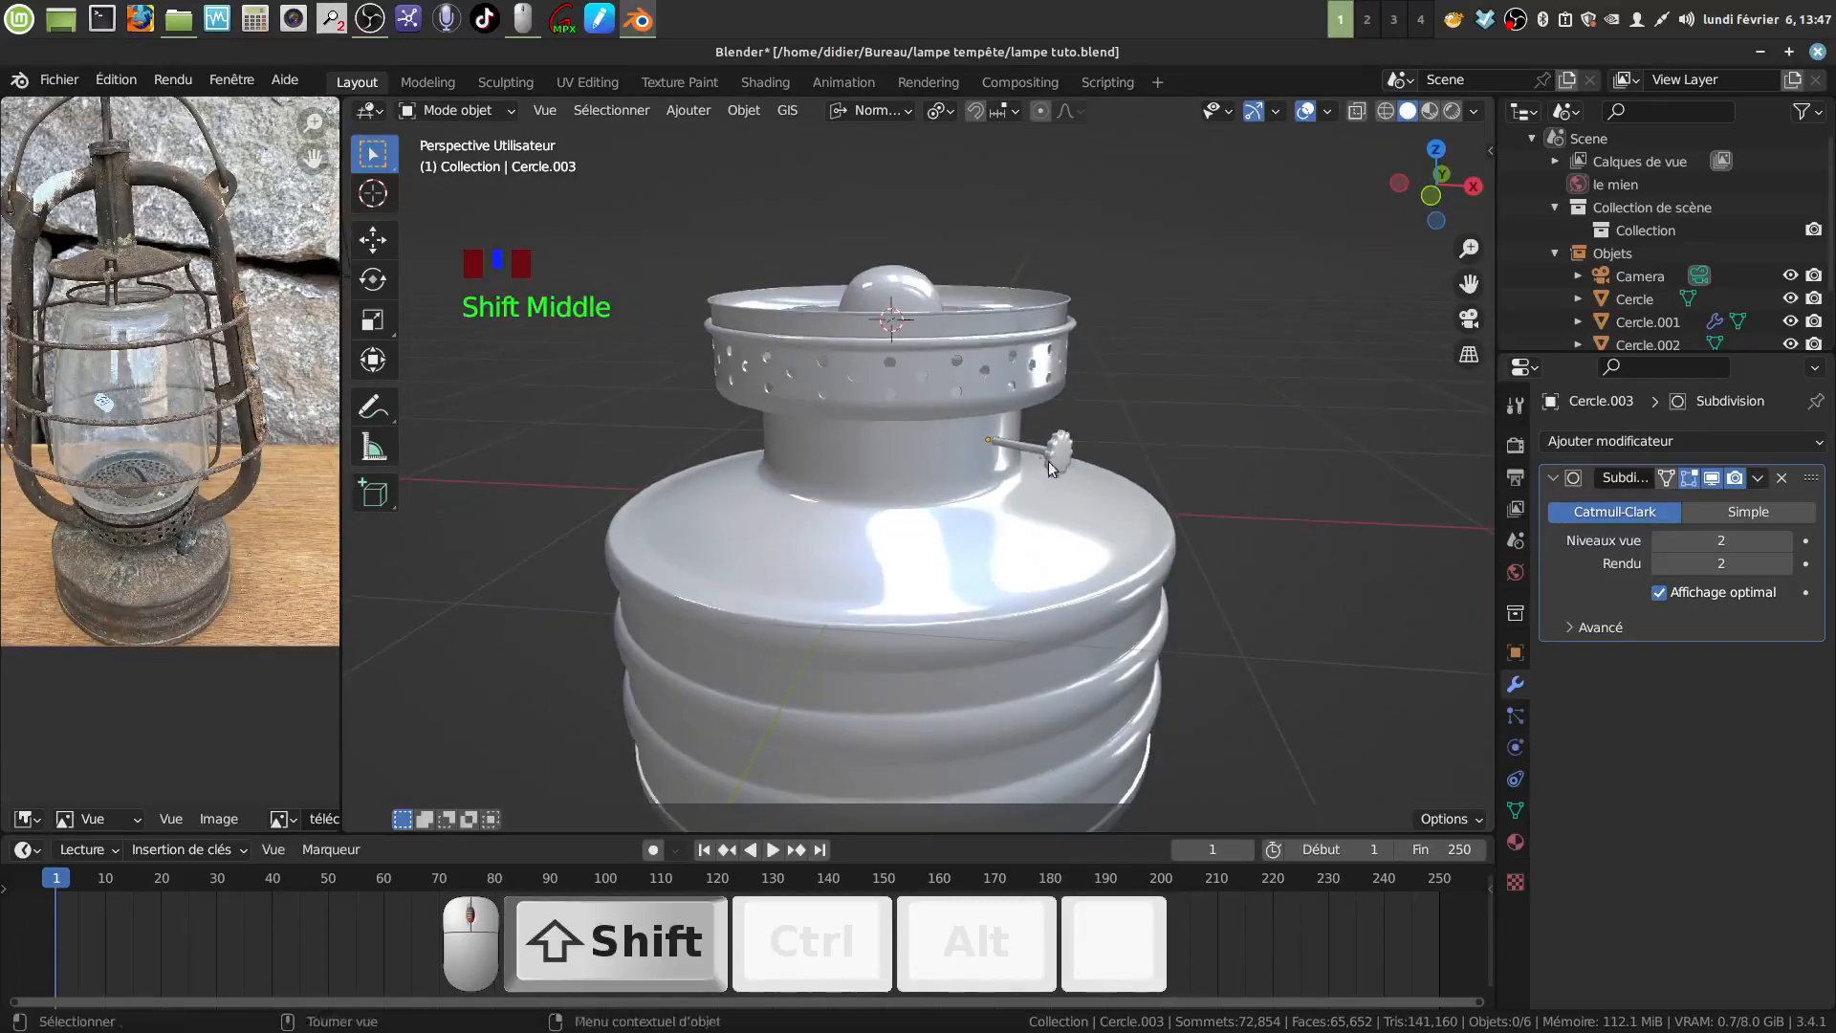
pyautogui.click(60, 80)
pyautogui.click(109, 234)
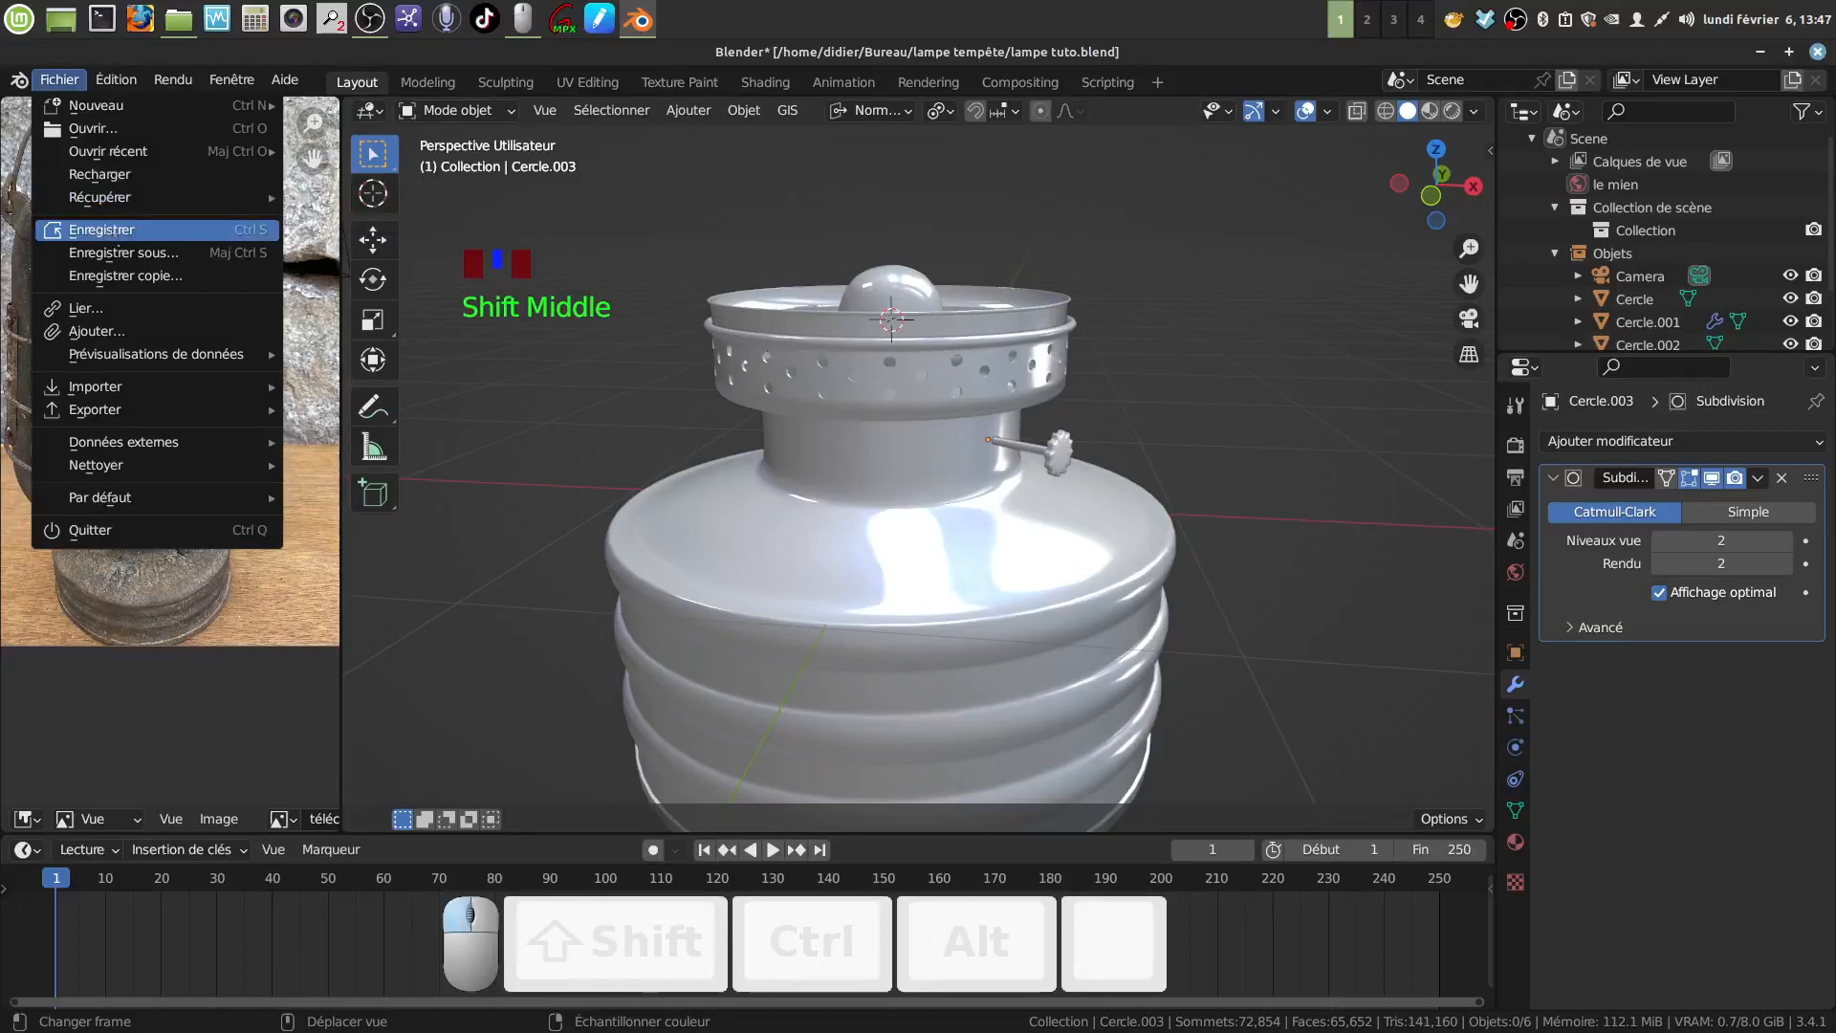
pyautogui.click(1515, 21)
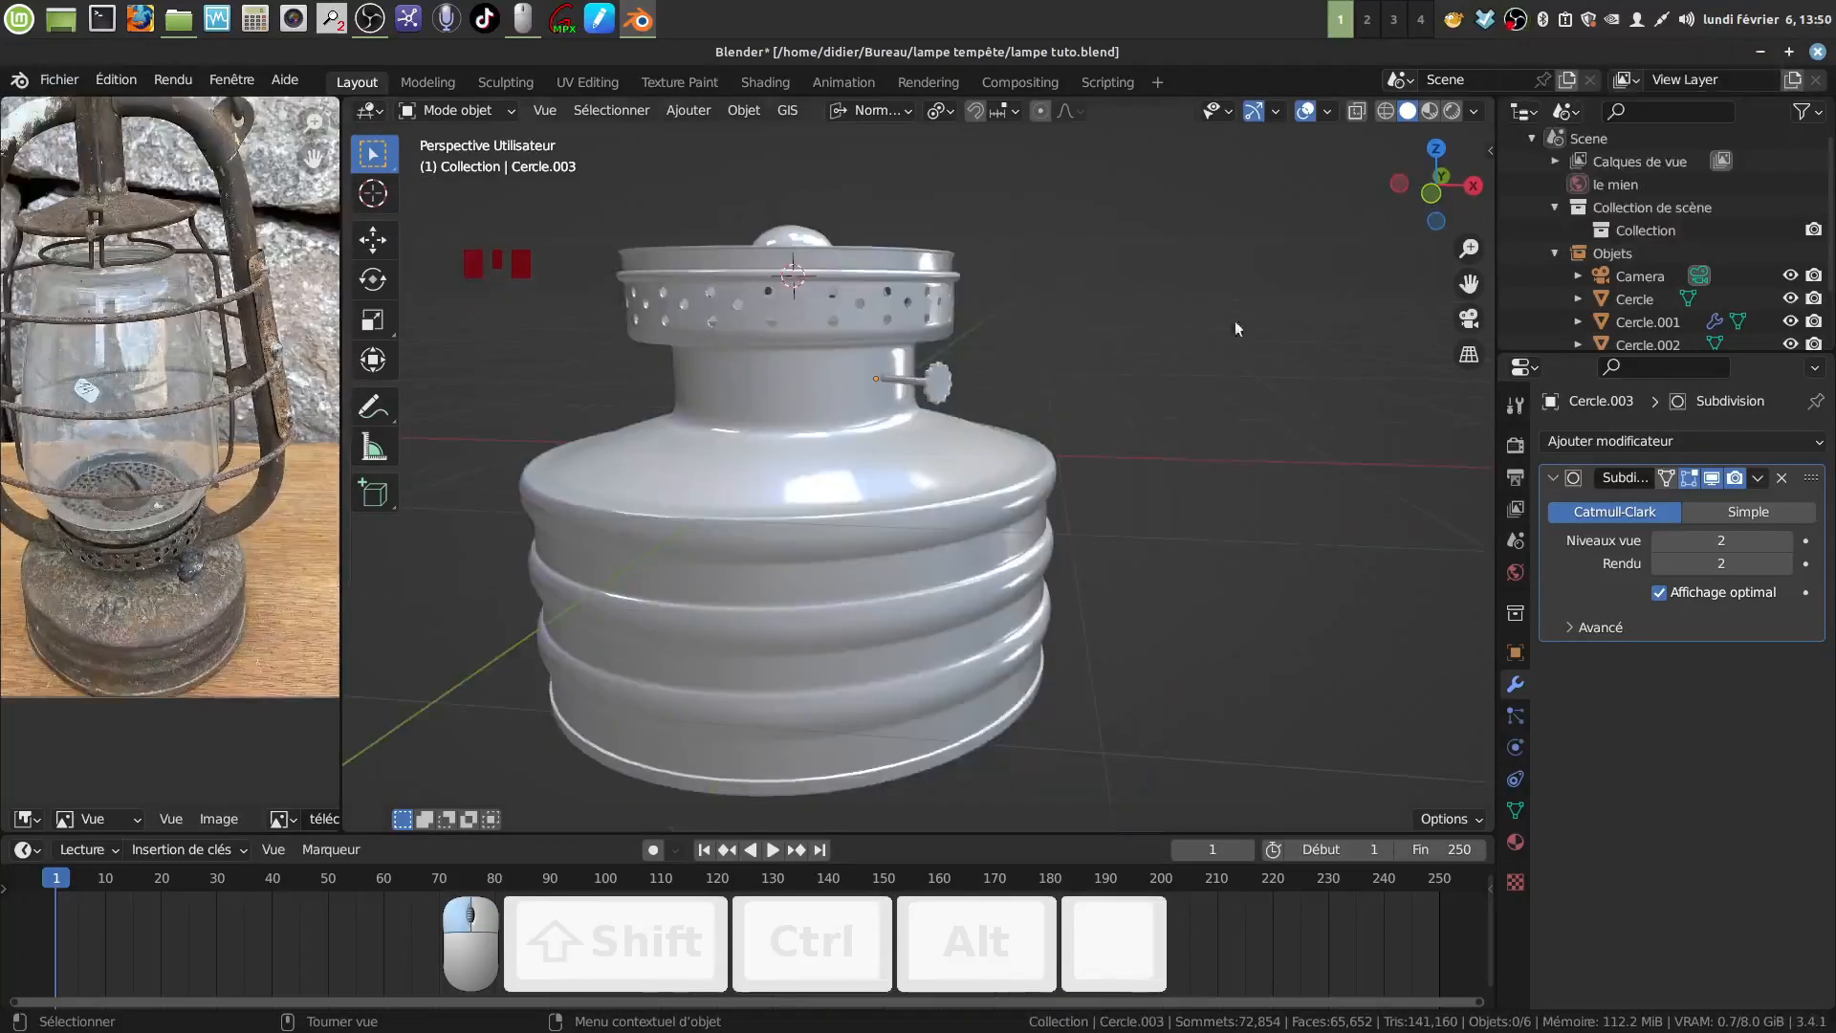
pyautogui.moveTo(946, 402); pyautogui.dragTo(999, 508, button='middle')
pyautogui.scroll(2, 977, 530)
pyautogui.scroll(-2, 961, 532)
pyautogui.scroll(1, 974, 532)
pyautogui.scroll(-1, 999, 509)
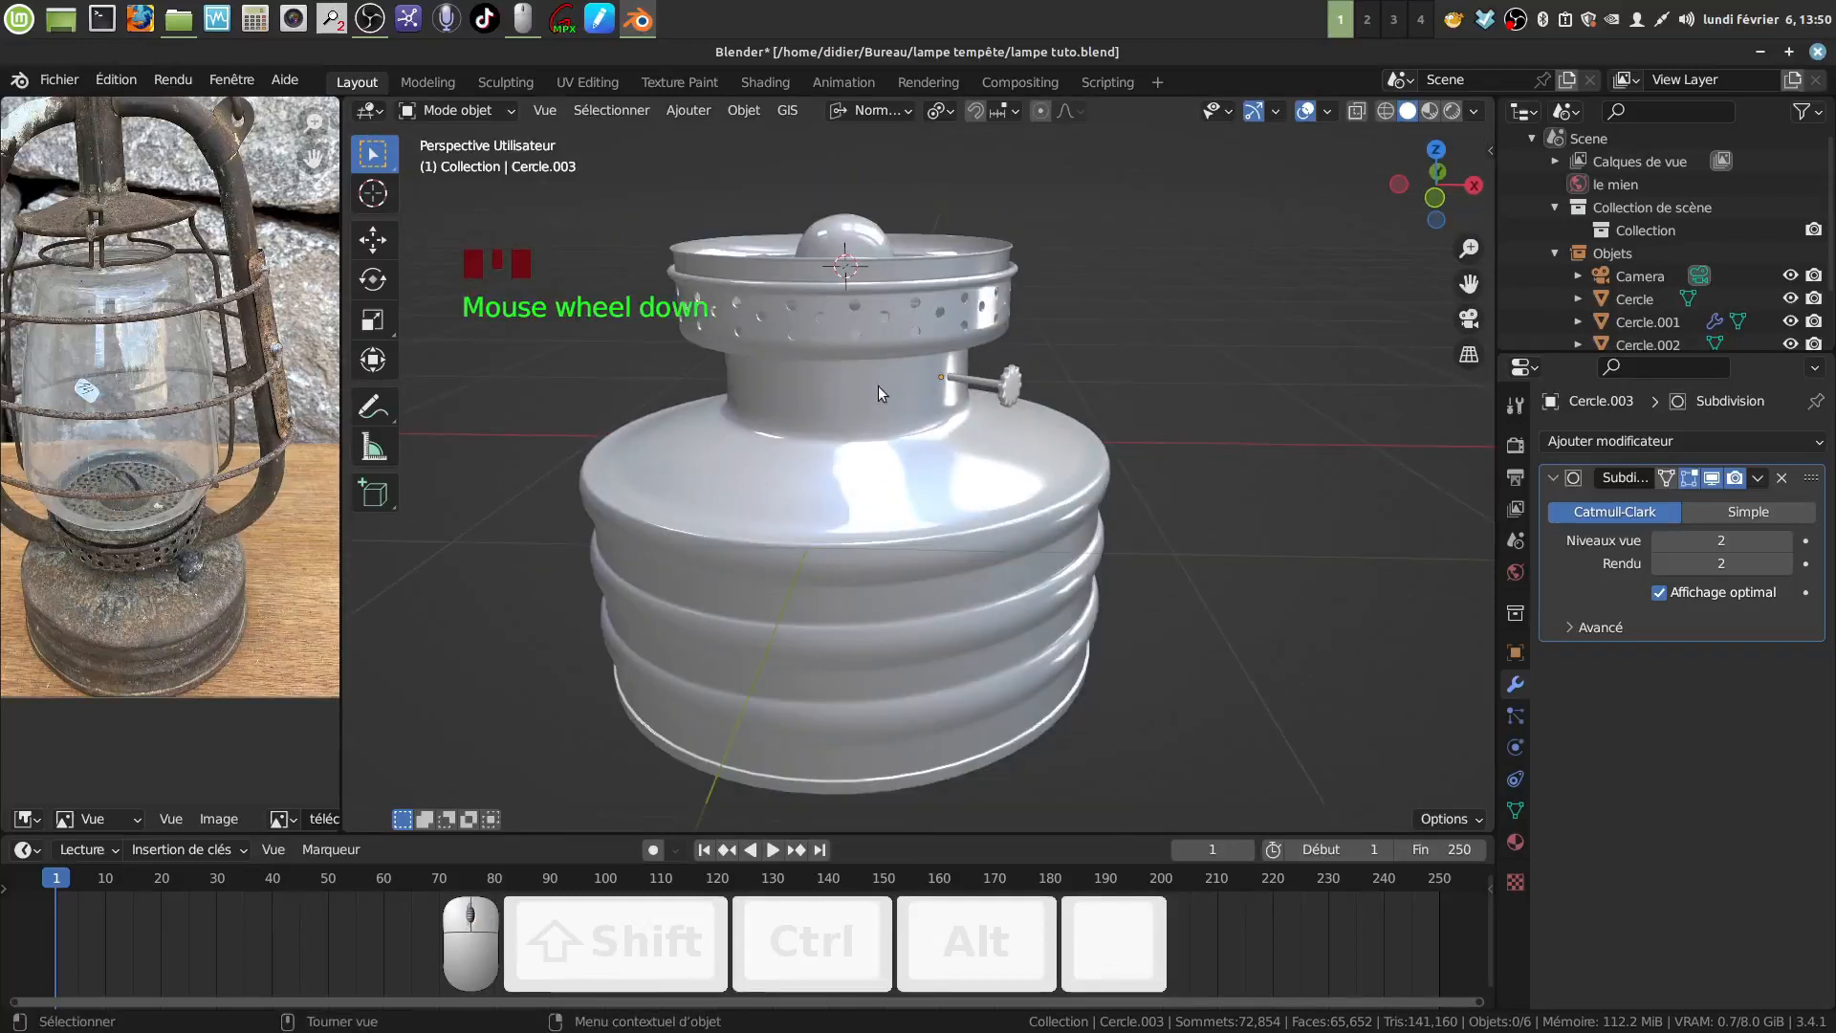